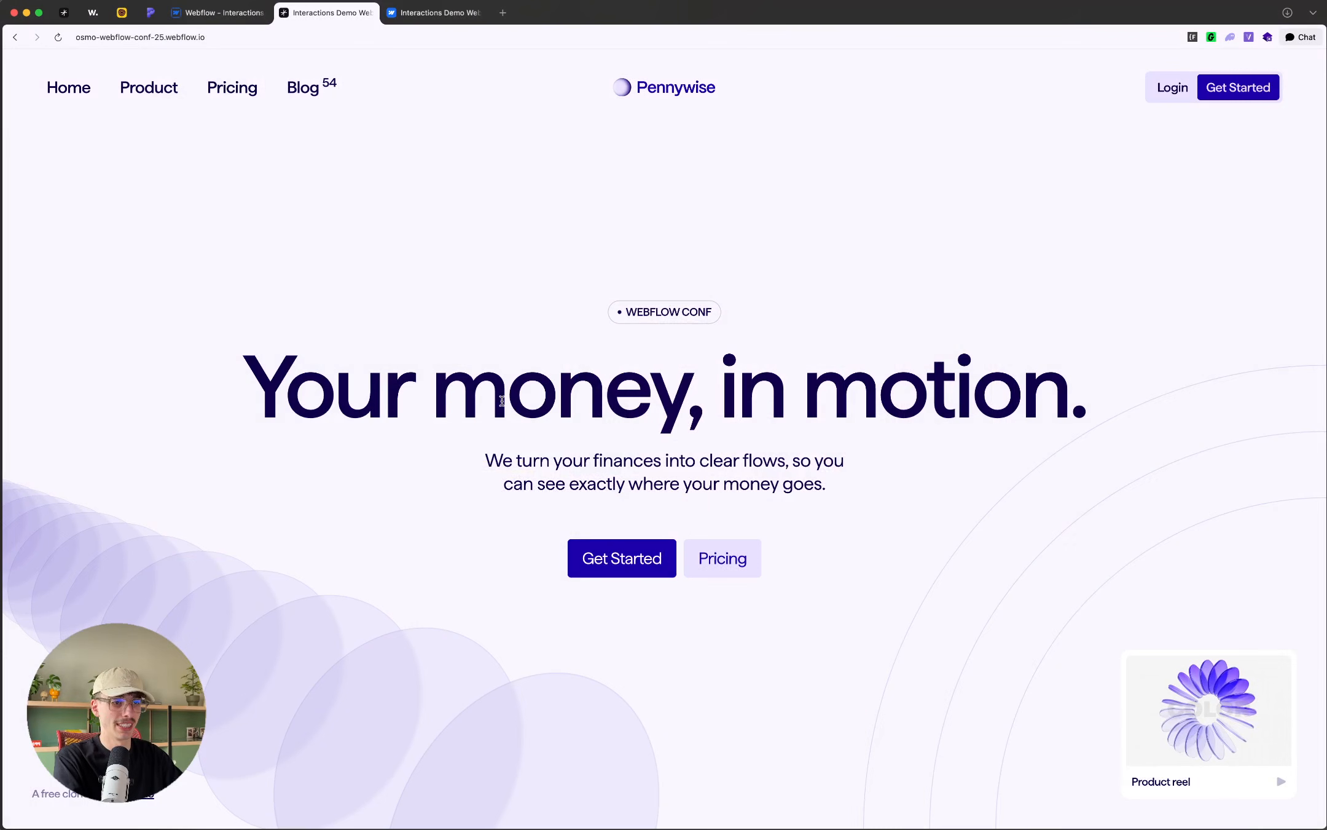
Step: Reload the live Pennywise demo page and view the Interactions Demo Webflow Conf '25 cloneable page
key(super+r)
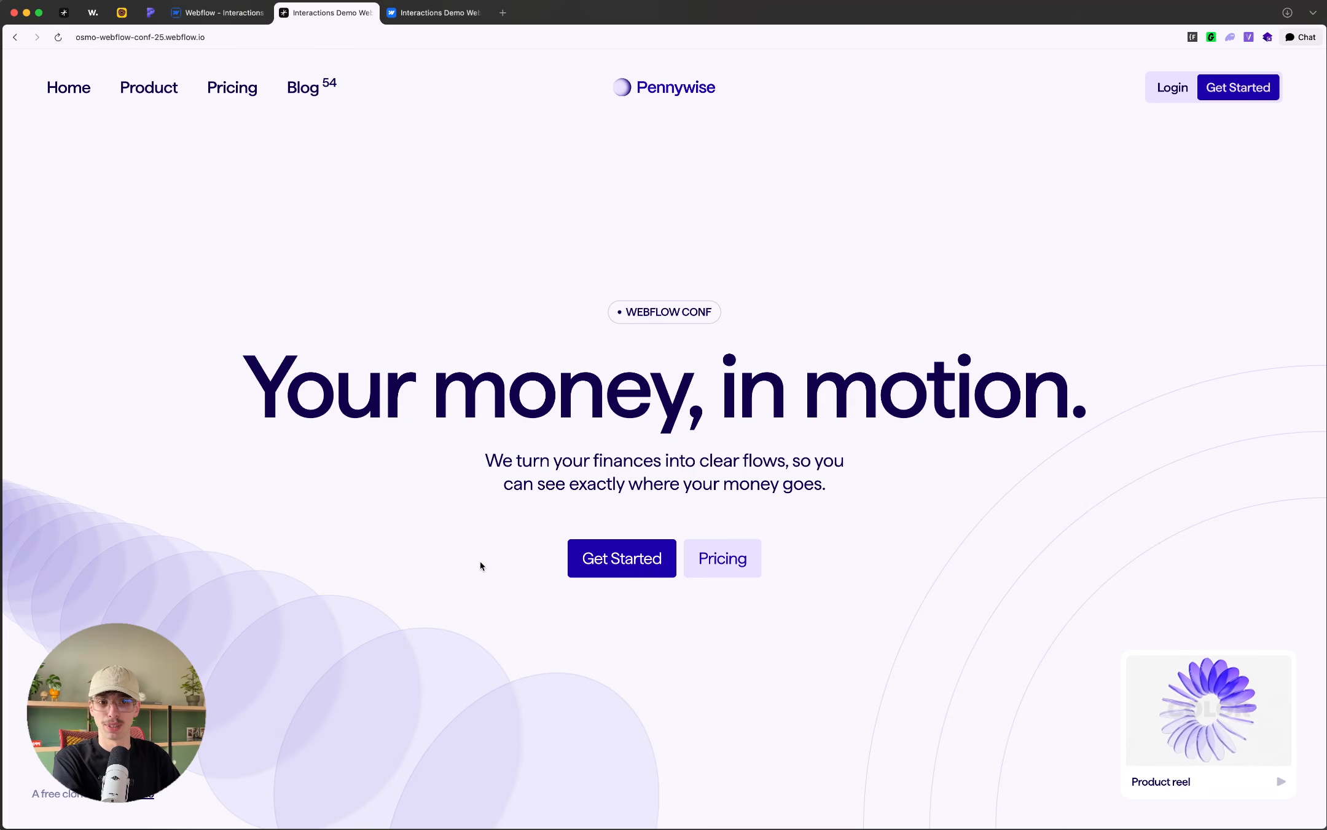
click(421, 13)
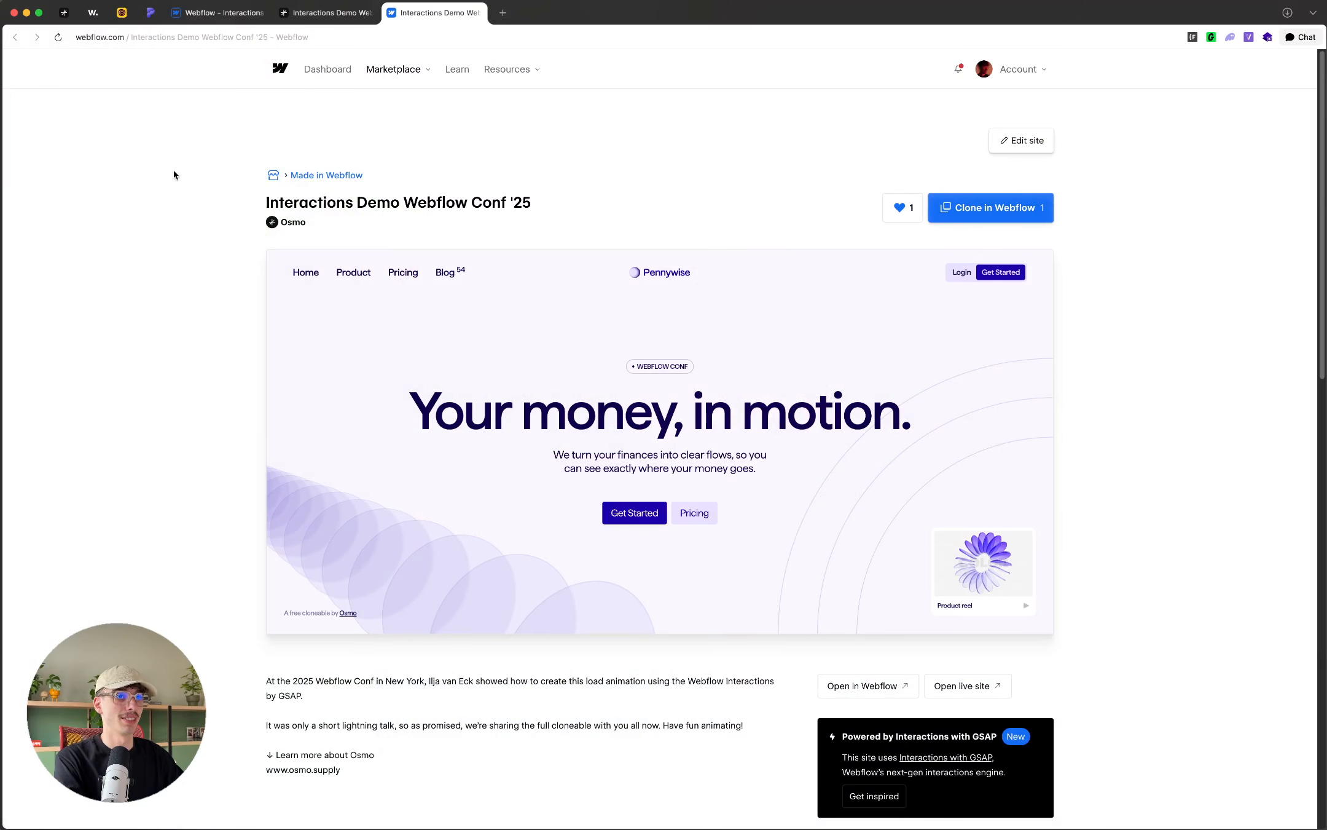
Step: Switch to the Webflow Designer and check the site's list of interactions
click(227, 12)
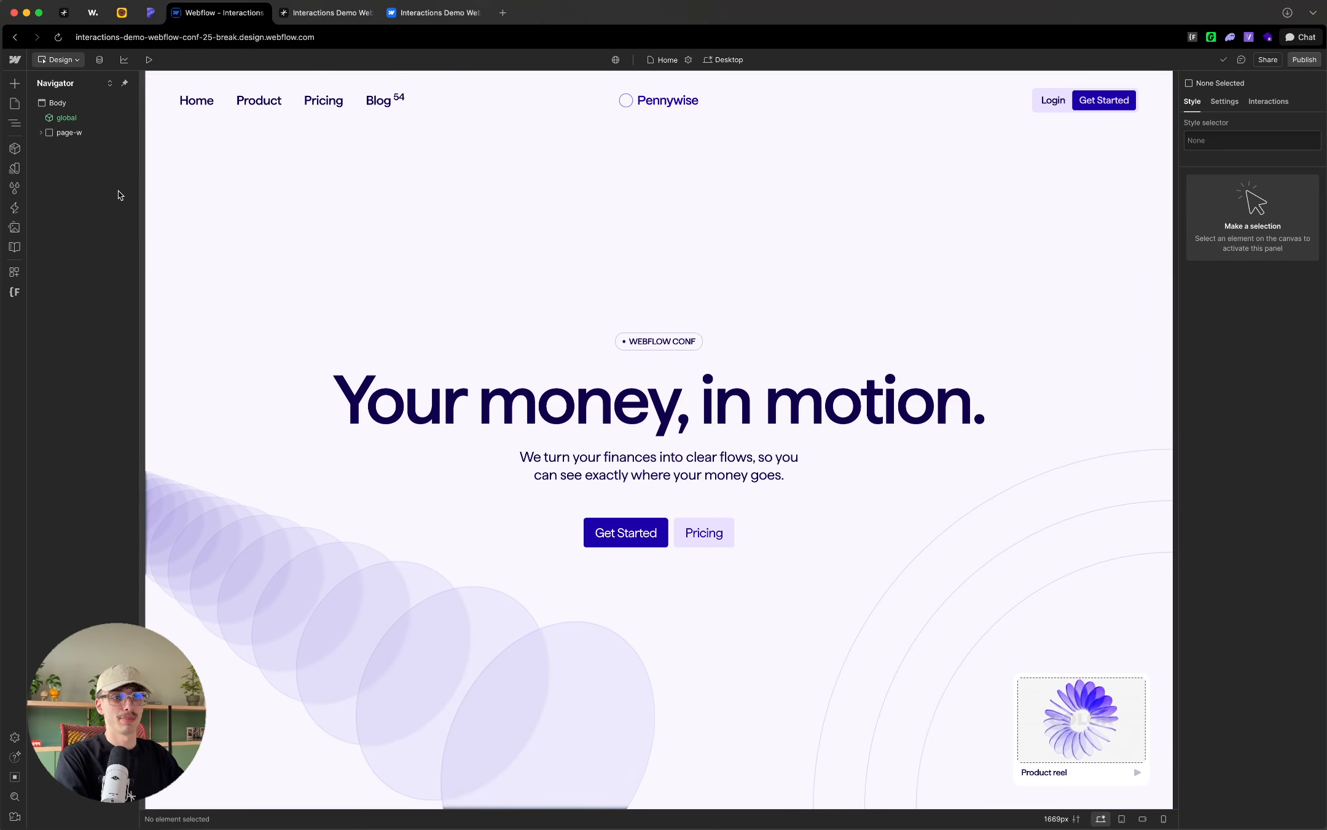
click(15, 210)
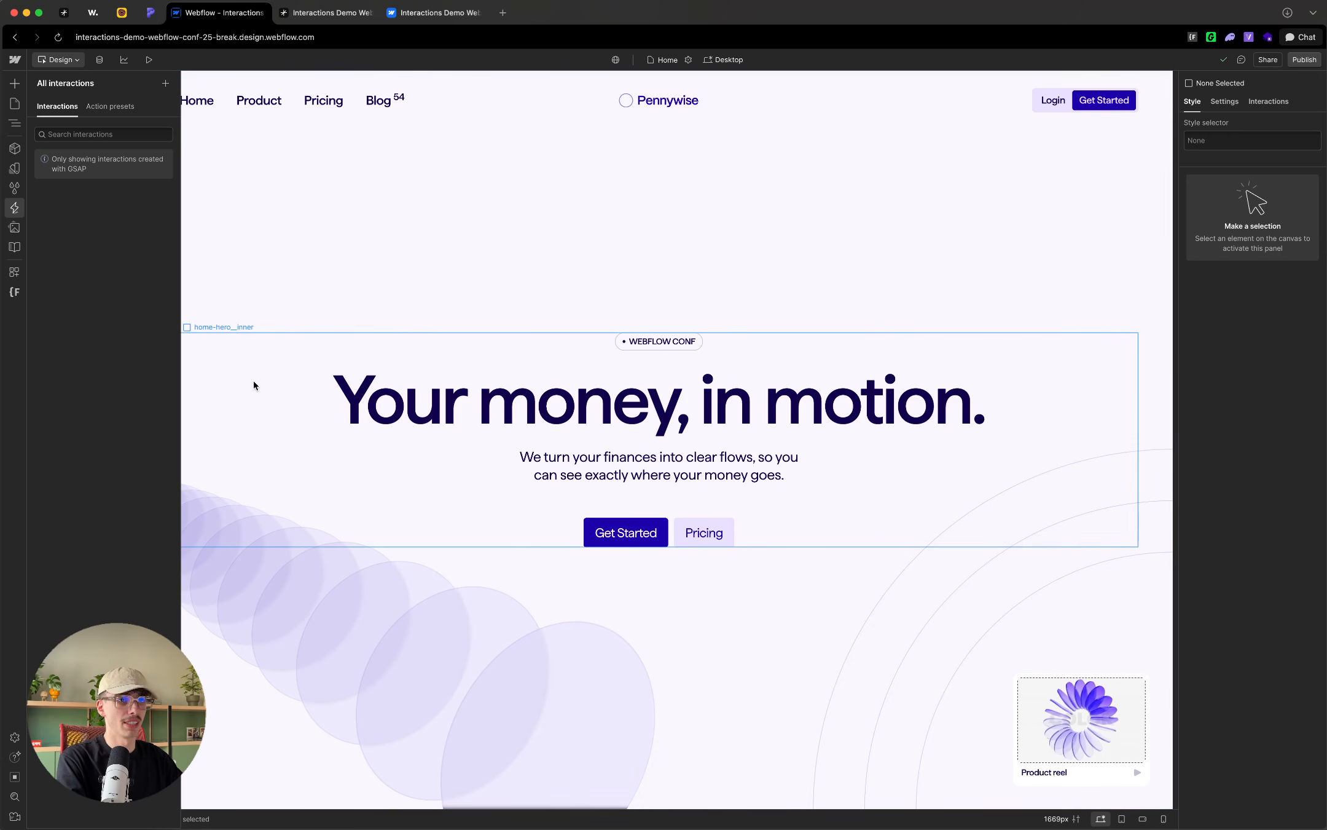
key(z)
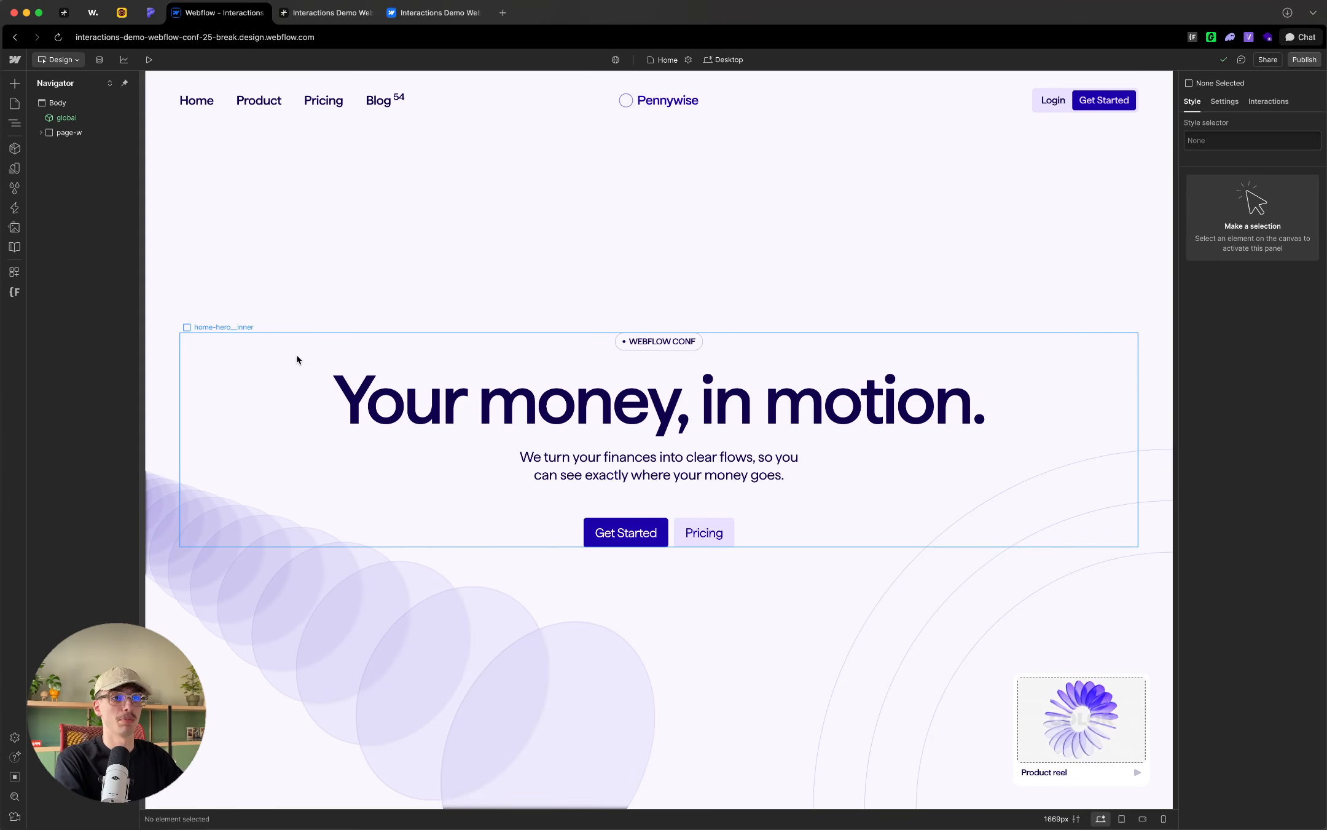
Step: Expand the page structure from page-w through main, home-hero and container to the contents of home-hero__inner
click(41, 132)
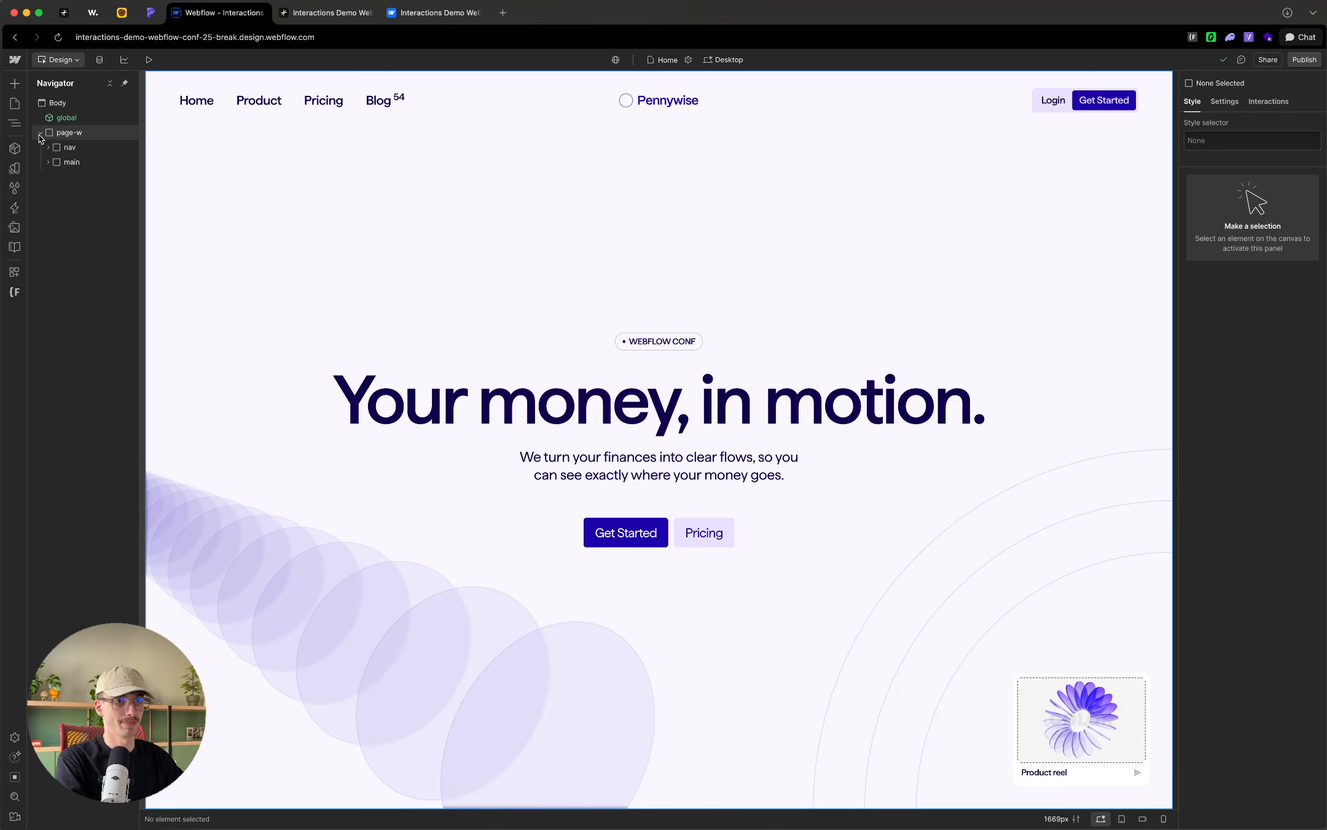
click(85, 150)
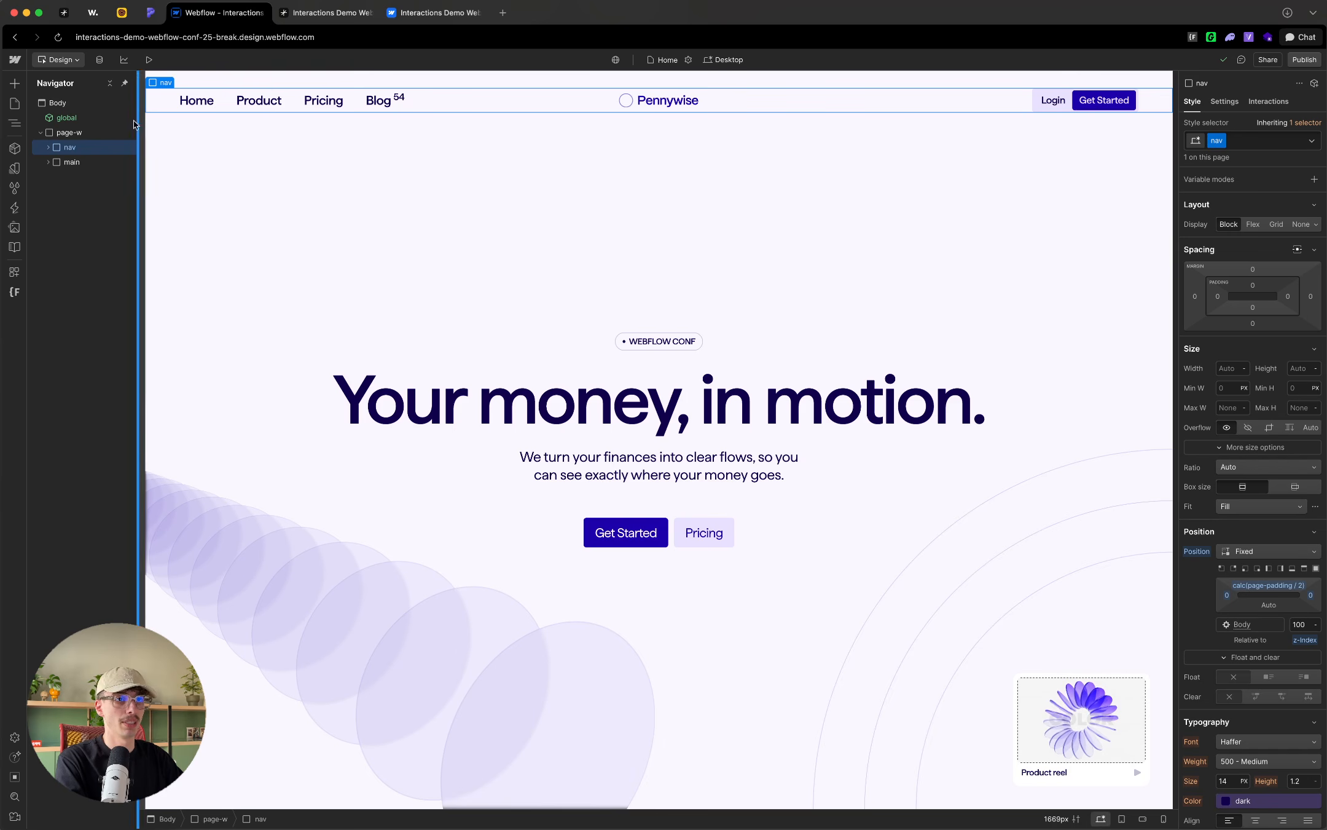
click(48, 162)
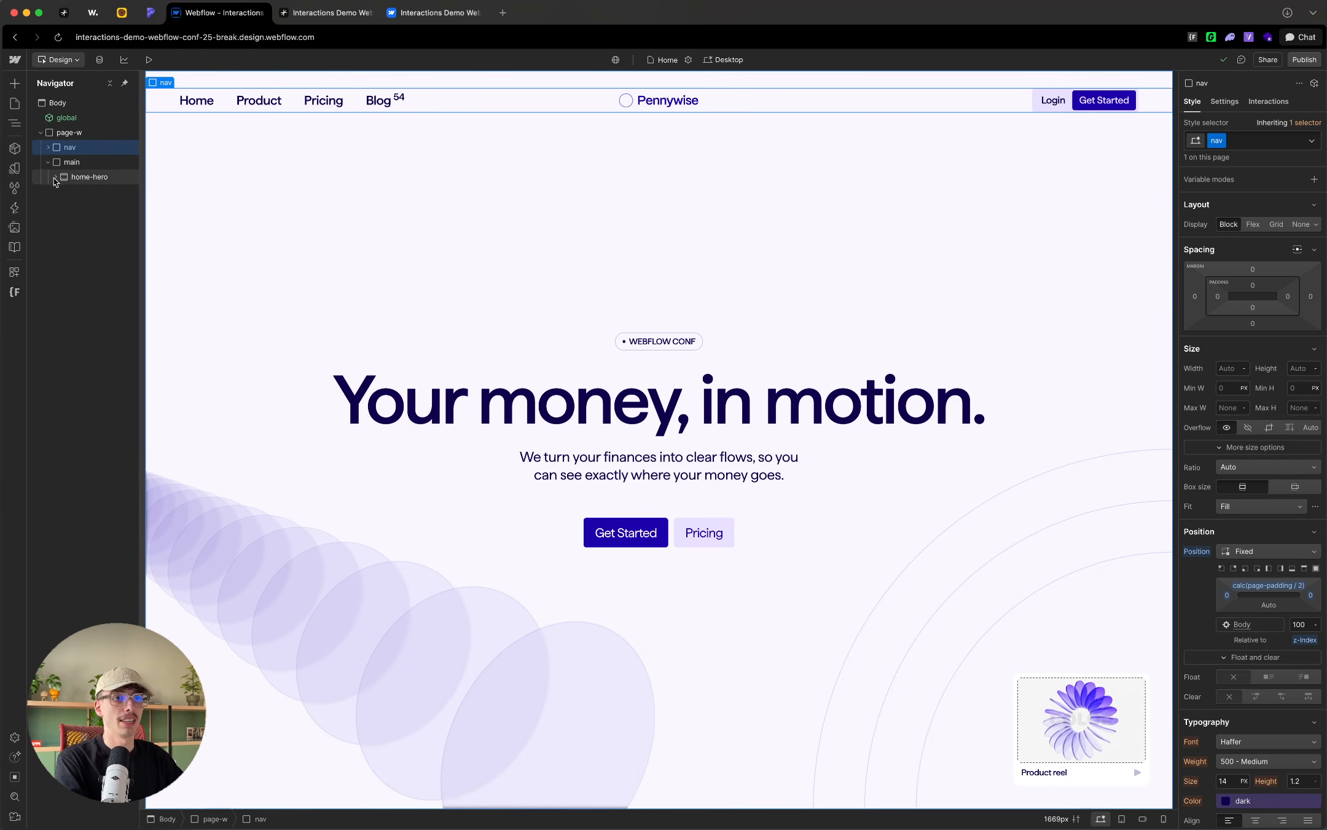
click(56, 177)
drag(139, 209, 182, 202)
click(77, 192)
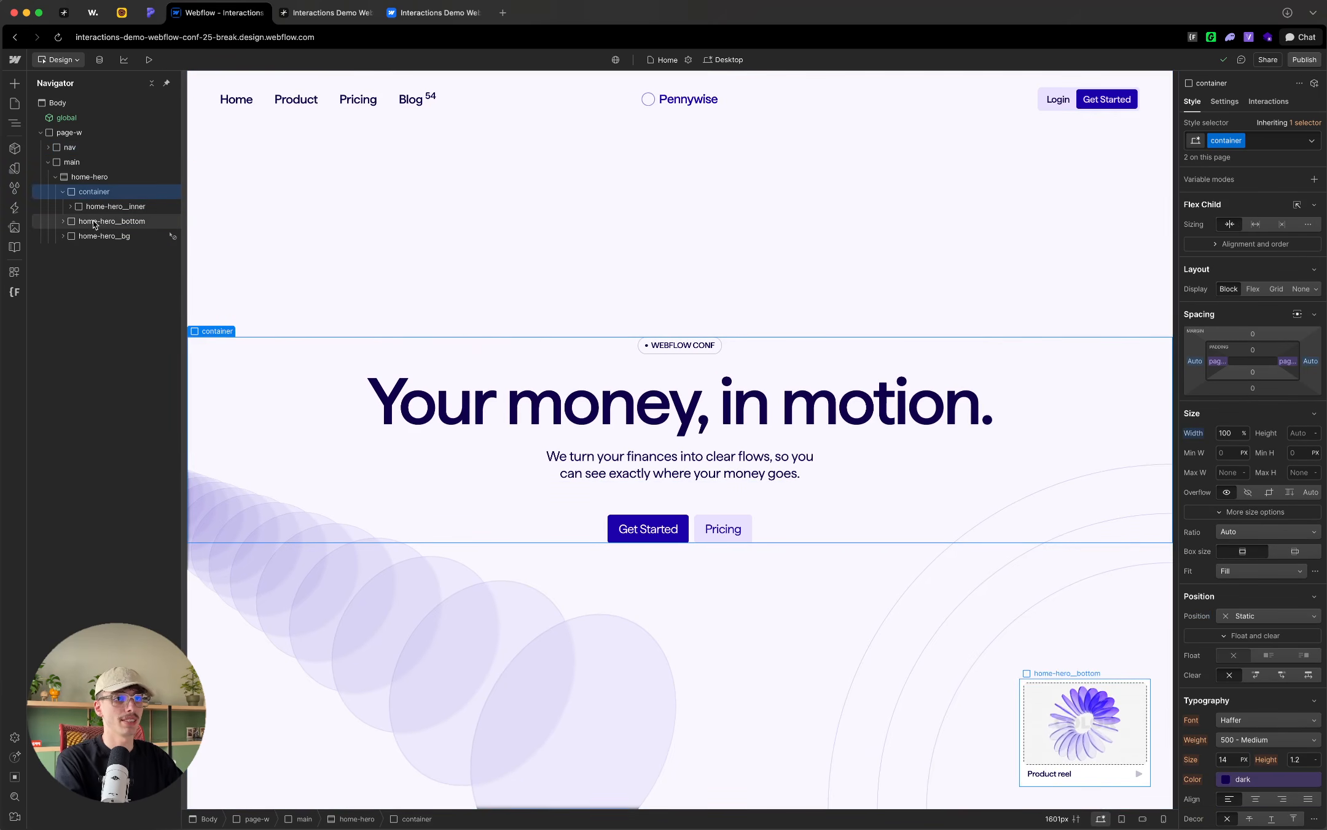
click(71, 207)
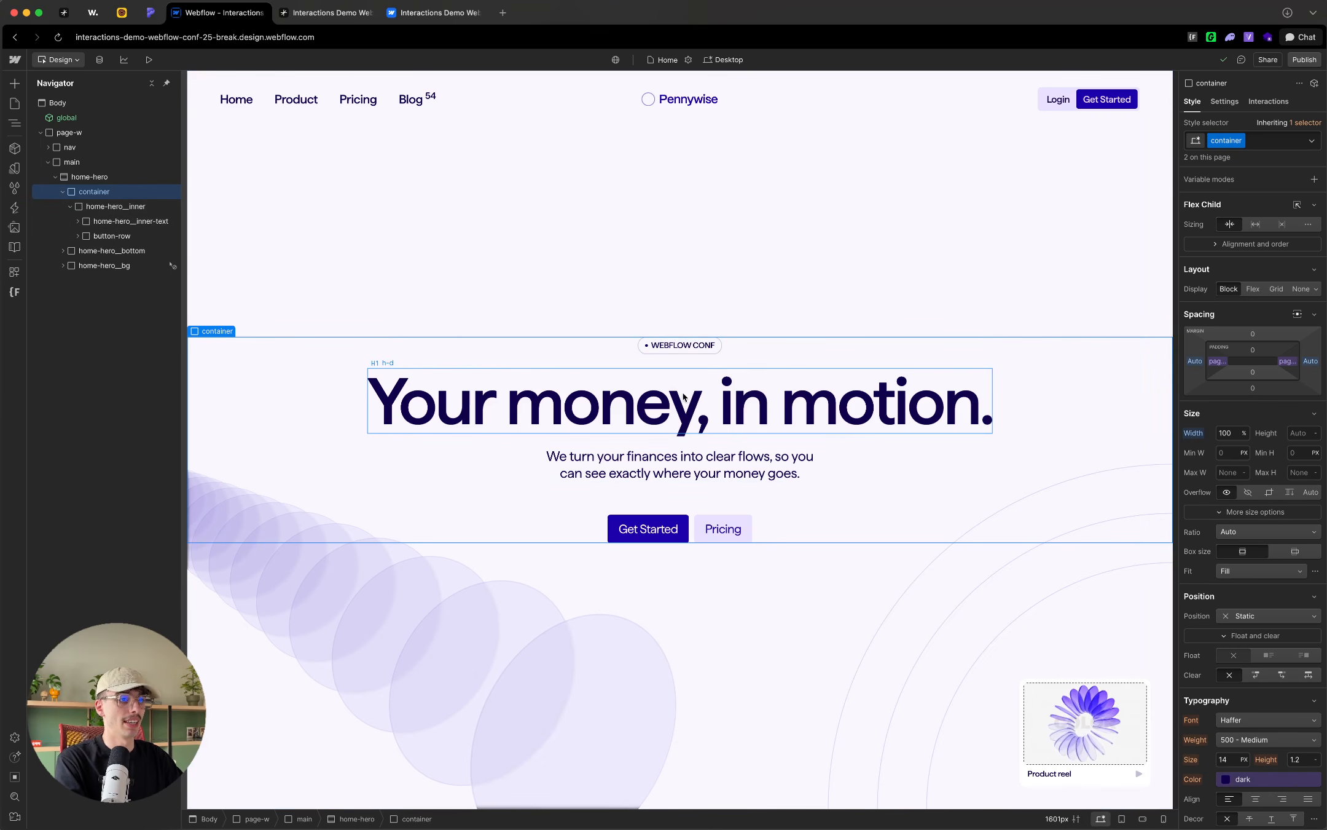
Step: Expand home-hero__bottom and inspect its home-hero__bottom-circle elements
click(116, 254)
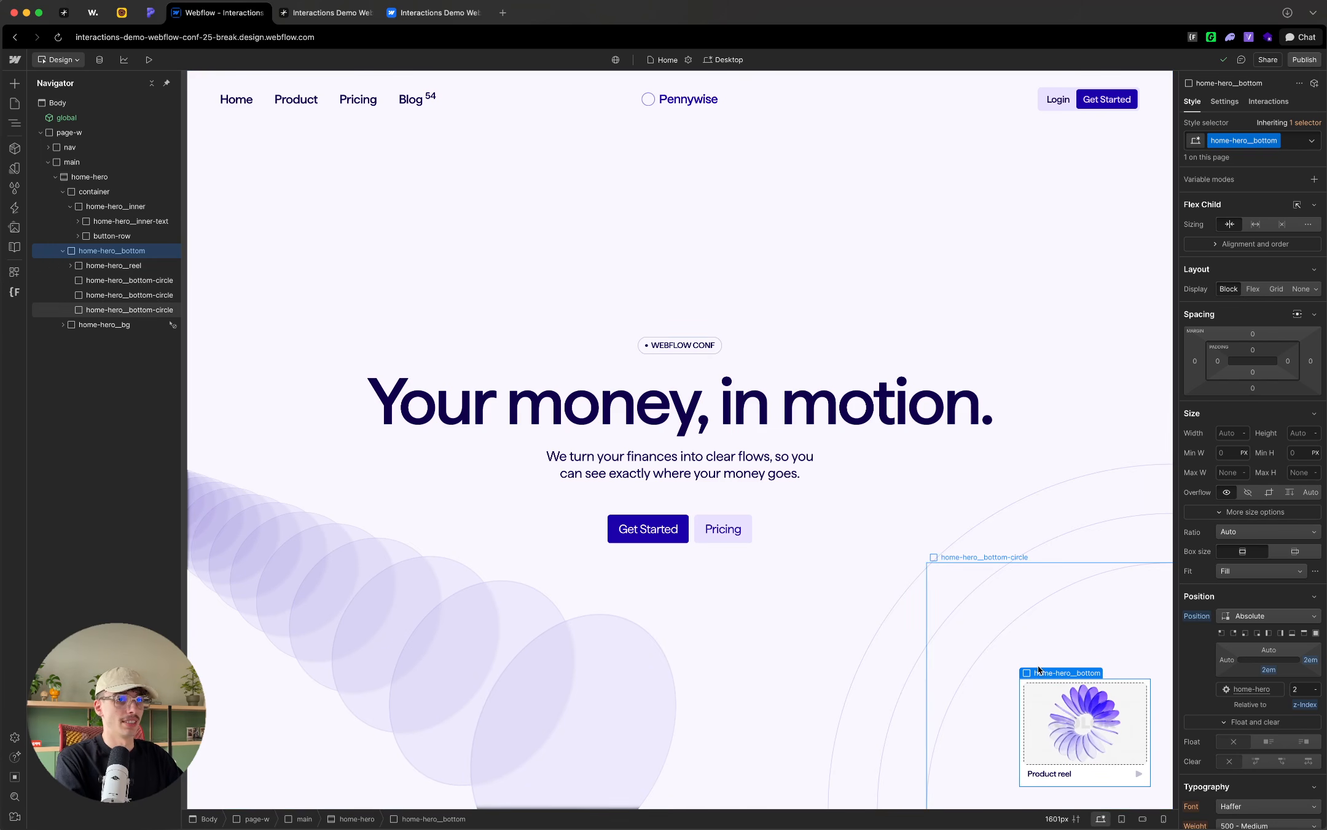
click(131, 295)
click(131, 310)
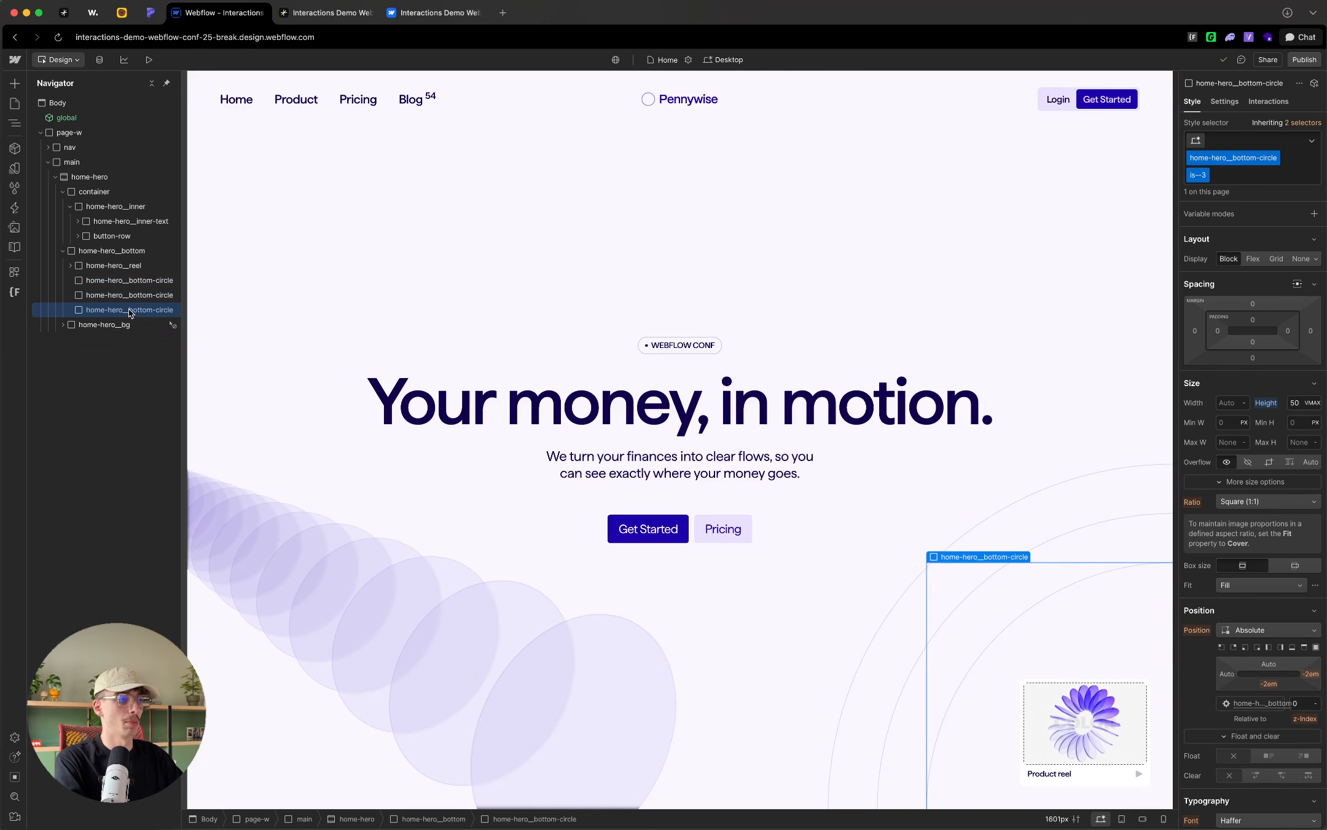
Step: Collapse container and home-hero__bottom, and expand home-hero__bg down to the hero-bg__item elements
click(63, 326)
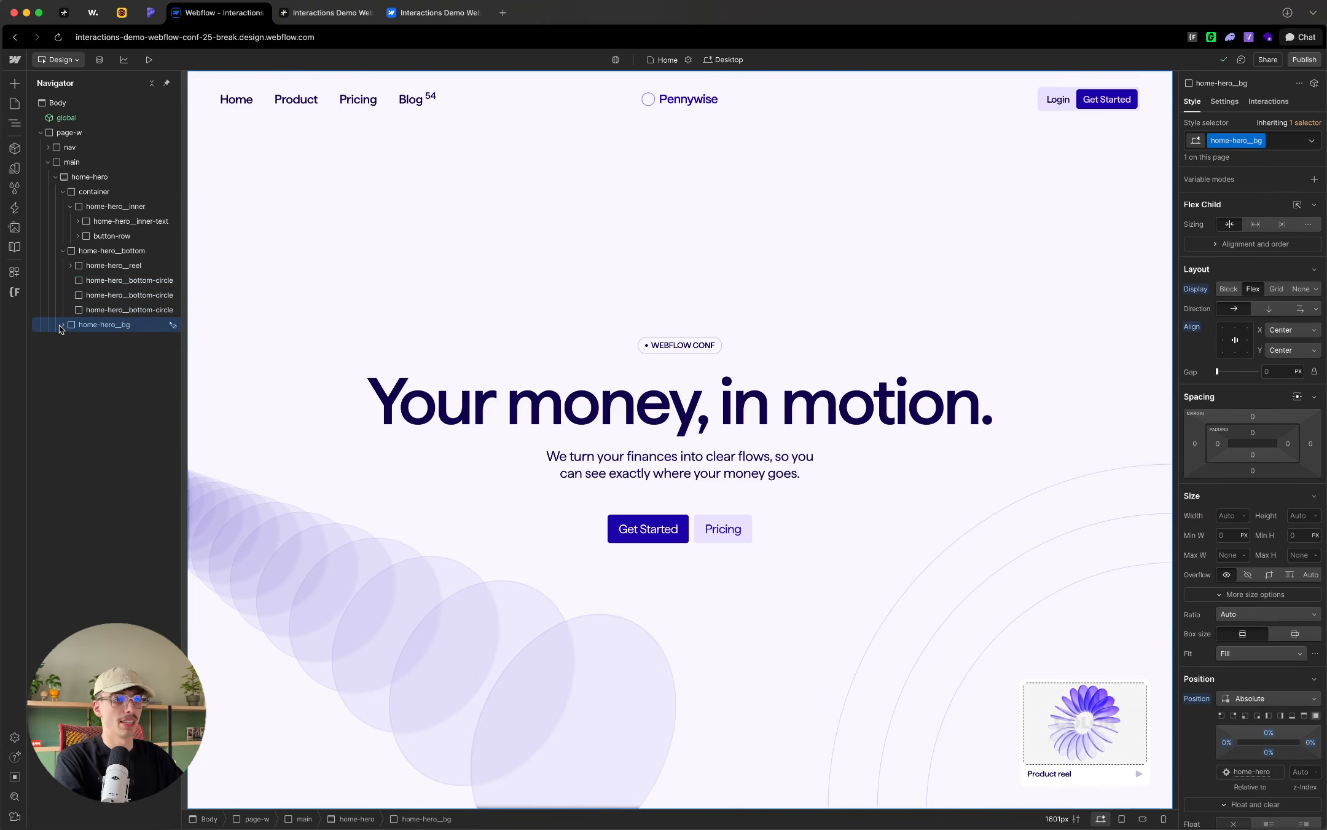
click(63, 191)
click(63, 206)
click(62, 221)
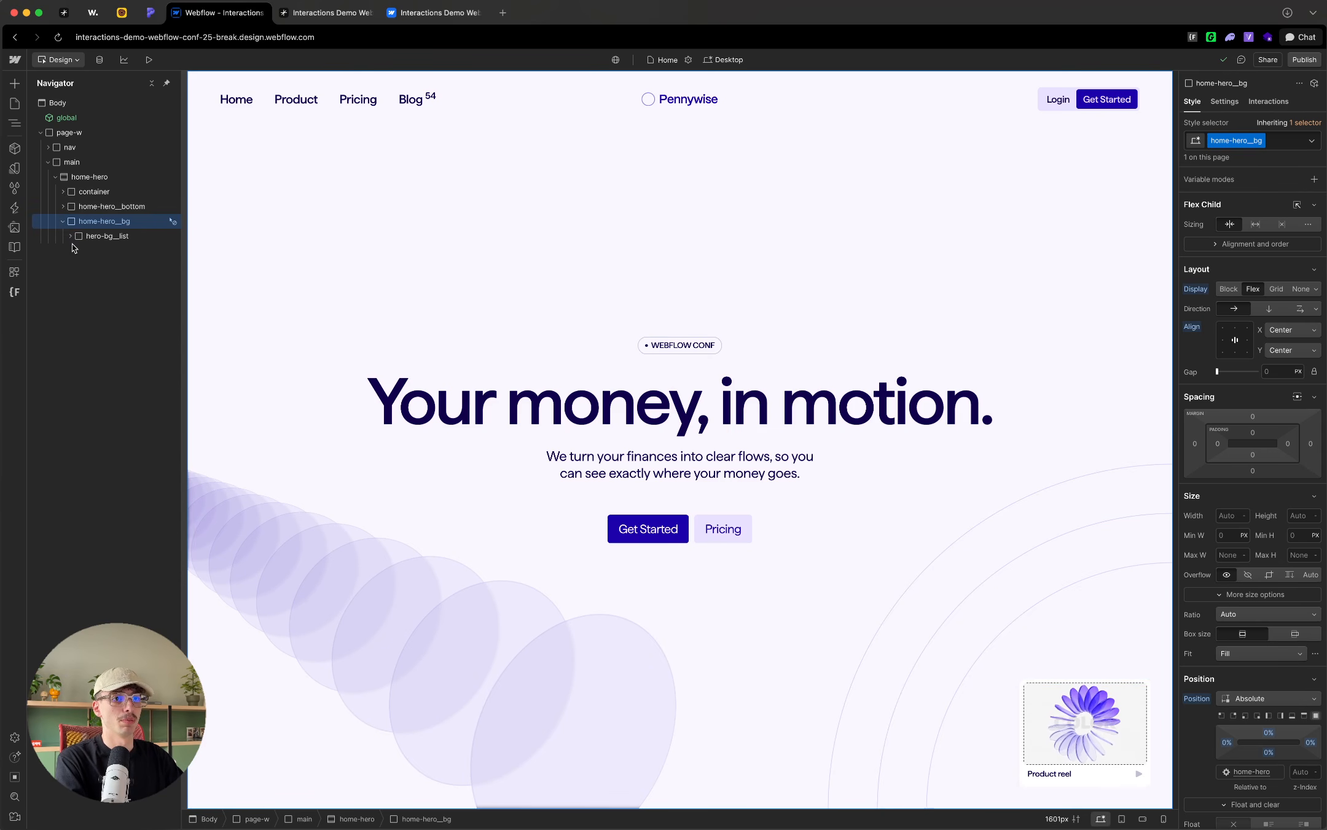
click(71, 235)
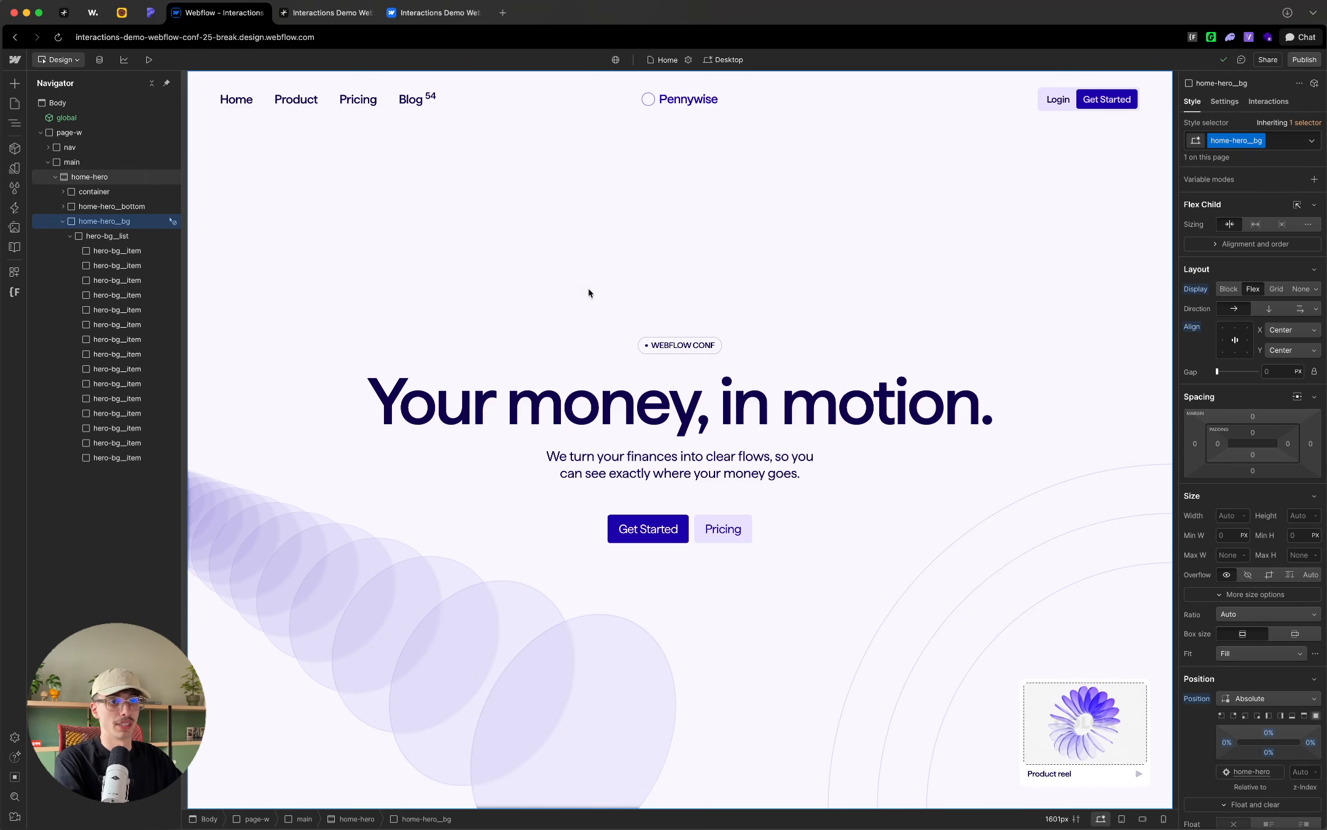
Step: Select hero-bg__list and review its styles down to the 2D & 3D transforms
click(116, 238)
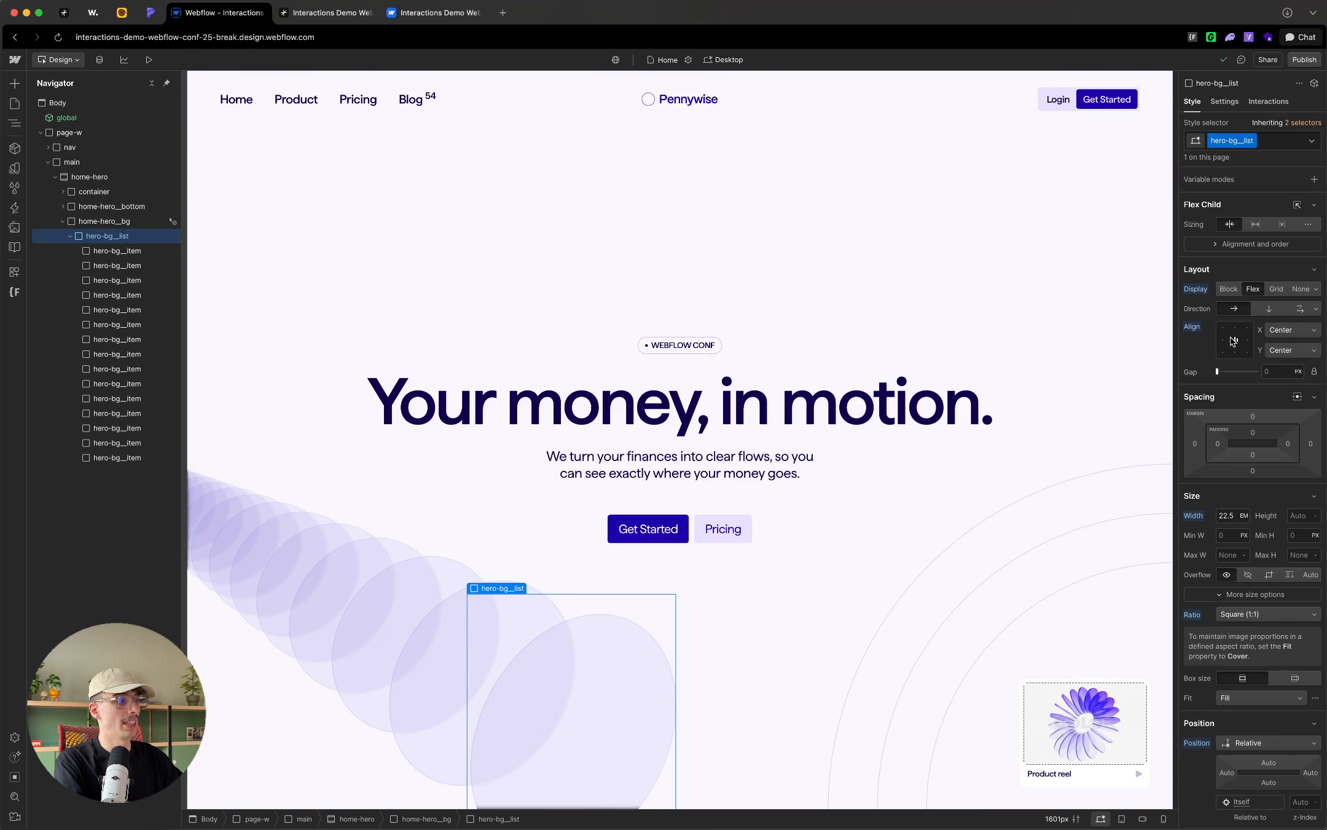
scroll(1244, 362, down, 2)
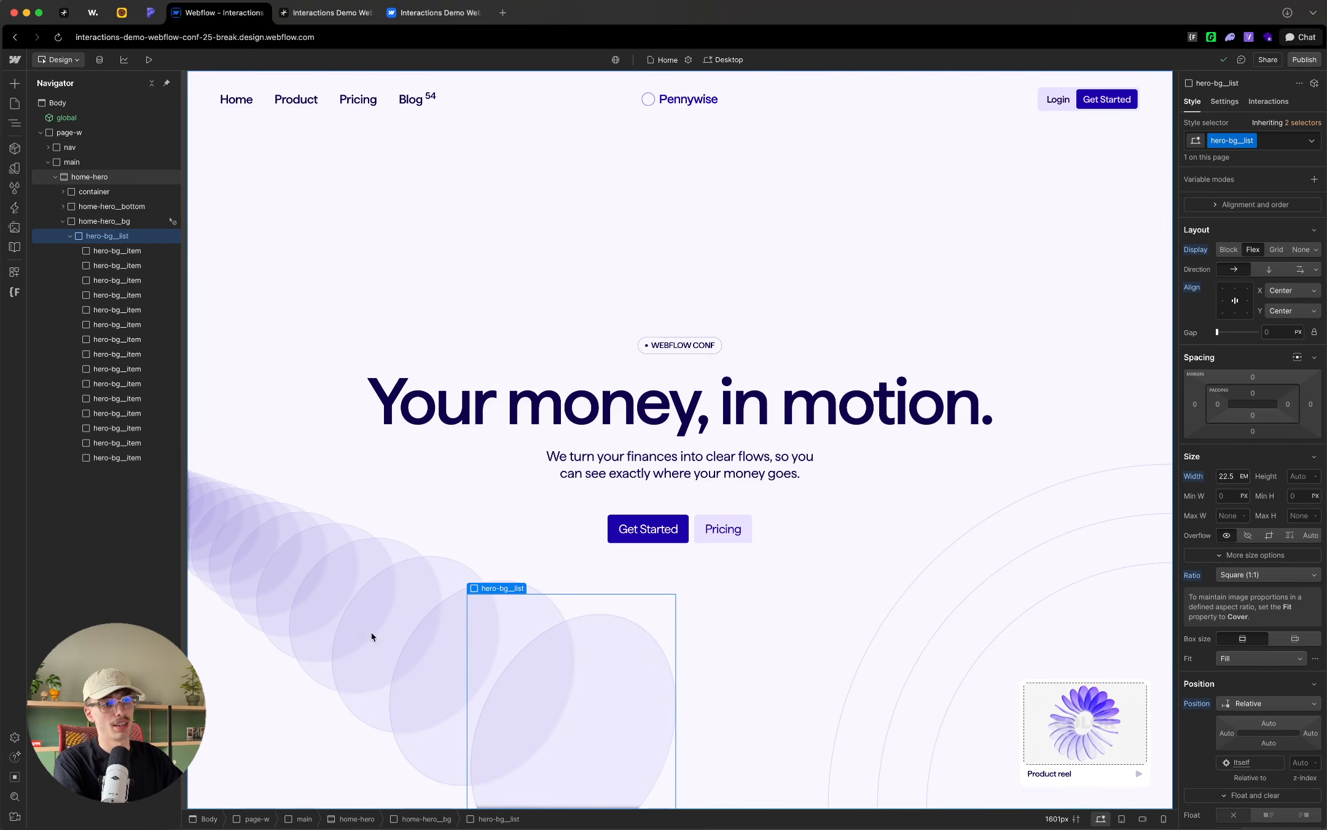
scroll(1231, 504, down, 10)
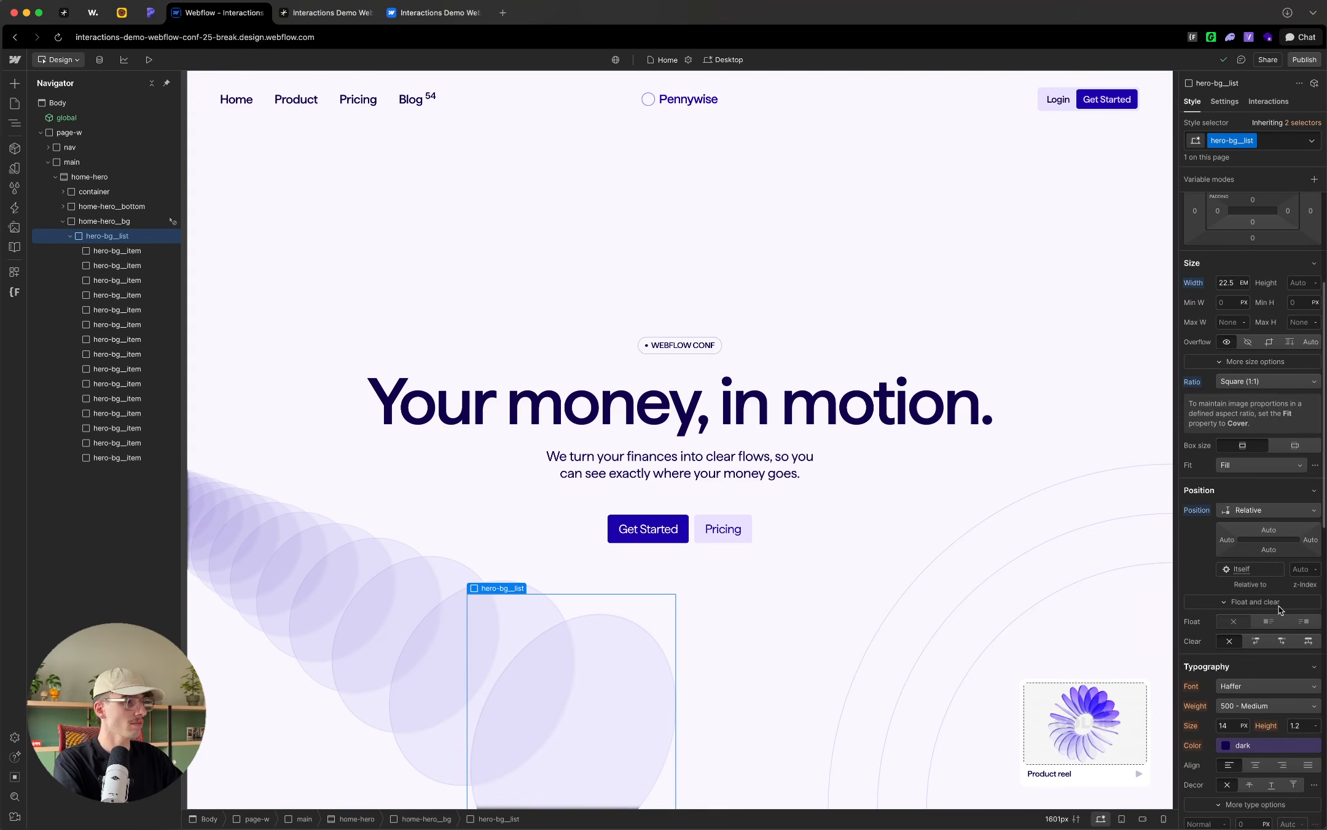
scroll(1231, 504, down, 10)
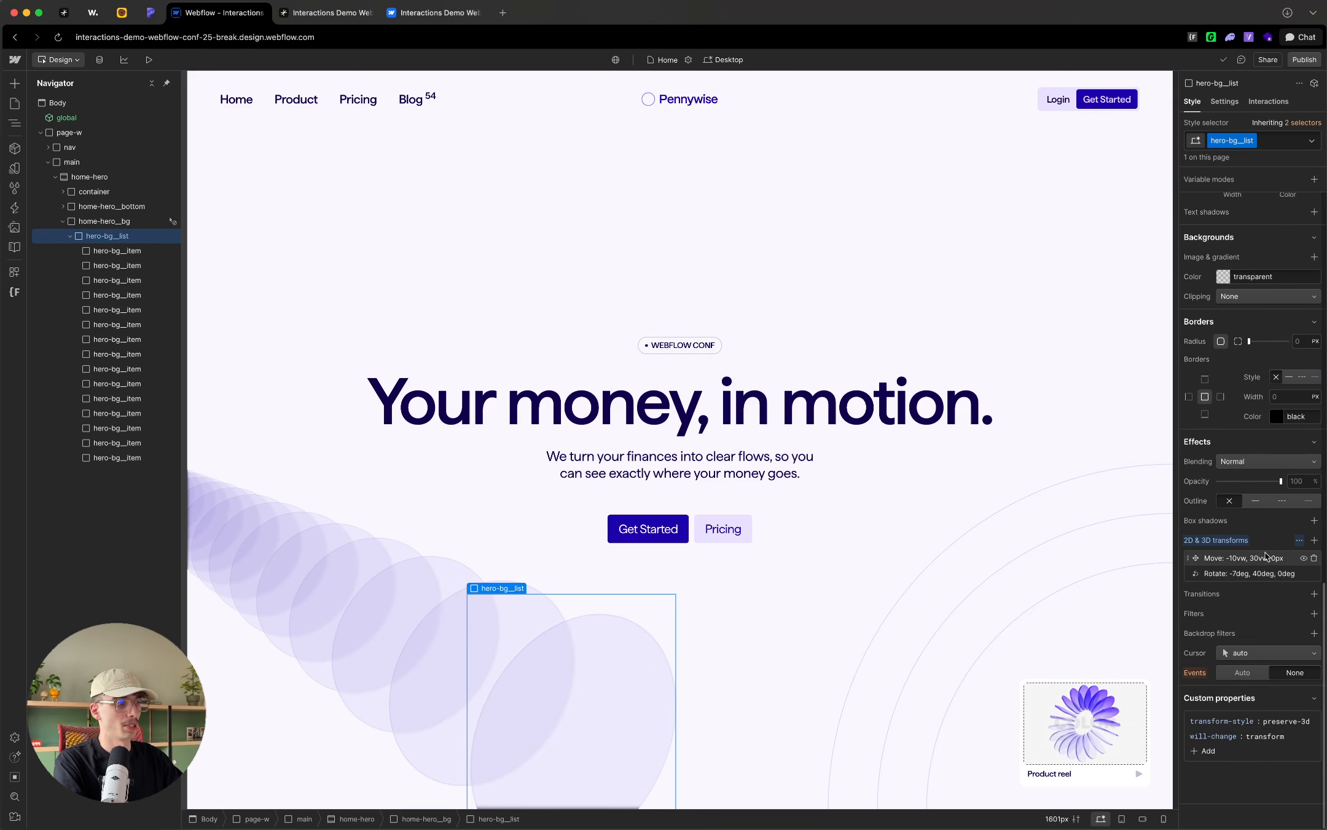
Step: Temporarily hide the Move and Rotate transforms of hero-bg__list, and show both again
click(1304, 558)
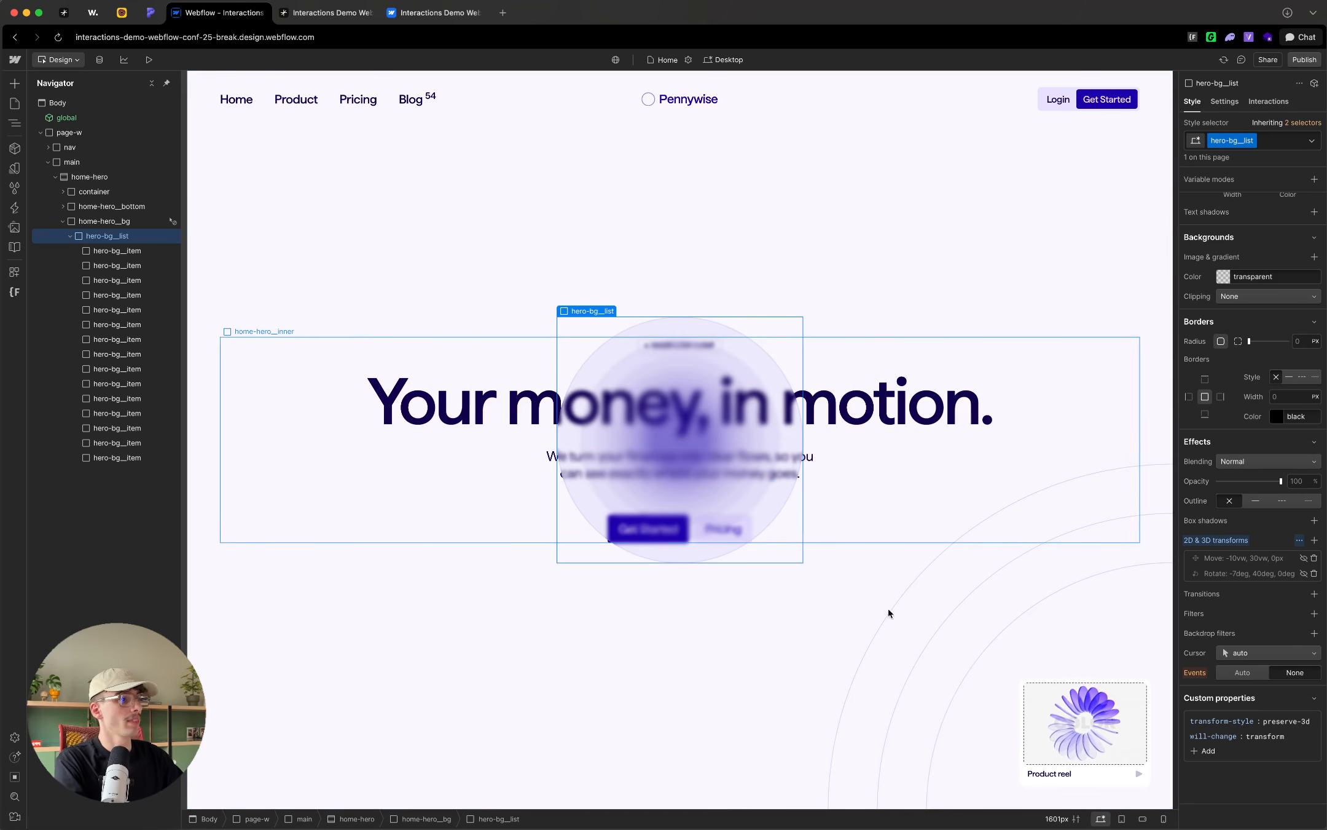
click(1303, 558)
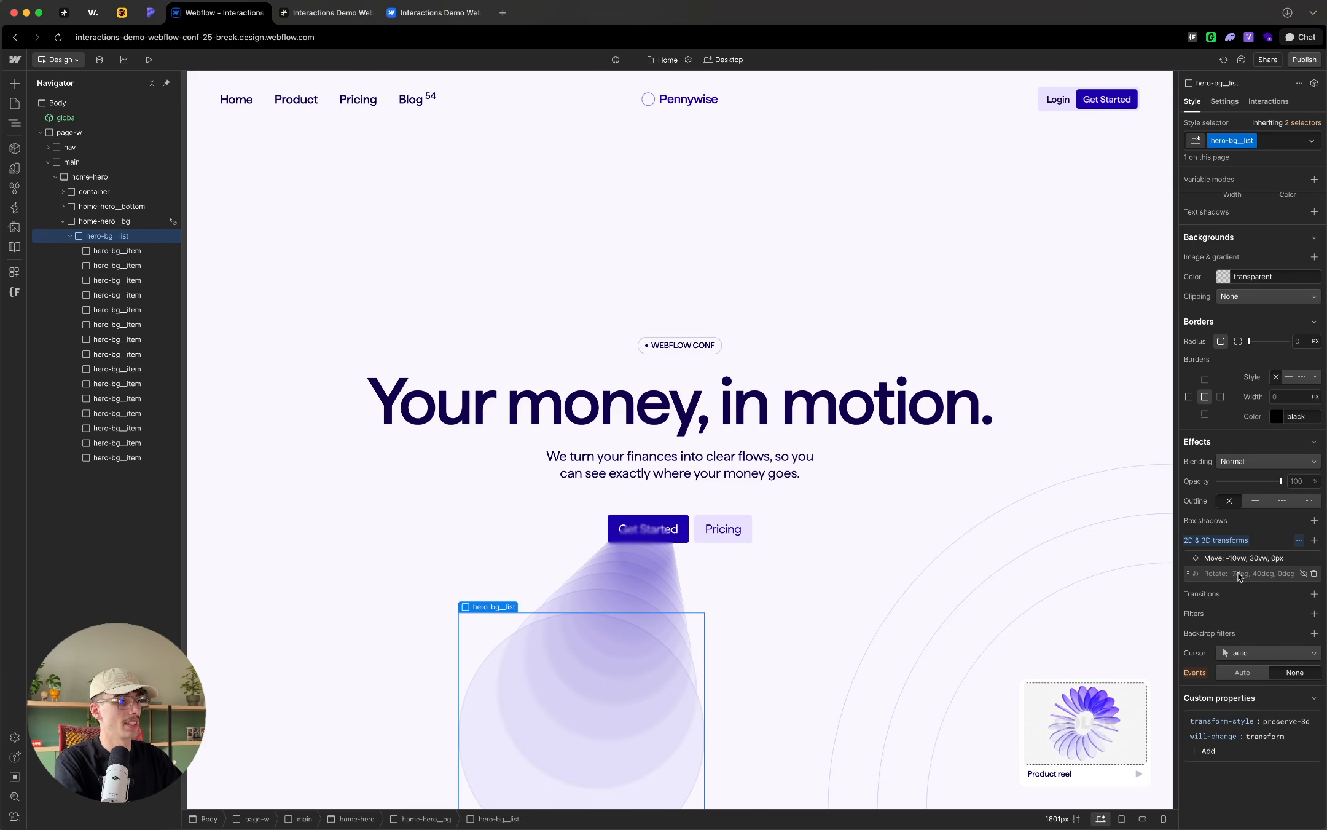
click(1304, 574)
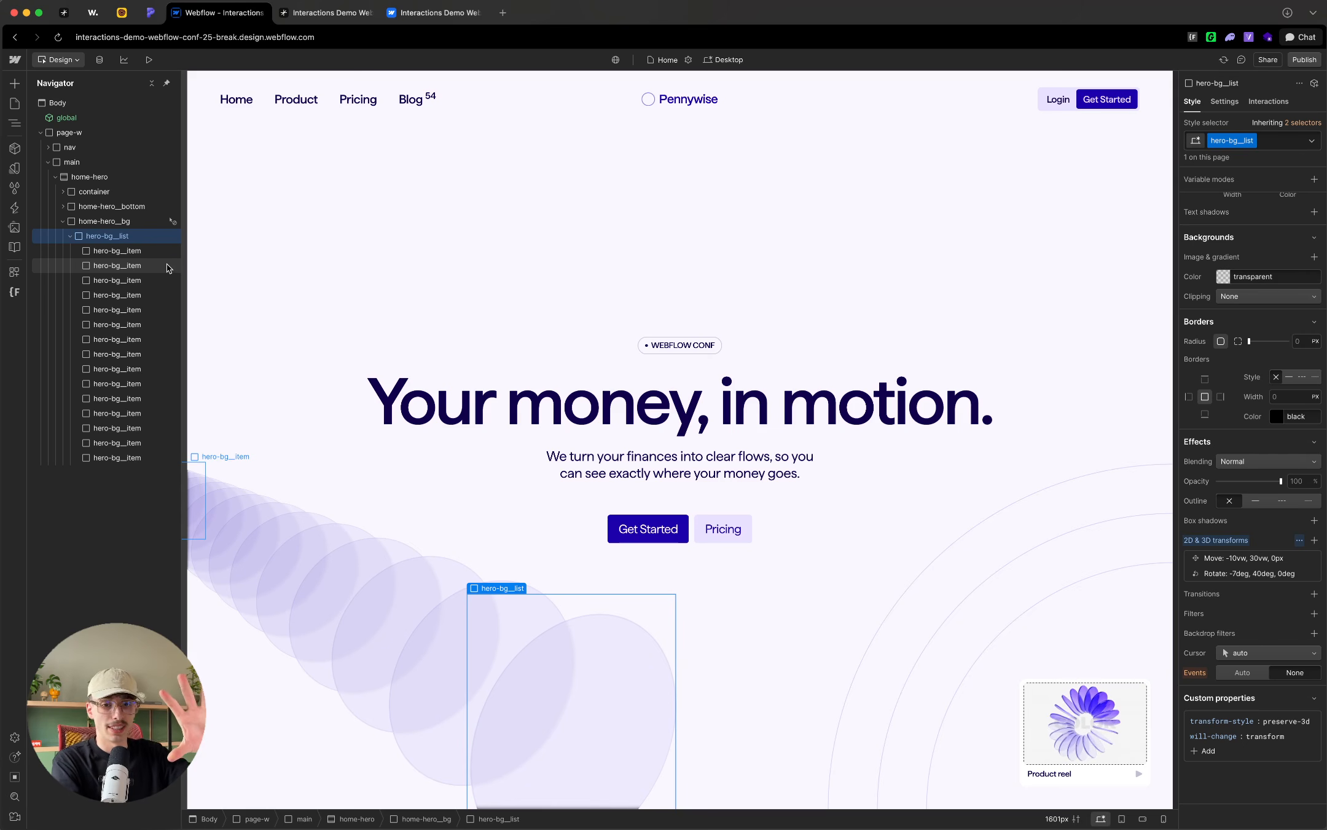
Step: Compare the transforms of the first, second and last hero-bg__item elements, including the first item's Move settings
click(151, 255)
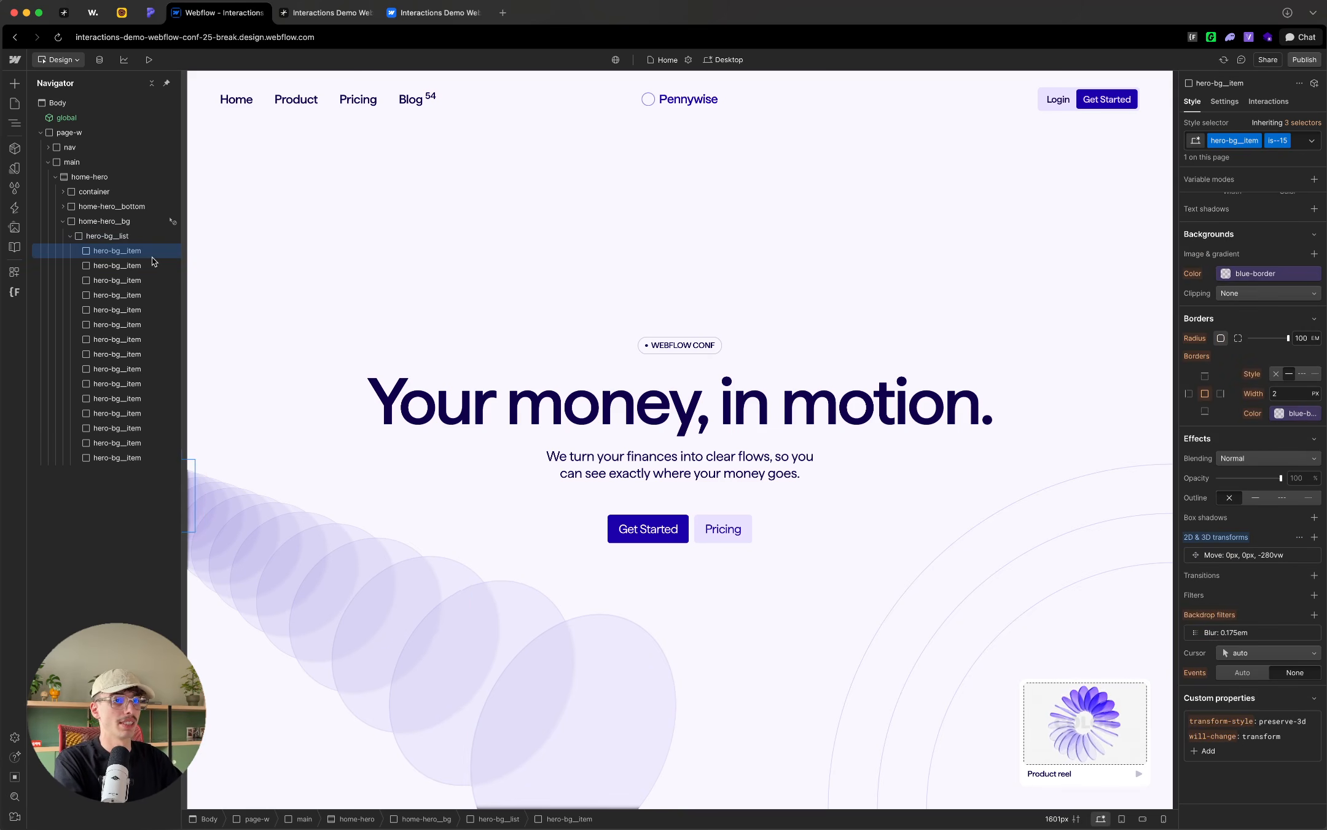
click(1270, 556)
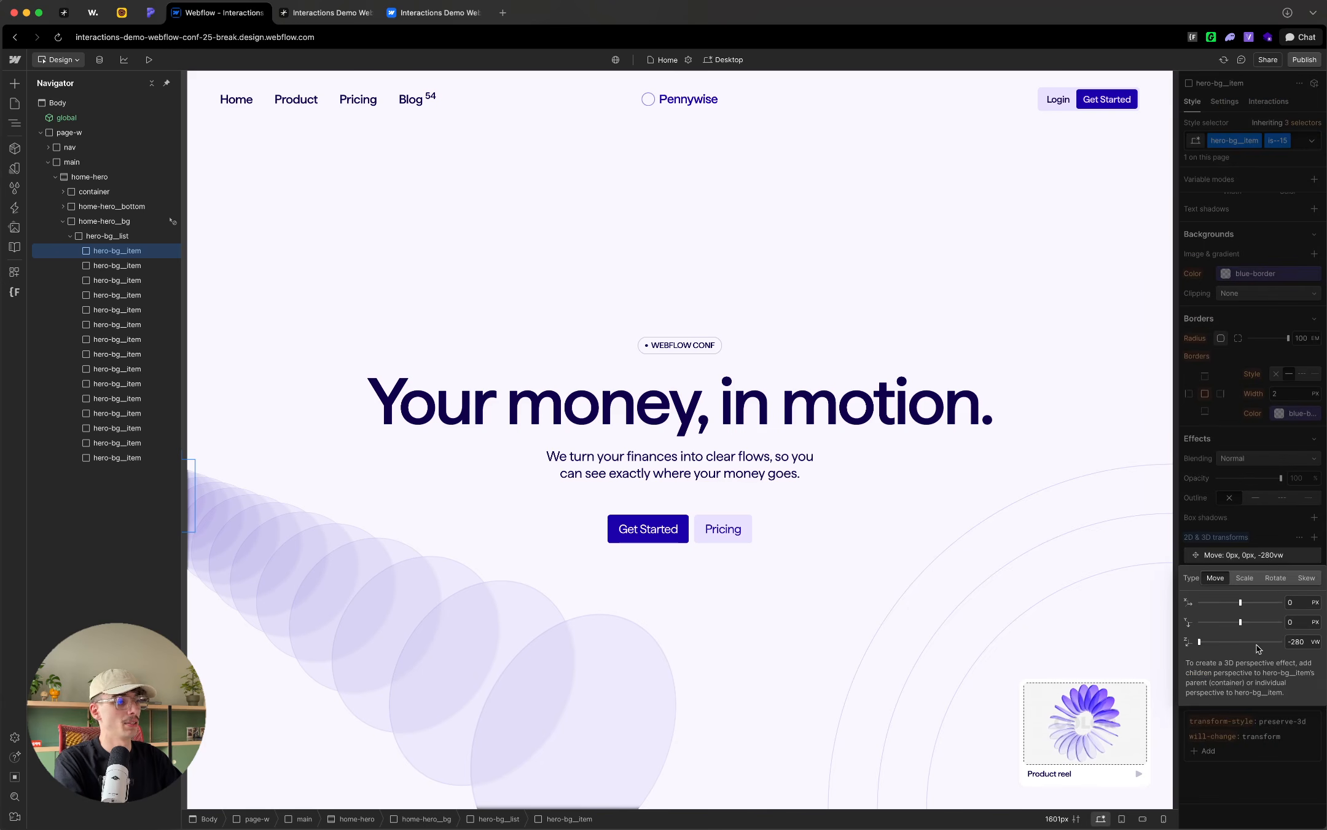
click(1248, 523)
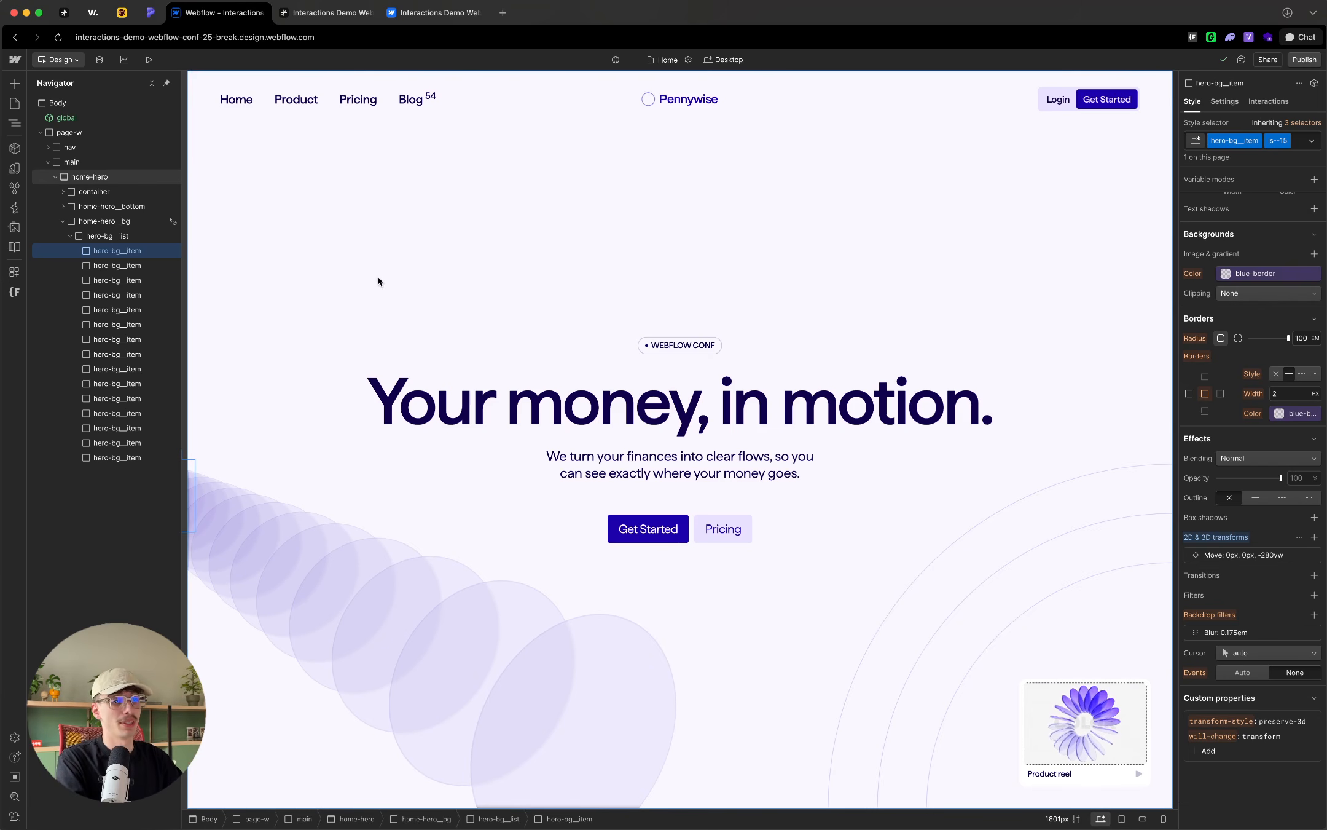
click(153, 265)
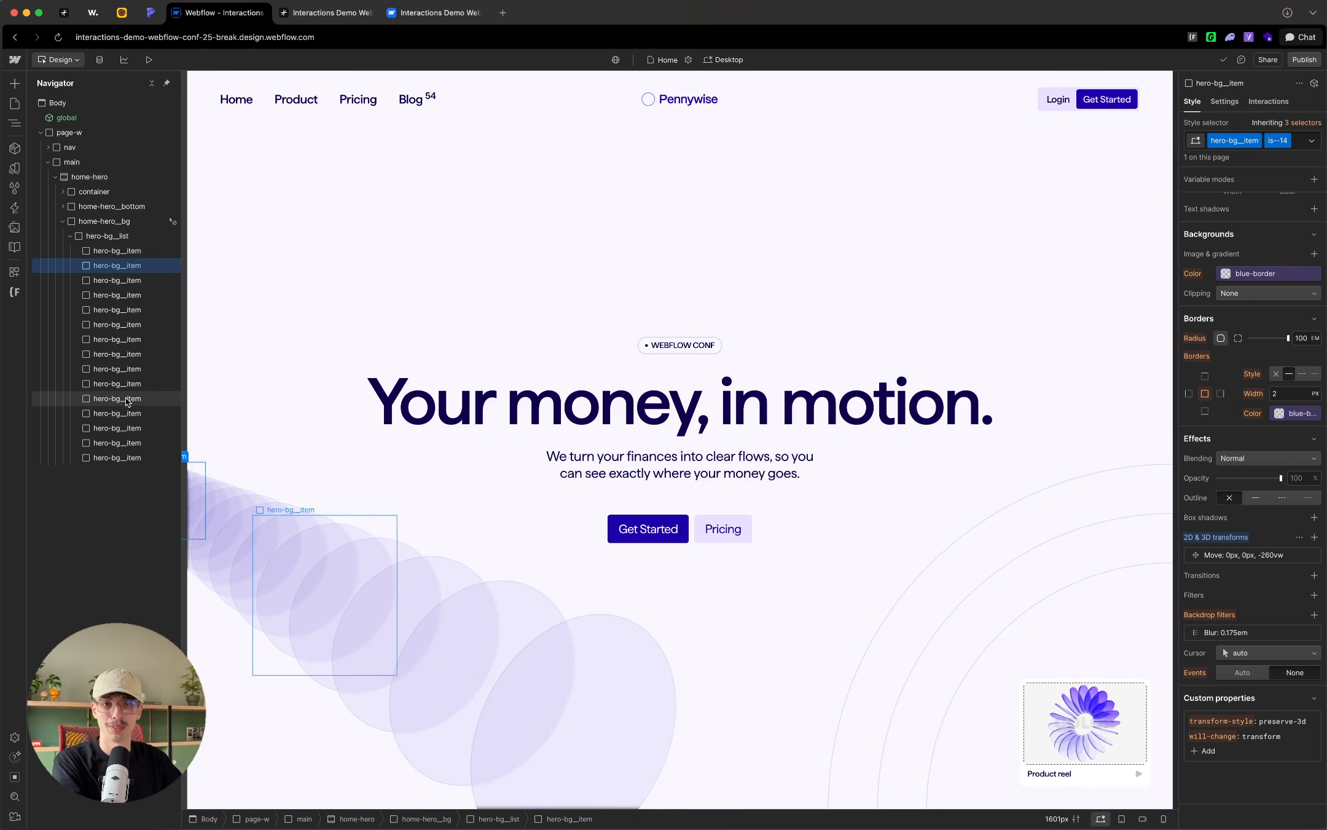
click(149, 250)
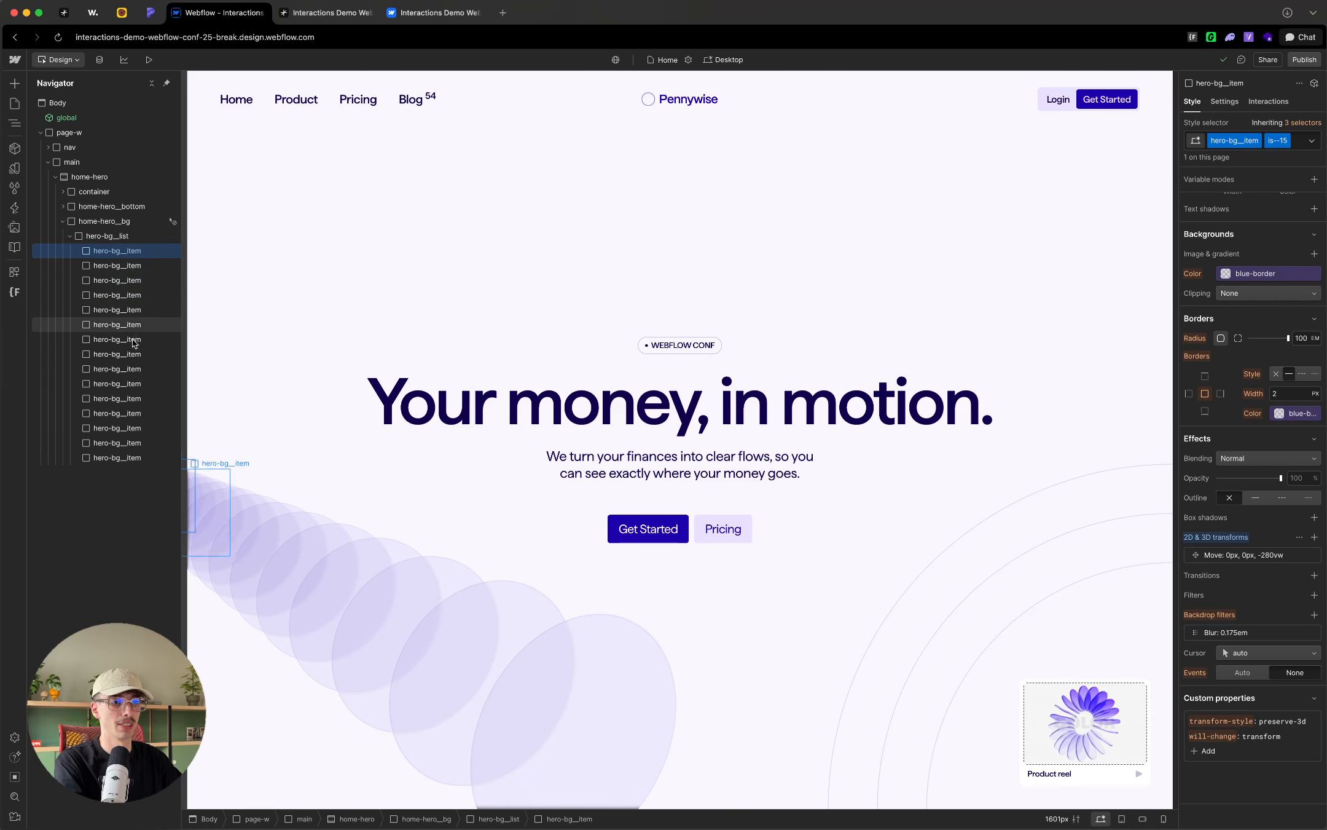
click(108, 462)
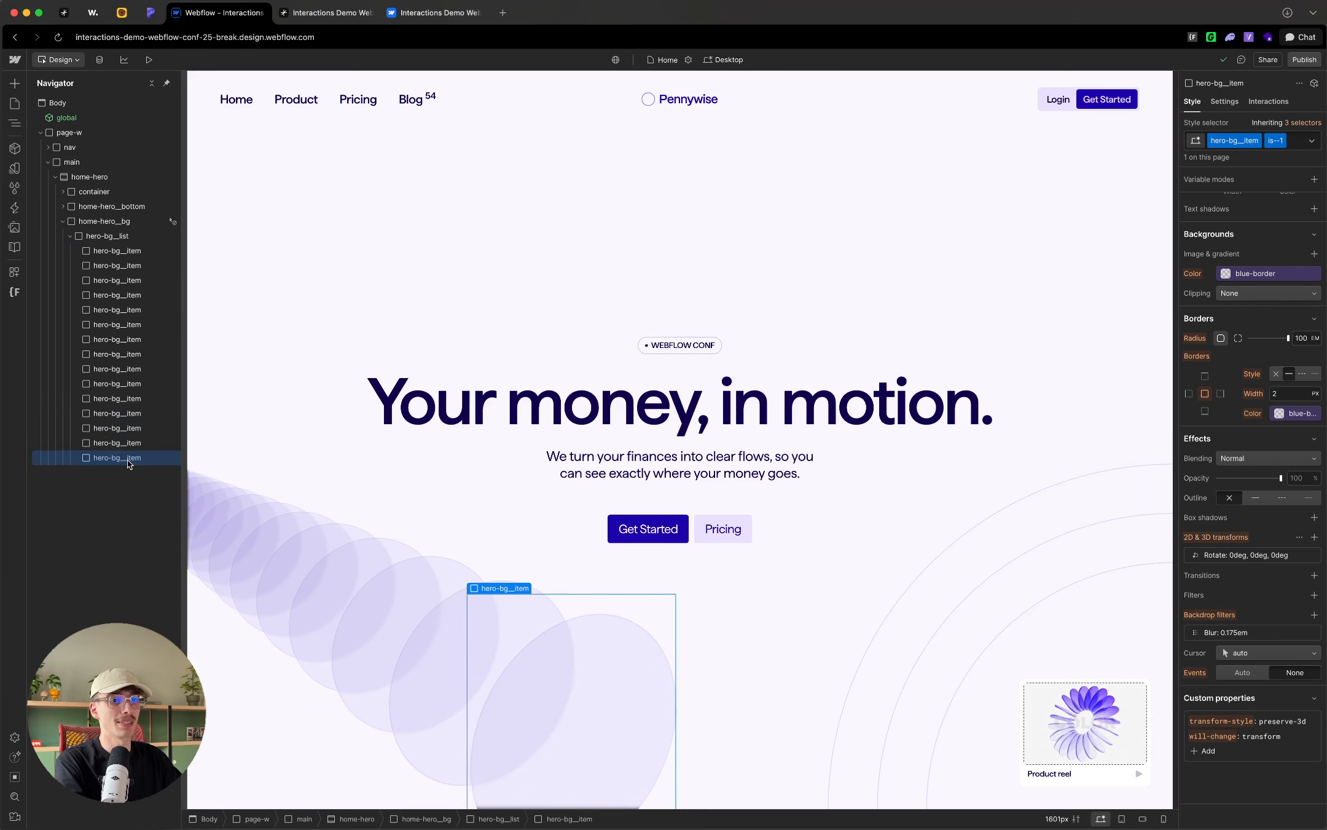
click(148, 252)
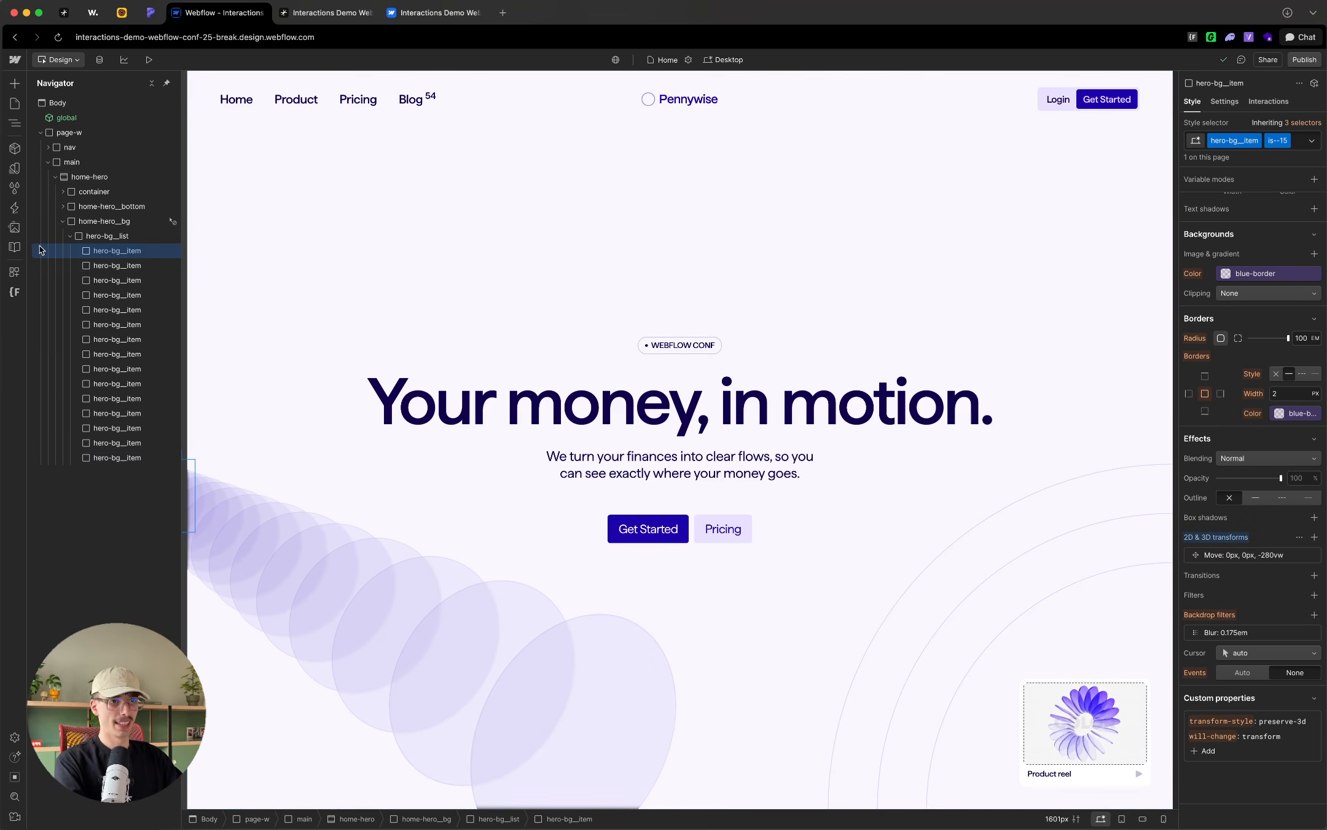
Step: Create a new interaction triggered on page load and shrink the timeline area slightly to enlarge the canvas
click(70, 236)
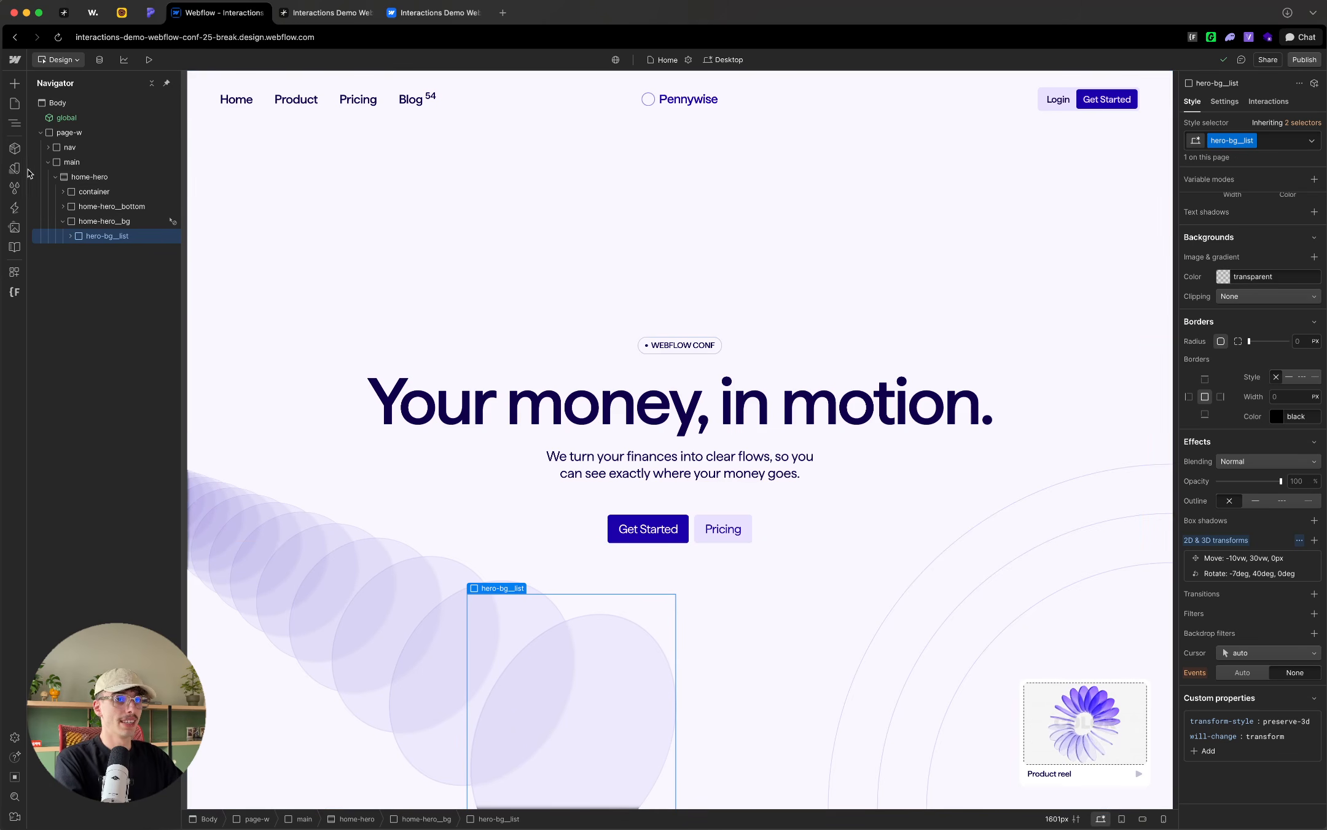
click(15, 188)
click(15, 208)
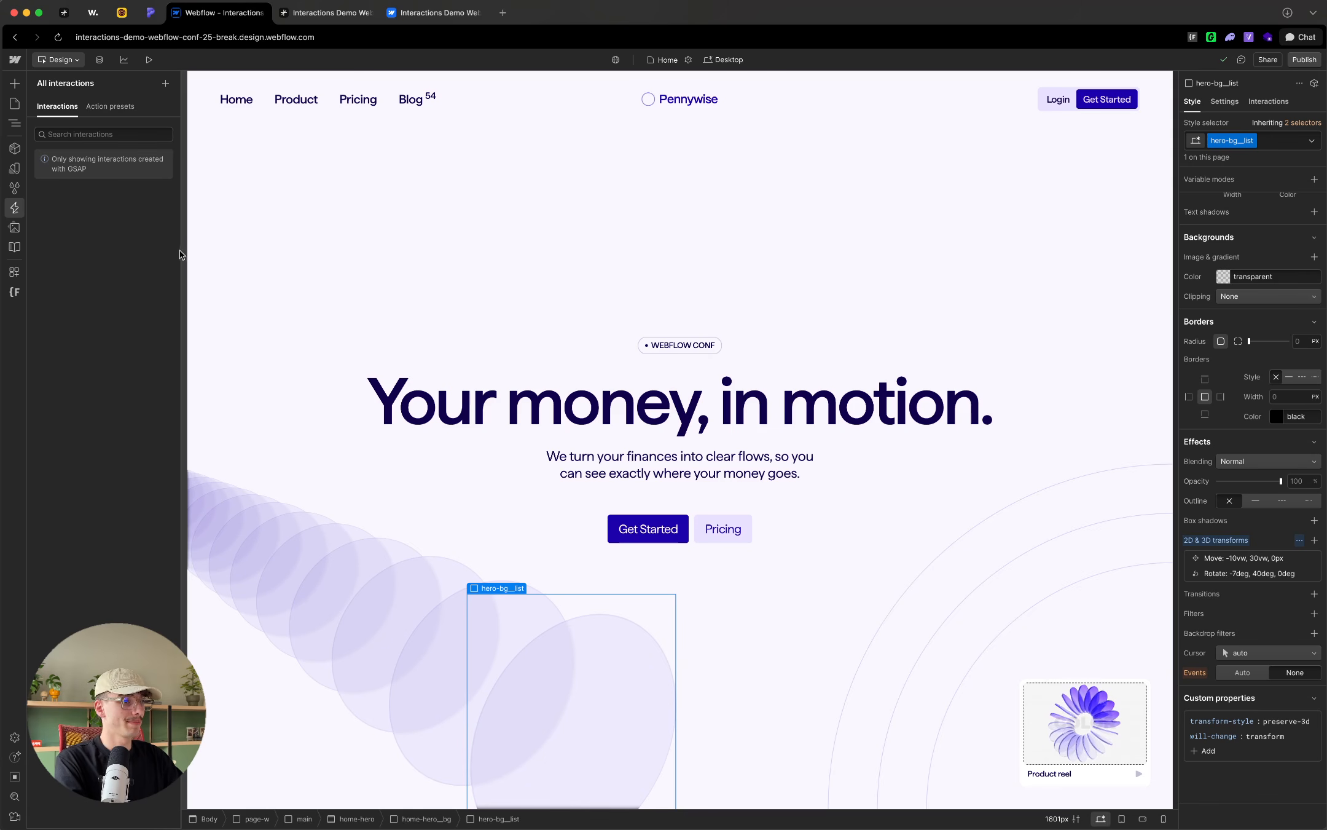
click(165, 83)
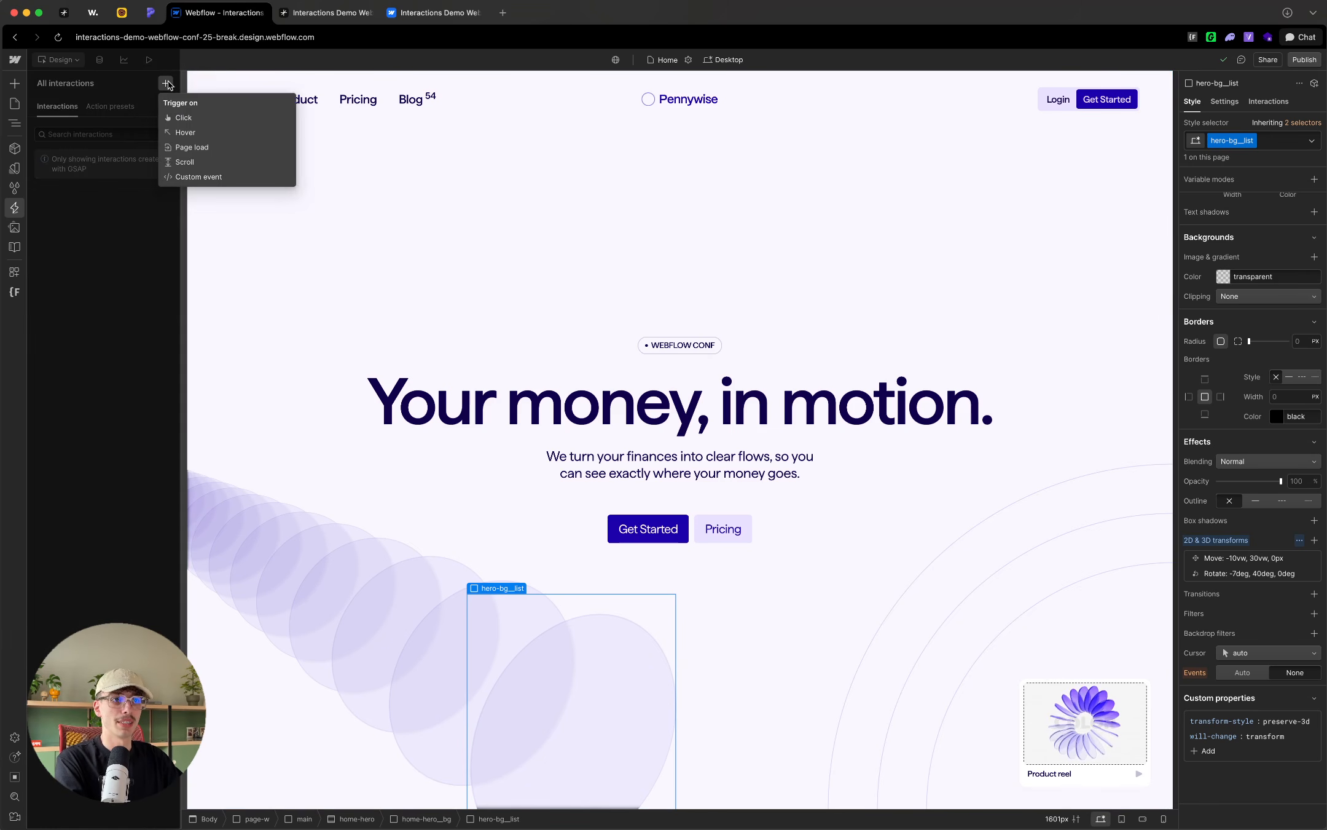
click(180, 147)
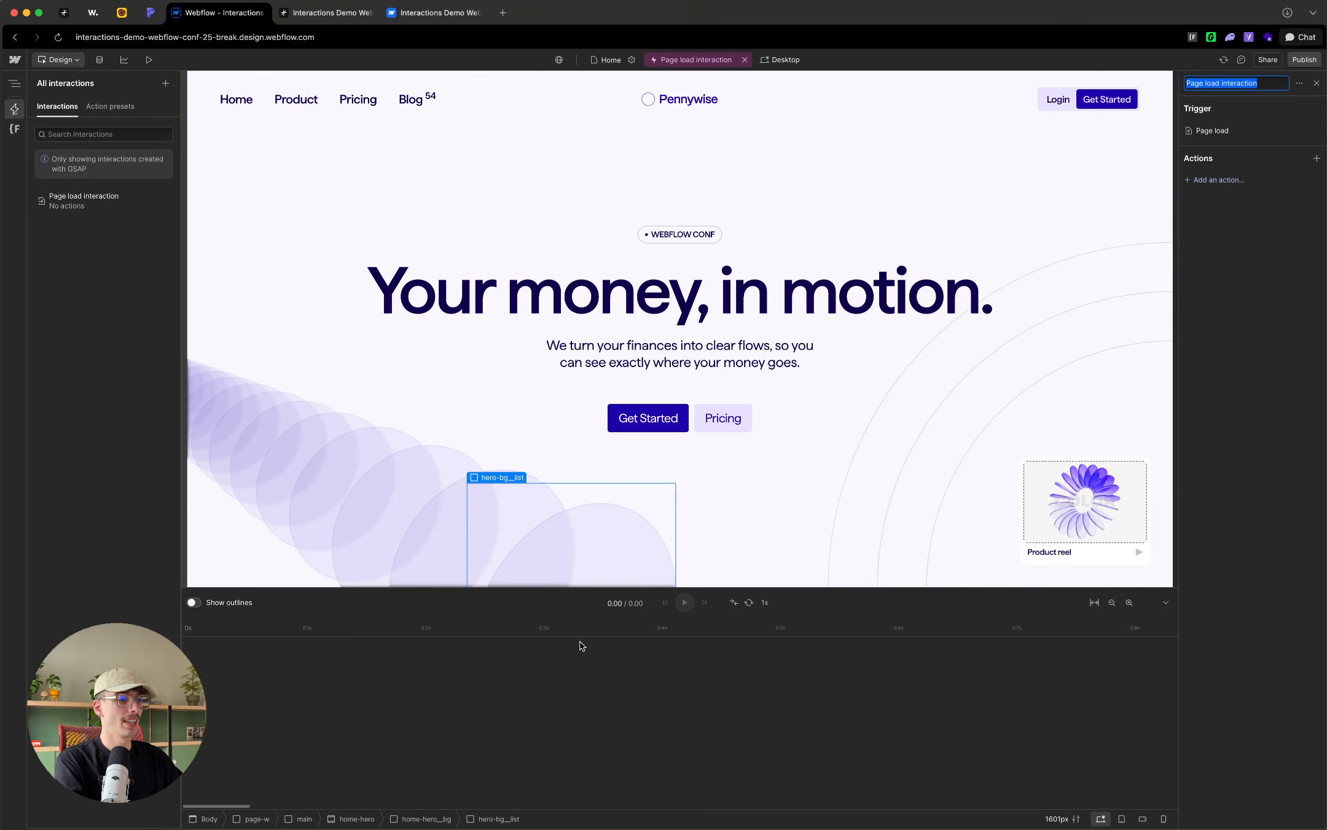
drag(577, 587, 580, 607)
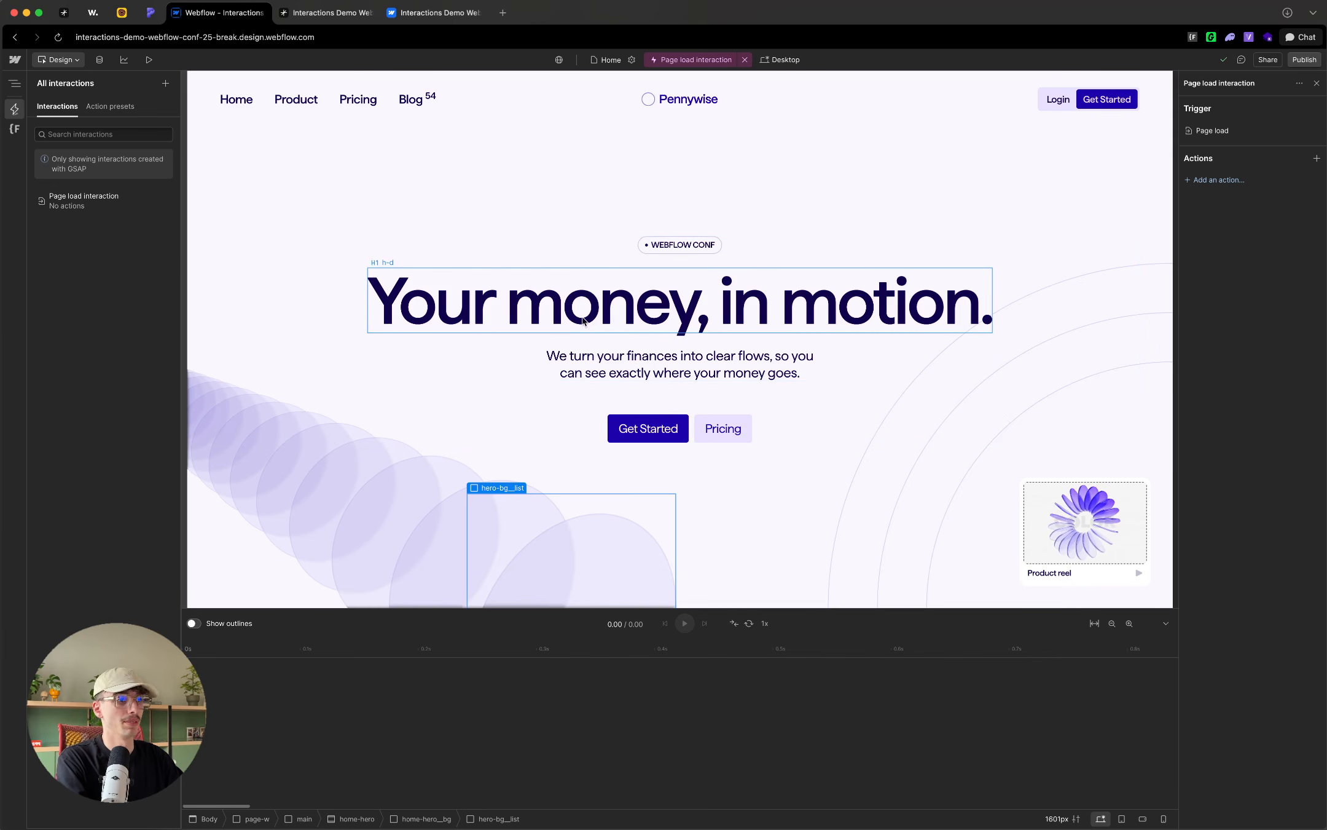
Step: Select the nav__inner element and add a custom action for it to the page load interaction
click(658, 293)
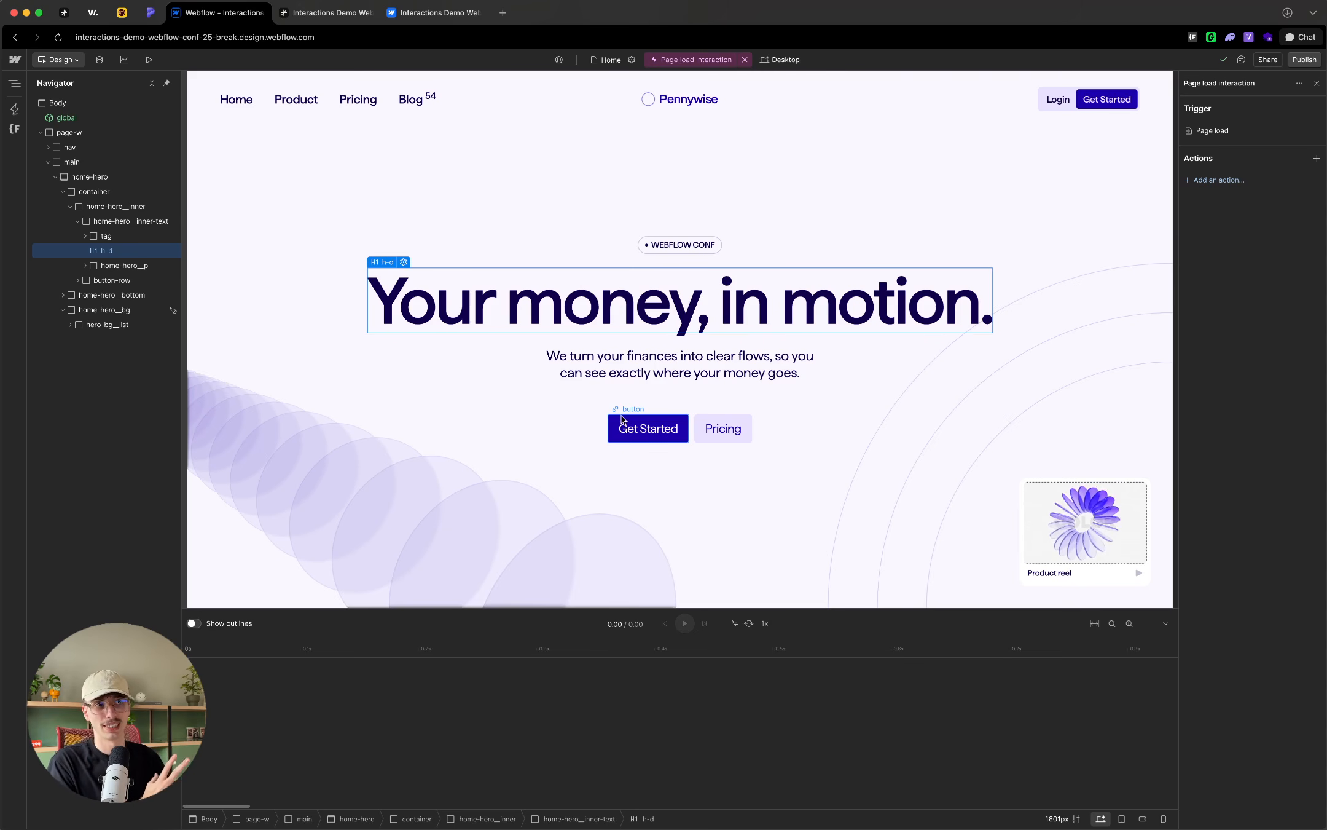
click(557, 98)
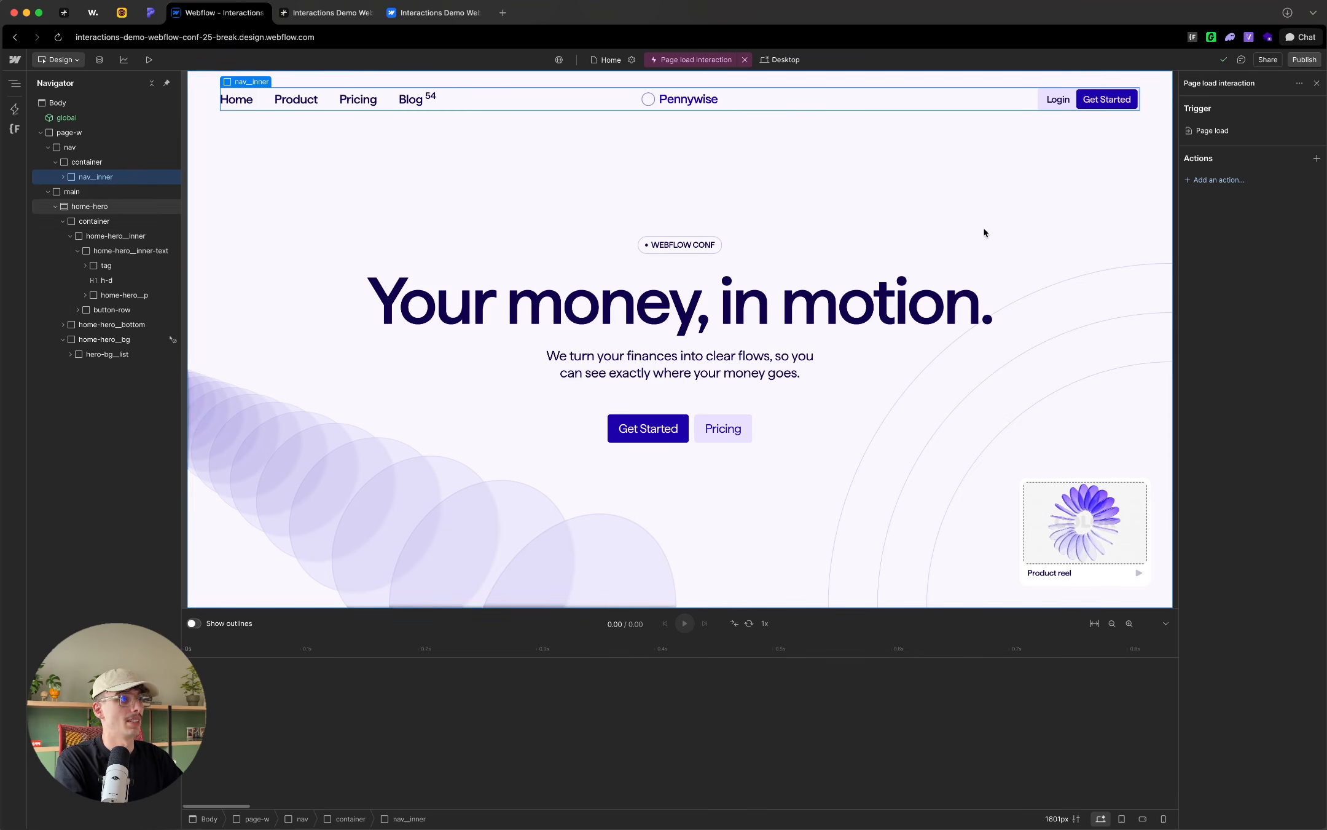
click(1315, 158)
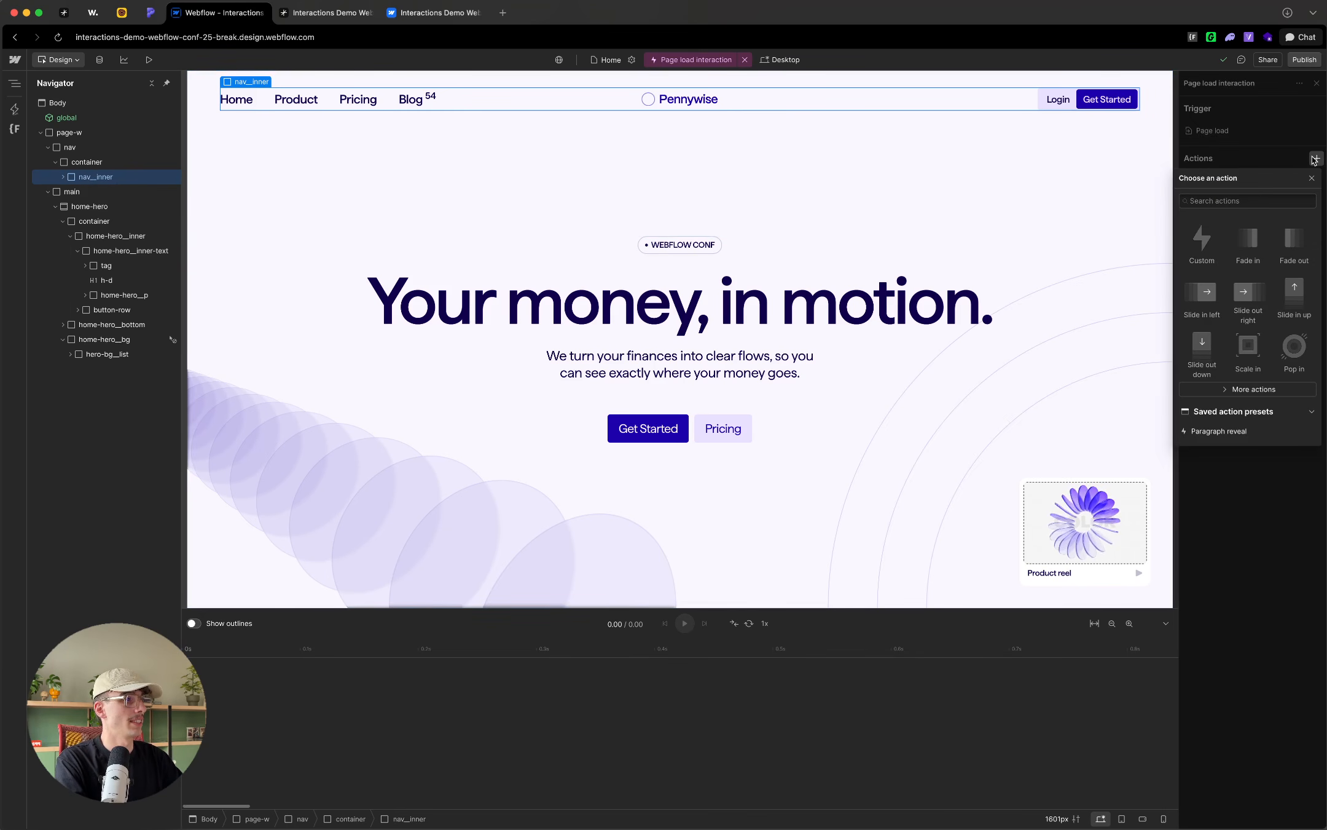
click(1199, 244)
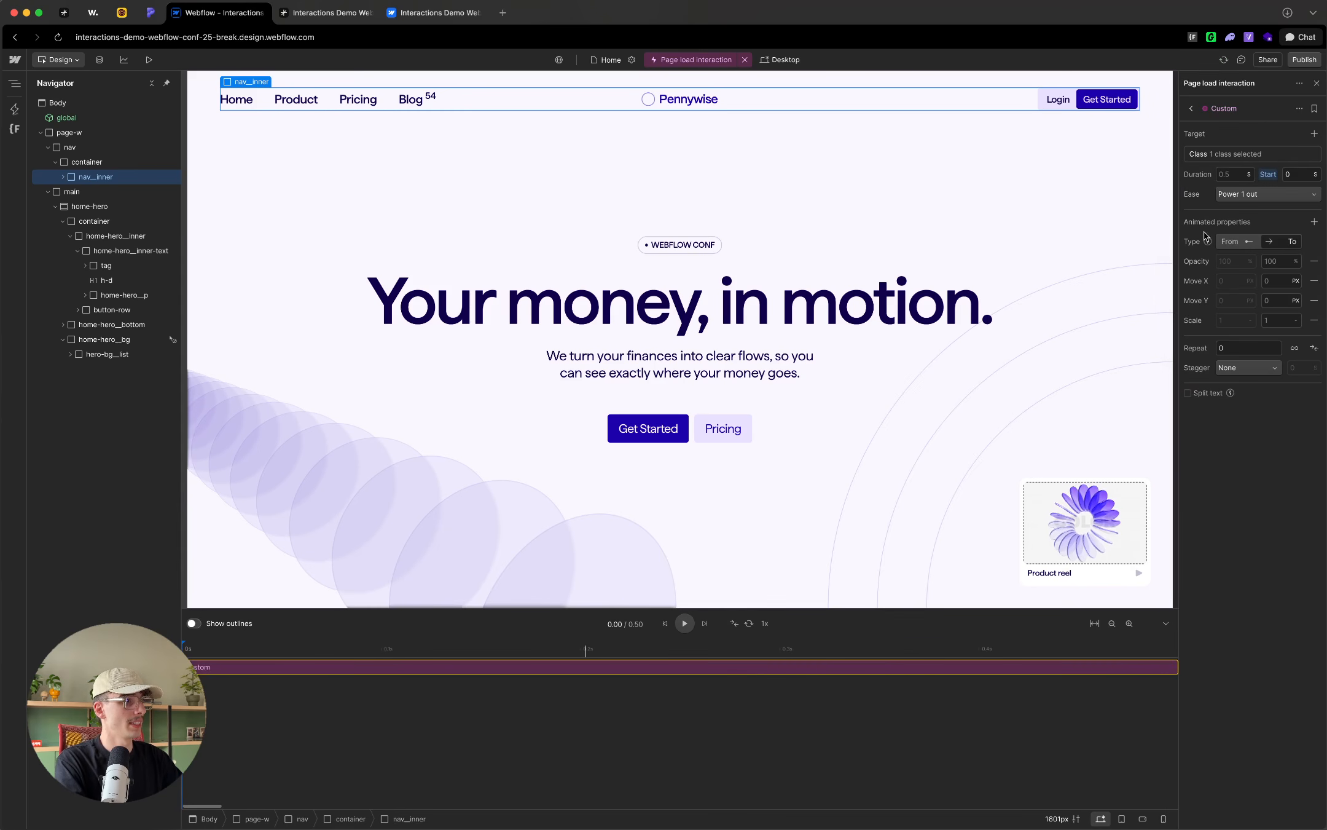
Step: Rename the custom action to "Reveal nav" and check its target settings
double_click(1229, 110)
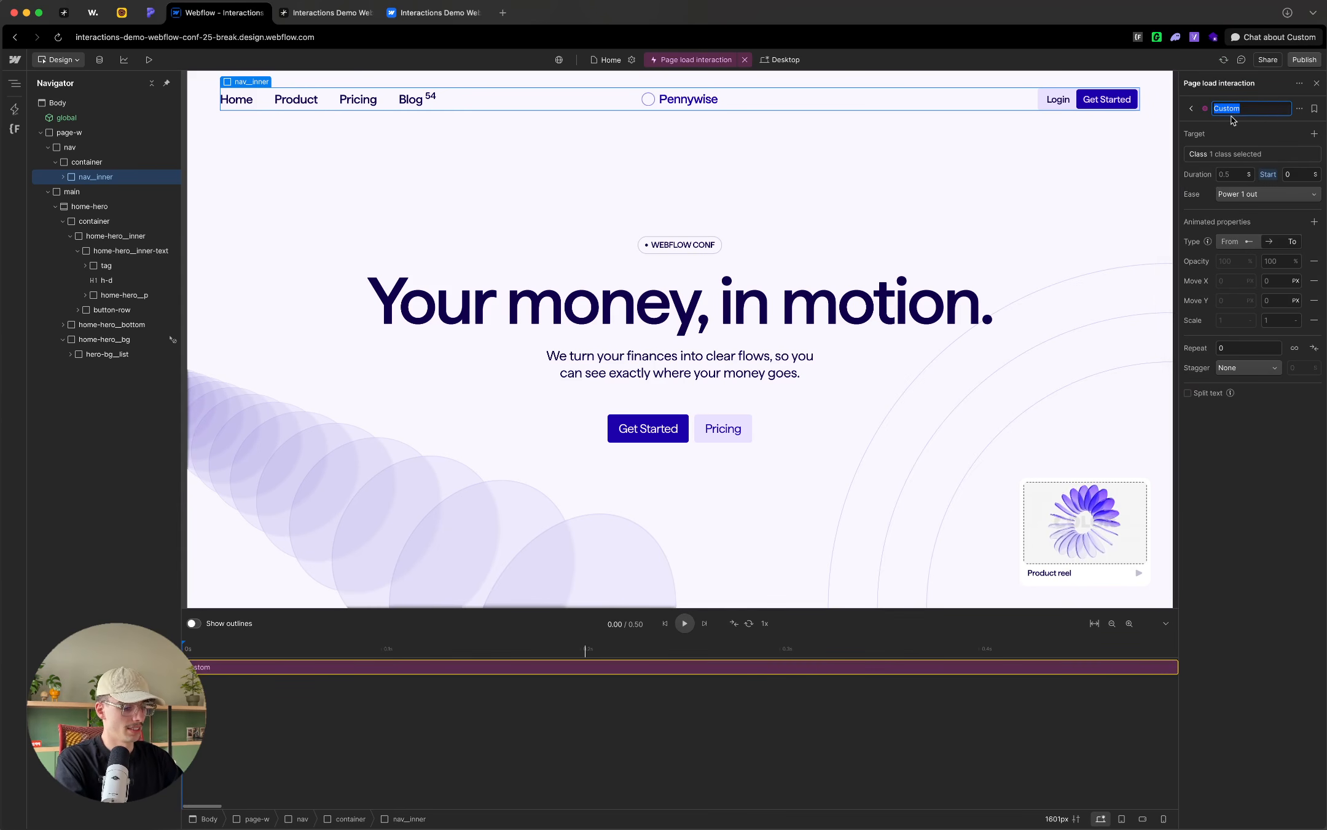
text(Reveal na)
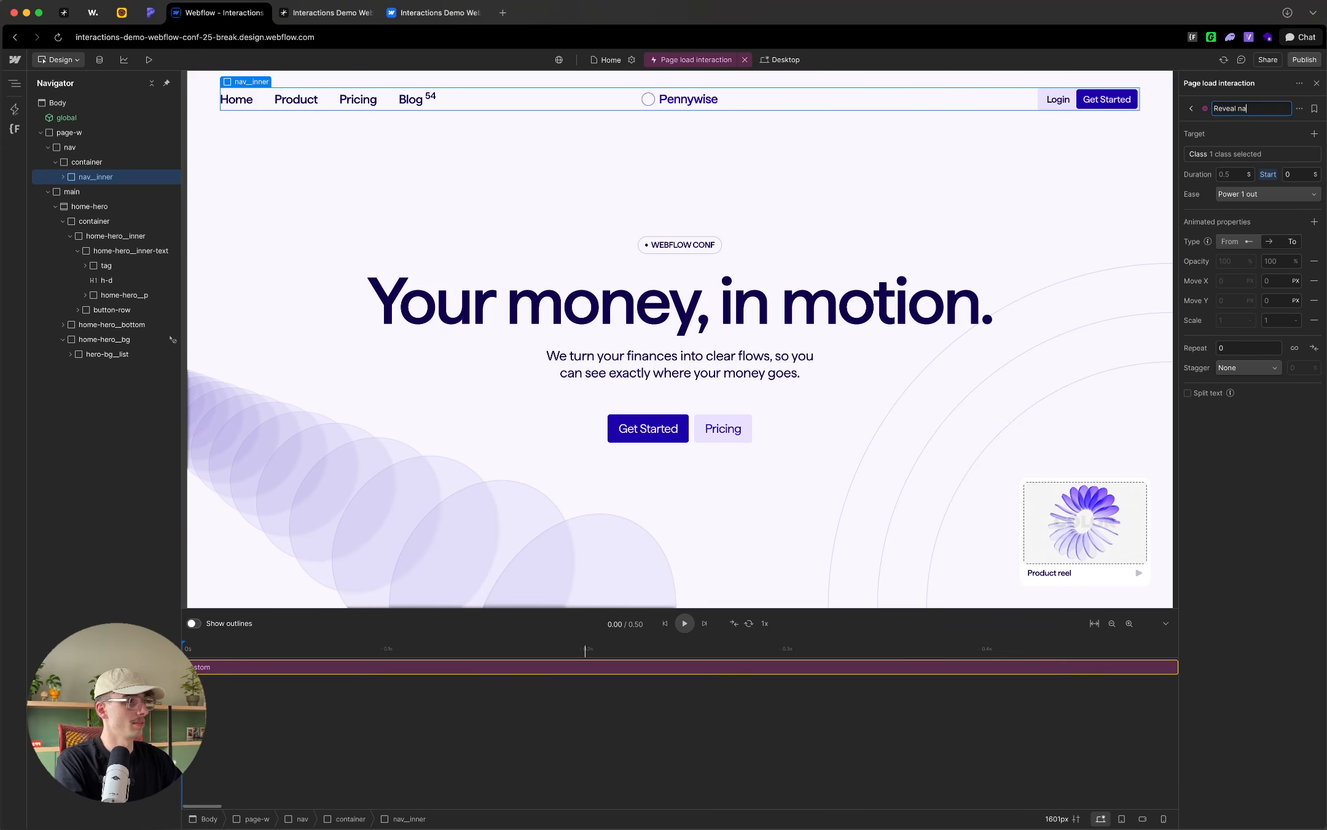
text(v)
key(Return)
click(1228, 153)
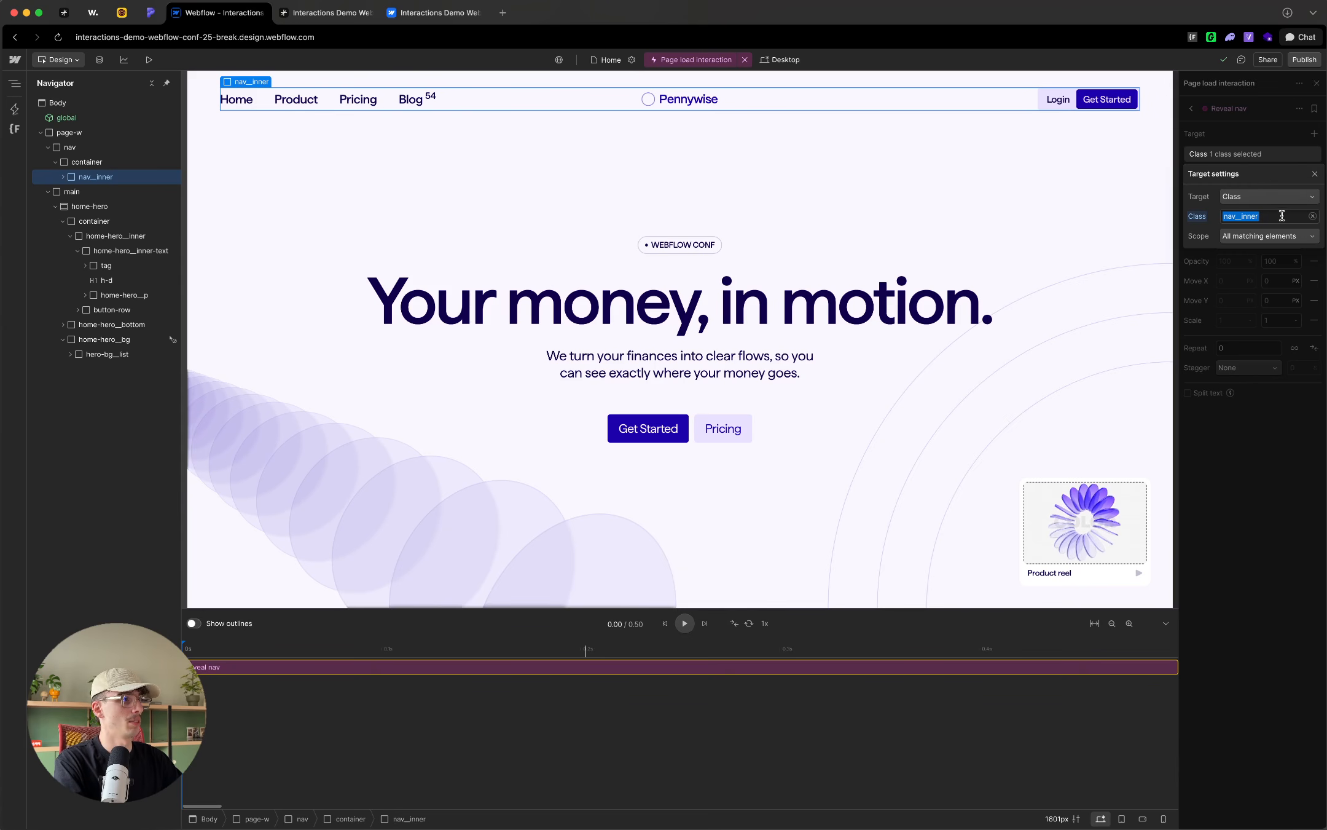
click(1265, 128)
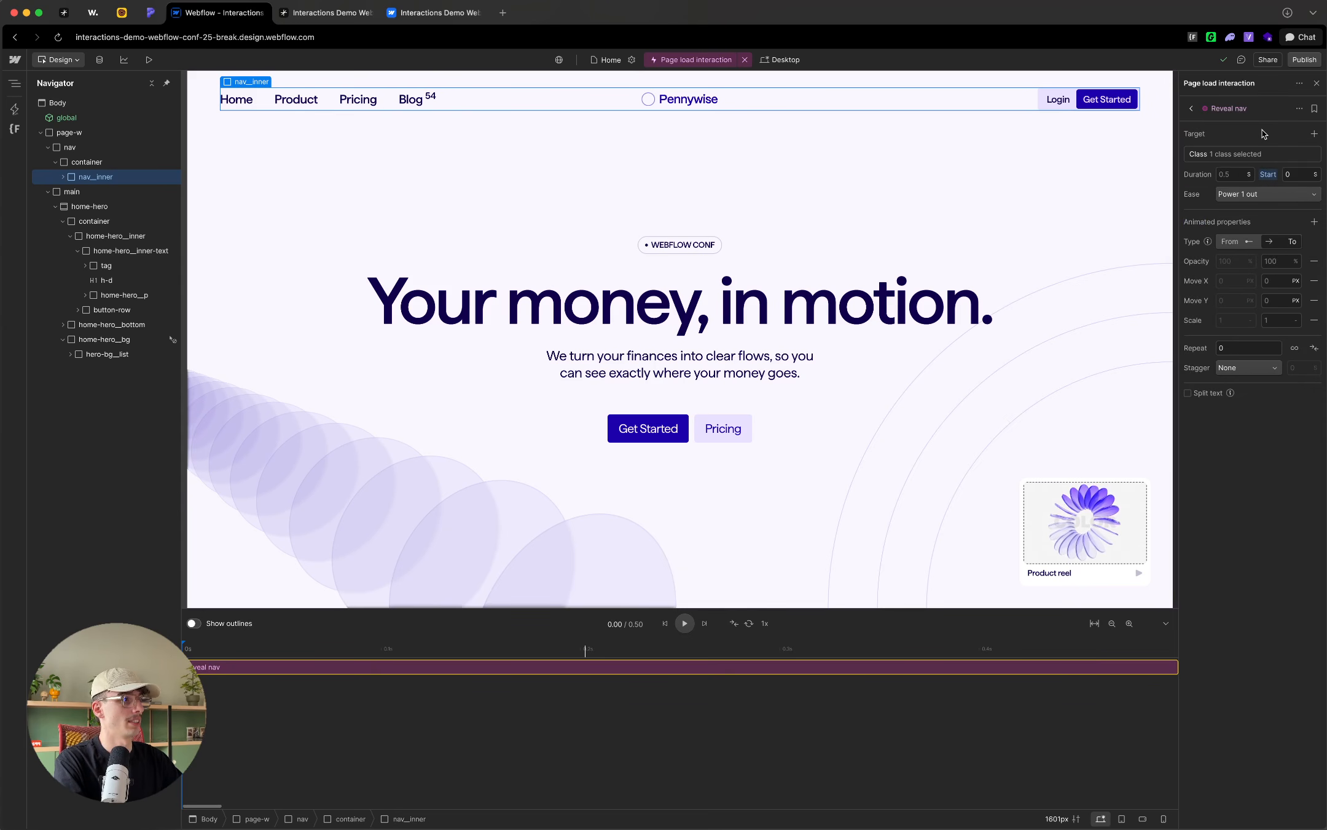
Step: Set the Reveal nav action's duration to 1 second and its ease to Expo out
click(1233, 175)
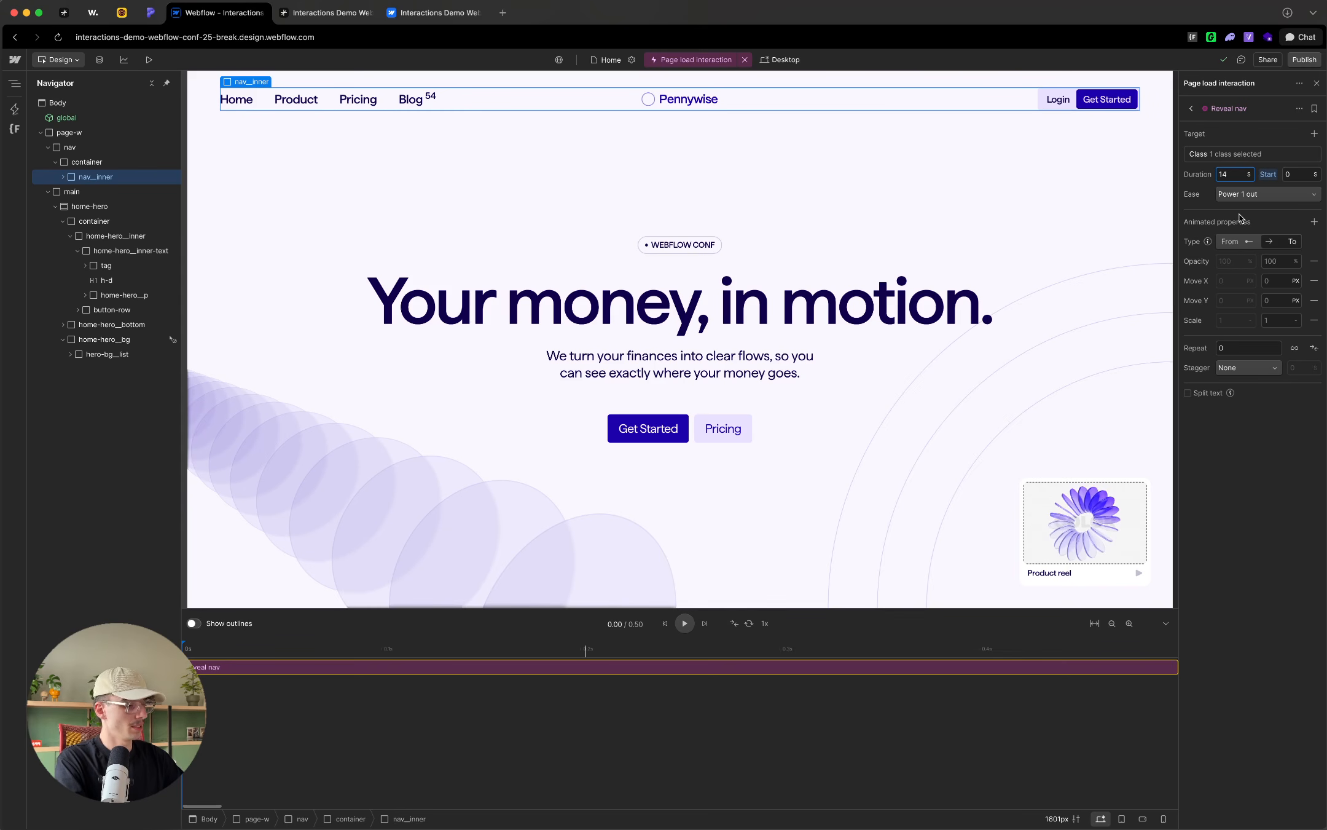
text(14)
key(BackSpace)
click(1259, 195)
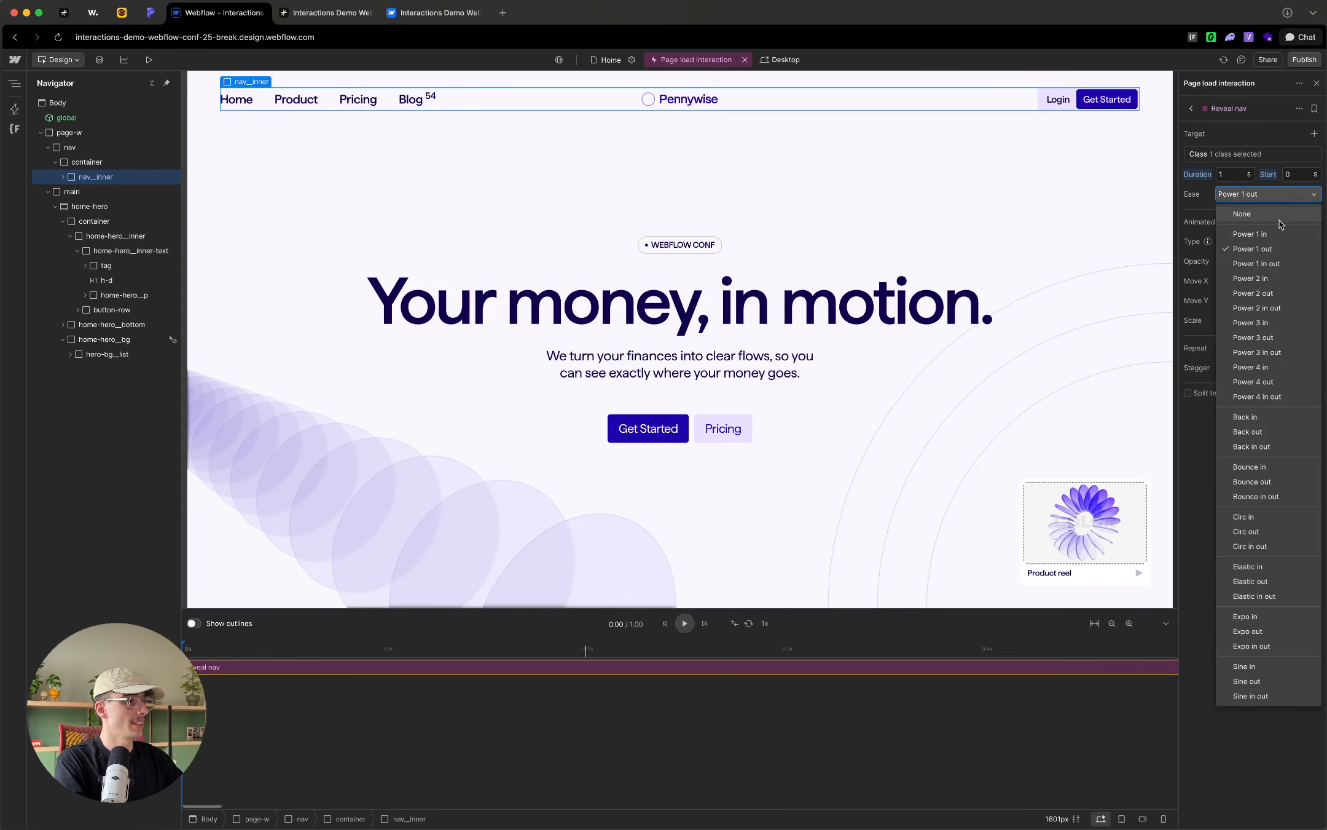
click(1279, 631)
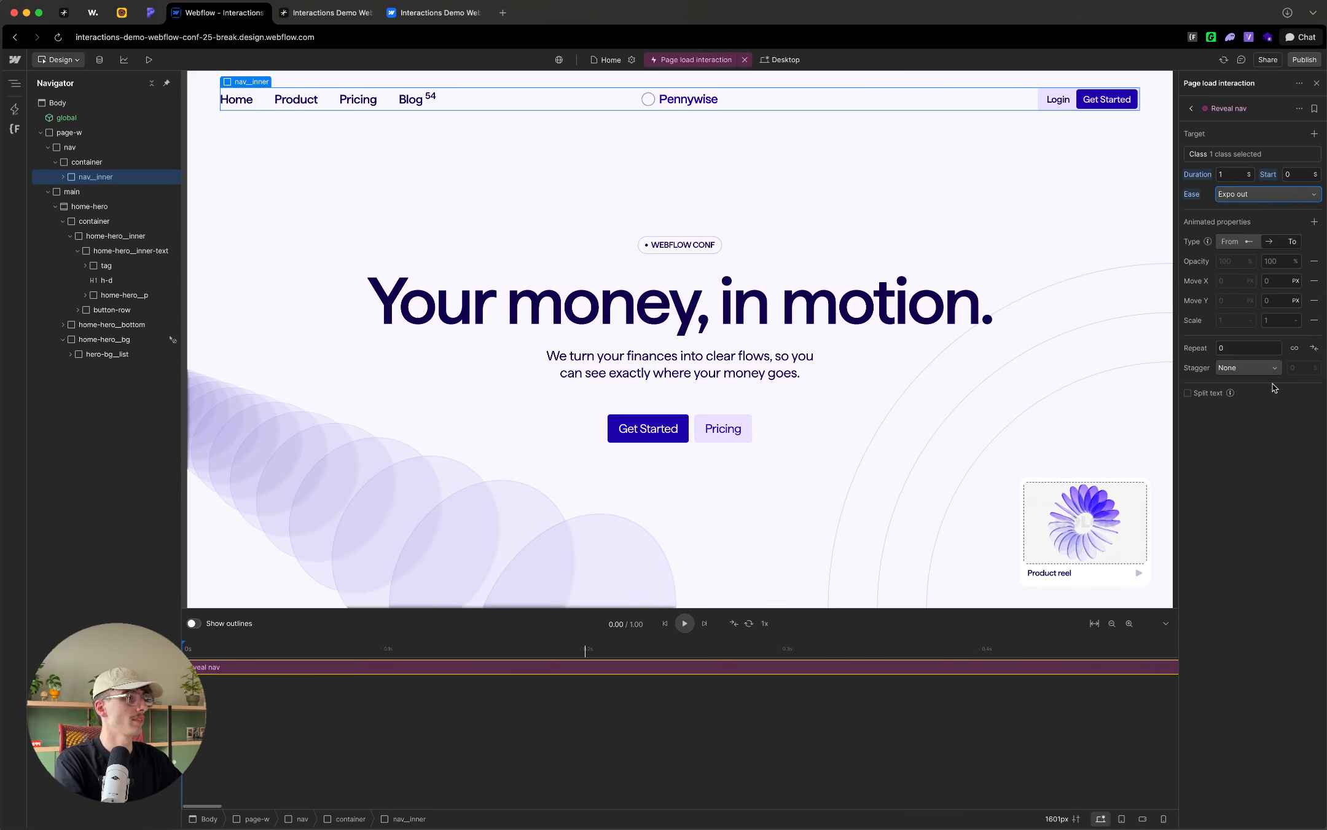
Step: Make Reveal nav animate from 0% opacity and -200% Move Y, removing Move X and Scale, and preview it
click(1250, 243)
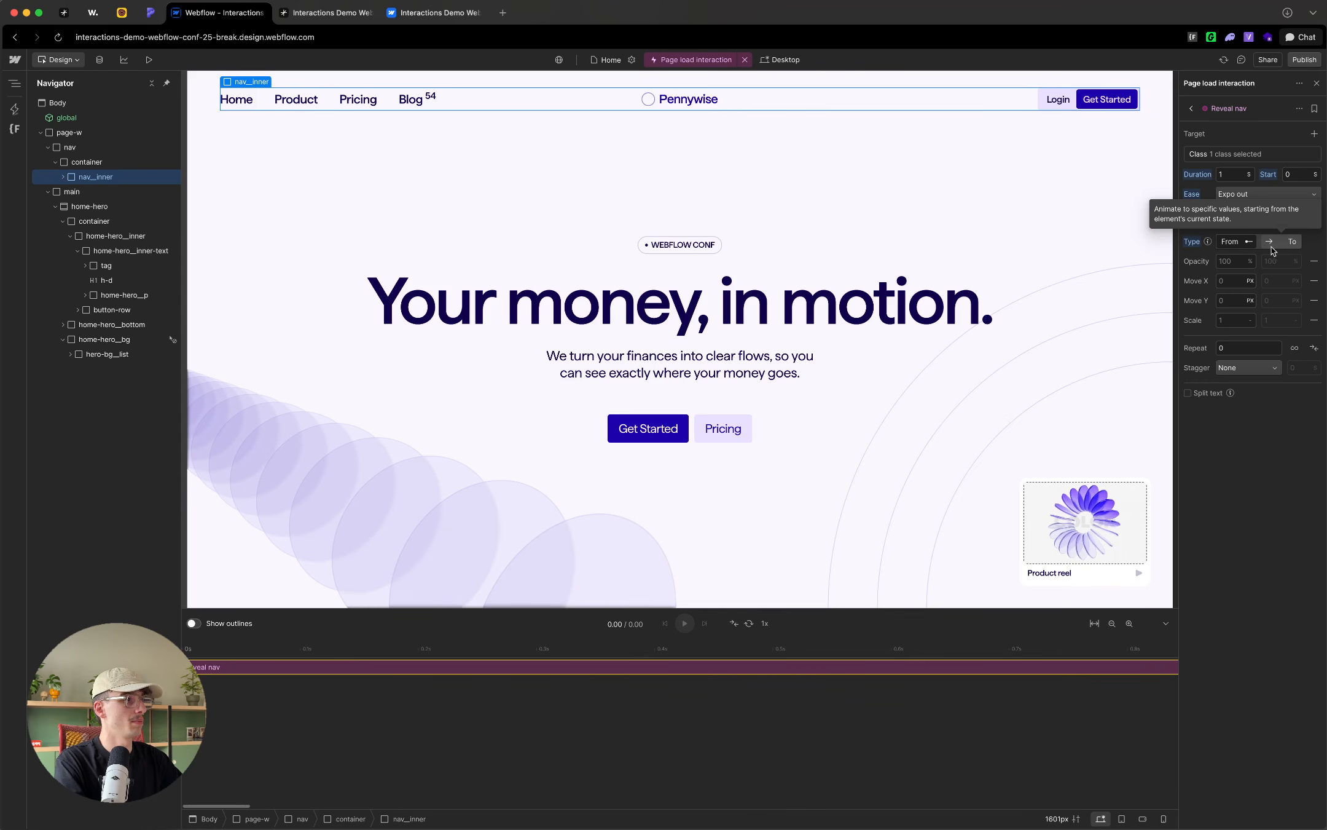
click(1314, 280)
click(1314, 300)
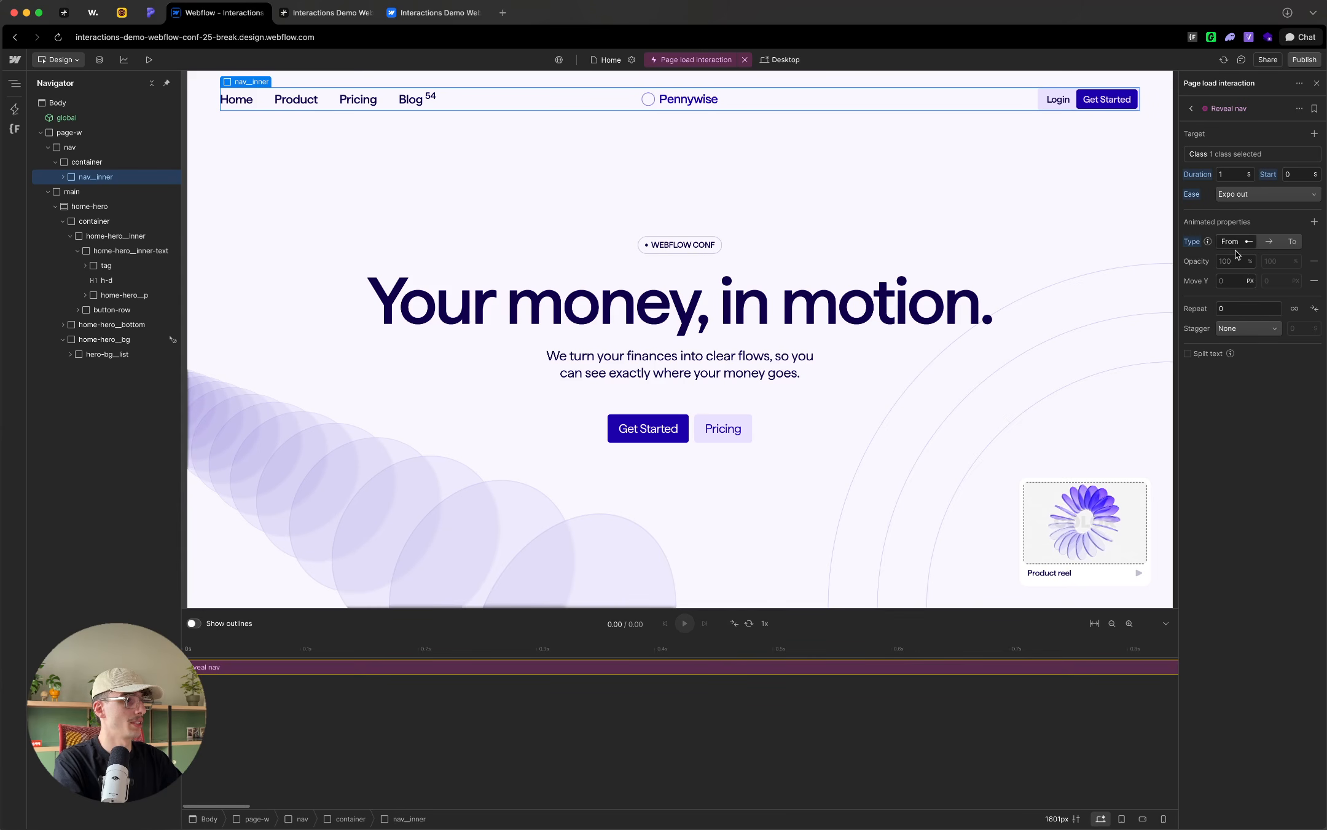
click(1231, 261)
text(0)
click(1235, 281)
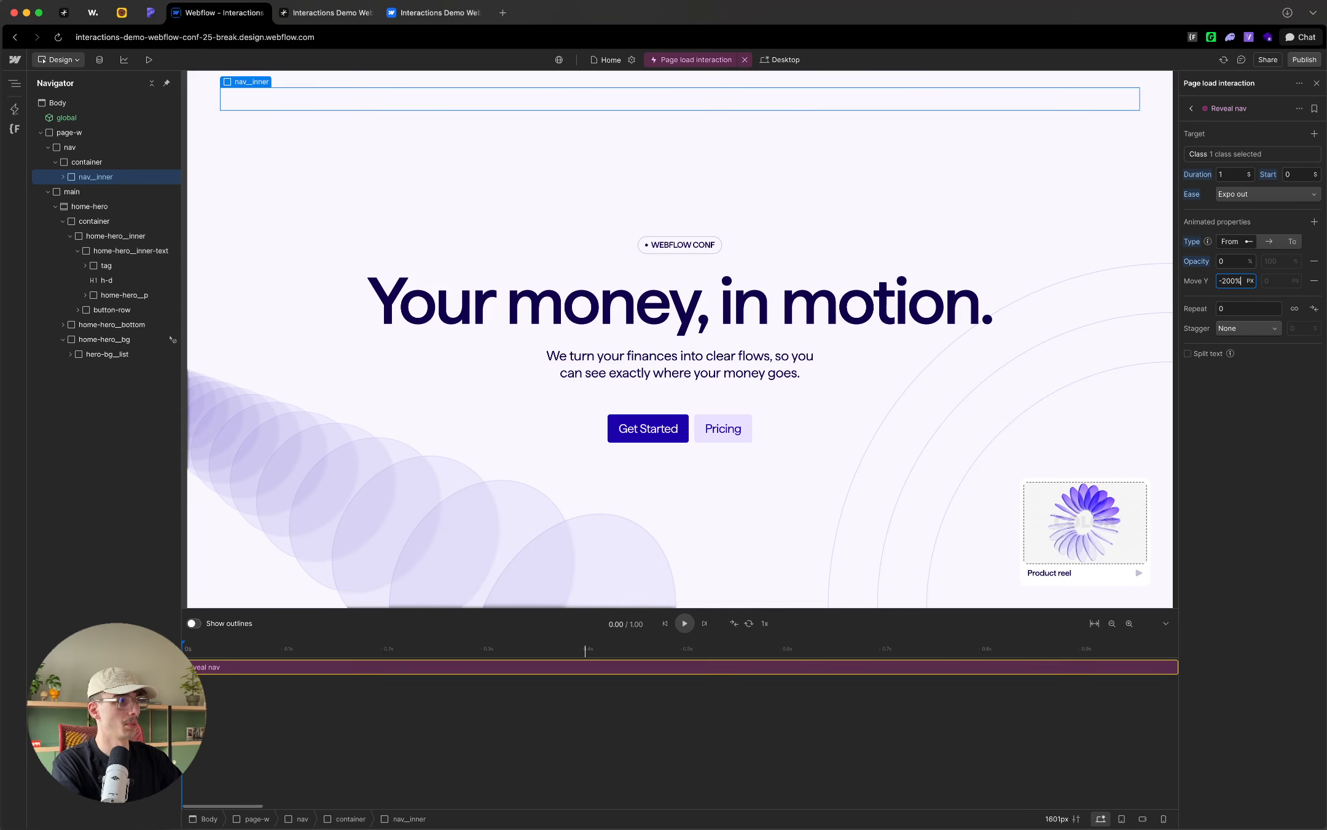
key(Return)
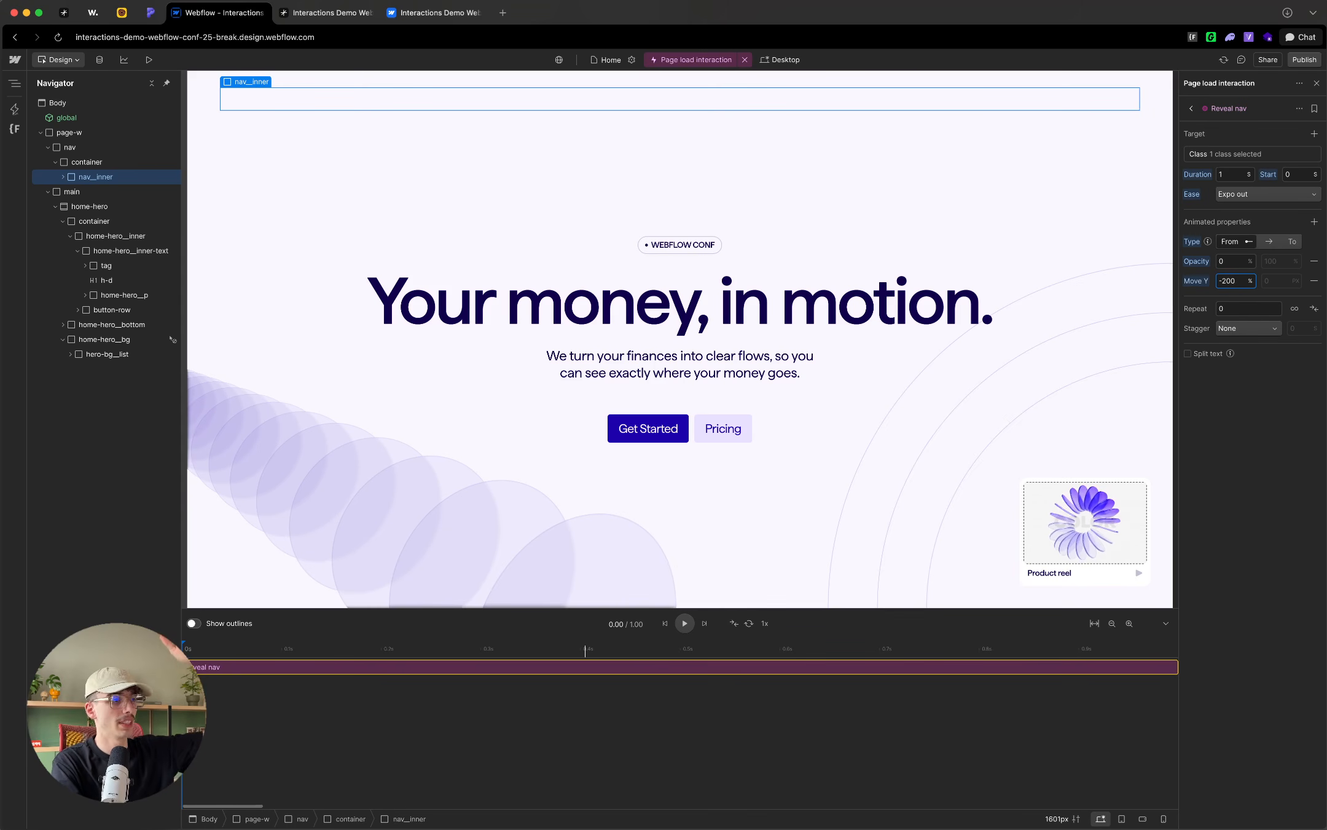
click(685, 623)
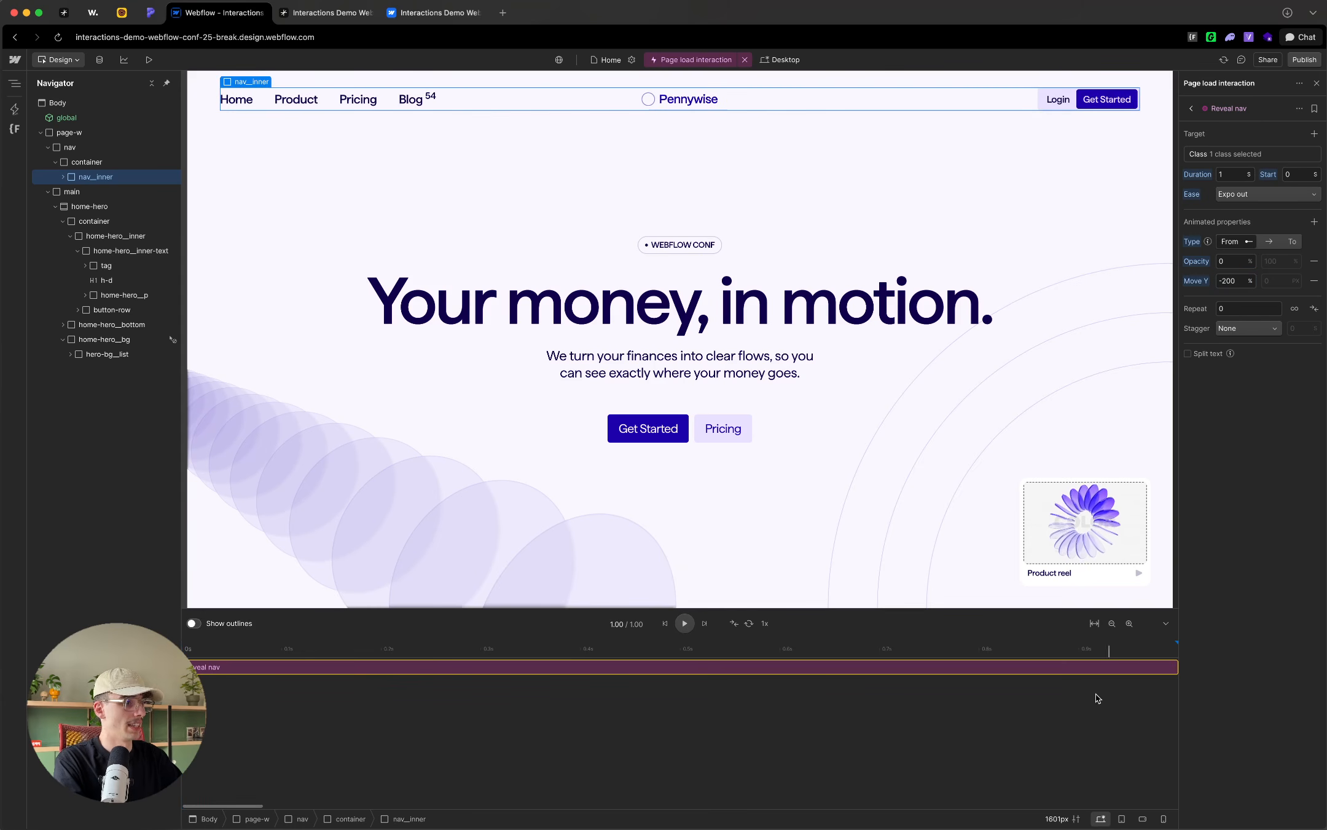
Step: Shift Reveal nav to start at 3.5 seconds on the timeline and scrub the playhead back to 0.30 seconds
click(1111, 622)
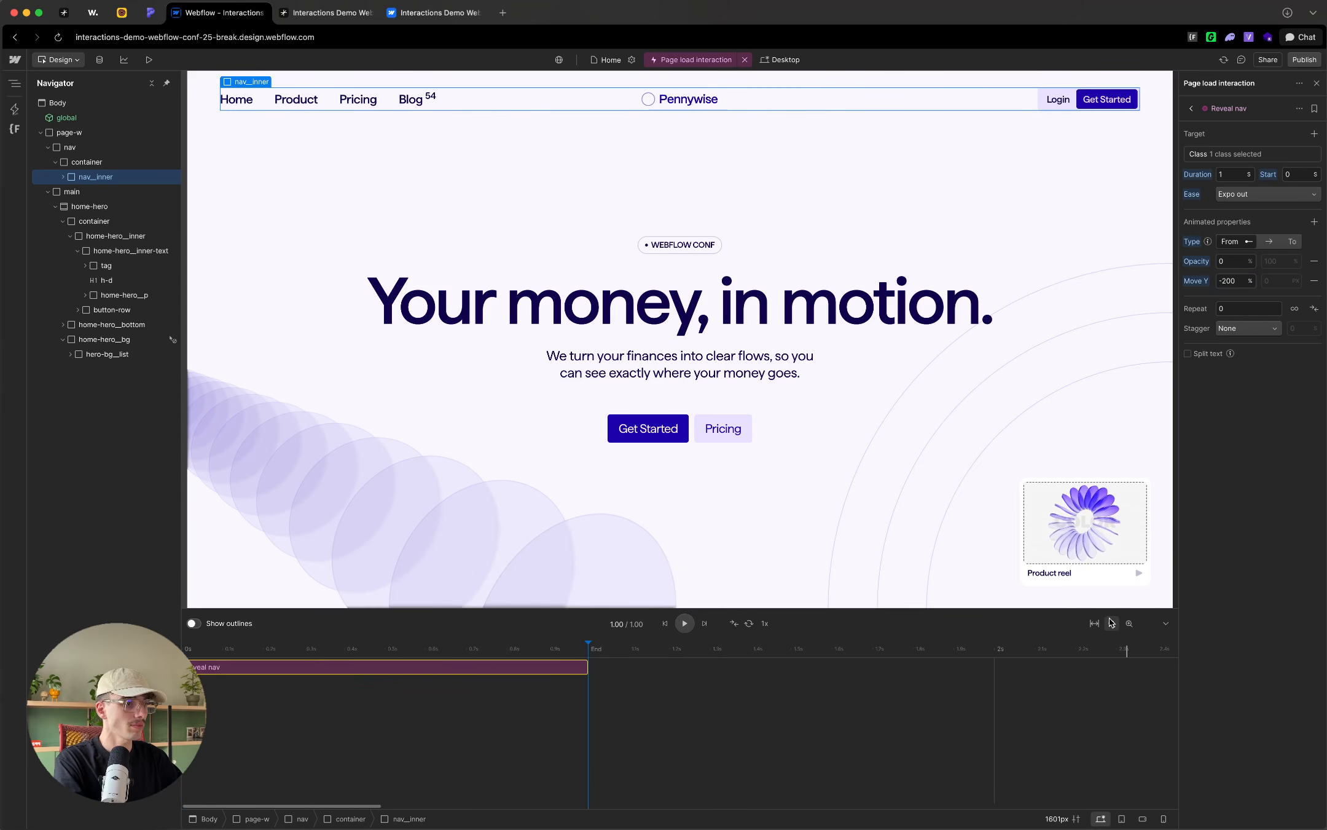
click(1111, 623)
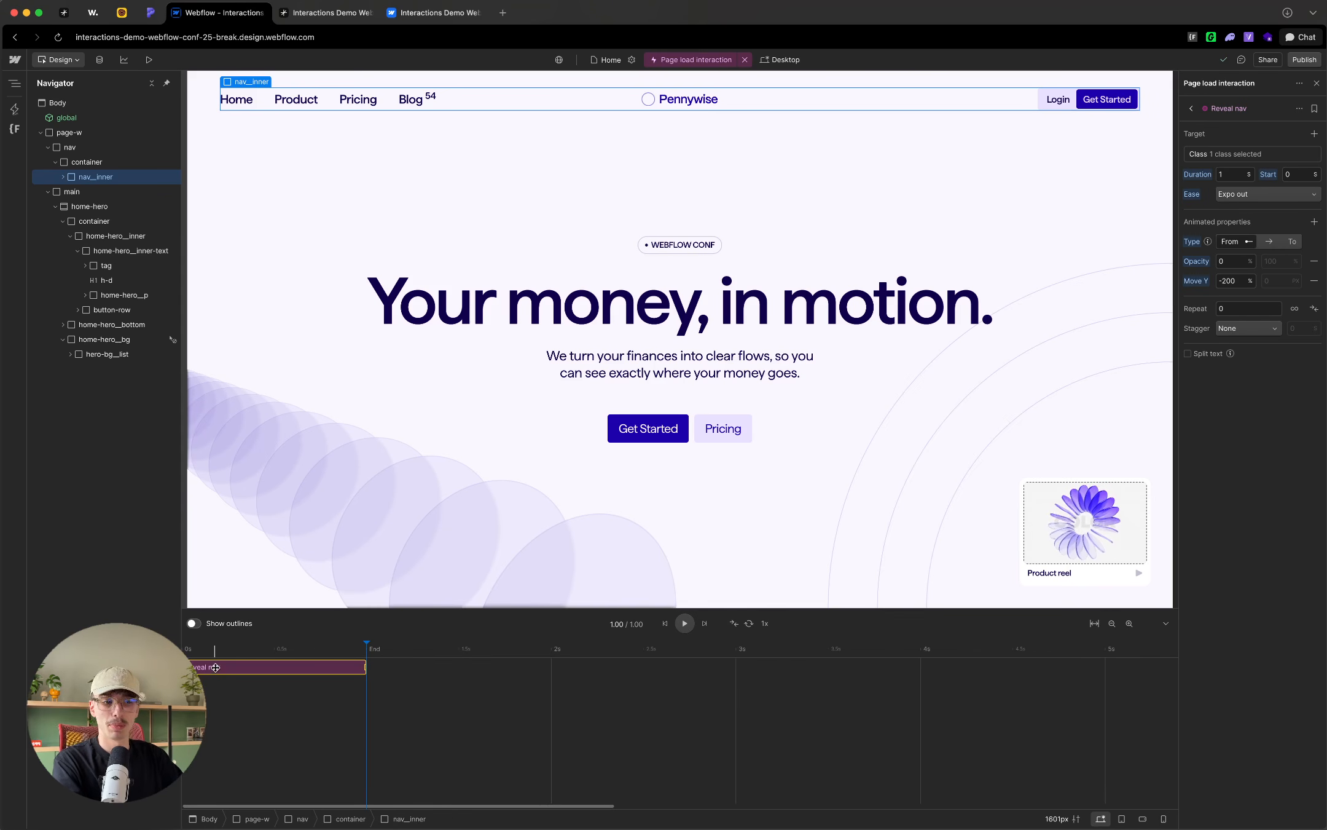
drag(210, 667, 859, 682)
click(851, 712)
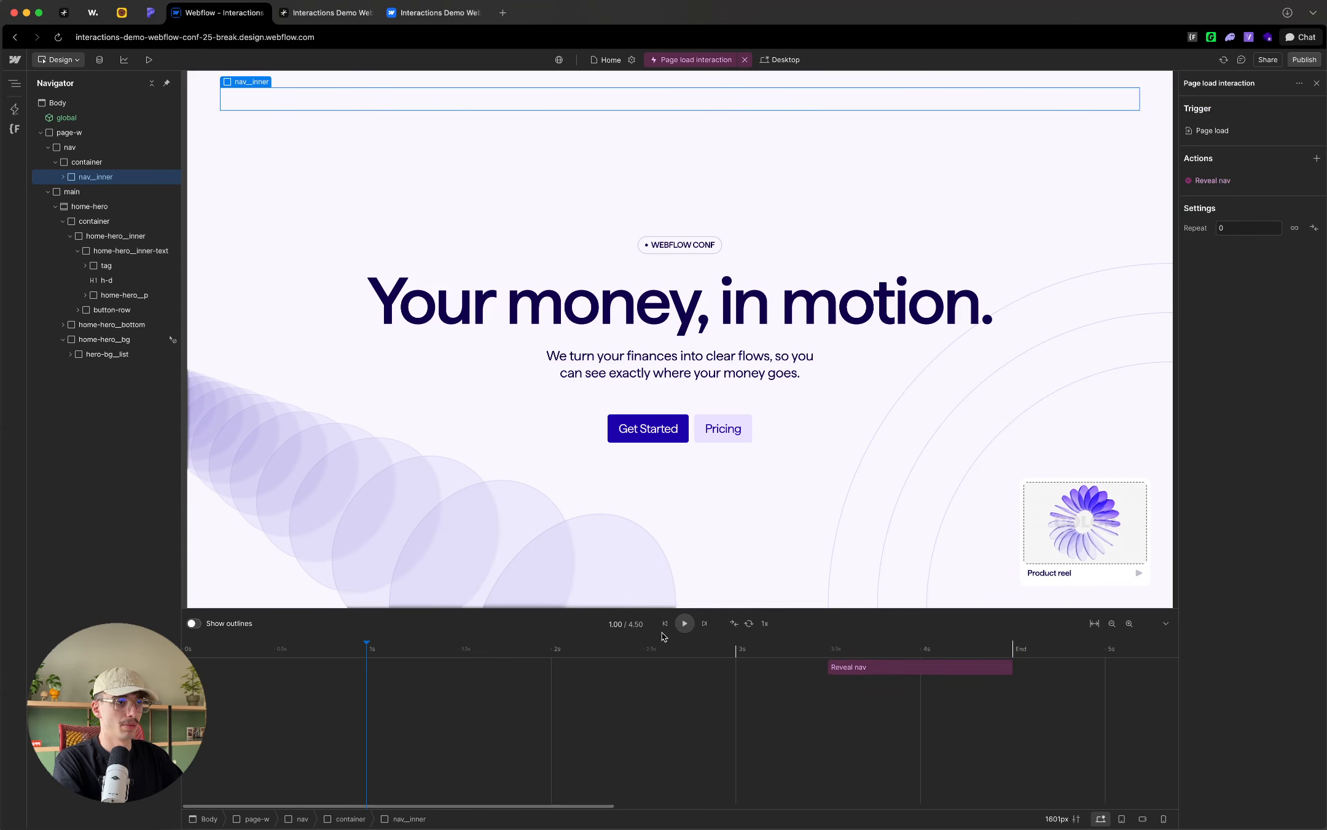
click(423, 648)
drag(338, 645, 237, 645)
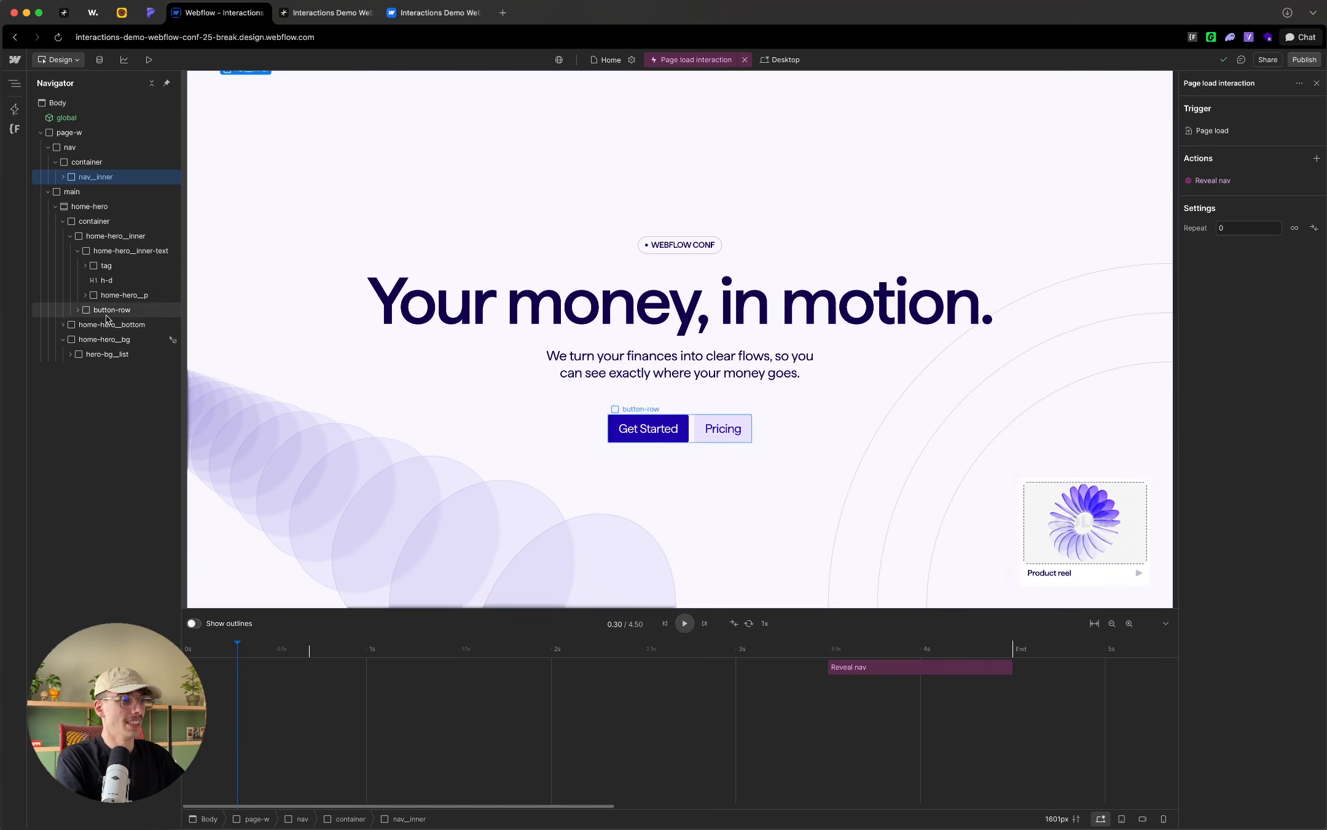
Step: Add a custom action targeting the home-hero__bottom-circle class and name it "Reveal bottom circles"
click(1072, 287)
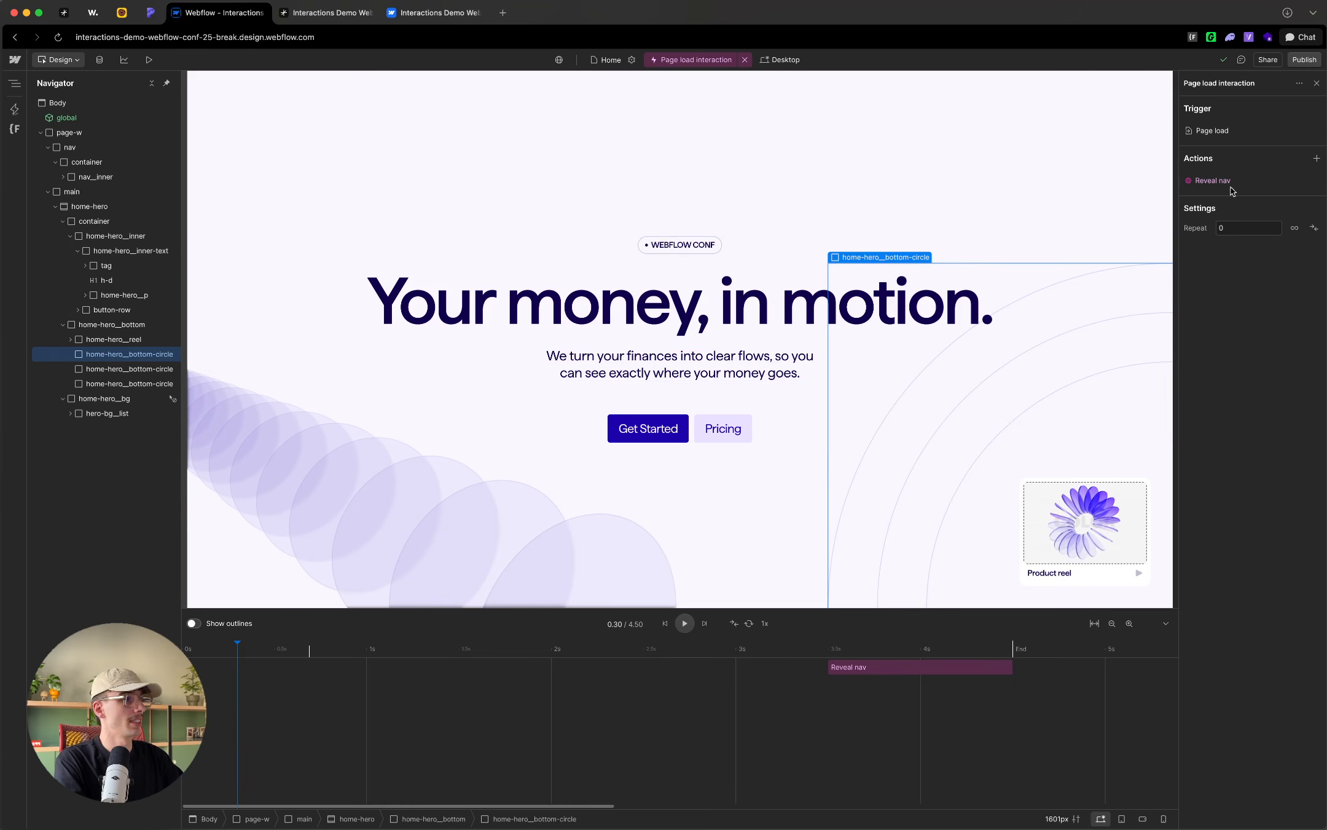
click(1316, 158)
click(1207, 244)
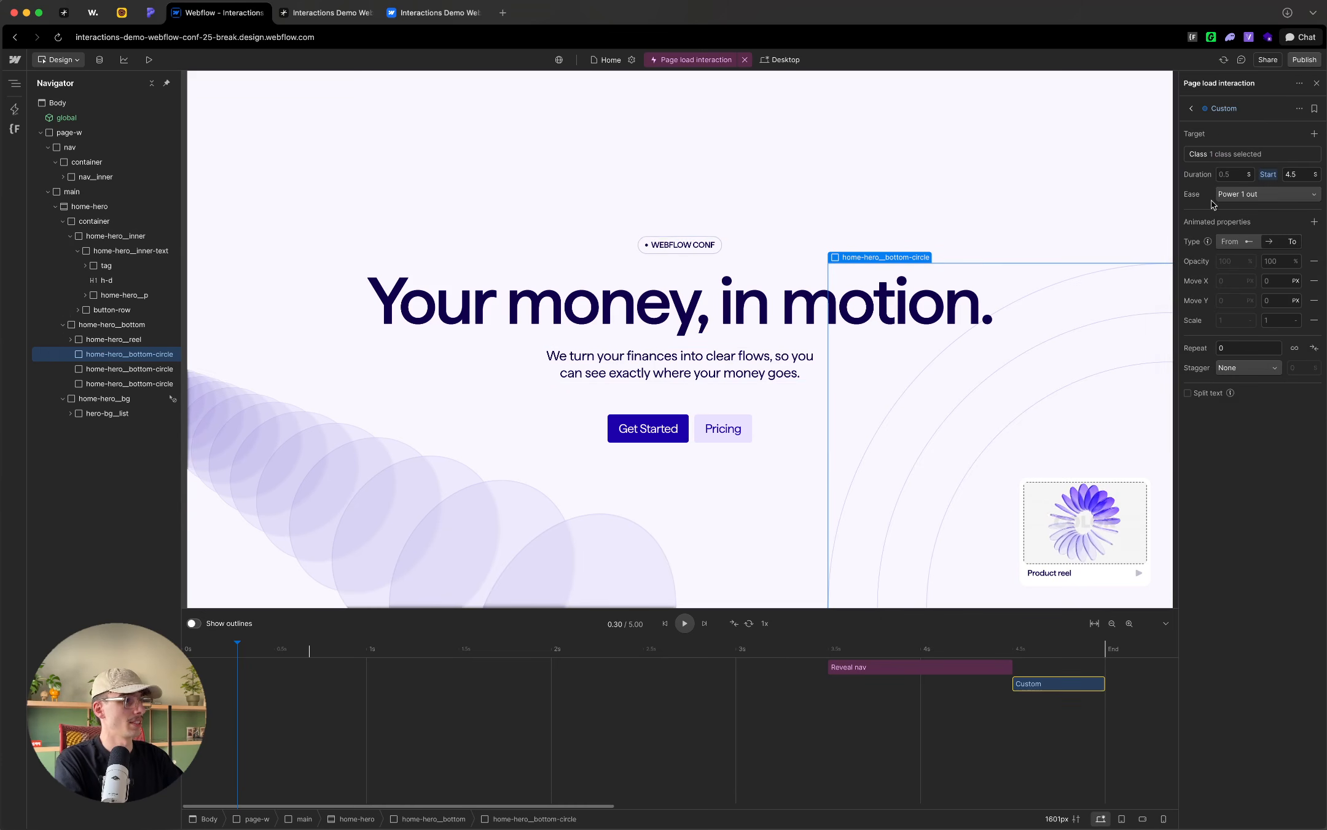
double_click(1237, 109)
text(Reveal botyt)
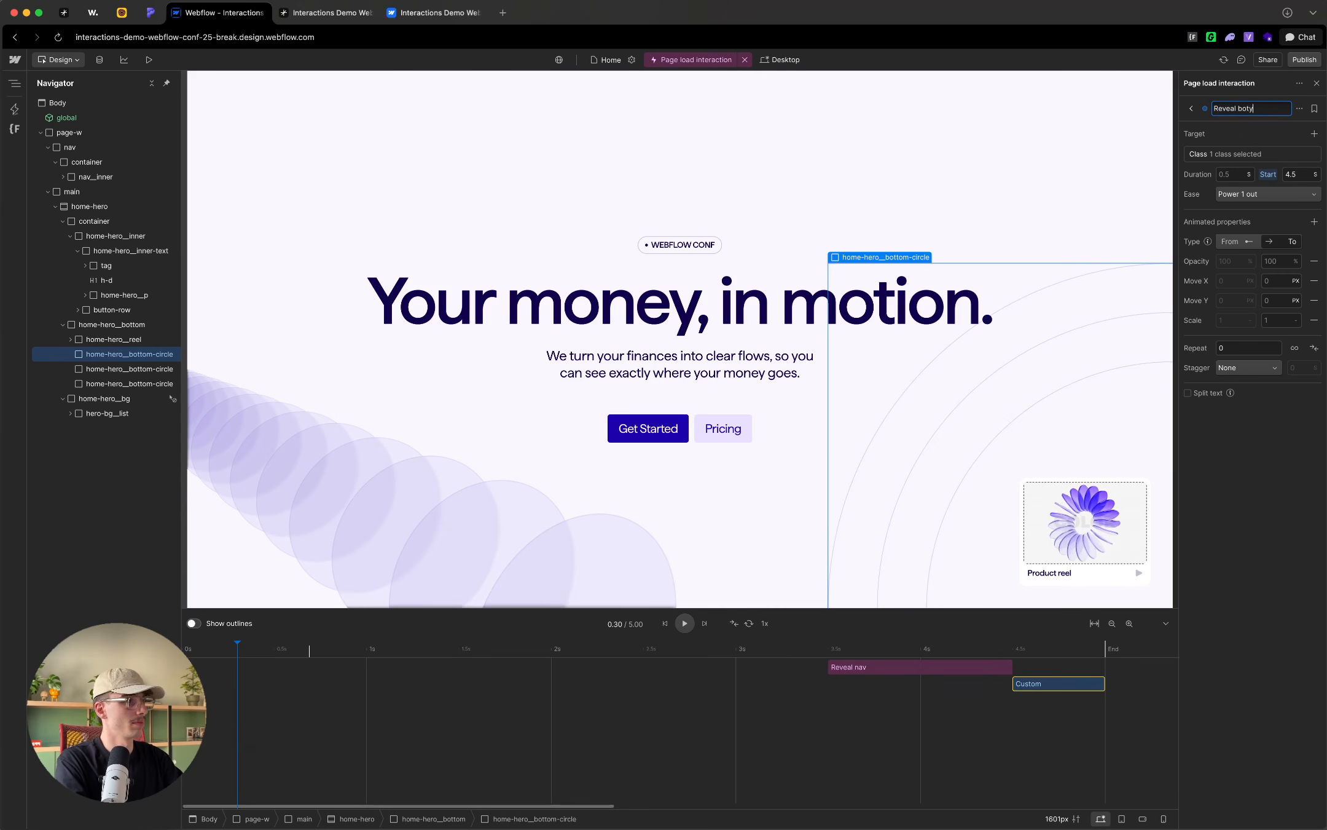
key(BackSpace)
key(BackSpace)
text(tom cu)
text(rcles)
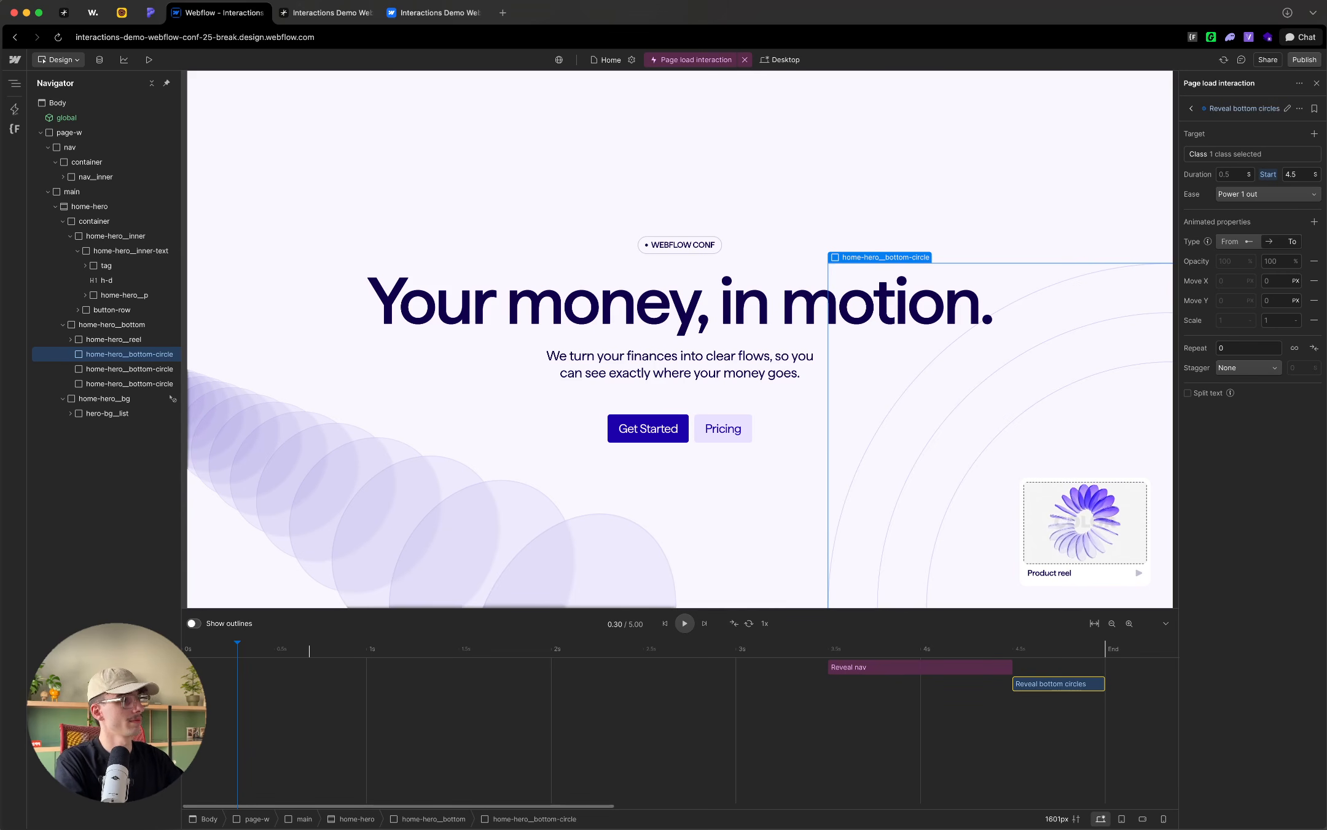
key(Return)
Step: Give Reveal bottom circles a 1-second duration, a 3.5-second start aligned with Reveal nav, and the Expo out ease
click(1232, 174)
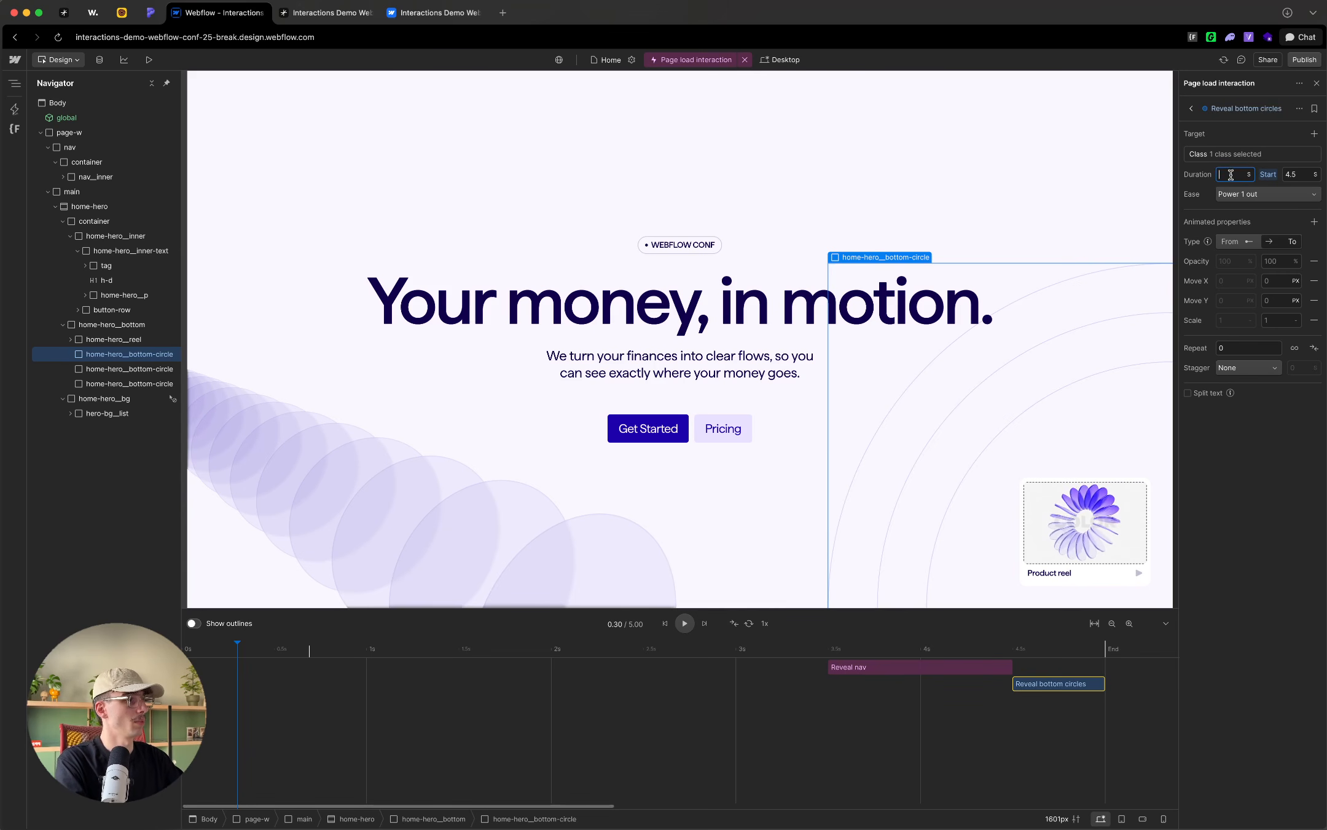
text(1)
click(1302, 174)
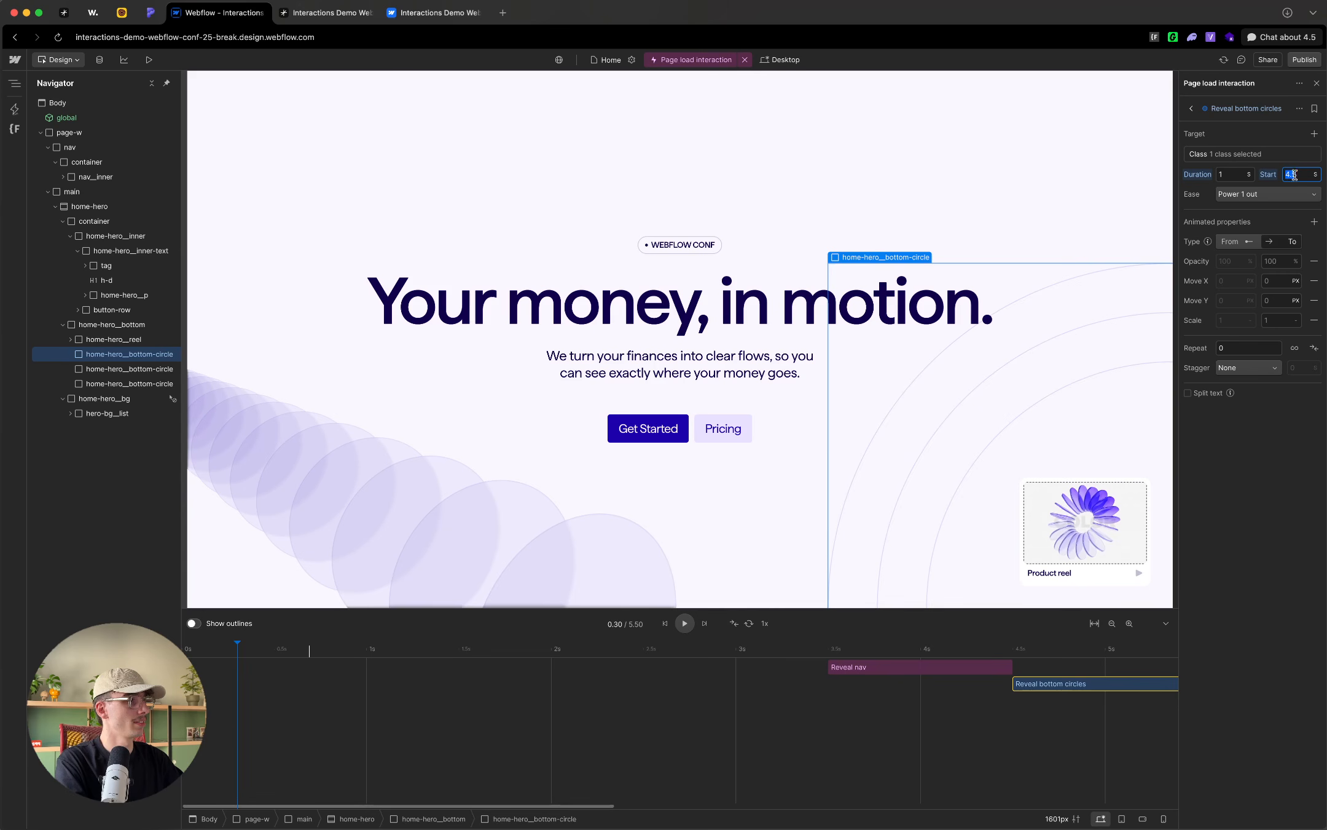
drag(1036, 683, 851, 692)
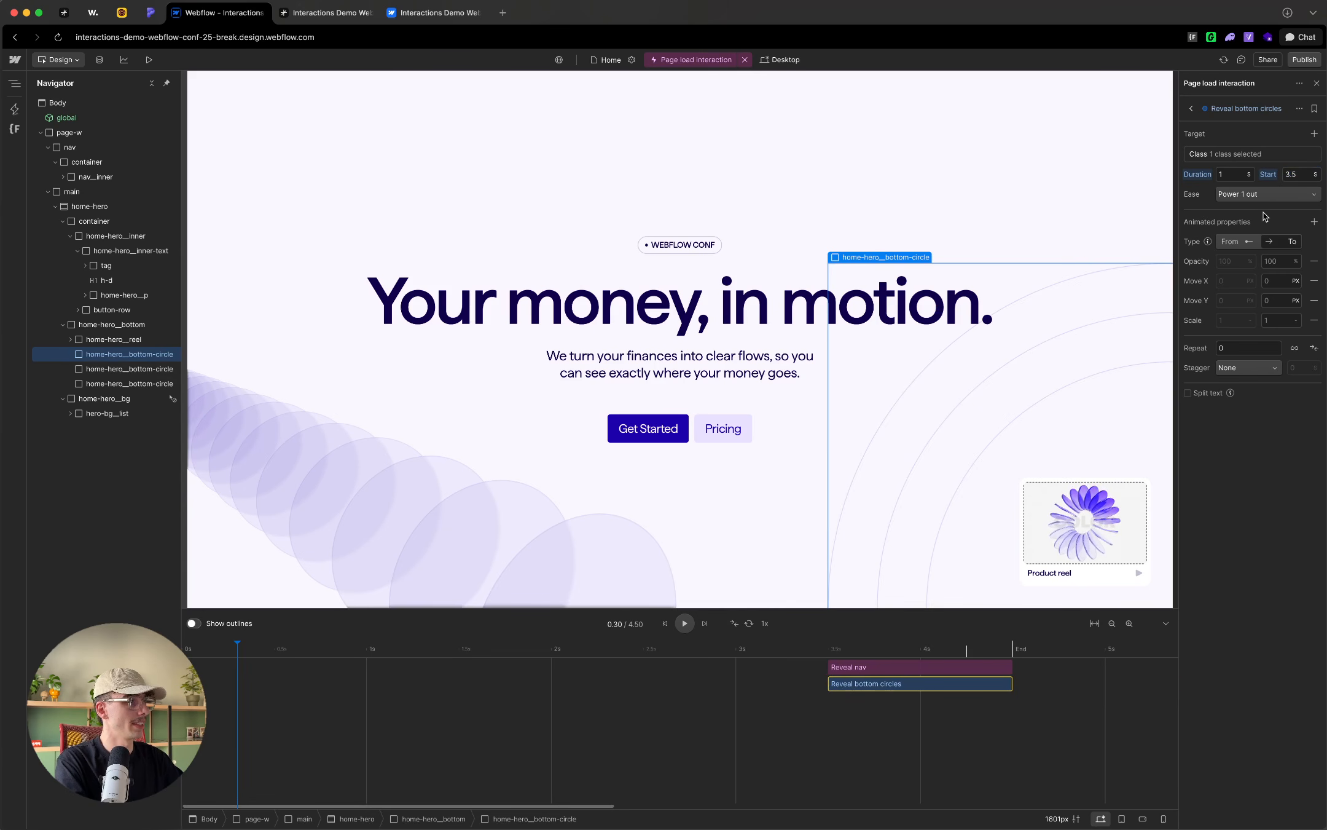
click(1265, 194)
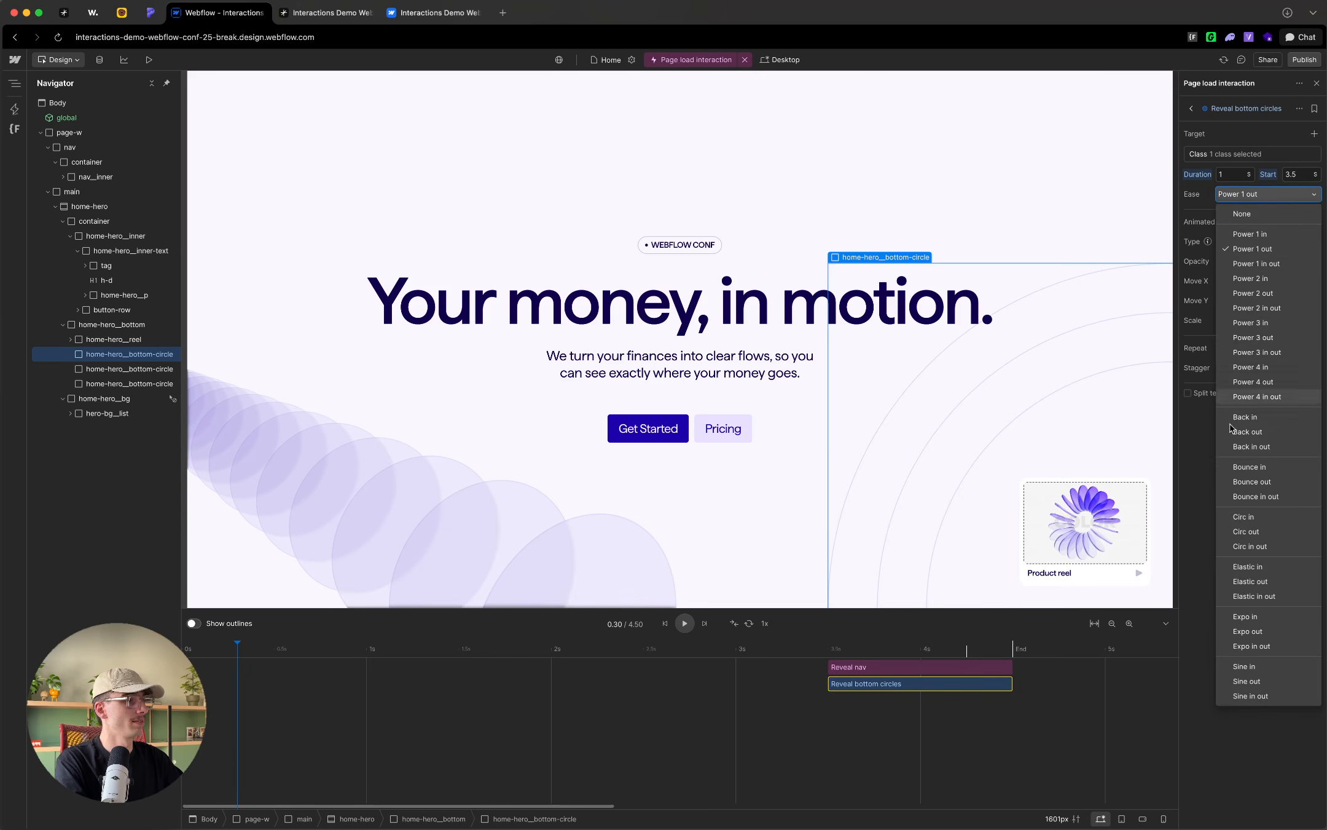
click(1257, 631)
Step: Make Reveal bottom circles animate from a scale of 0, removing the Opacity, Move X and Move Y properties
click(1251, 241)
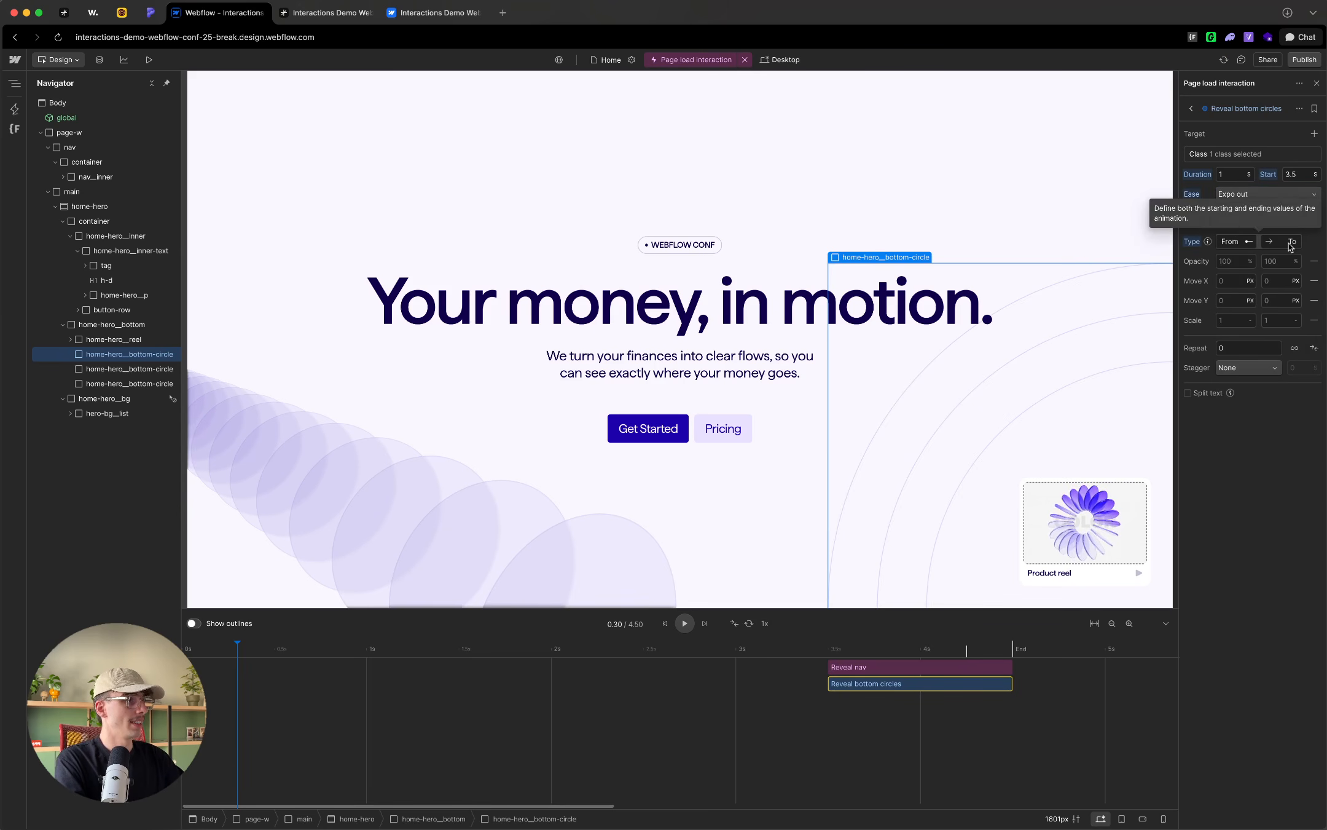
click(1314, 261)
click(1314, 261)
click(1314, 261)
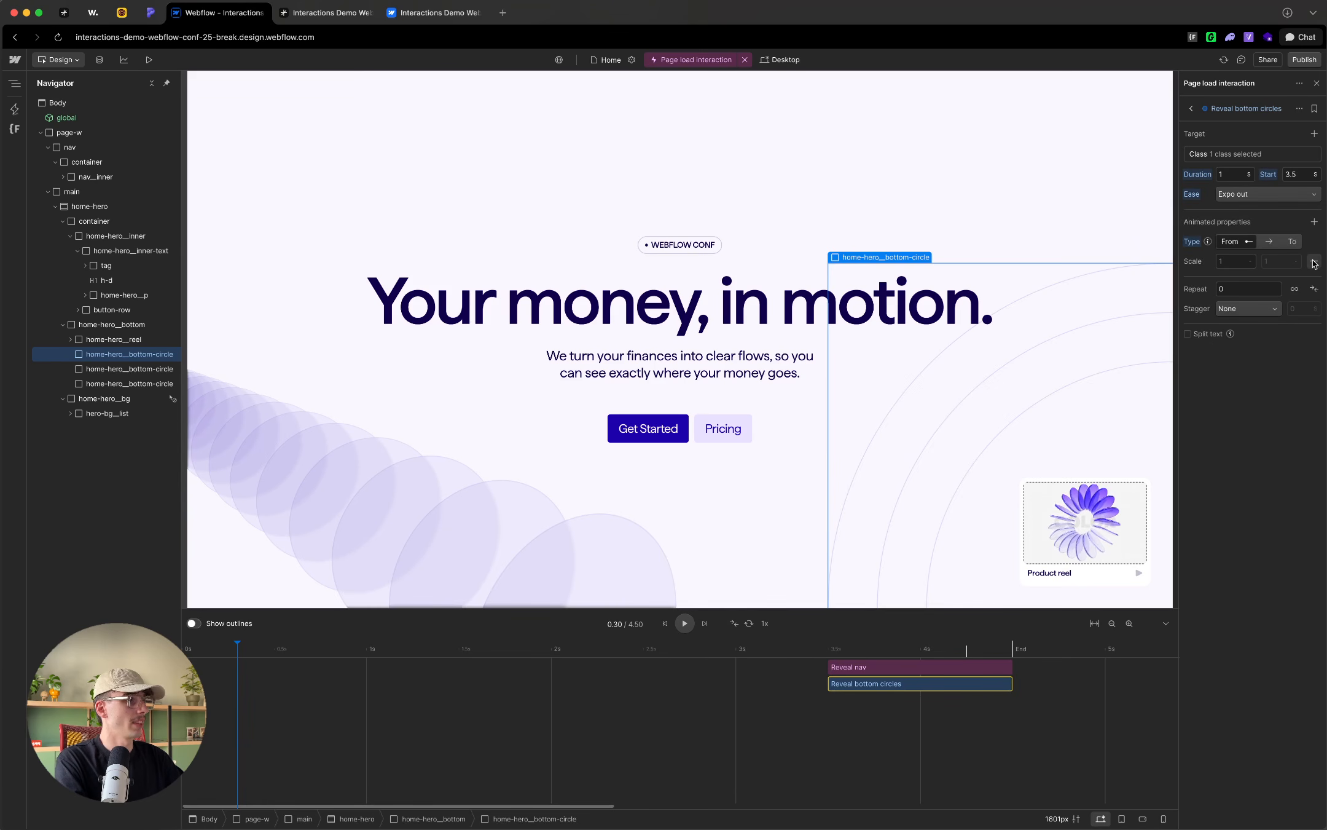
click(1234, 261)
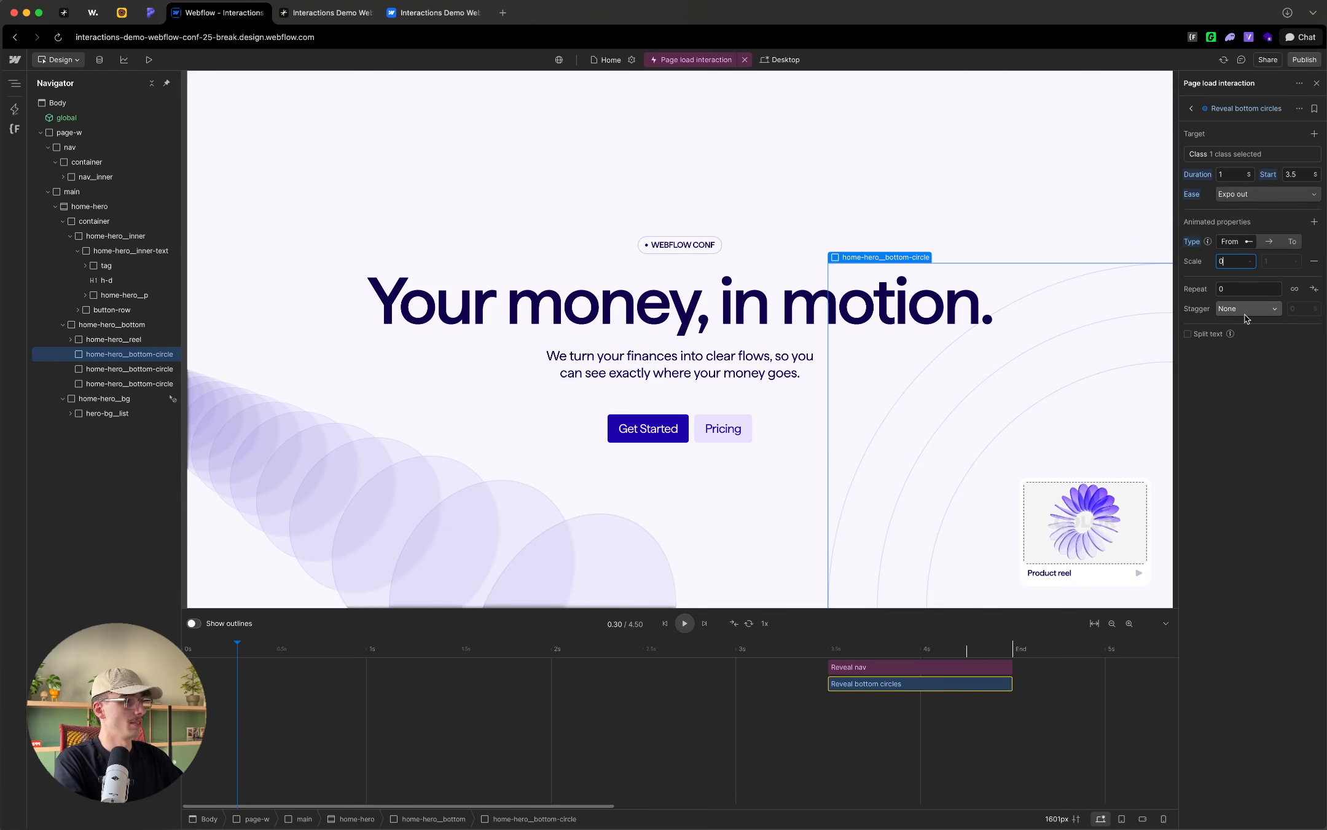
text(0)
key(Return)
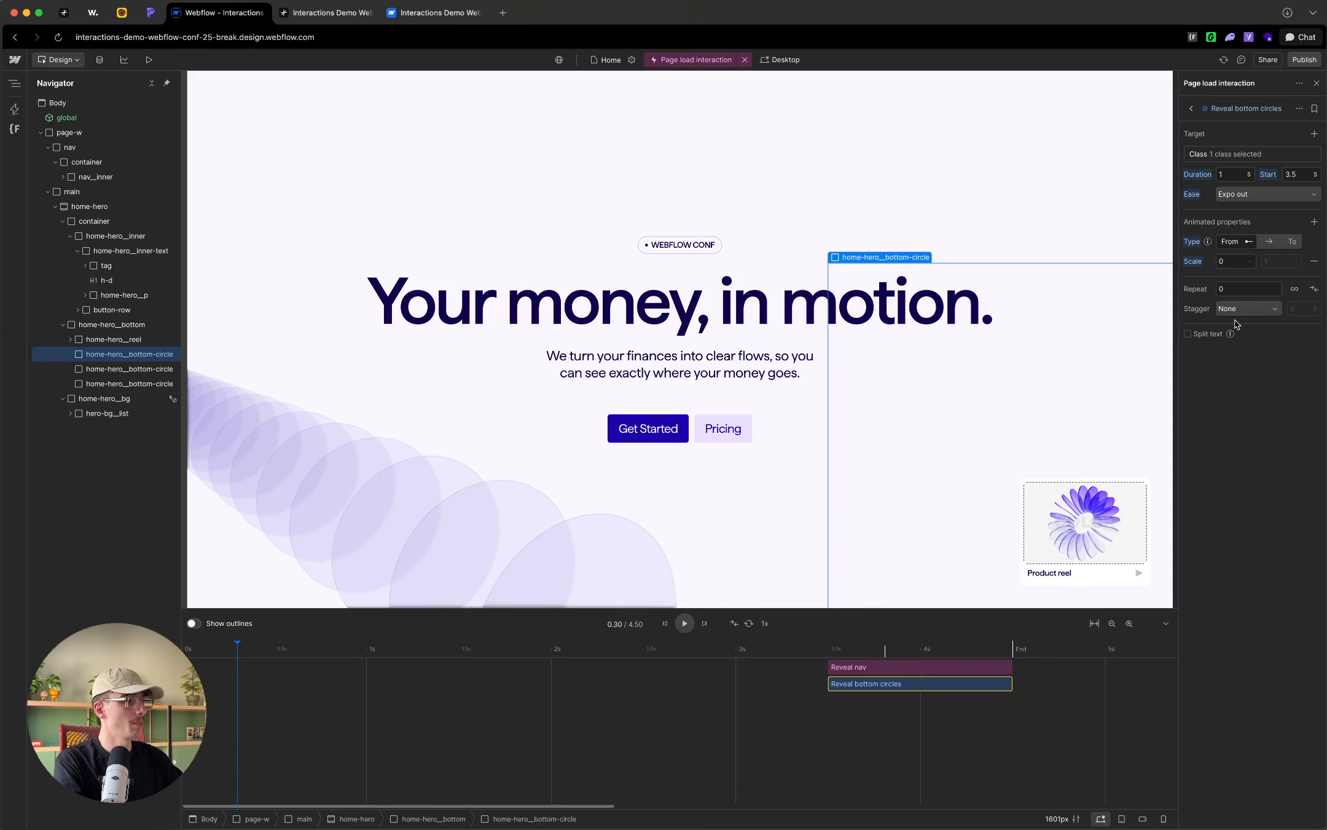
Step: Give Reveal bottom circles an Offset time stagger of 0.1 seconds that begins from the End
click(1247, 308)
click(1238, 338)
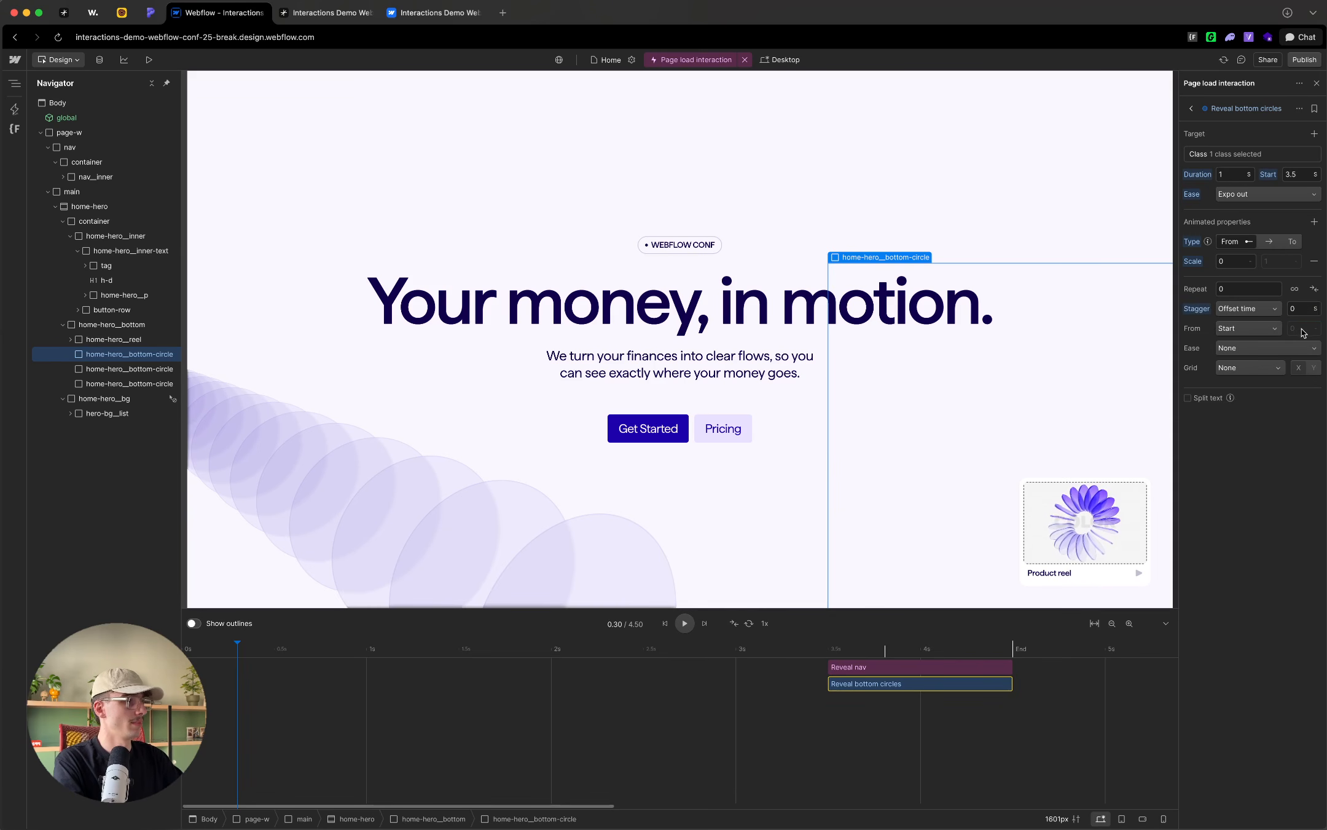
click(1303, 309)
text(0.1)
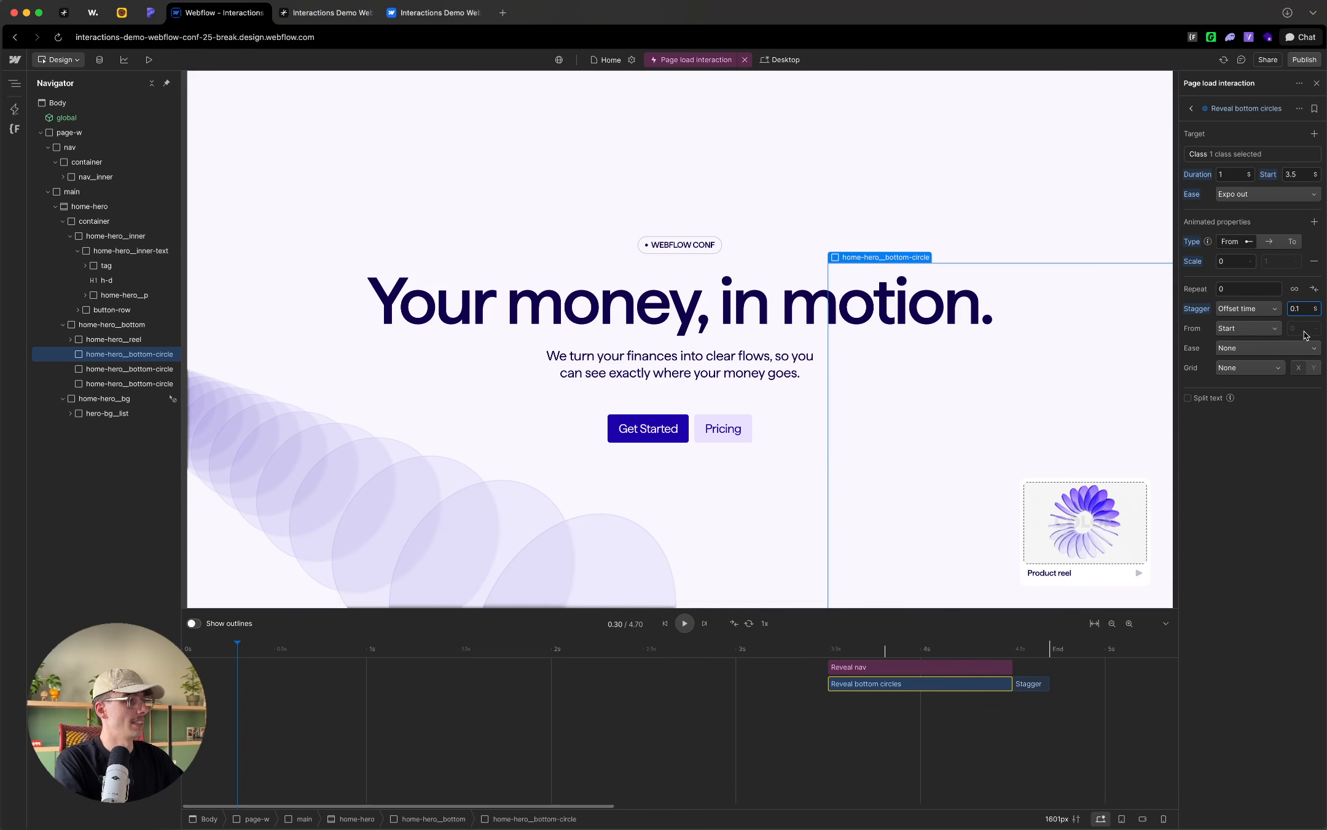
click(1225, 330)
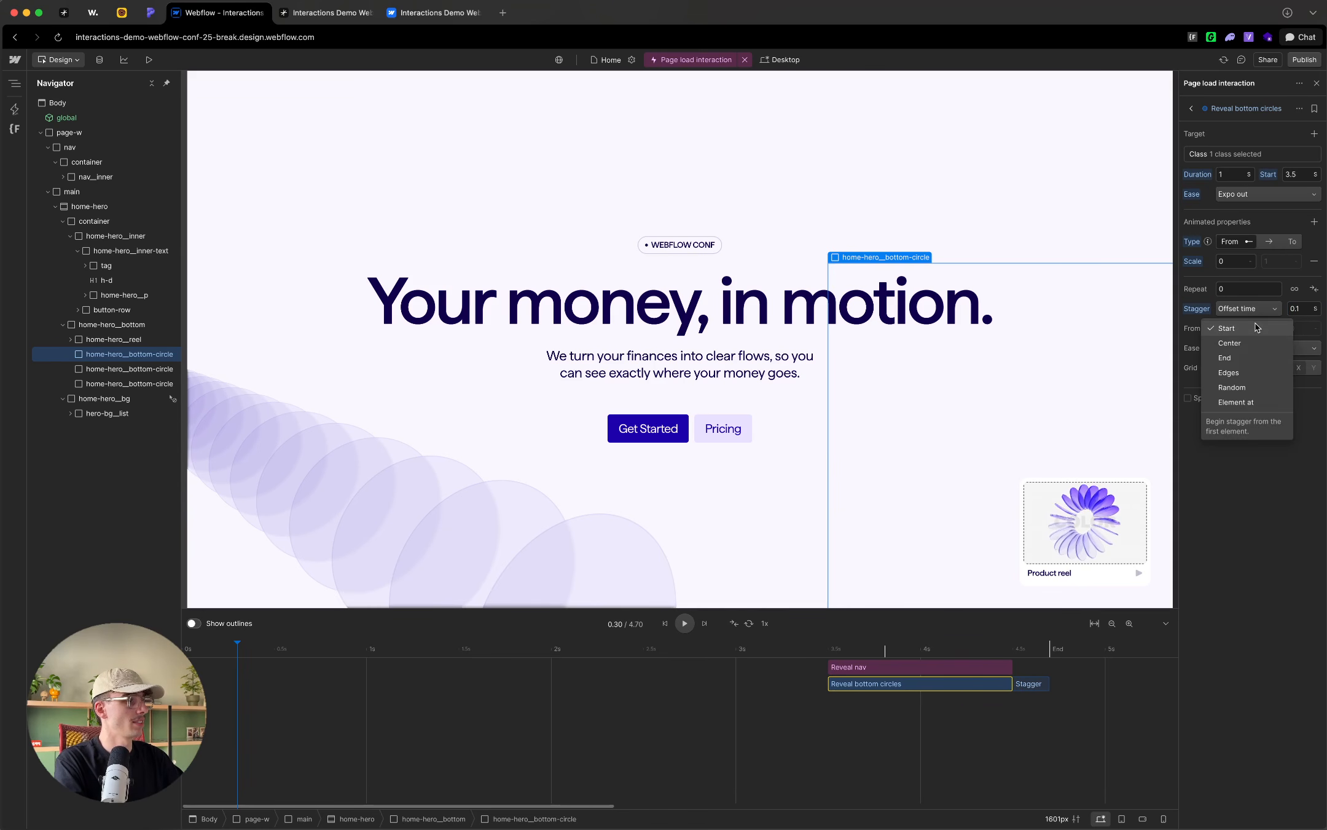
click(1247, 358)
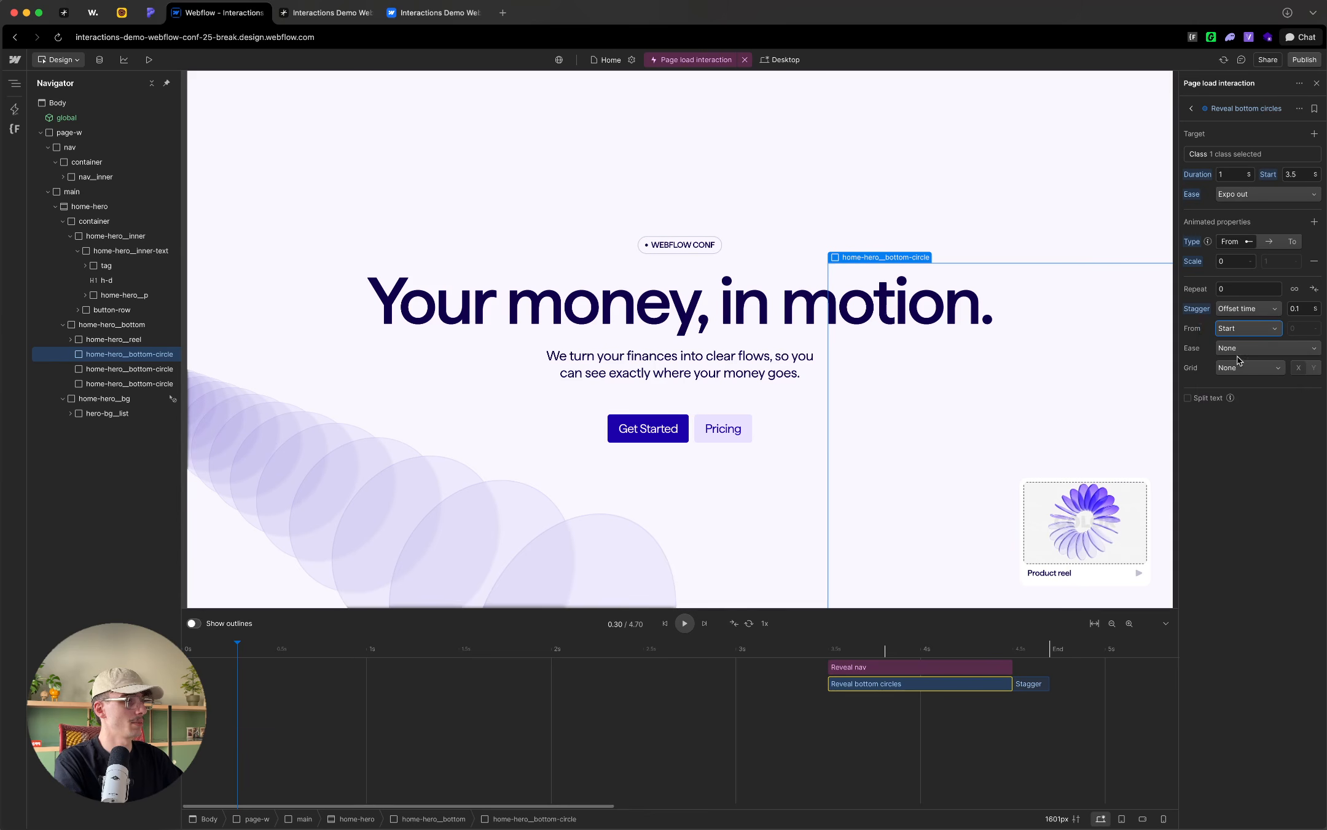
Step: Preview the nav and bottom circles reveal from about 3.5 seconds and scrub the playhead back to 0.33 seconds
click(765, 646)
click(805, 651)
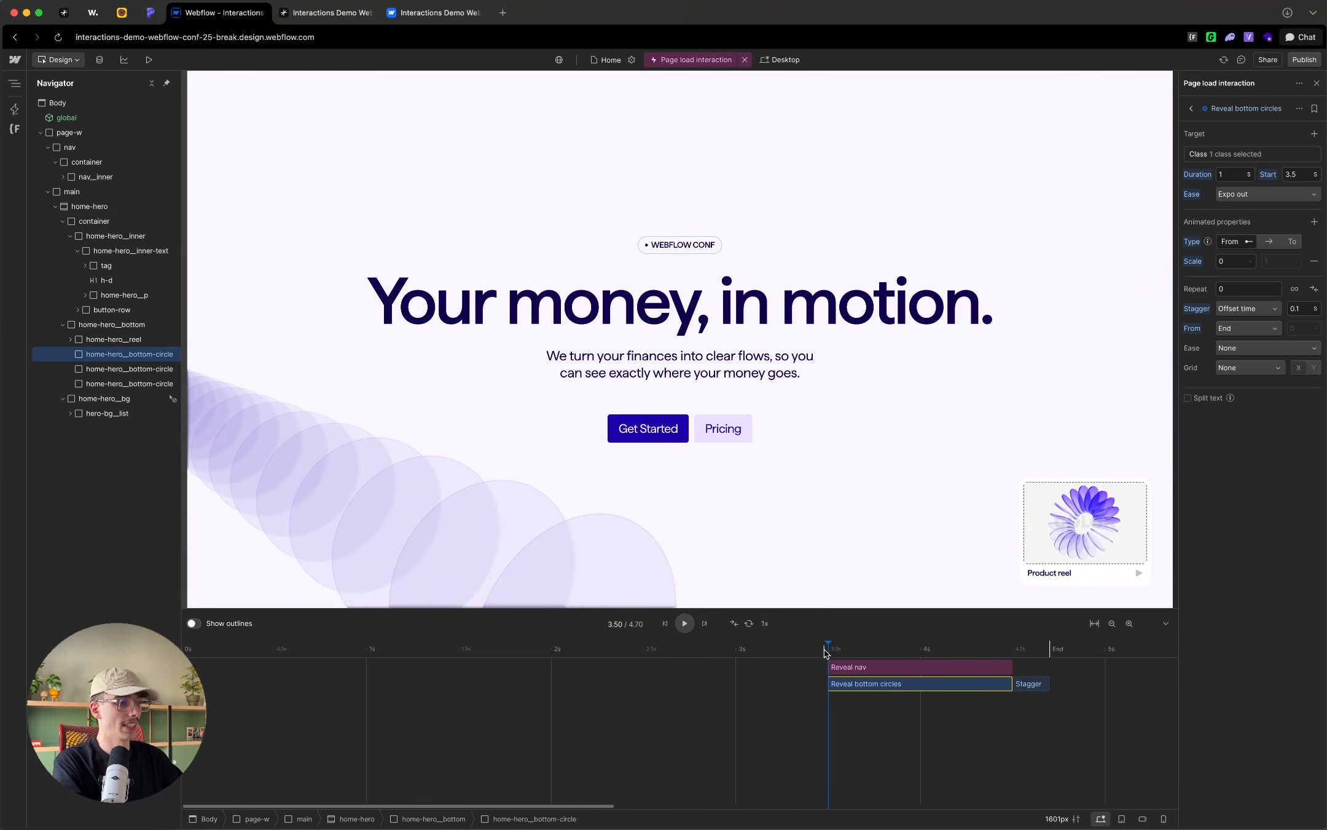
key(space)
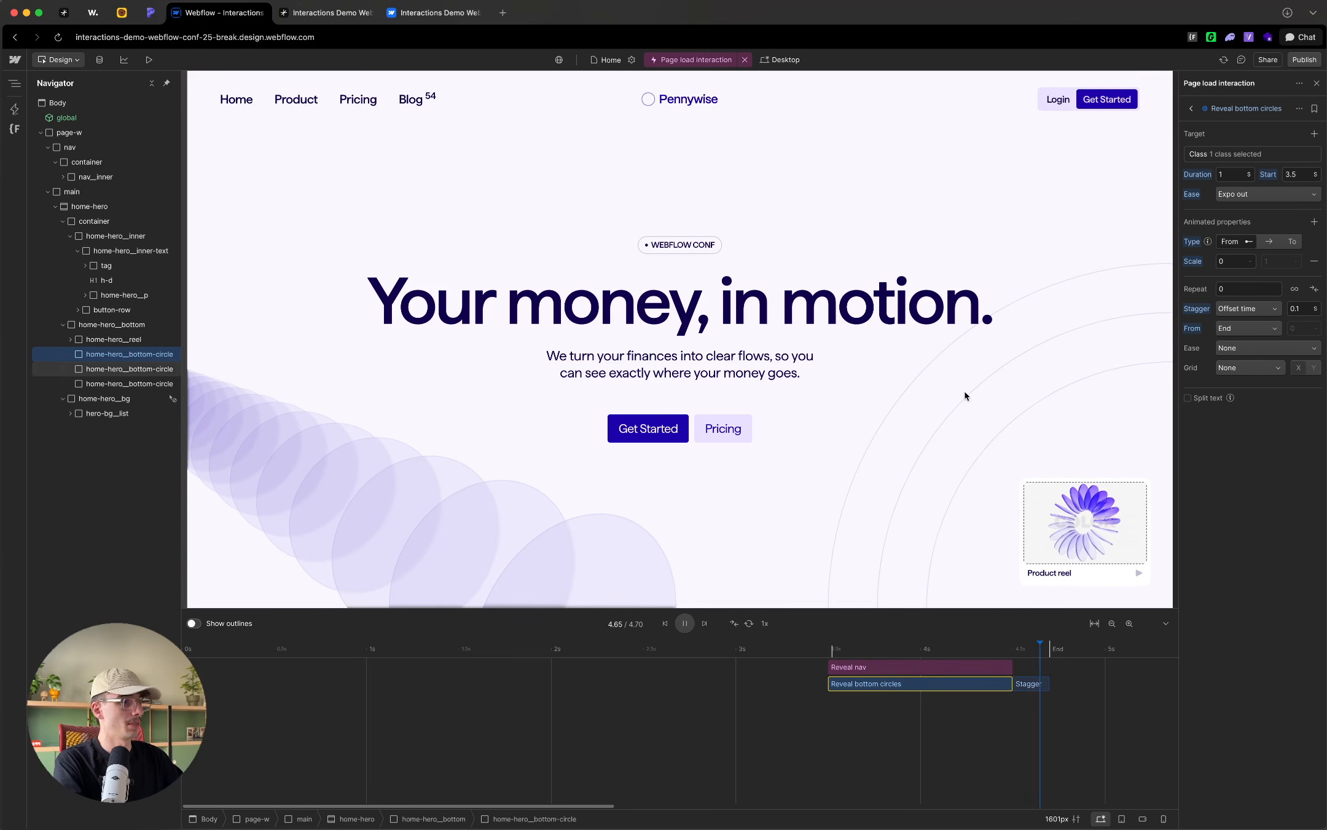
click(825, 652)
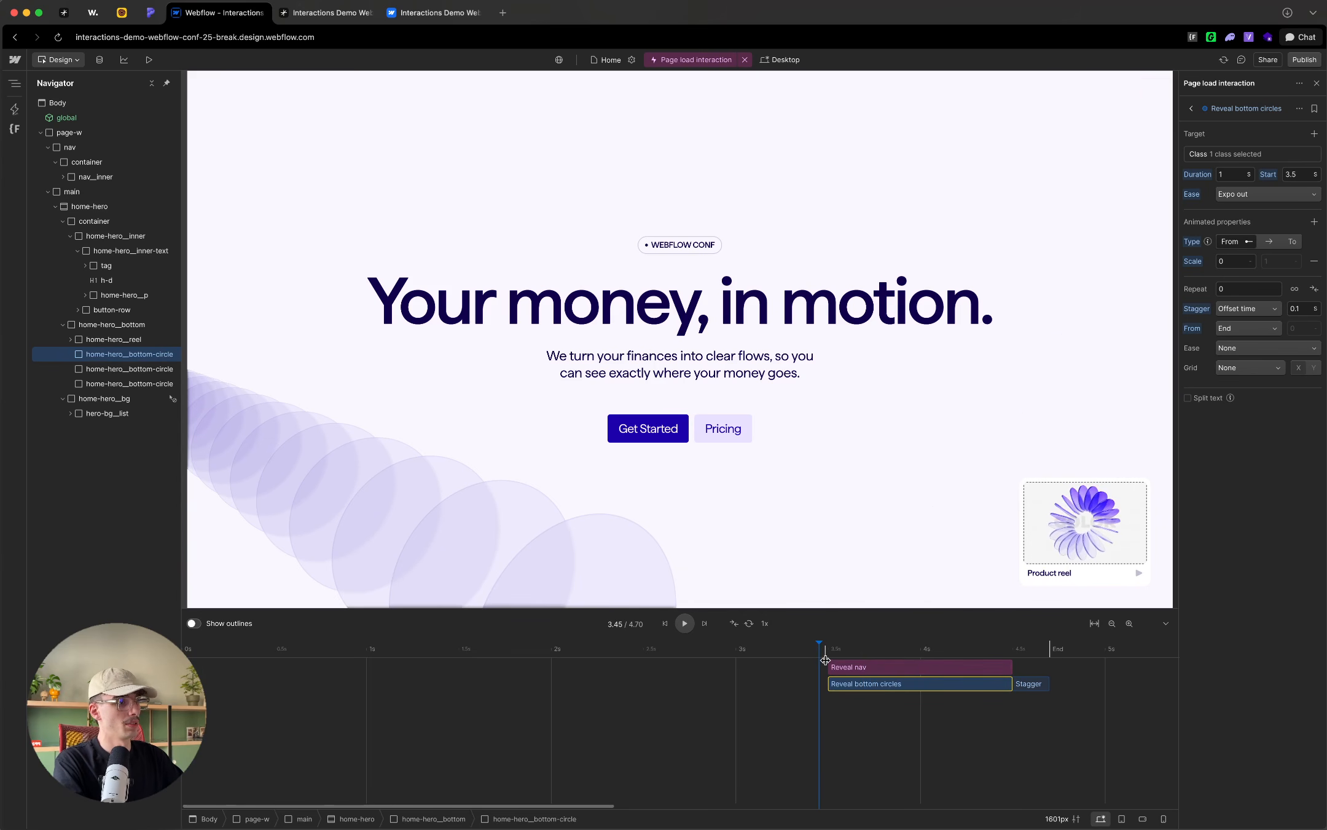
key(space)
click(821, 647)
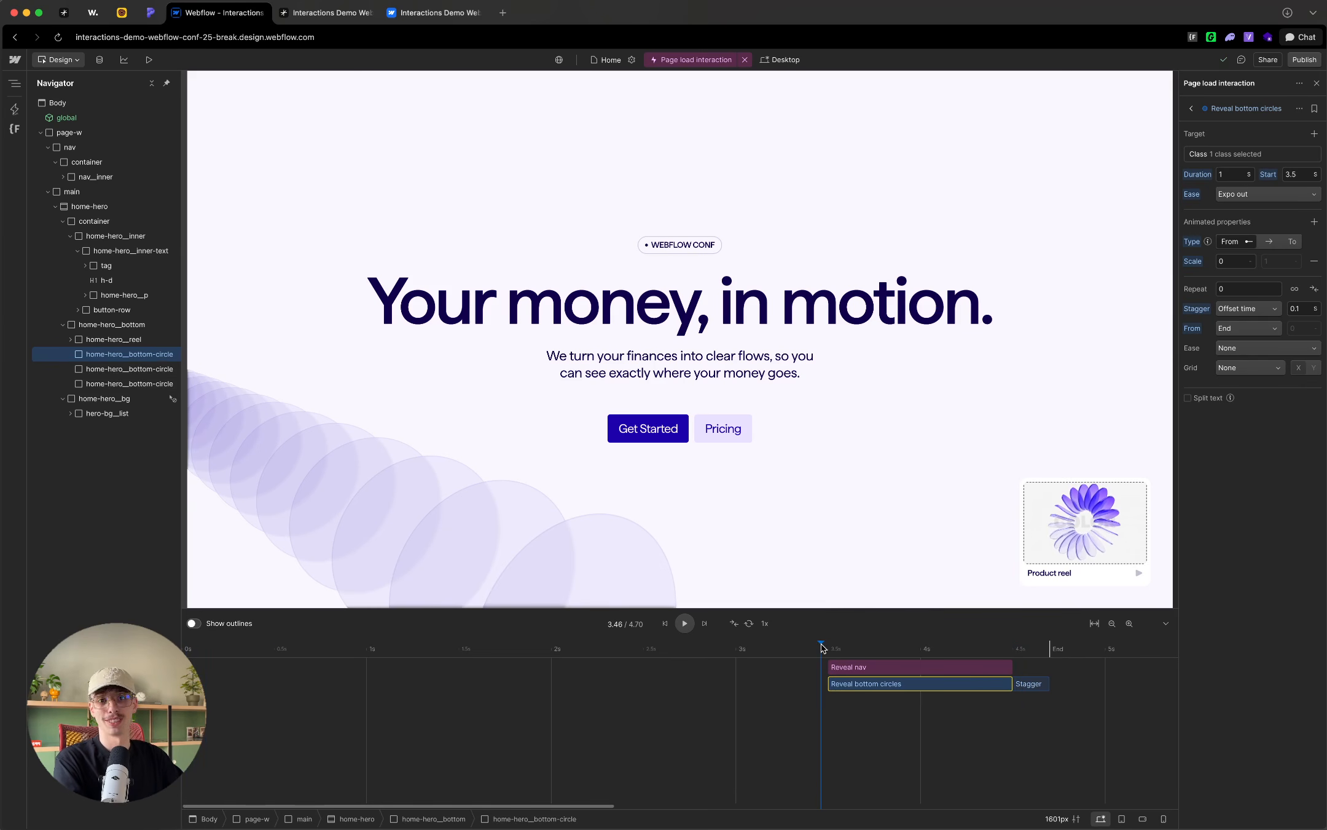
drag(823, 647, 243, 650)
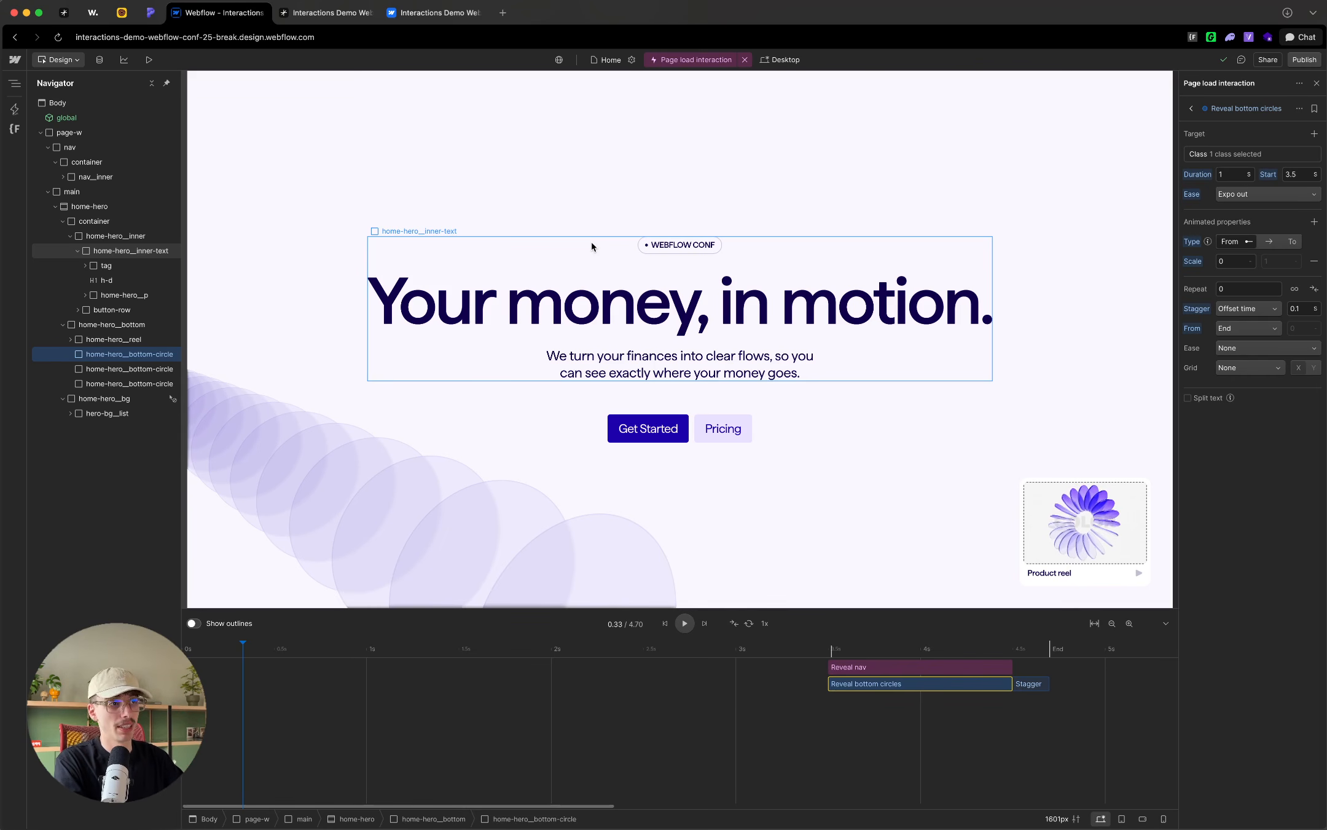
Step: Check the class target settings of Reveal bottom circles, close them and select the hero's button-row
click(1238, 154)
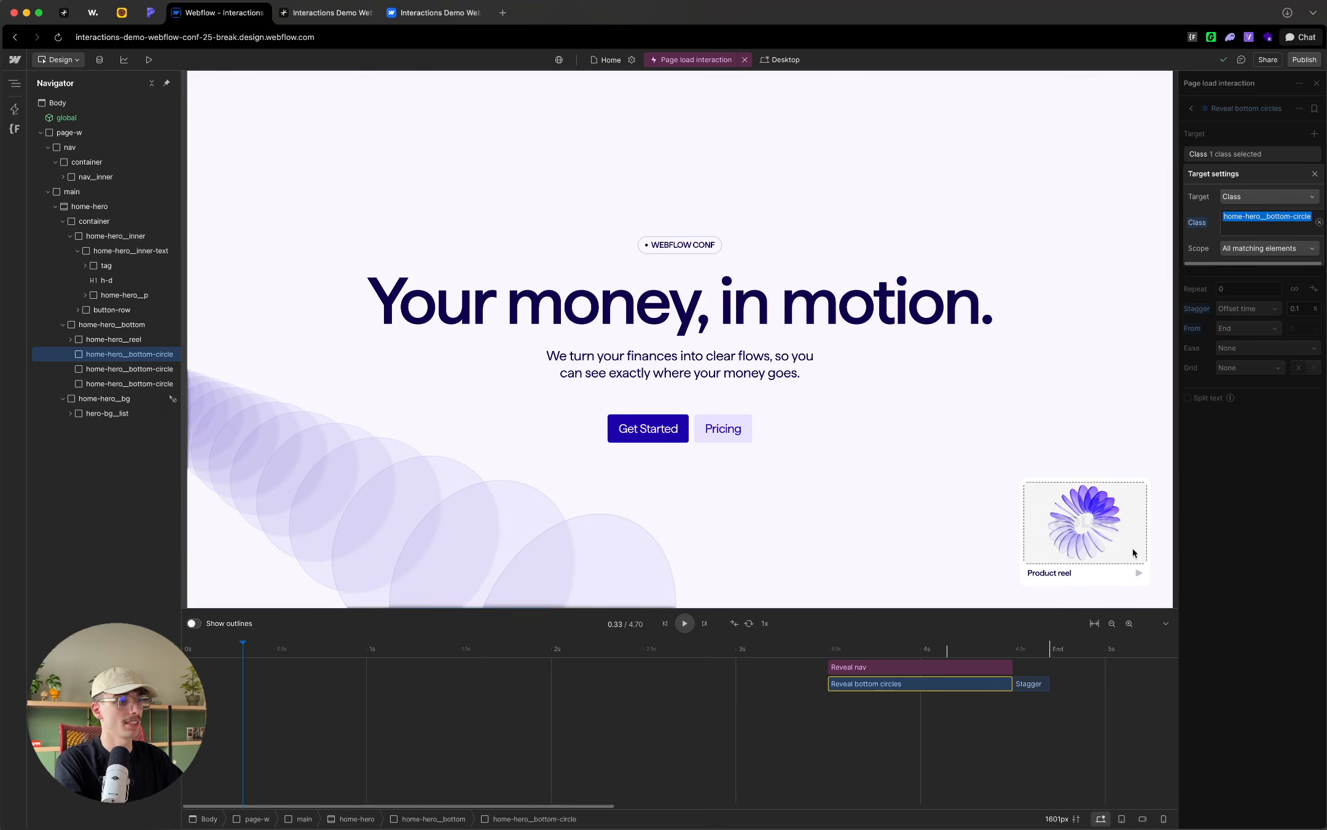
click(1226, 553)
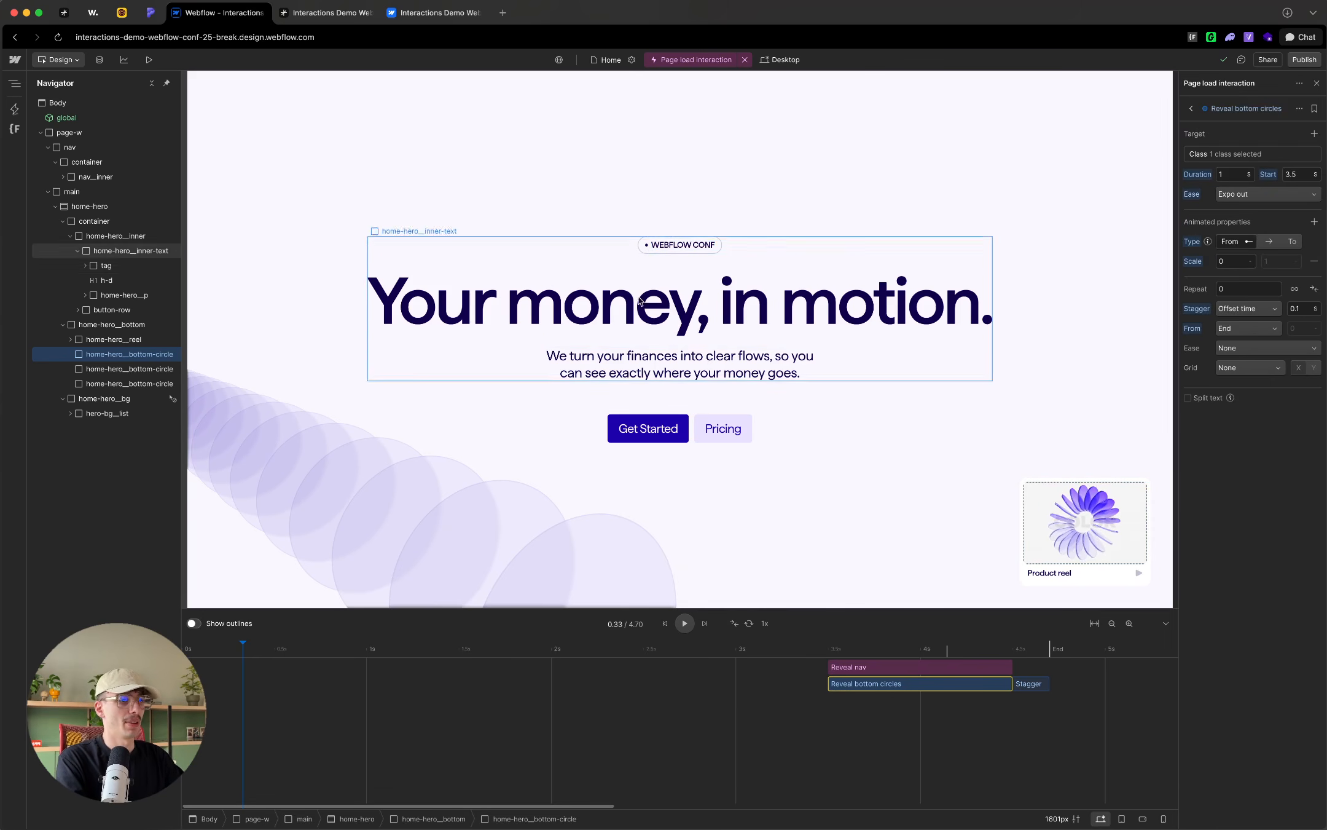
click(652, 420)
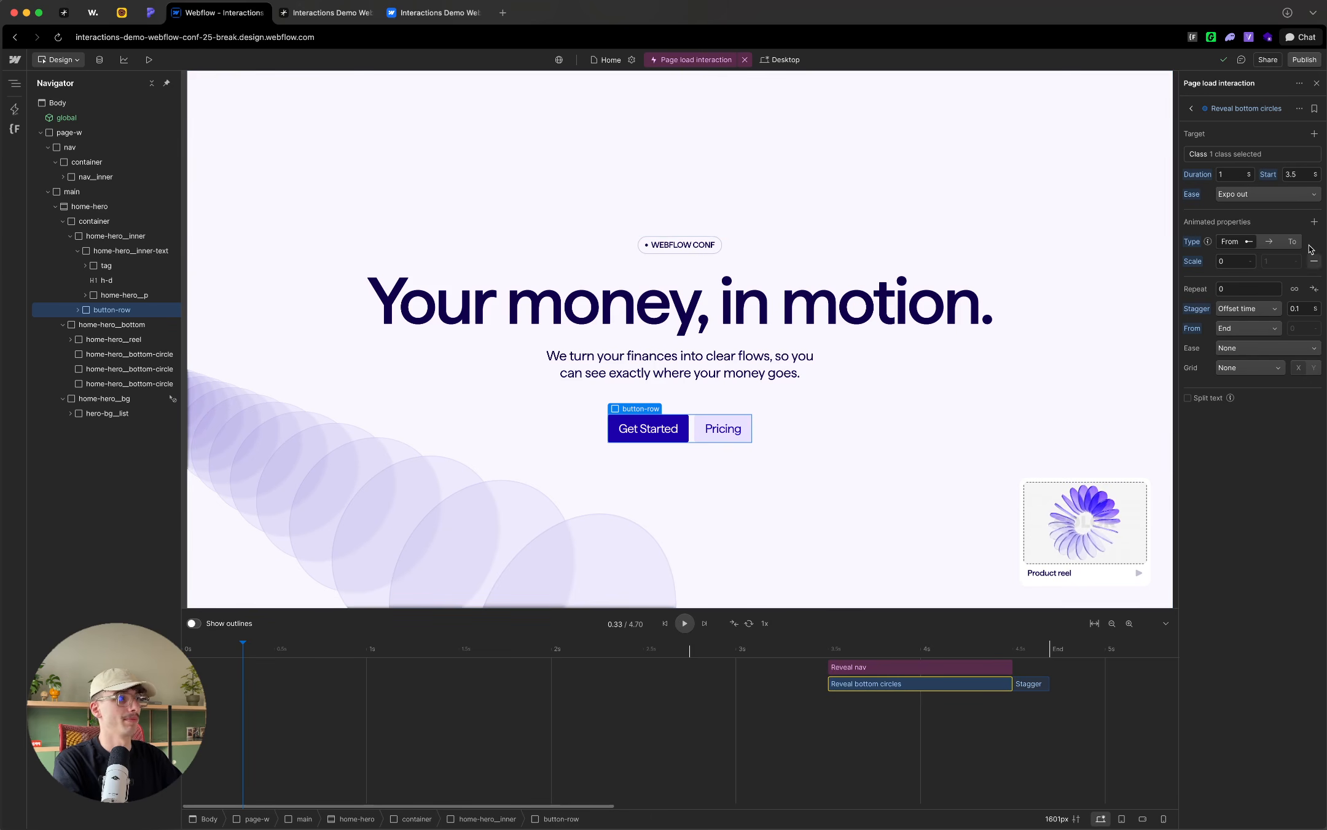
Step: Exit the page load interaction and inspect the custom attribute name in the hero tag element's settings
click(1318, 84)
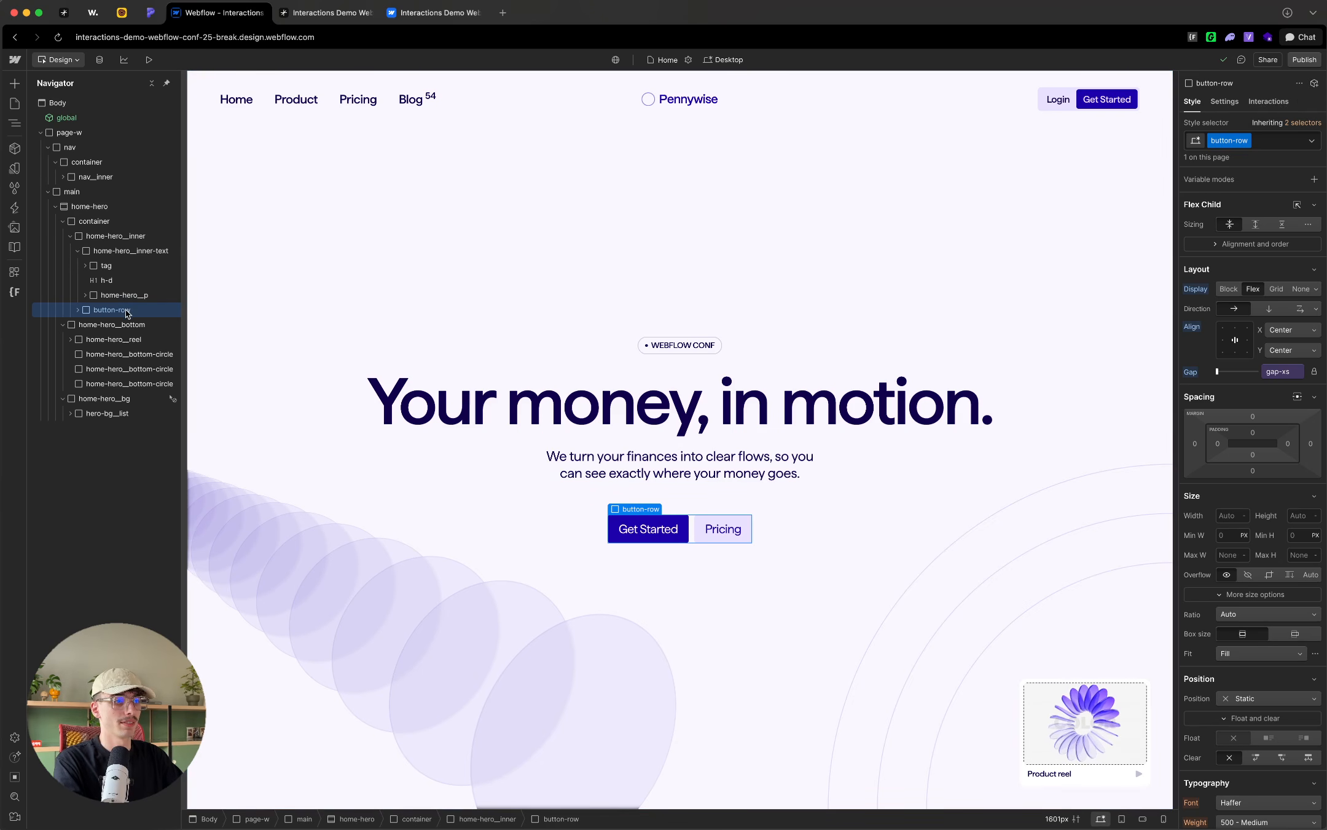
key(d)
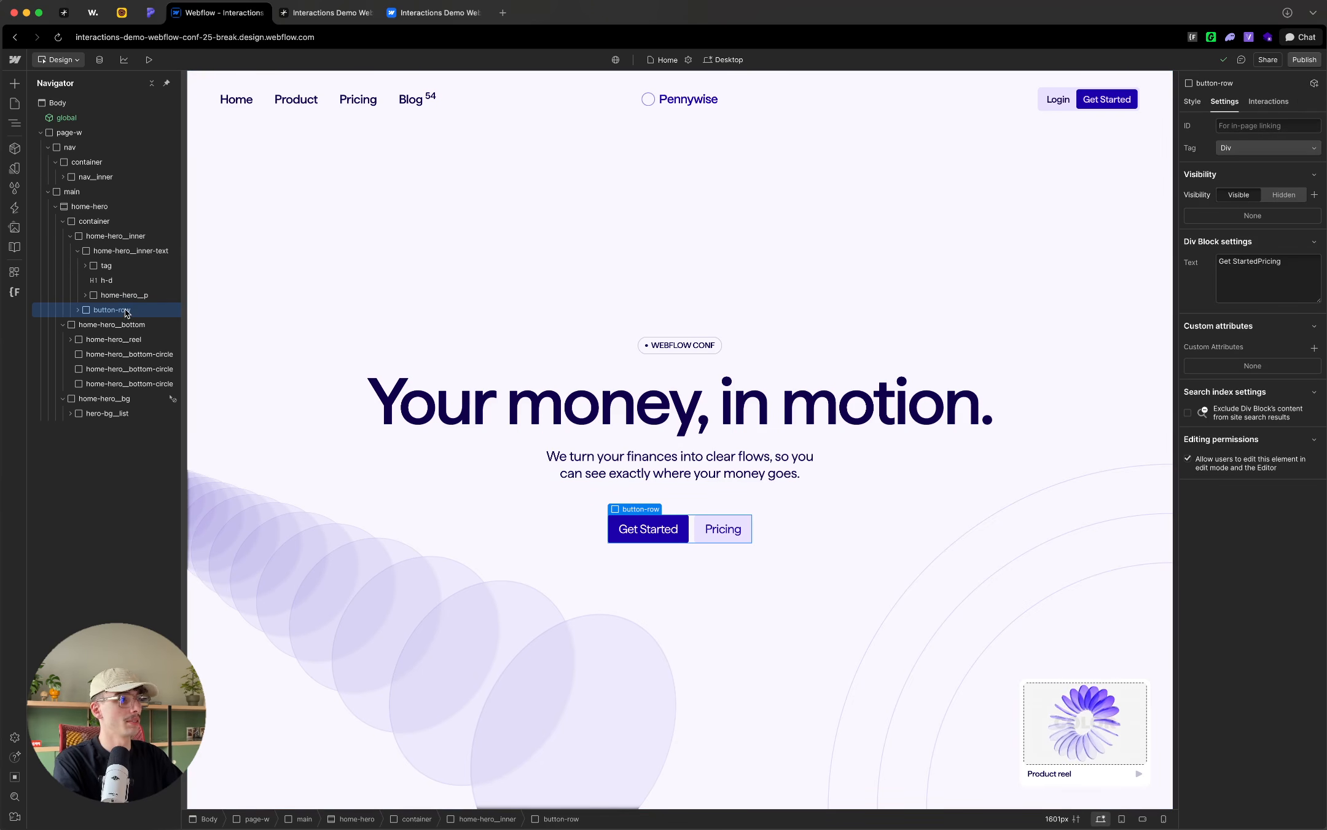
click(123, 266)
click(1228, 312)
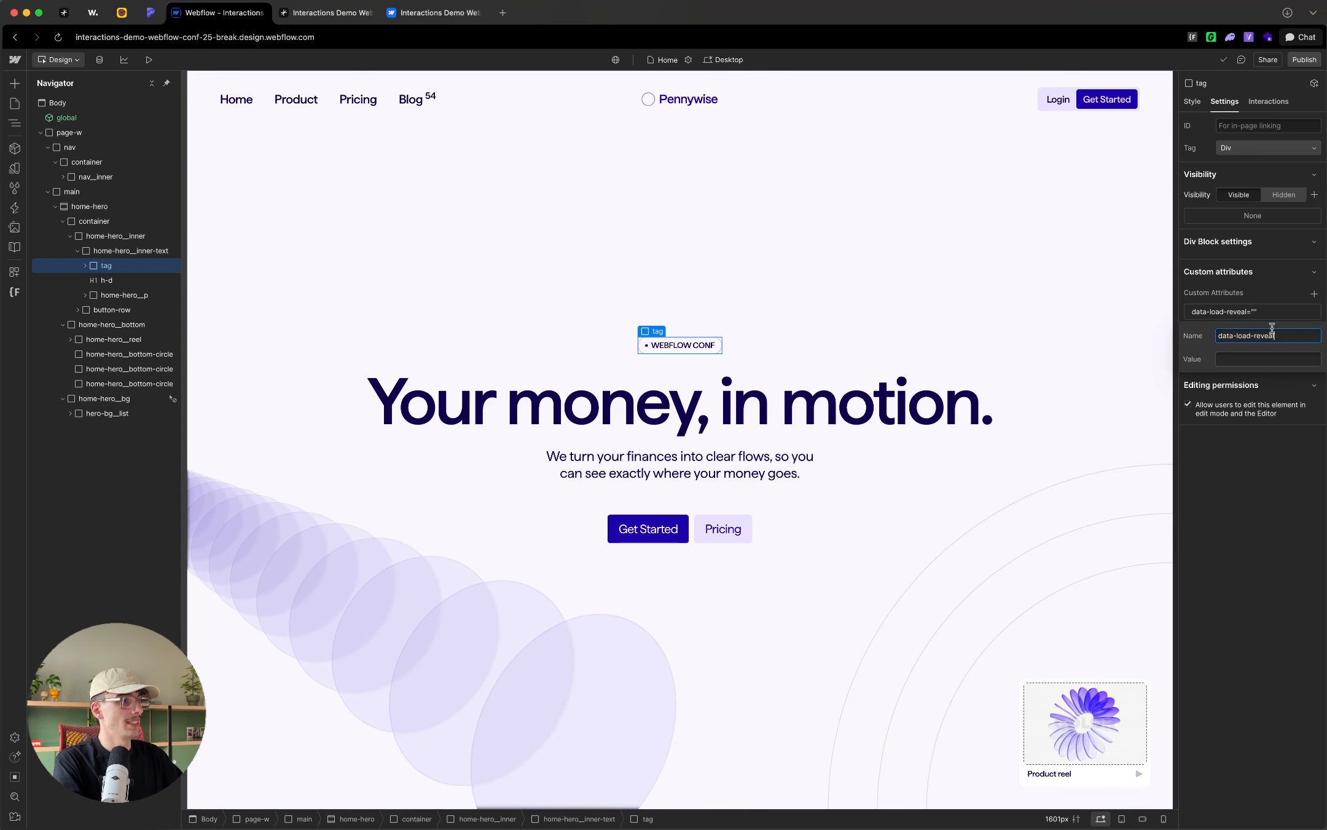
drag(1289, 336, 1206, 339)
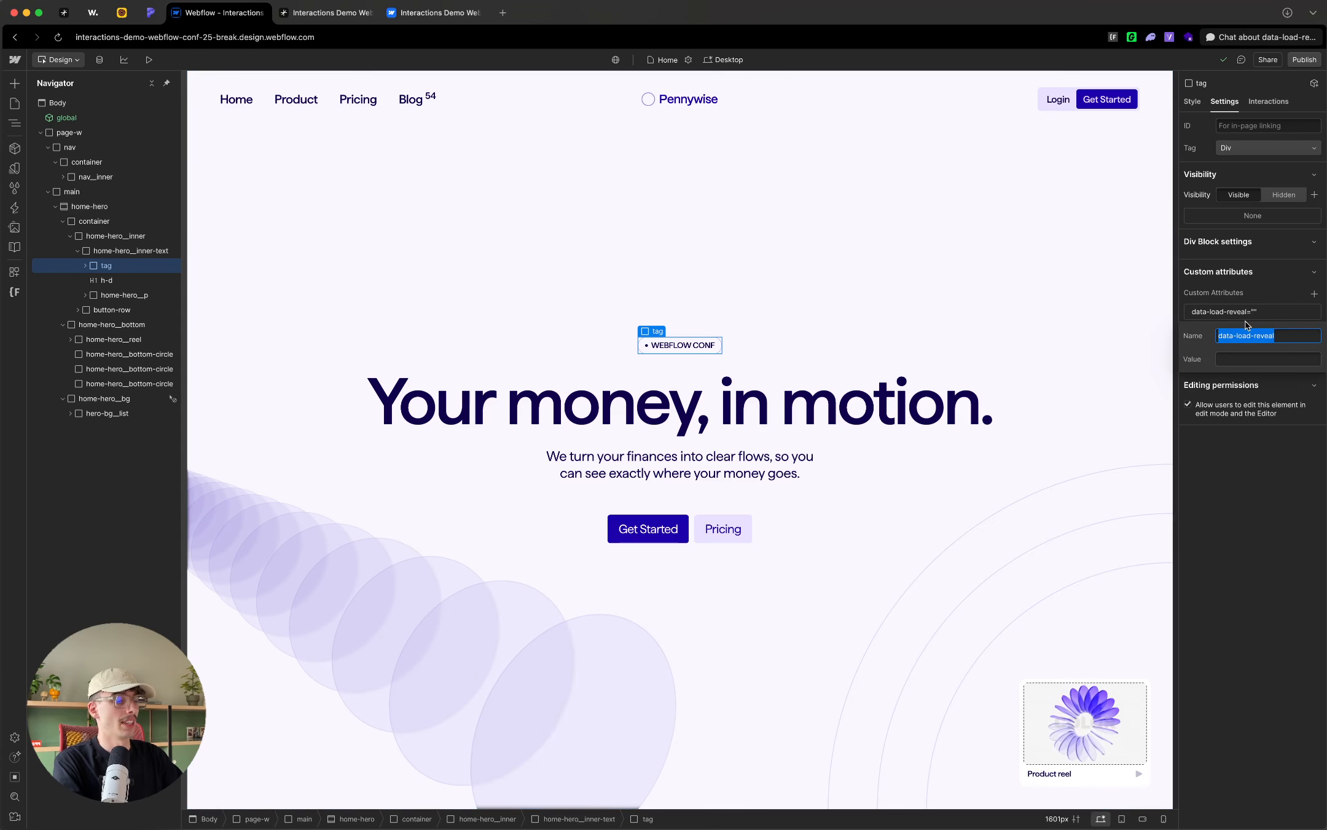
click(1245, 289)
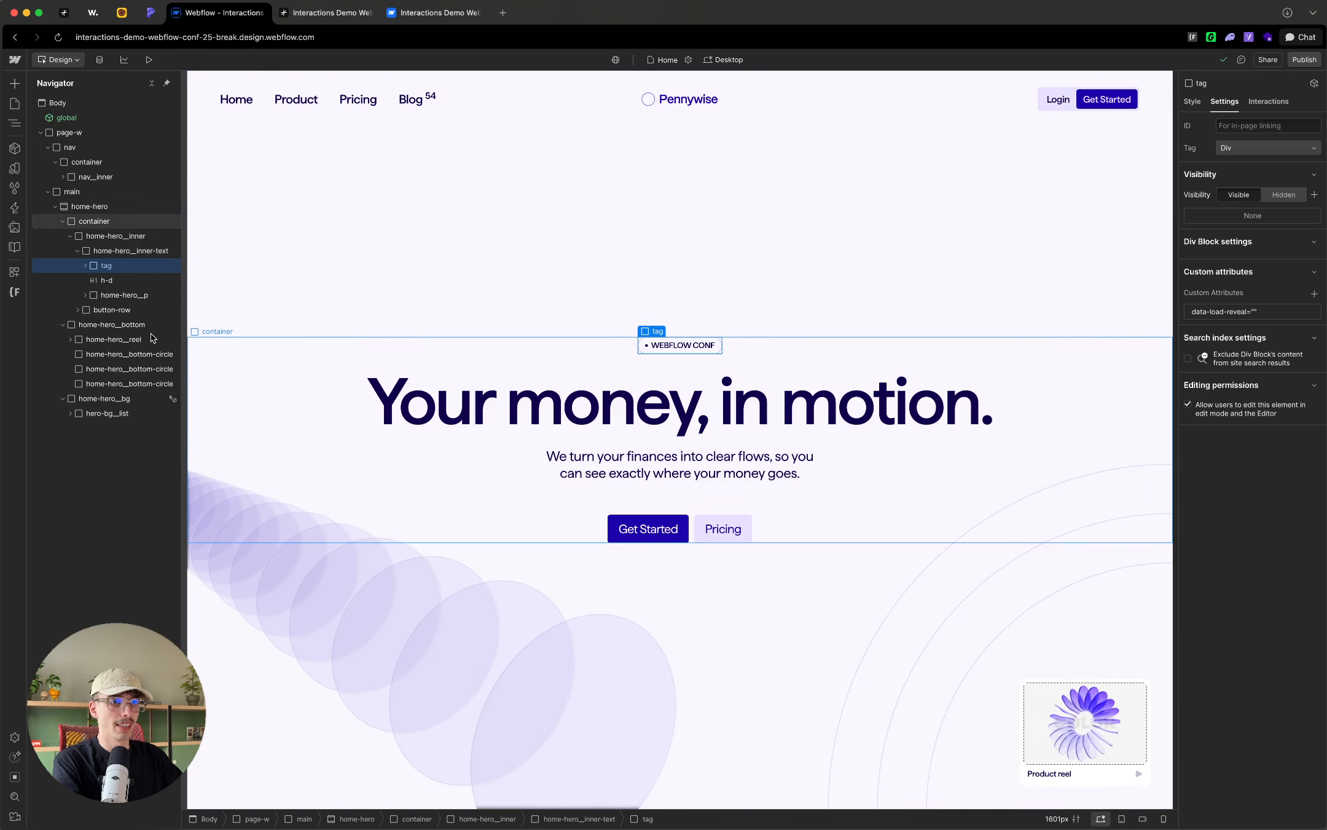
Step: Check the custom attributes of both buttons inside button-row and of the home-hero__reel element
click(78, 310)
click(112, 324)
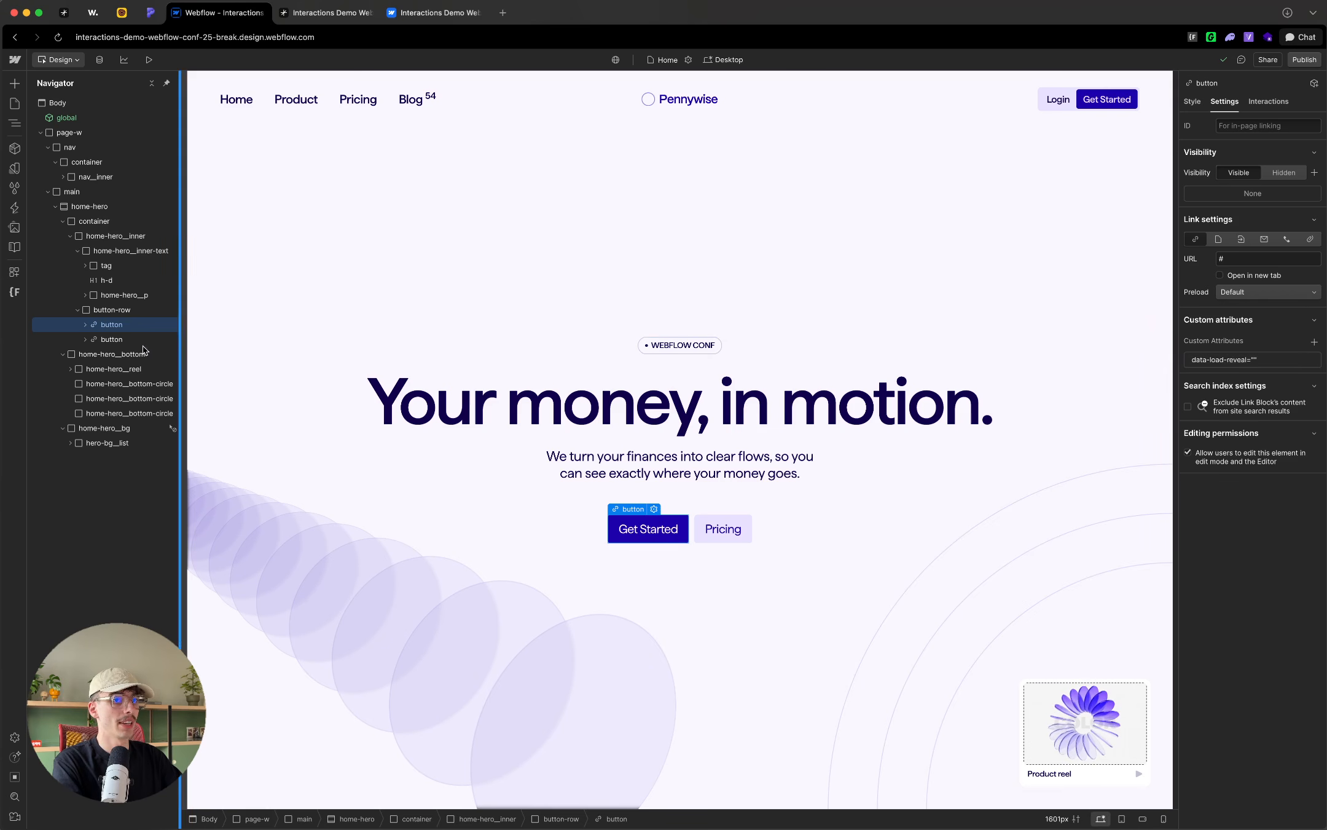
click(134, 339)
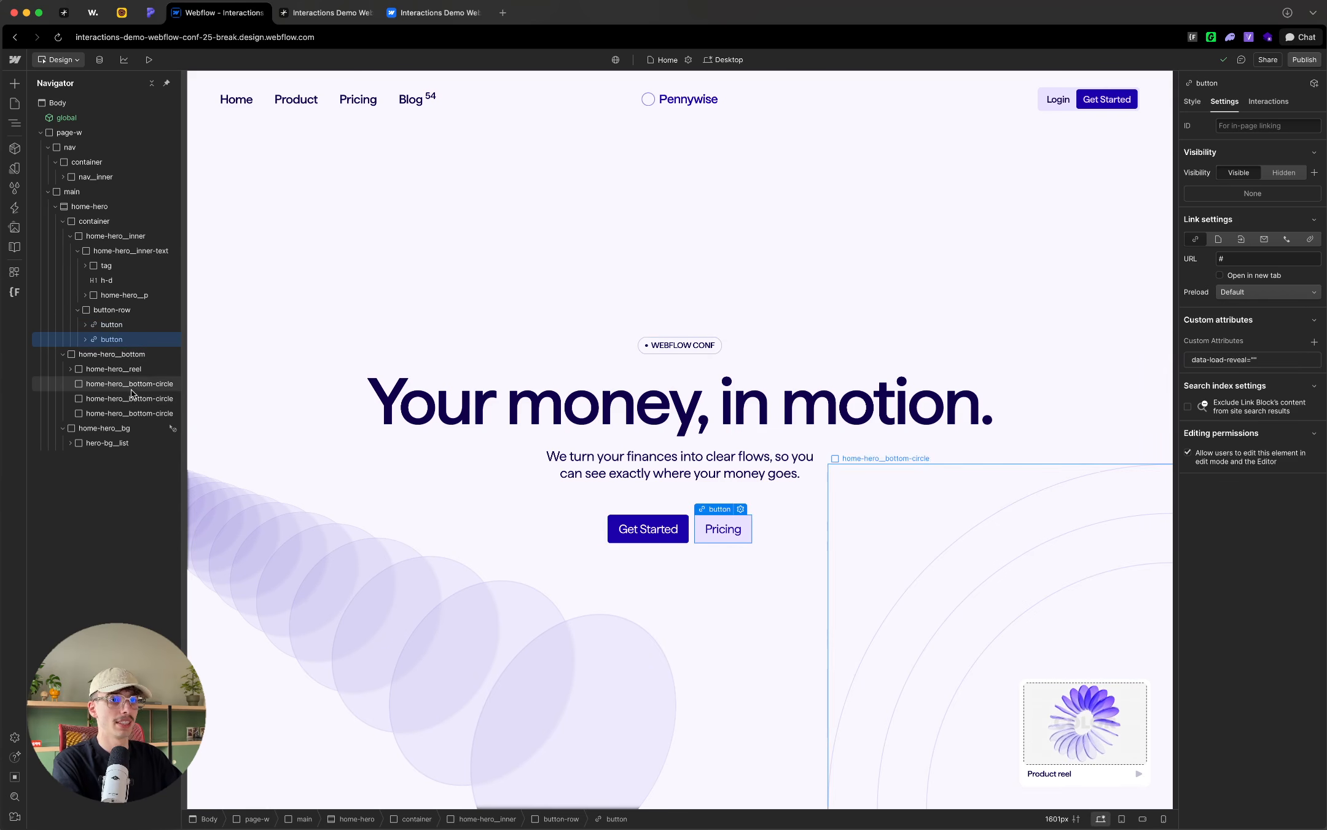
click(135, 371)
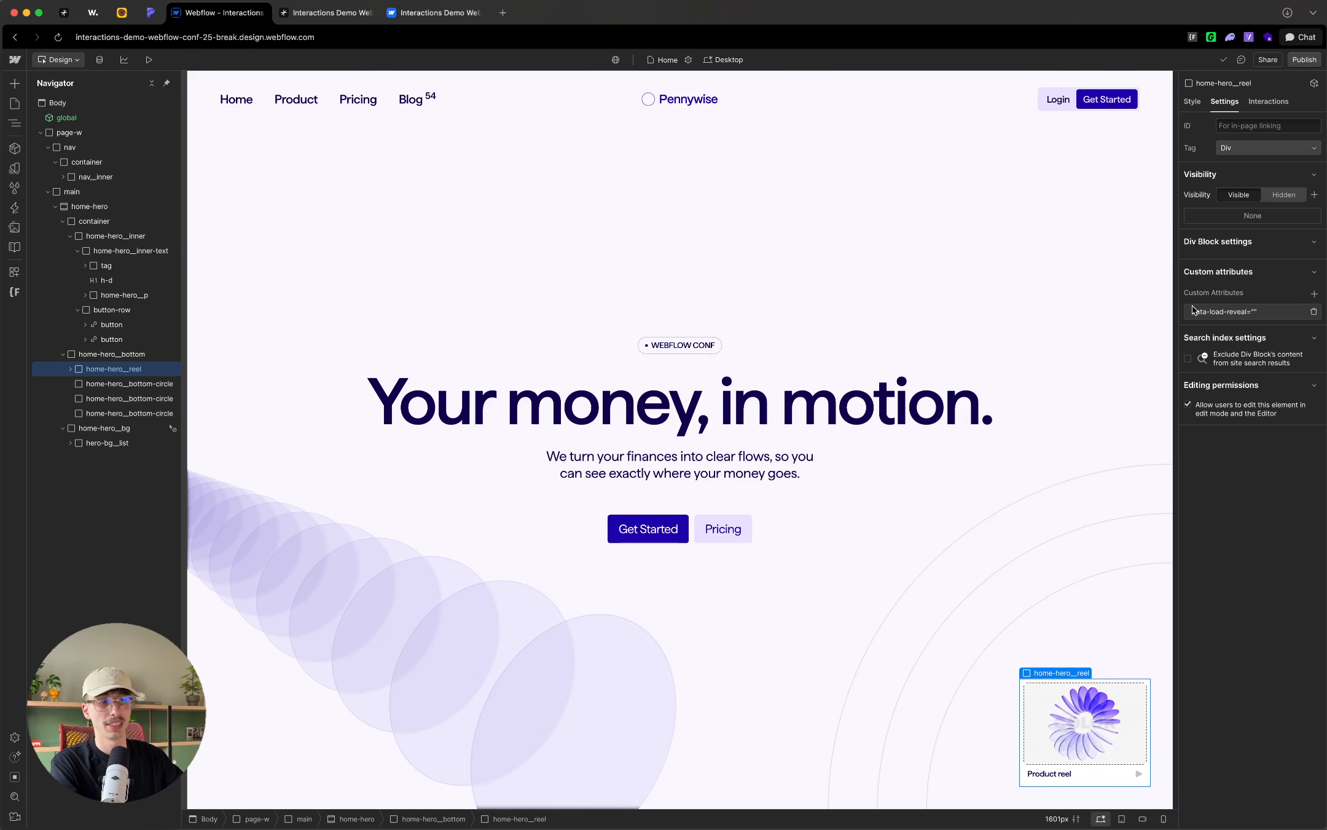
Step: Reopen the page load interaction and add a custom action named "Reveal content"
click(16, 208)
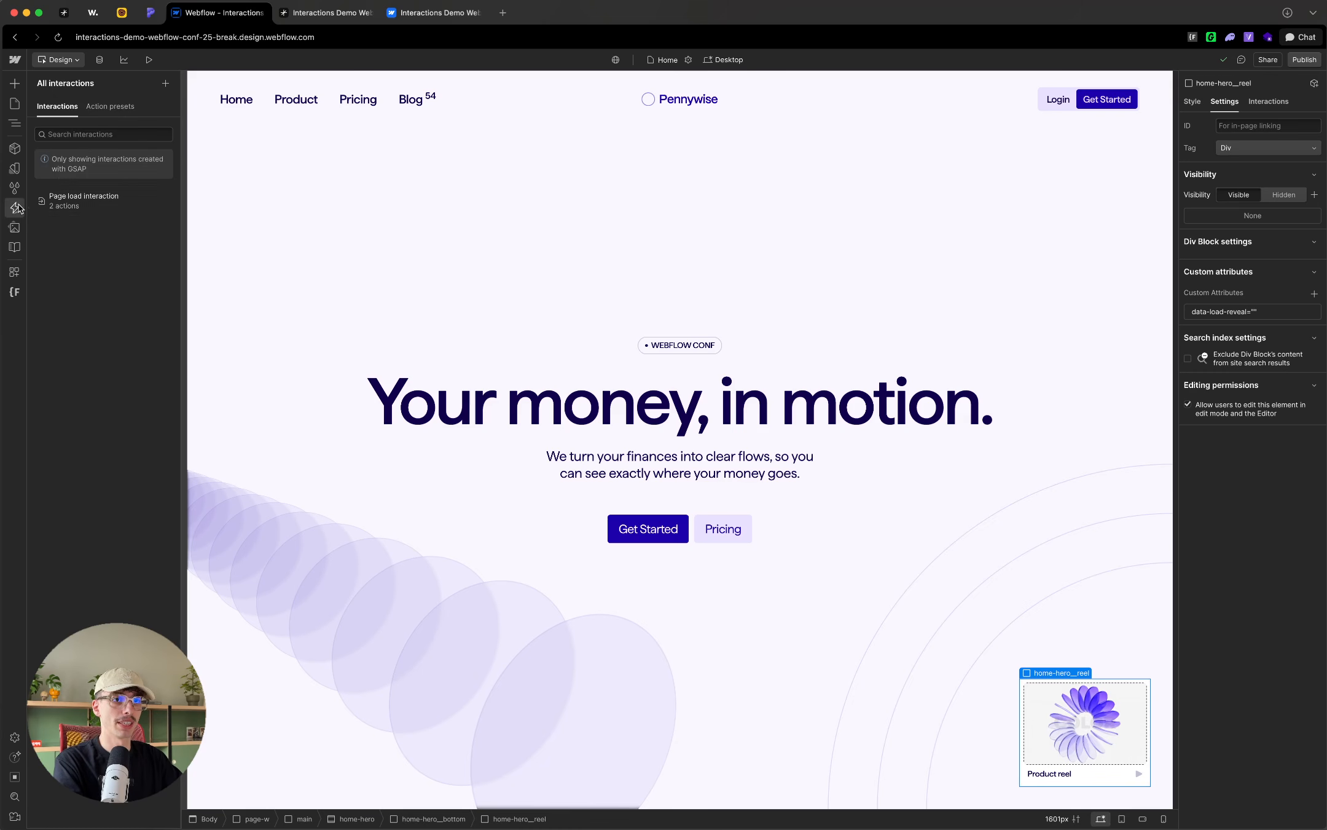
click(92, 203)
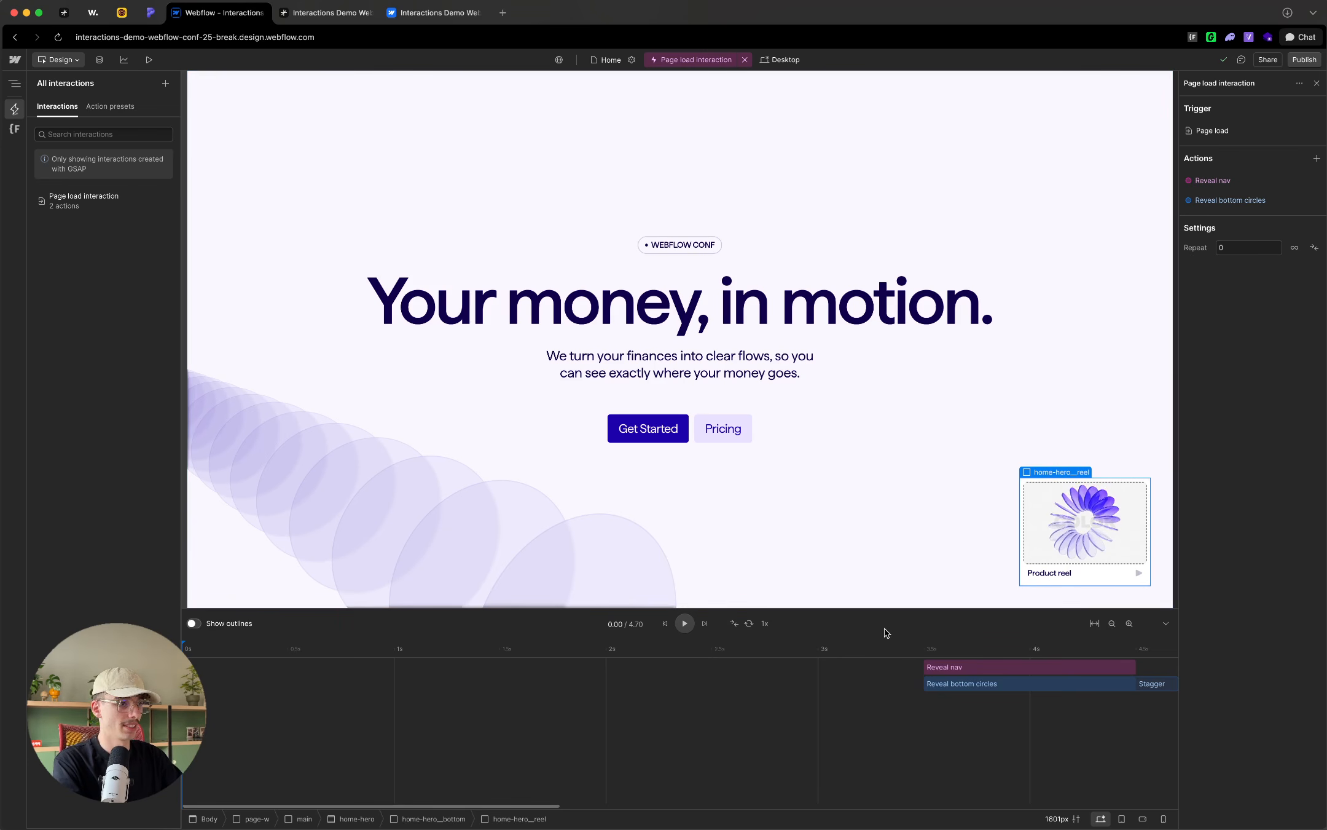
click(1316, 158)
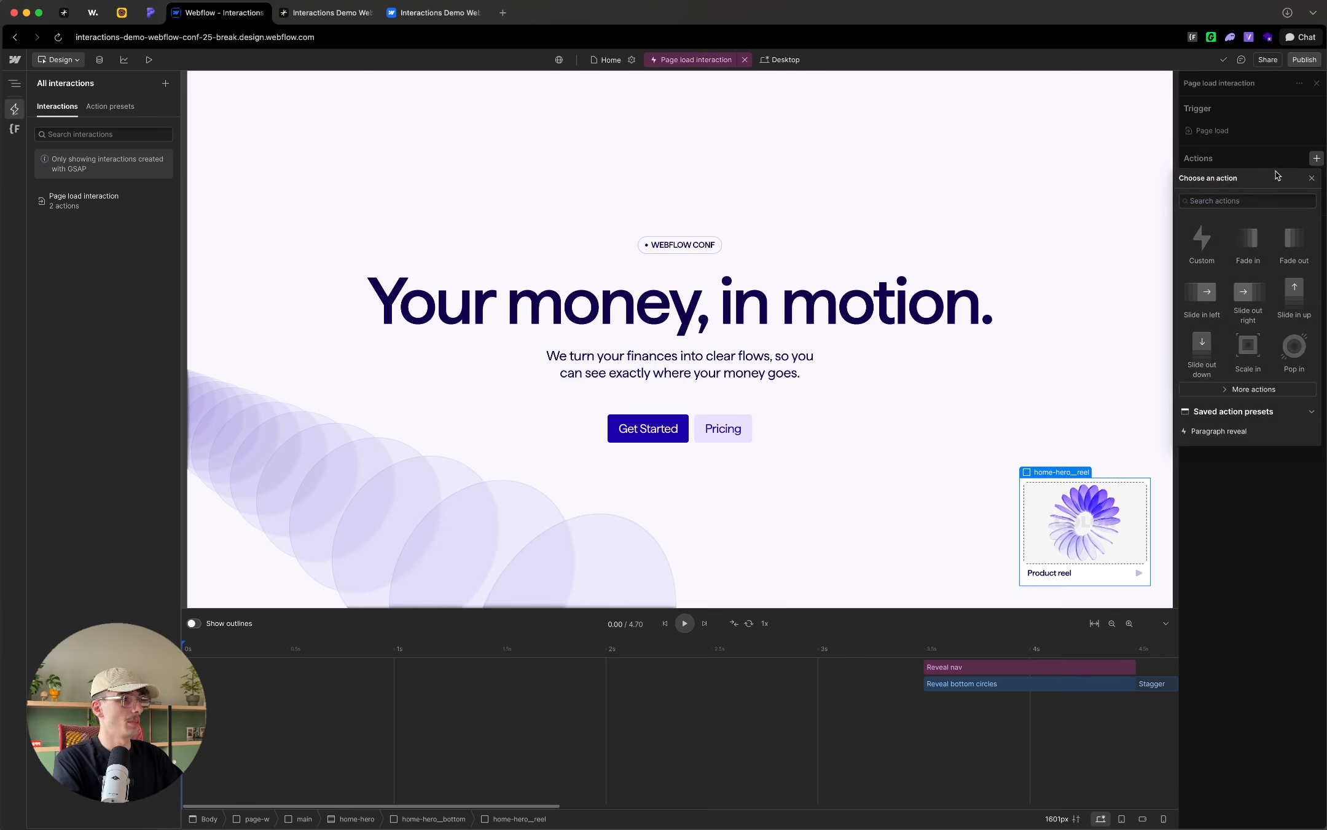
click(1210, 234)
double_click(1223, 109)
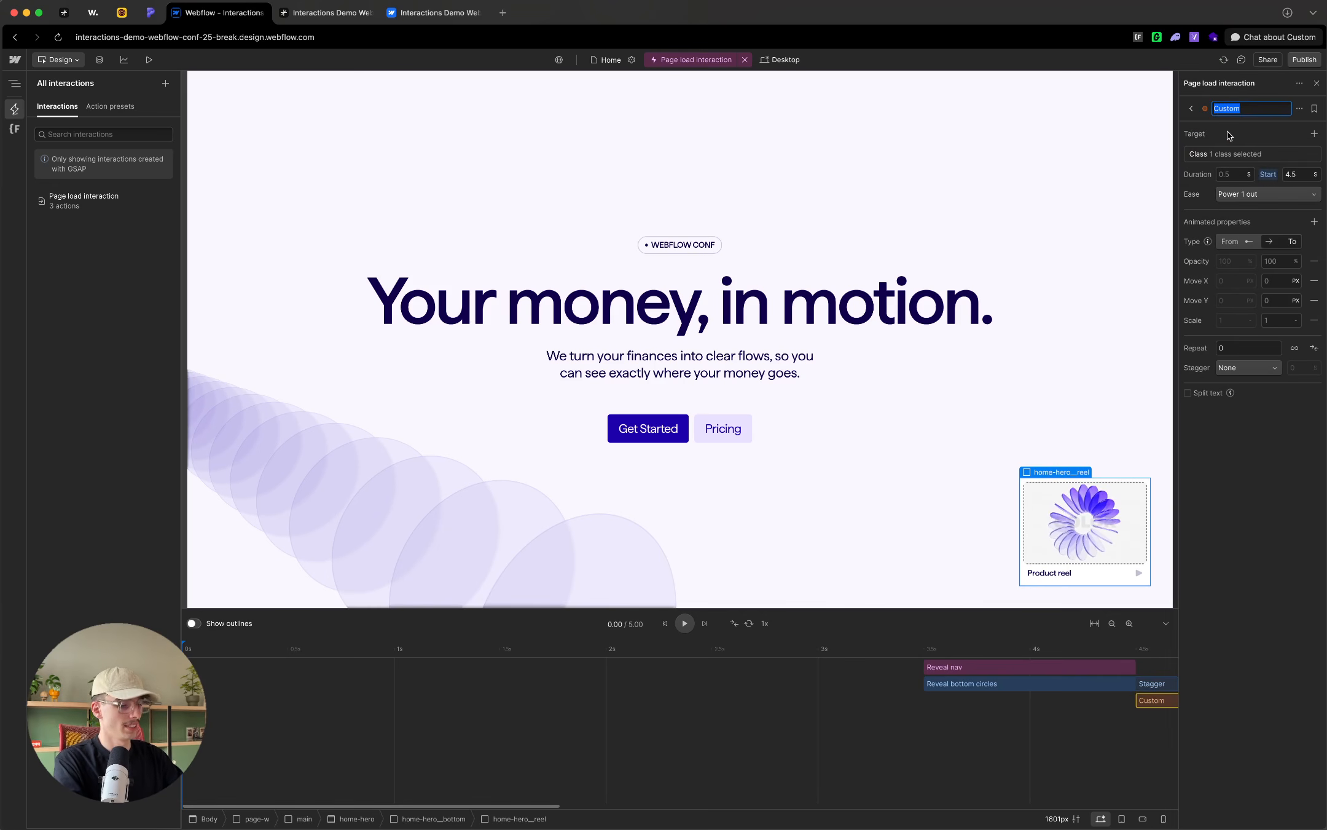
text(Reveal content)
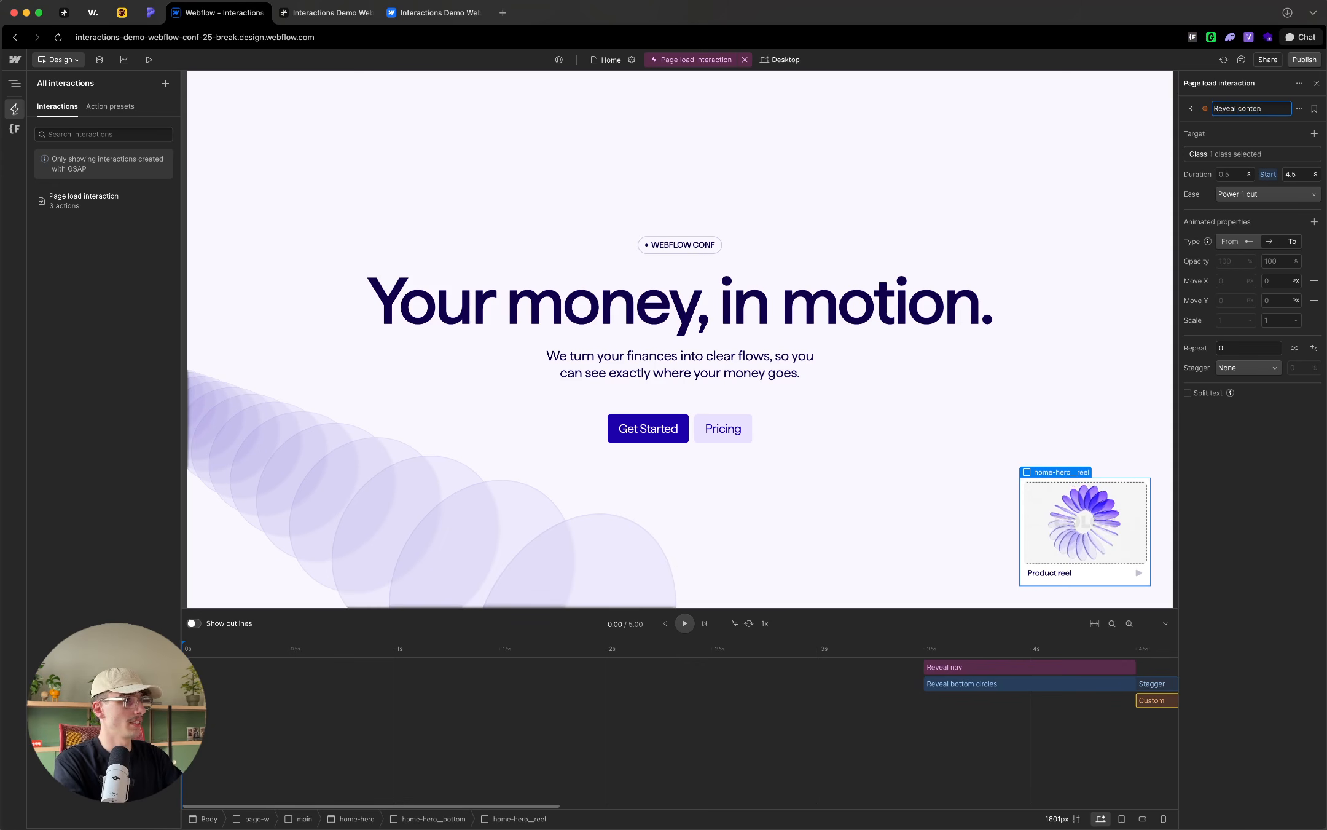
key(Return)
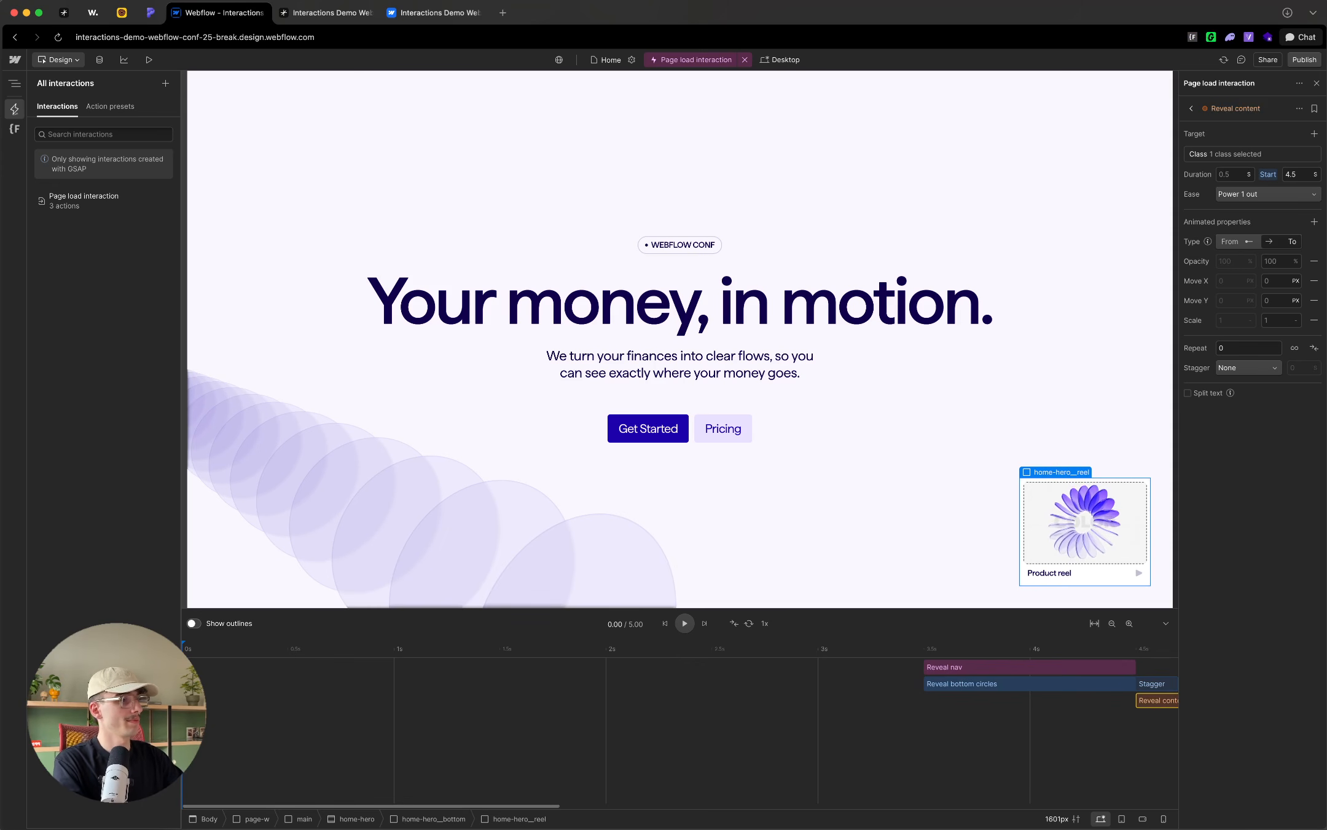
Step: Change the Reveal content target from a class to the attribute data-load-reveal, leaving its value empty
click(1223, 153)
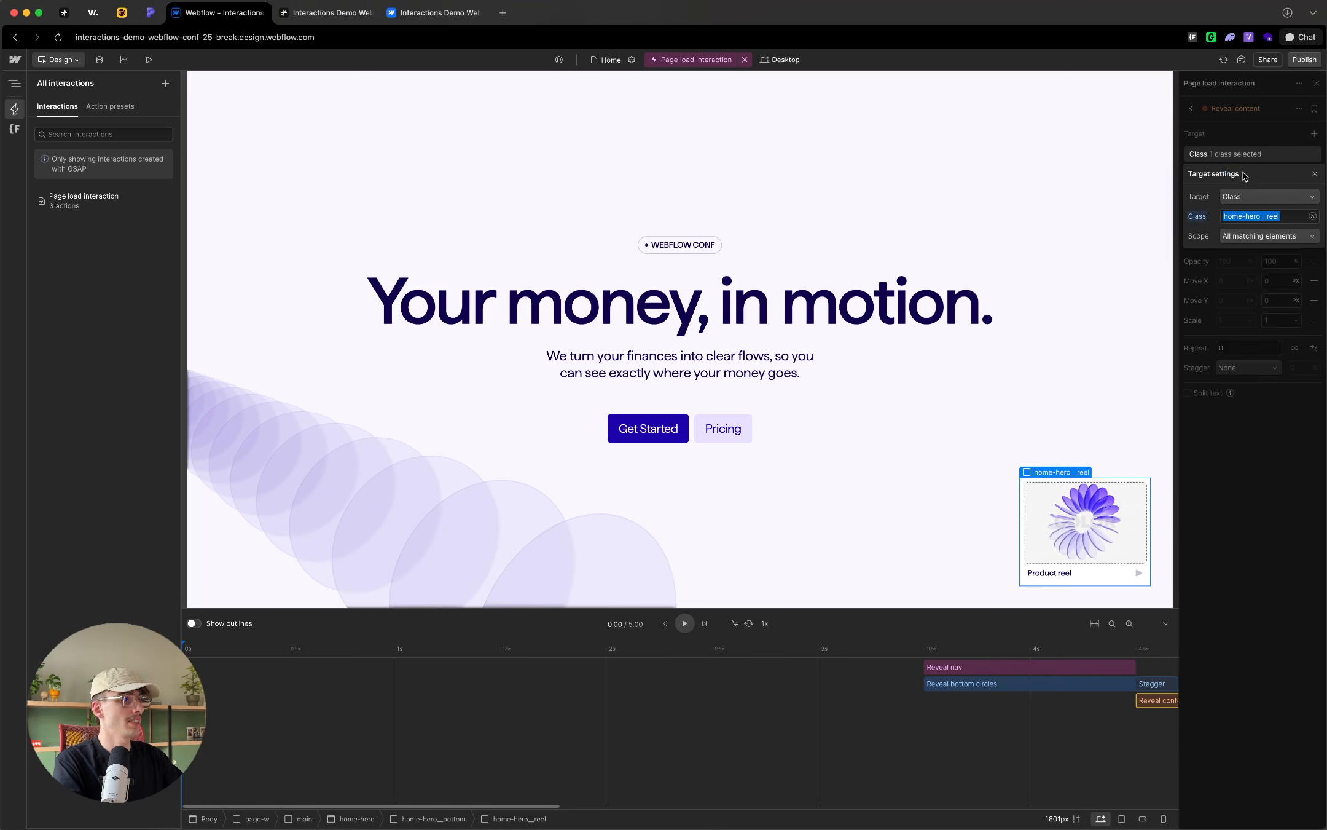
click(1267, 205)
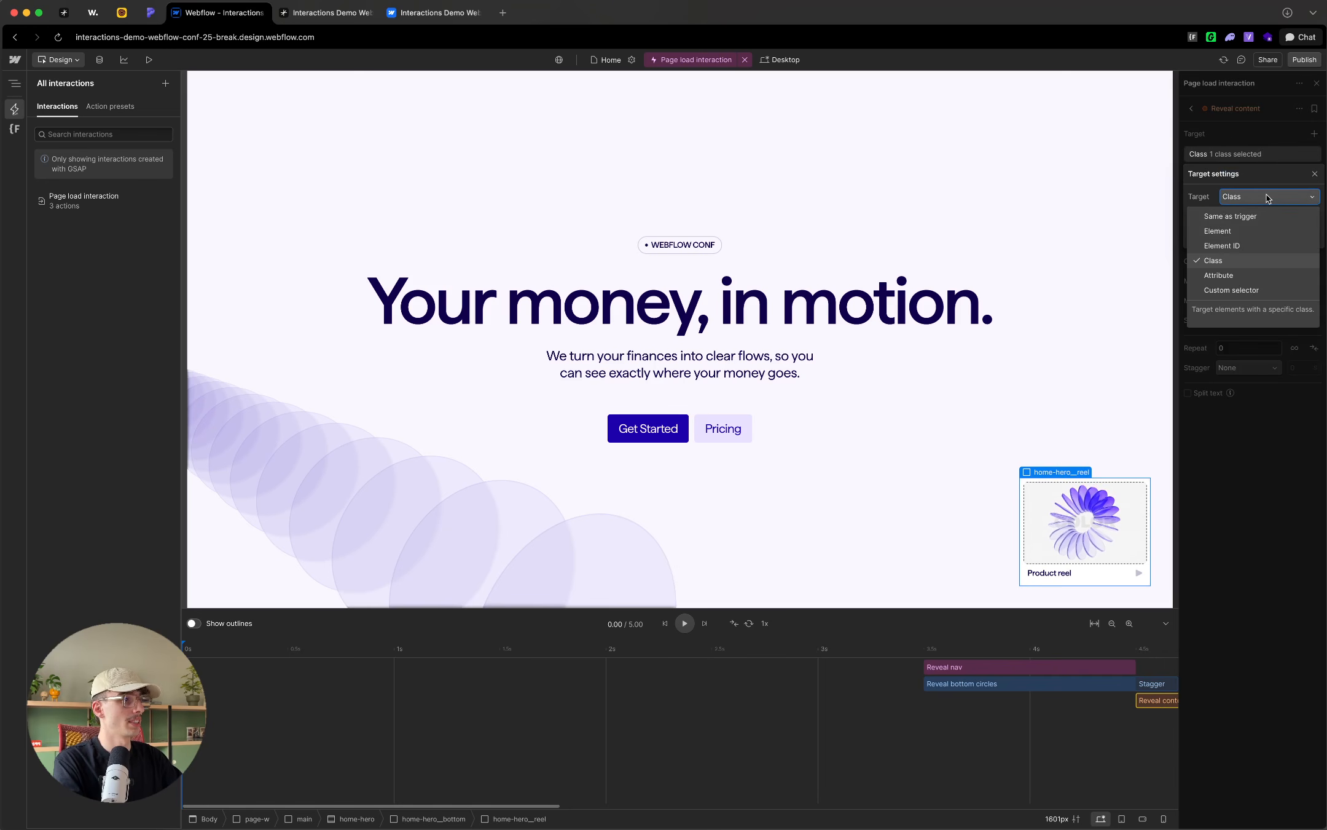
click(1229, 273)
click(1242, 217)
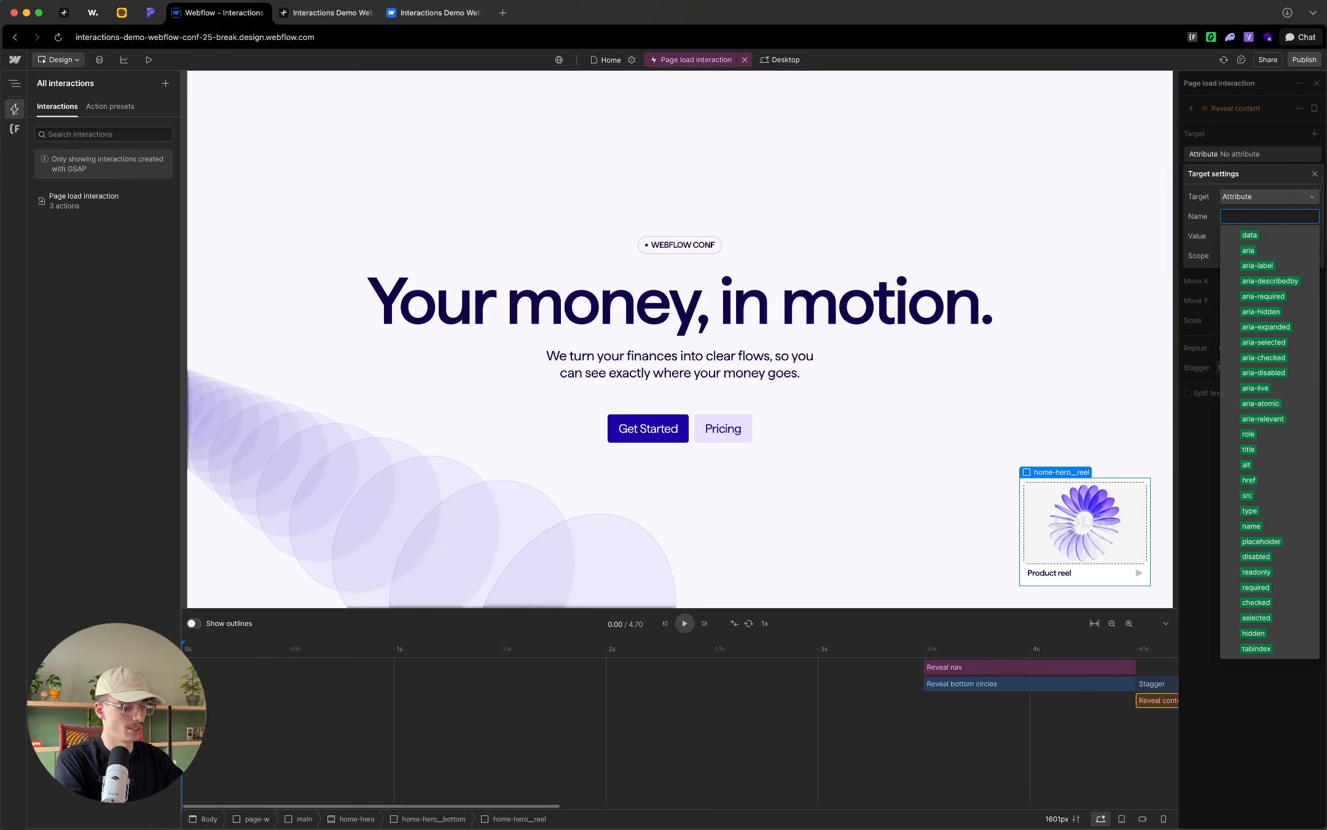
text(data-load-reveal)
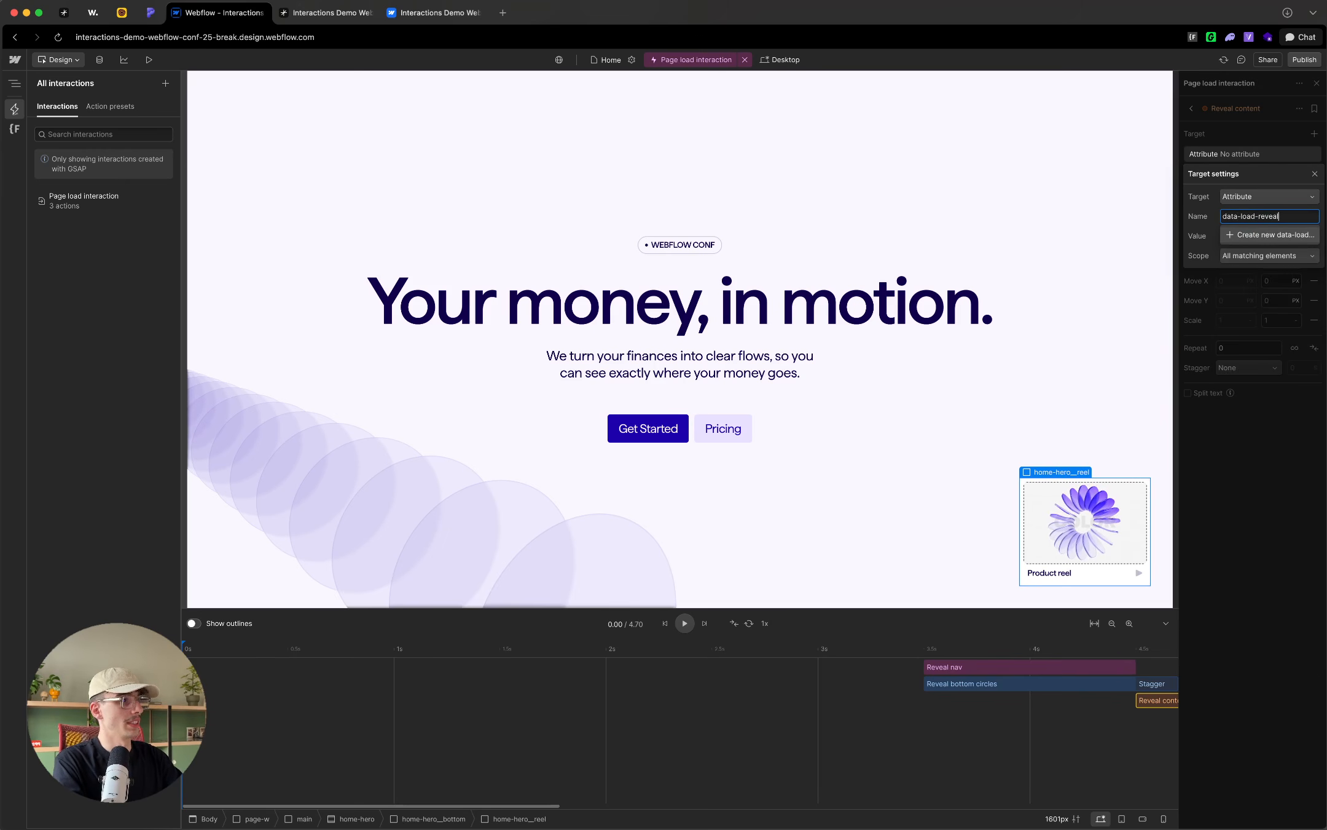
click(1253, 236)
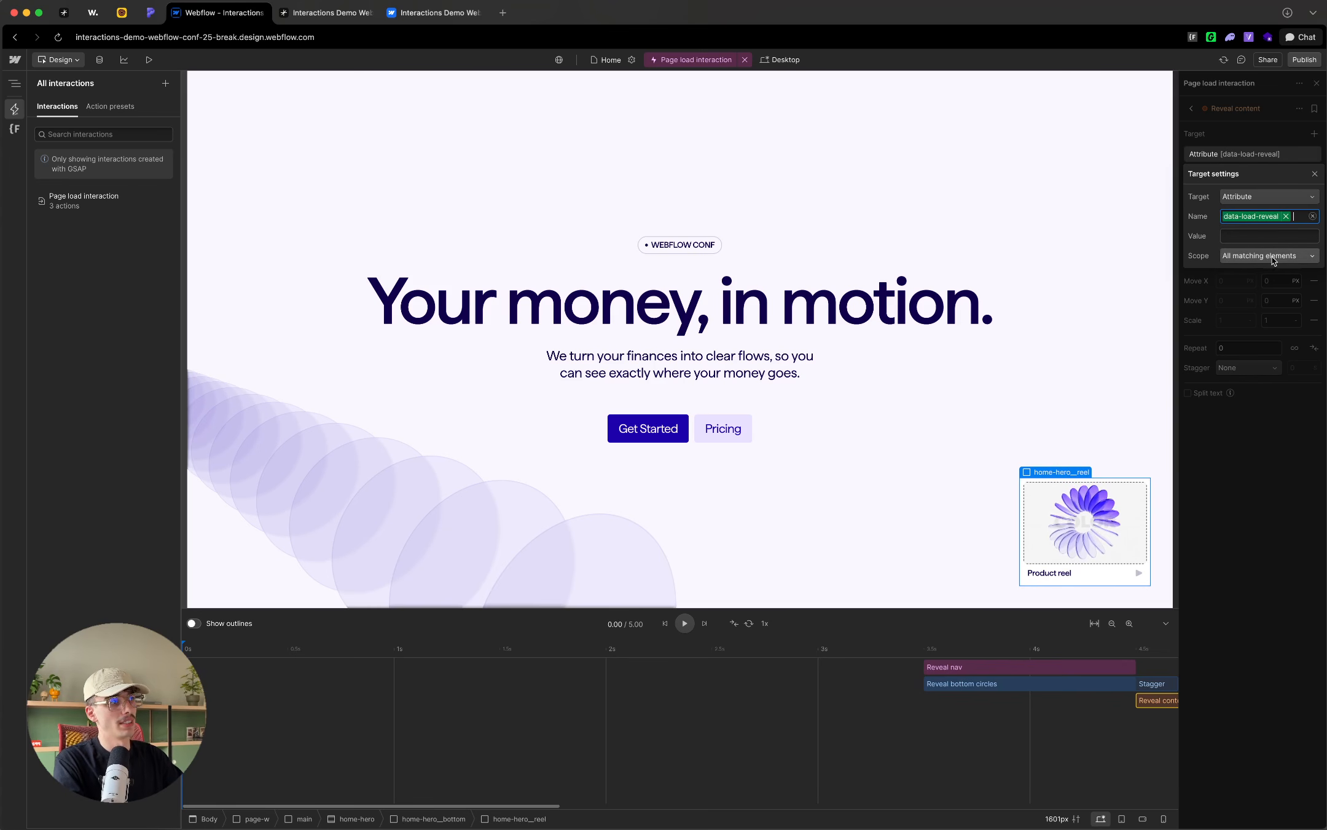
key(Escape)
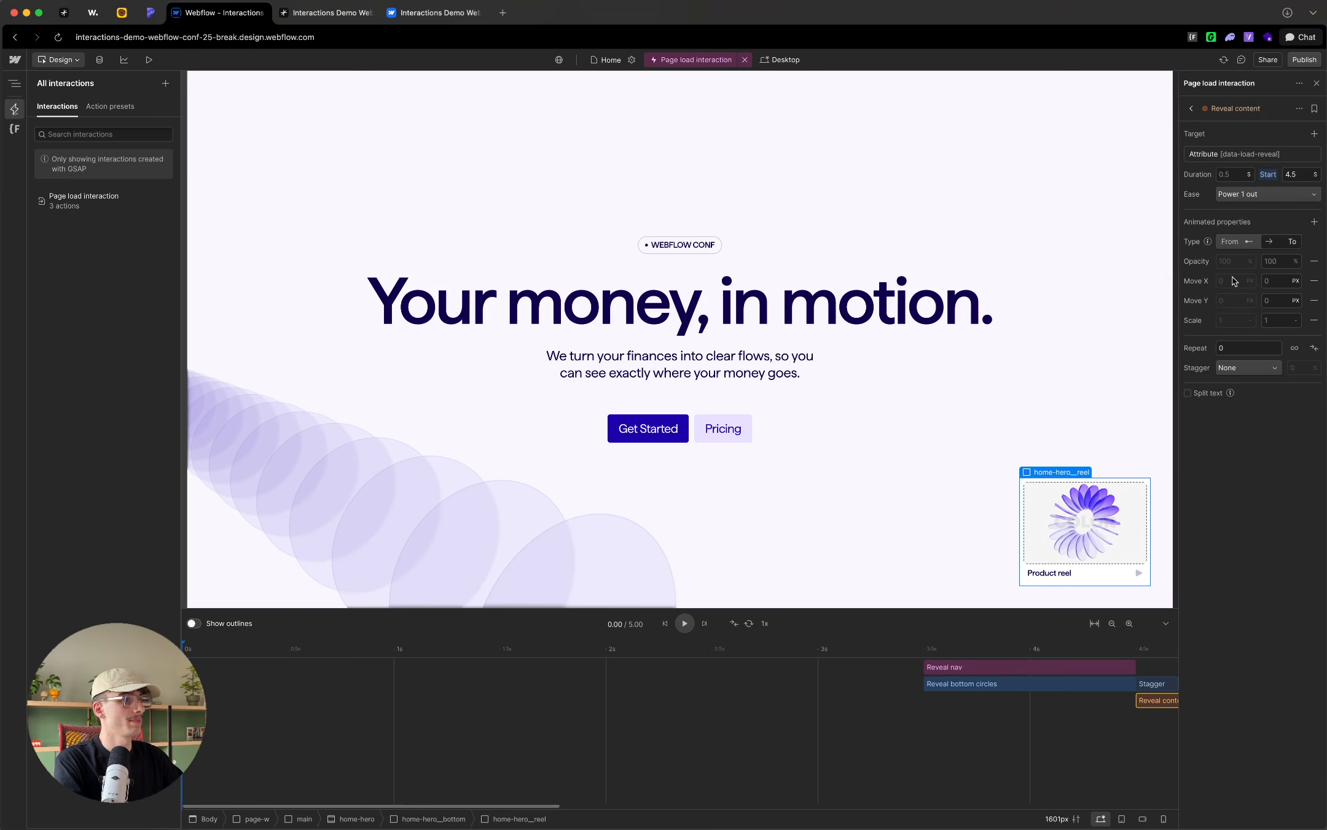
Step: Start Reveal content at 3.5 seconds, aligned with the other actions, and set its duration to 1 second
mouse_move(1155, 700)
mouse_down()
mouse_move(957, 701)
mouse_move(1138, 701)
mouse_up()
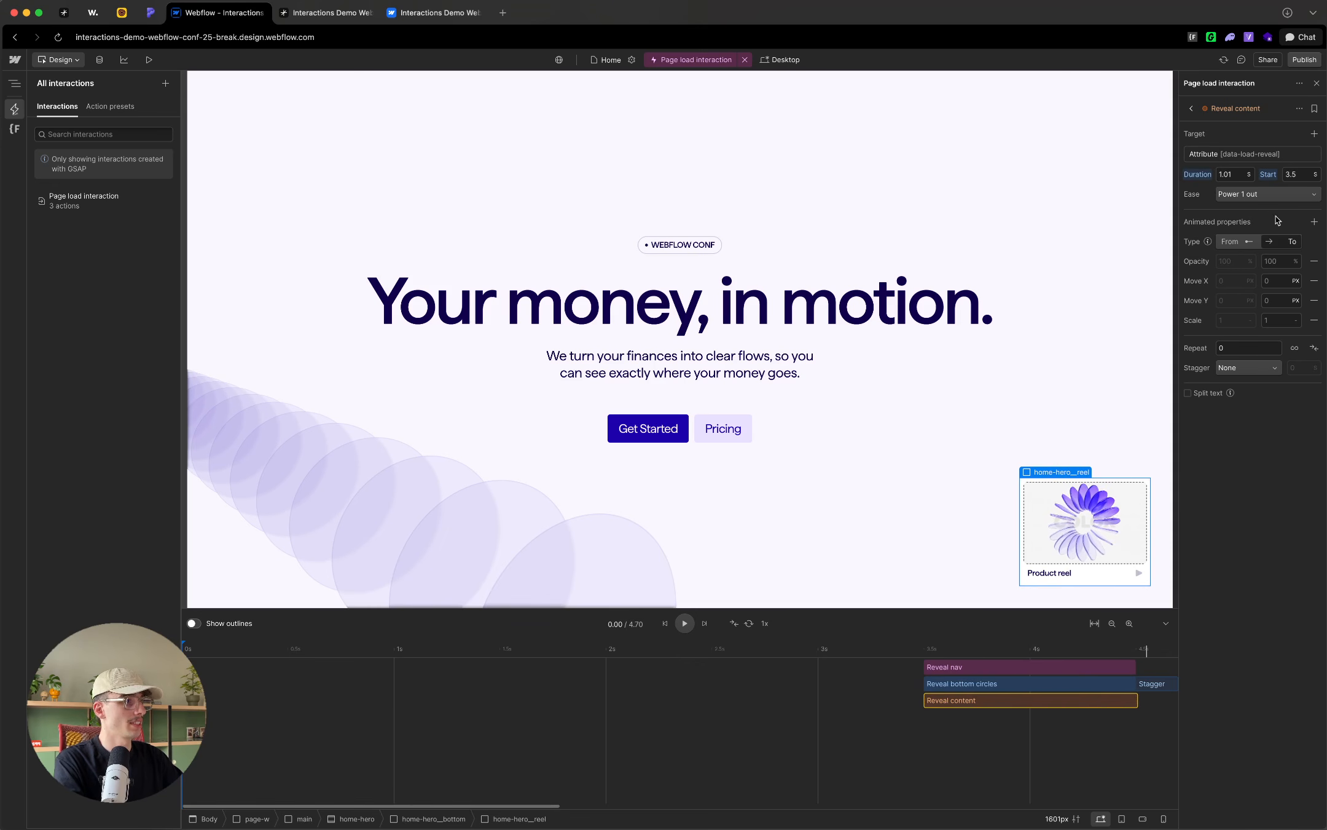
click(1232, 175)
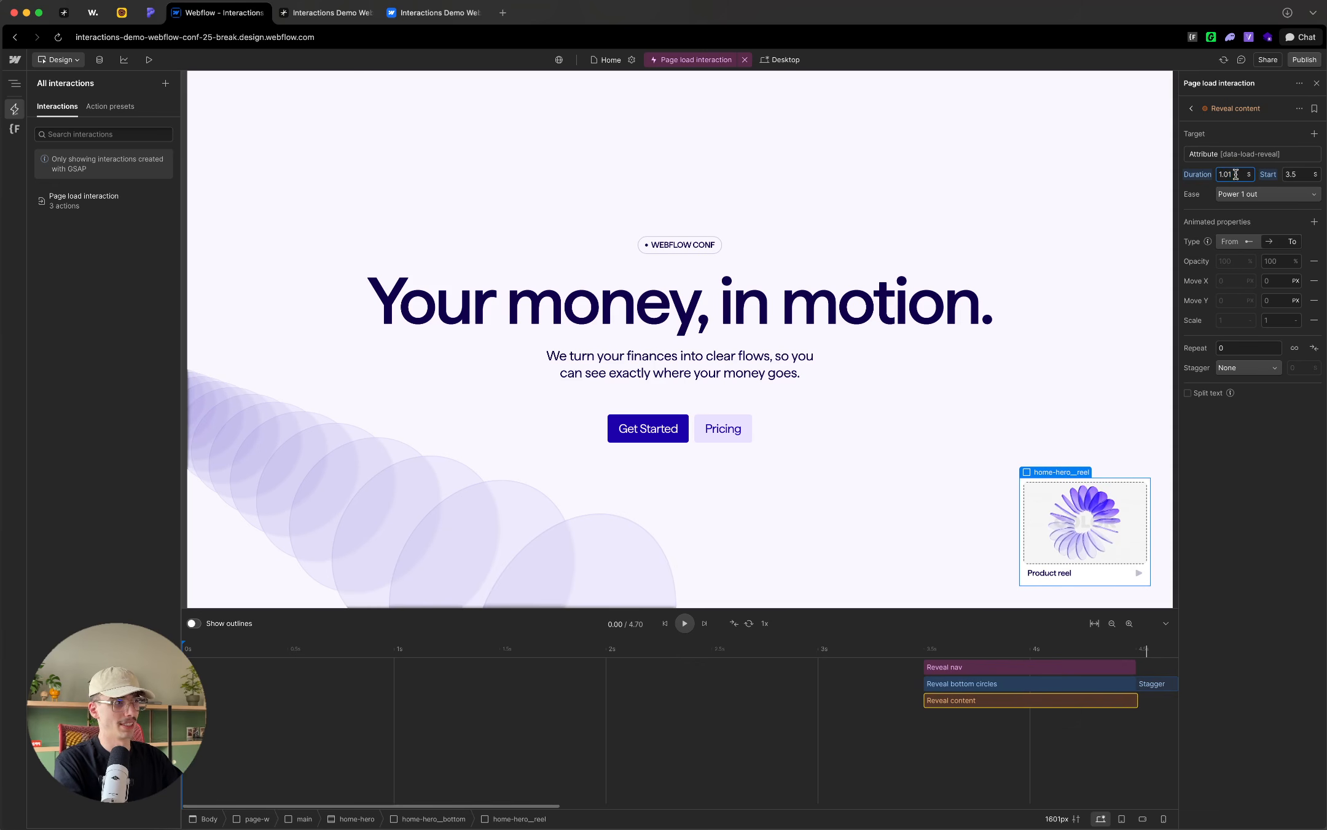
key(BackSpace)
key(BackSpace)
key(BackSpace)
click(1210, 192)
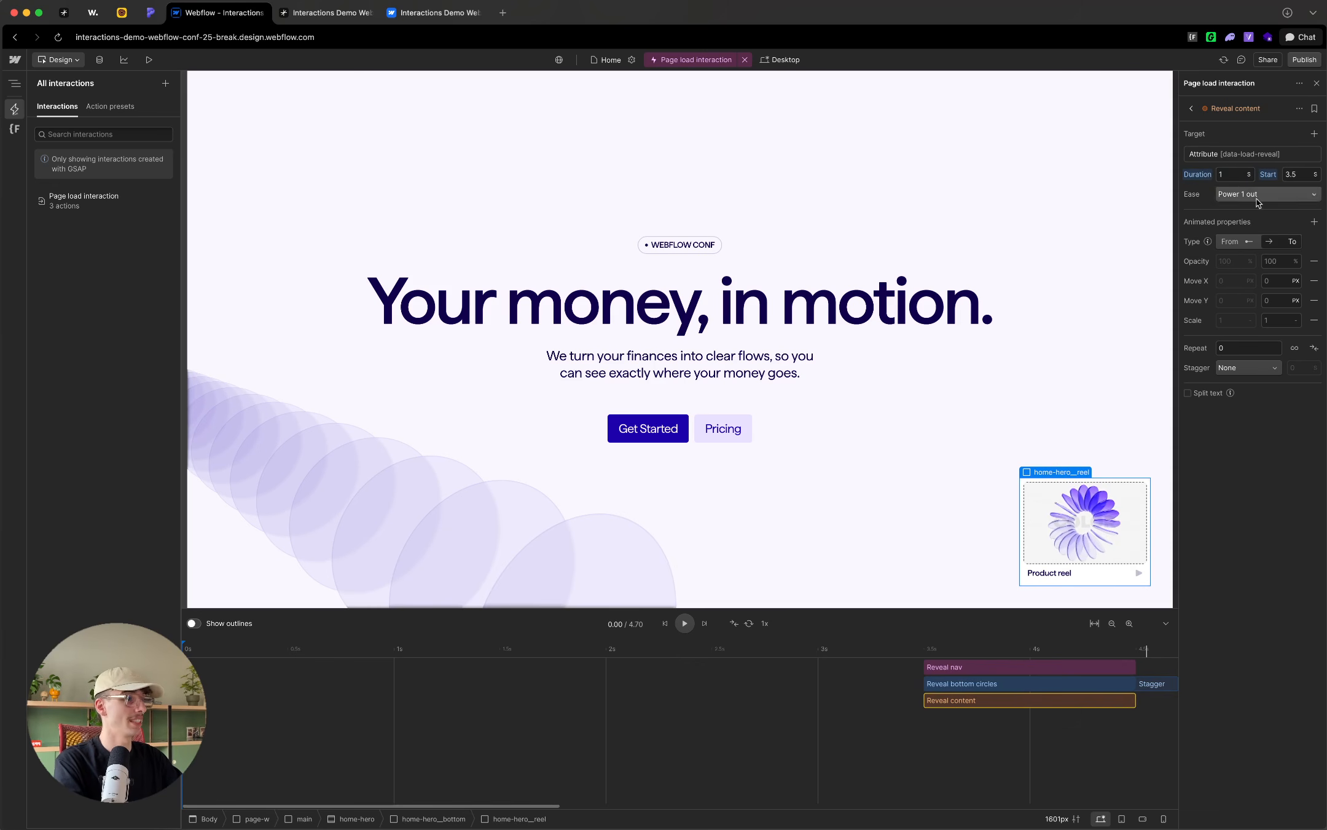
Step: Set the Reveal content ease to Expo out and its duration to 0.8 seconds
click(1270, 191)
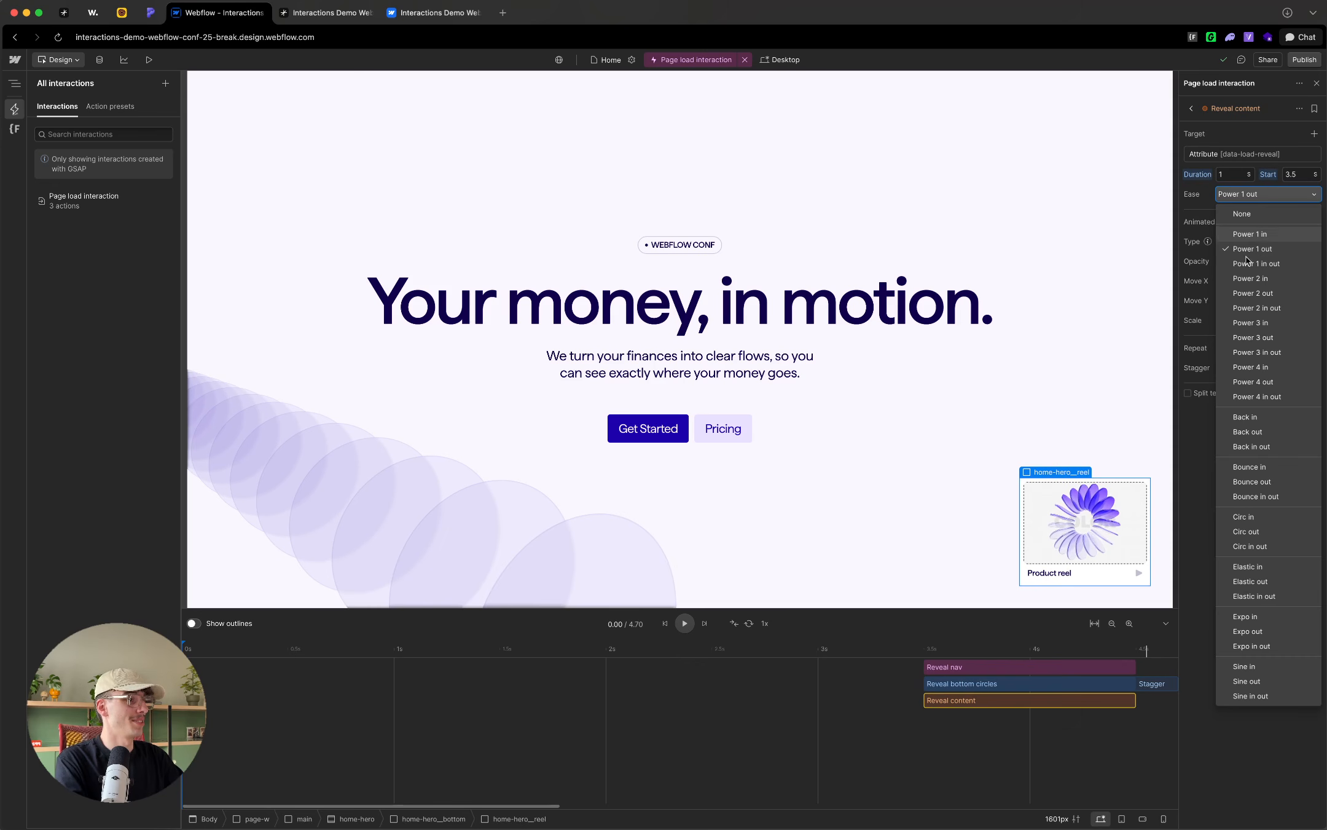
click(1244, 631)
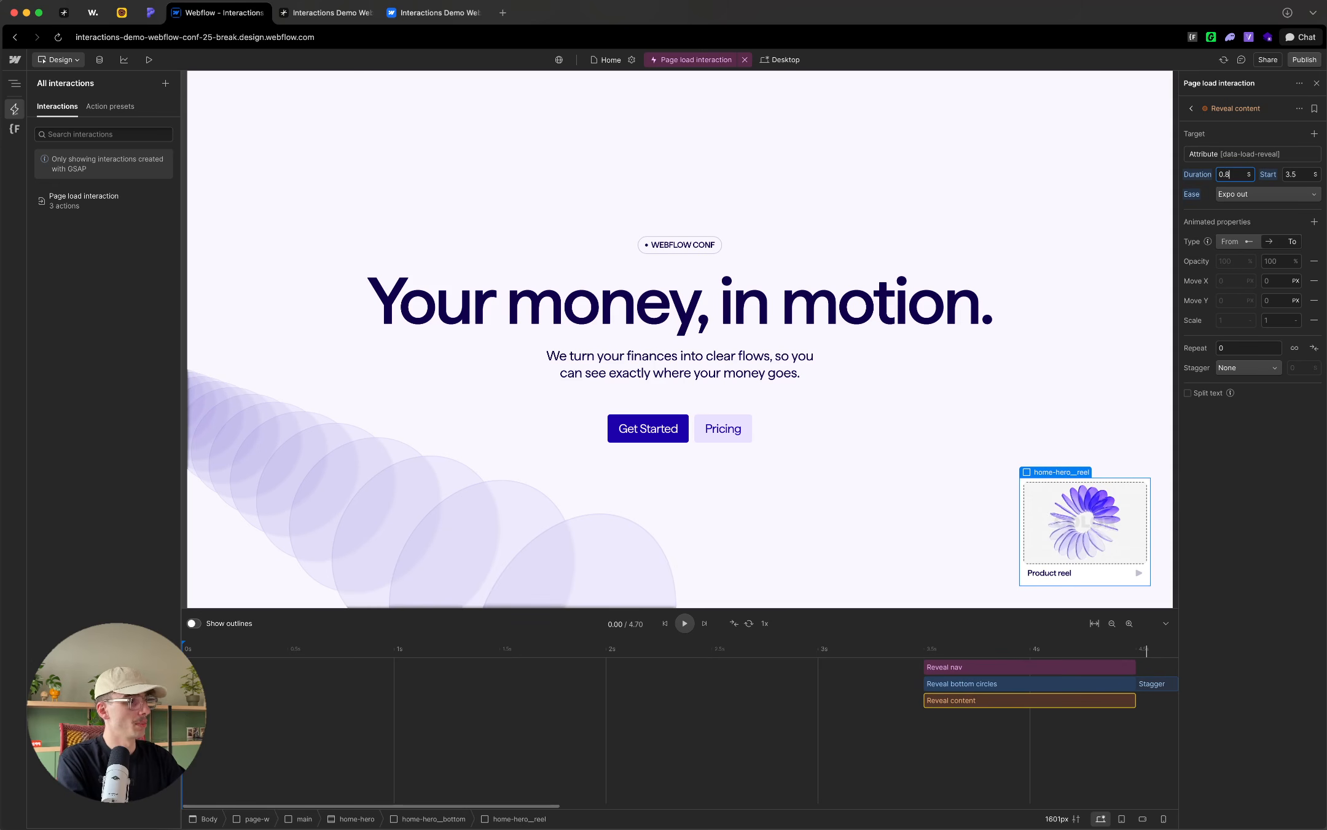
Step: Try an offset-time stagger of 0.1 seconds on the Reveal content action
click(1248, 367)
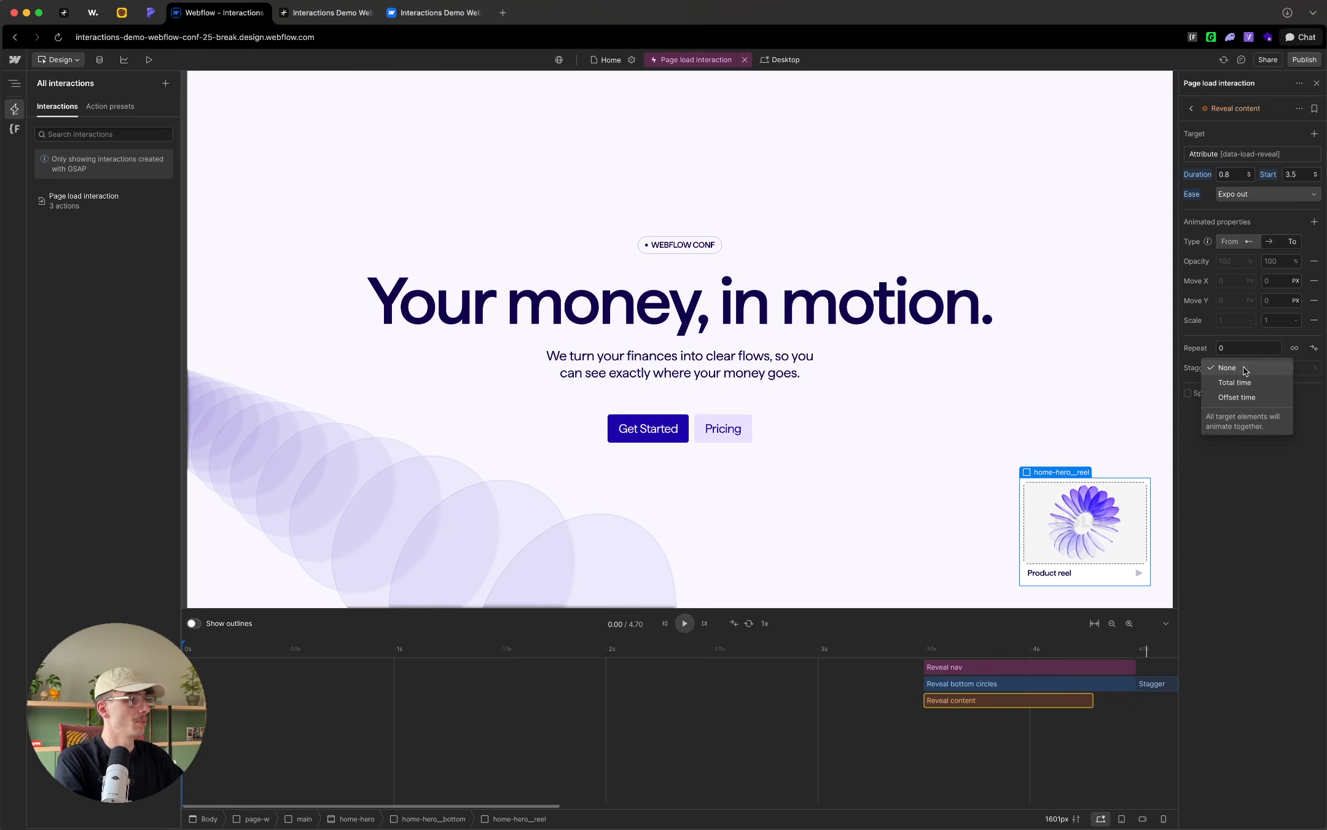
click(1238, 397)
click(1297, 369)
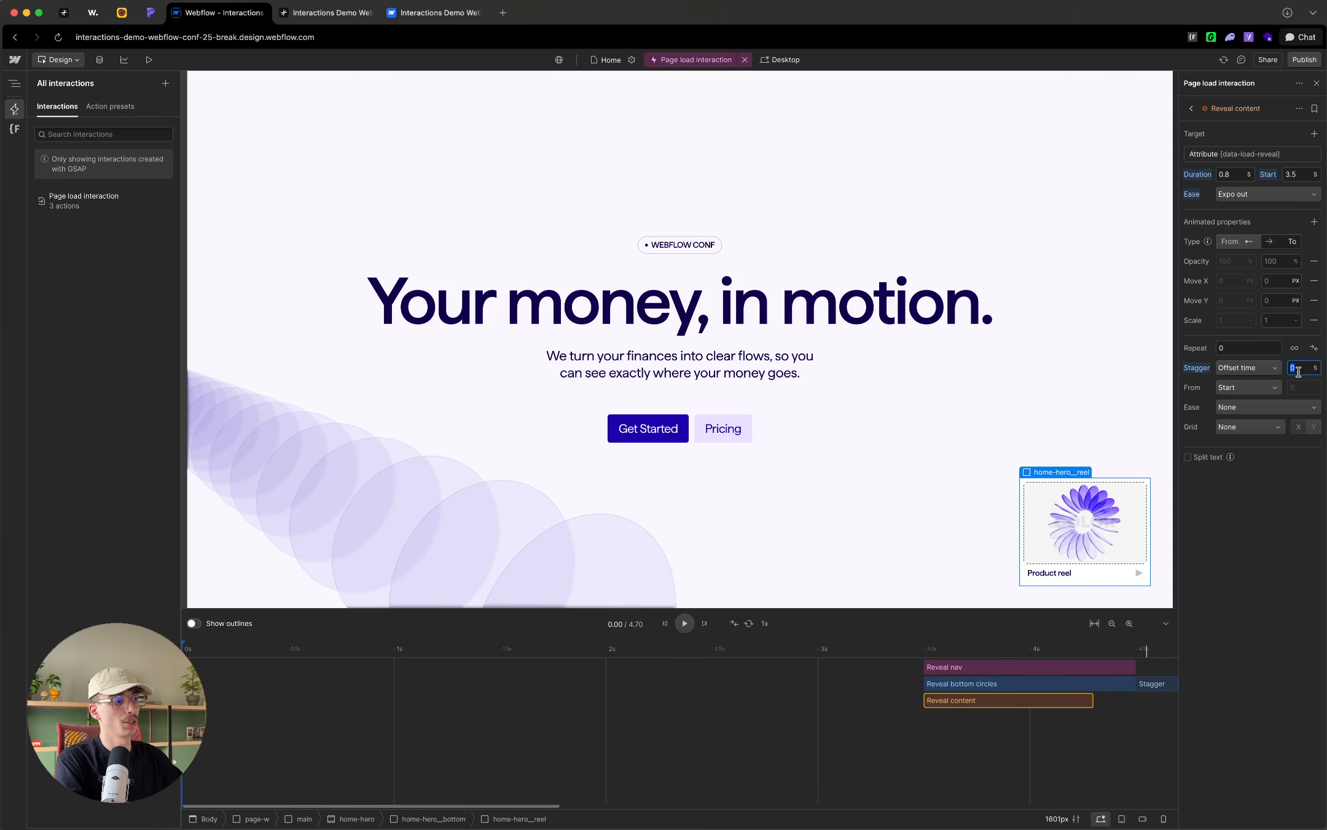
text(0.1)
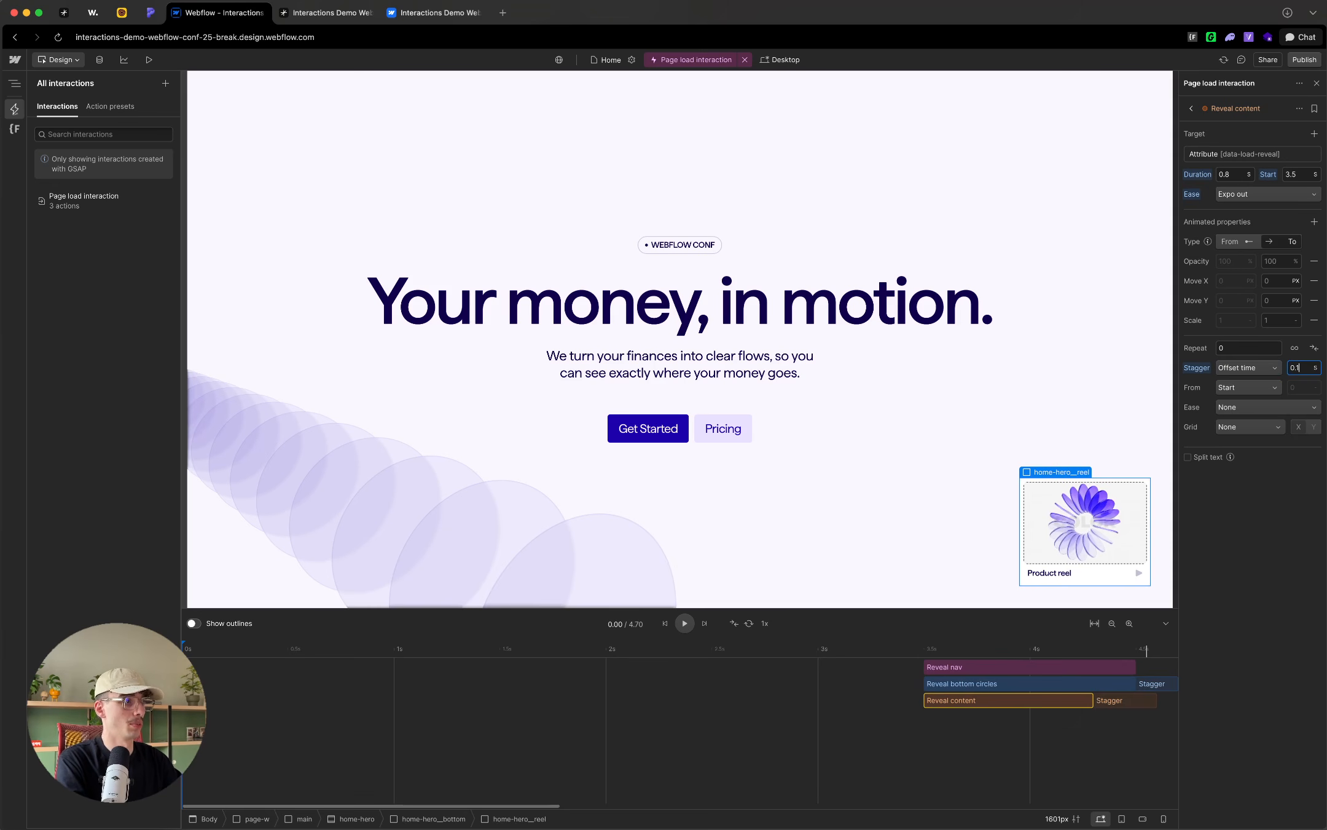
Step: Switch the Reveal content stagger to total time and set it to 0.5 seconds
click(1254, 368)
click(1265, 369)
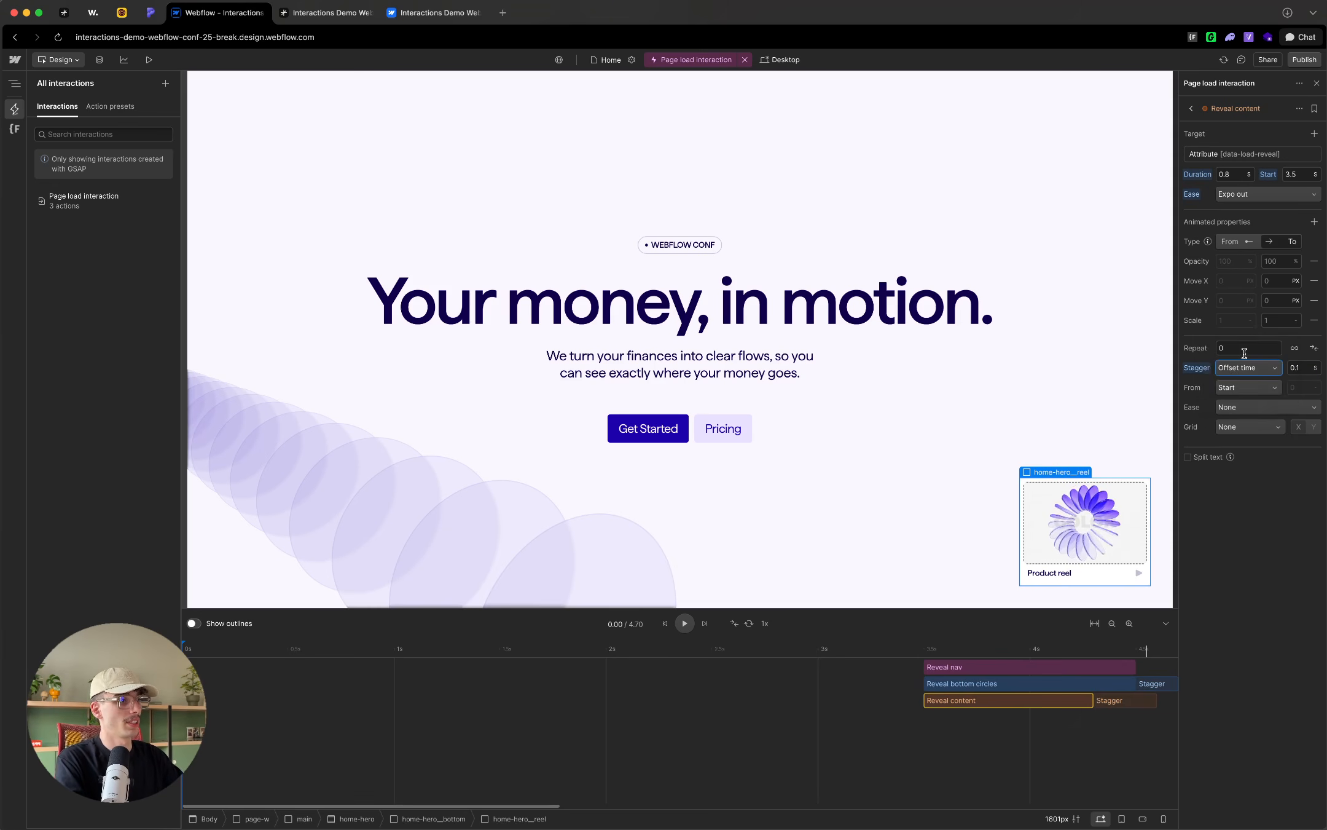
click(1302, 370)
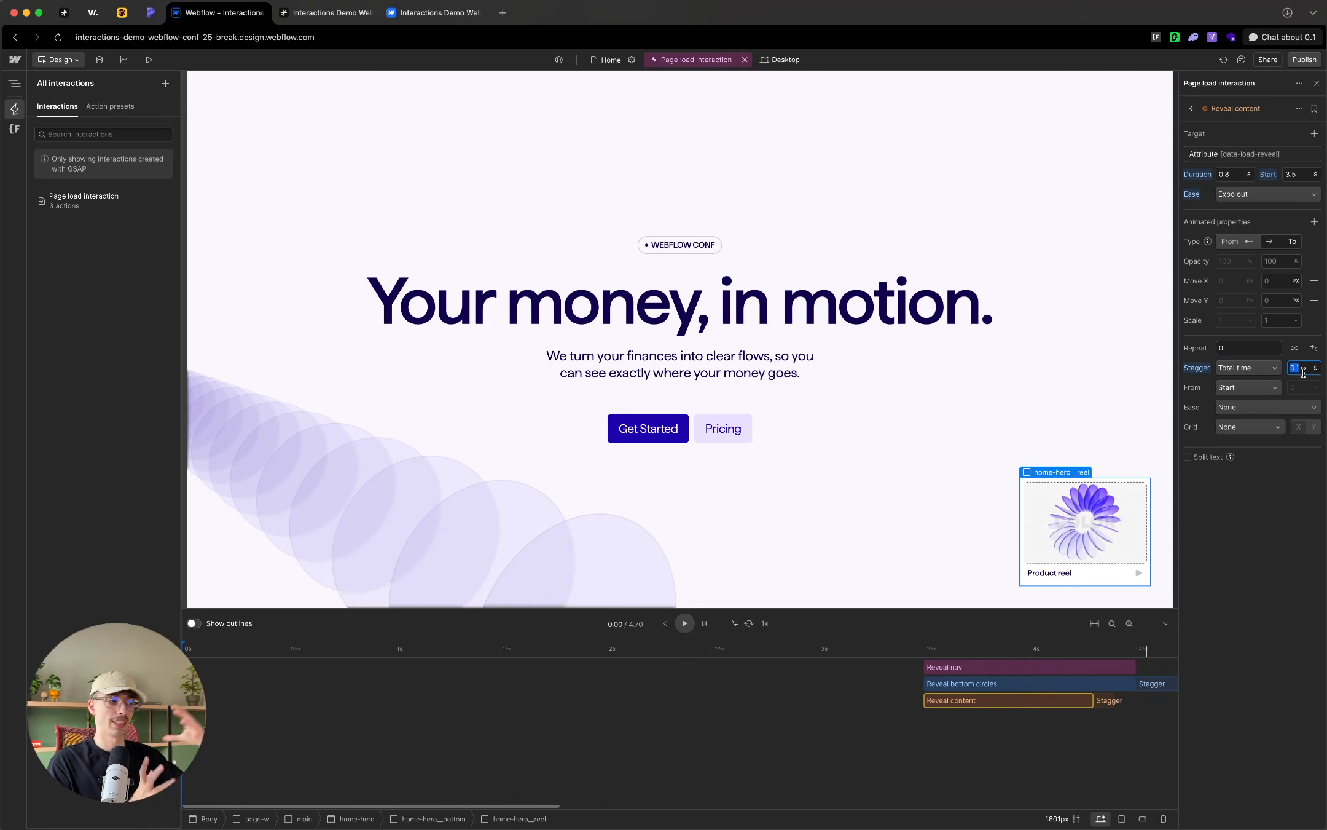
text(0.5)
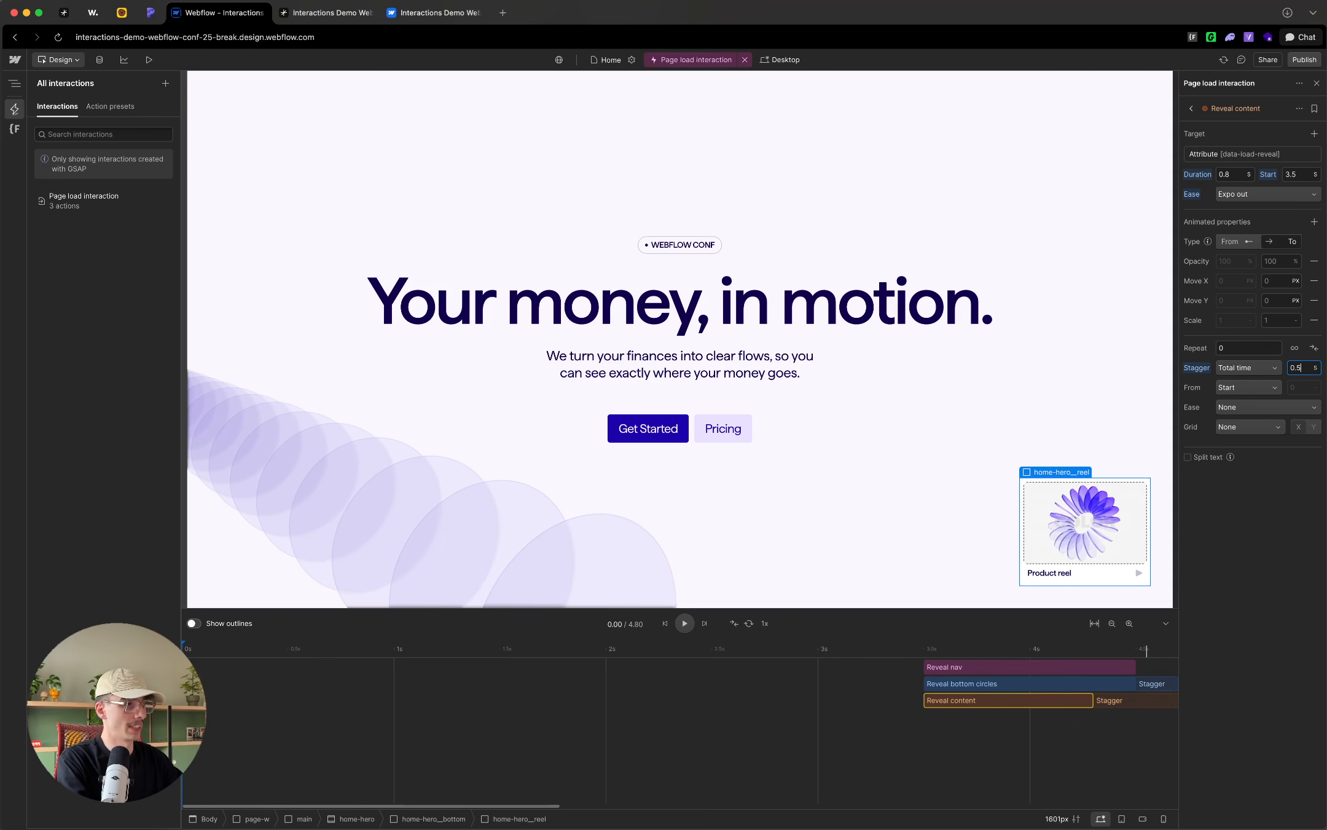
click(1257, 499)
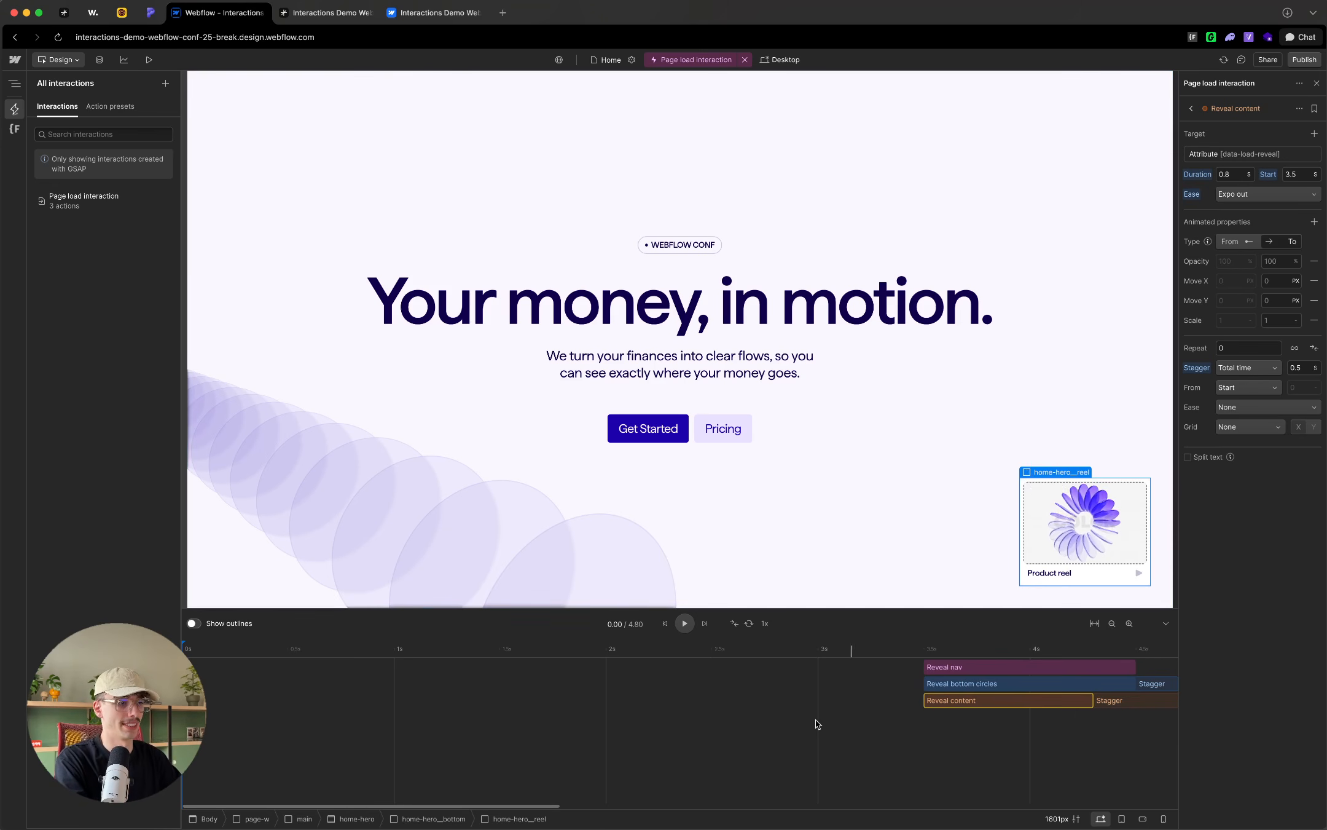
Step: Change the Reveal content animation type to From and remove its Opacity, Move X and Scale properties
click(903, 648)
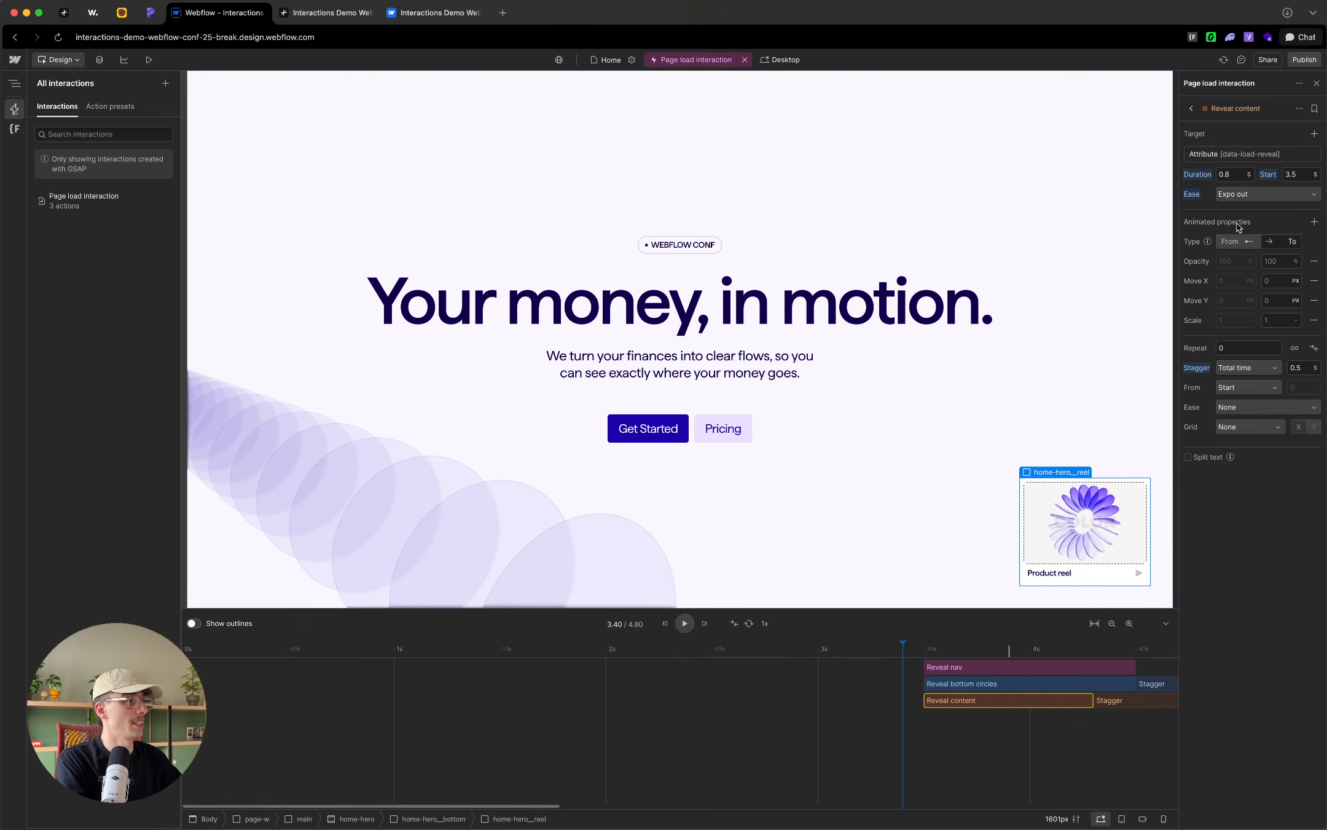
click(1231, 240)
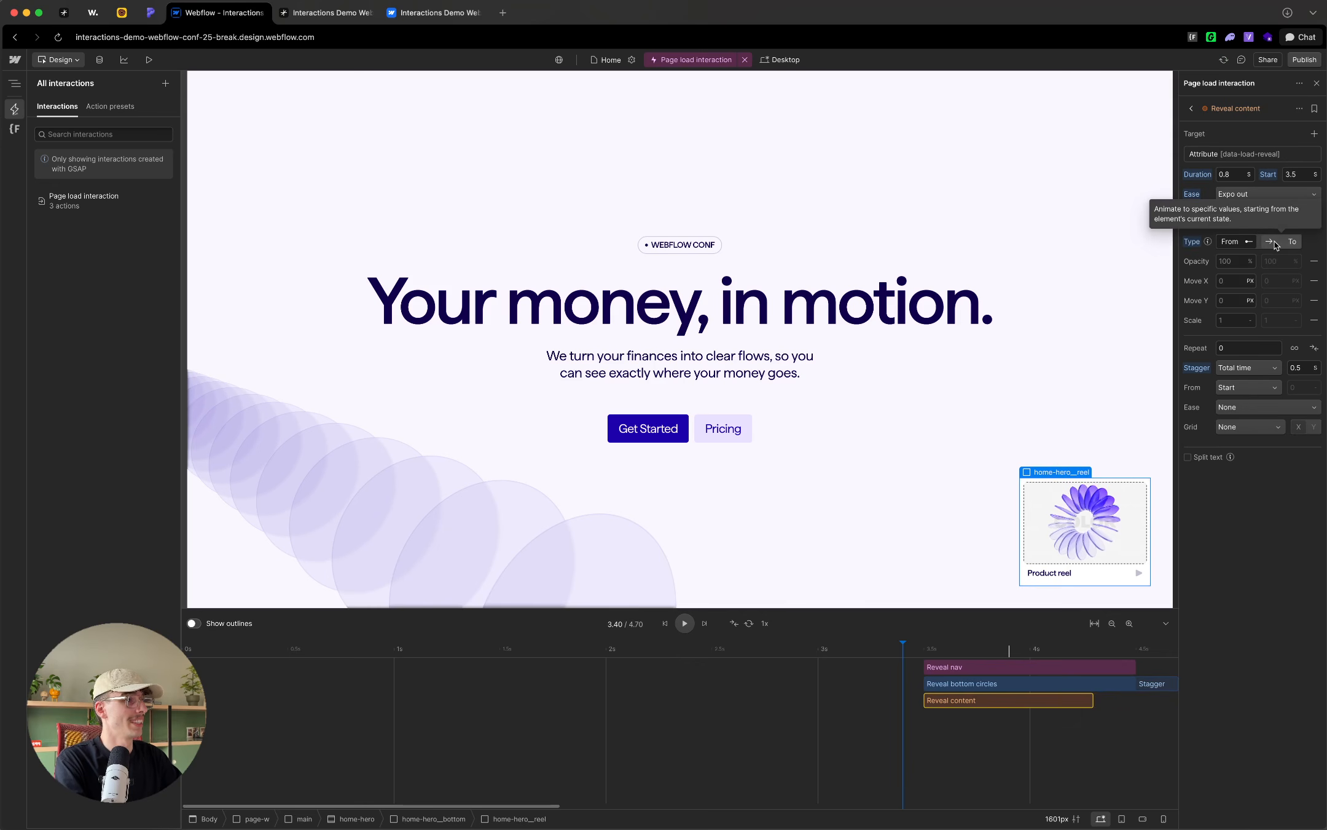
click(1314, 280)
click(1314, 261)
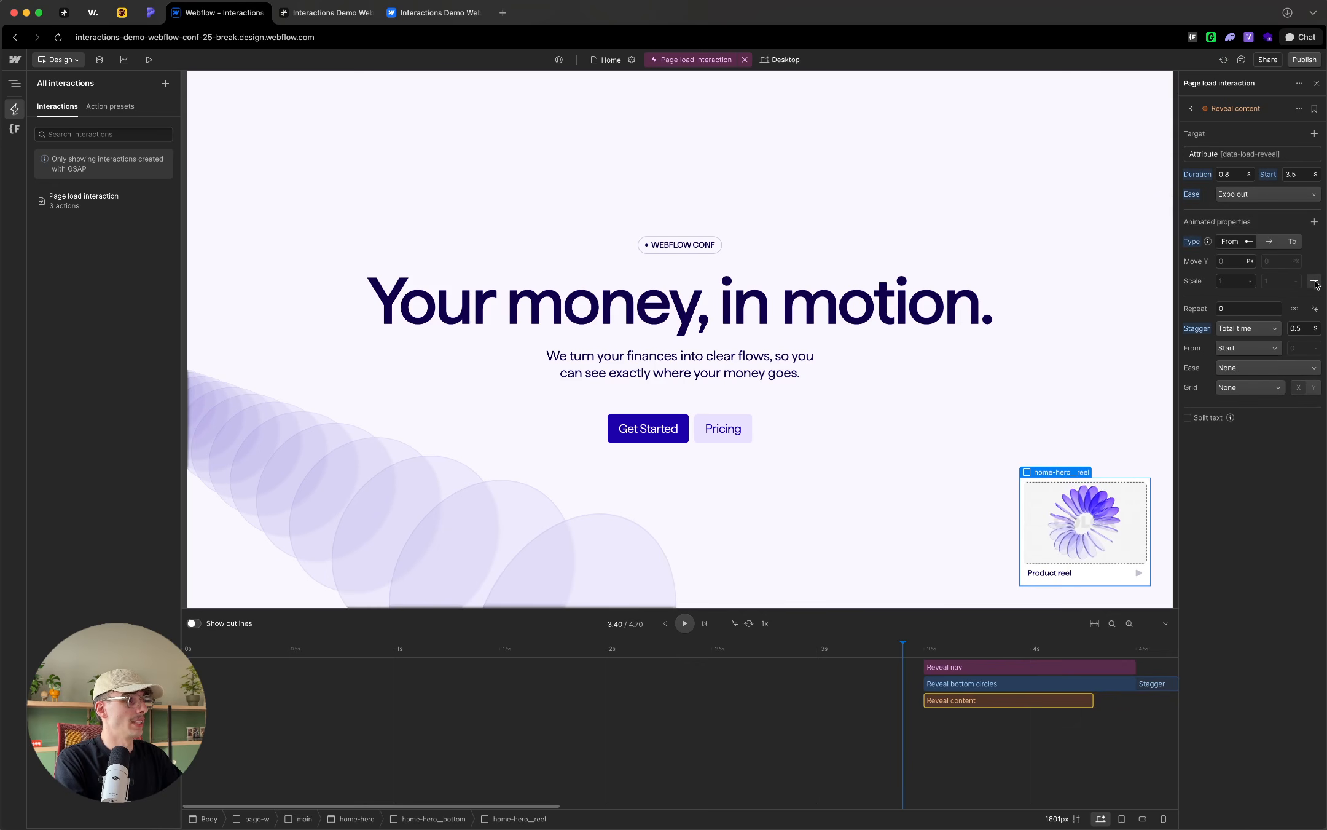
click(1314, 281)
Step: Add Opacity to Reveal content with a starting value of 0% and set Move Y to 3 em
click(1315, 222)
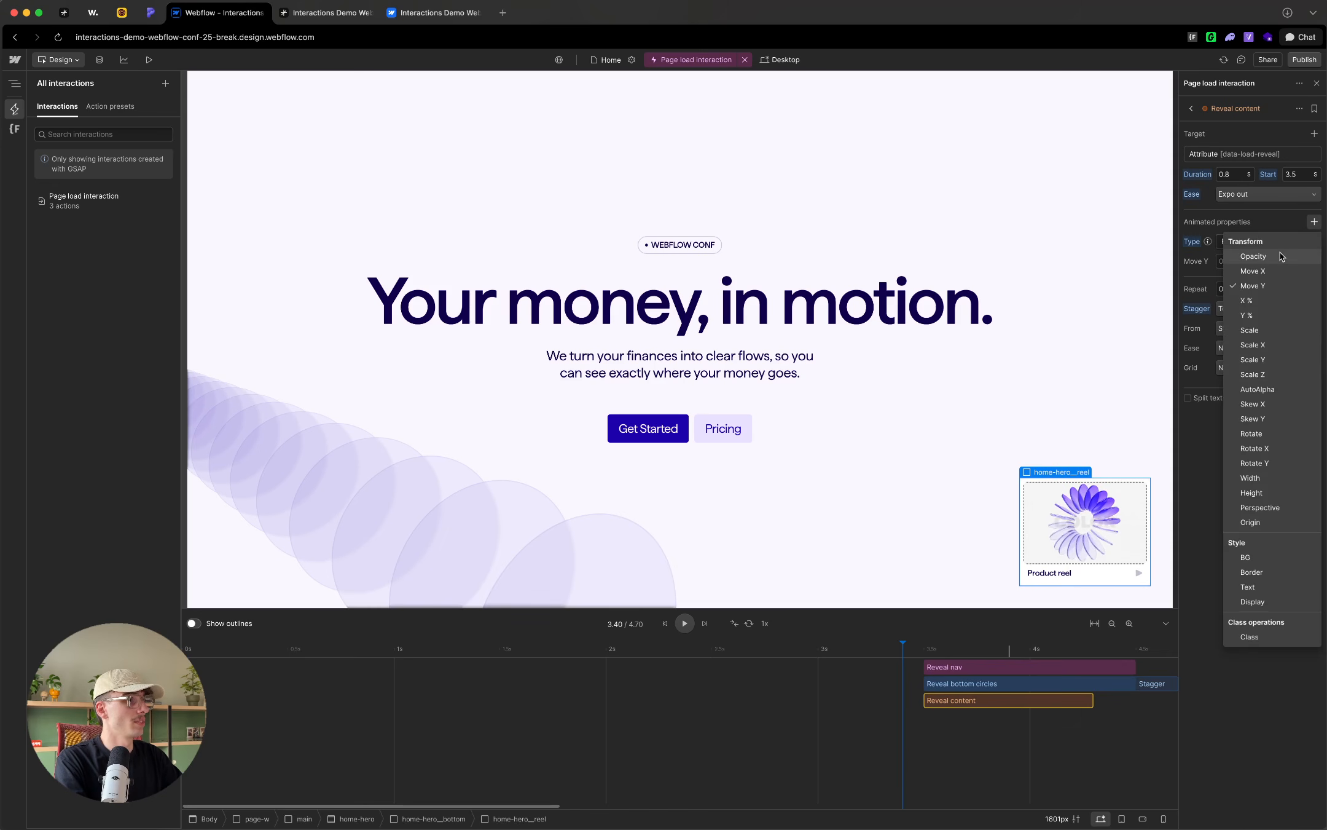
click(1253, 256)
text(0)
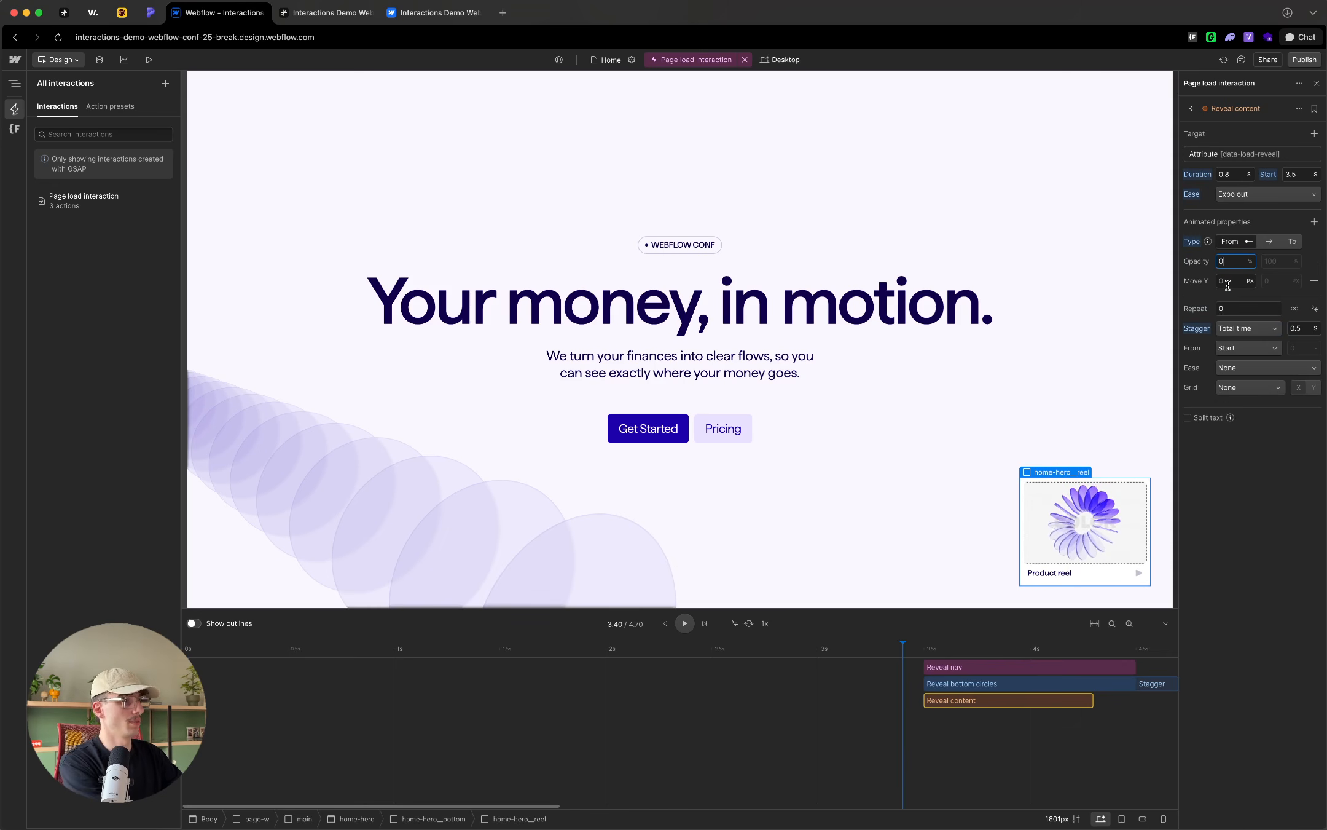
click(1229, 281)
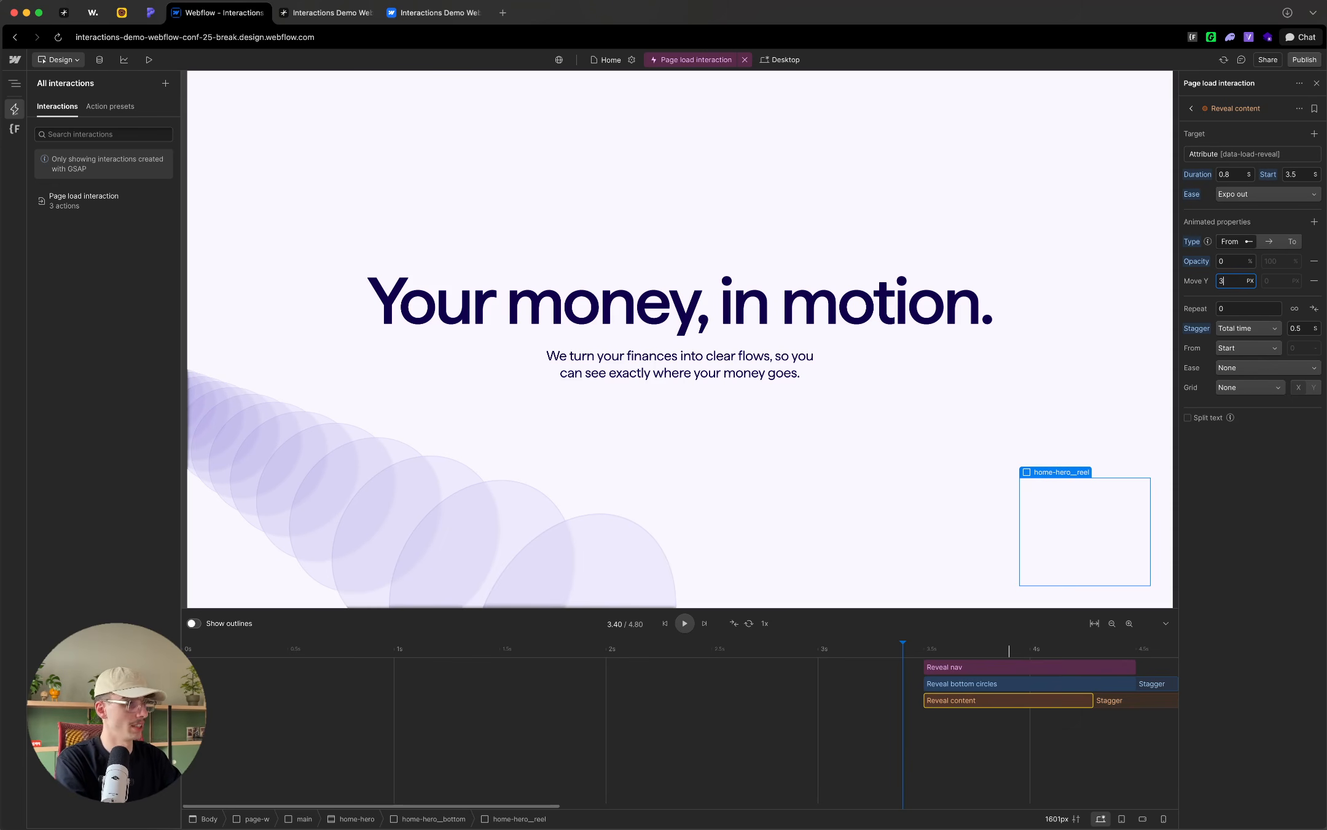
Step: Preview the staggered reveal by playing and scrubbing the timeline around the 3.5-second start of the actions
click(892, 653)
click(685, 623)
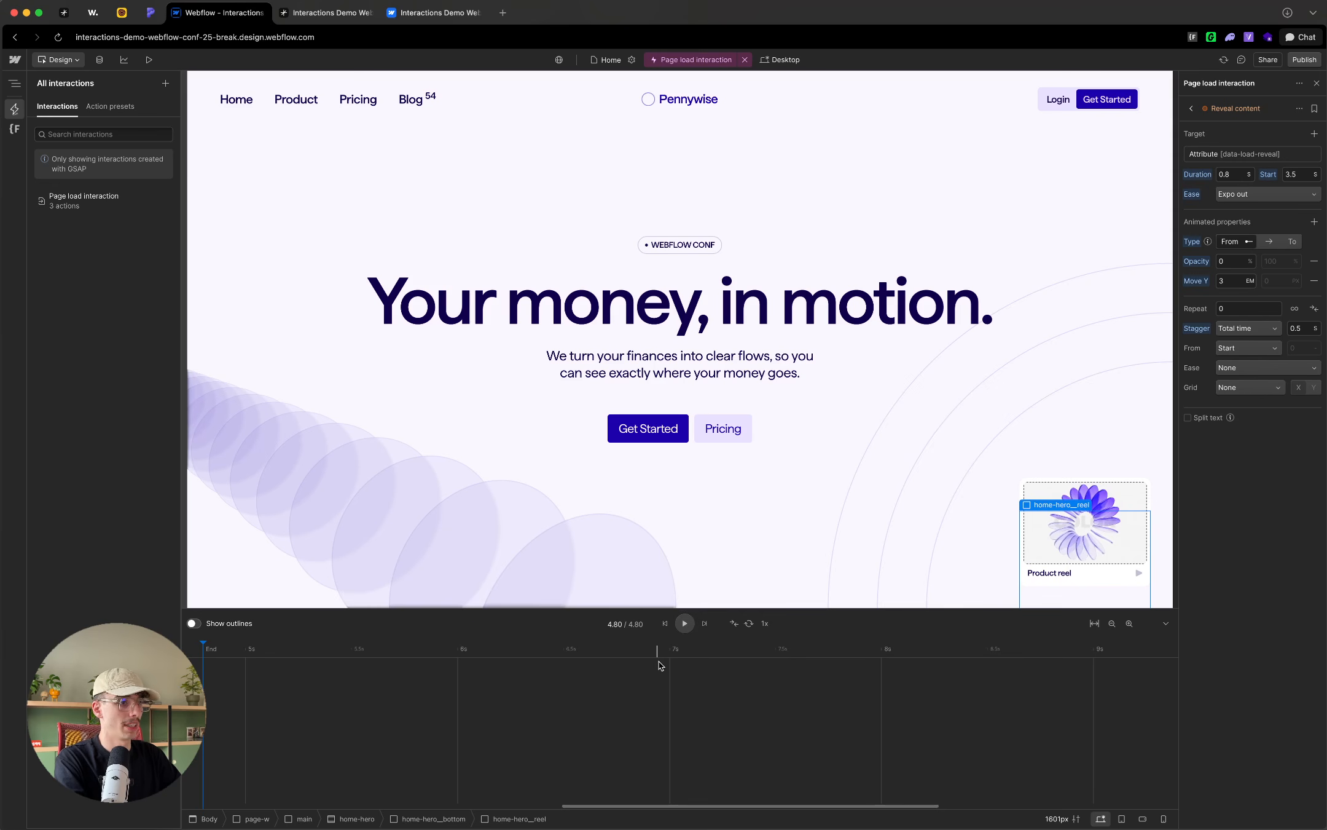
scroll(663, 667, left, 10)
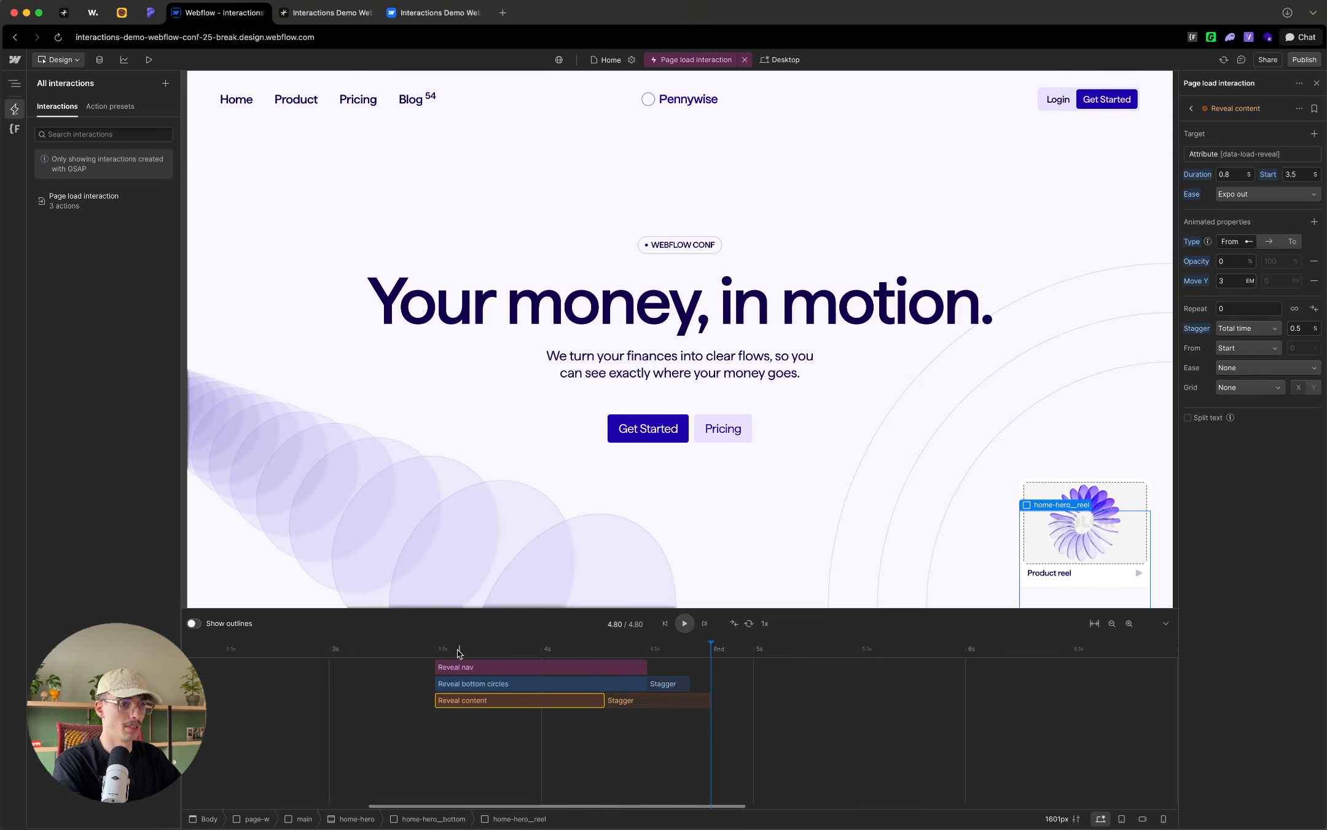
click(408, 649)
key(space)
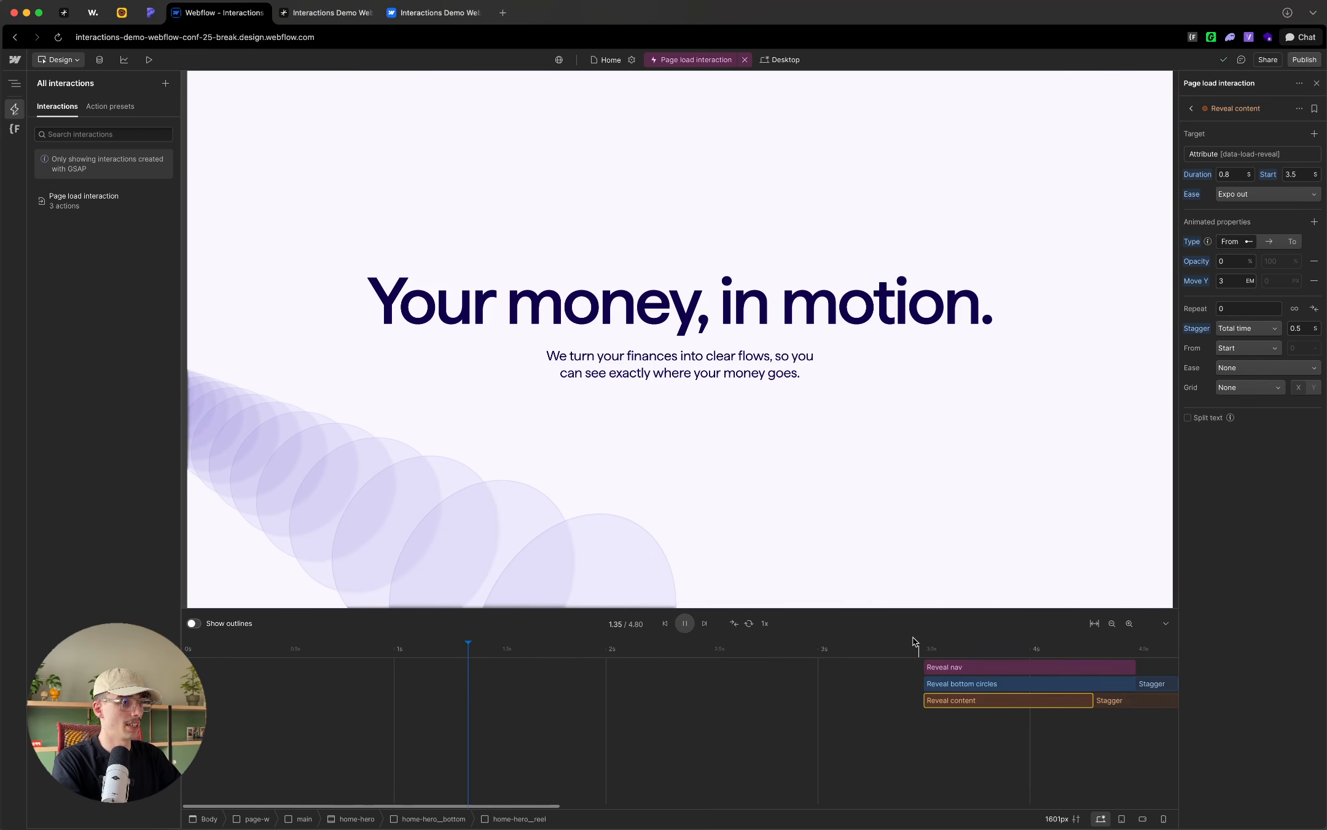
click(917, 649)
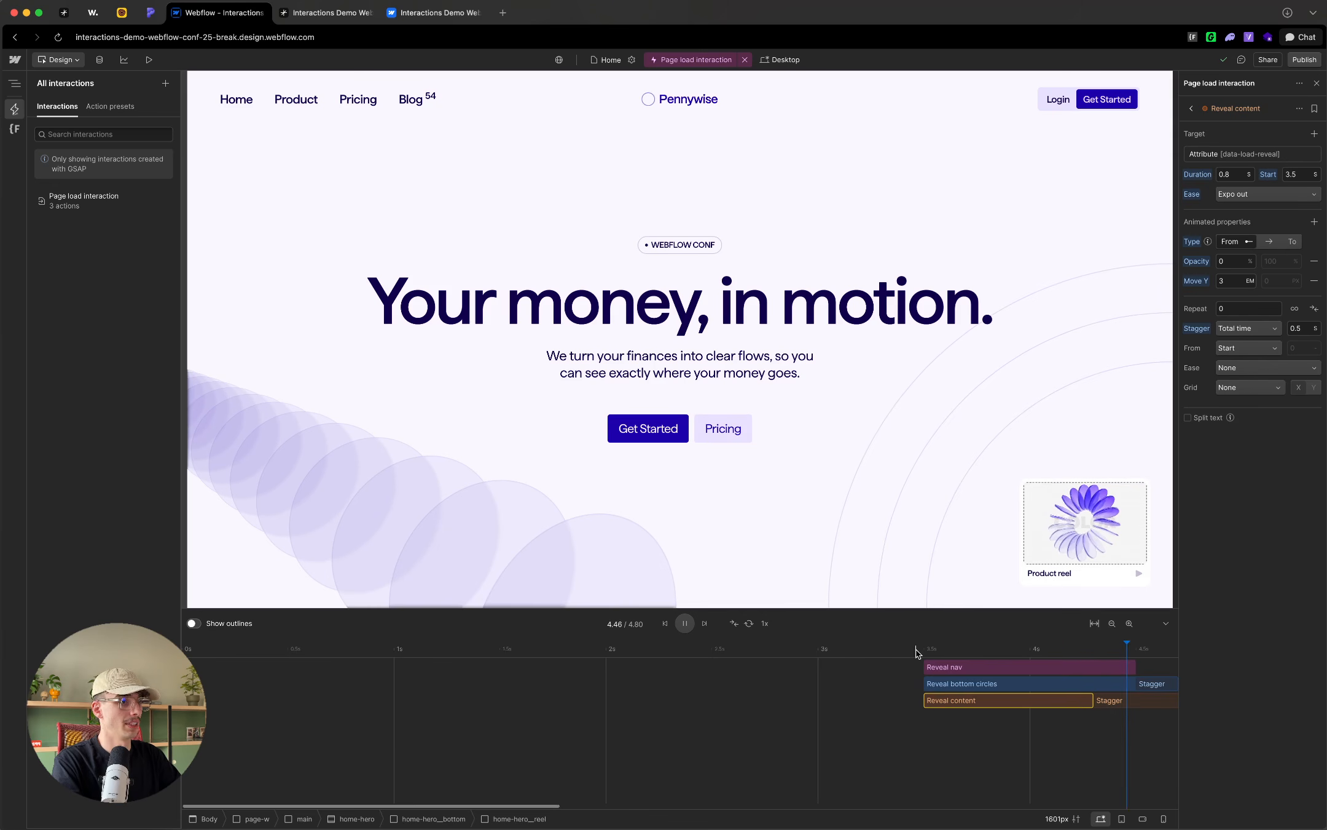
click(905, 650)
scroll(579, 693, left, 10)
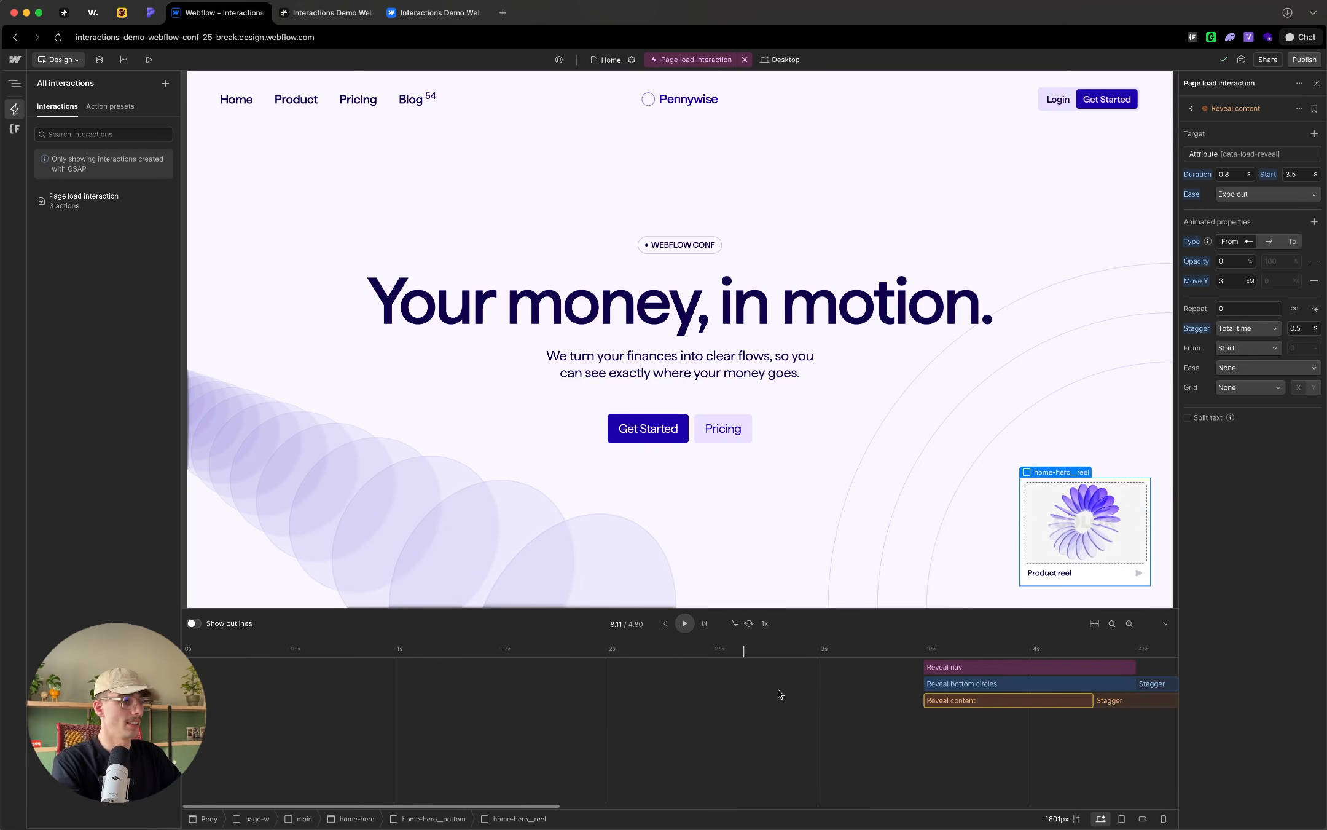
click(920, 730)
drag(923, 649, 894, 646)
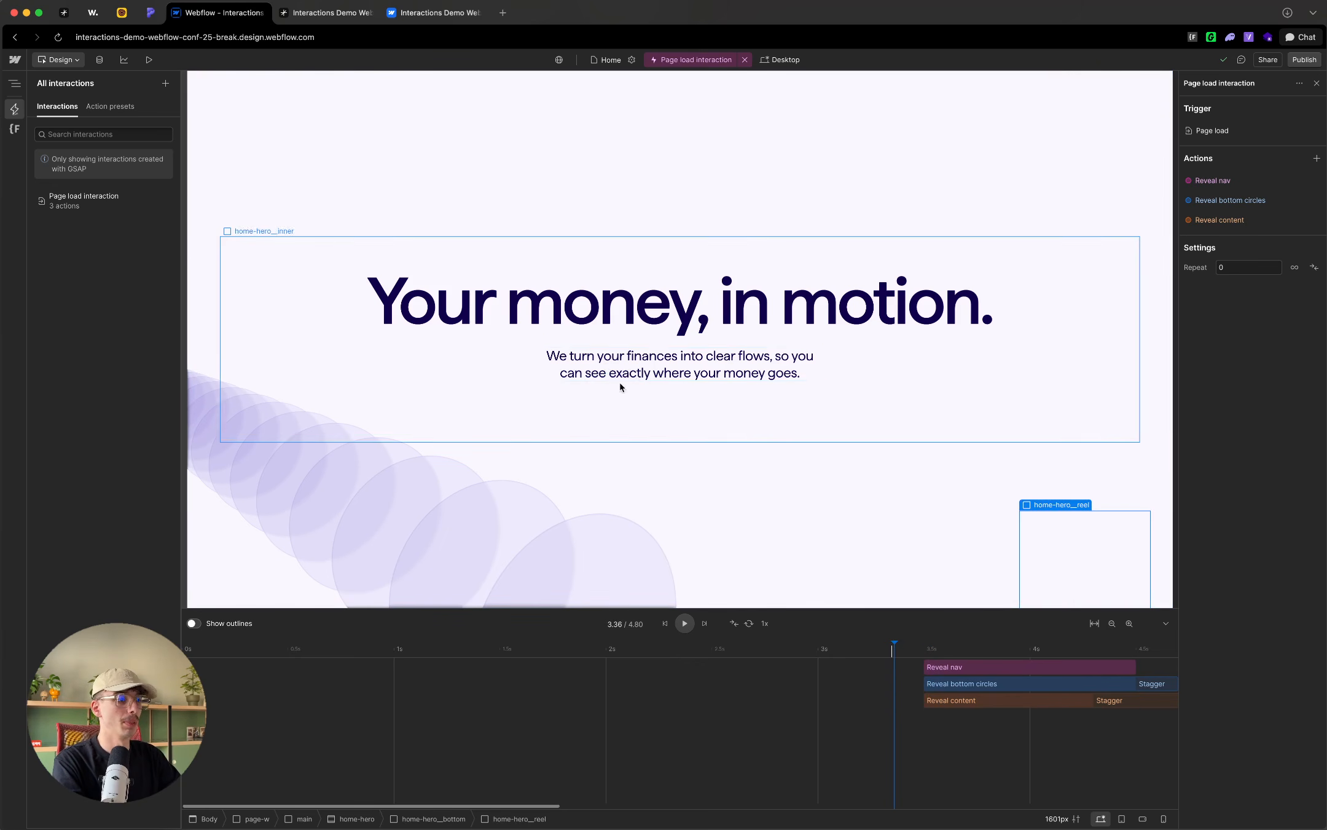
Step: Add a custom action for the hero's p-l paragraph to the page load interaction and name it "Reveal paragraph"
key(z)
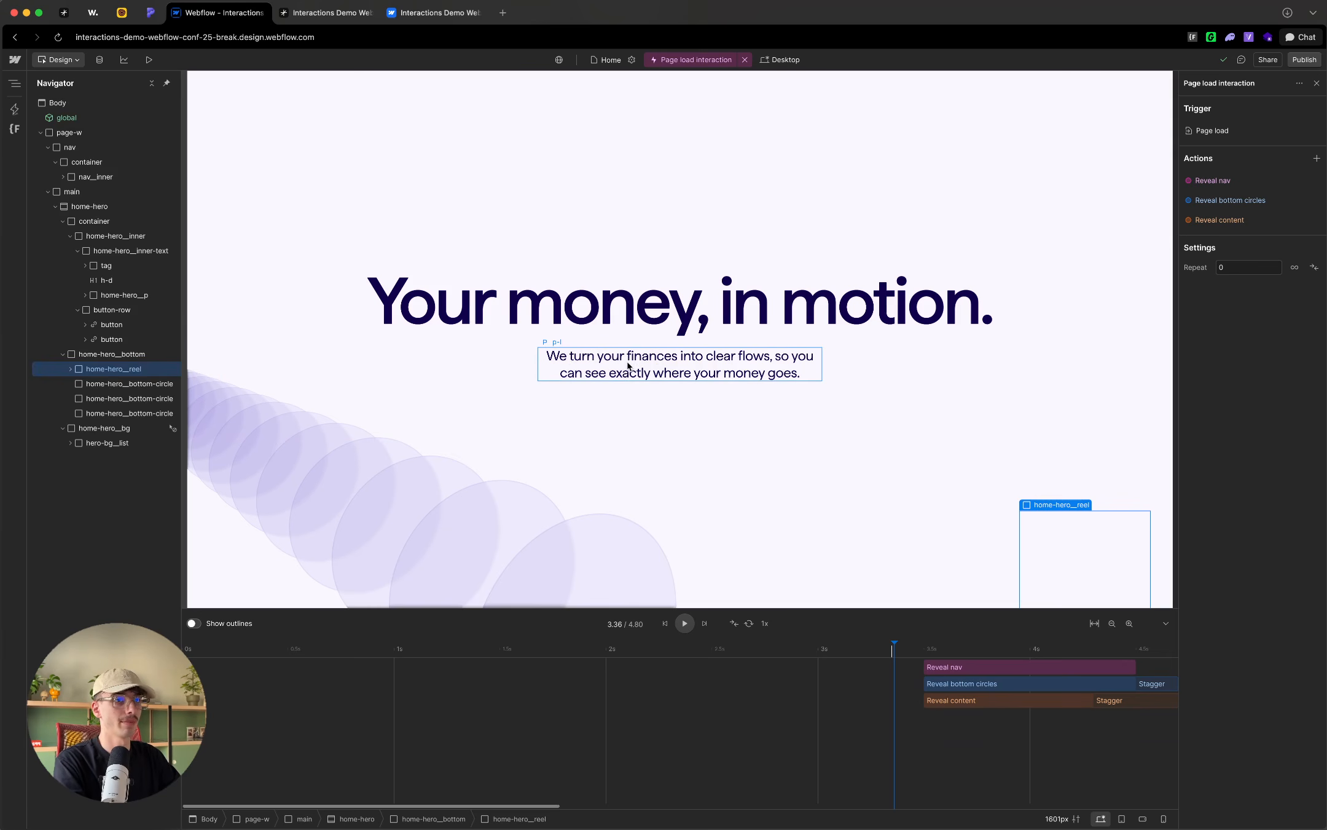
click(627, 363)
click(1316, 158)
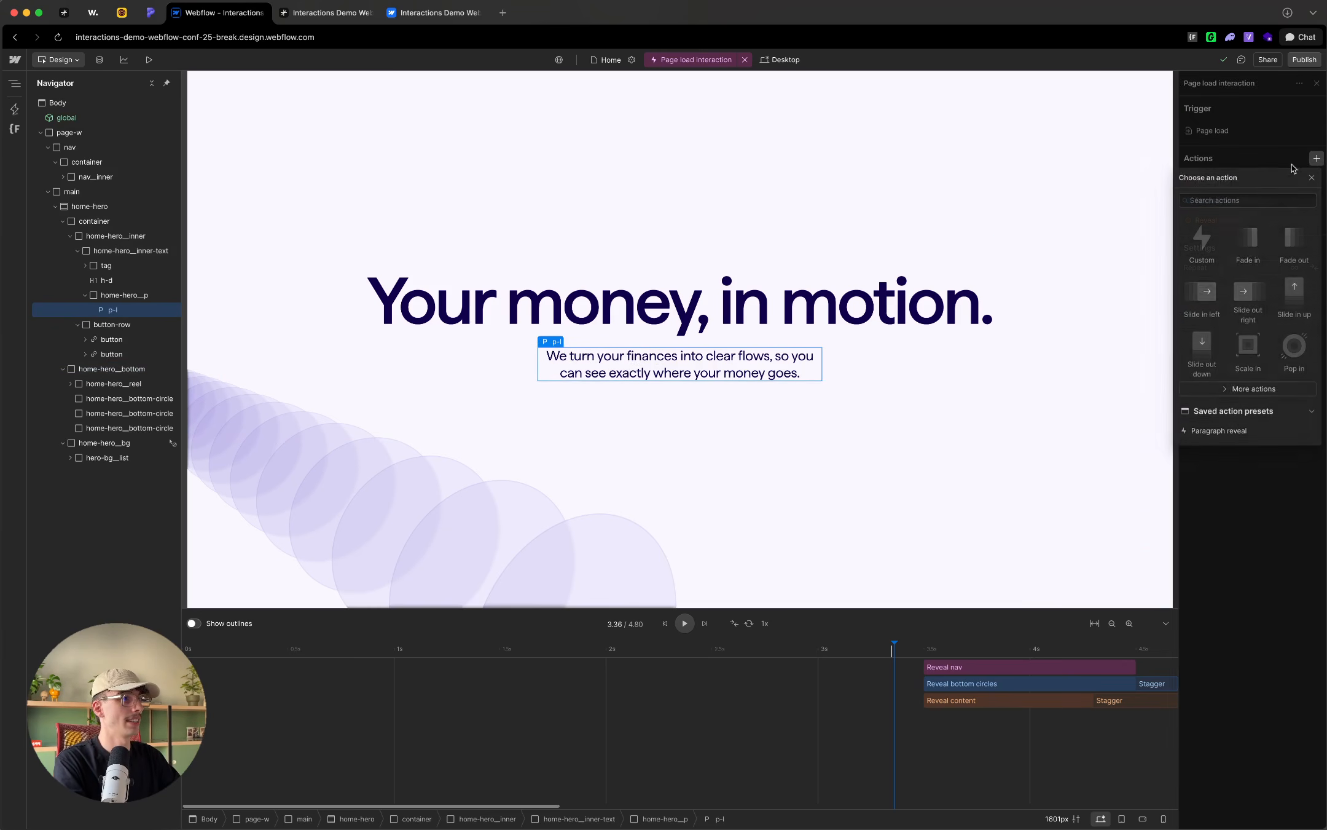
click(1203, 245)
click(1216, 157)
double_click(1229, 109)
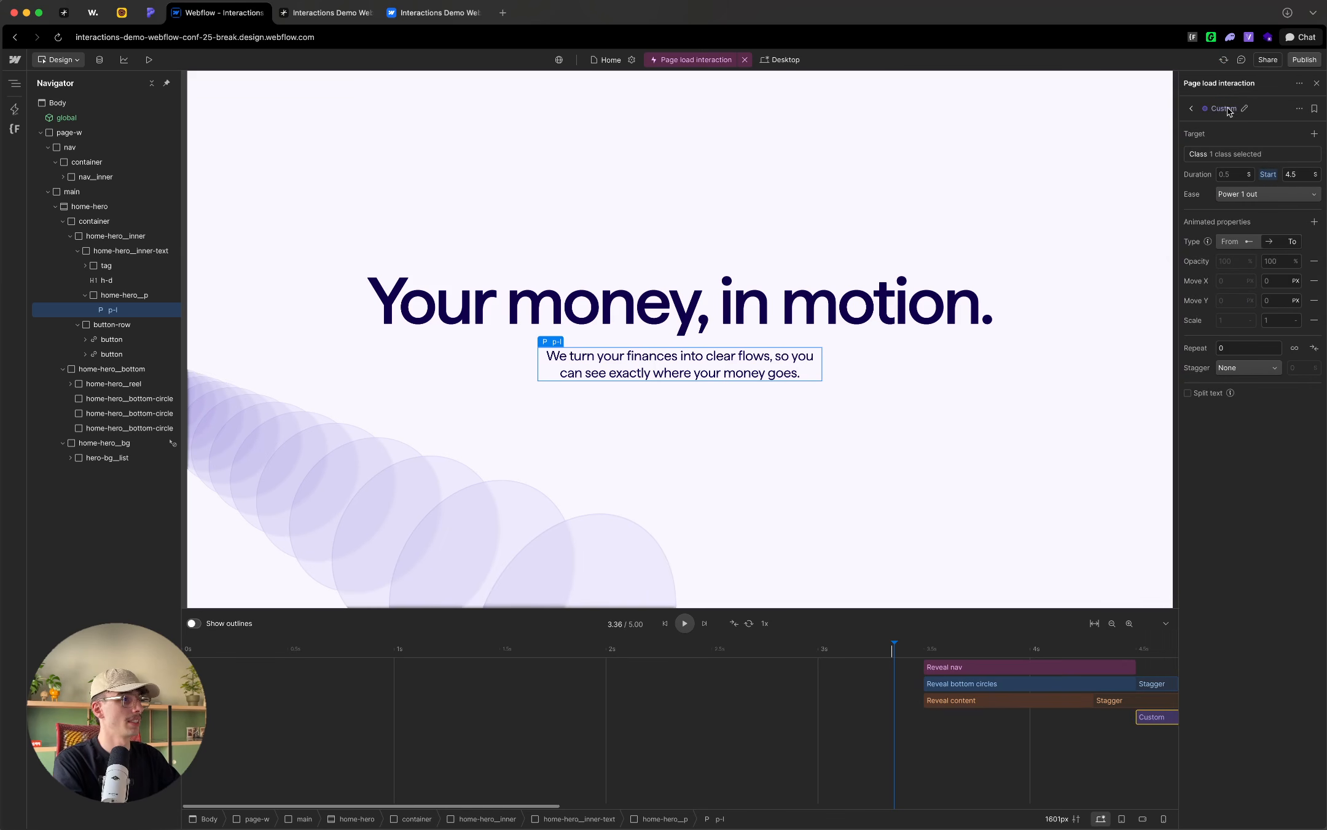
text(Reveal)
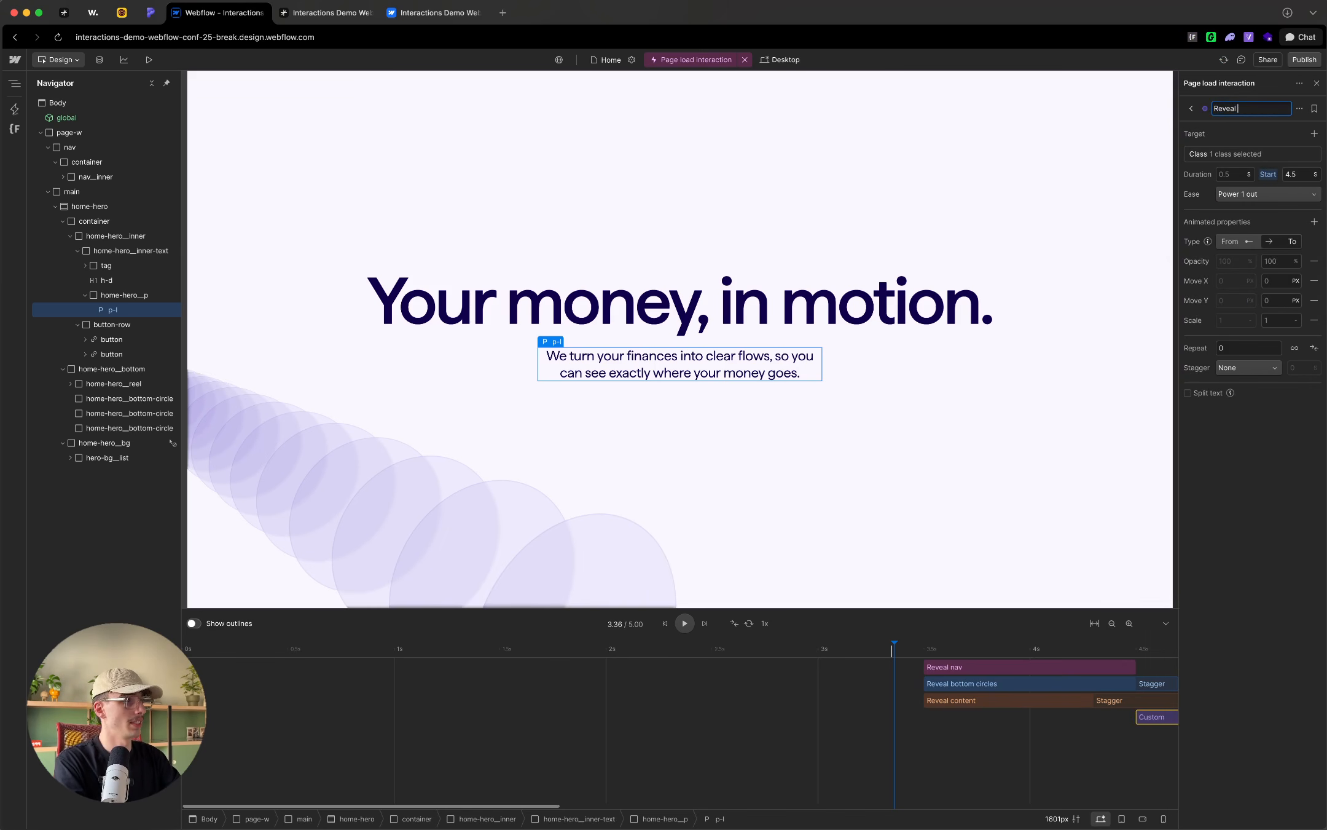
text( paragraph)
key(Return)
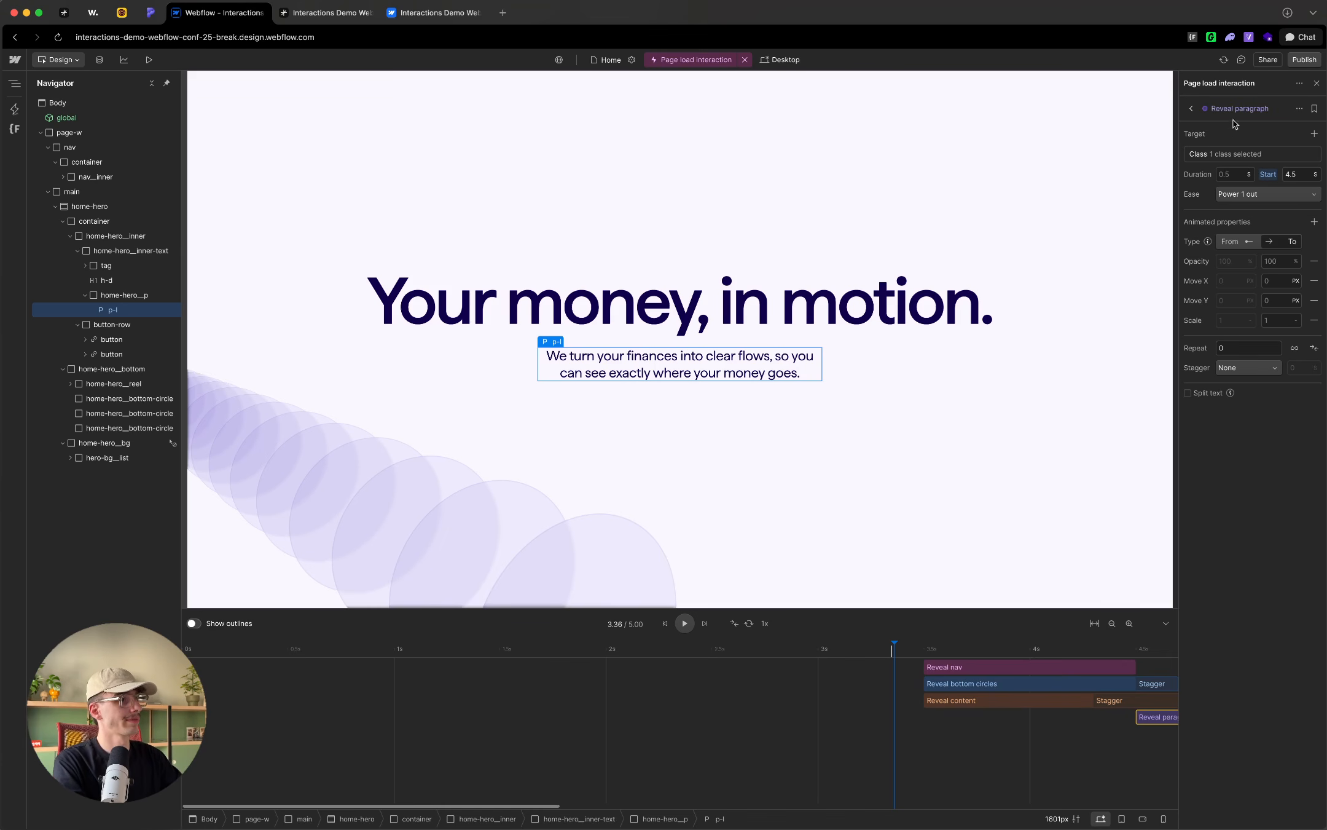
Step: Check the Reveal paragraph target settings and the custom attribute name on the hero's p-l paragraph
click(1226, 153)
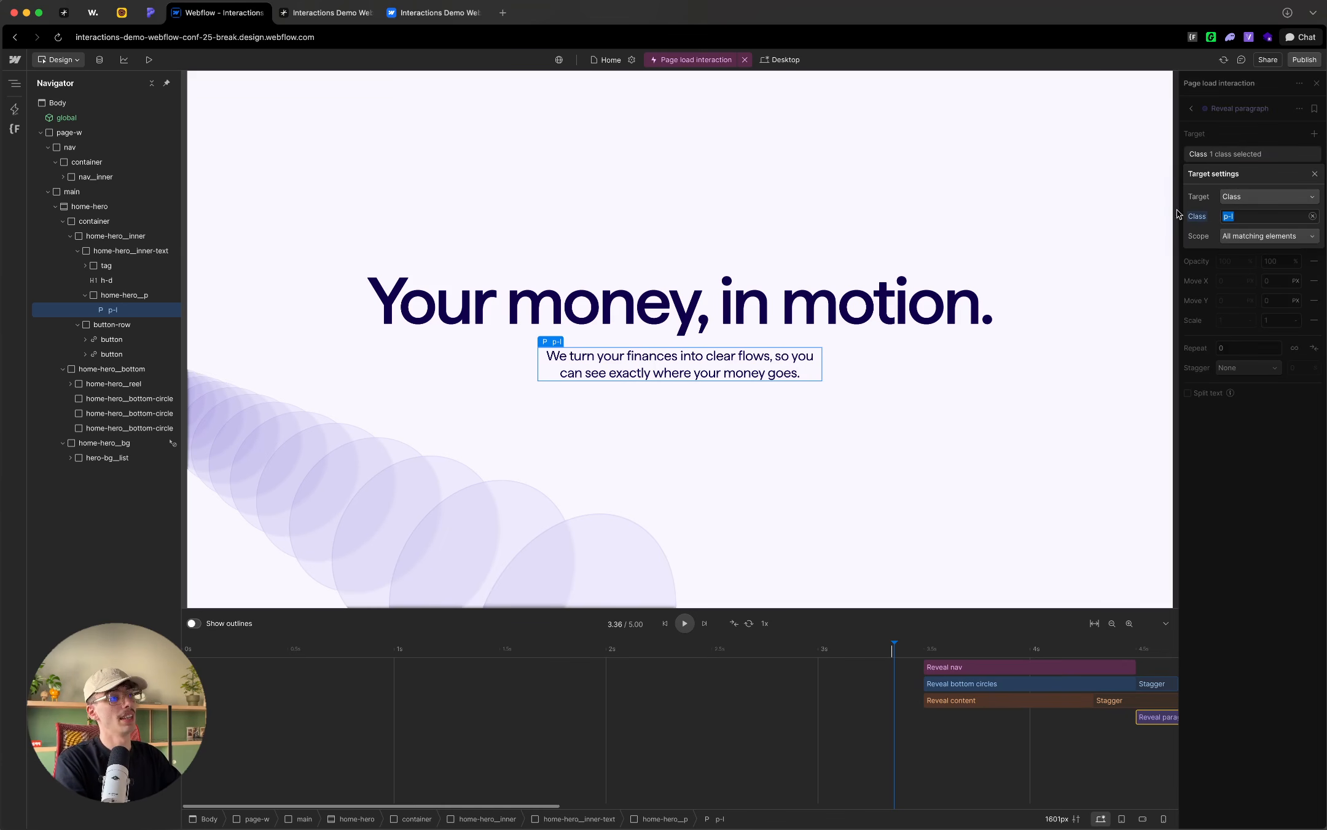
click(1244, 145)
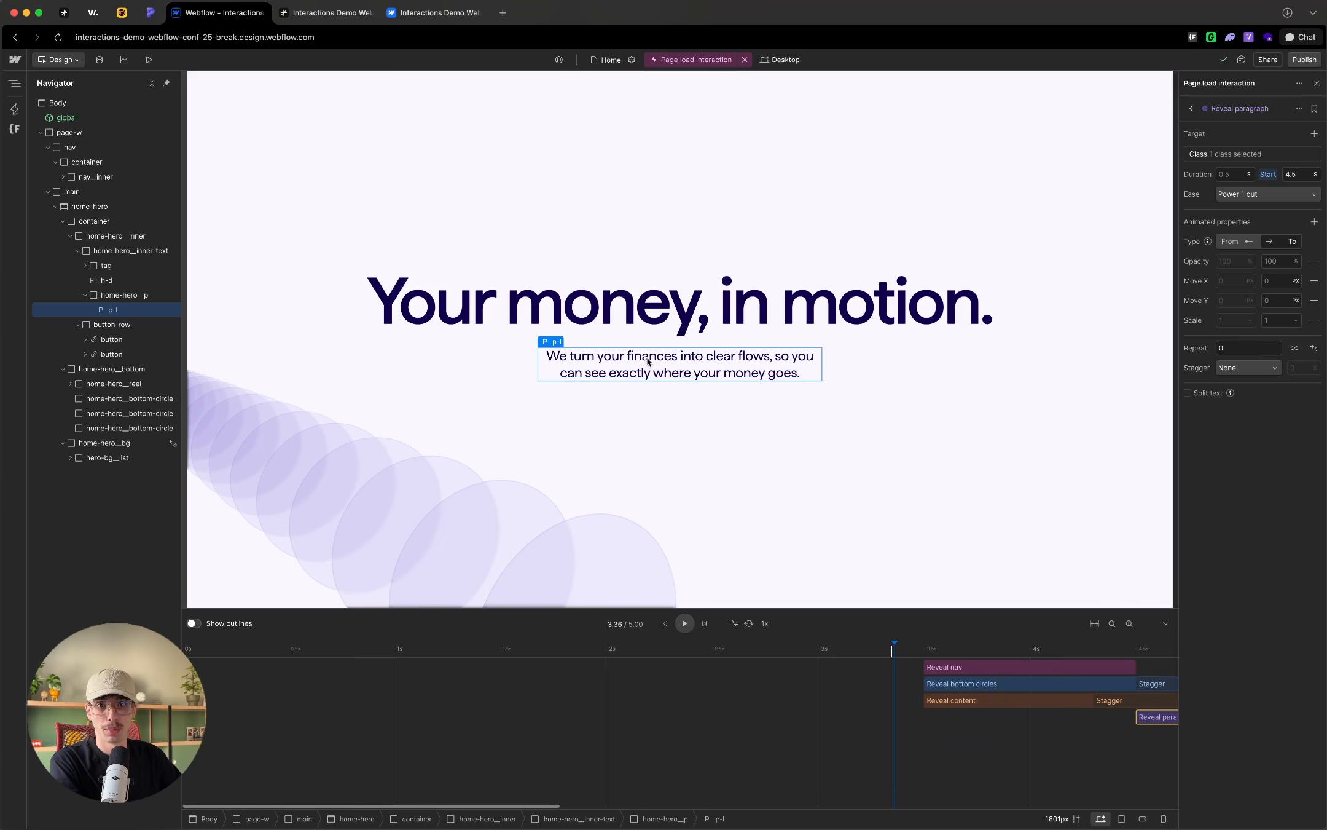
click(1317, 85)
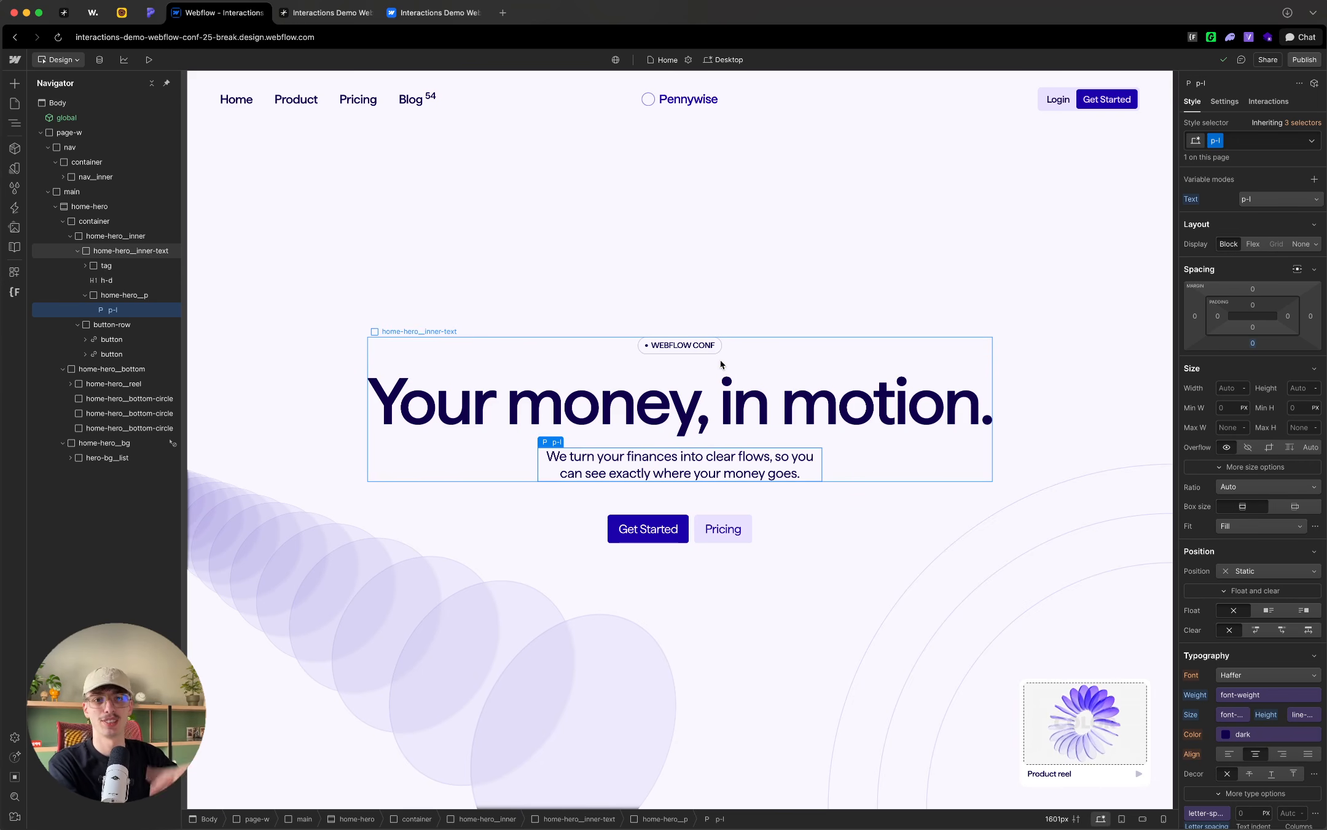
click(1224, 102)
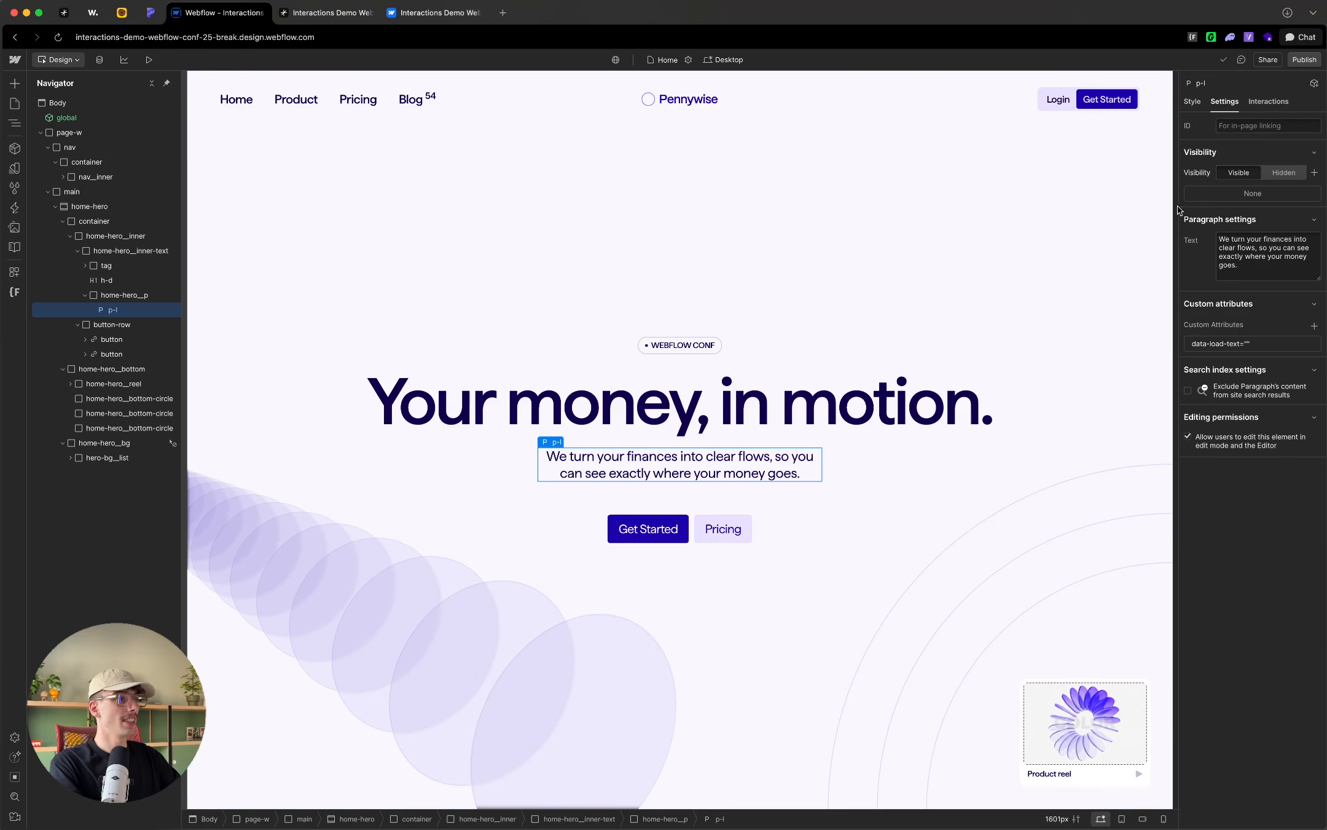
click(1229, 345)
drag(1268, 368, 1216, 369)
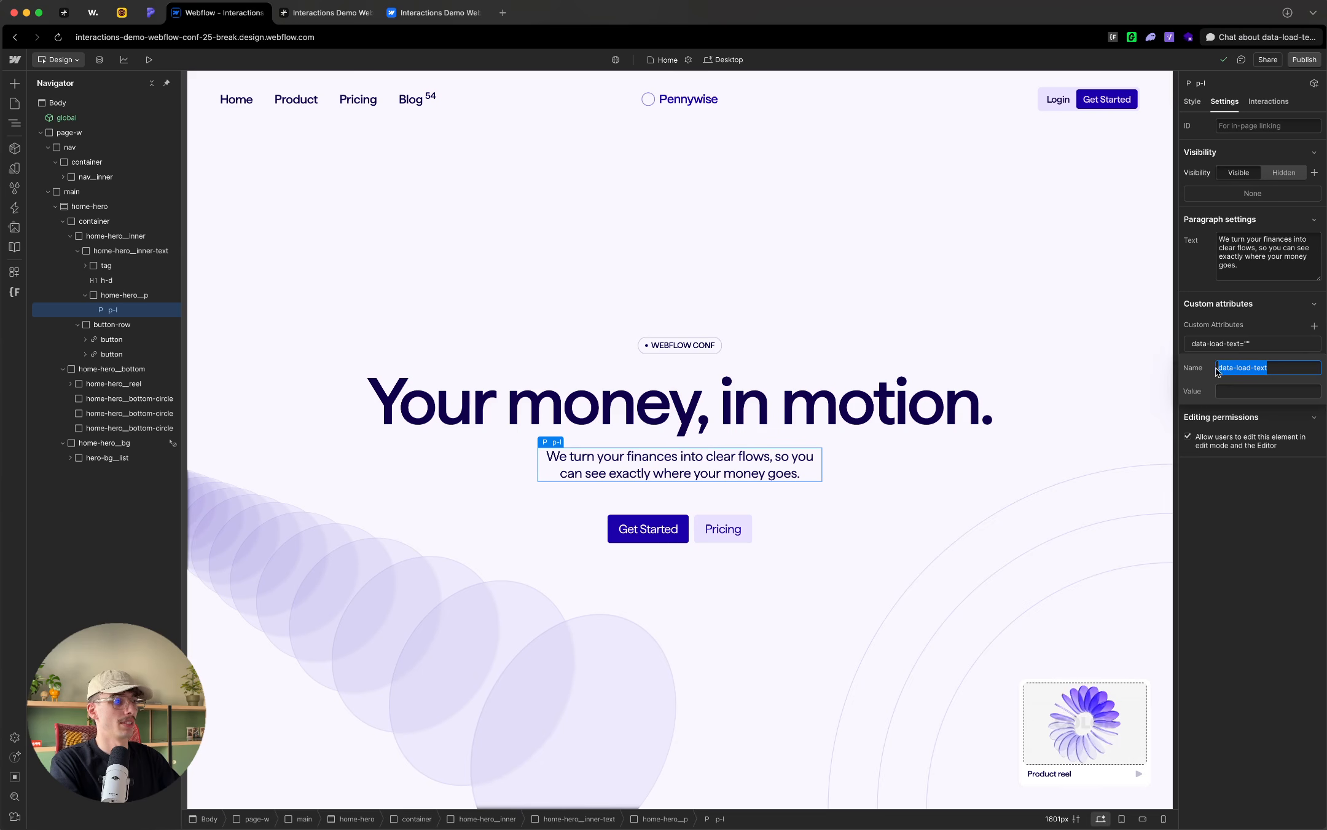
click(1223, 332)
key(s)
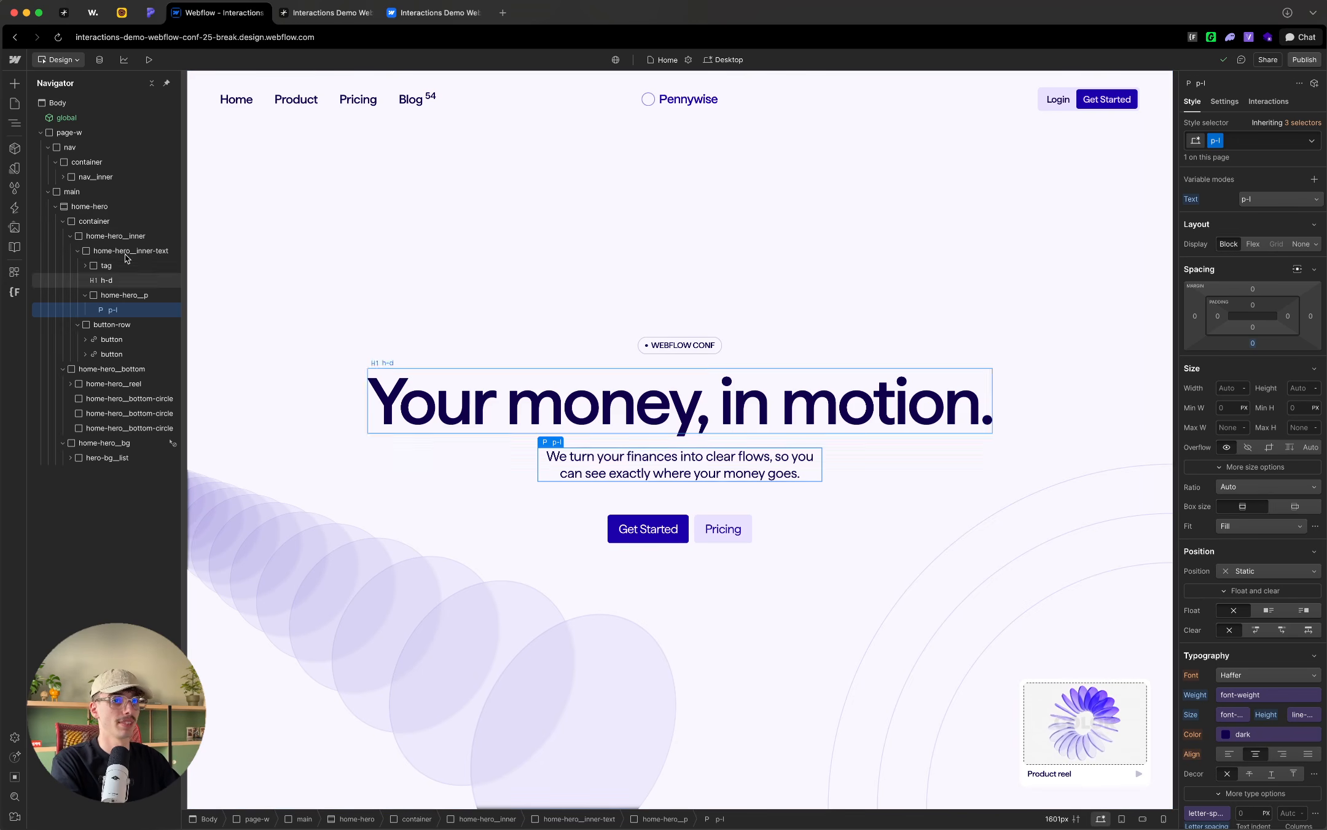
Step: Reopen the page load interaction and shift Reveal paragraph on the timeline to start at 3.5 seconds, aligned with the other actions
click(15, 207)
click(62, 203)
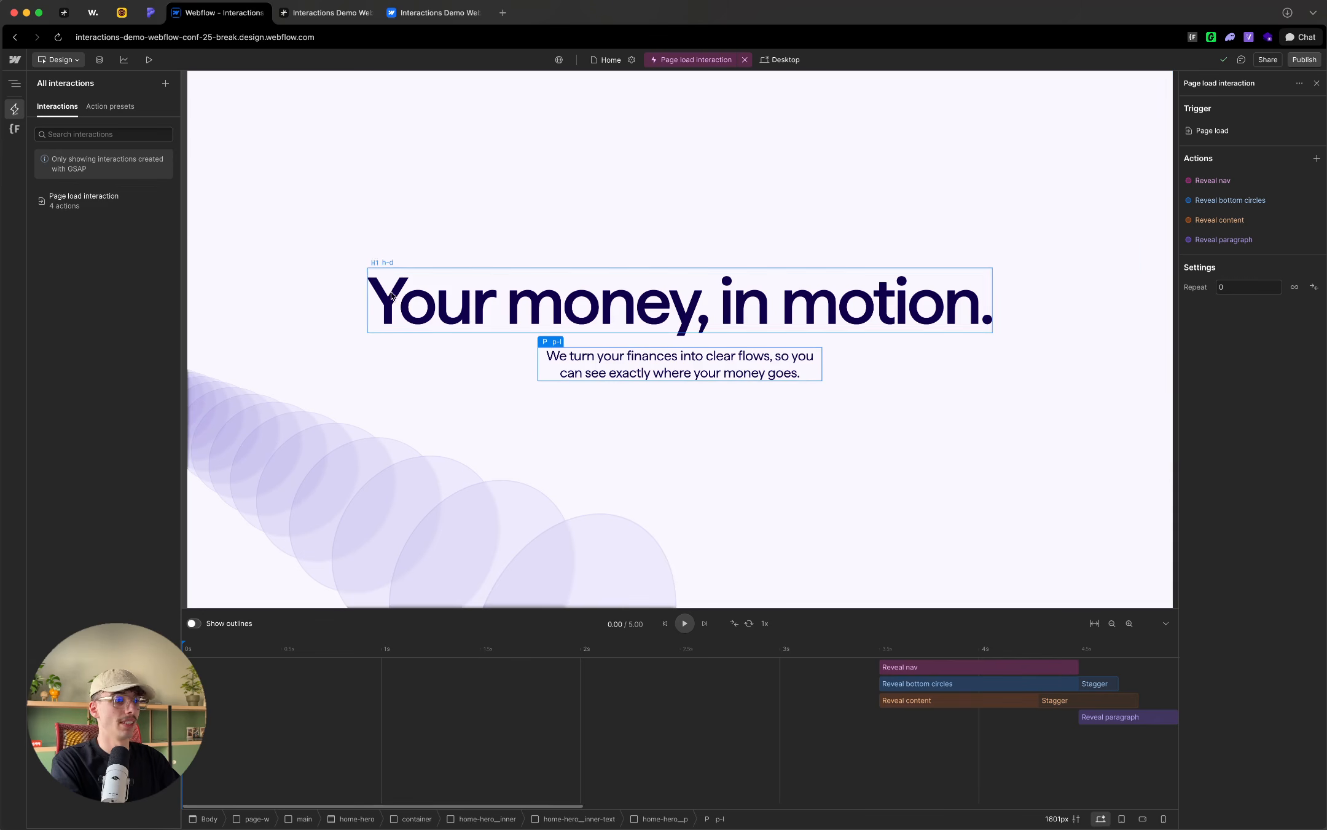
drag(1095, 717, 894, 717)
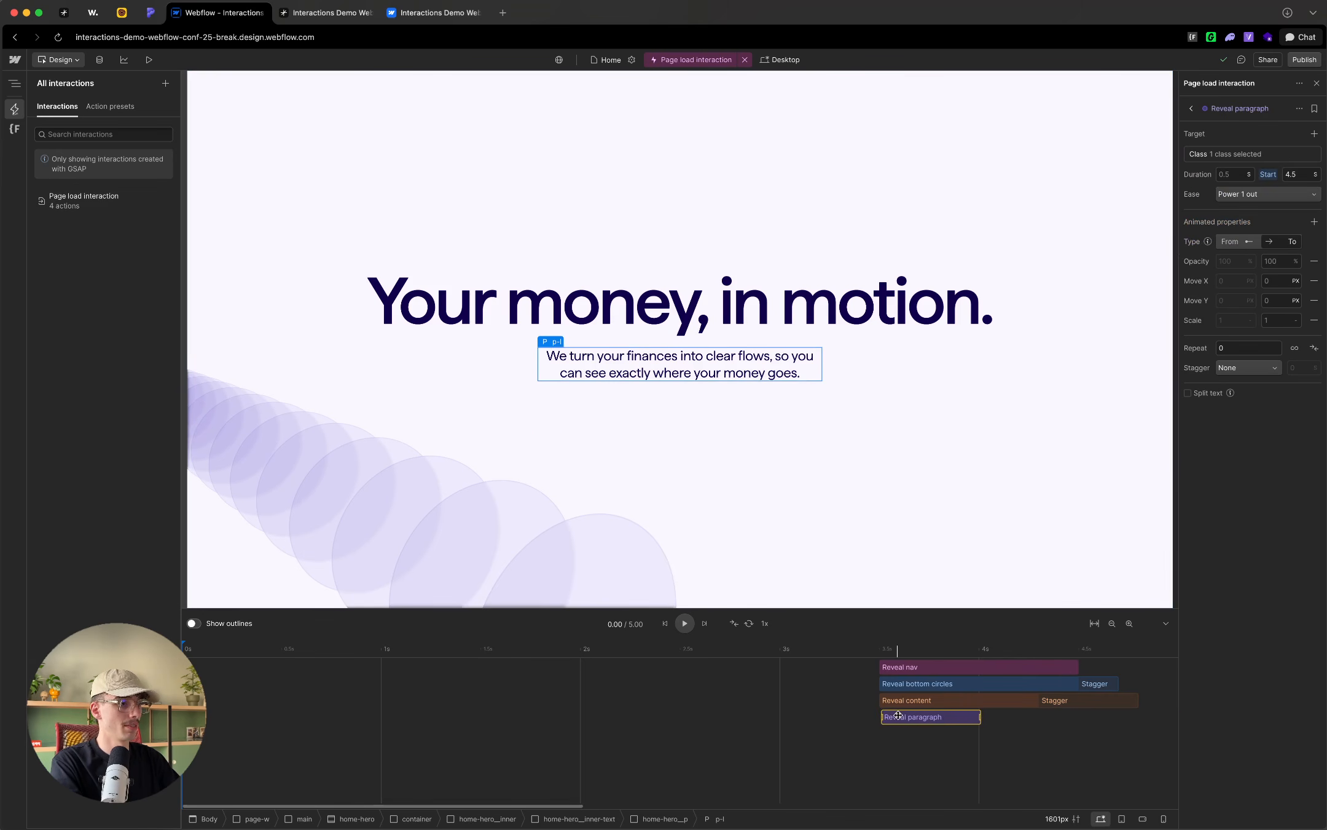
Step: Retarget the Reveal paragraph action from class to the custom attribute data-load-text, leaving its value empty
click(1218, 155)
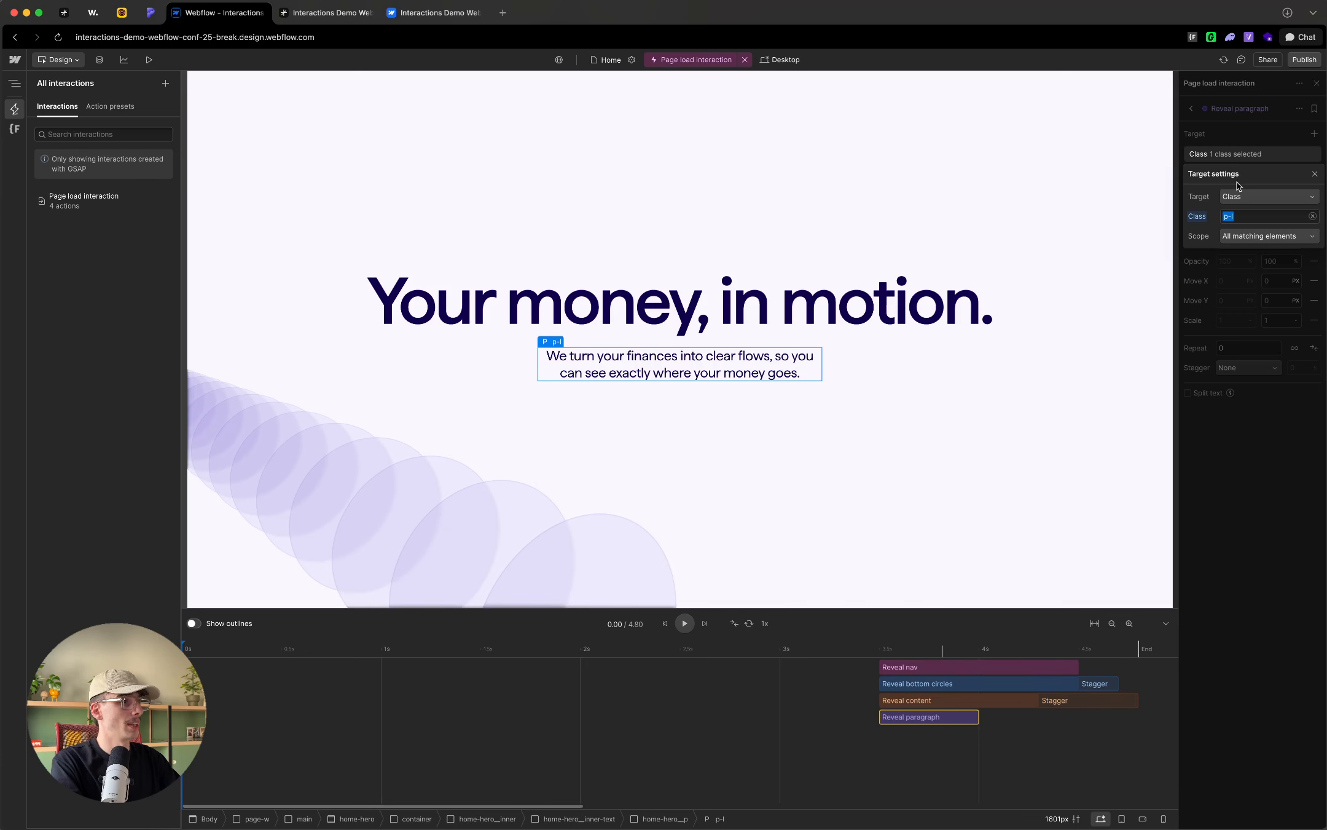
click(1247, 196)
click(1236, 274)
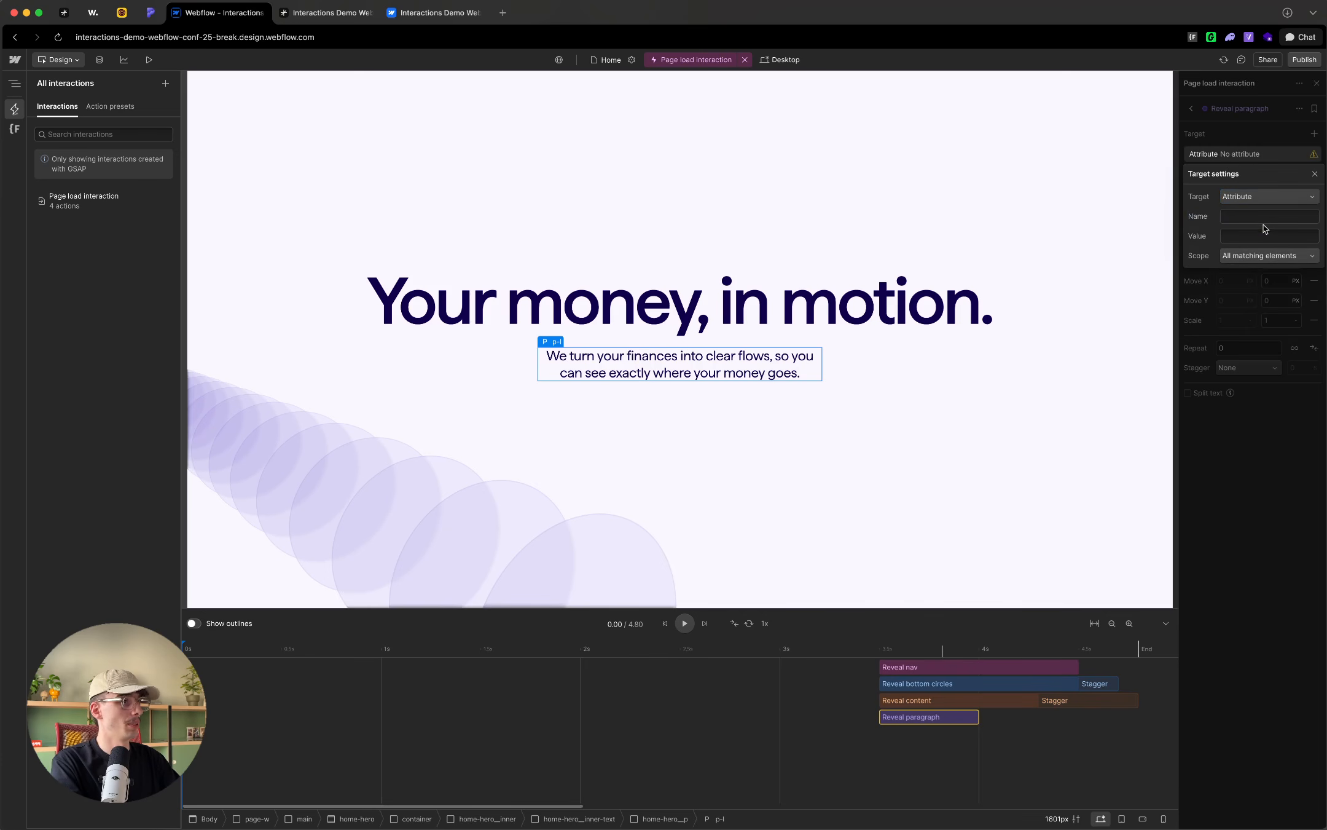
click(1245, 215)
text(data-load-text)
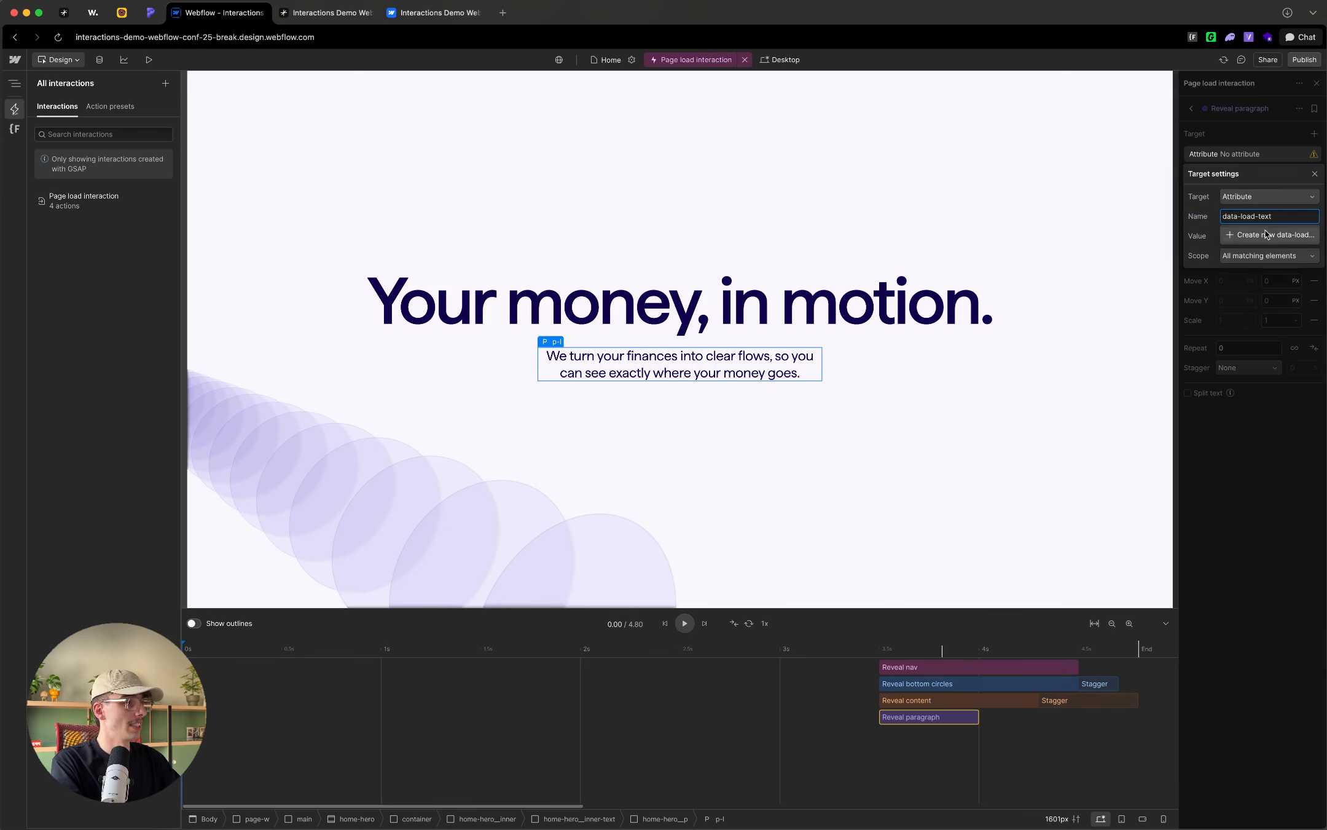
click(1256, 234)
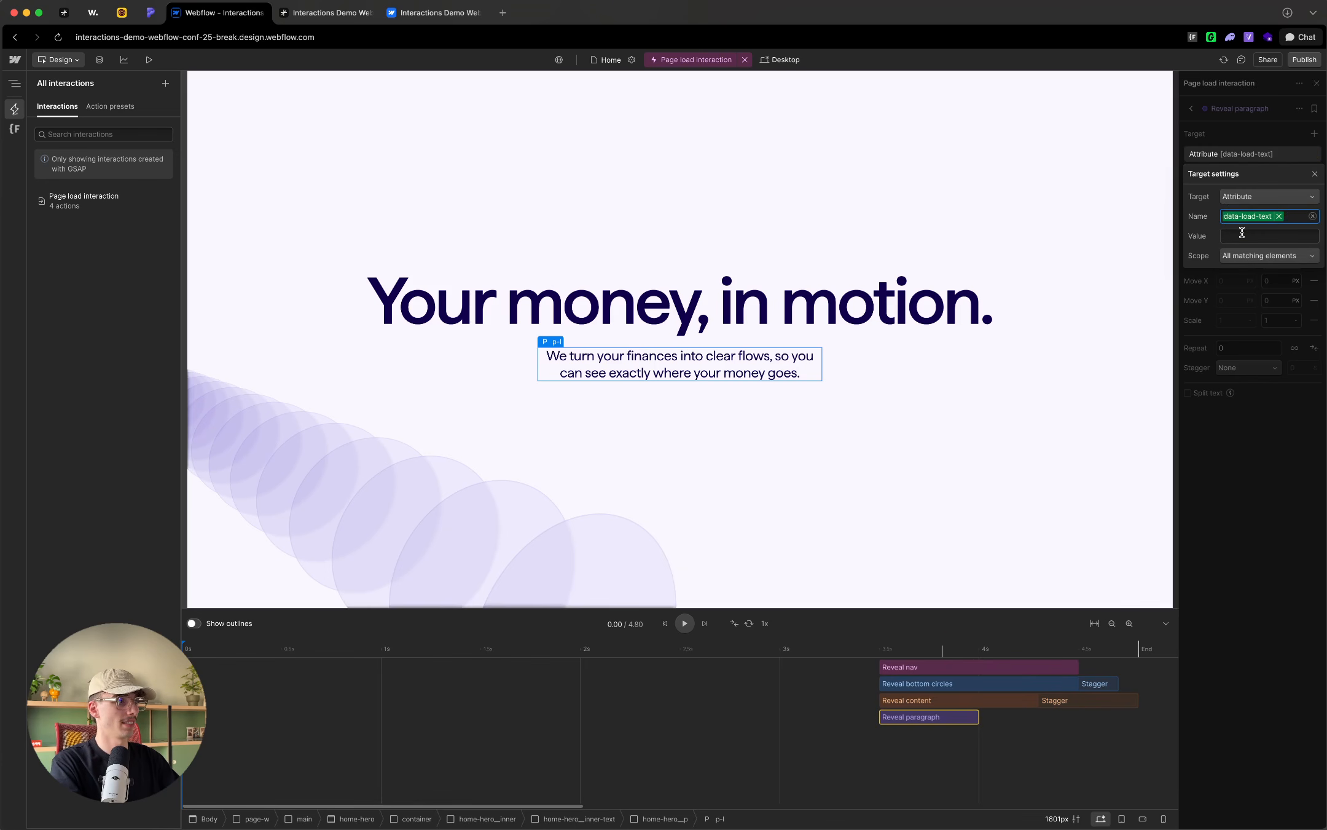
click(1242, 134)
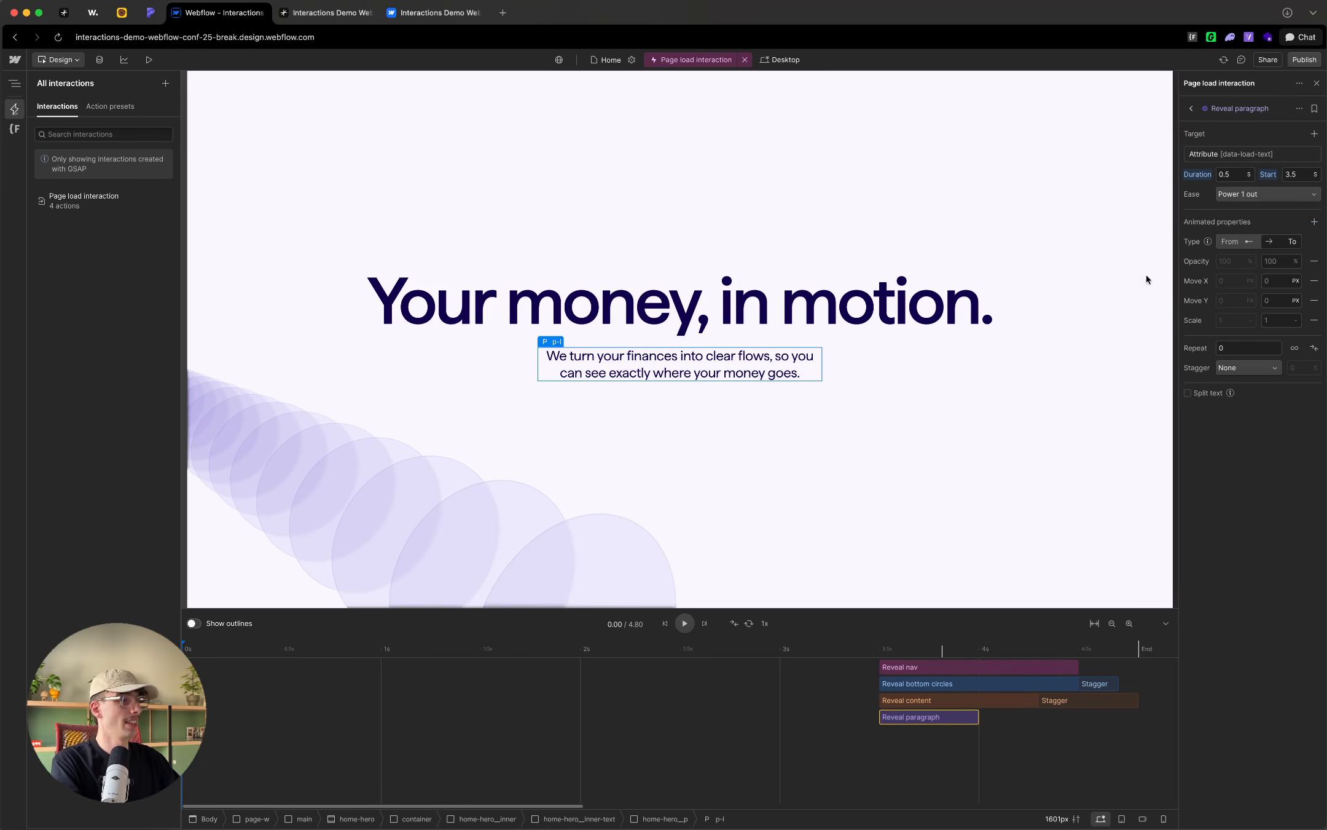
Step: Set the Reveal paragraph action's duration to 1 second and its ease to Expo out
click(1228, 175)
text(1)
key(Return)
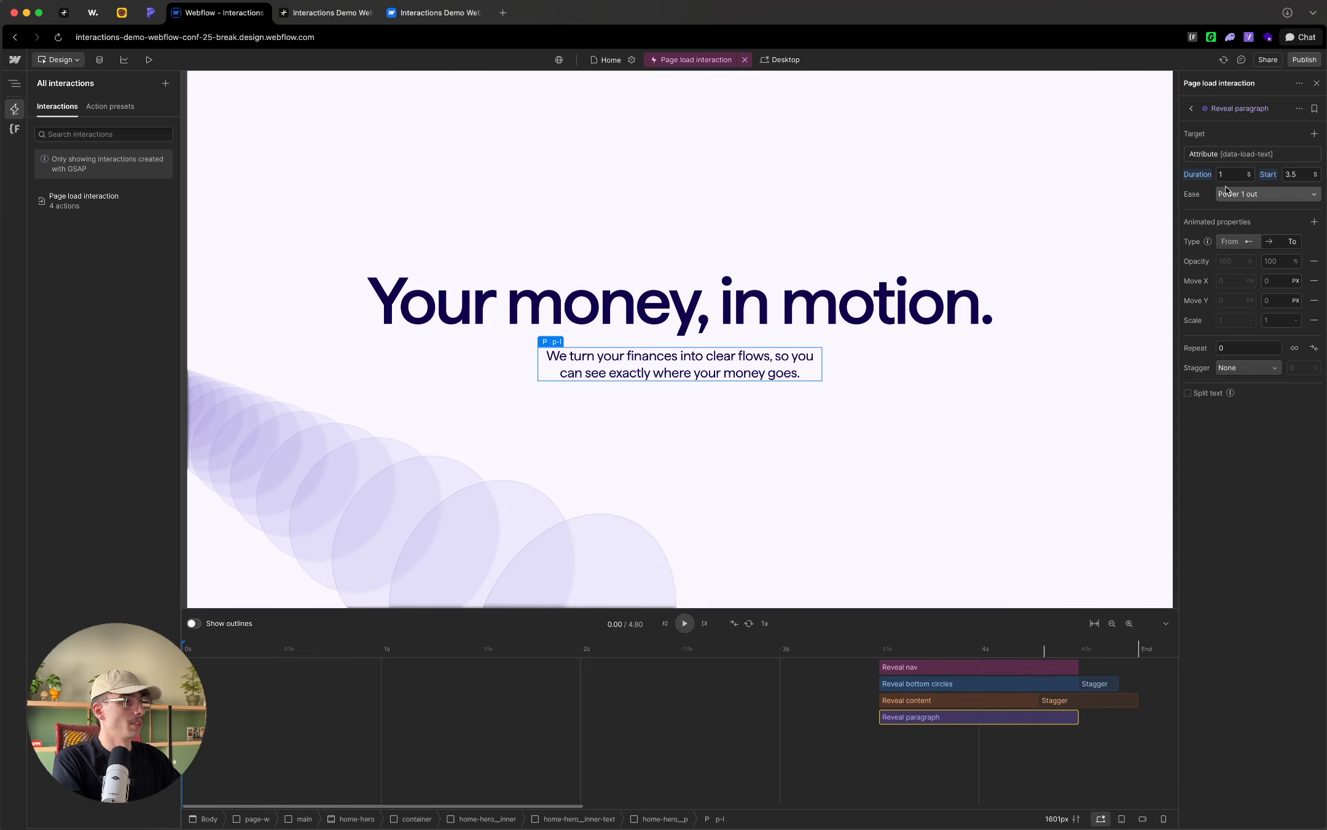
click(1252, 194)
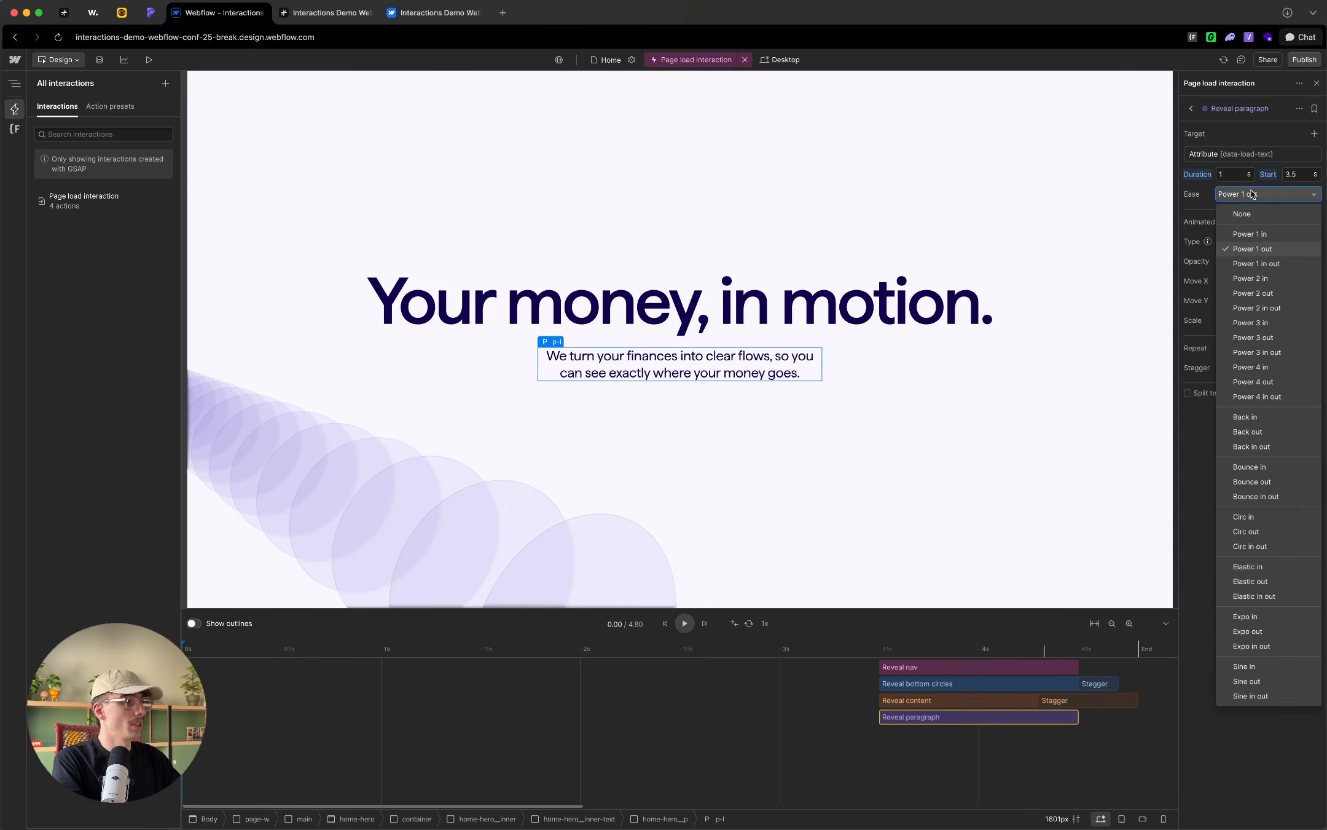
click(1255, 627)
click(1281, 244)
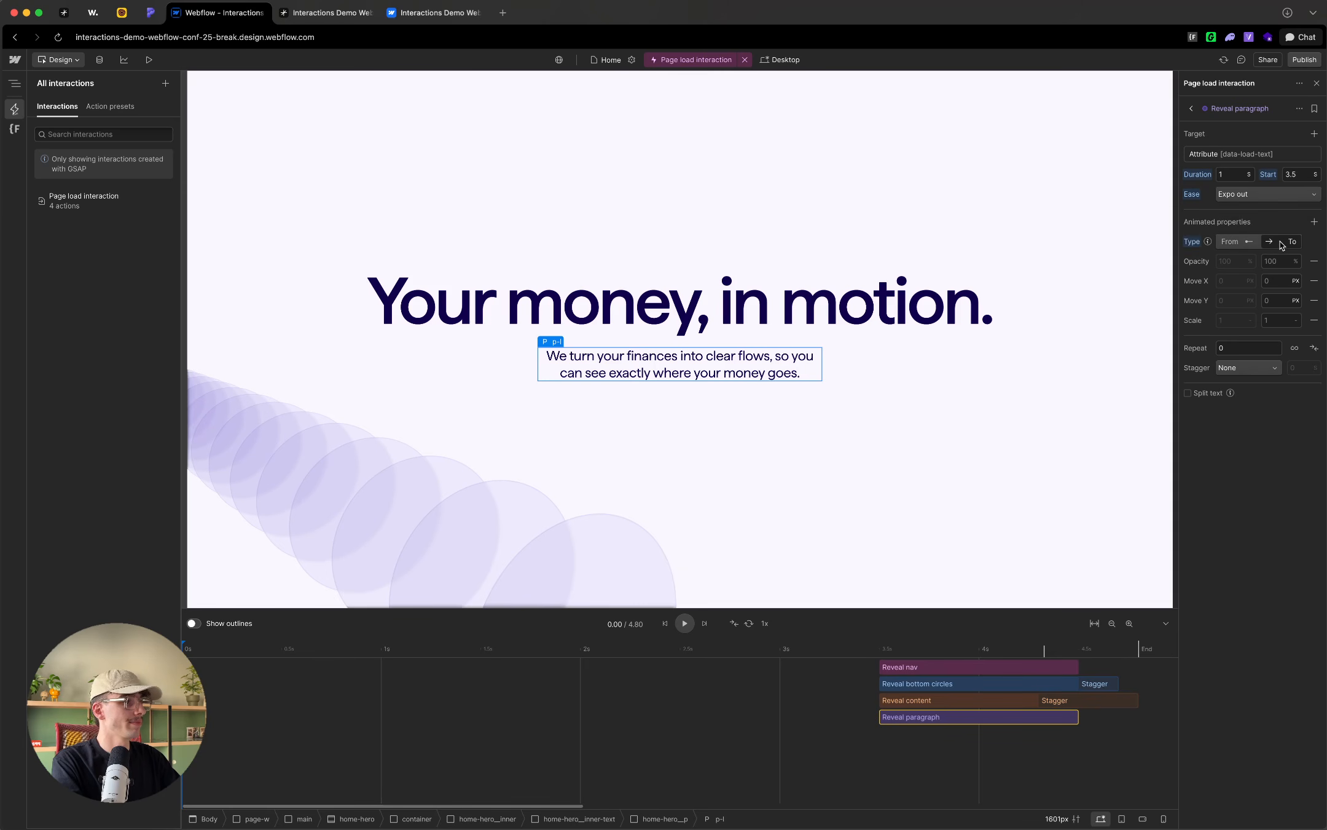
Step: Enable text splitting on the Reveal paragraph action and split the text by line
click(1195, 395)
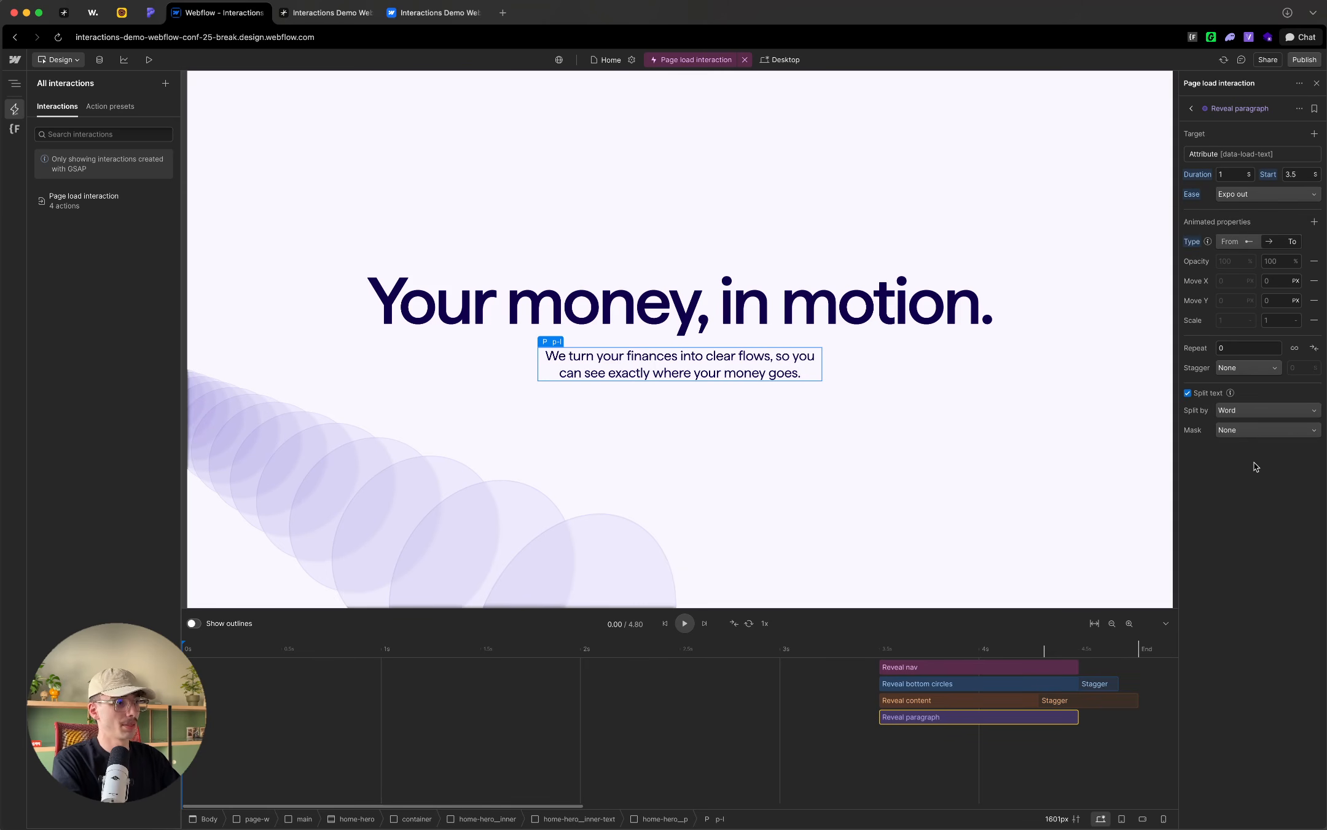
click(1247, 410)
click(1250, 428)
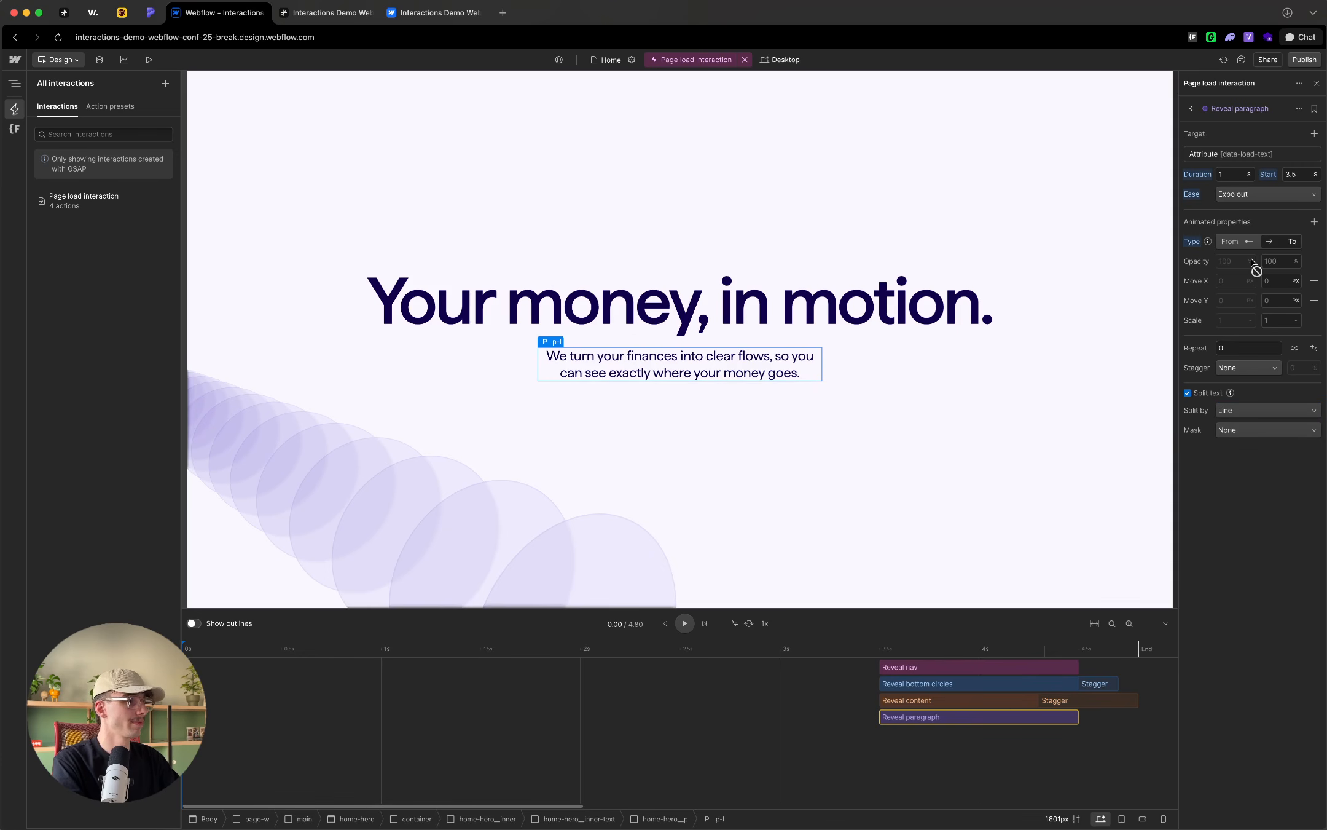
Step: Reduce Reveal paragraph's animated properties to Opacity and Move Y, removing Move X and Scale
click(1313, 262)
click(1314, 263)
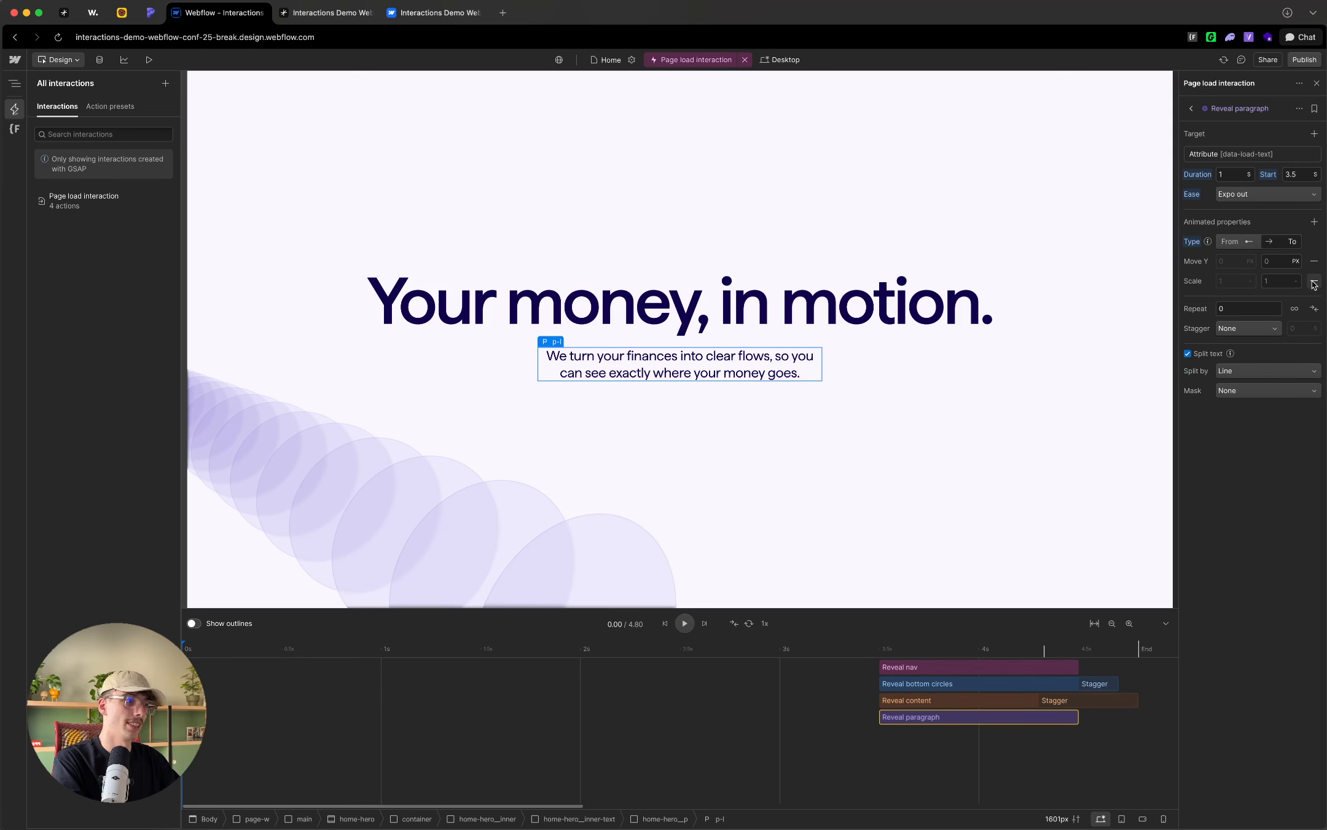
click(1314, 281)
click(1314, 221)
click(1286, 258)
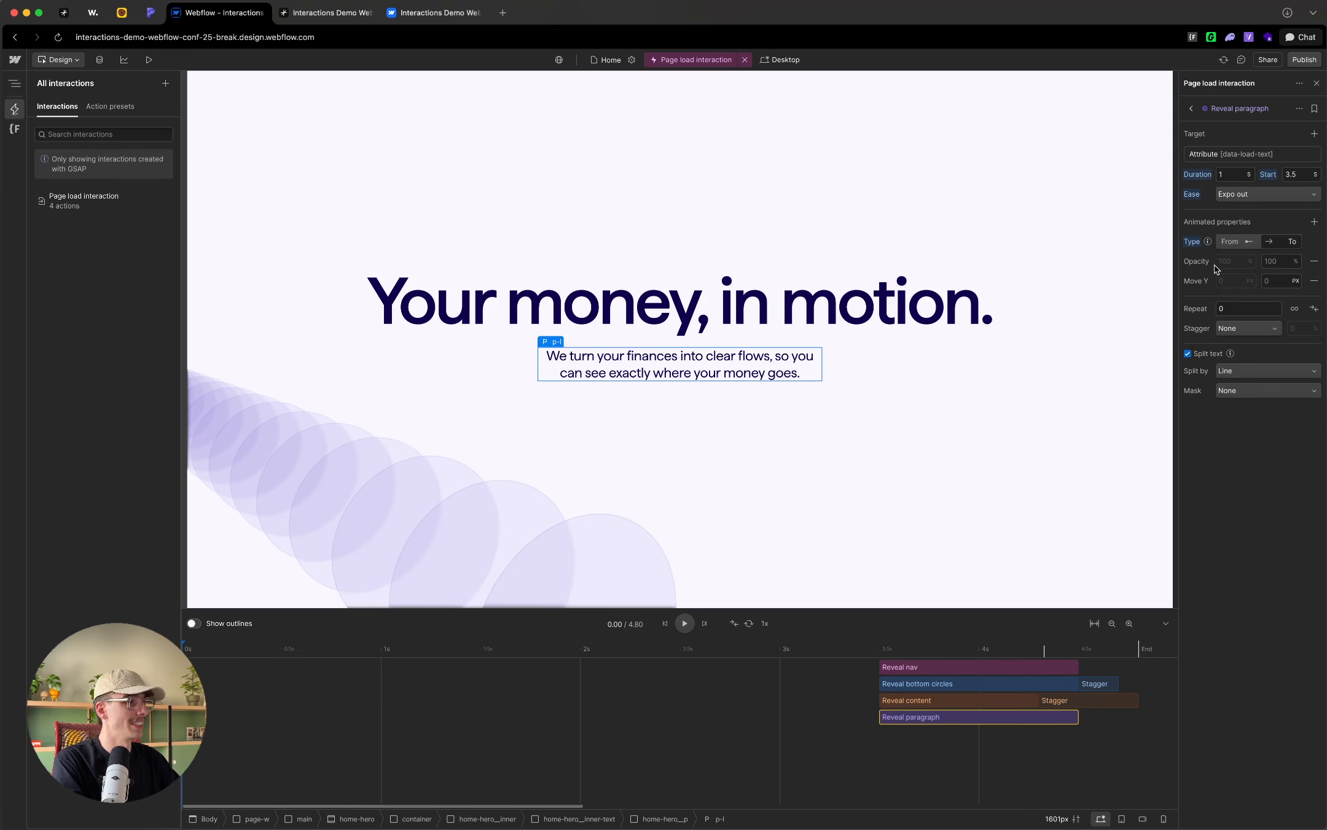
Step: Animate the paragraph lines from 0% opacity and a Move Y of 125%
click(1231, 261)
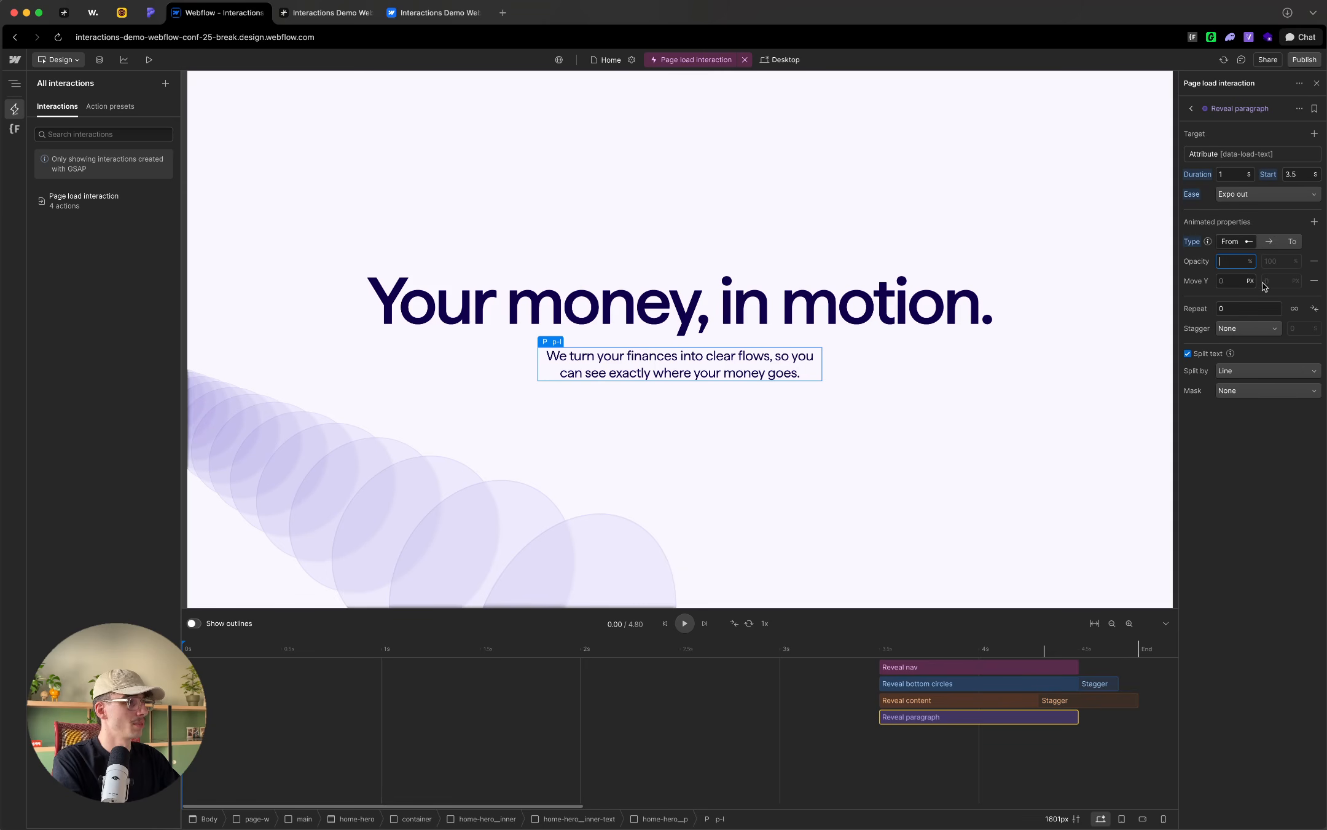
click(1234, 280)
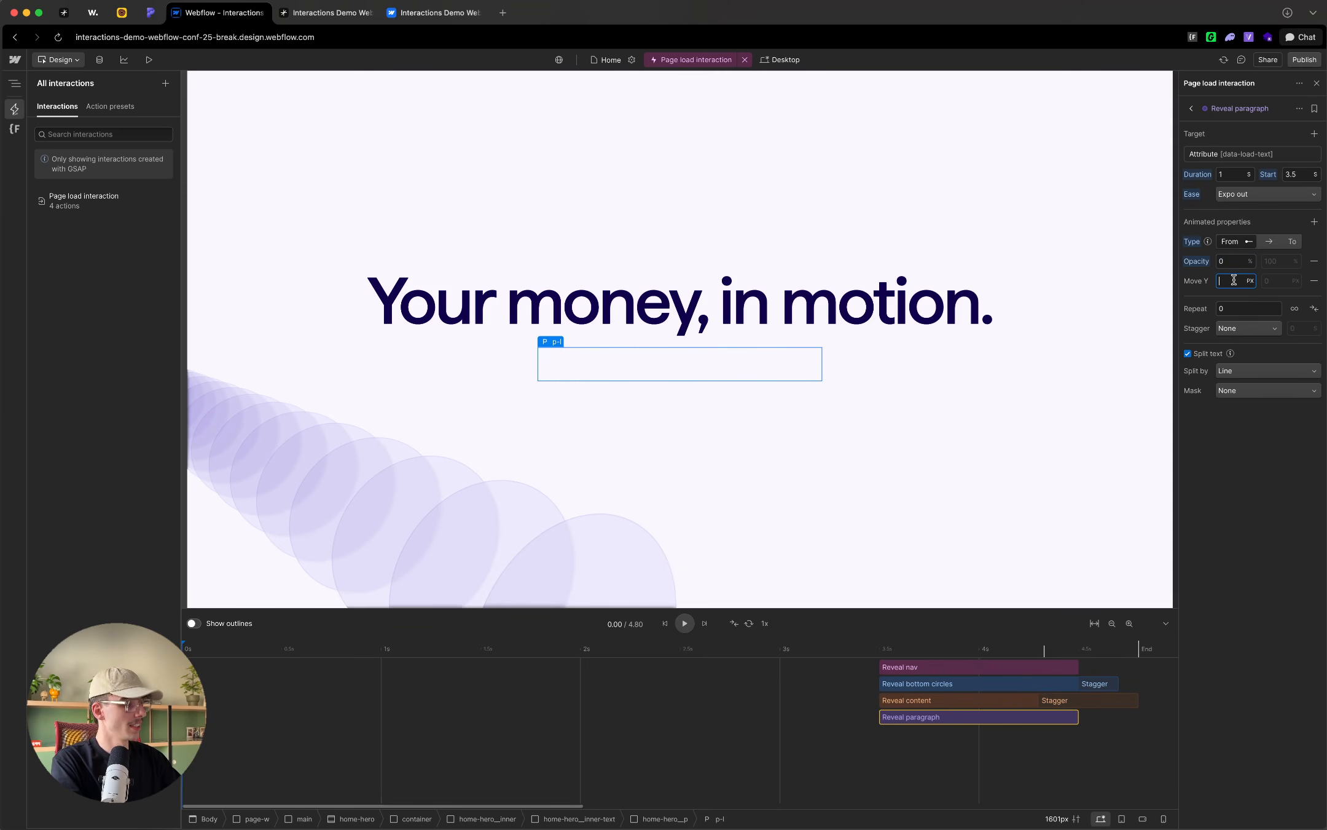
text(125%)
key(Return)
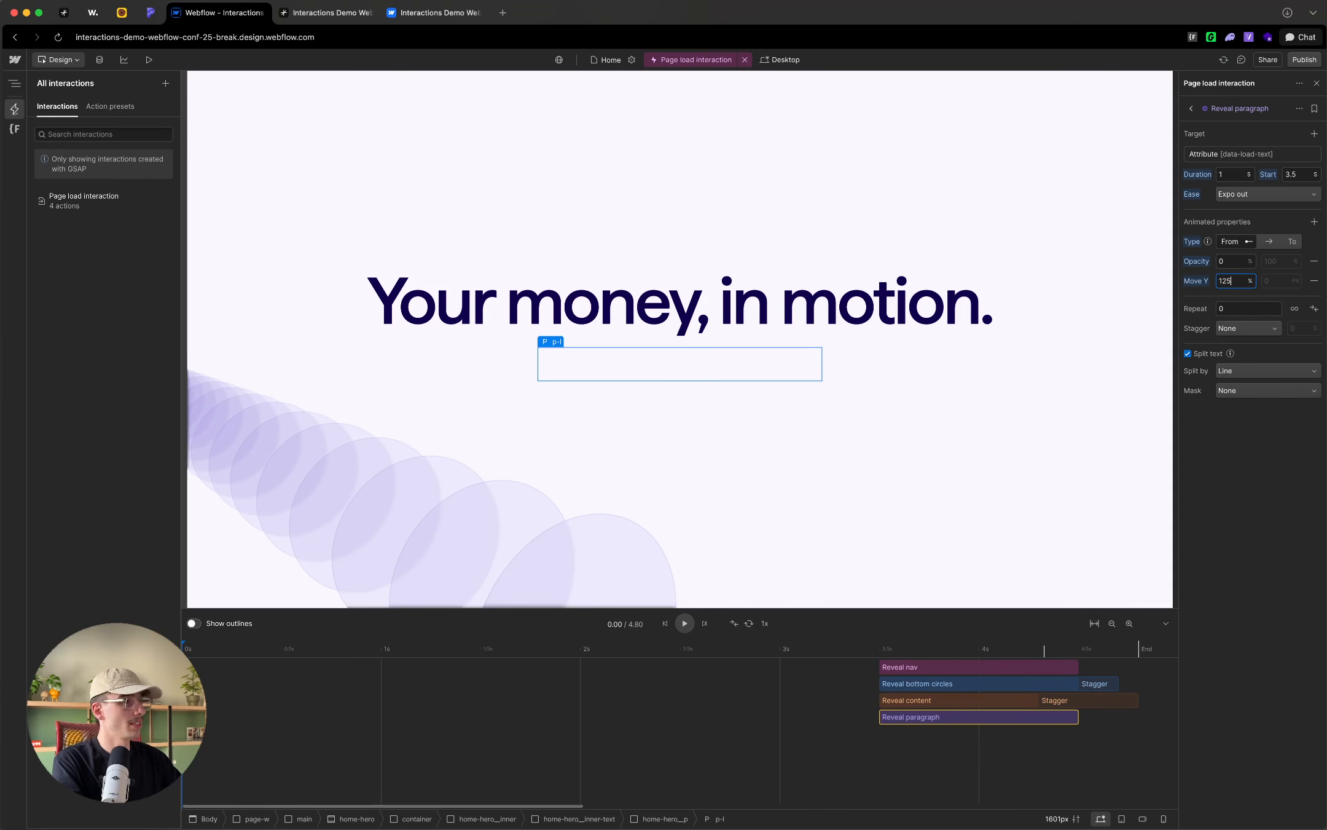
Step: Stagger the paragraph lines with an offset time of 0.1 seconds
click(1251, 330)
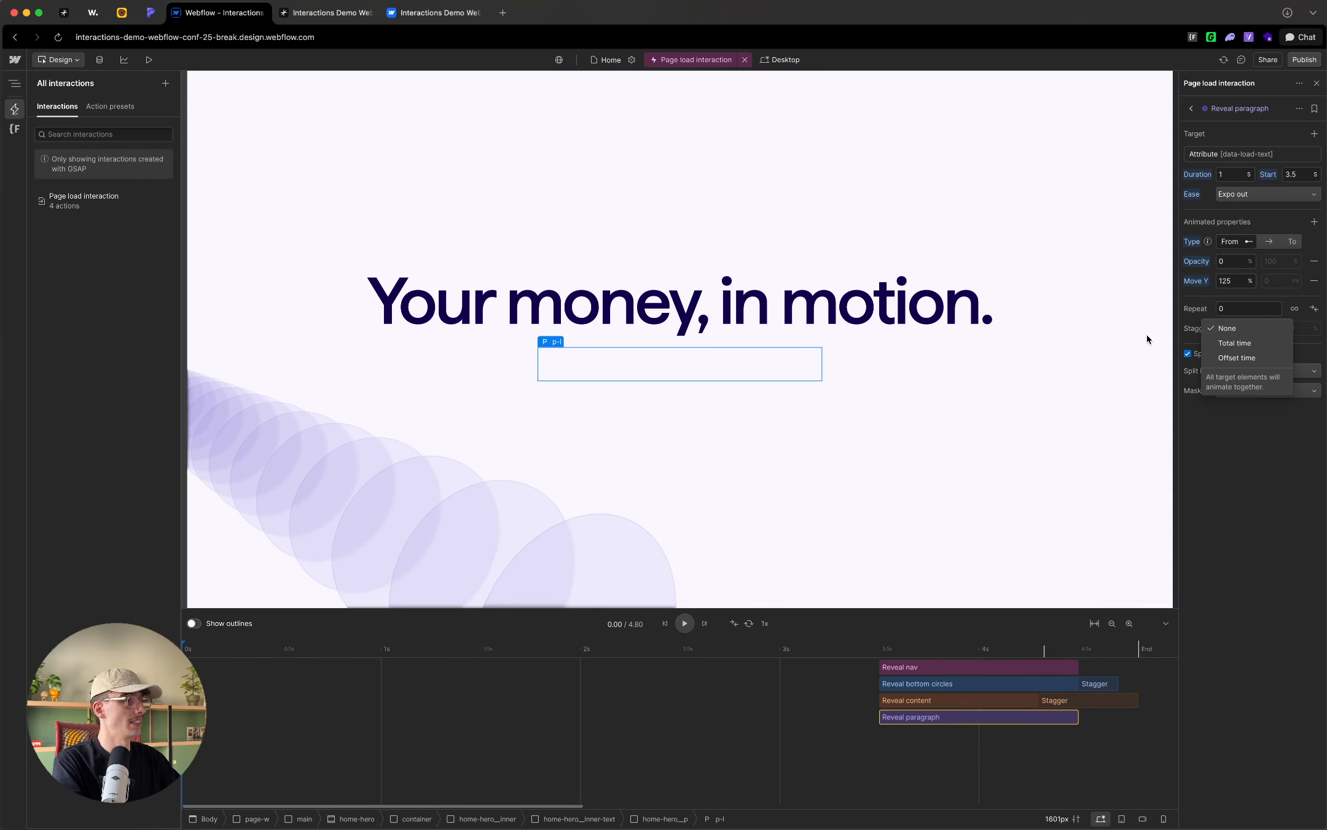
click(1262, 359)
click(1300, 331)
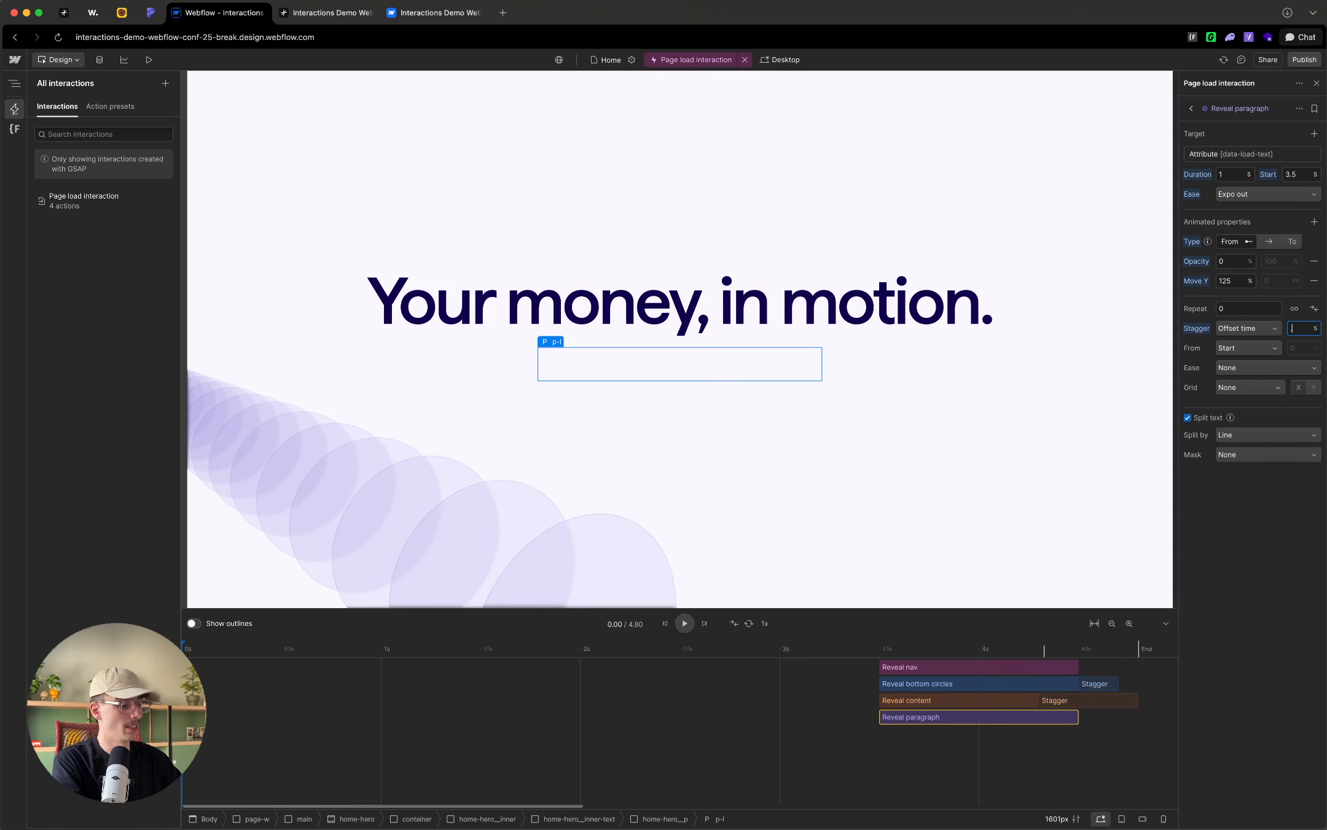
text(0.1)
click(1270, 619)
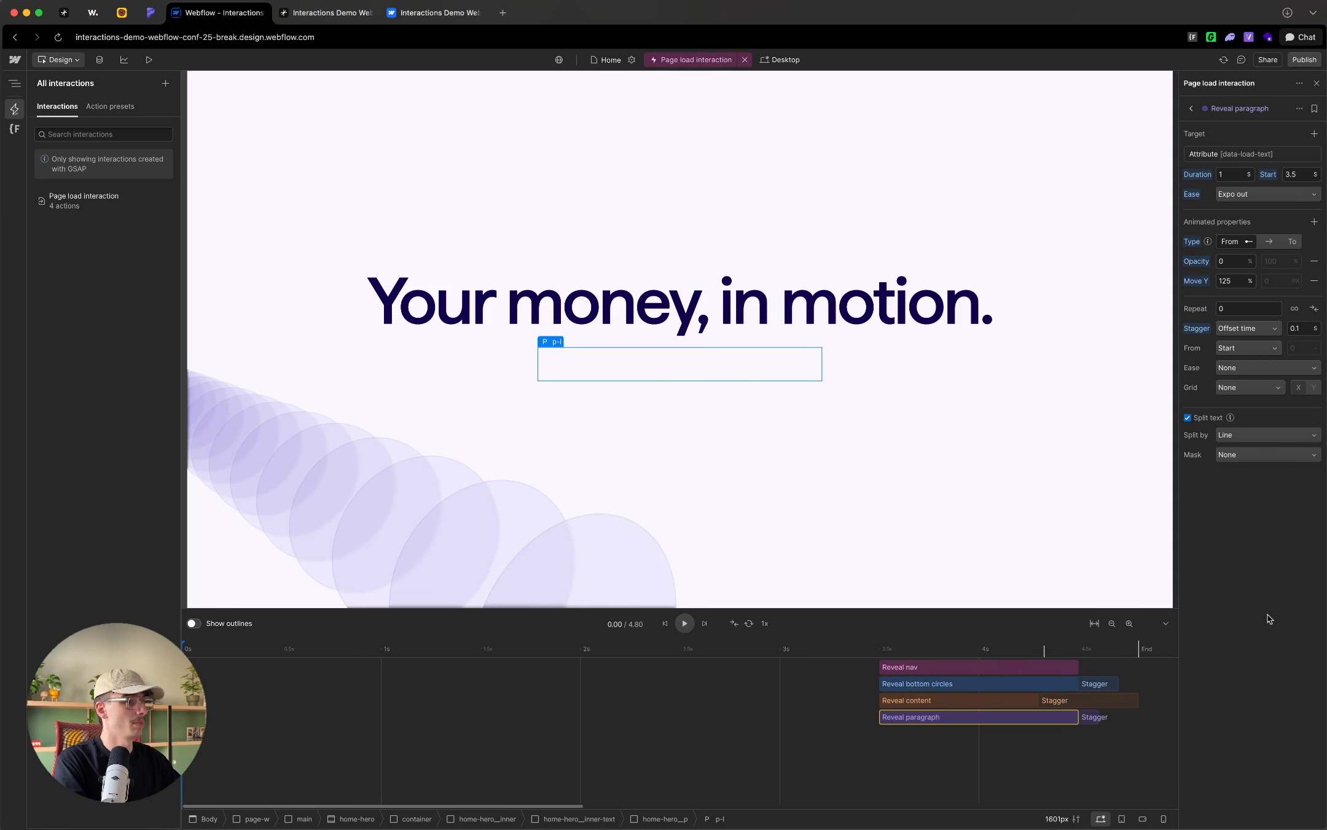
Step: Preview the paragraph reveal by placing the playhead just before the actions and playing the timeline
click(870, 650)
scroll(706, 704, right, 5)
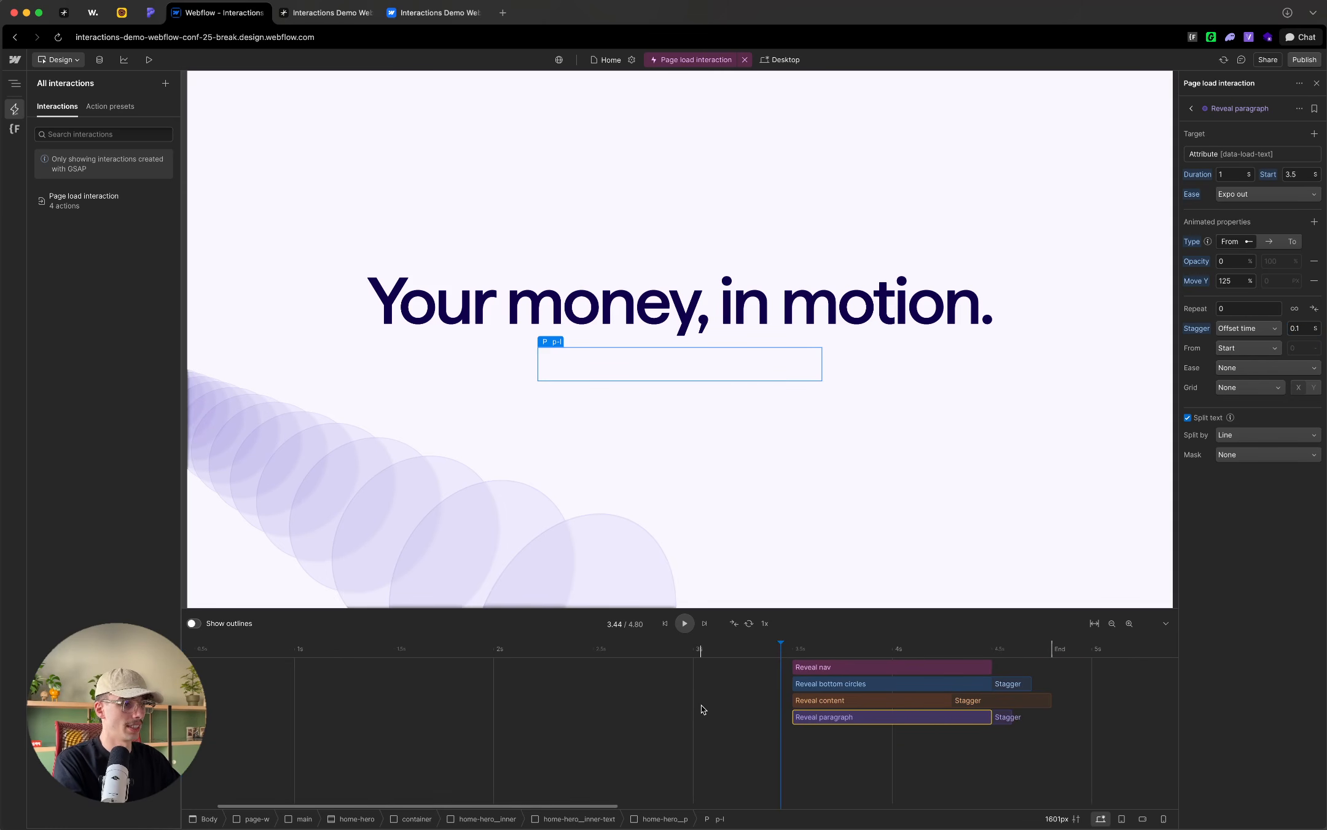
click(683, 623)
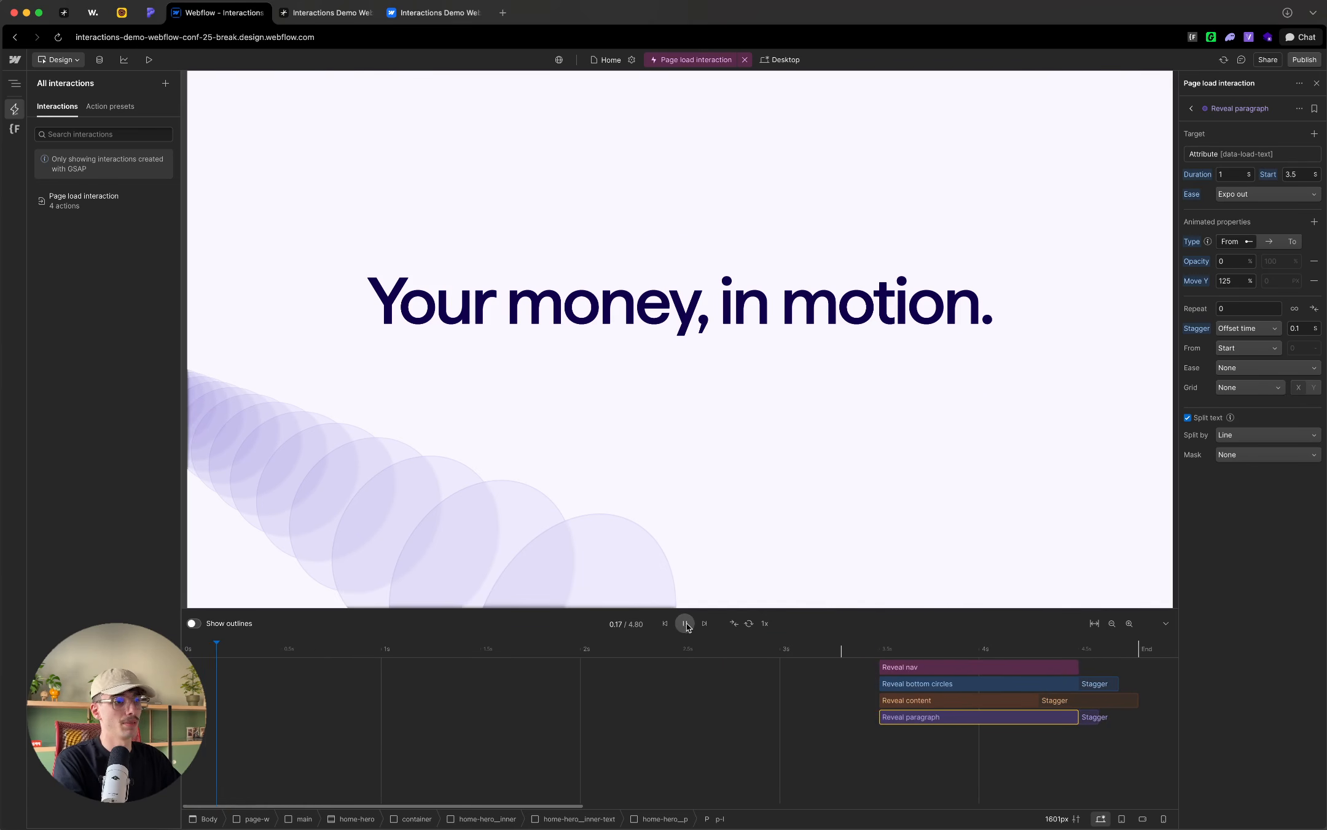
click(685, 623)
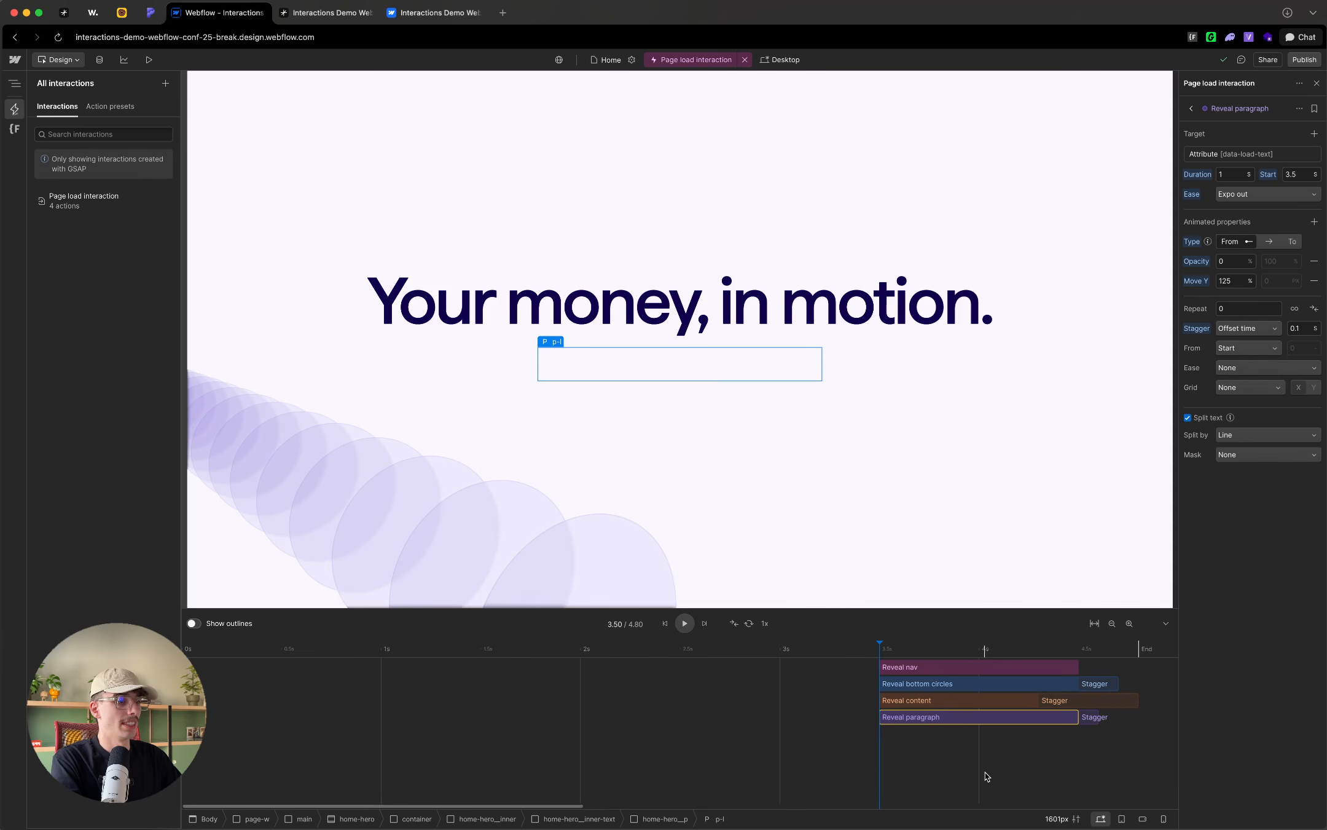
Step: Change the color of all four reveal actions on the timeline to purple, matching Reveal paragraph
drag(979, 765, 916, 670)
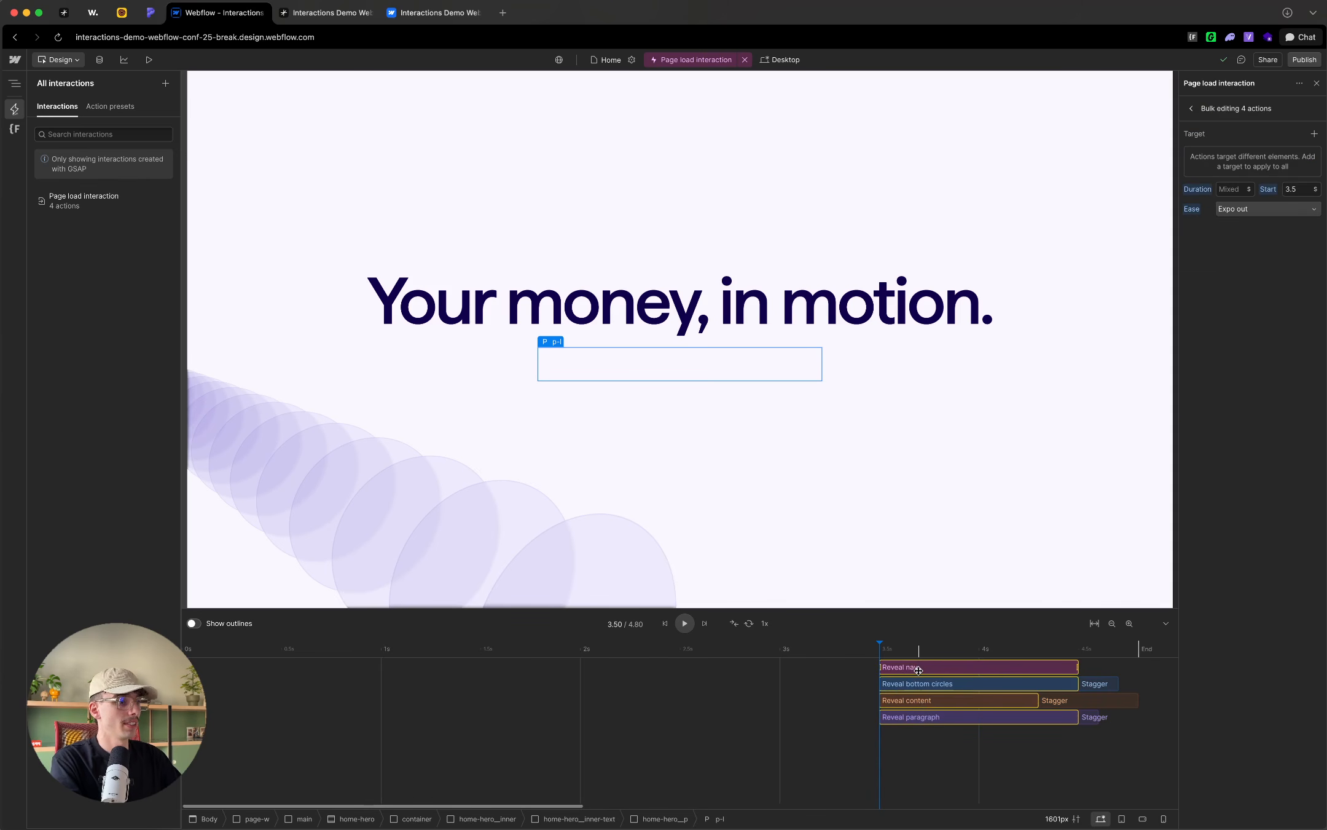
right_click(922, 671)
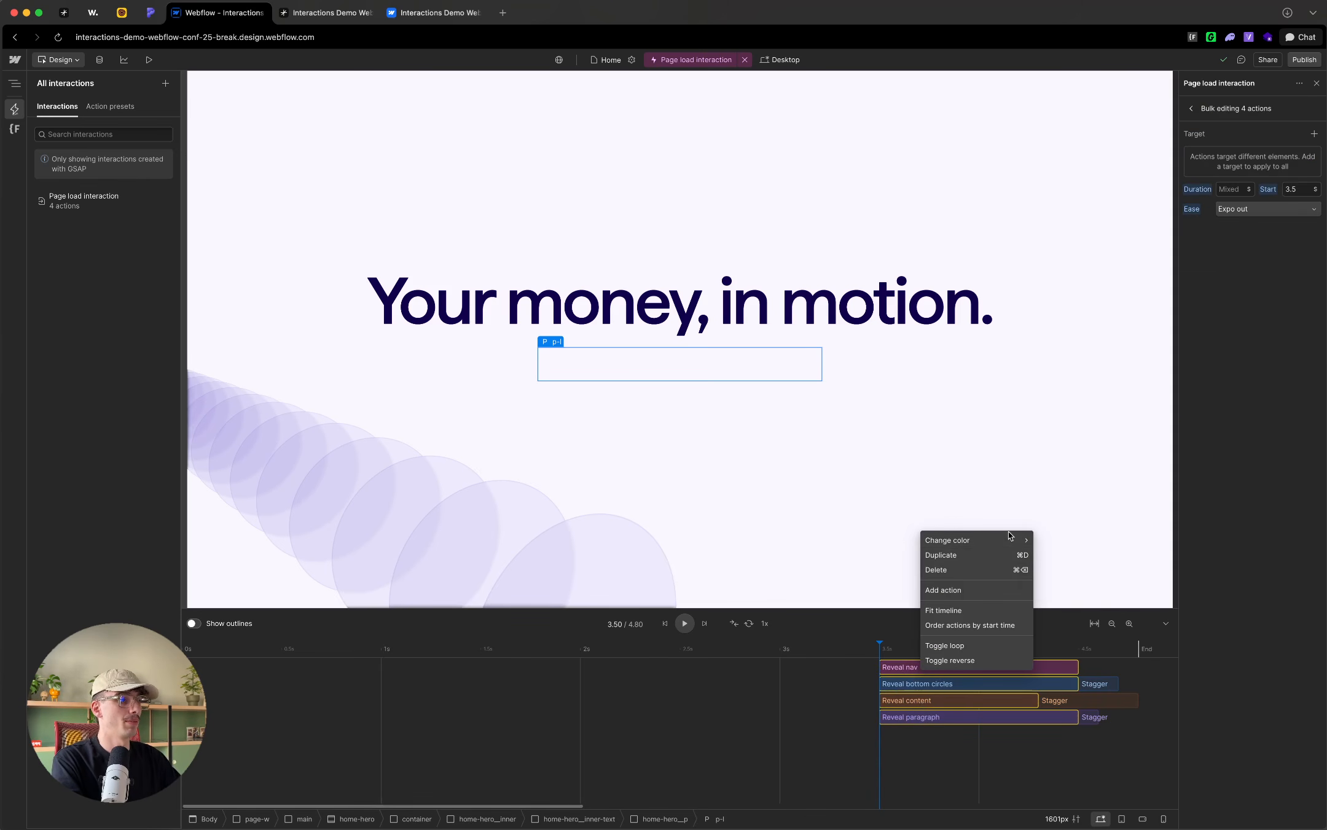
mouse_move(1012, 534)
click(1064, 585)
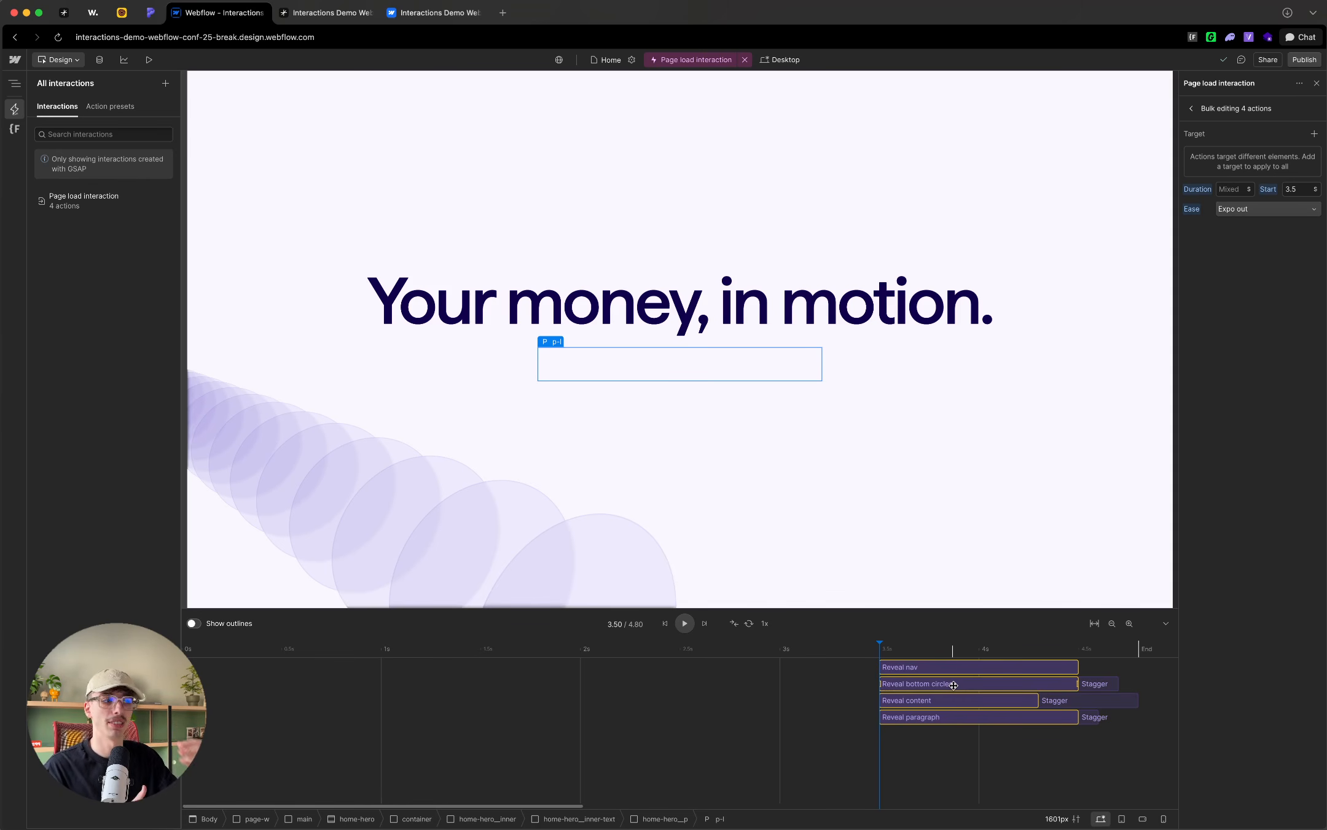
click(858, 701)
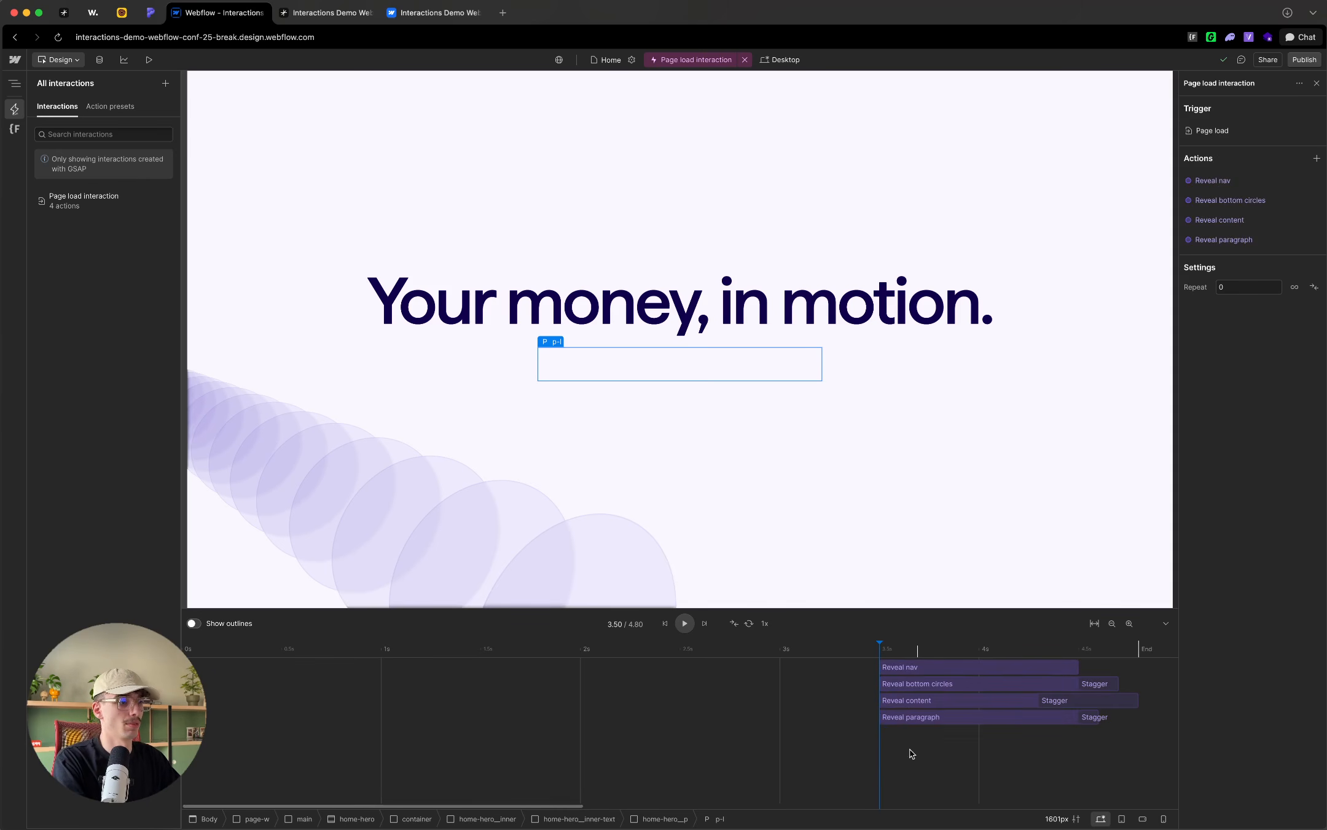
Step: Select all four reveal actions and scrub through the empty stretch of timeline before they start
key(super+a)
click(921, 736)
drag(817, 756, 858, 725)
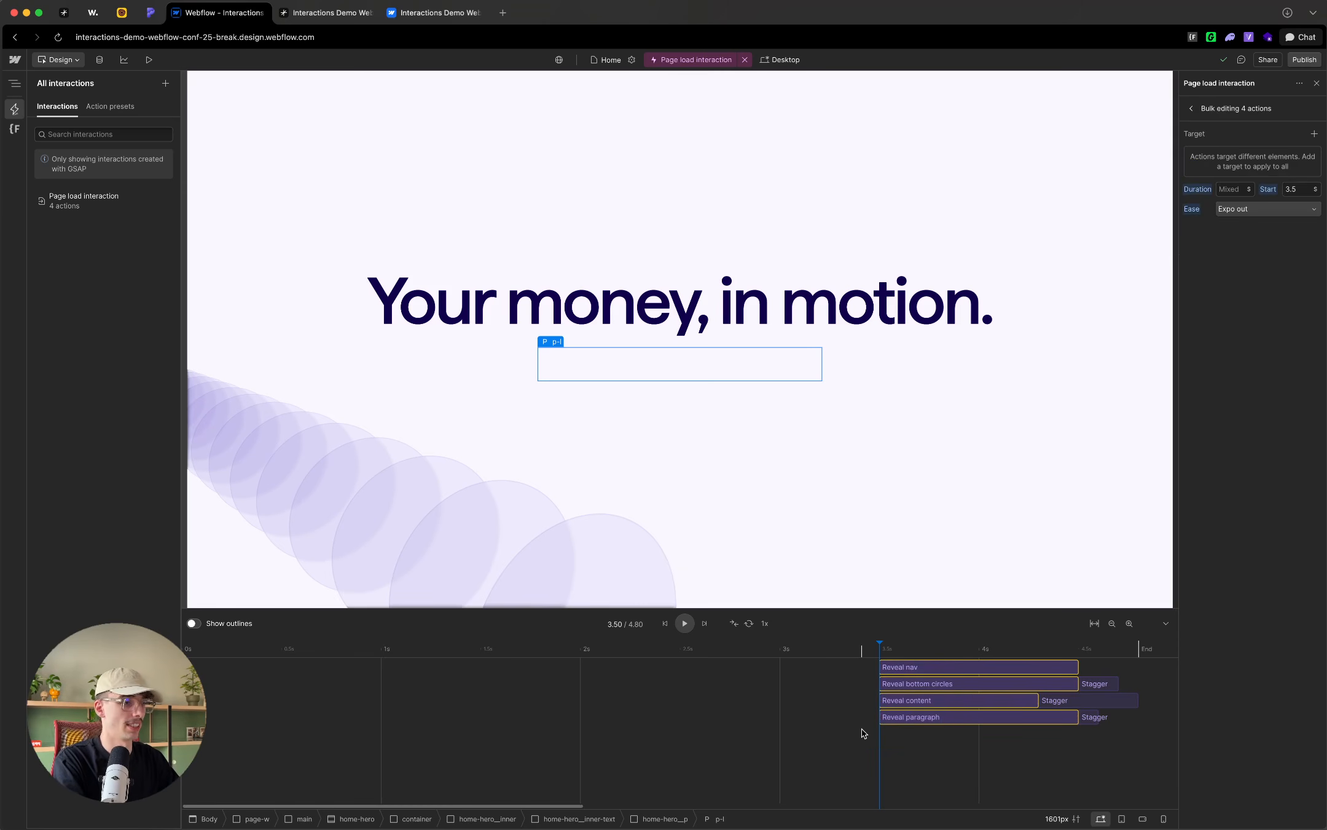
drag(842, 750, 508, 643)
click(902, 650)
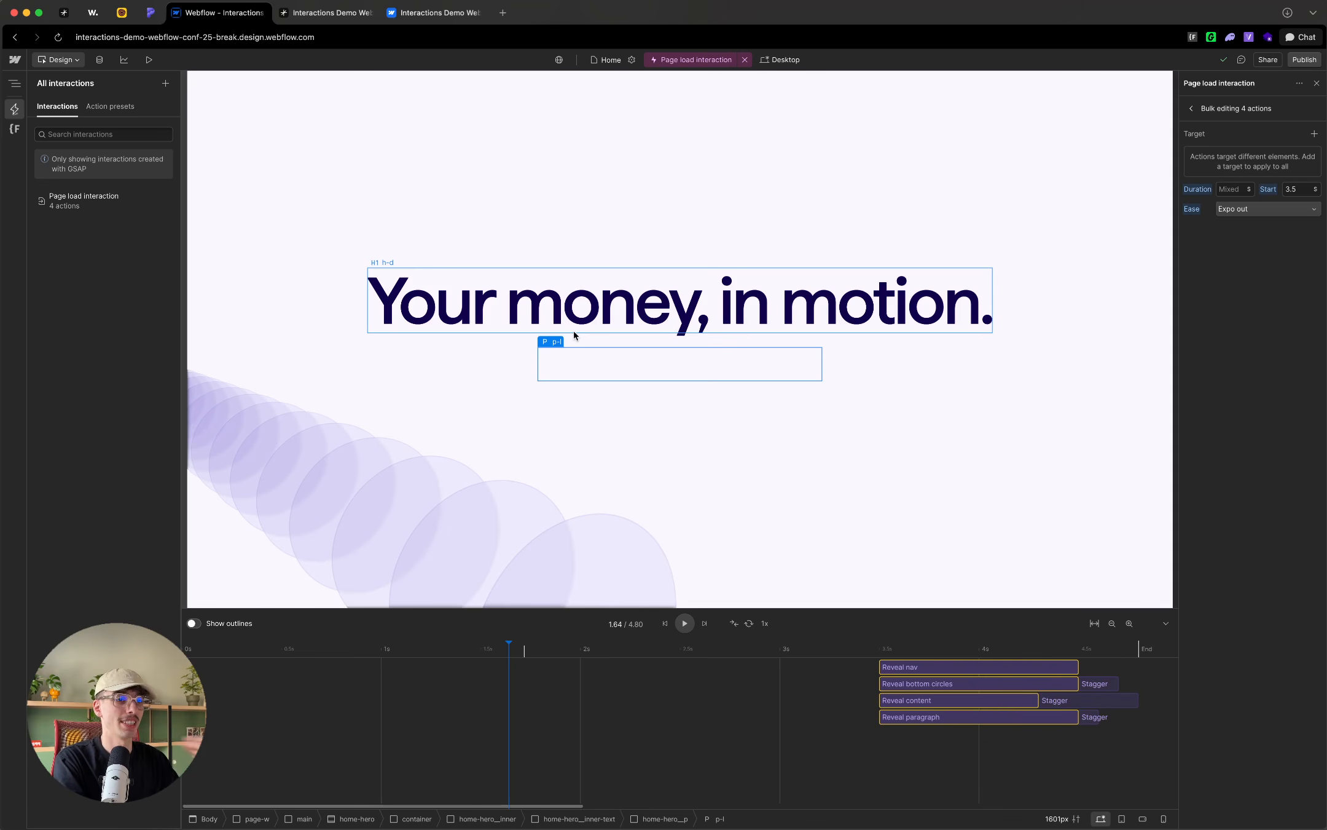
Step: Add a custom action for the hero-bg__list element to the page load interaction and name it "List position"
click(13, 86)
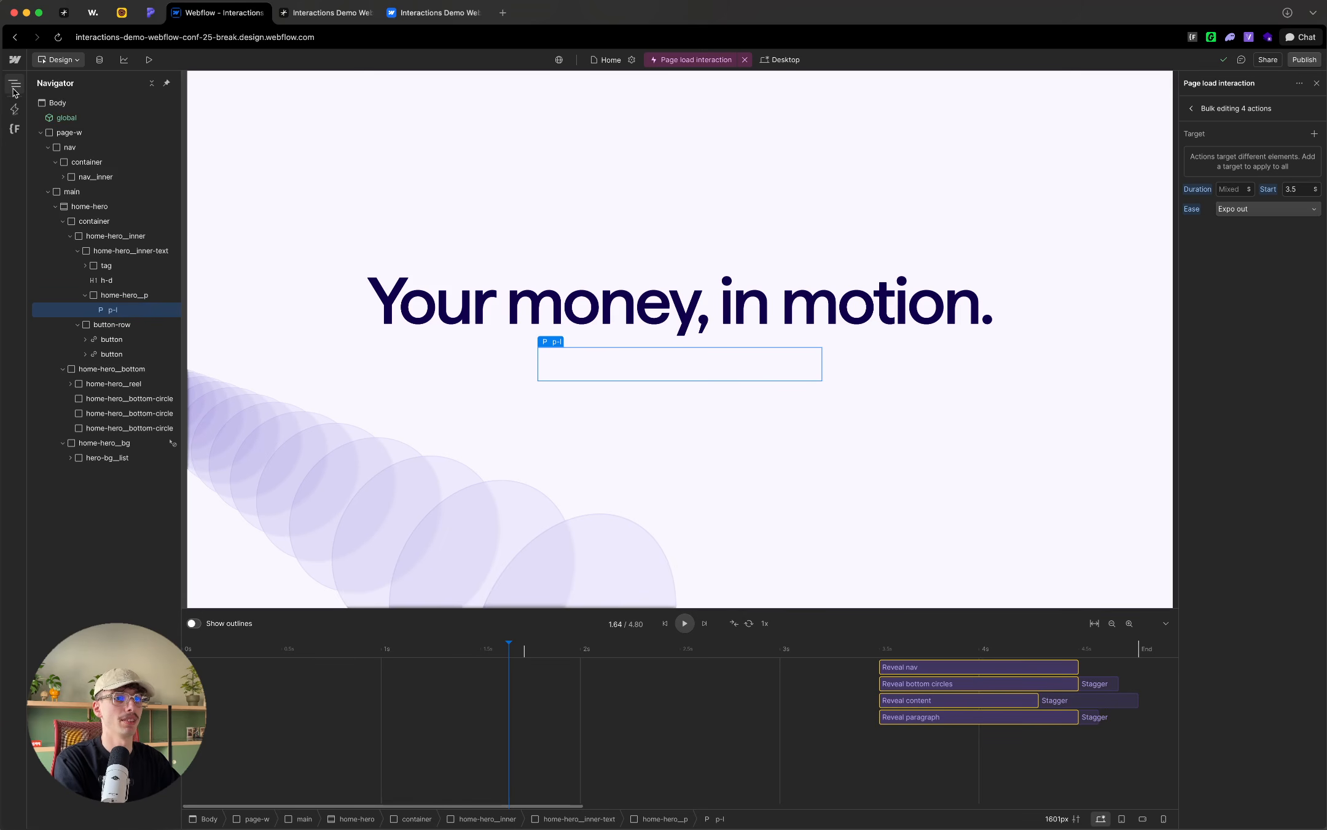
click(118, 458)
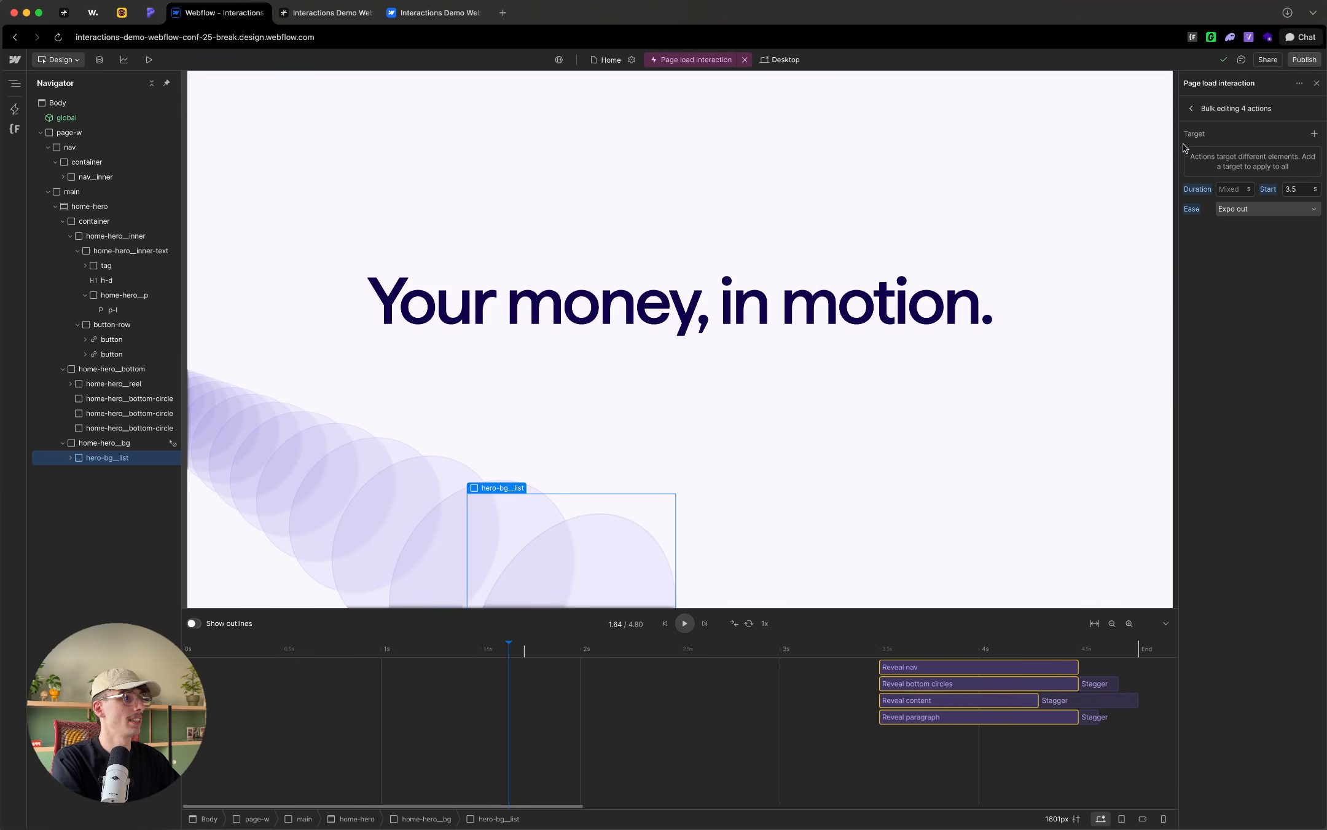
click(1197, 108)
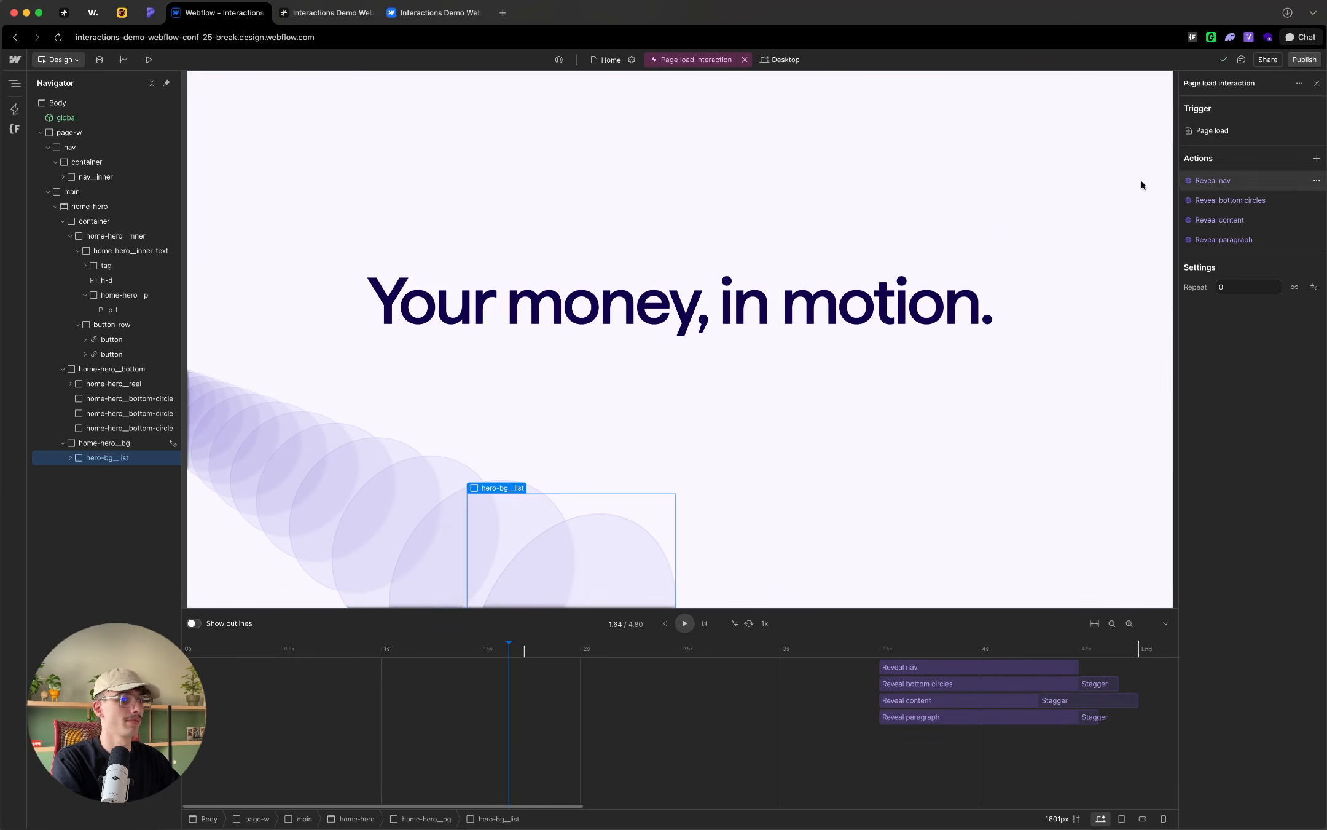
click(1317, 158)
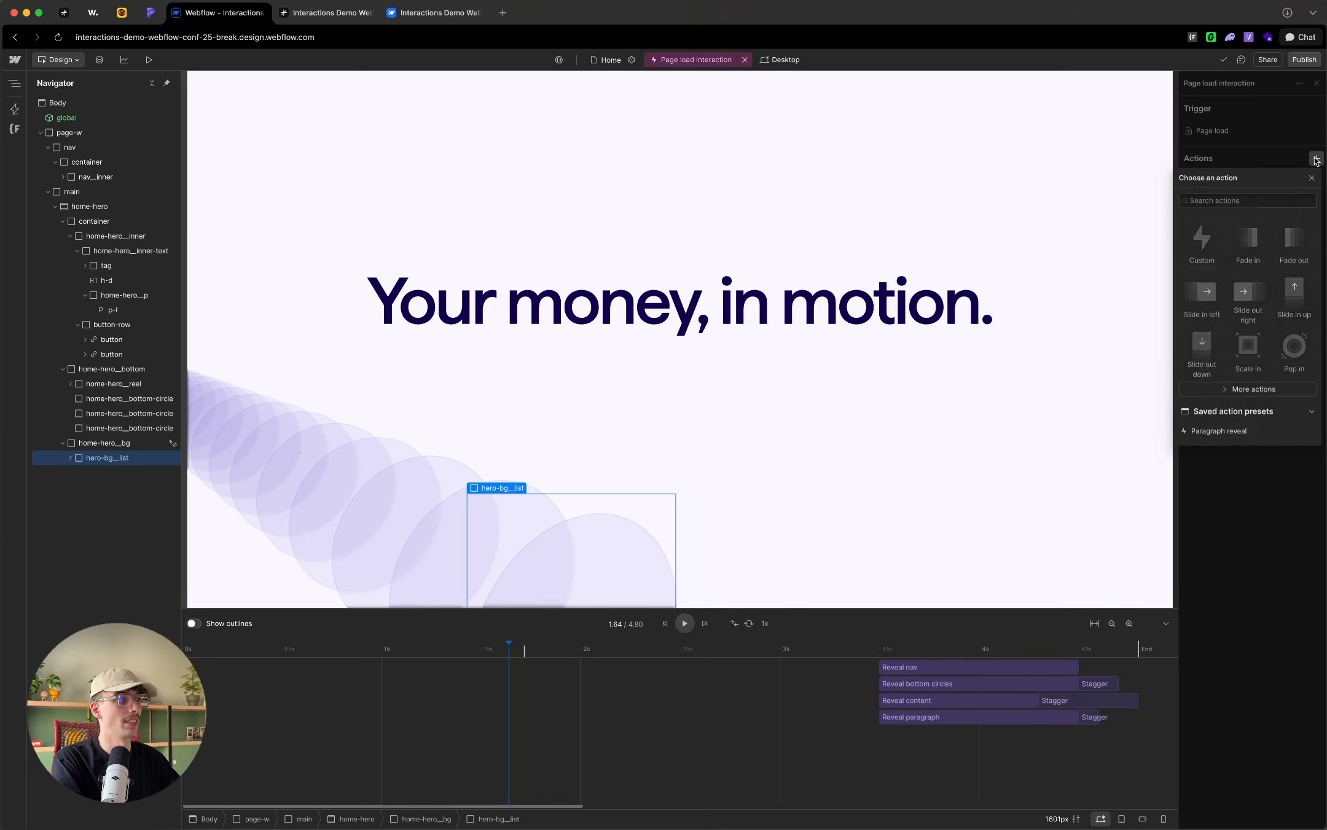
click(1206, 241)
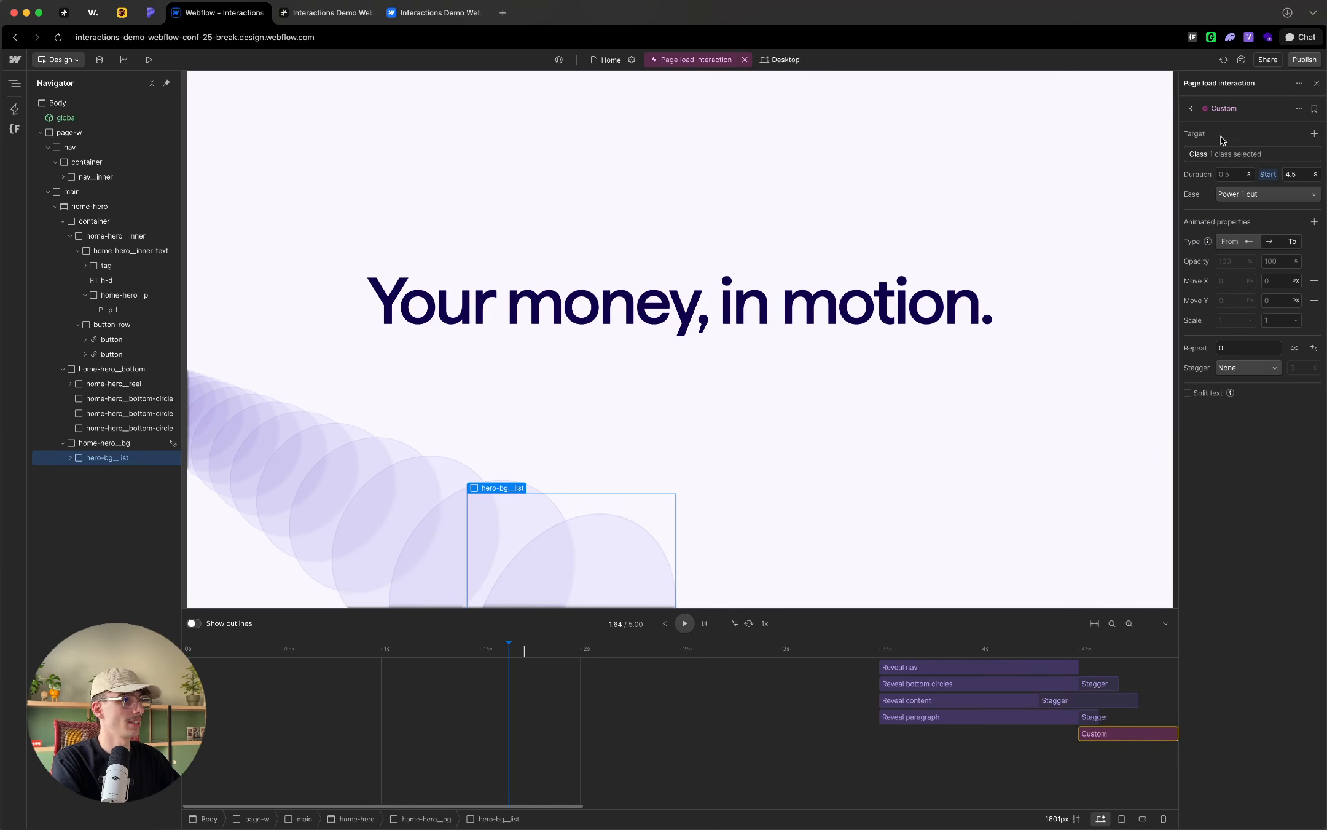
text(List position)
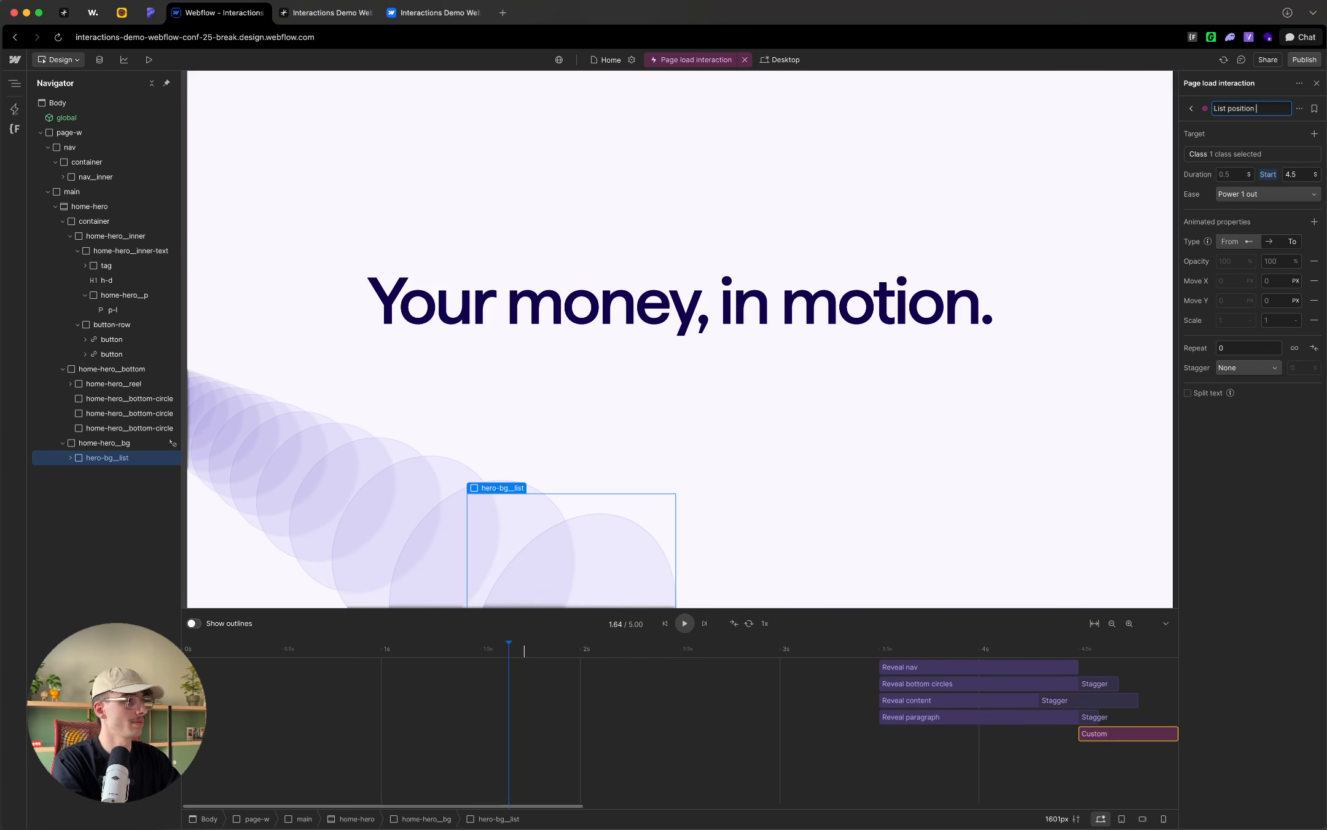
key(Return)
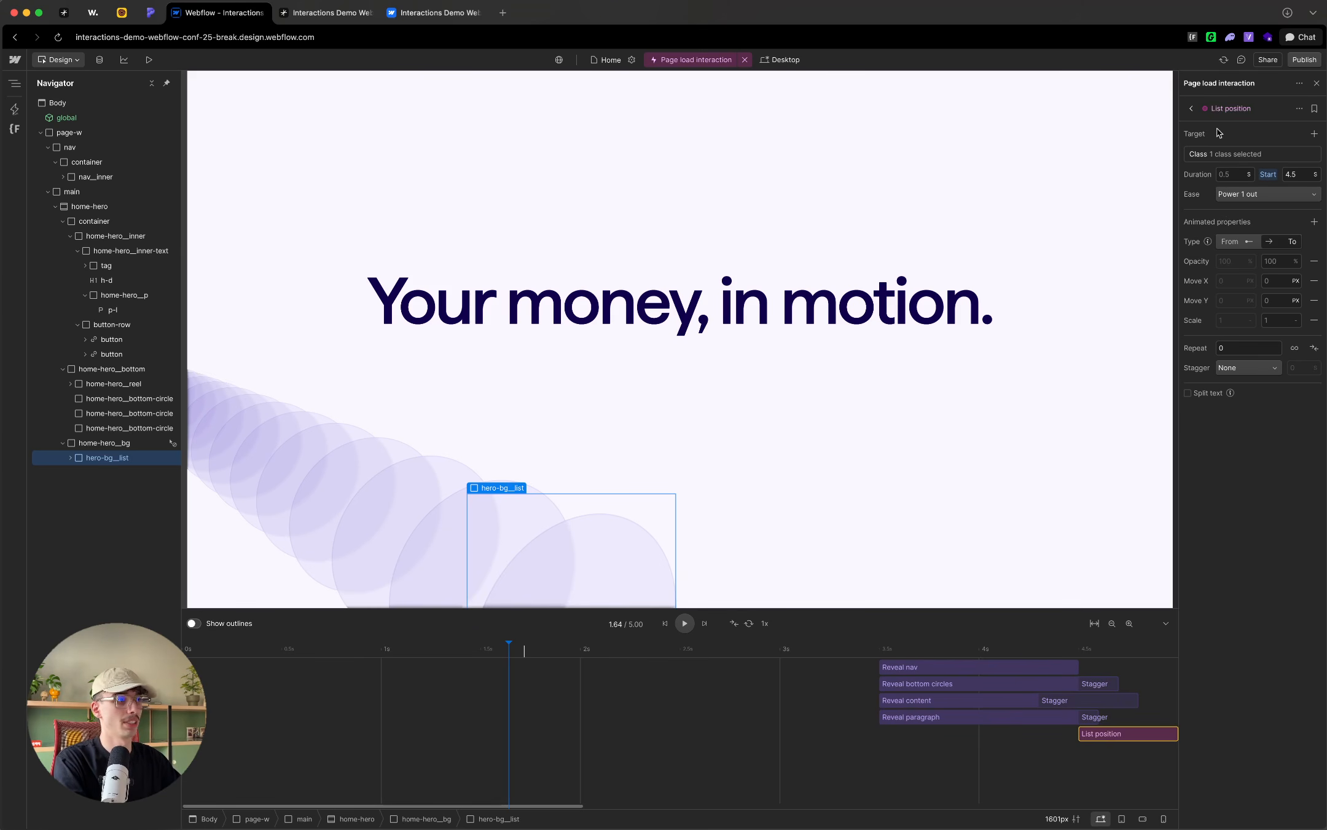
Step: Move the List position action earlier on the timeline to start at 2.38 s and make it a From animation
click(70, 458)
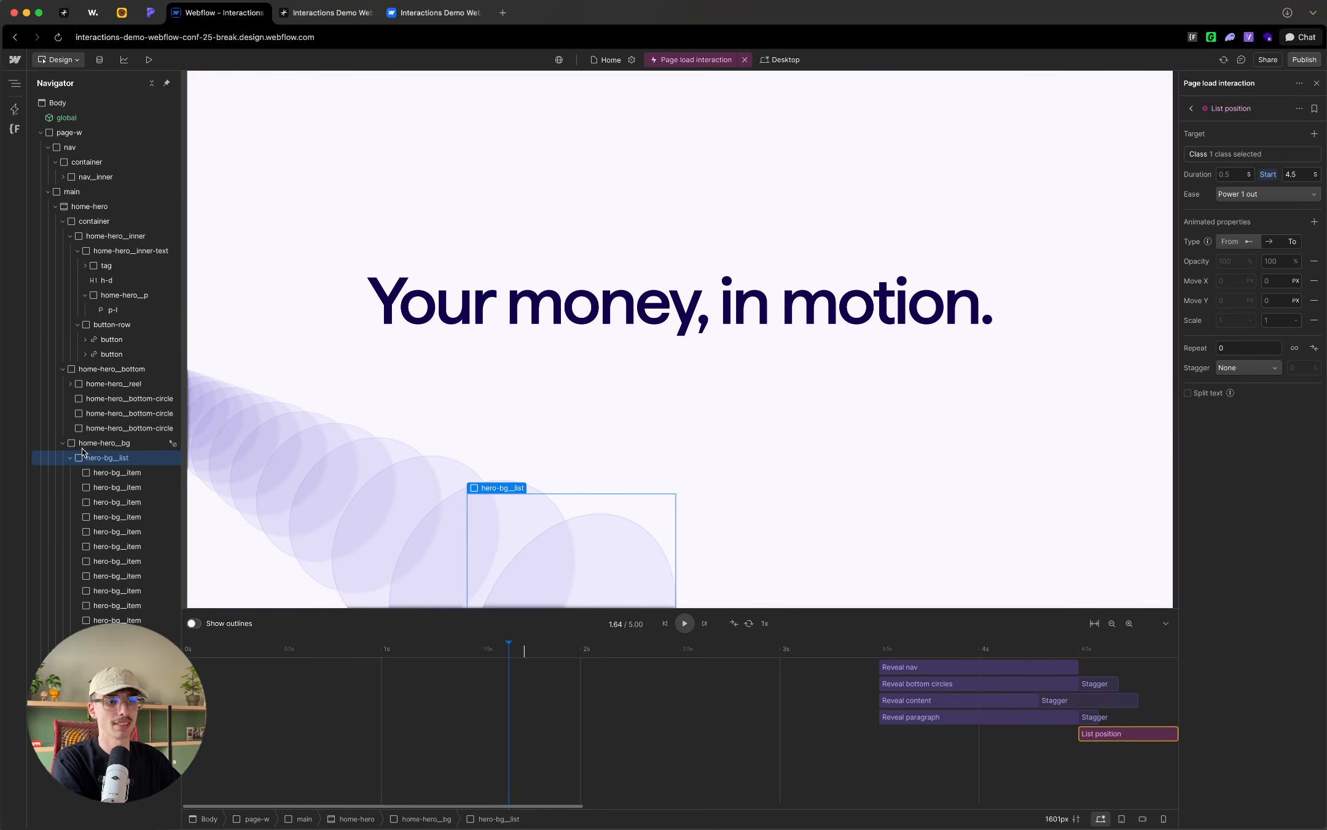
click(70, 458)
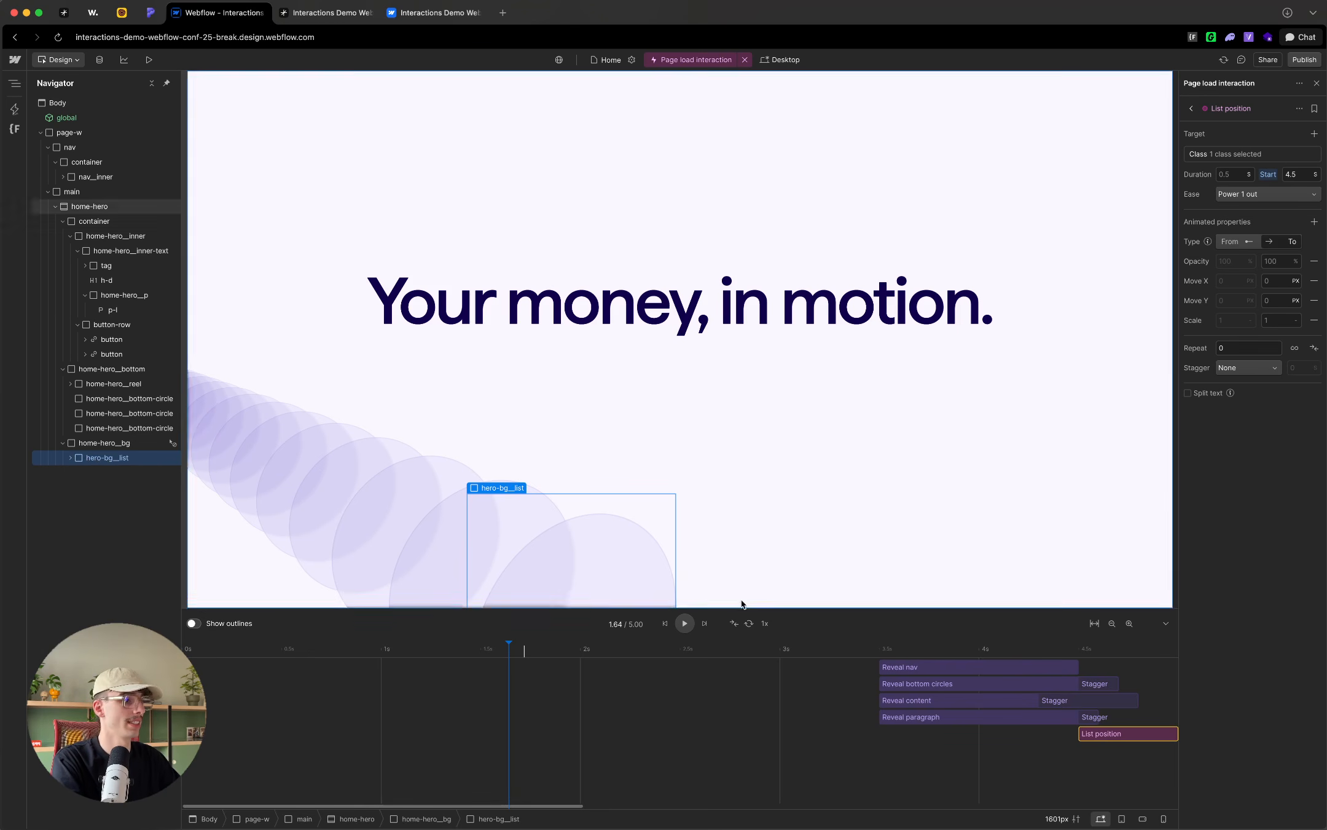
drag(1111, 734, 685, 713)
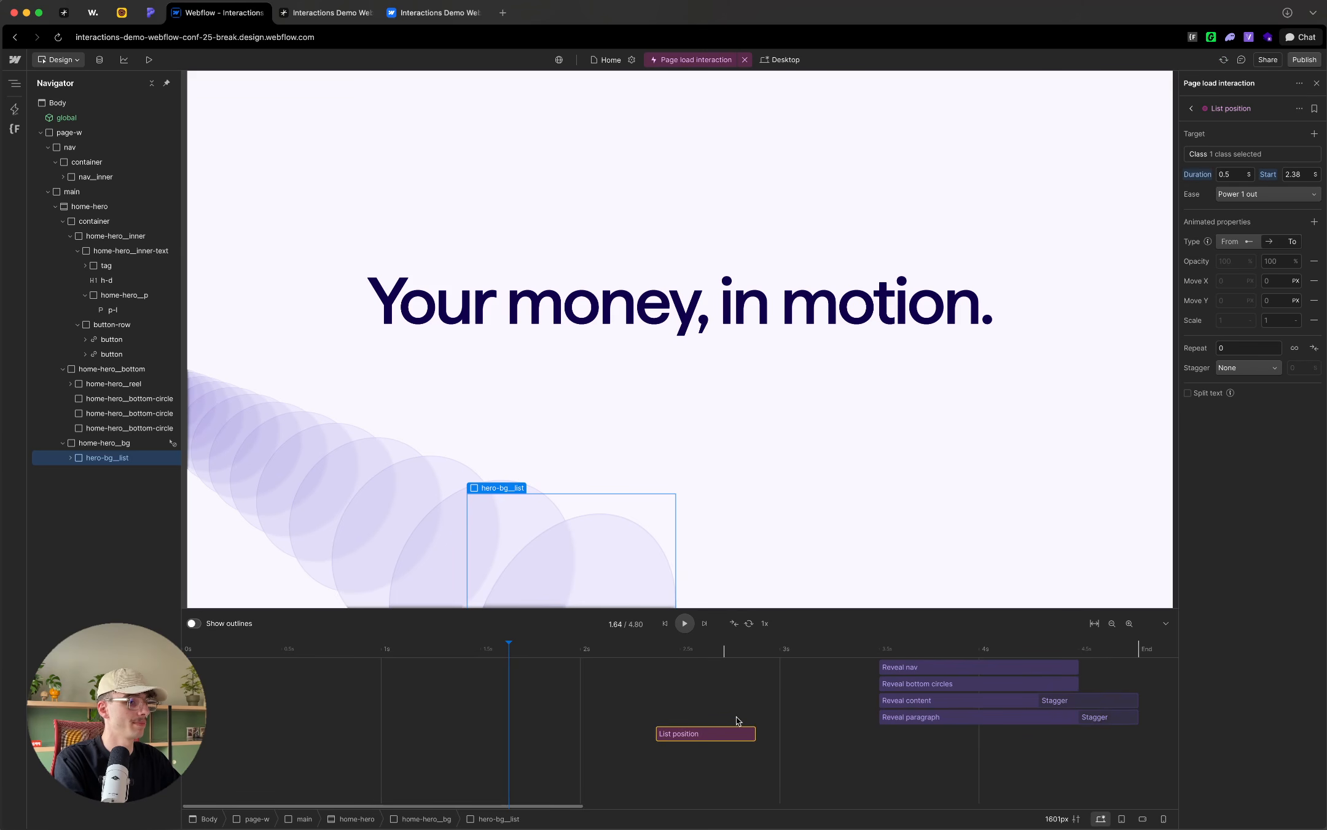
click(1278, 247)
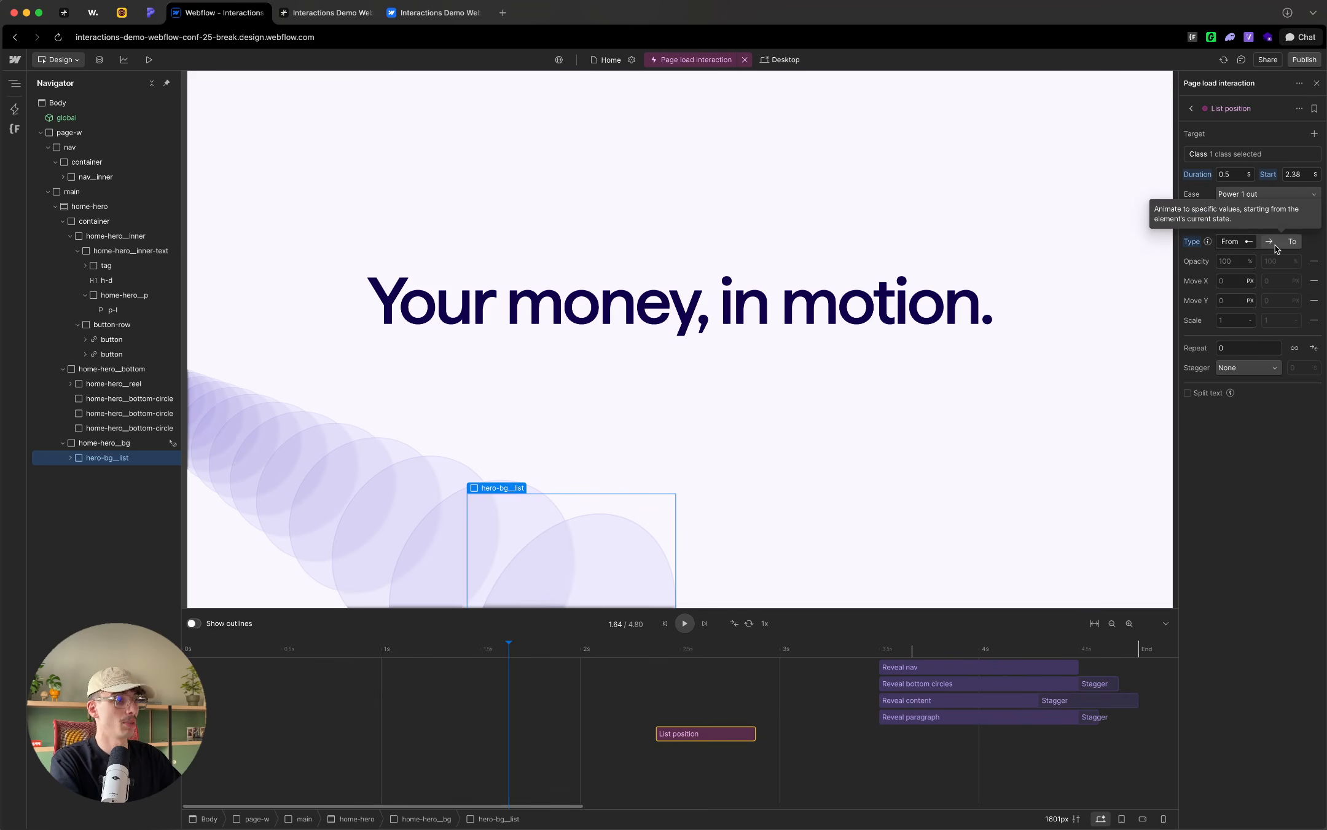
Step: Remove Opacity and Scale from the List position action and add Rotate X and Rotate Y as animated properties
click(1314, 261)
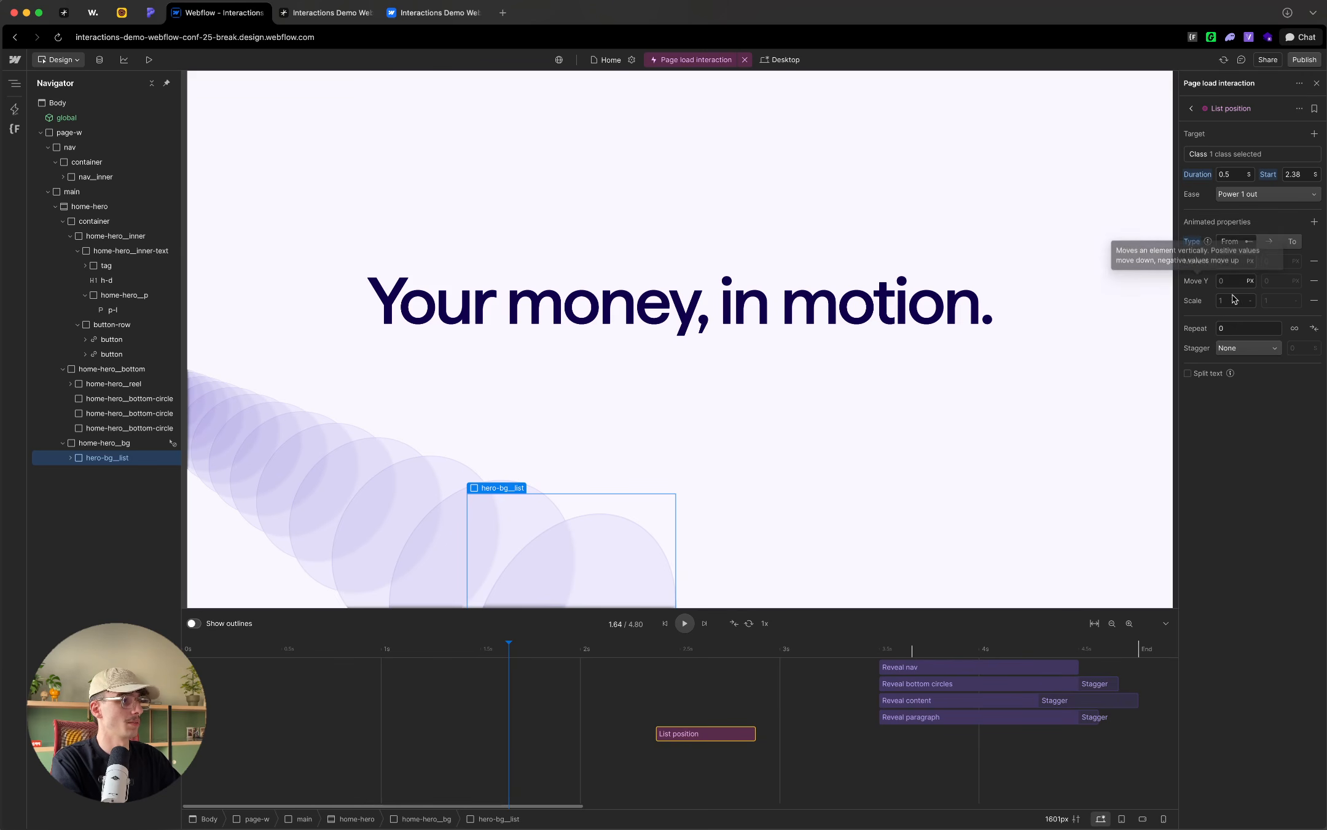
click(1313, 300)
click(1313, 222)
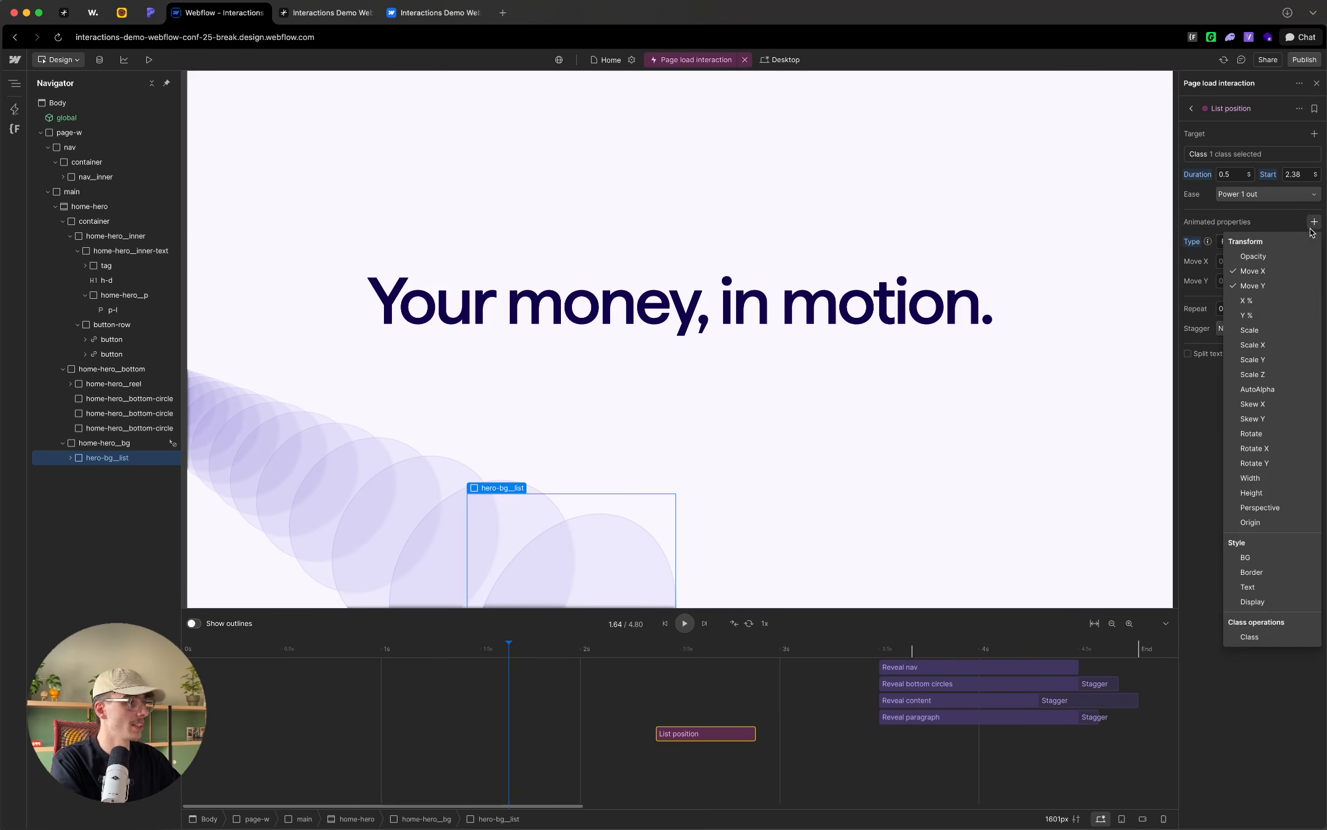
click(1266, 448)
click(1266, 463)
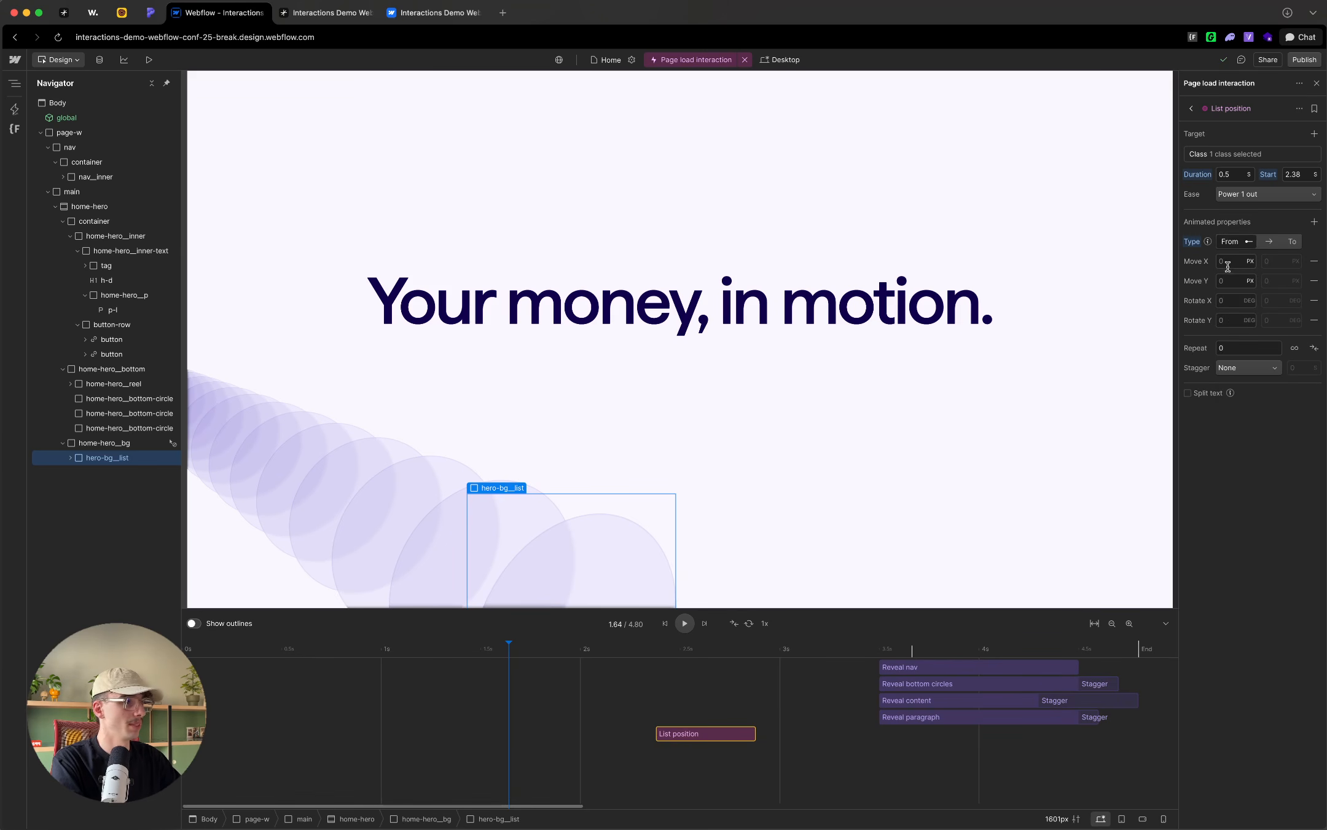
Step: Set the List position starting values to Move X 0 vw, Move Y 0 vw, Rotate X 0 deg and Rotate Y 0 deg
click(1227, 262)
text(0)
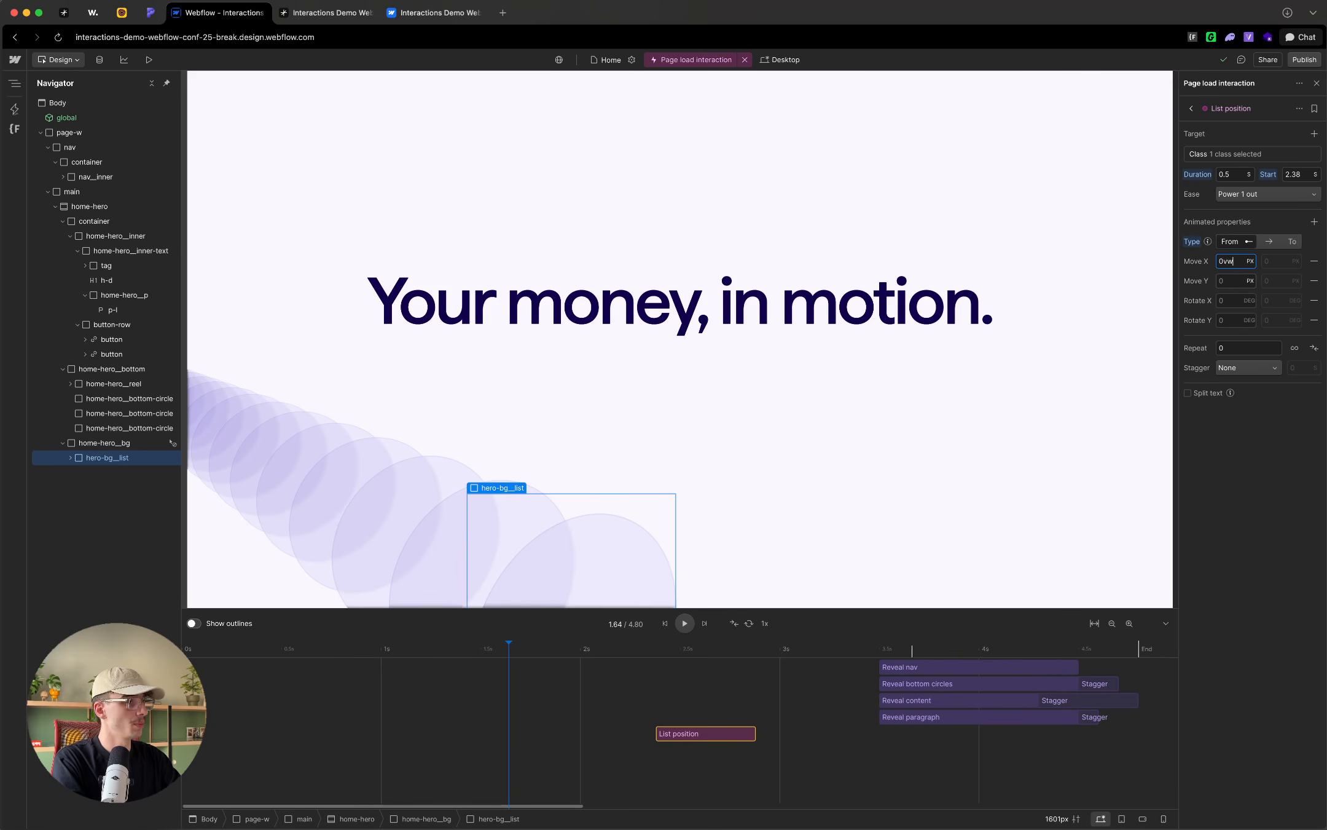
key(Tab)
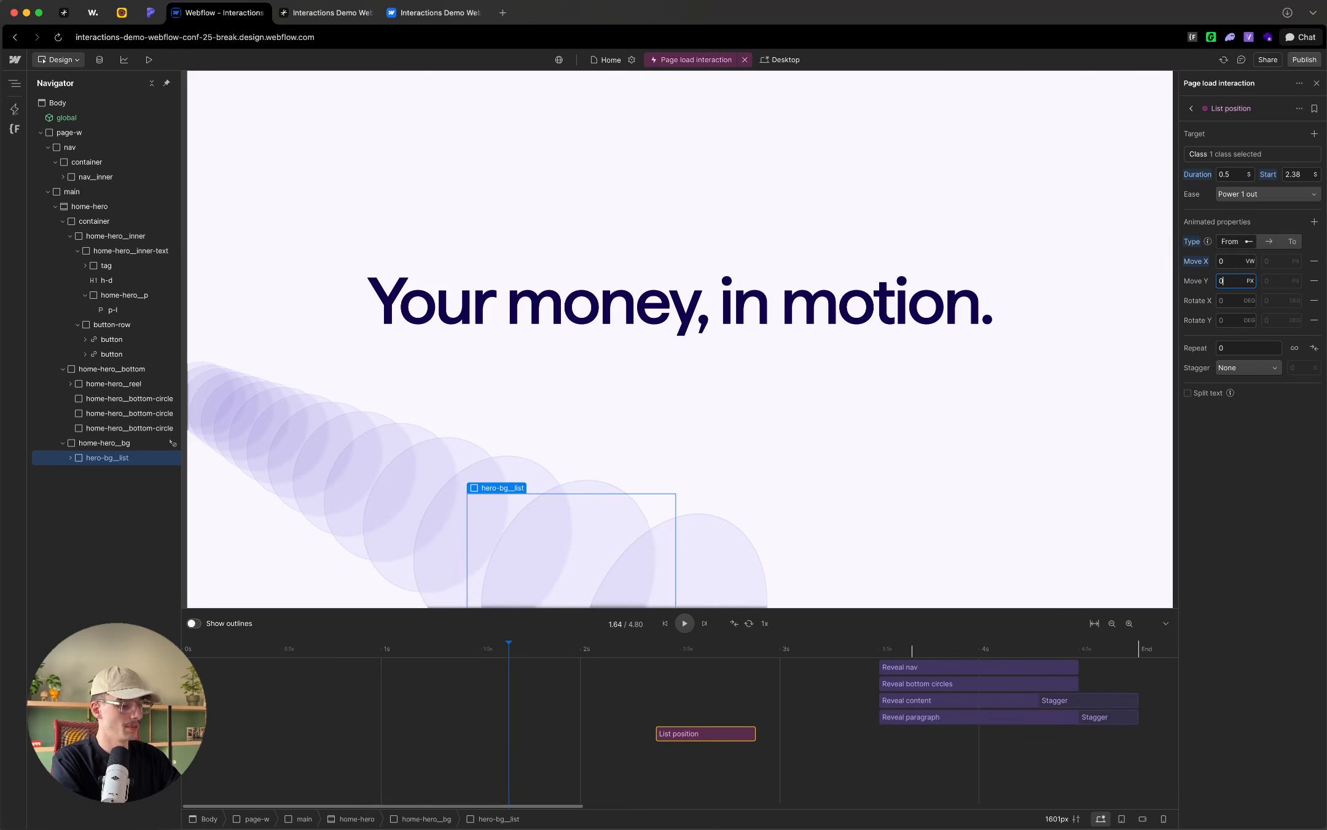
text(0vw)
key(Tab)
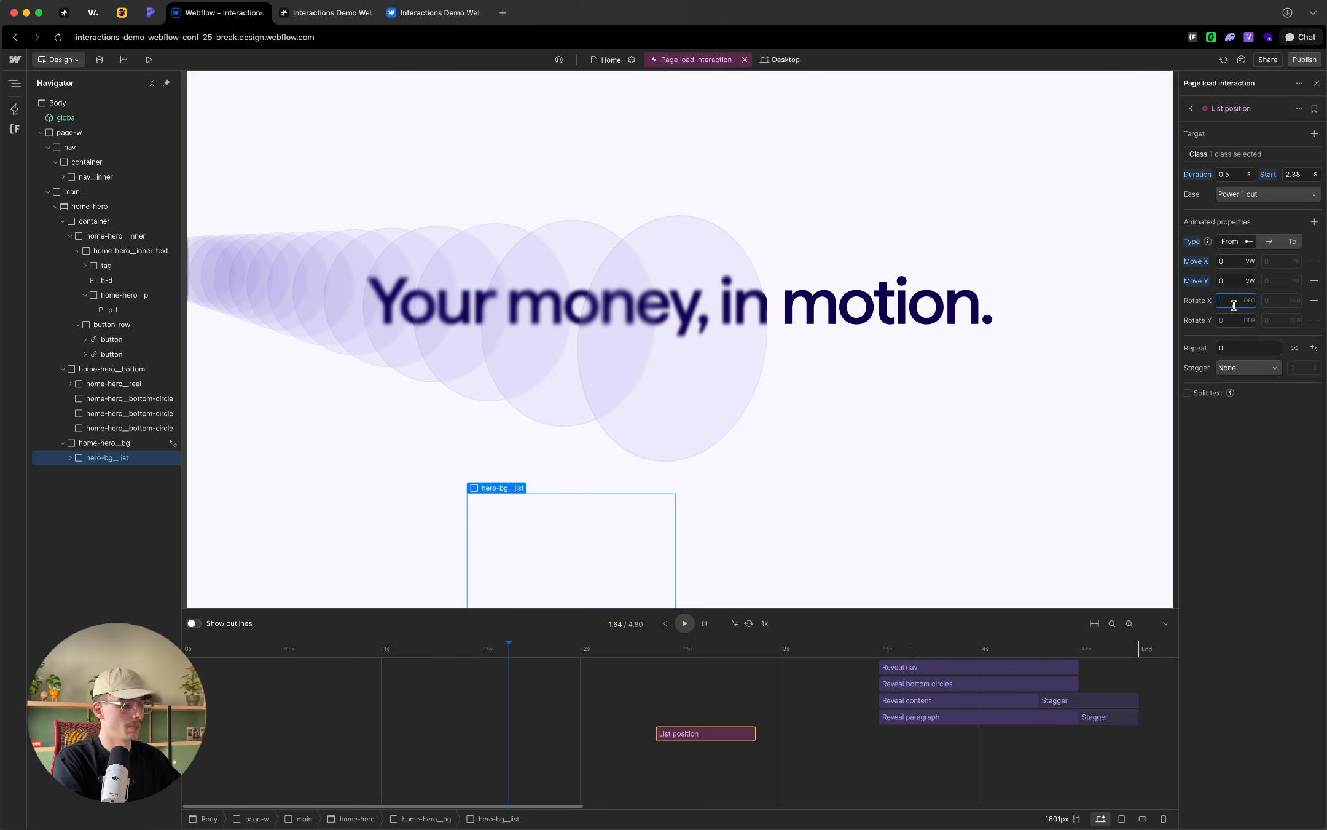
text(0)
key(Tab)
text(0)
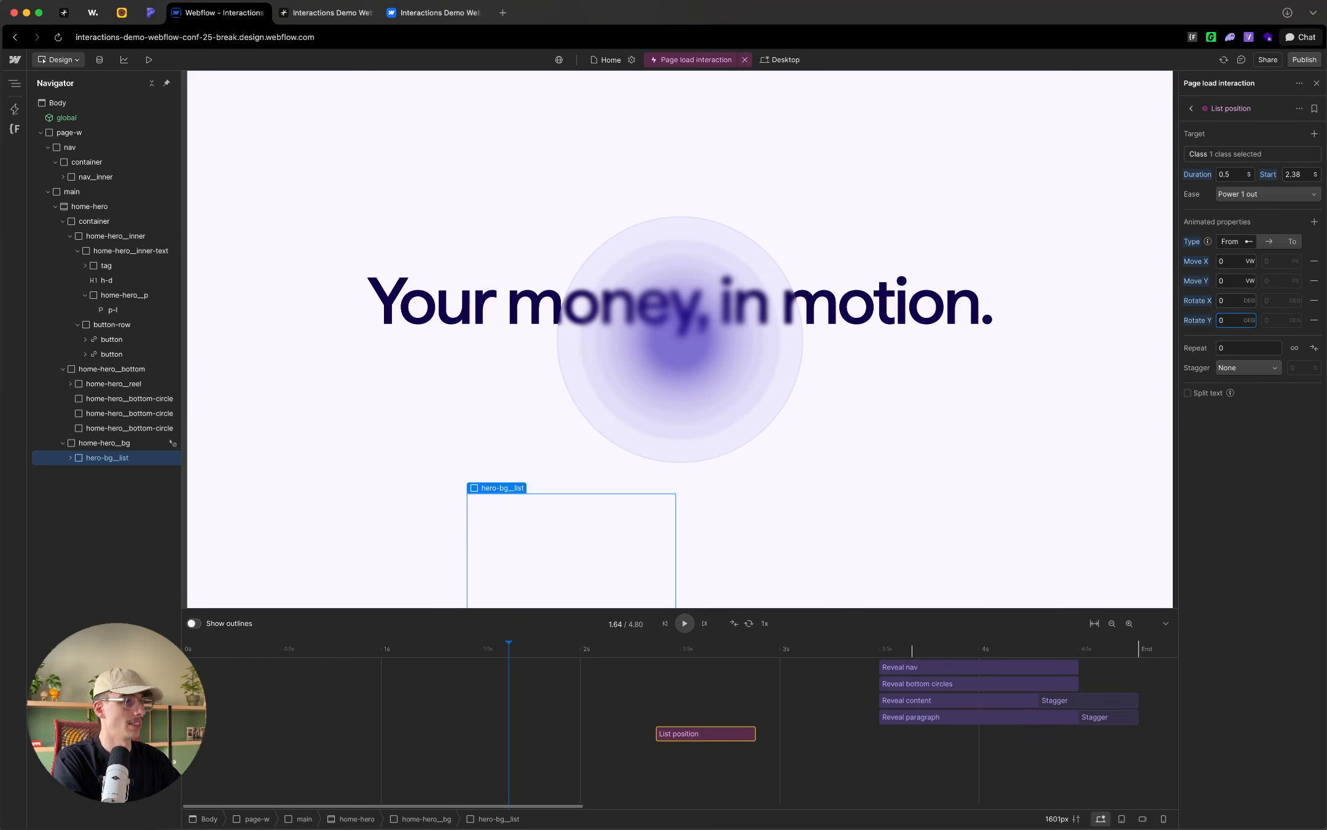
key(Tab)
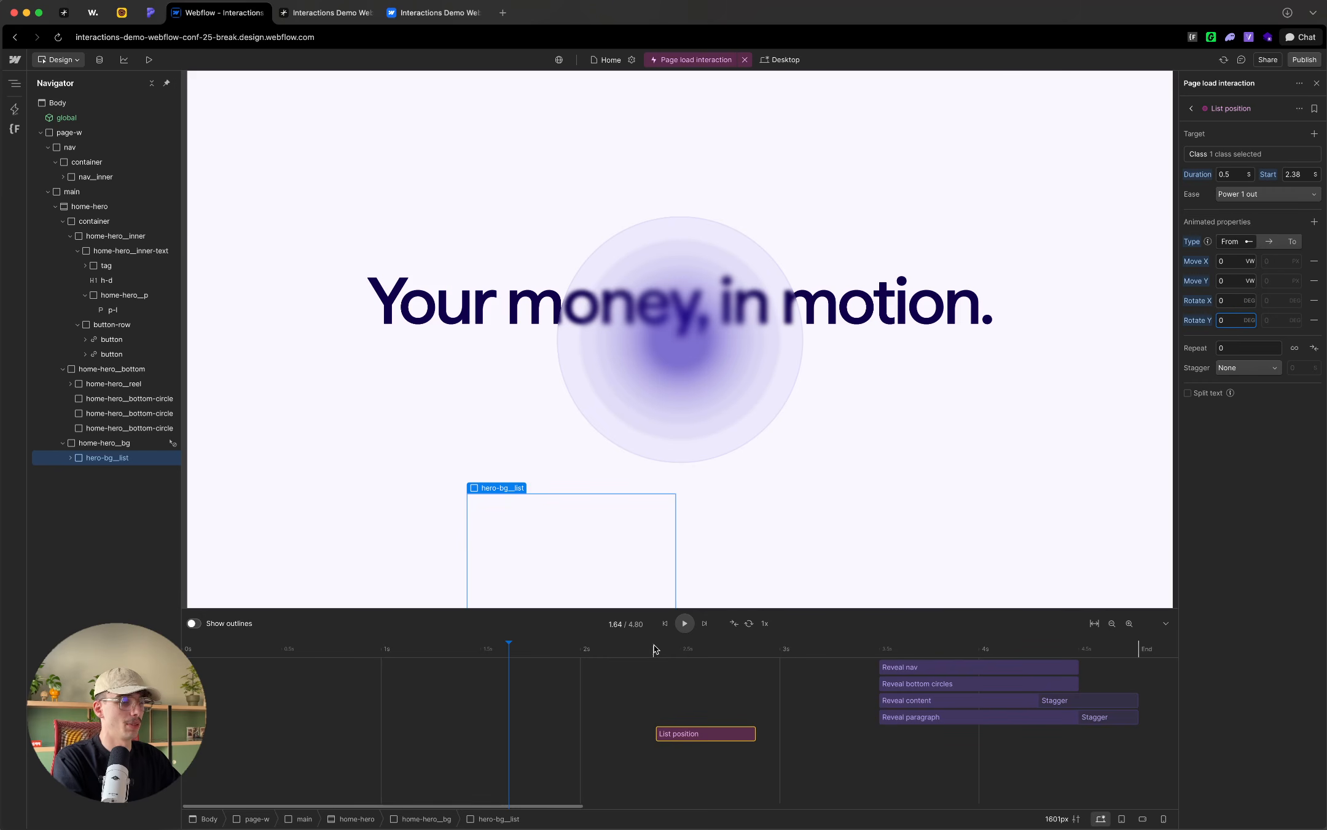
Step: Scrub the playhead back and forth across the start of the List position action to preview the circles' movement
click(622, 649)
drag(622, 650, 687, 678)
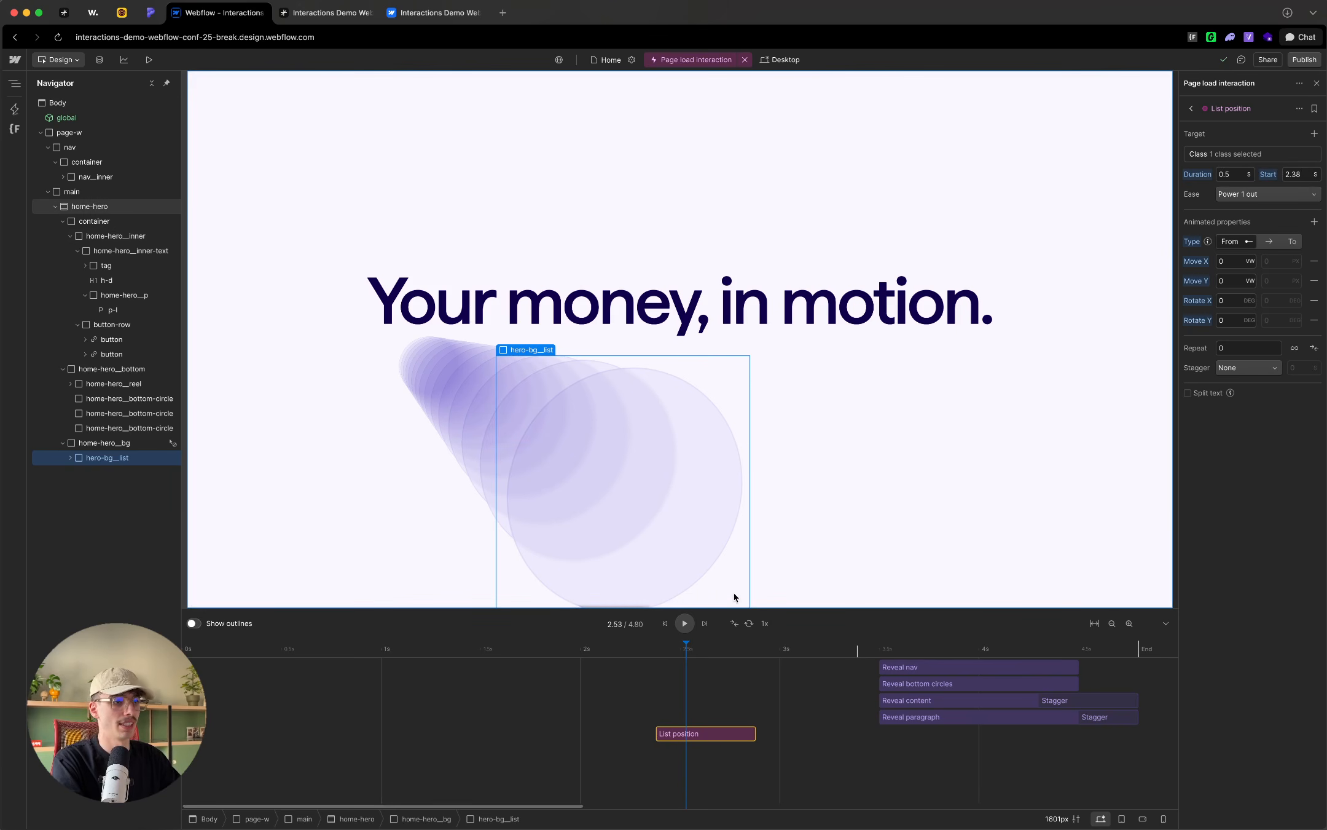
drag(679, 650, 643, 649)
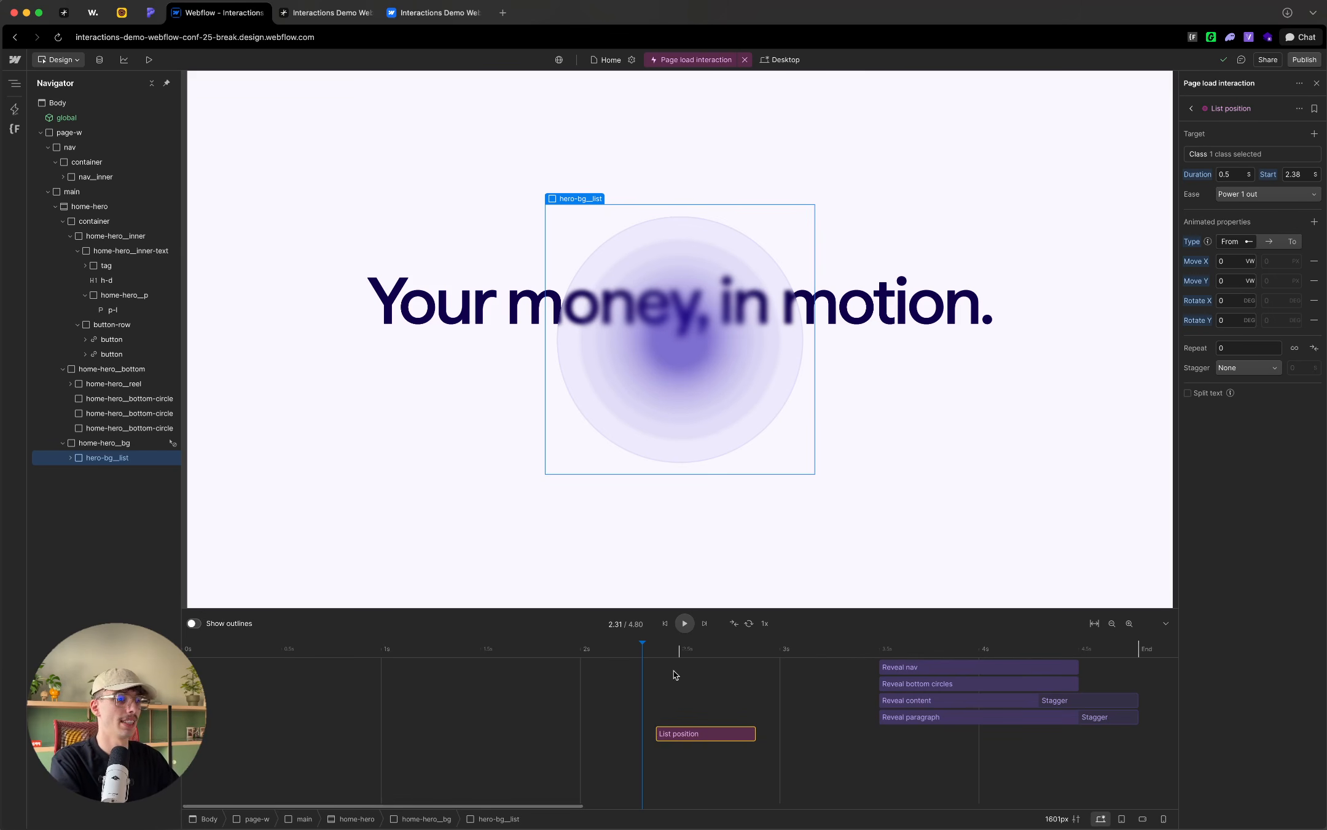
drag(670, 650, 650, 657)
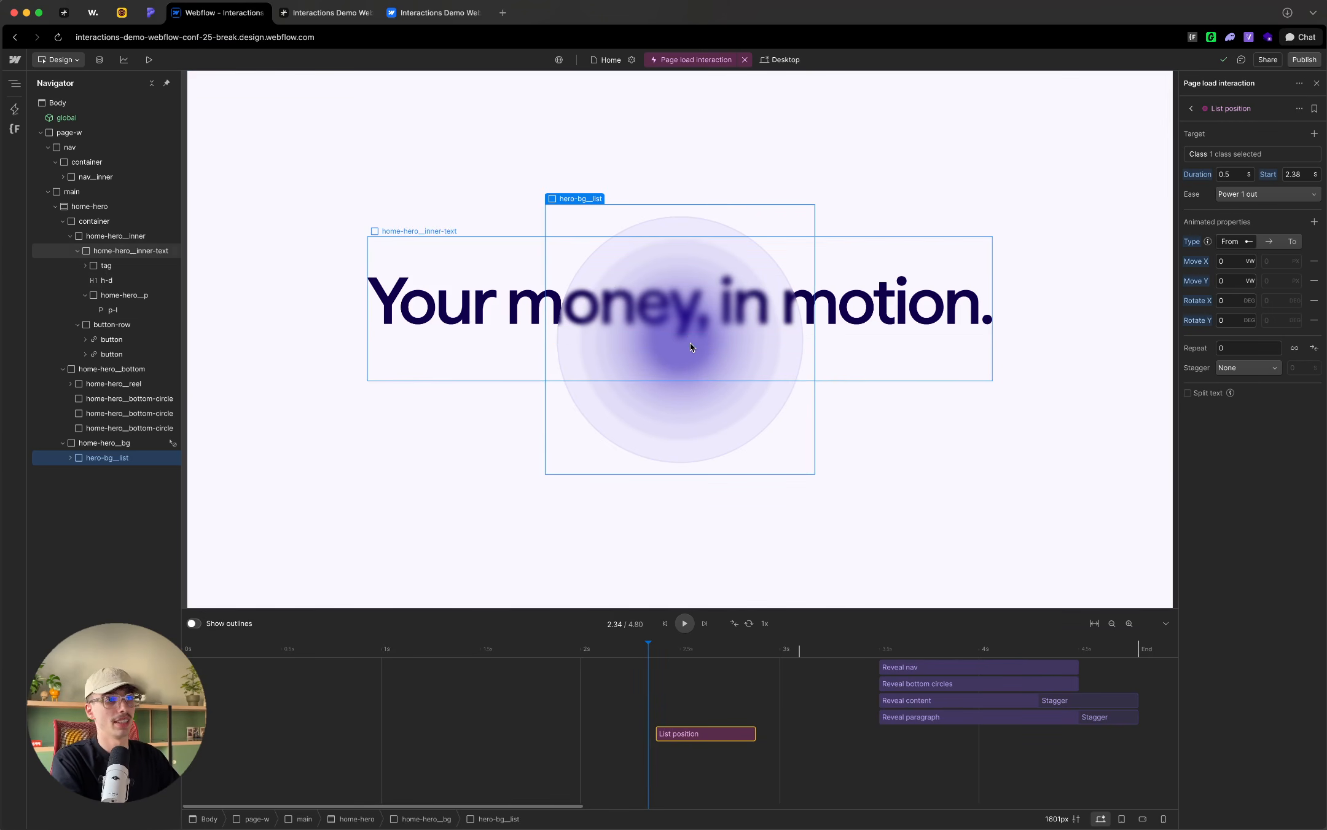
click(673, 648)
drag(663, 650, 653, 650)
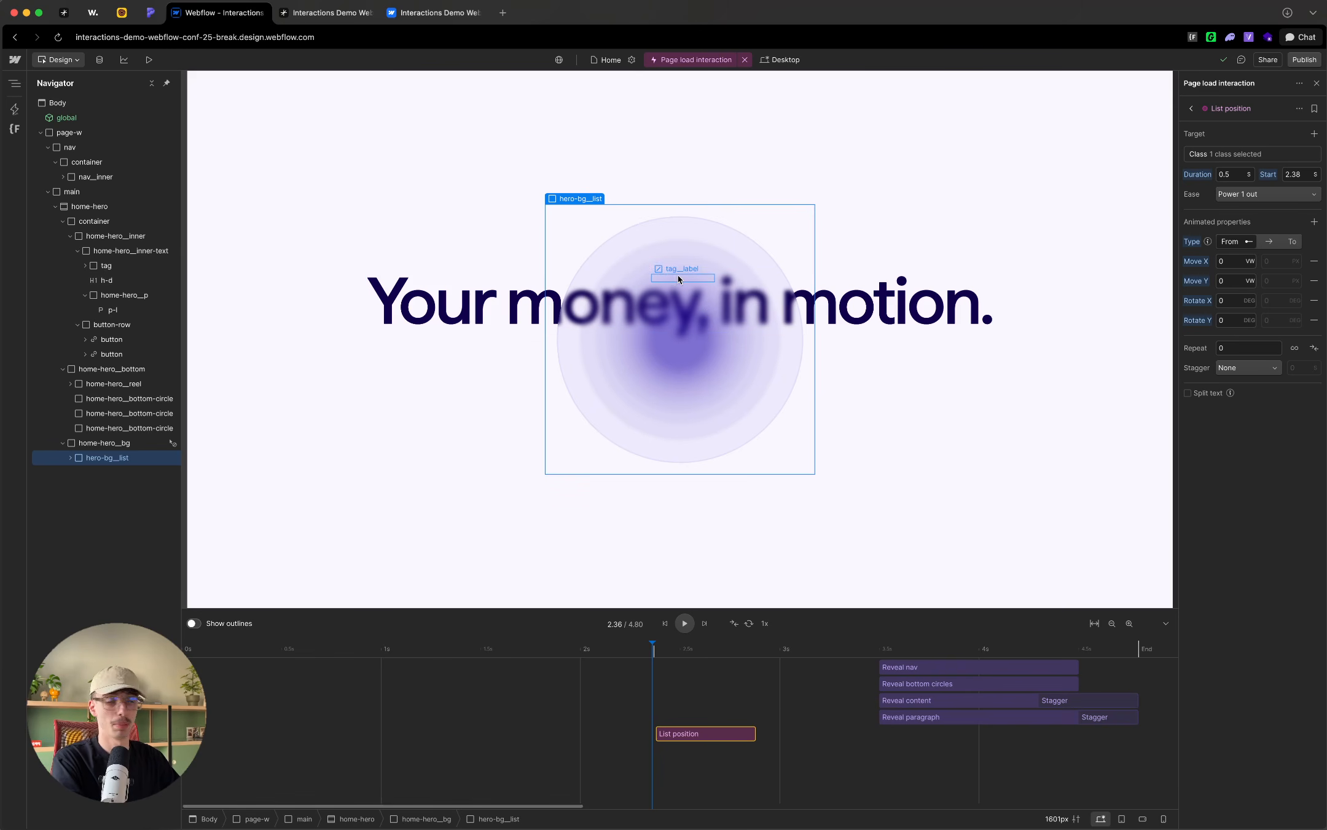
Step: Add another custom action for the hero-bg__list element to the page load interaction and name it "Circle scale"
click(1192, 111)
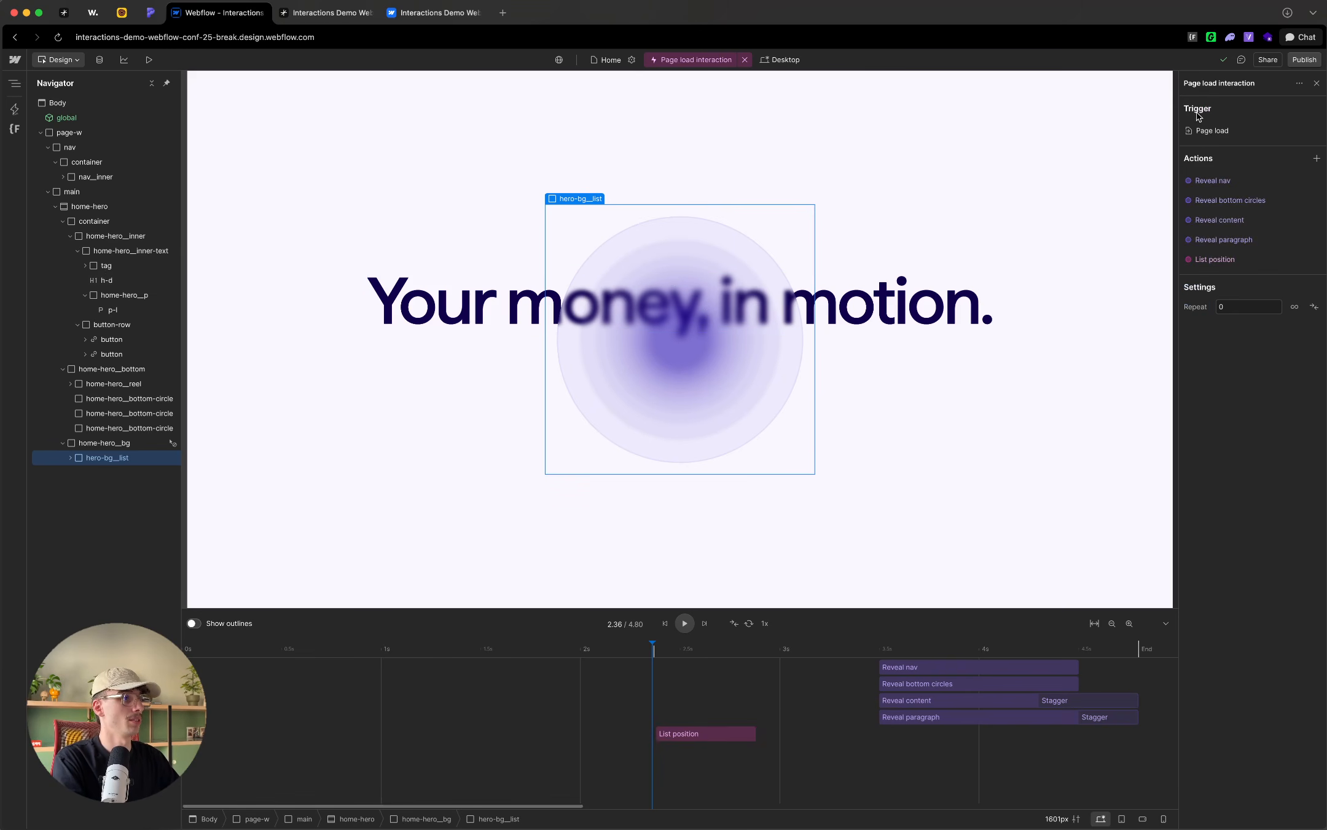
click(1316, 158)
click(1215, 238)
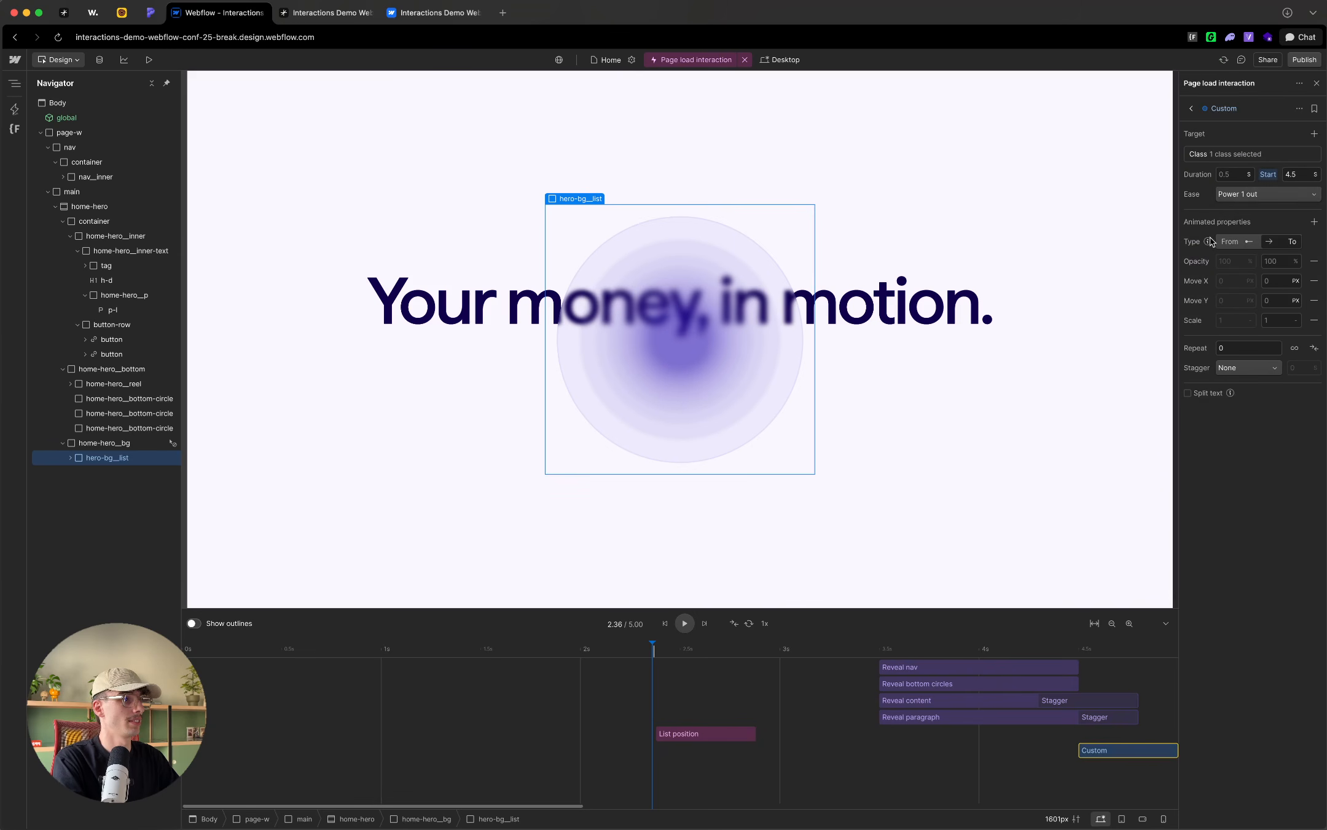
double_click(1229, 109)
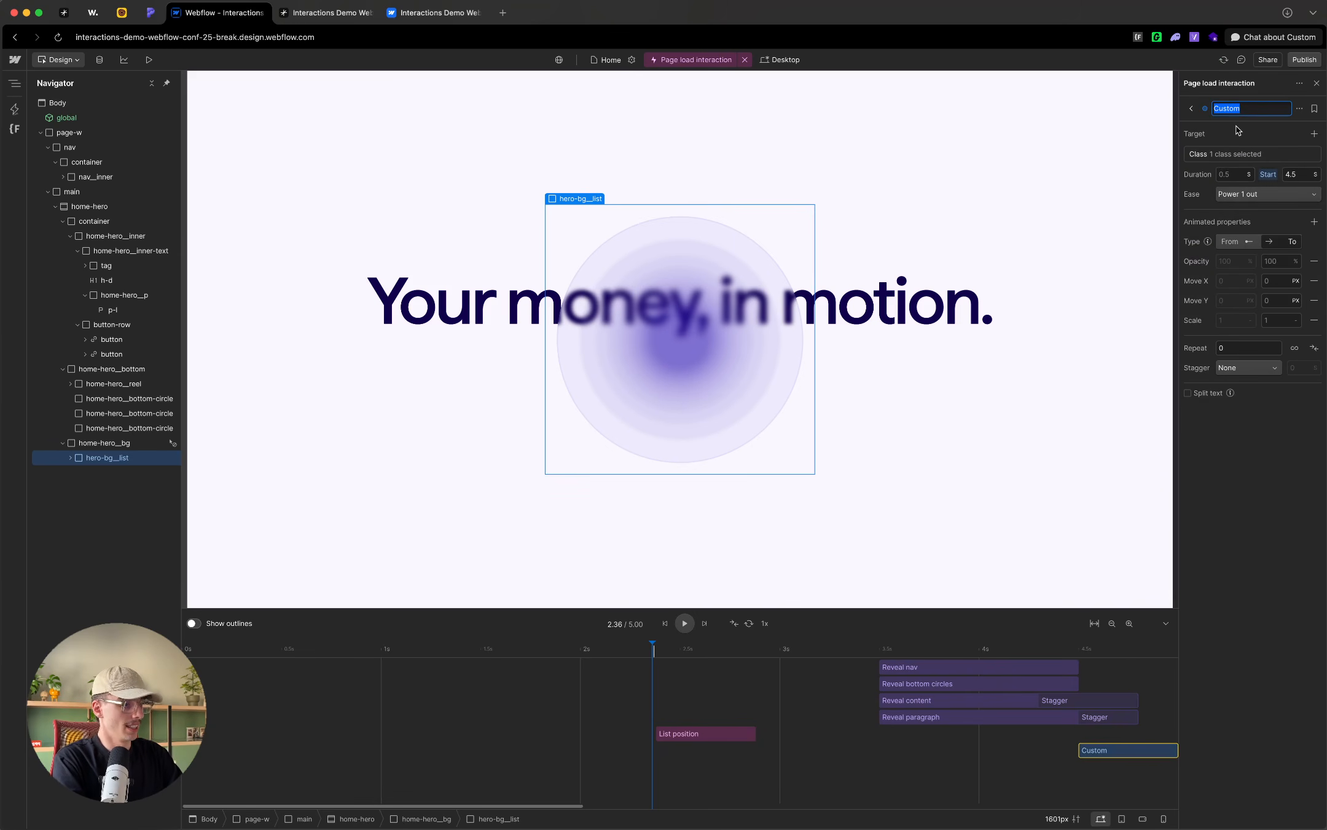
text(List )
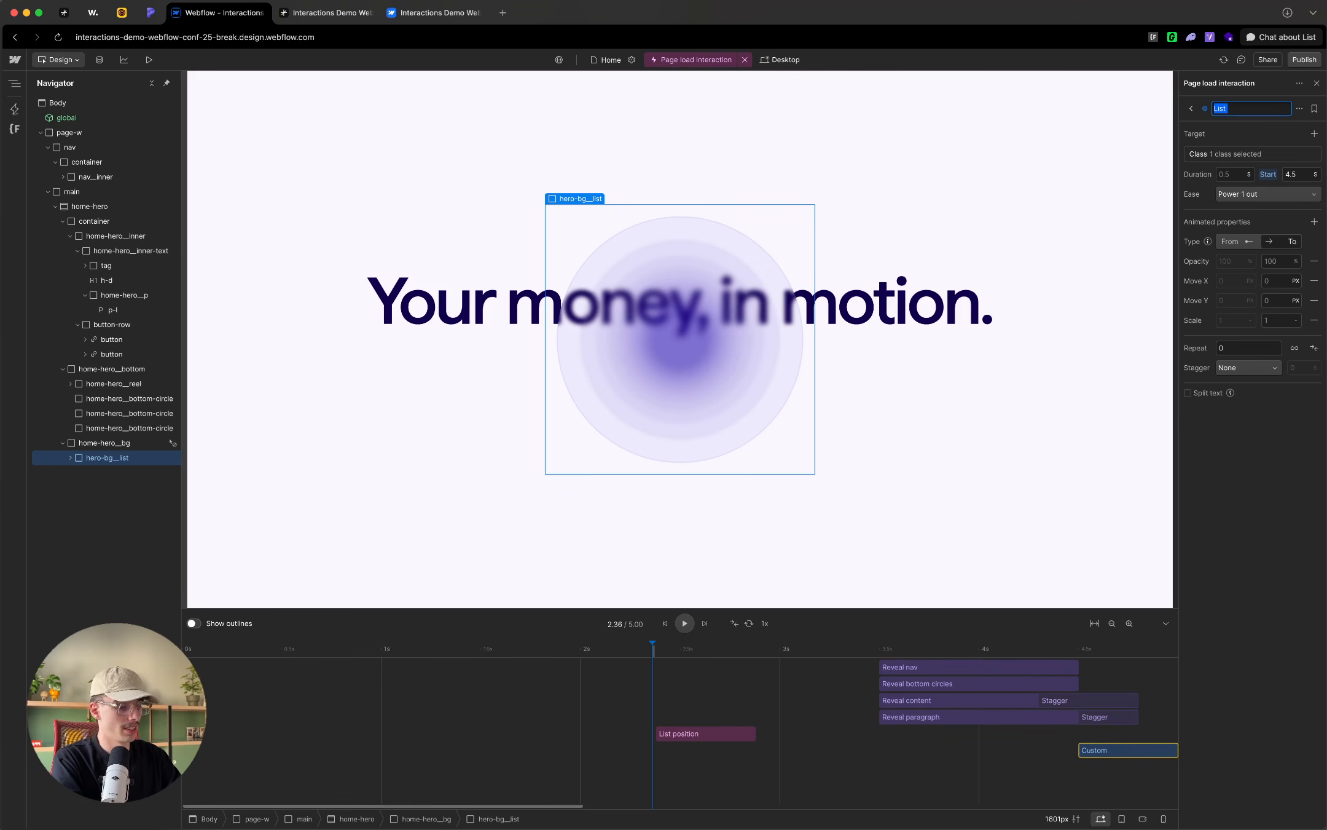
text(Circle scale)
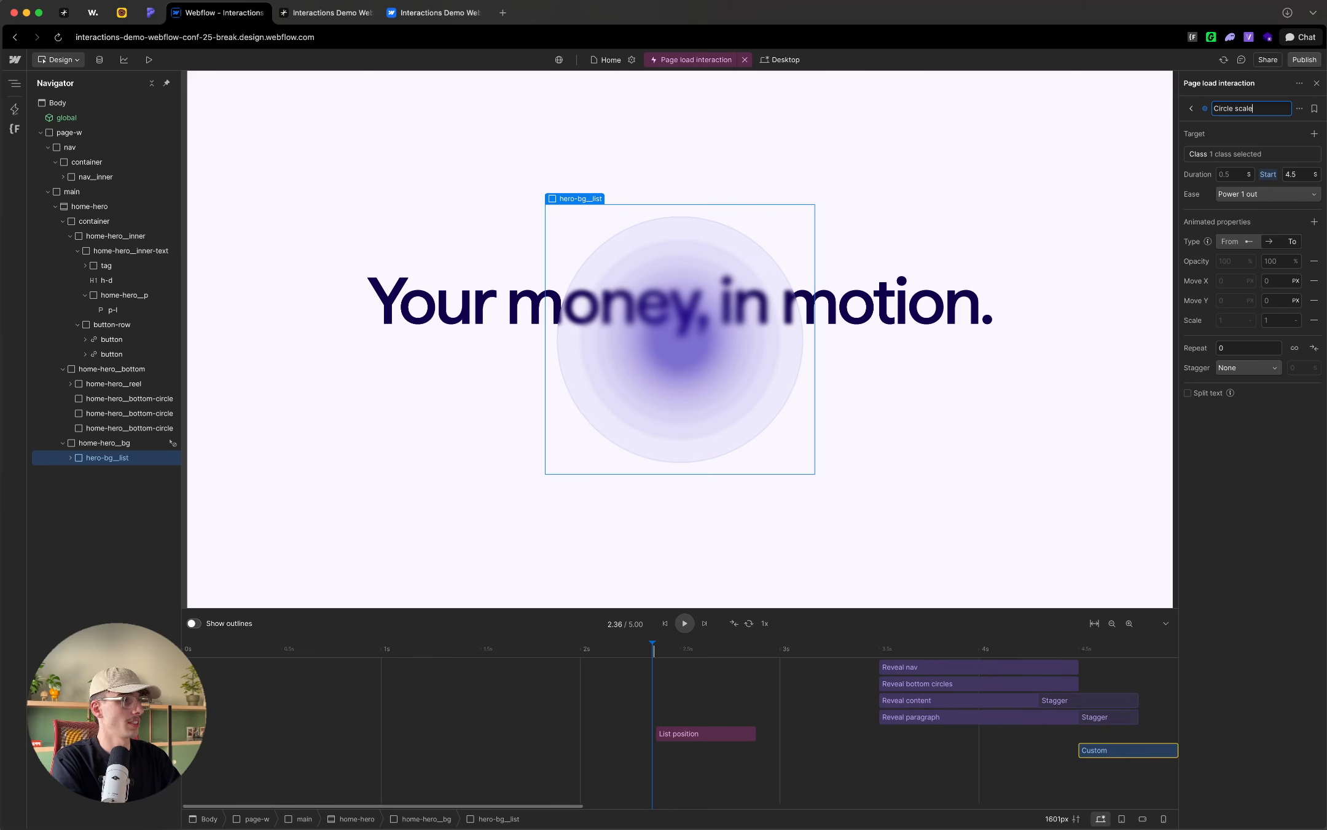
key(Return)
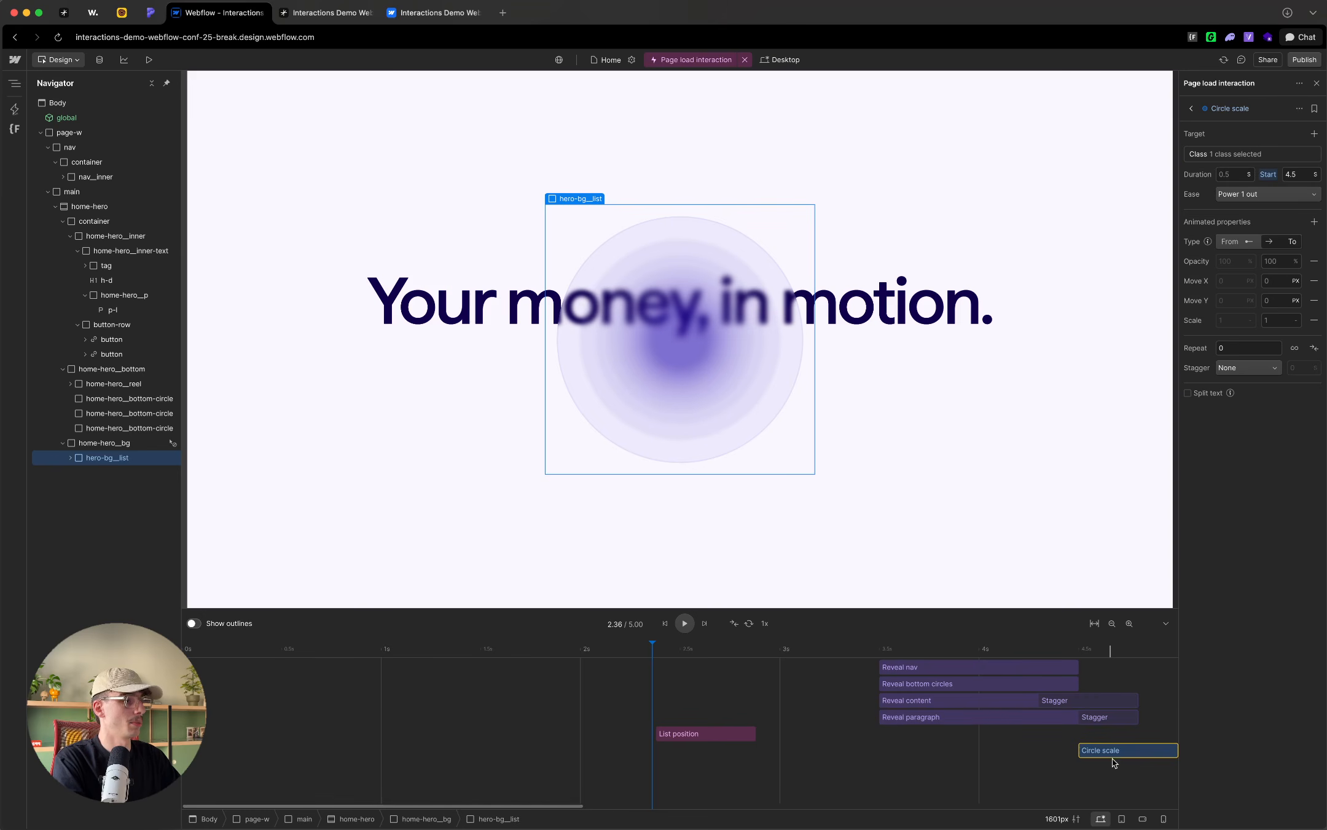
Step: Make Circle scale a From-To animation of scale only, from 0 to 0.4, and place its start at about 1.5 s
drag(1109, 750, 286, 651)
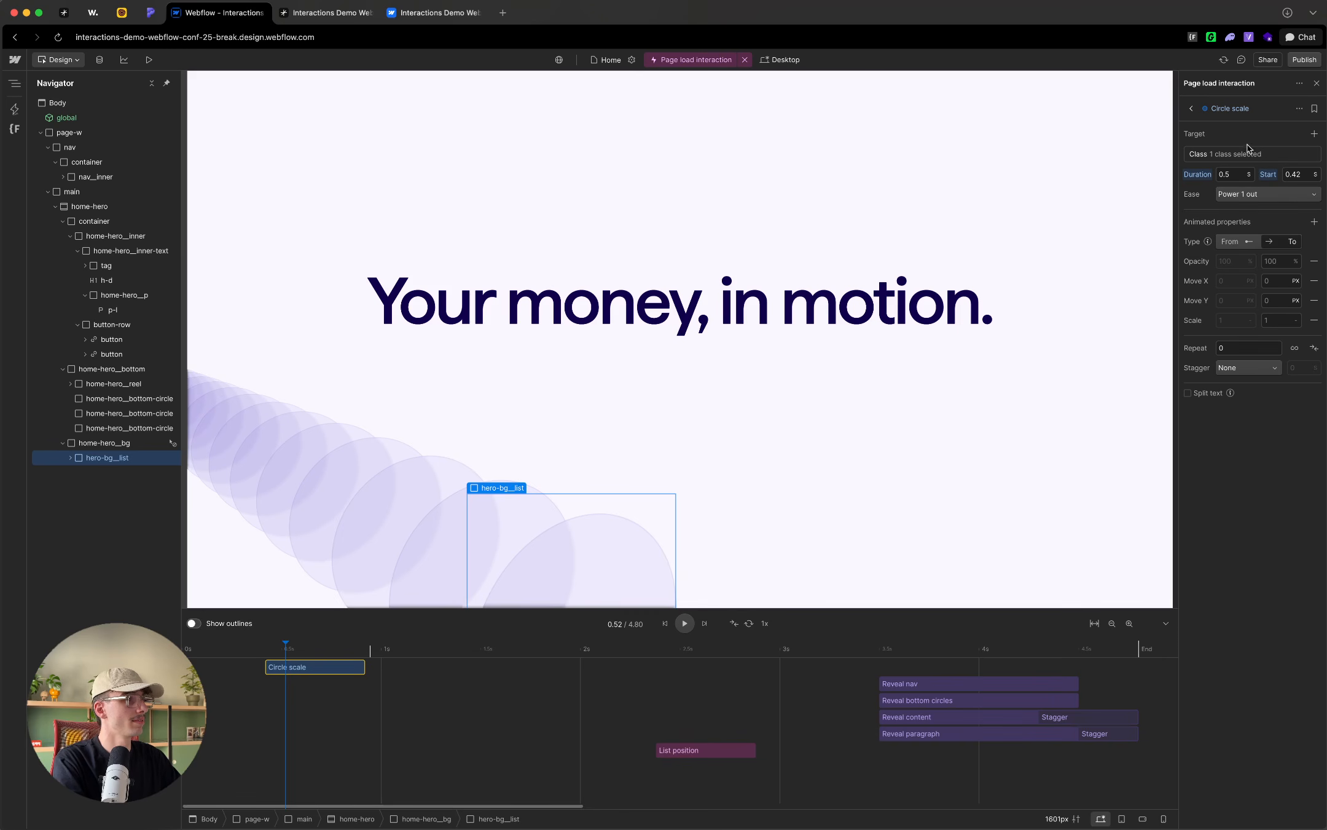
click(1257, 246)
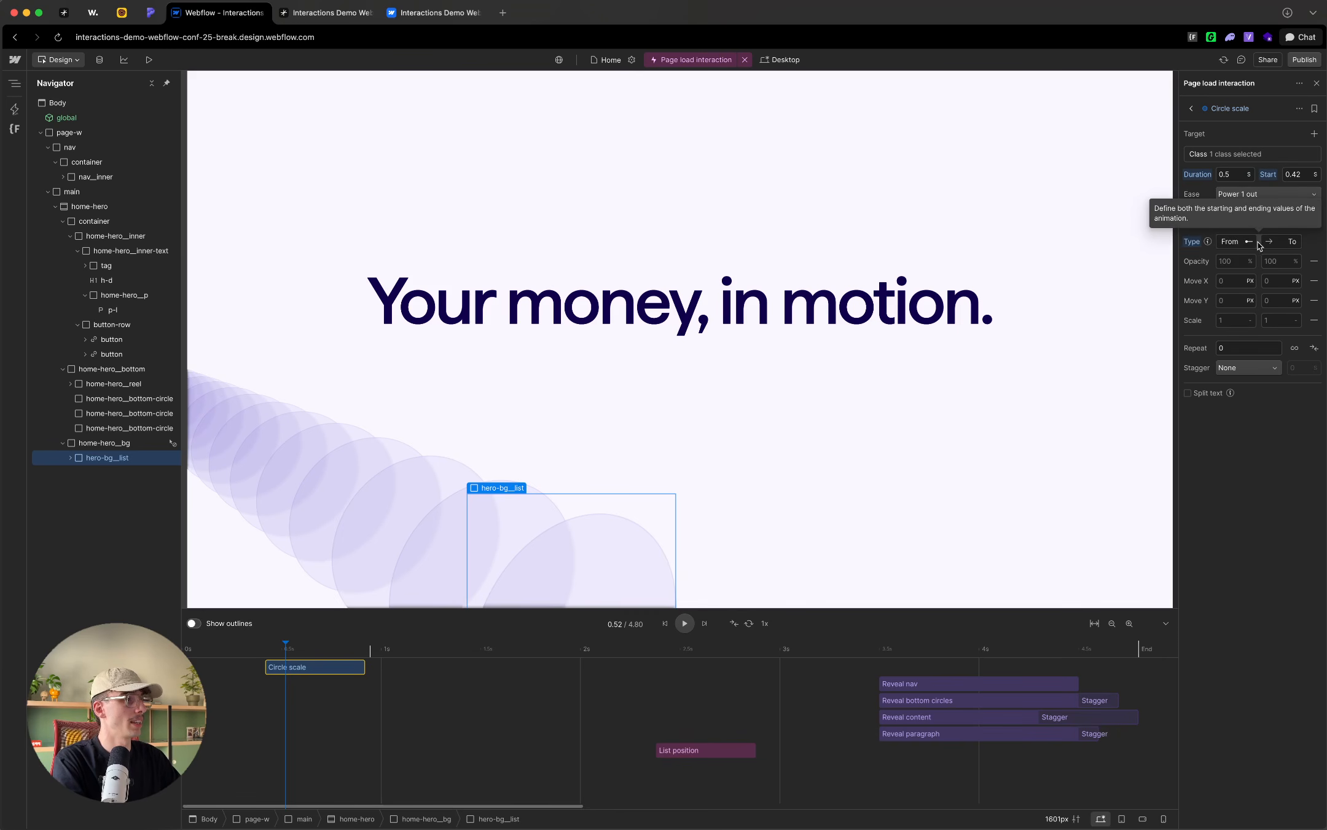
click(1314, 261)
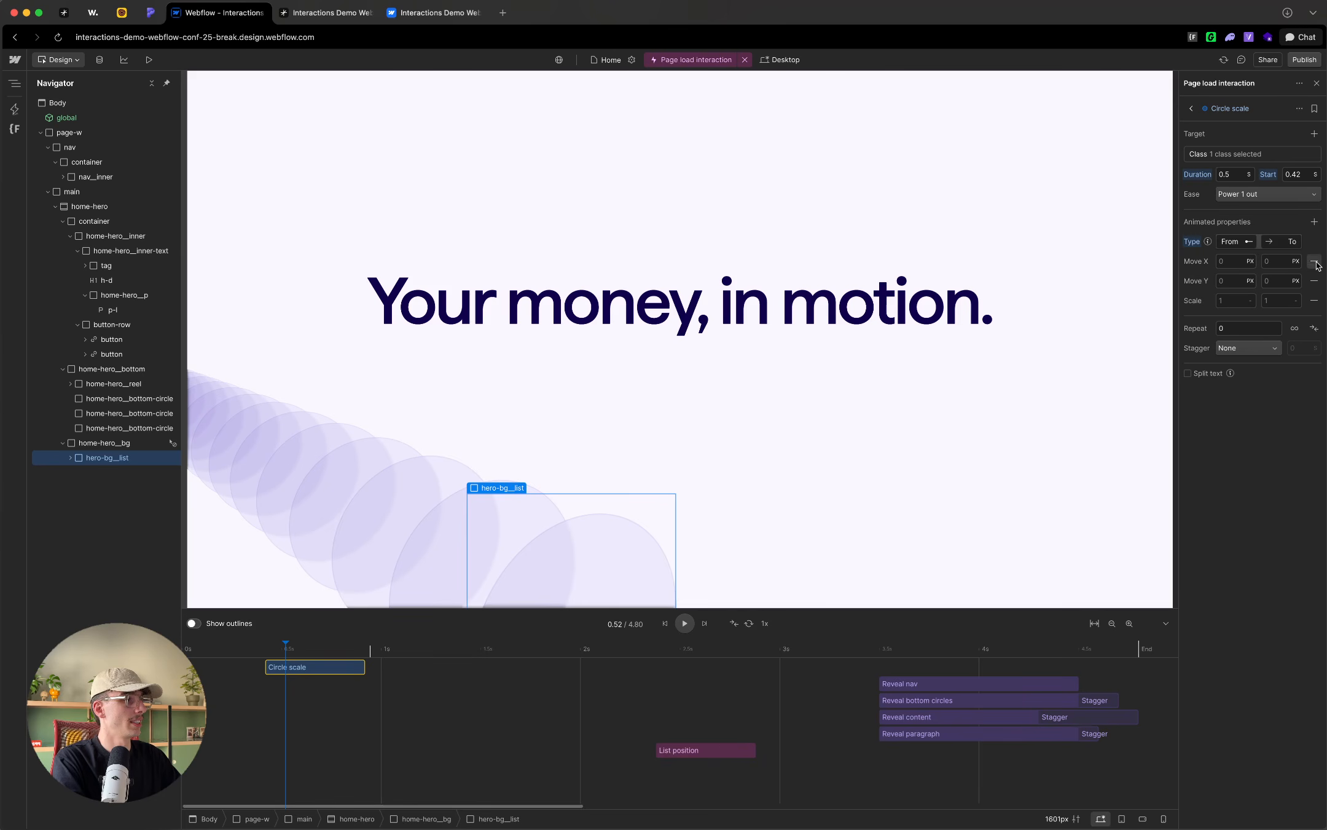
click(1315, 261)
click(1315, 261)
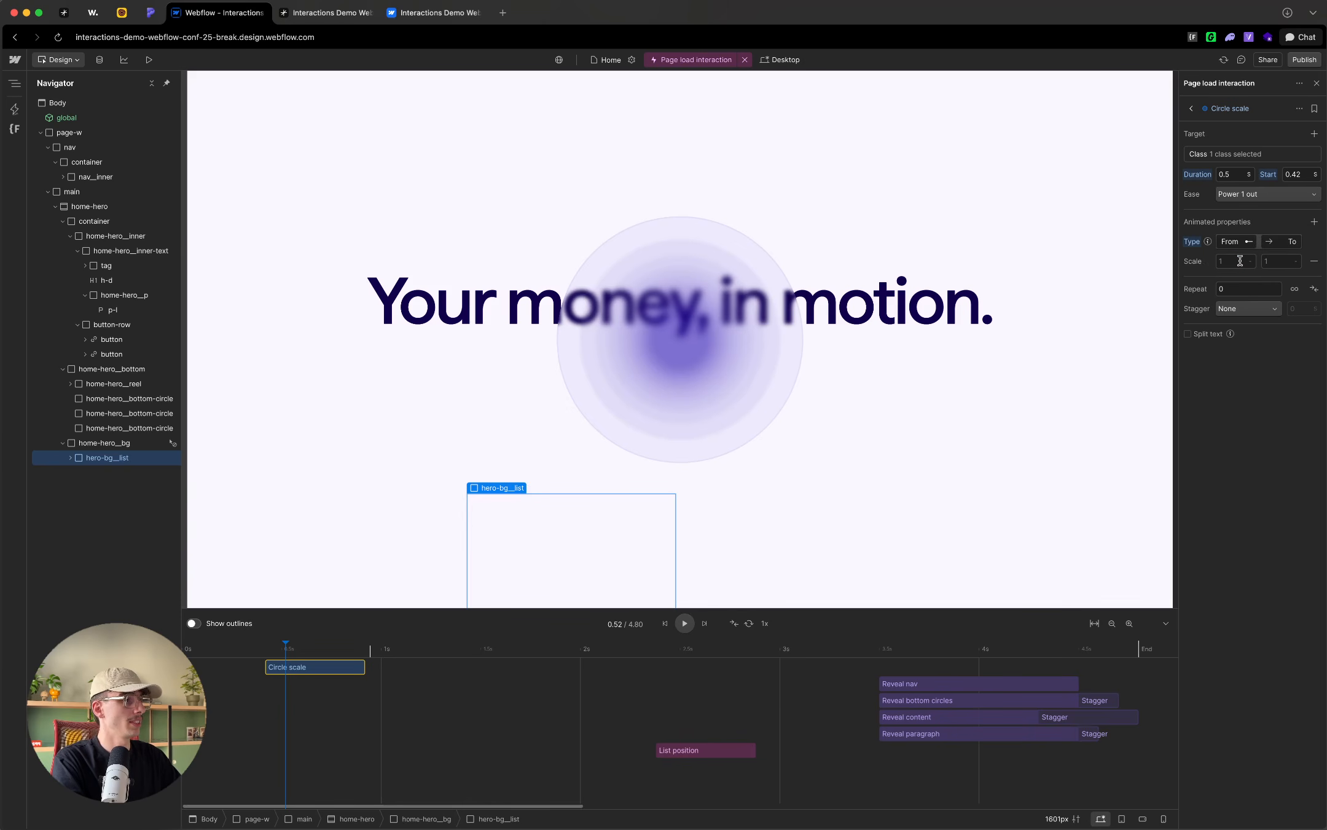
key(Tab)
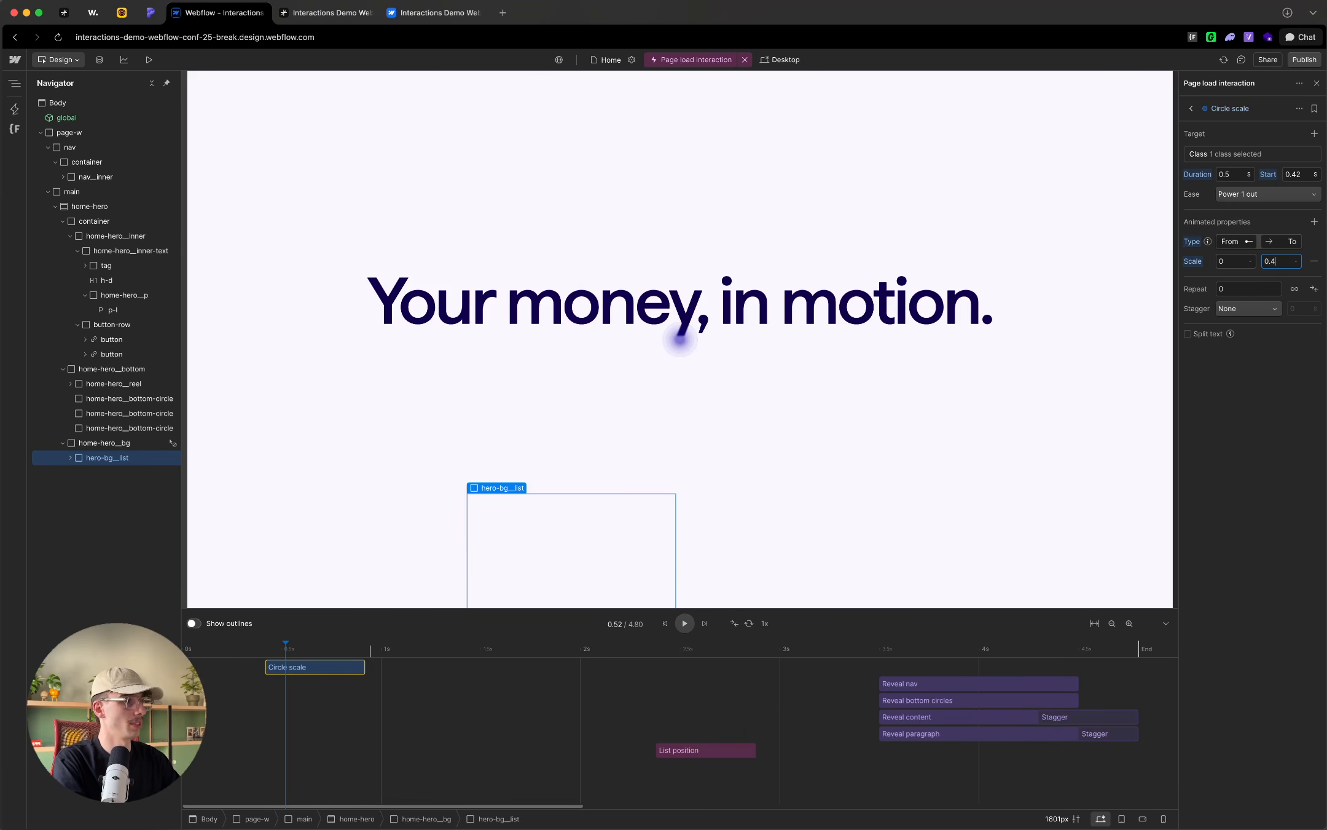
key(Return)
drag(286, 644, 494, 673)
click(370, 701)
Step: Add a new action directly on the empty part of the timeline, starting at 0.64 s
right_click(341, 669)
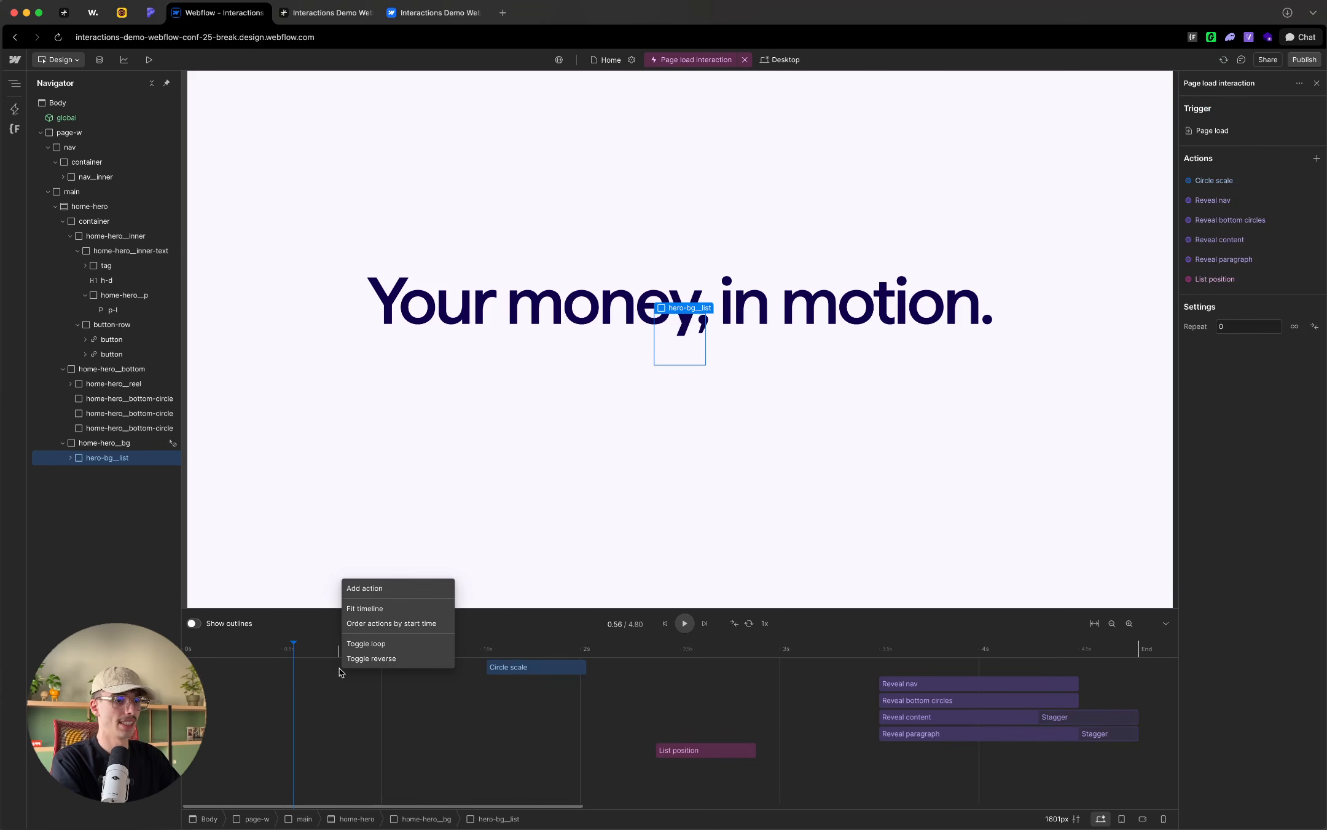
right_click(322, 670)
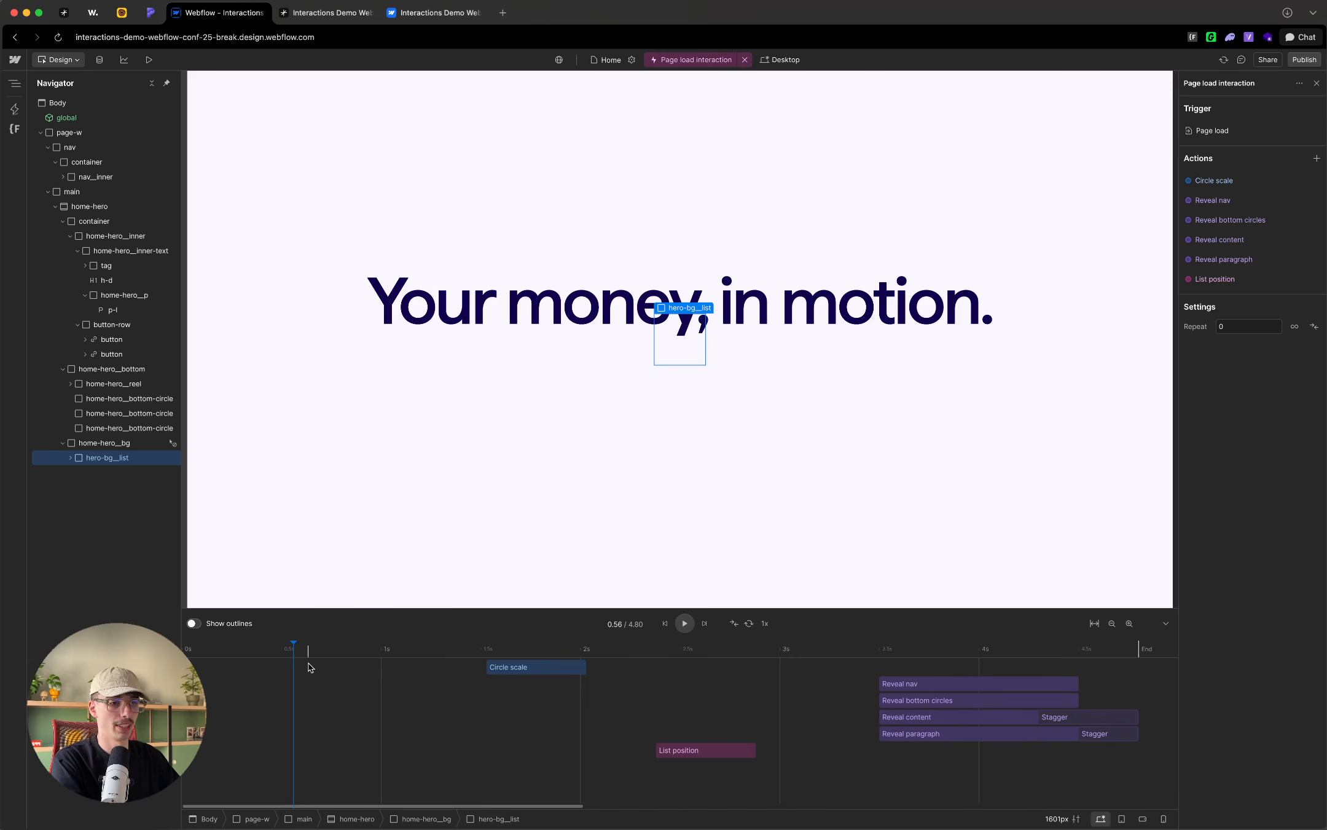
right_click(311, 663)
click(341, 587)
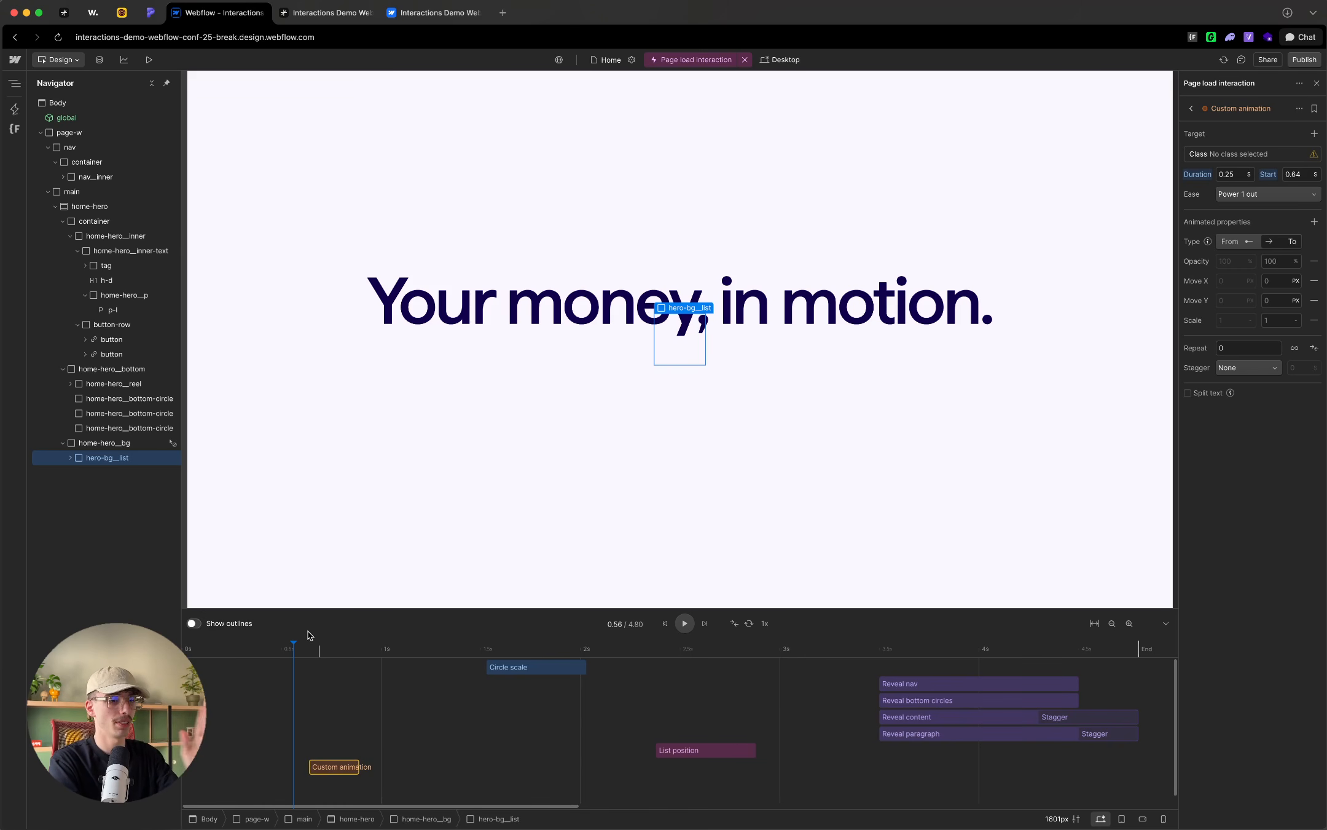
Step: Try the new action in a different timeline row and order all the timeline's actions by start time
drag(334, 767, 337, 667)
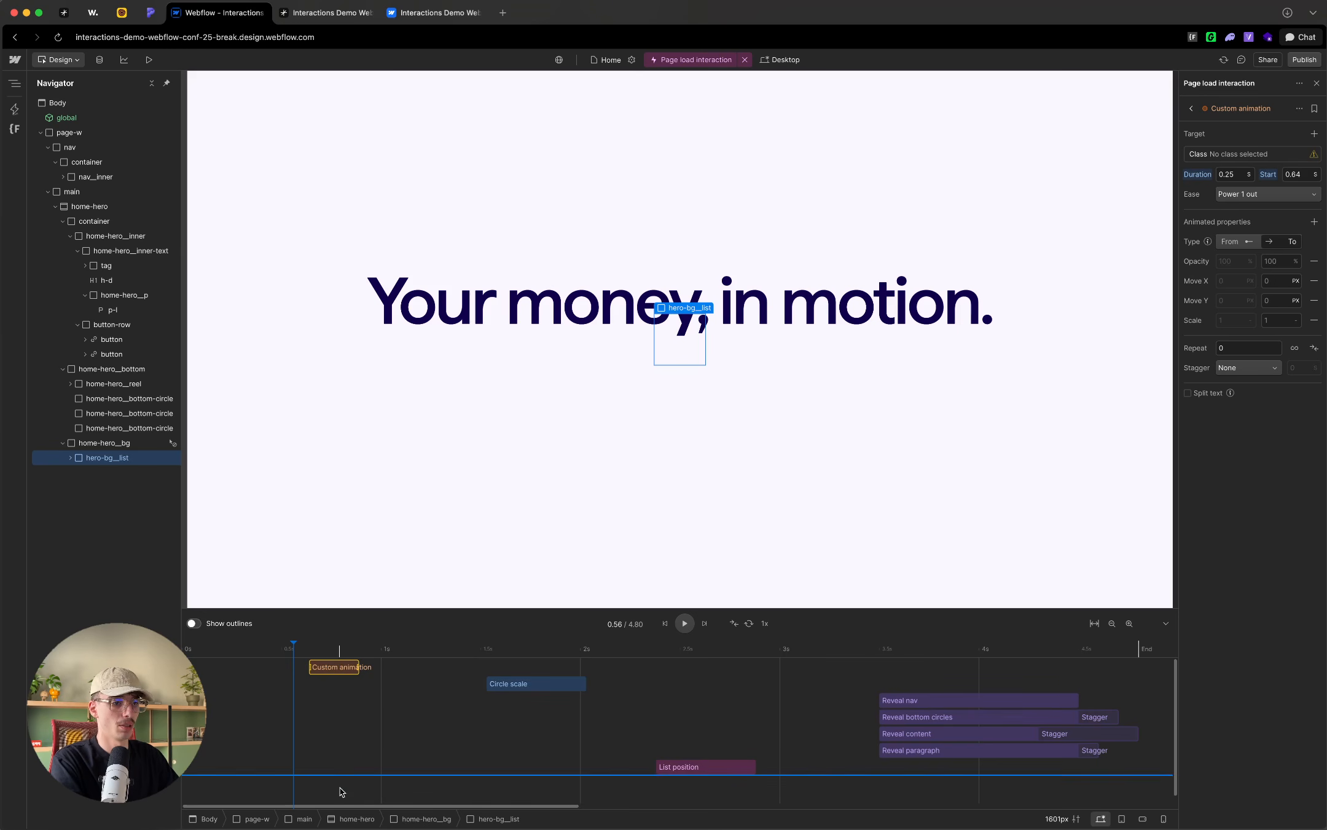
drag(340, 787, 338, 785)
click(347, 687)
right_click(338, 706)
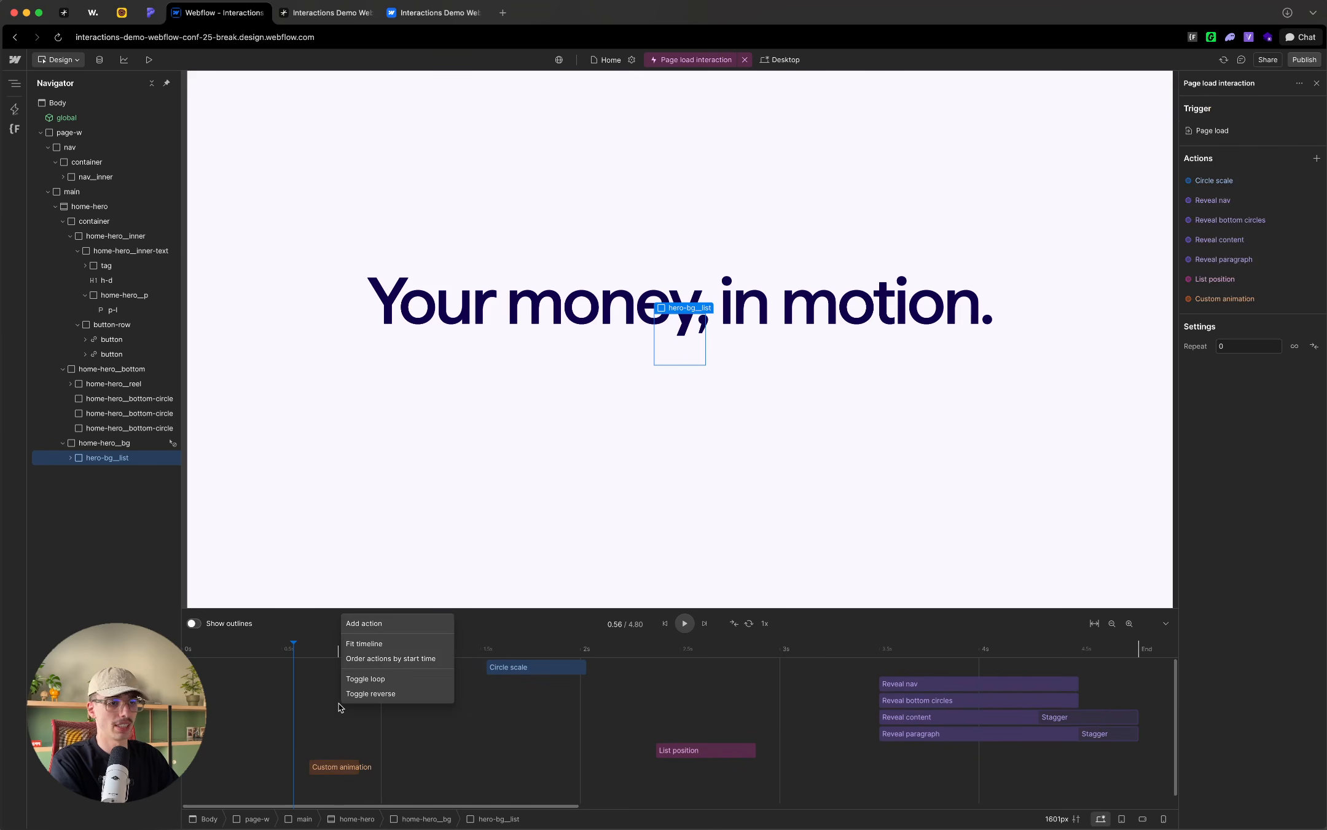
click(352, 662)
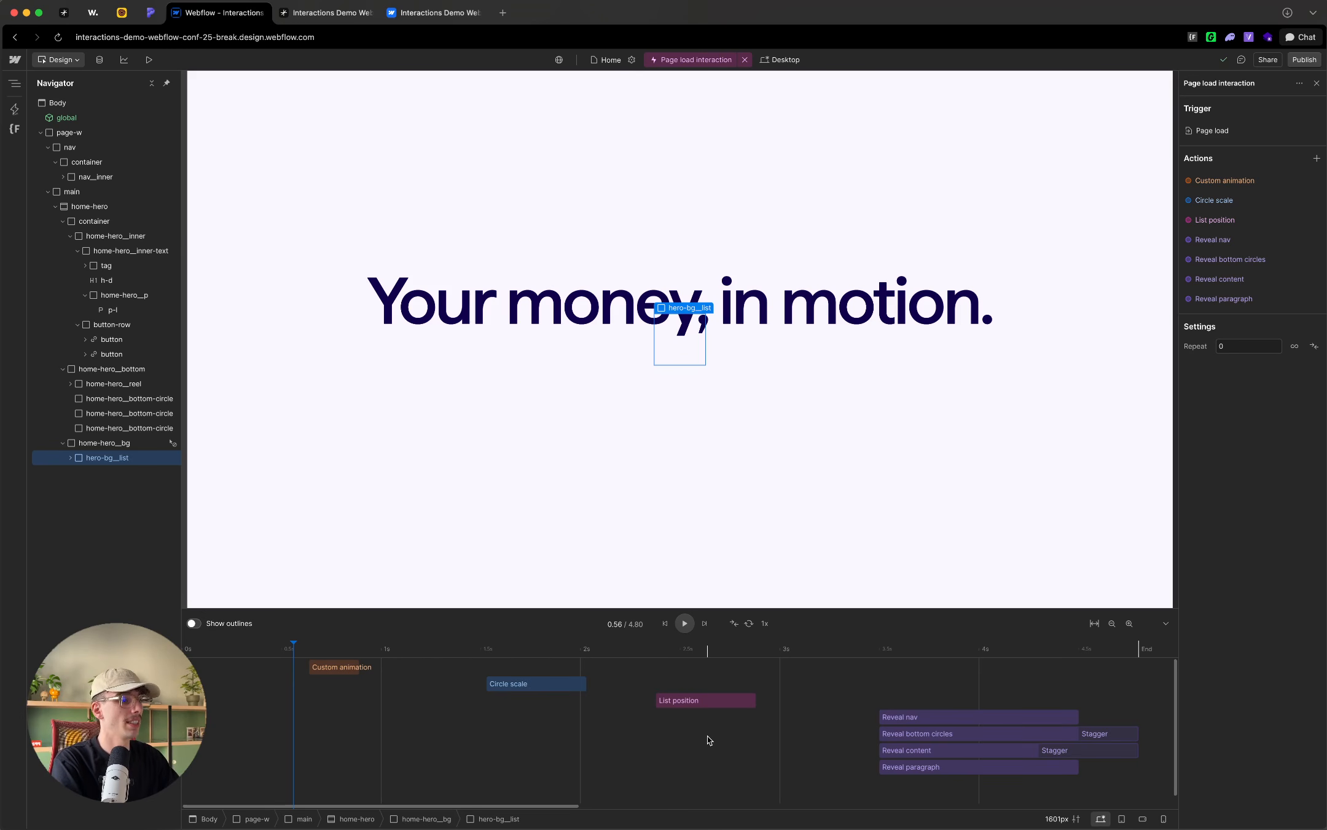
drag(853, 688, 934, 789)
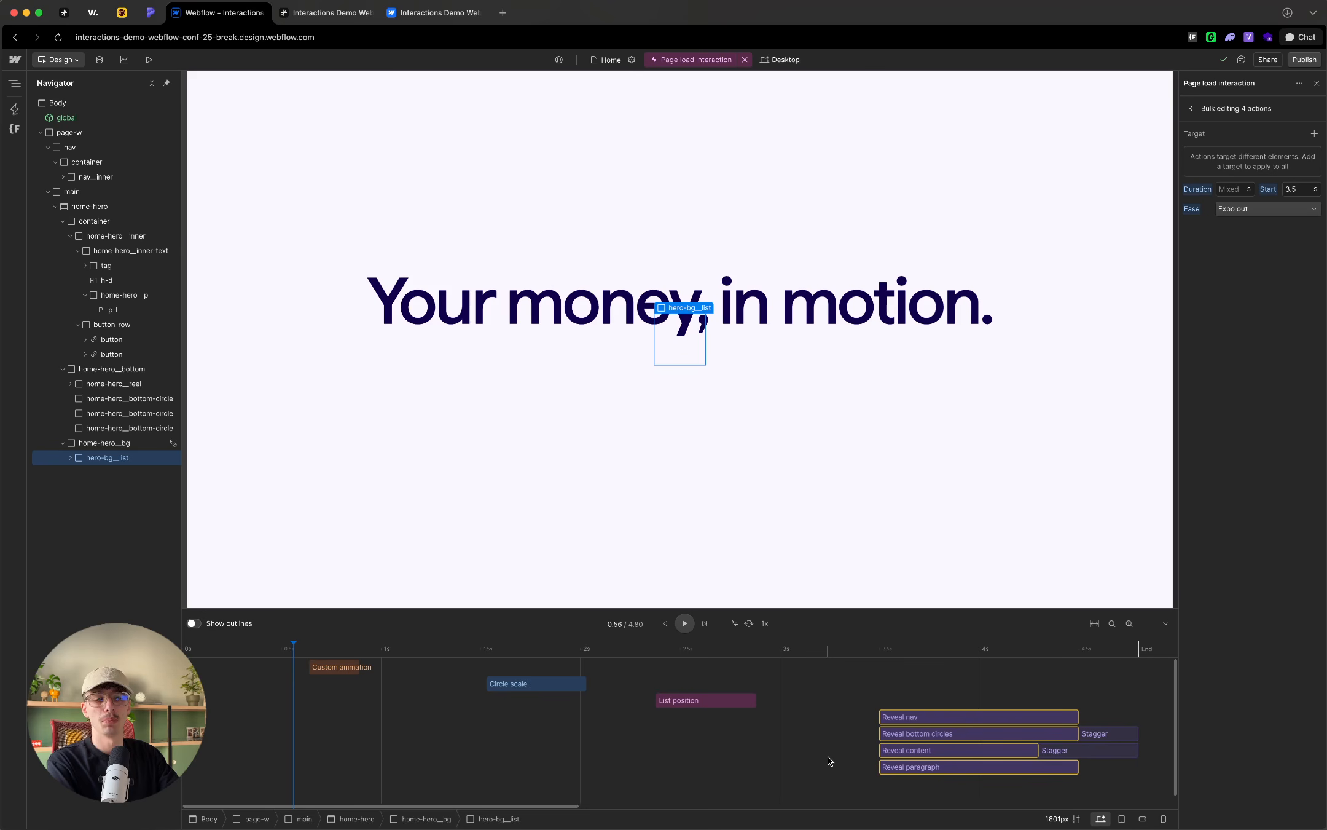
click(828, 761)
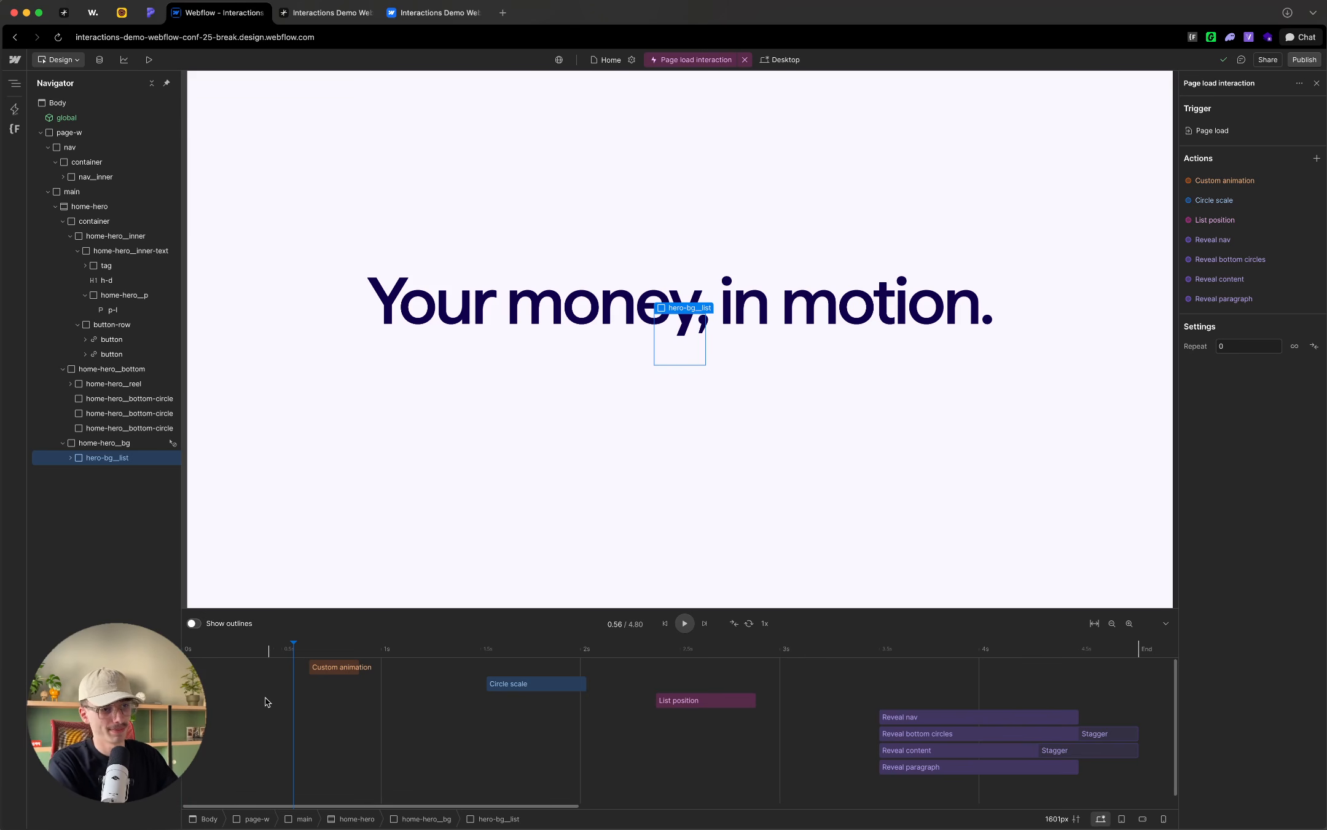
Step: Move the new custom animation action to start at 0 s on the timeline
click(329, 648)
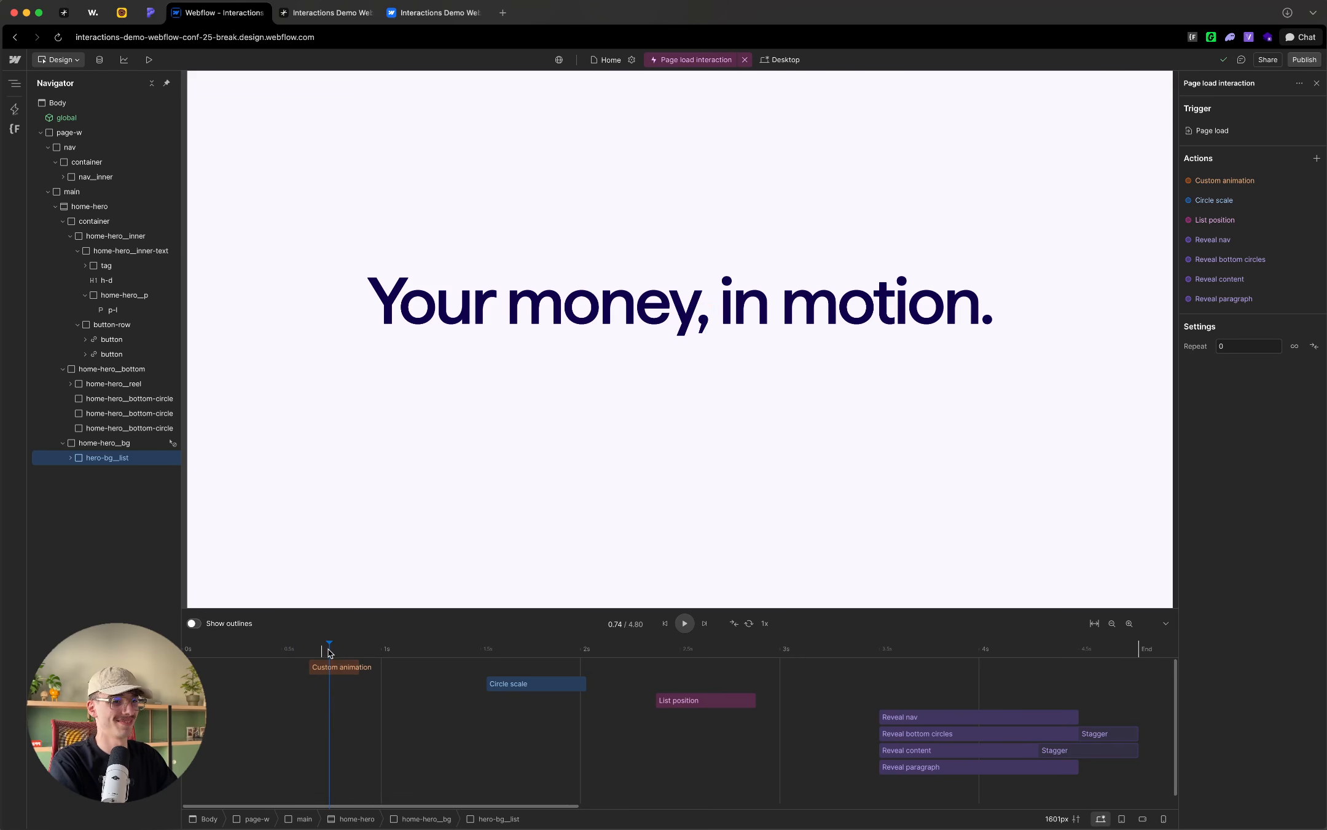
click(340, 668)
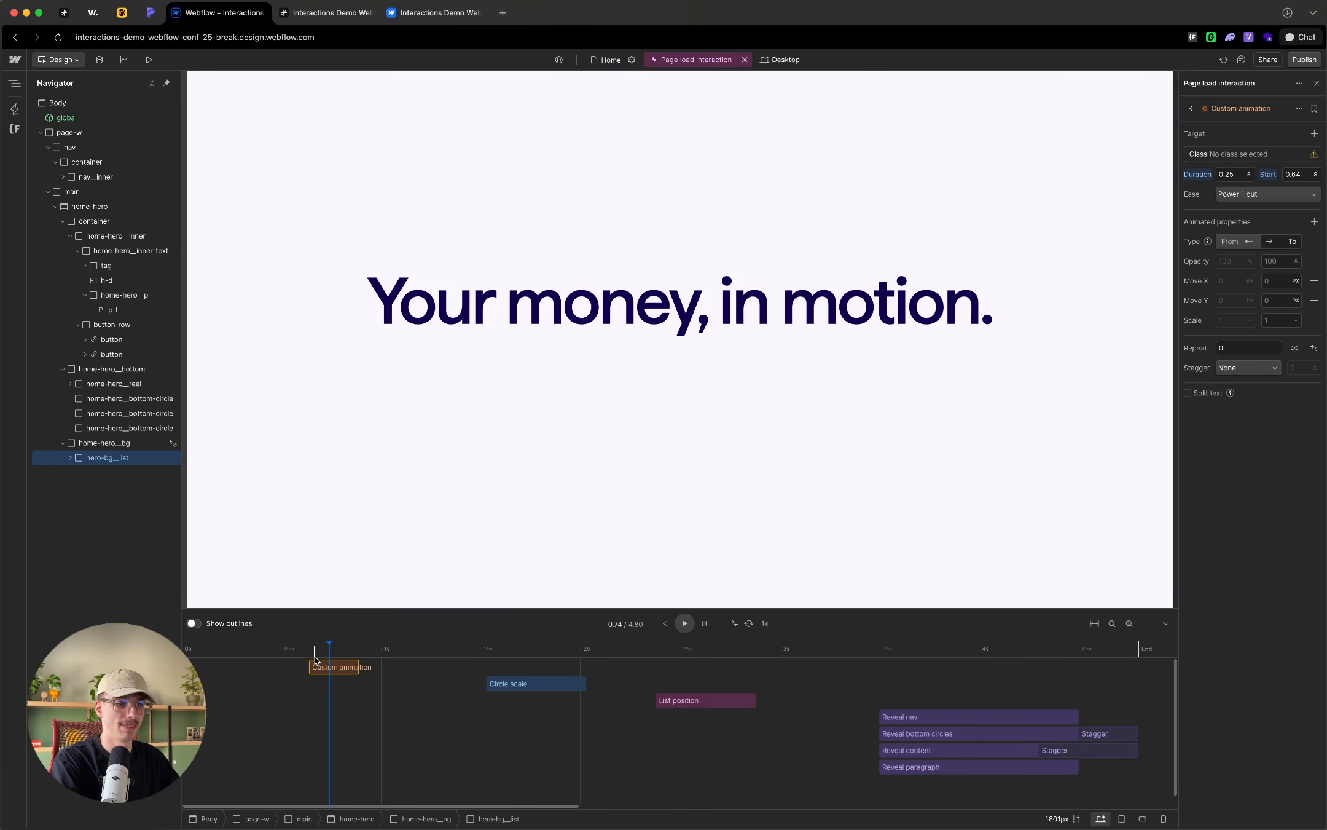
drag(344, 667, 223, 667)
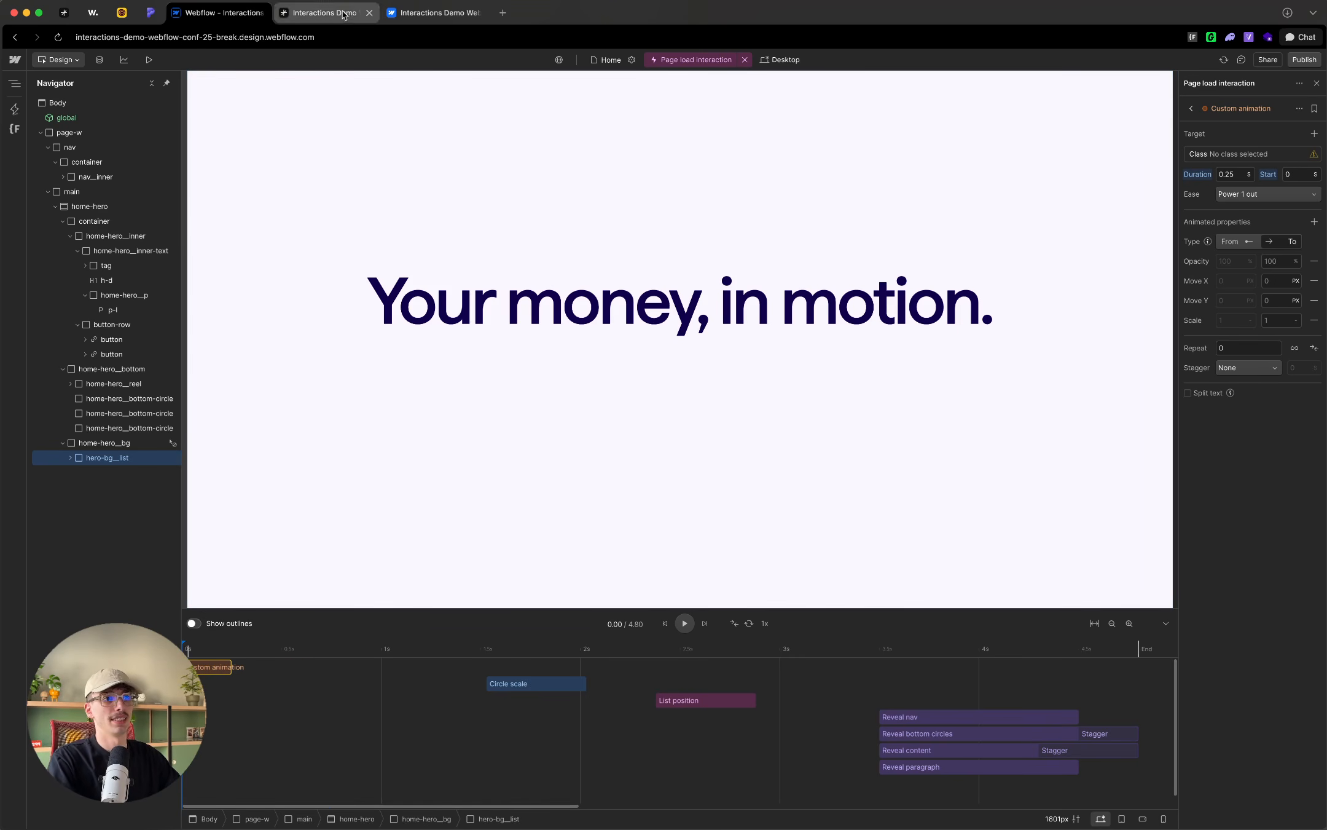
Step: Replay the page load animation on the live demo site to study how the heading comes in
click(295, 13)
key(super+l)
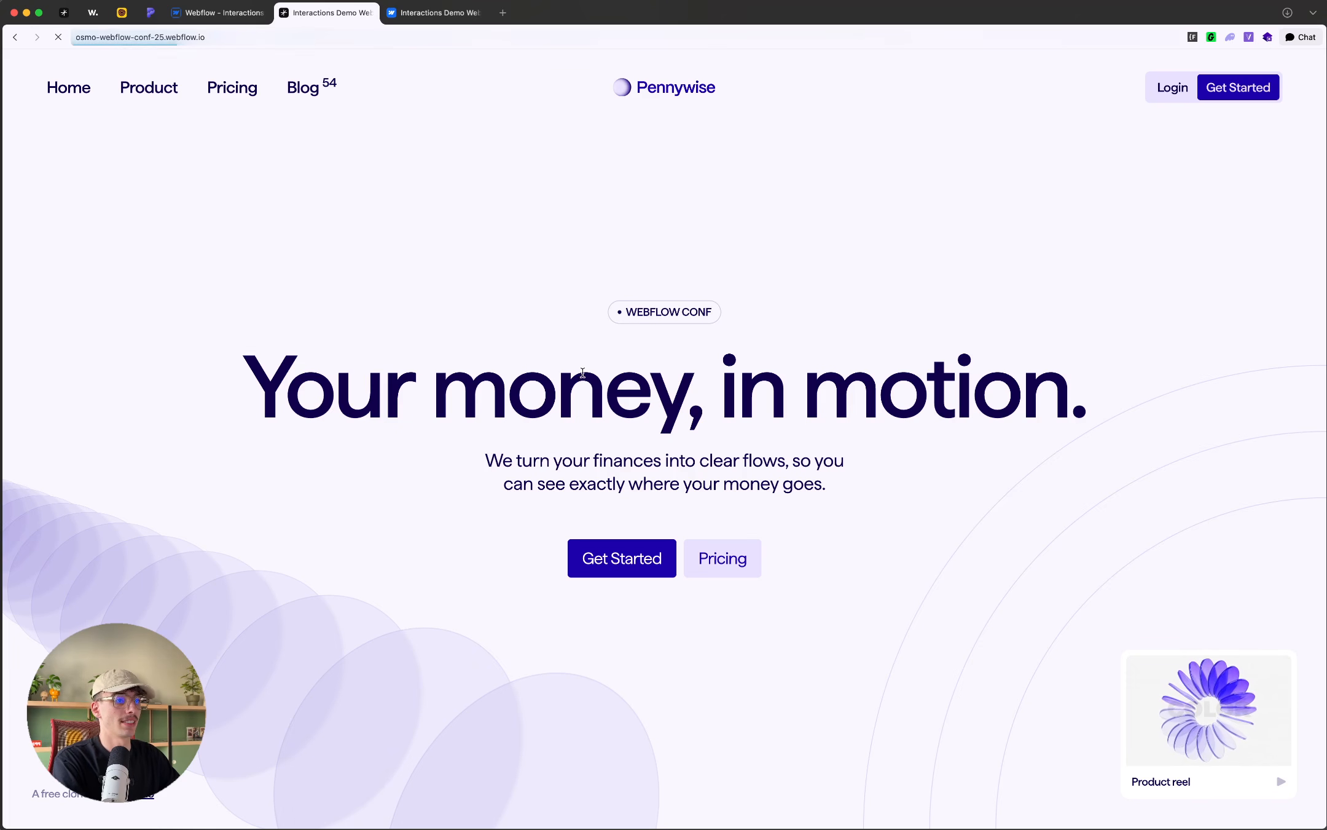
key(Return)
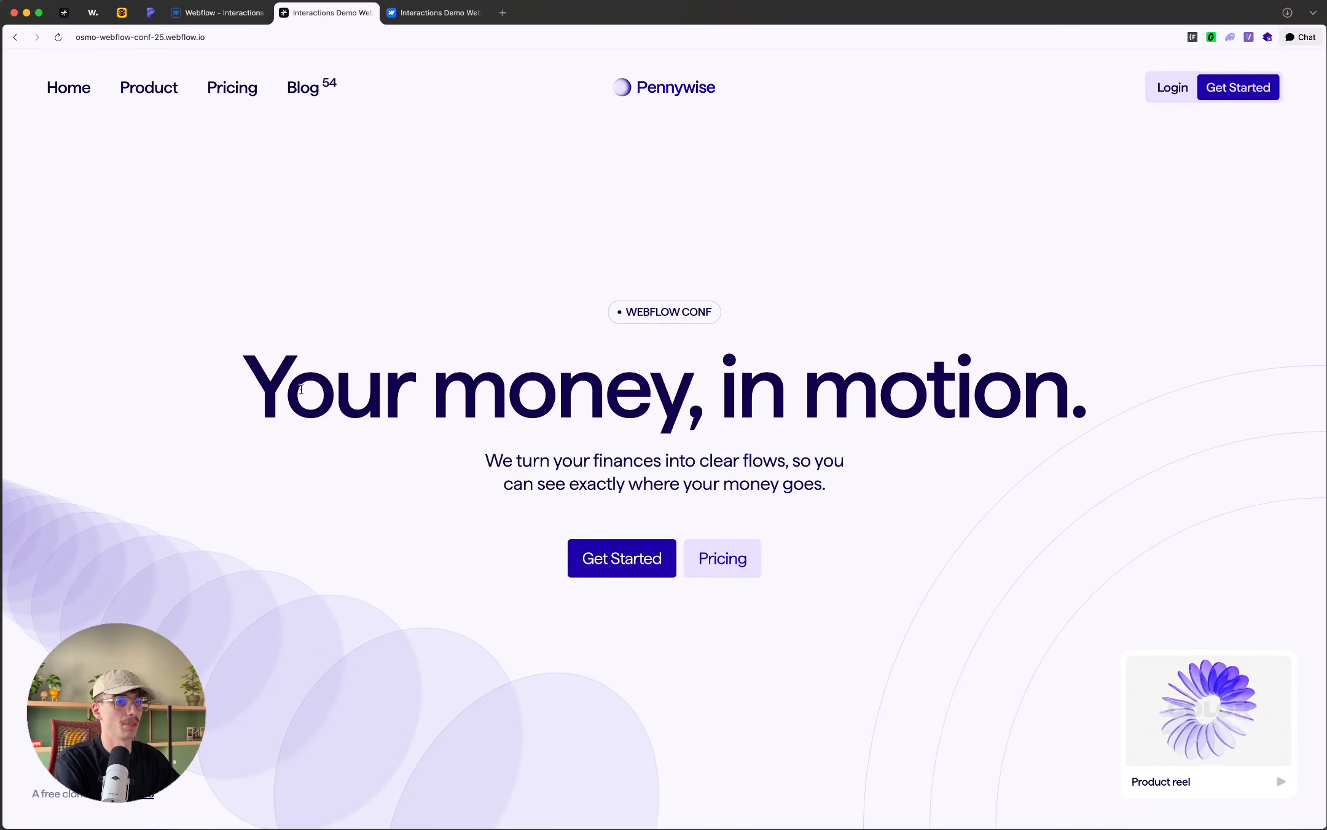
key(super+r)
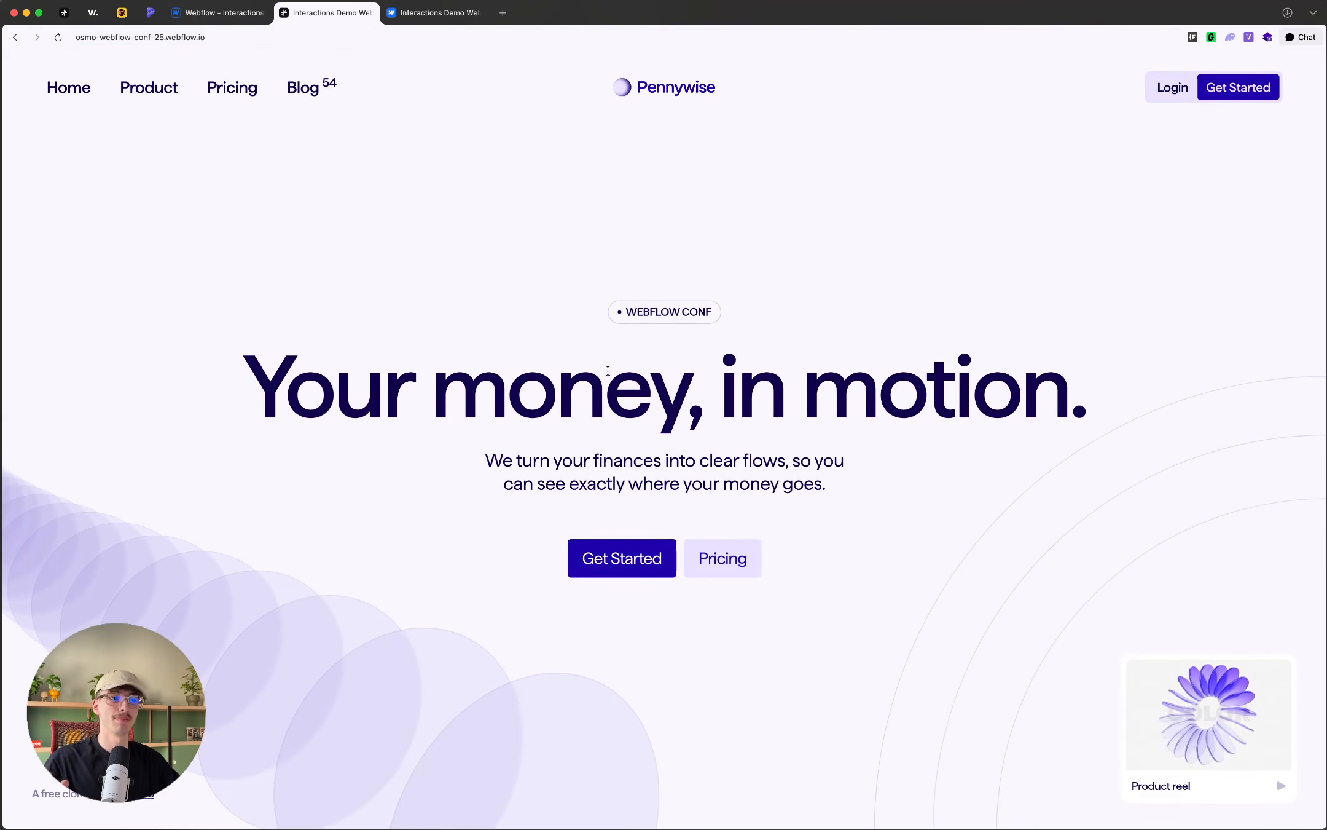
click(225, 17)
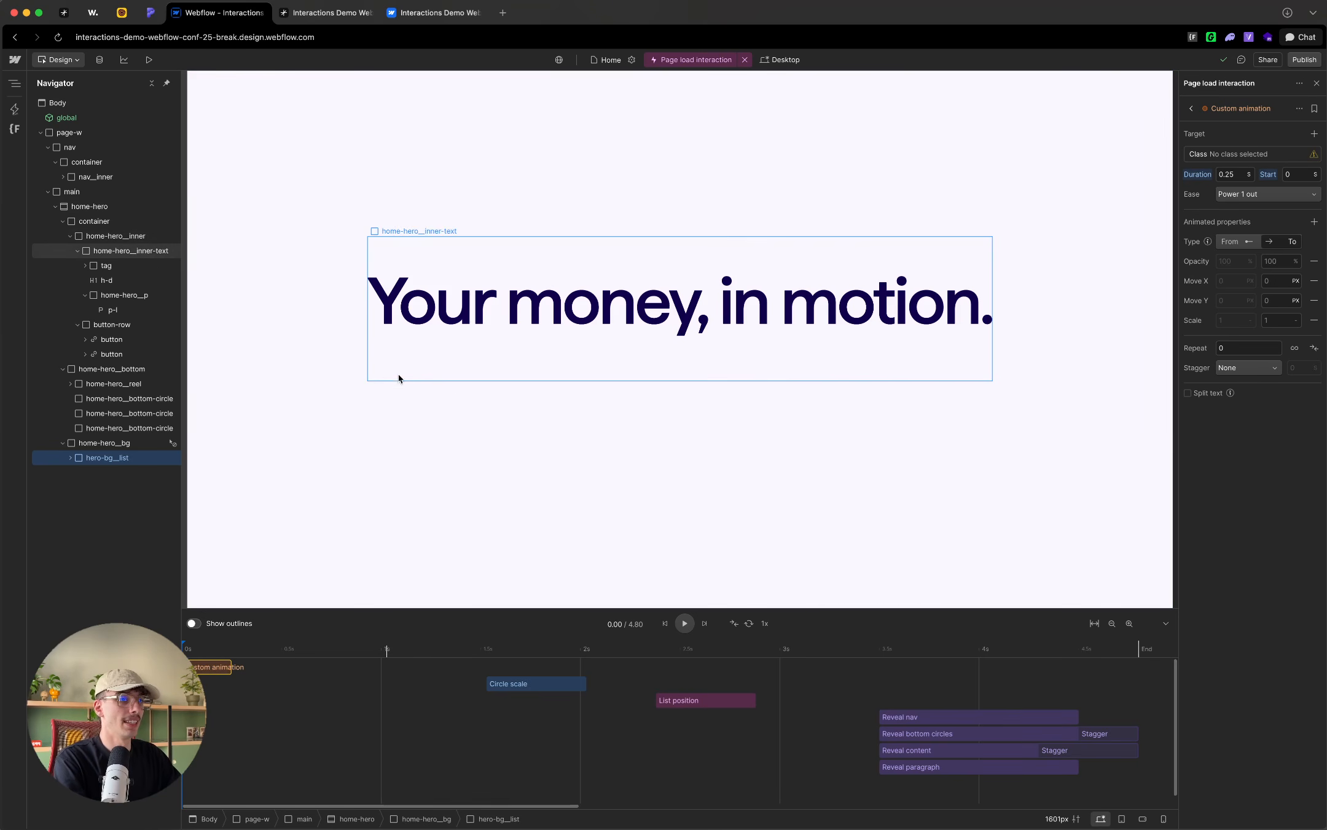
Step: Leave the interaction editor and copy the custom attribute name data-load-heading from the H1 hero heading's settings
click(1317, 83)
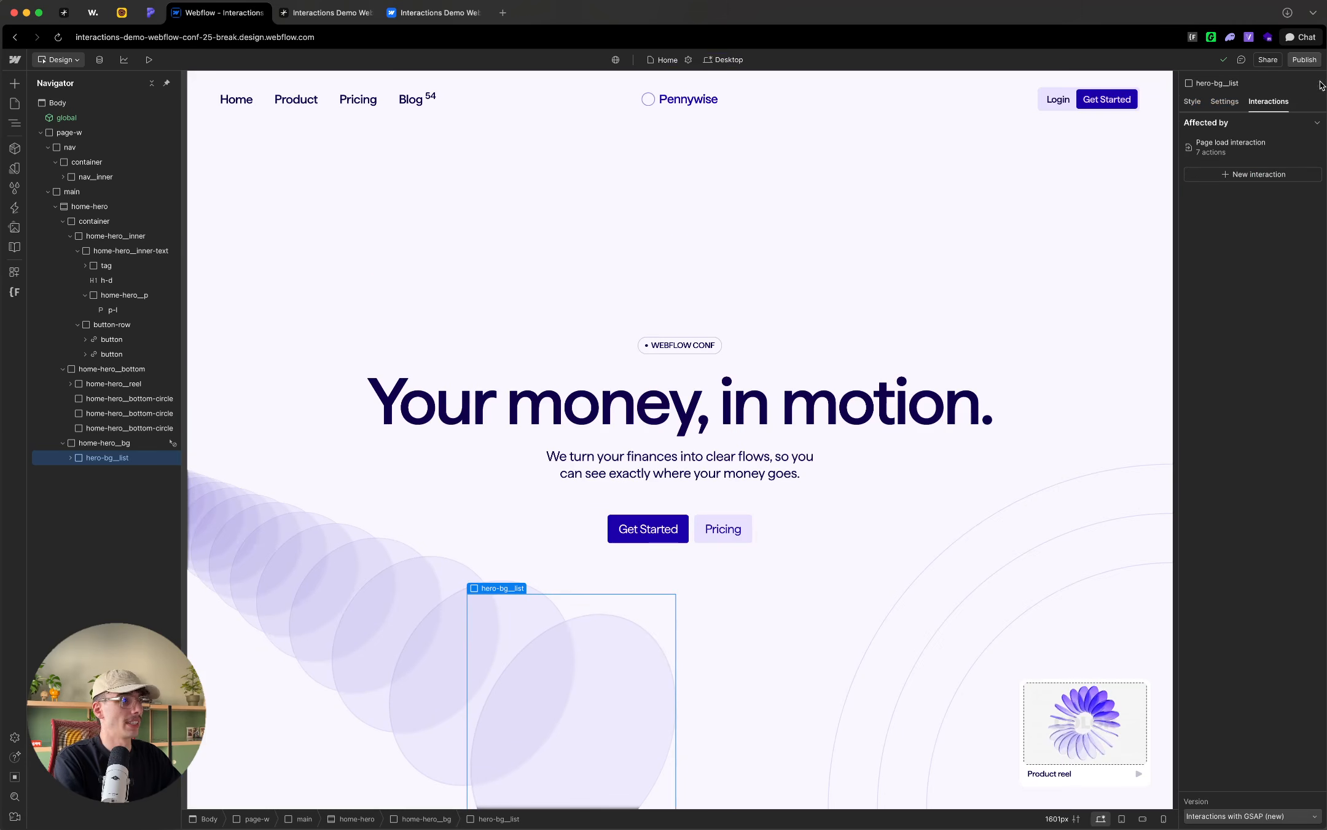
click(479, 396)
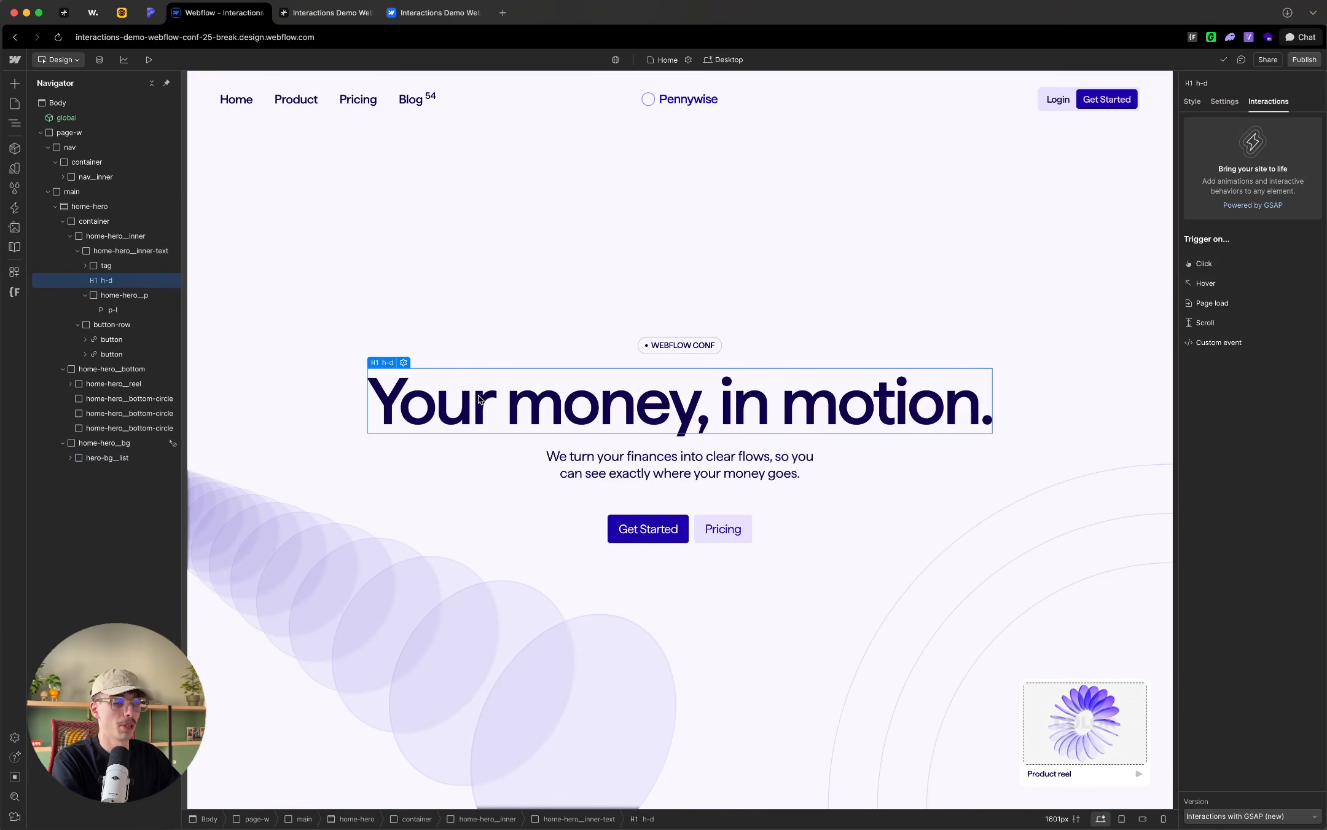
click(1215, 337)
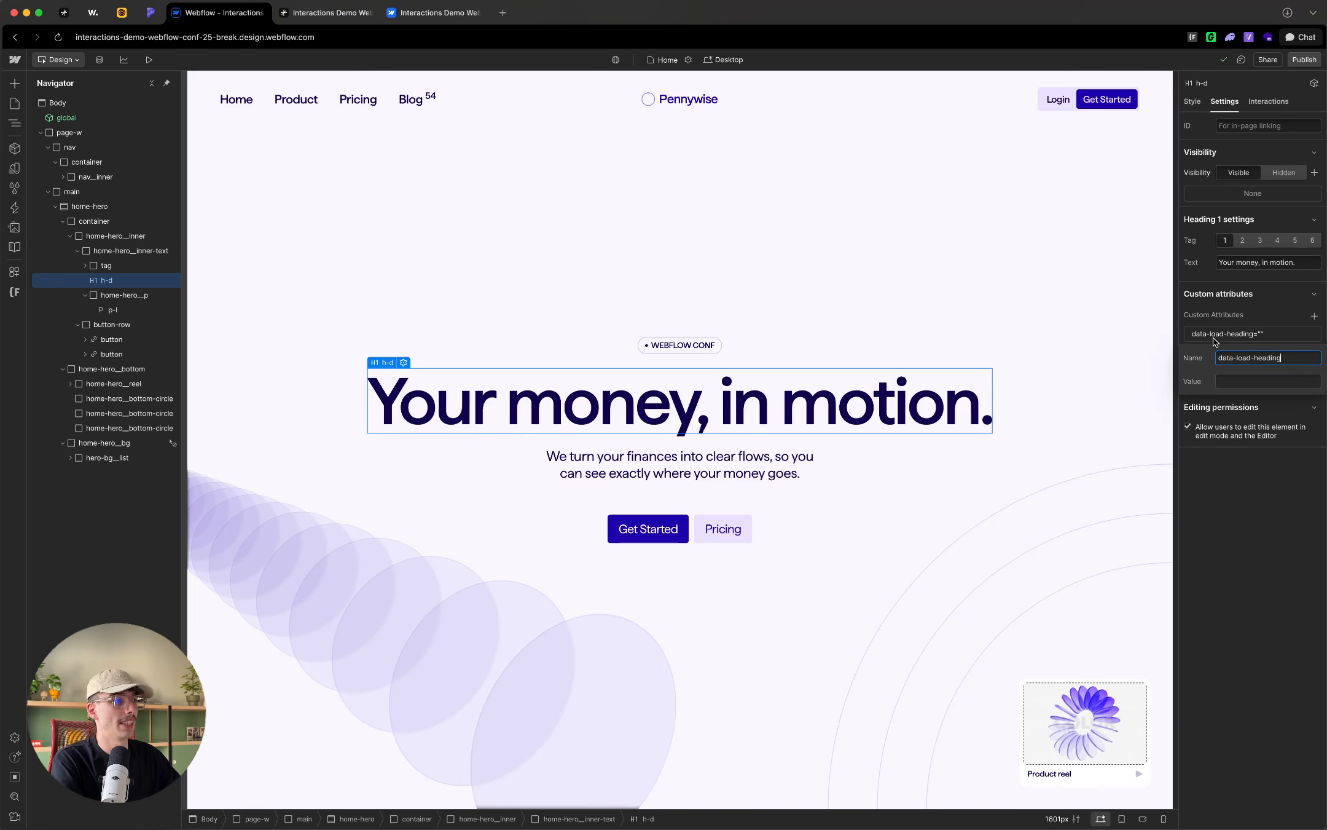
drag(1304, 362, 1207, 363)
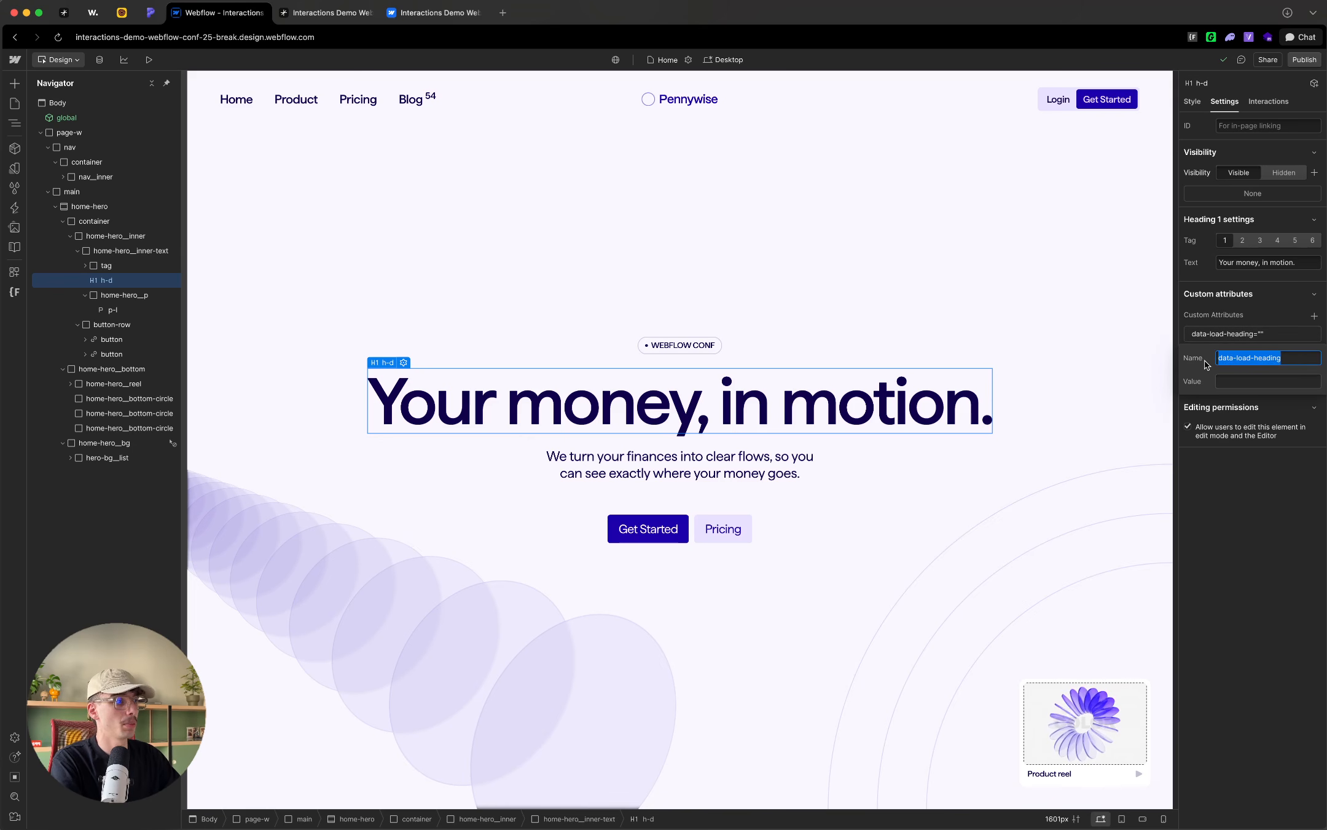
click(1243, 318)
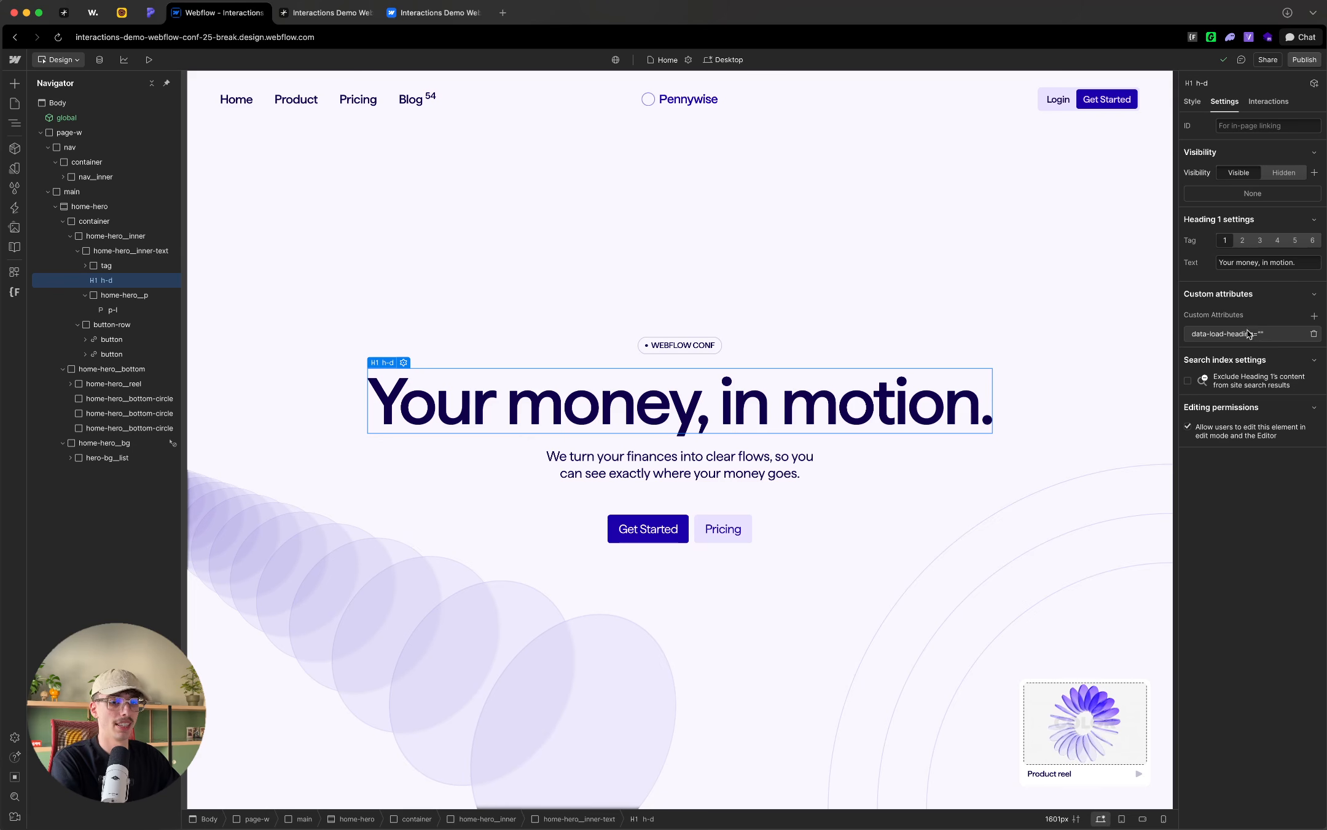
click(1254, 335)
key(super+a)
click(1261, 315)
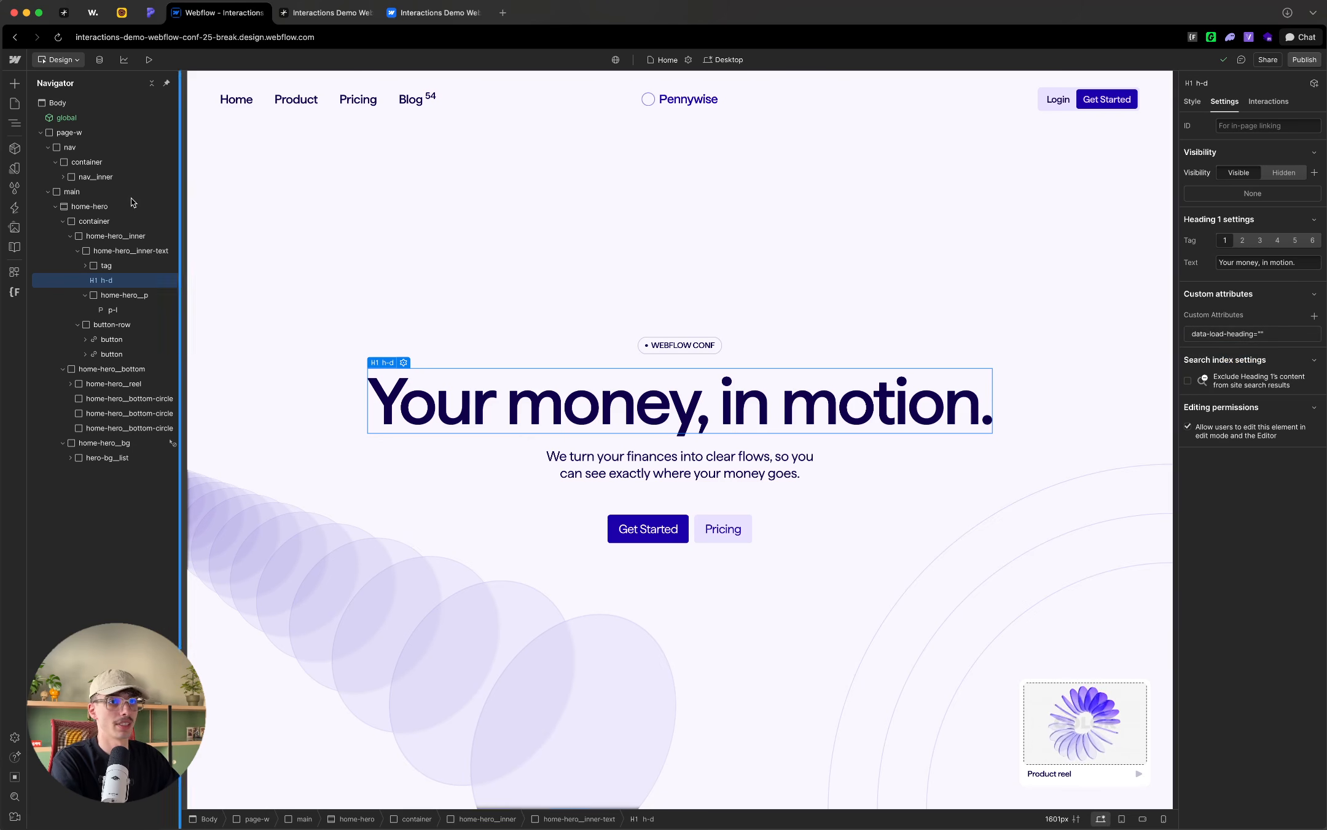
Step: Reopen the page load interaction and rename the custom animation action as "Reveal heading"
click(14, 207)
click(83, 199)
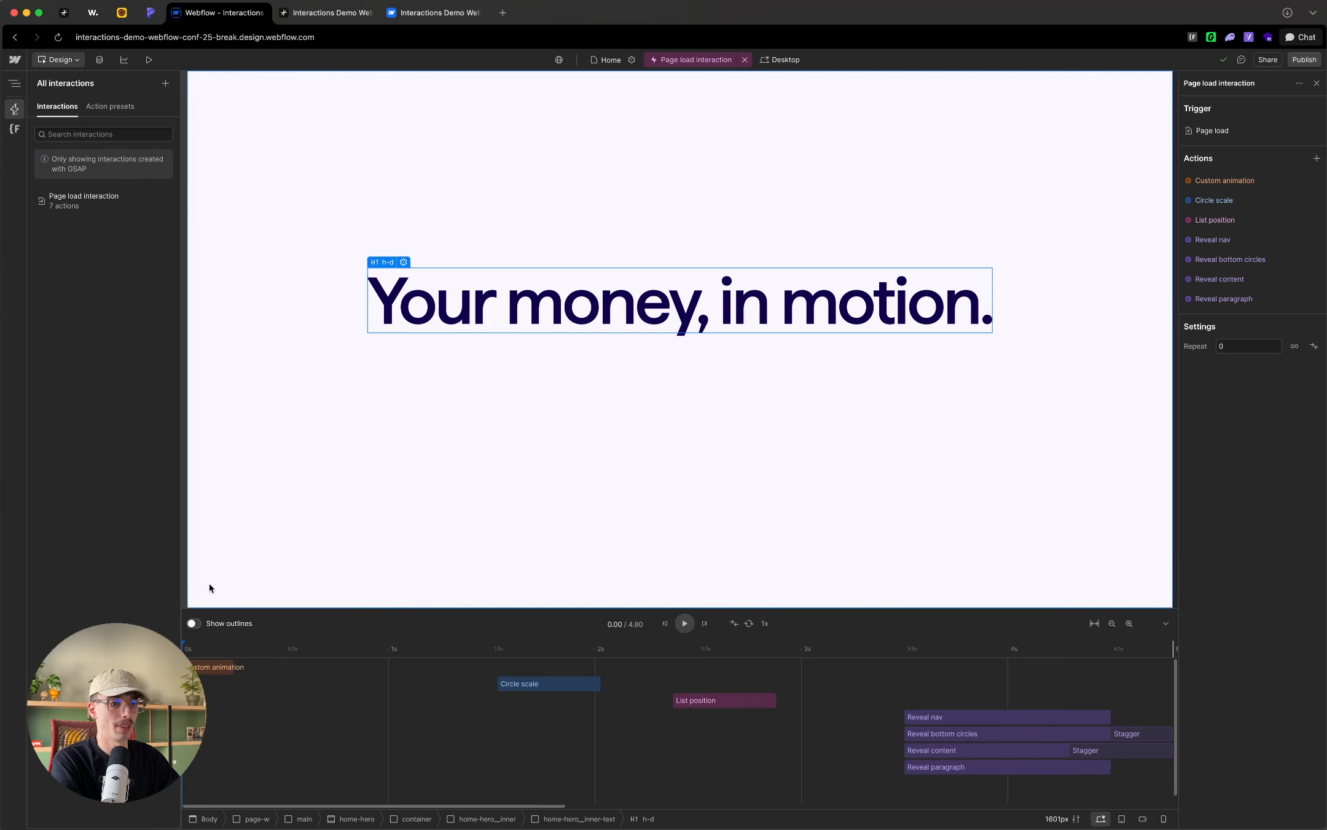
click(210, 667)
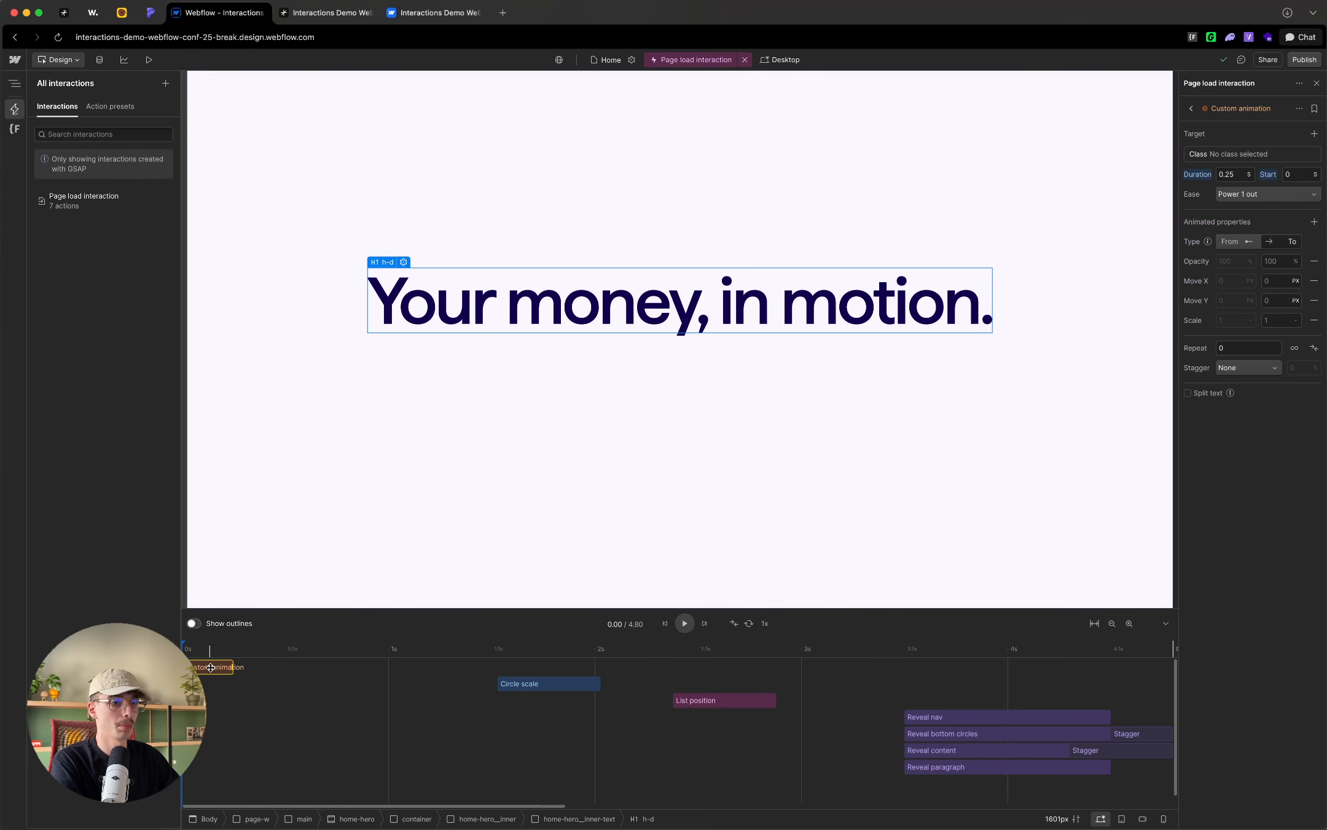
double_click(1223, 109)
text(Reveal heading)
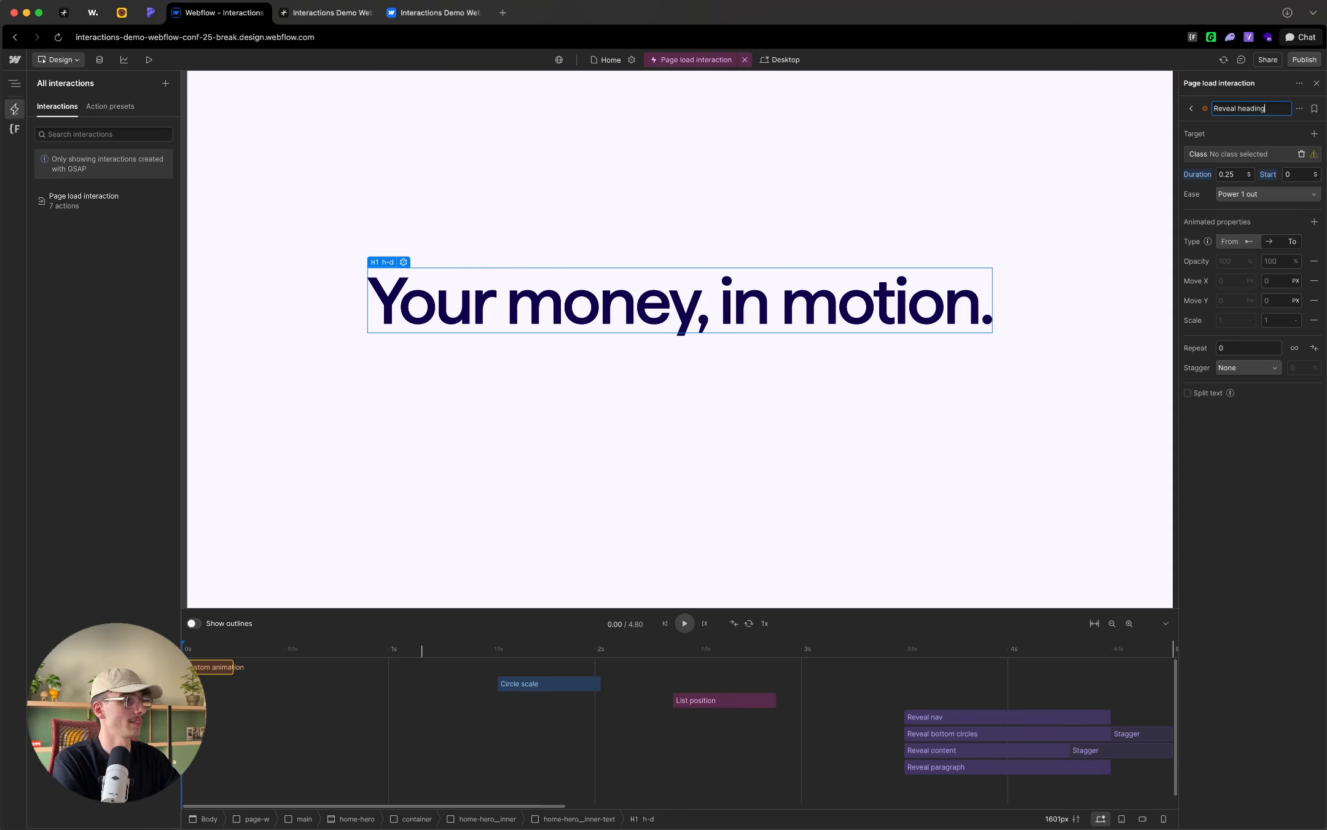
key(Return)
Step: Switch Reveal heading's target type to Attribute and try to enter data-load-heading as the attribute name
click(1246, 158)
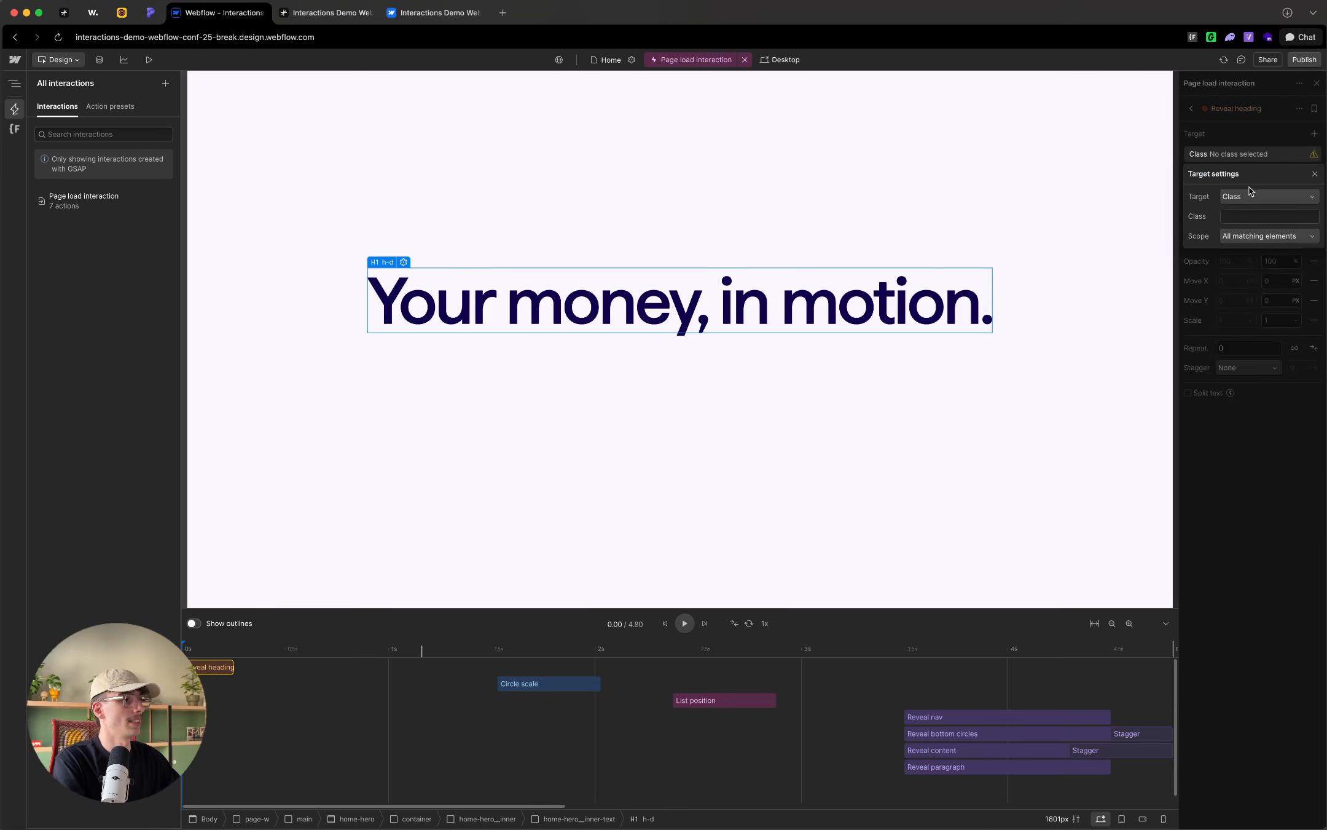
click(1247, 197)
click(1250, 234)
click(1250, 216)
text(data-main-heading)
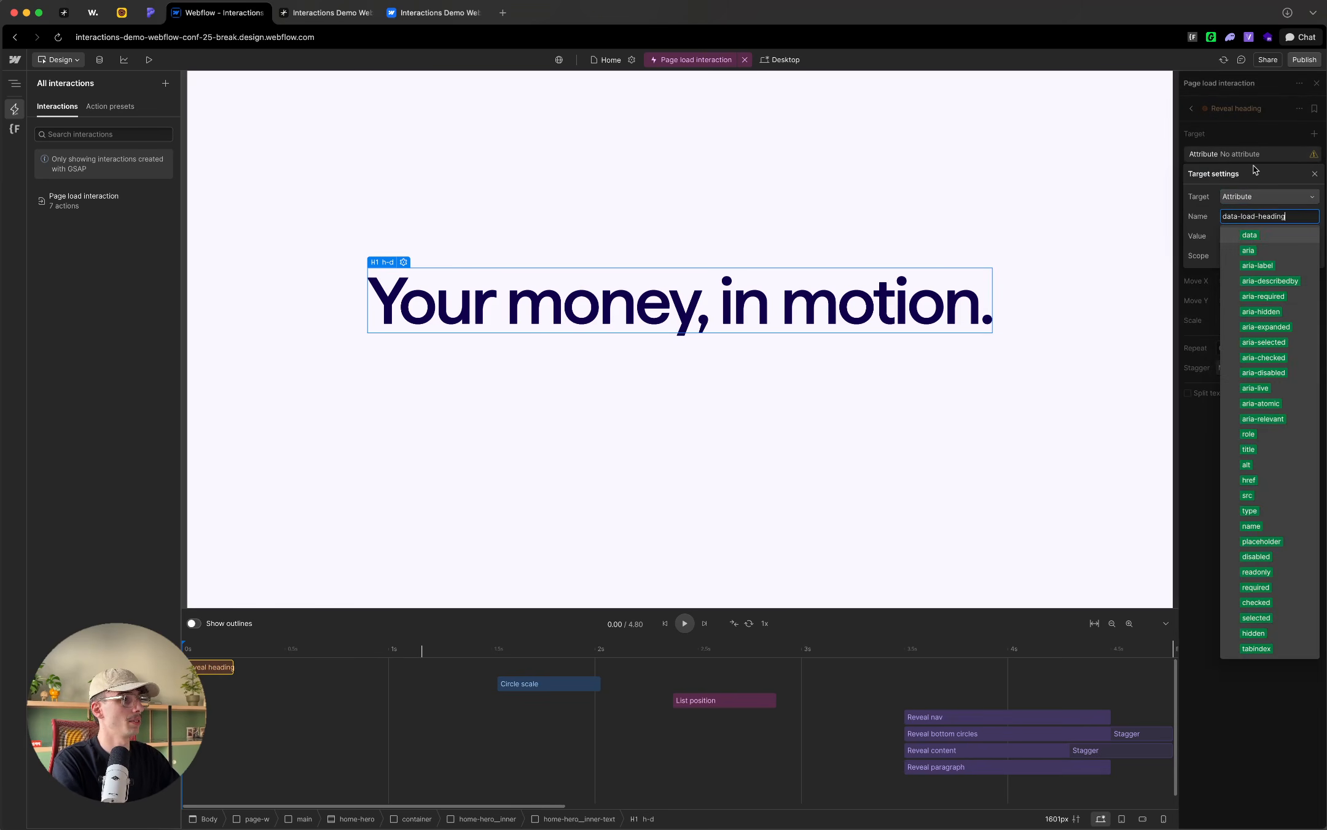
click(1258, 141)
click(1273, 129)
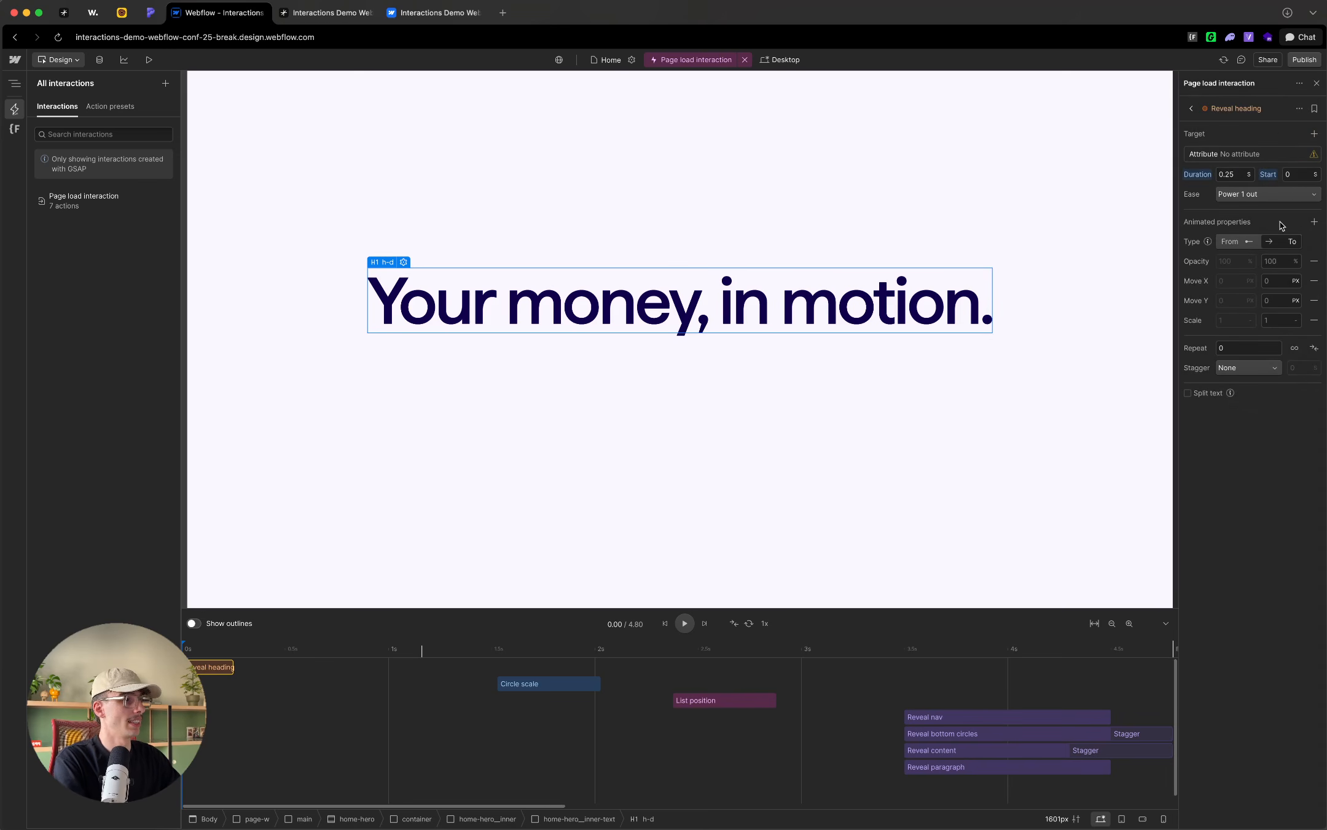
Step: Enable text splitting for the Reveal heading action, split by word
click(1205, 396)
click(1265, 410)
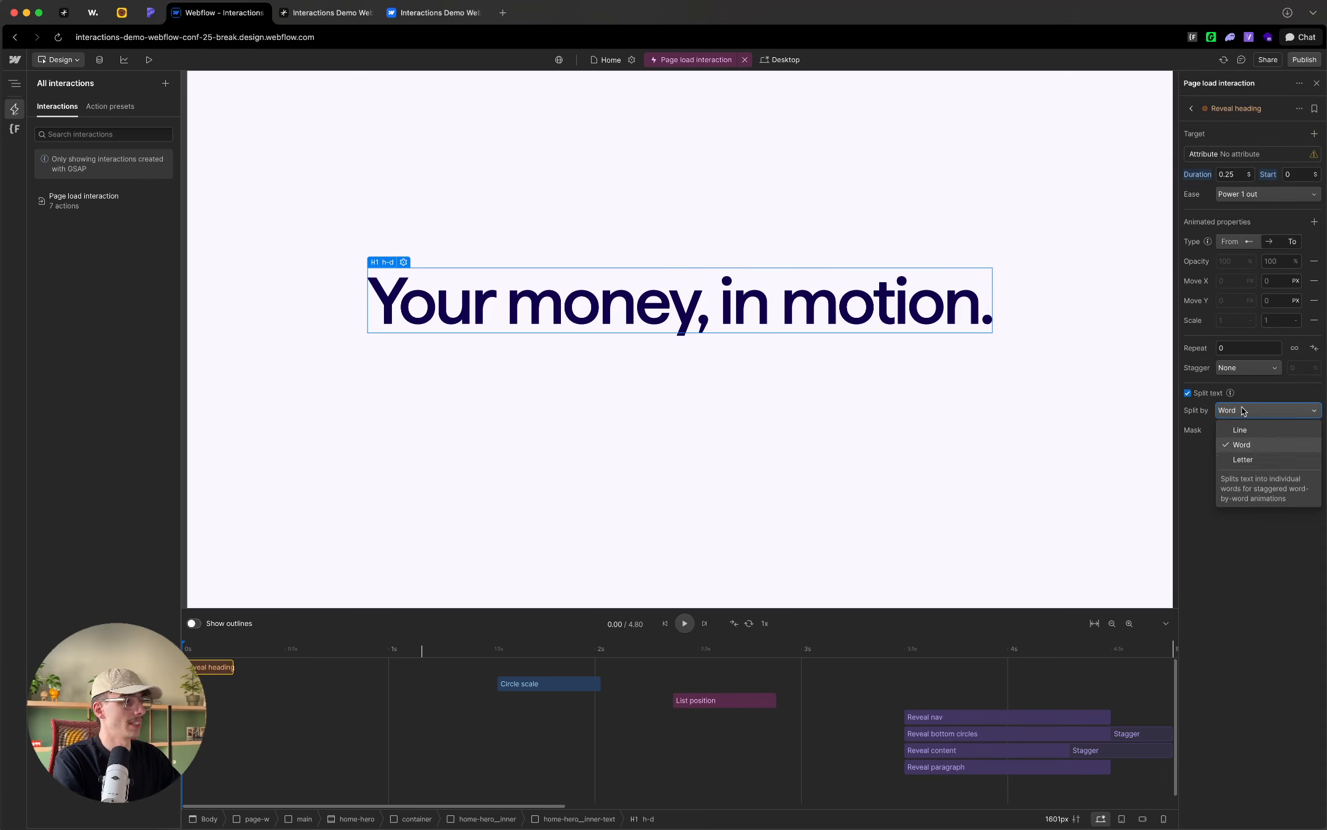
click(1247, 449)
Step: Make Reveal heading a From-To animation, remove Move X and Scale, and set the starting opacity to 0%
click(1251, 247)
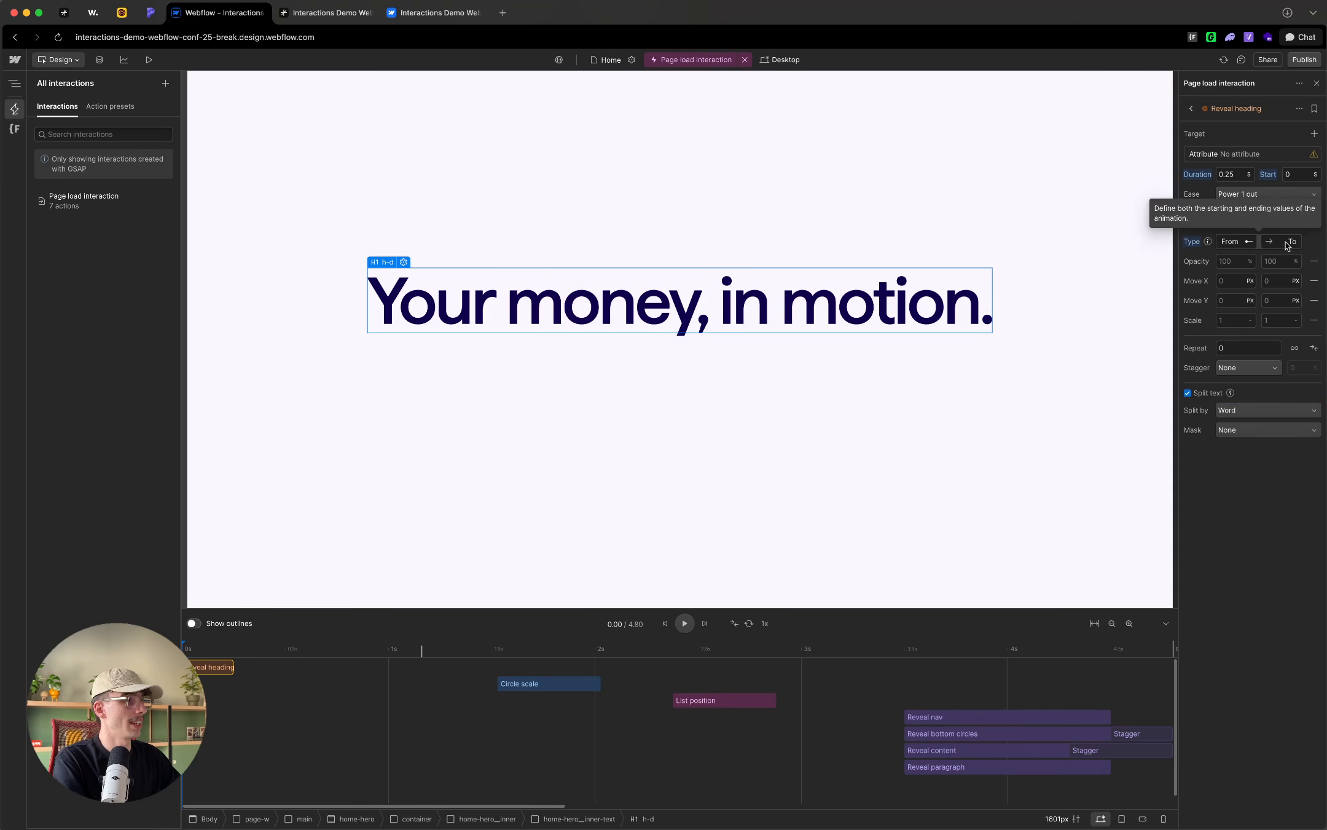
click(1314, 281)
click(1314, 300)
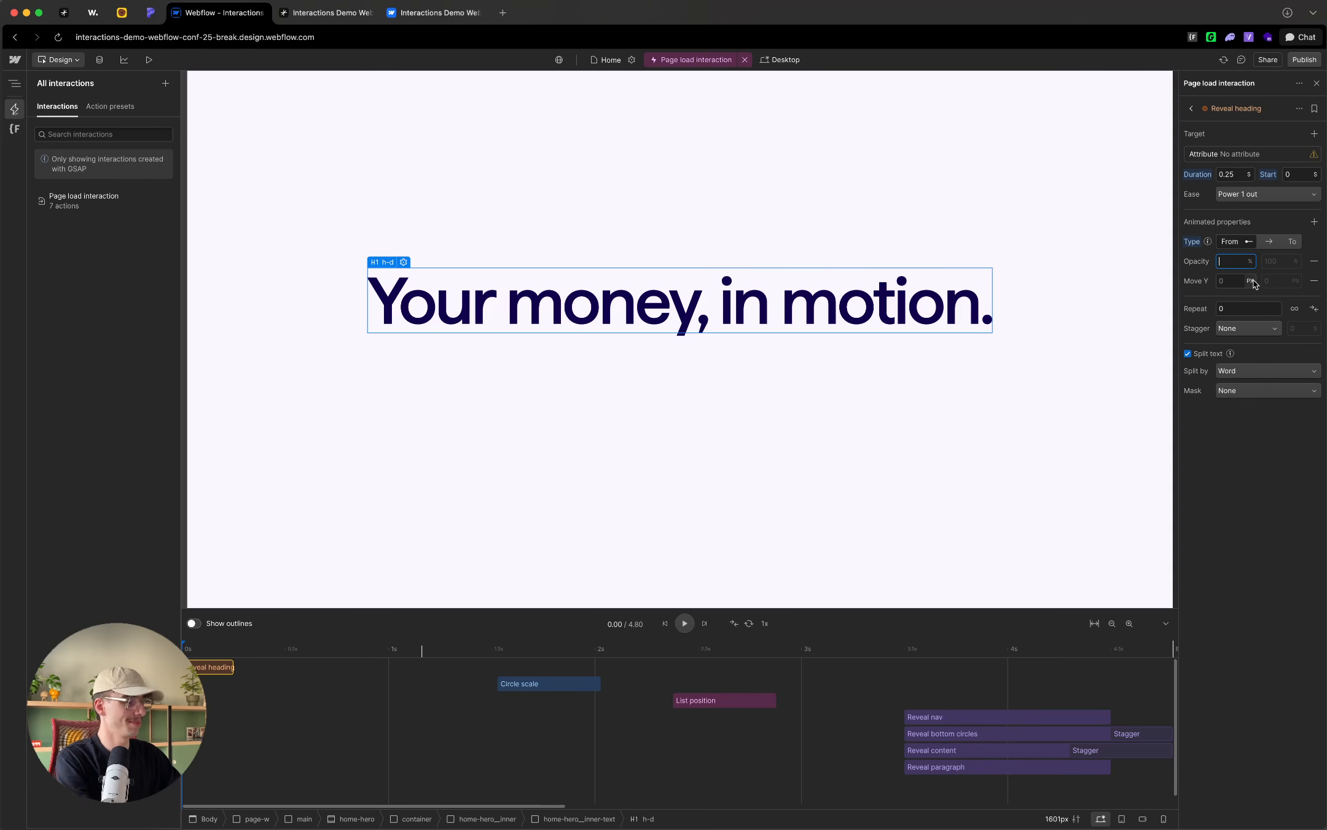
text(0)
click(1232, 280)
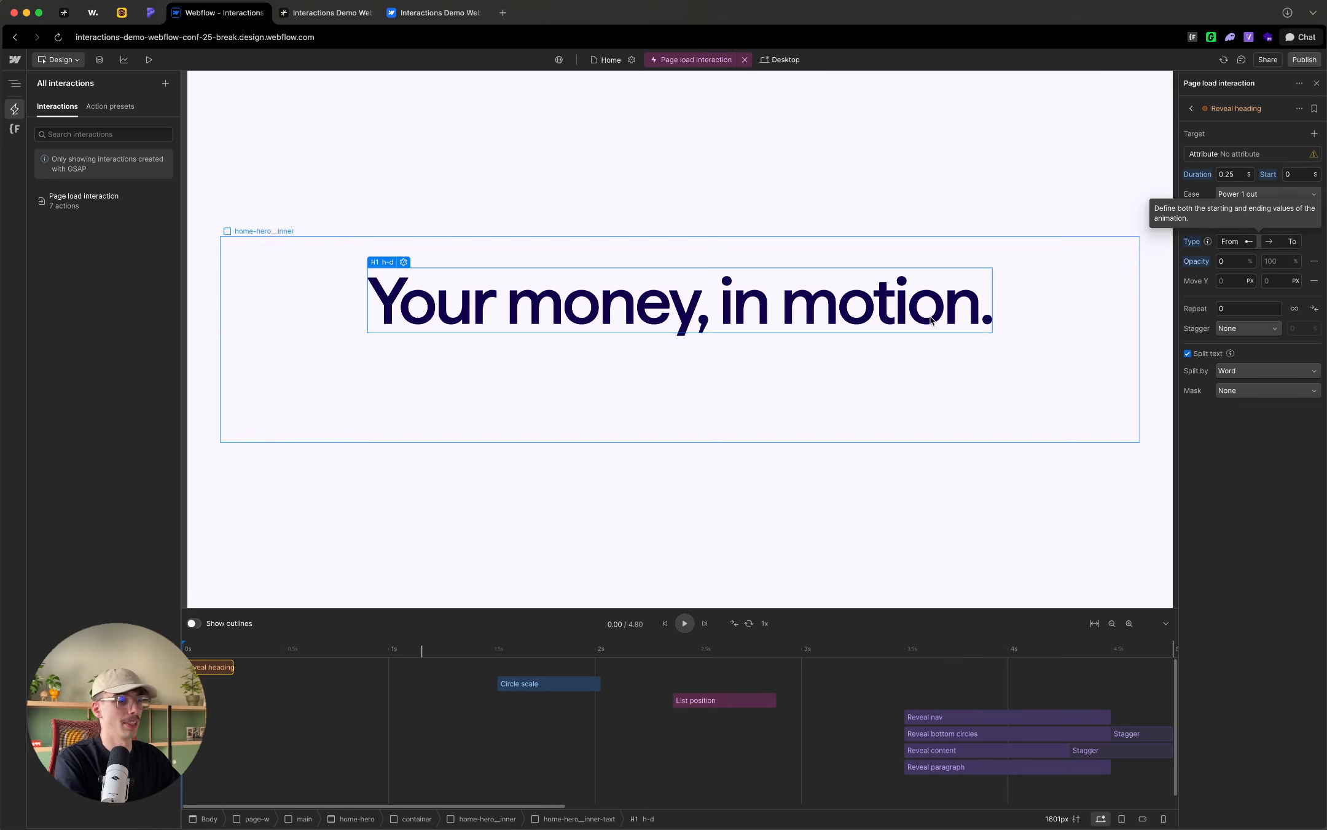
Step: Move Circle scale close to the timeline's start and extend Reveal heading's duration to 0.58 s
drag(521, 682, 293, 654)
click(233, 667)
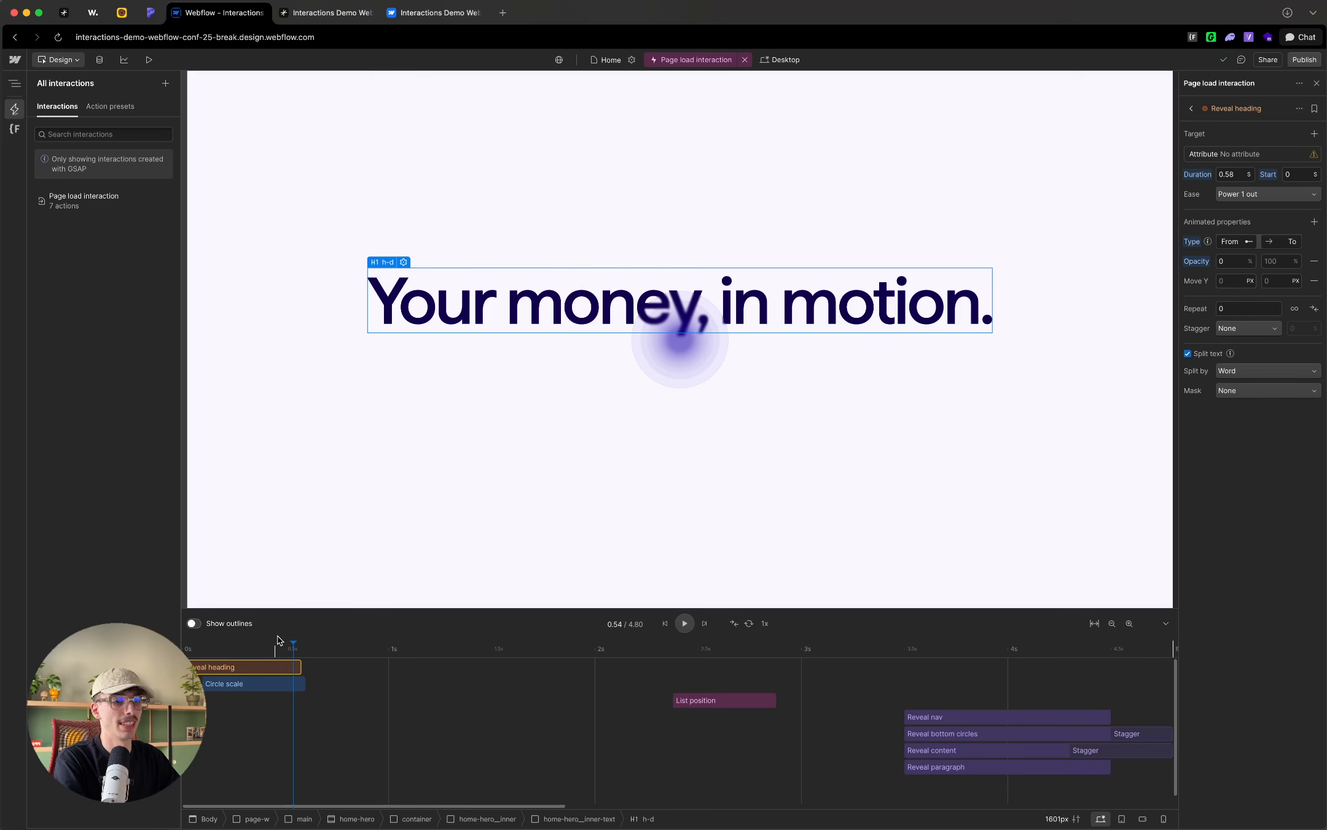
click(186, 648)
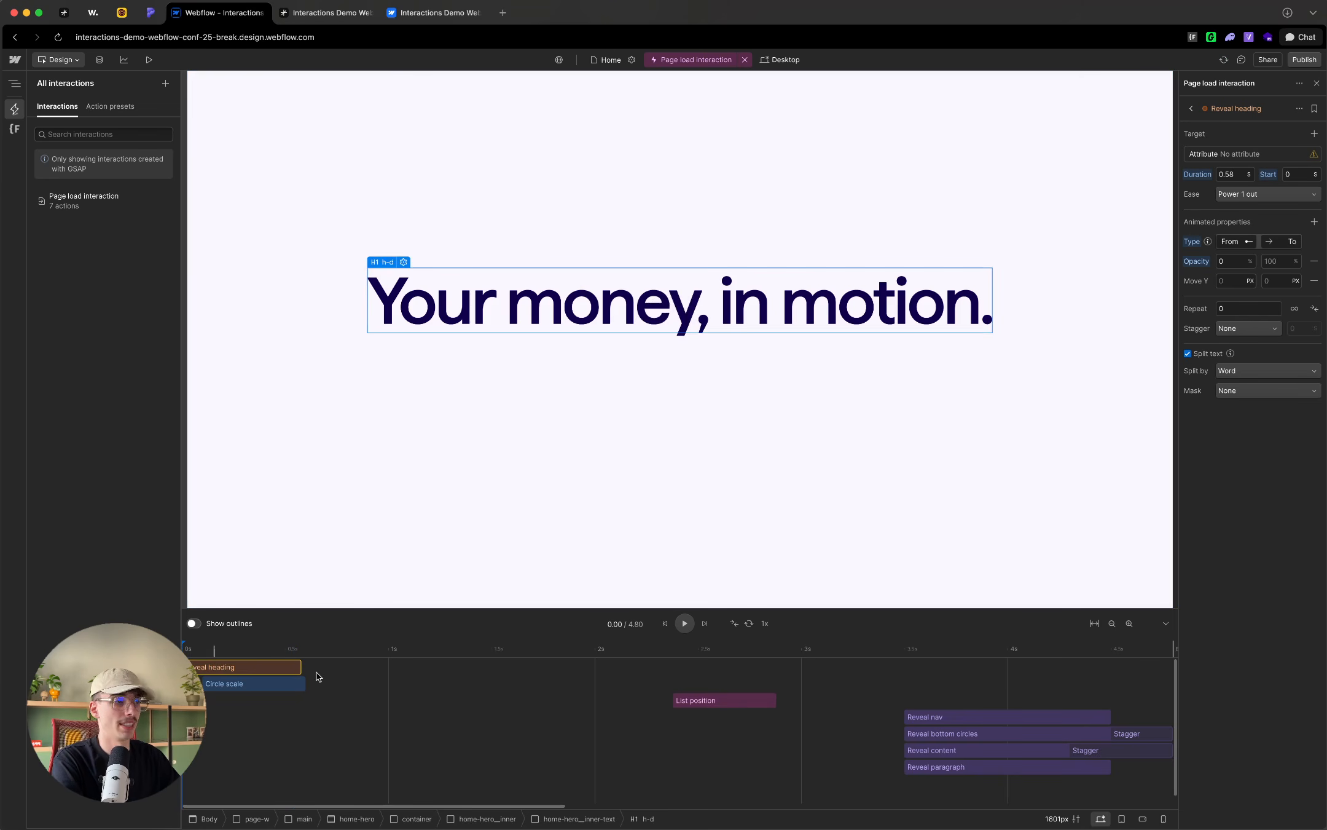
Step: Set Reveal heading's Move Y from 100% to 50% and preview the first half second of the timeline
click(1237, 282)
text(100%)
click(1272, 280)
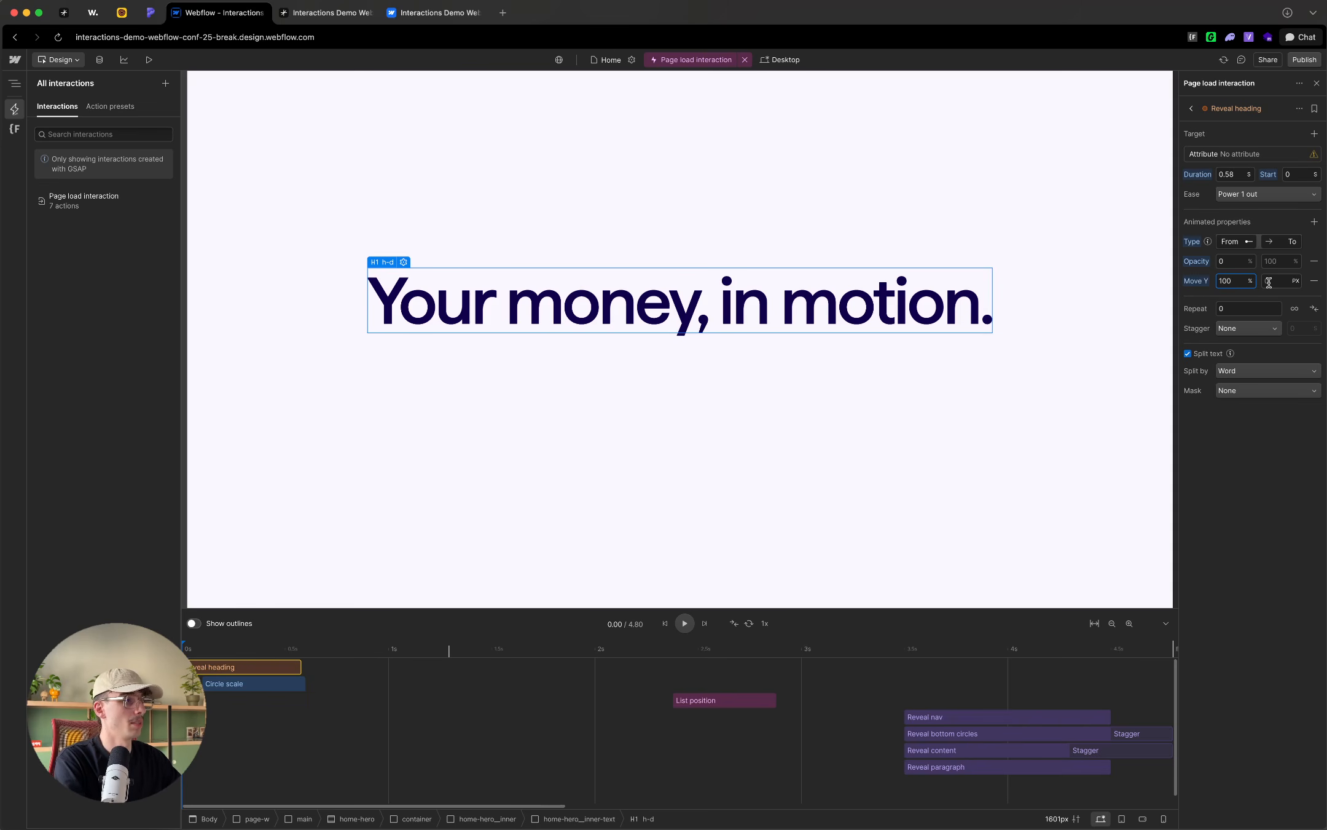
text(50%)
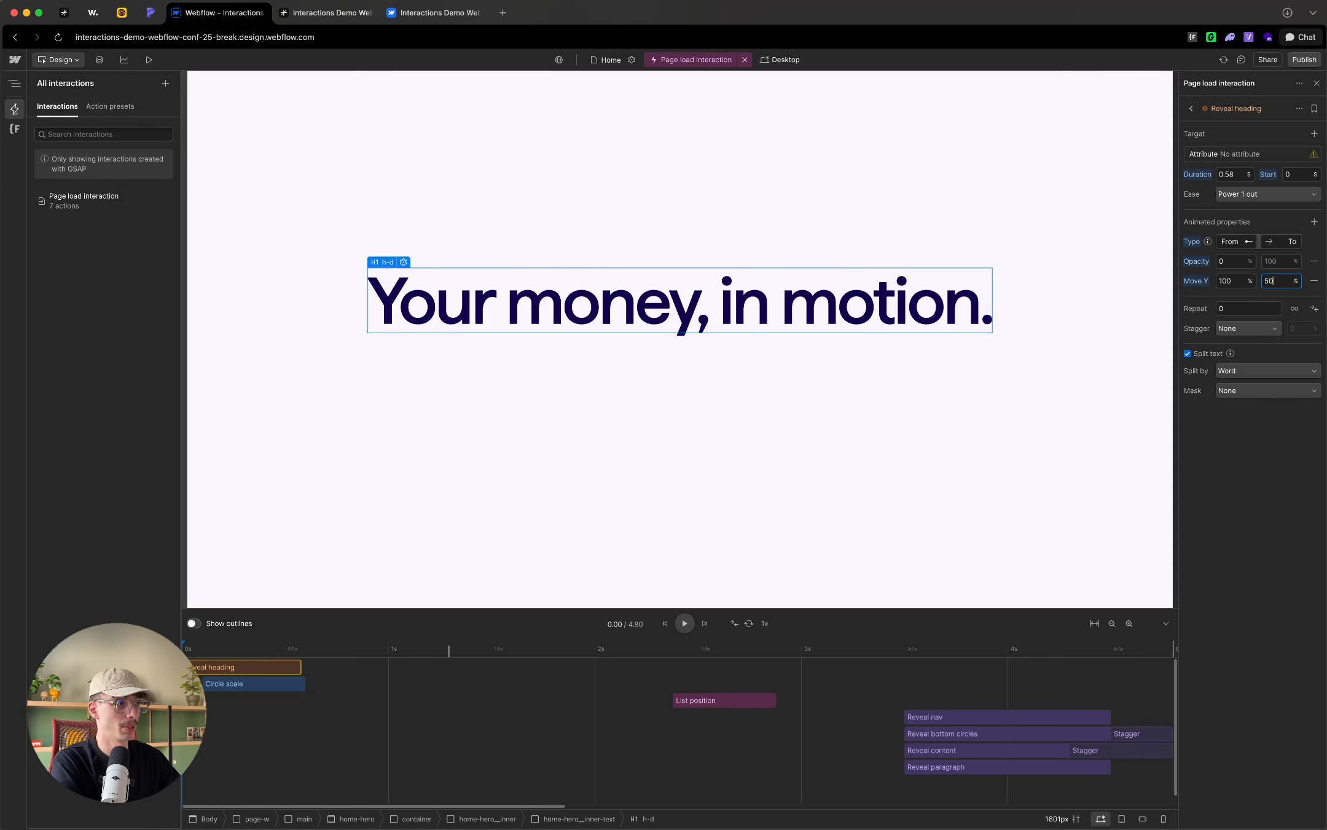
click(202, 648)
drag(203, 647, 289, 651)
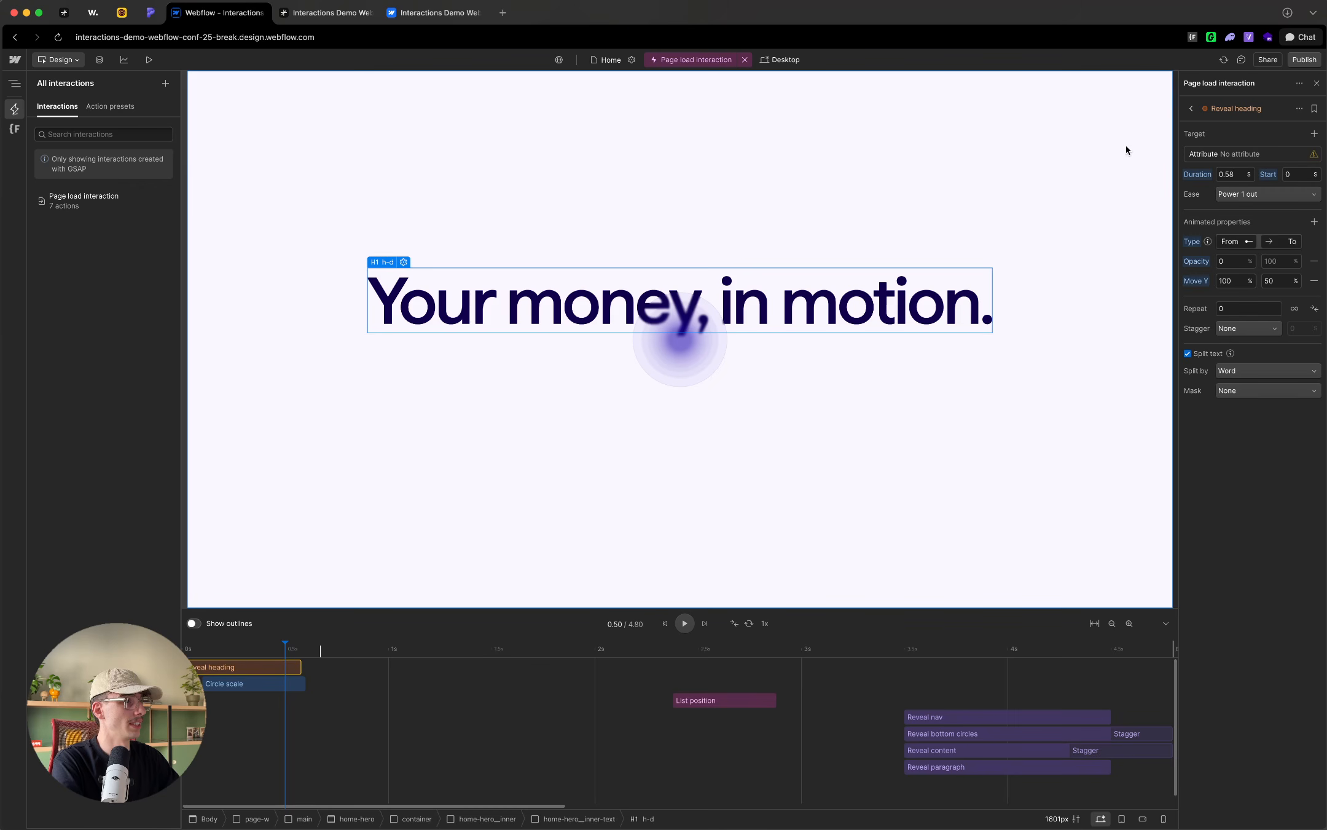
Step: Create the attribute data-load-heading as Reveal heading's target
click(1241, 154)
text(data-load-heading)
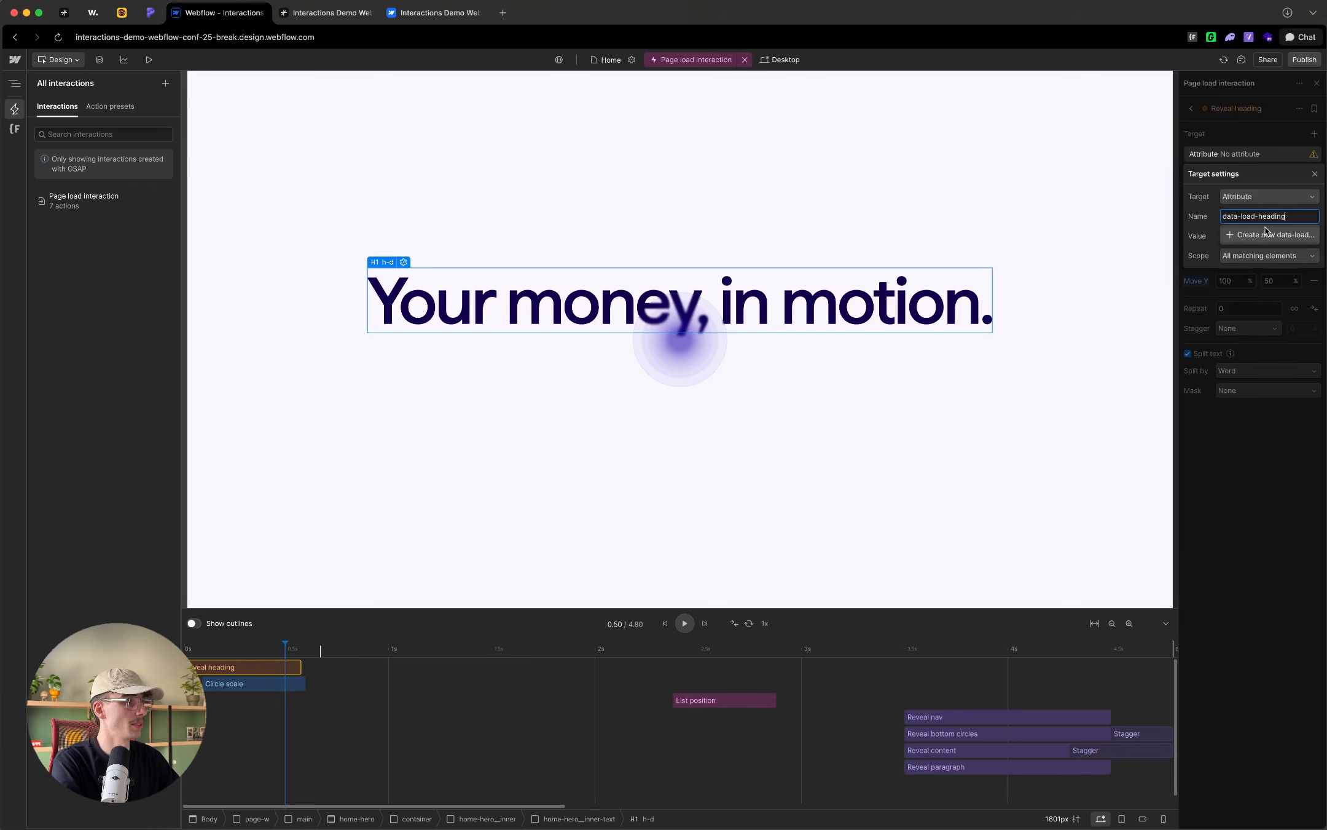
key(Return)
click(1257, 141)
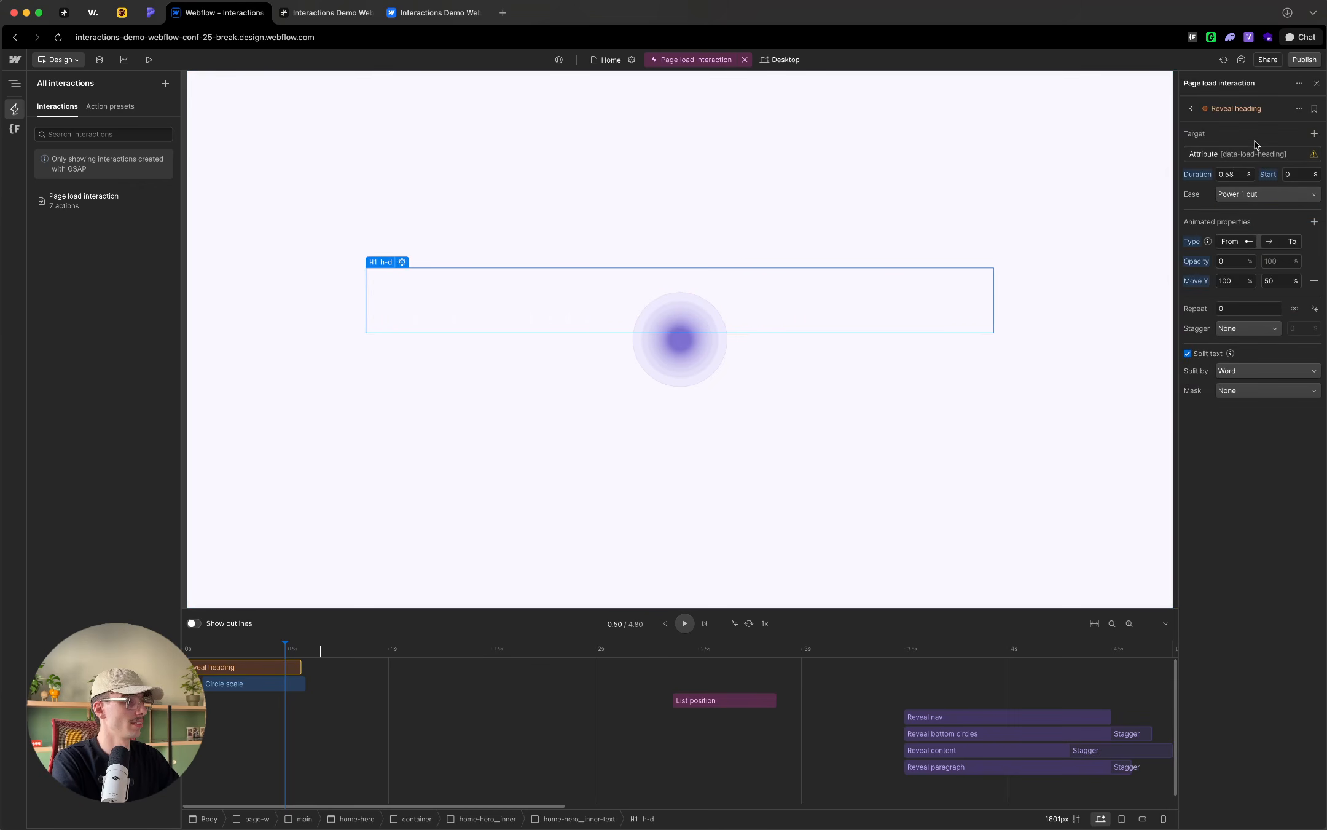
Step: Set Reveal heading's ending opacity to 100%
click(1284, 262)
text(100)
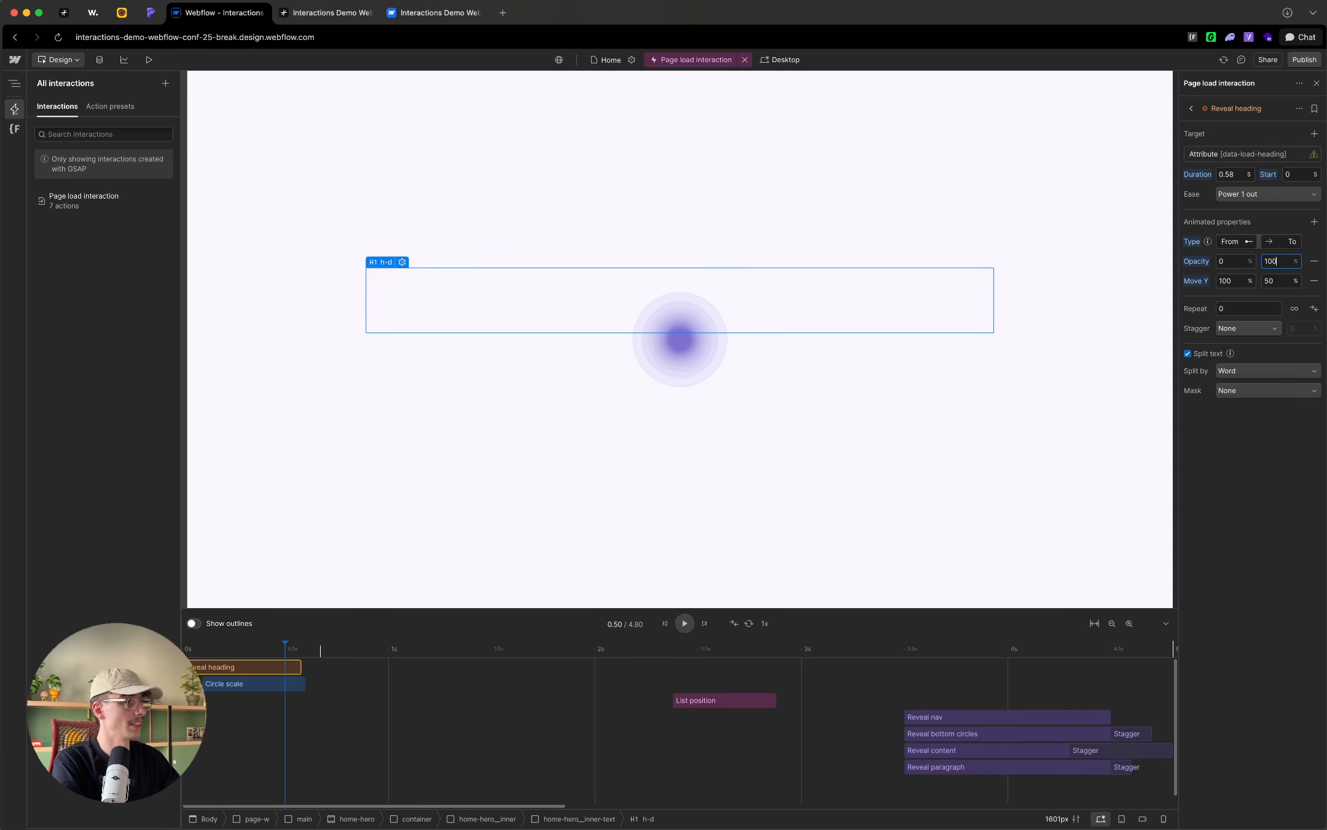
key(Return)
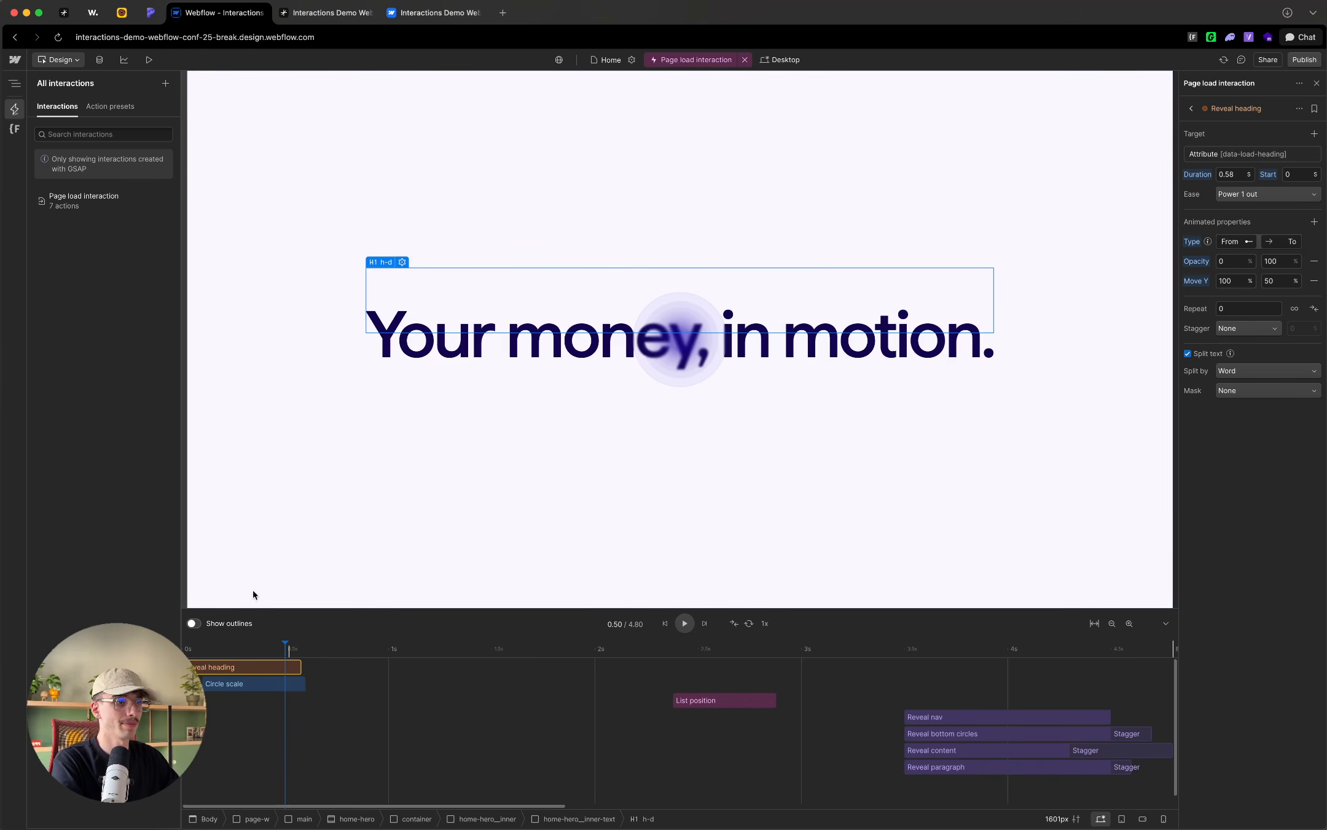
Step: Preview the heading reveal up to 0.58 s and set its ending Move Y to 45%
drag(209, 647, 302, 650)
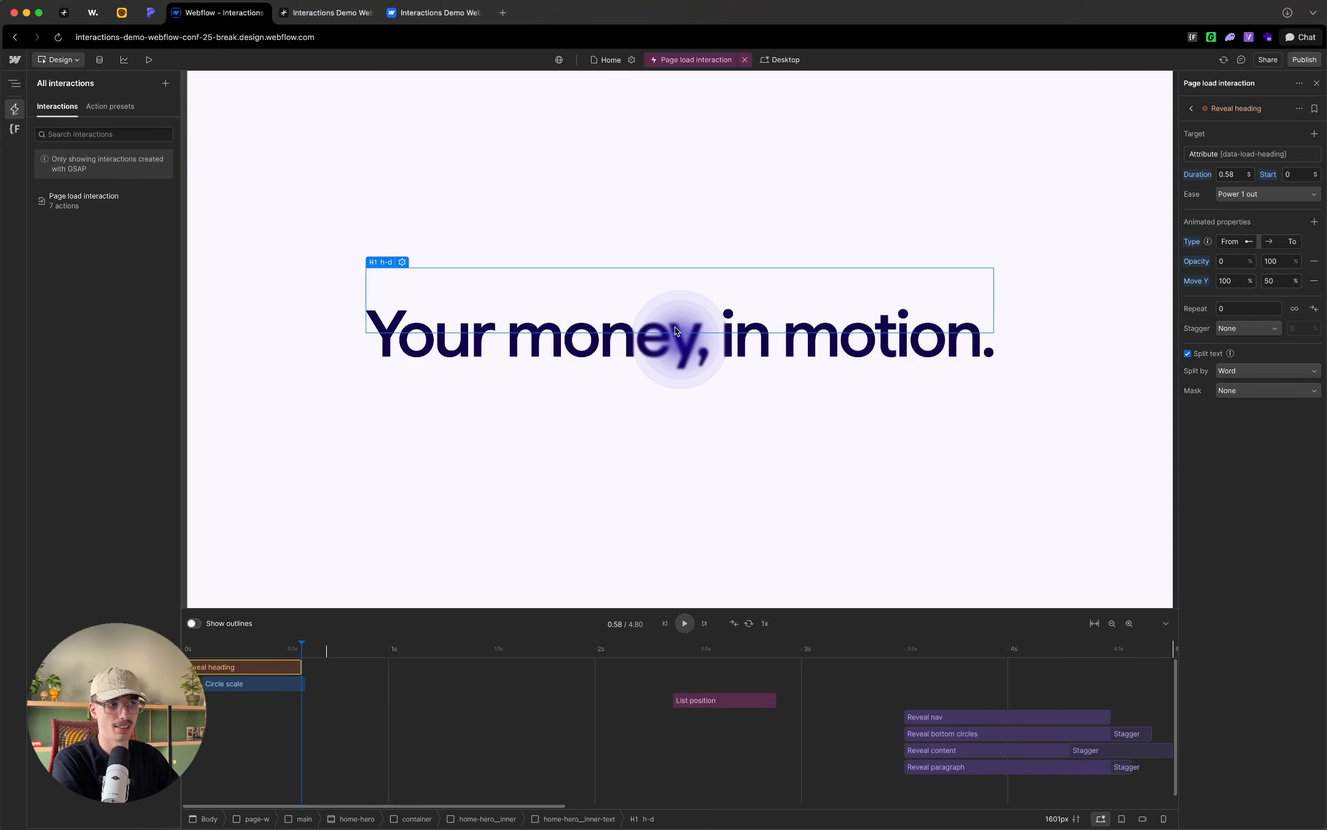
click(1268, 283)
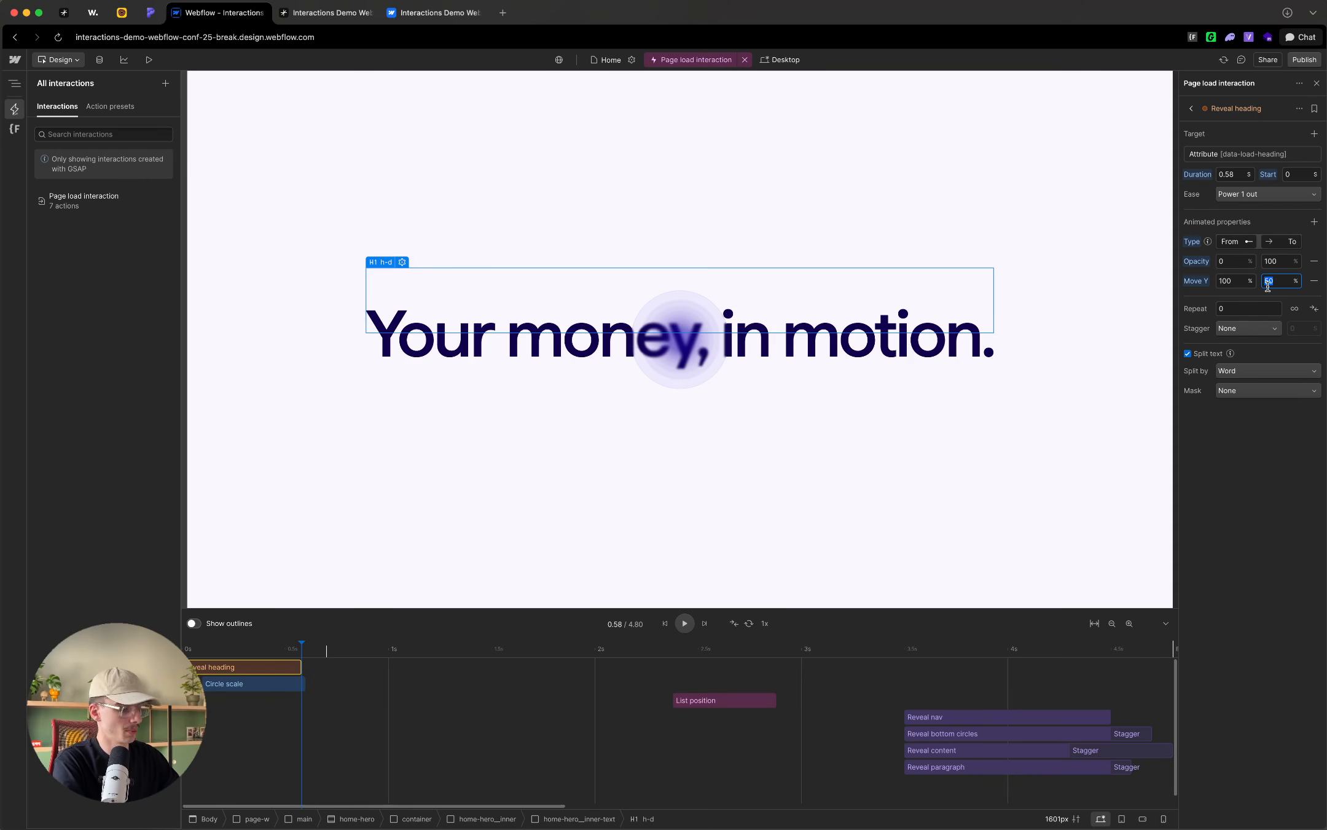
text(45)
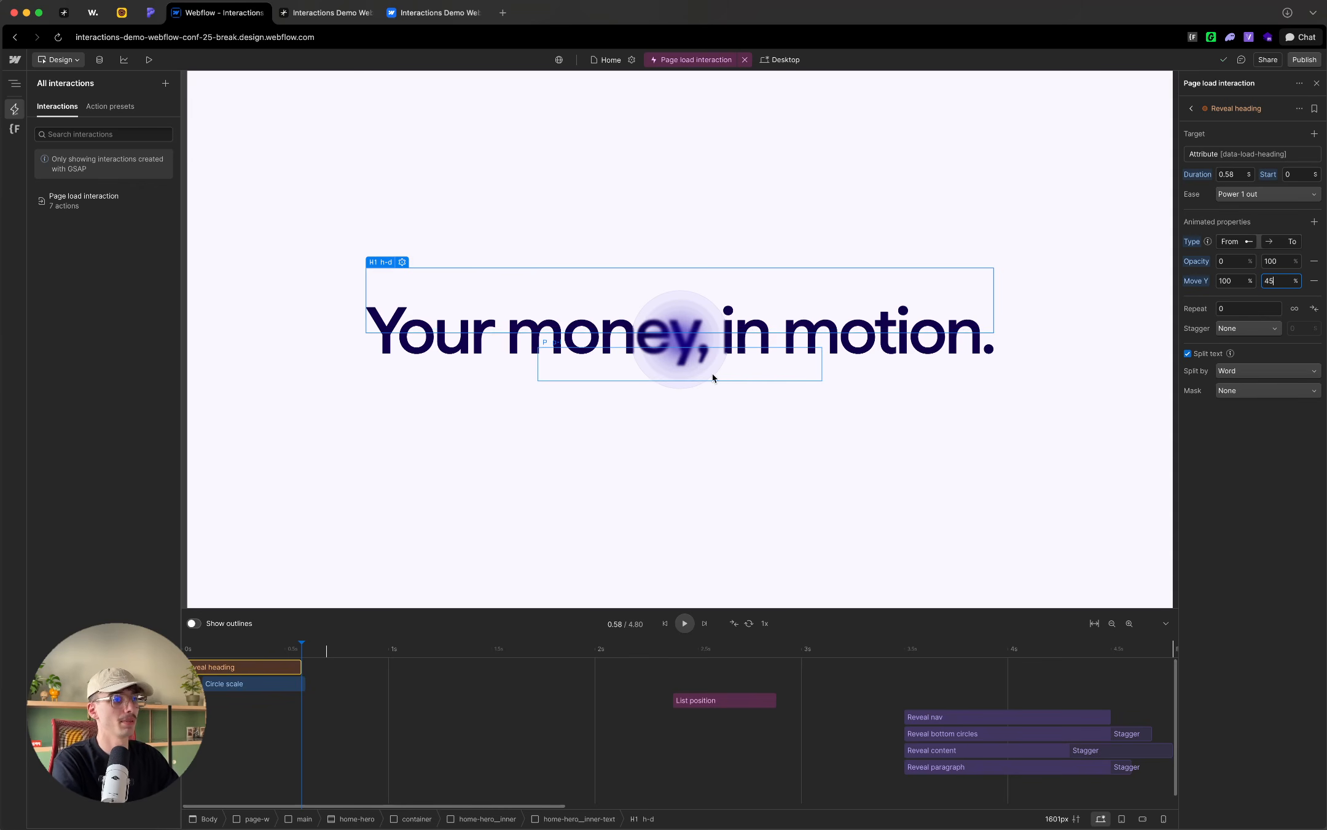
Step: Undo the last ending Move Y change on Reveal heading and return the playhead to the start of the timeline
key(super+z)
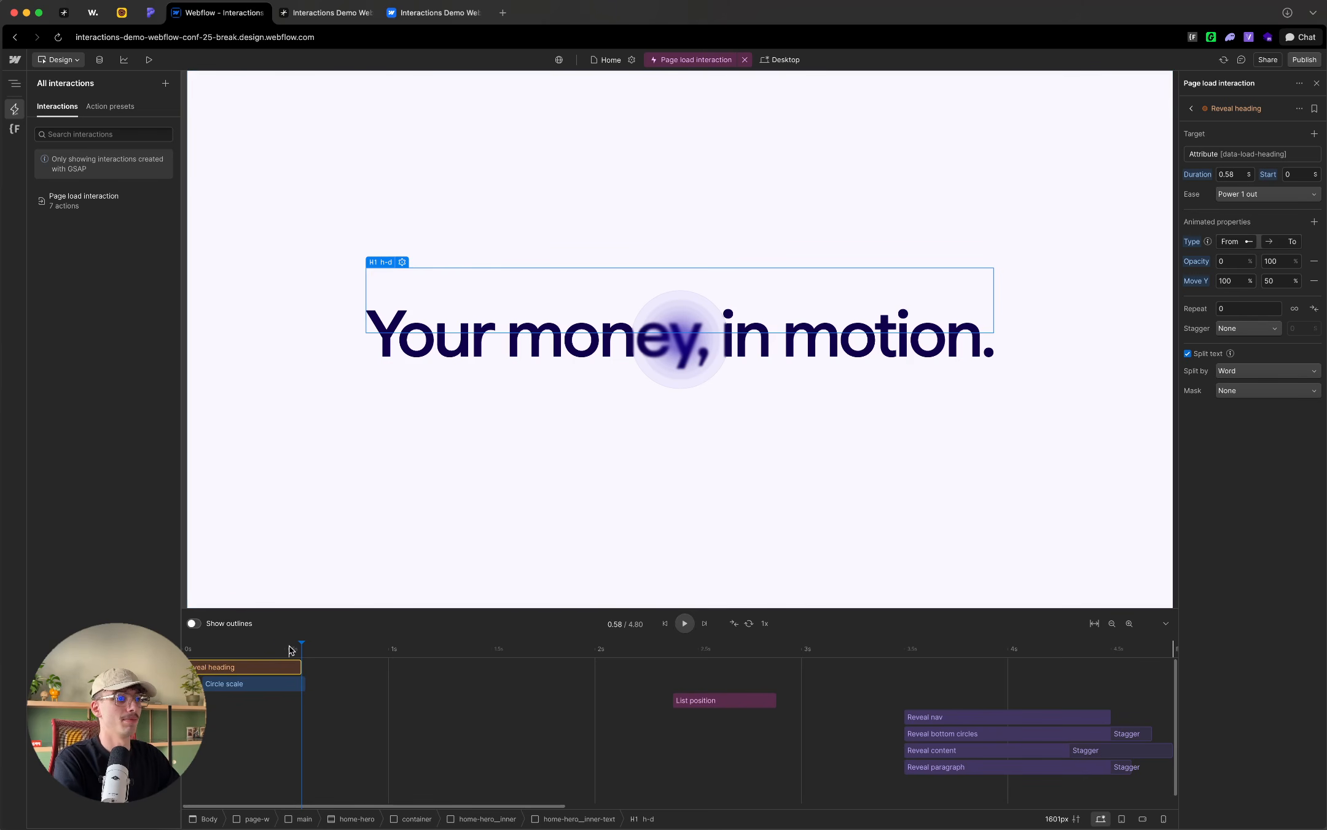
click(234, 647)
drag(231, 645, 185, 649)
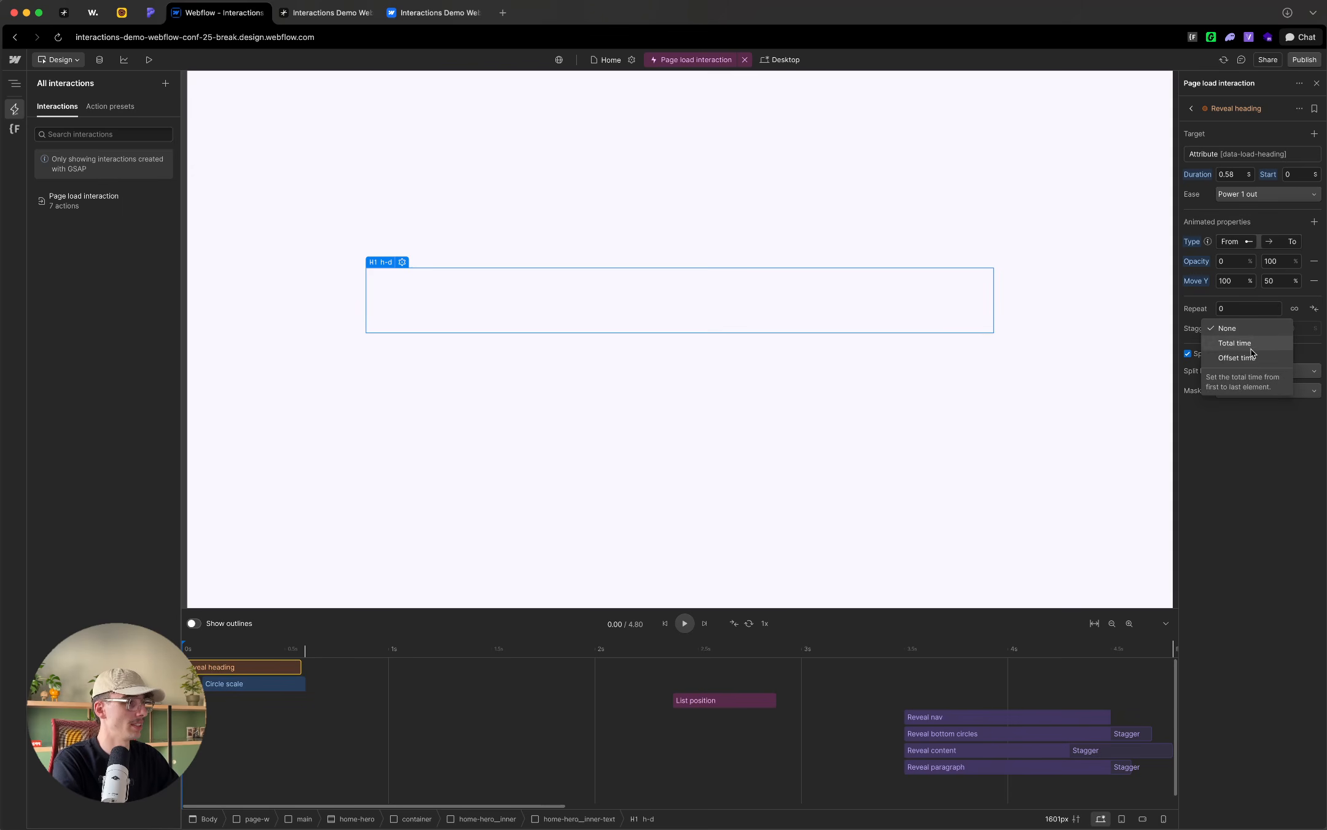
Step: Give Reveal heading a stagger by offset time of 0.05 s and preview the word-by-word reveal
click(1271, 357)
click(1306, 328)
text(0.05)
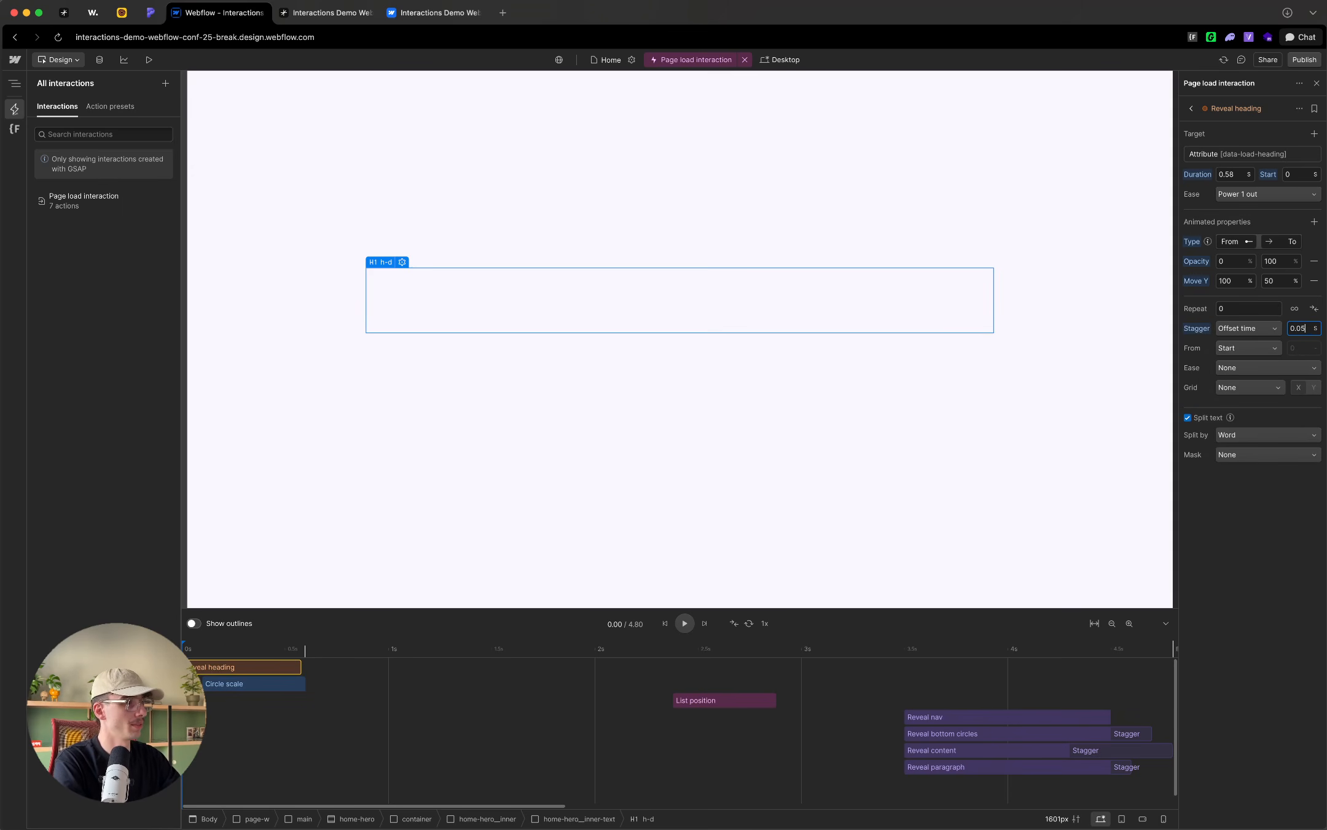
key(Return)
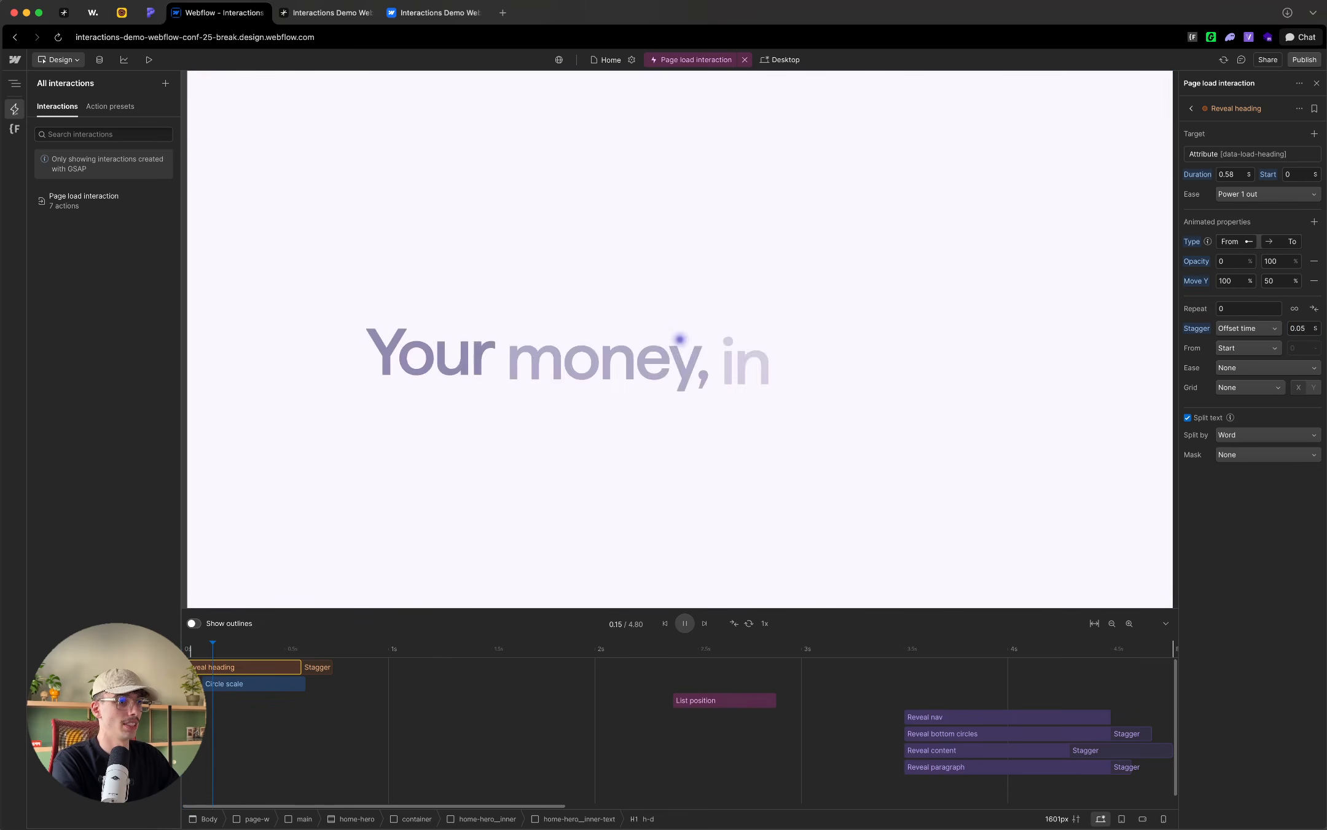
mouse_move(189, 650)
mouse_down()
mouse_move(281, 650)
mouse_move(193, 654)
mouse_up()
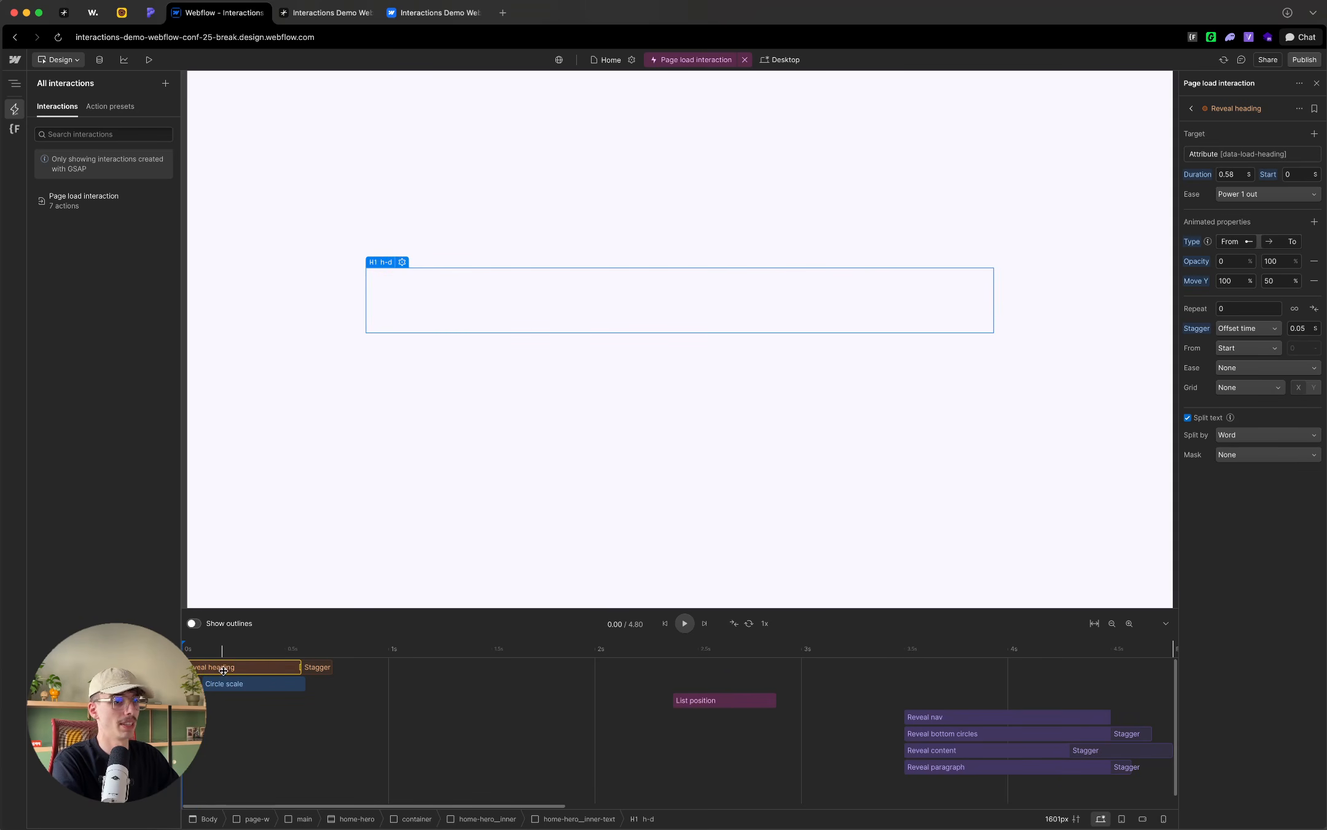
Step: Set Reveal heading's duration to 0.8 s and its ease to Power 4 in out, and preview it up to 0.57 s
click(1232, 174)
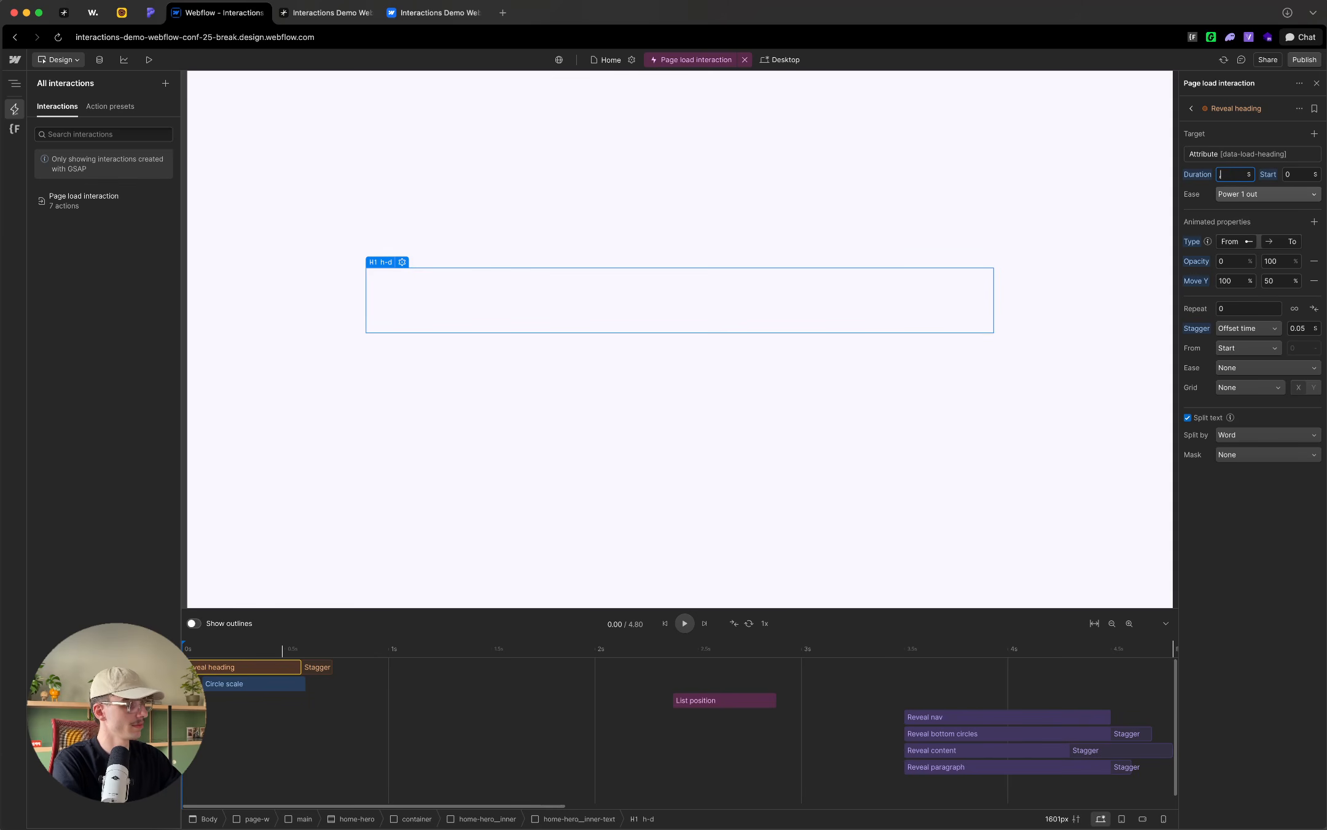
text(,8)
key(Return)
click(1266, 193)
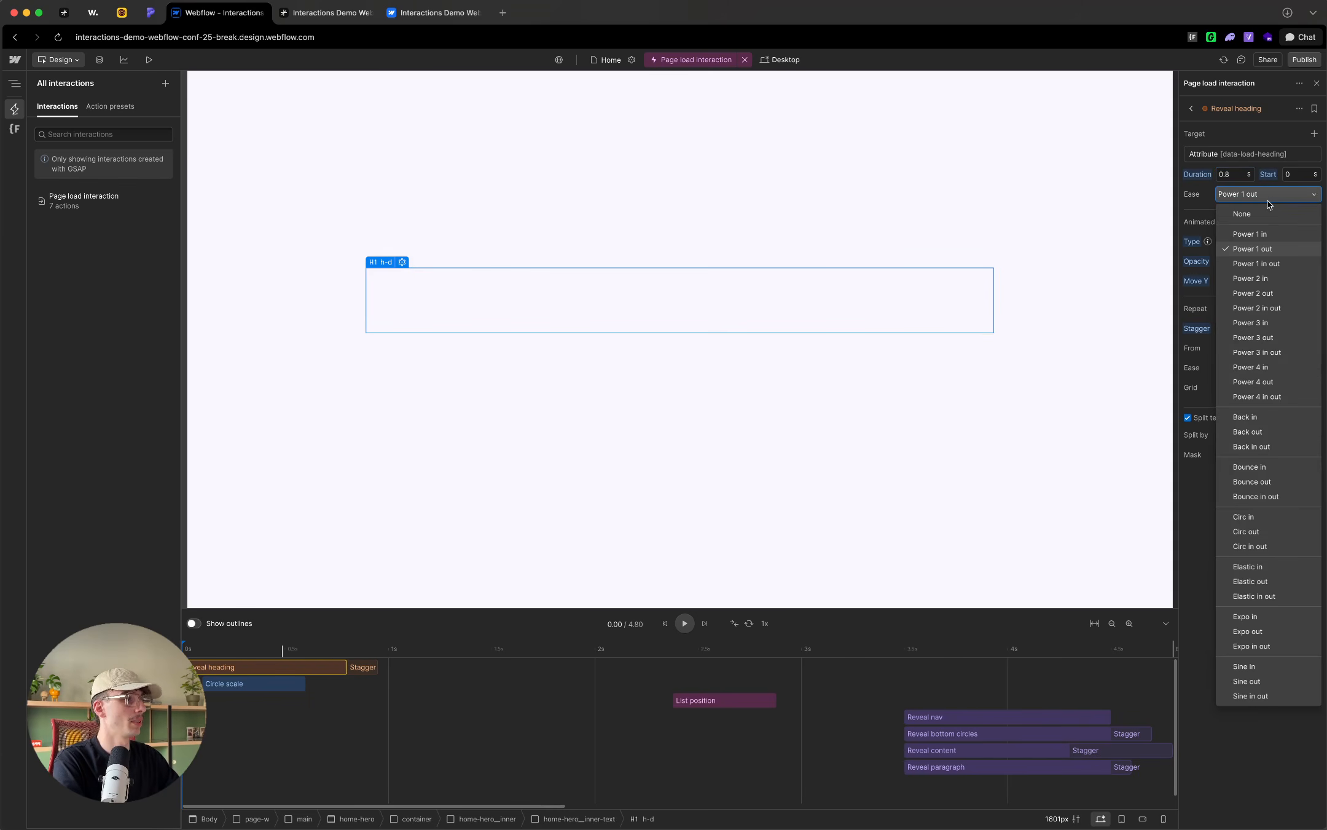
click(1257, 396)
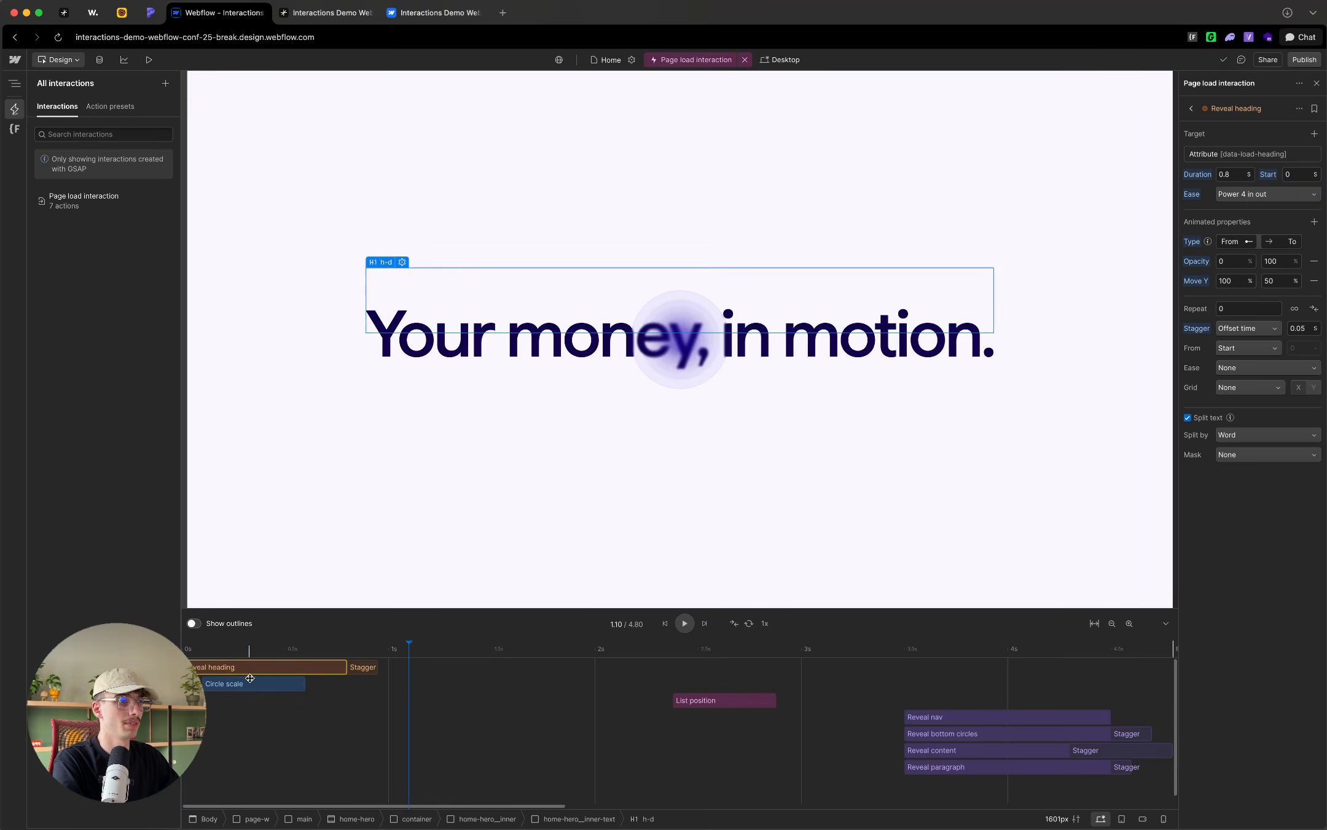
click(204, 647)
drag(202, 647, 299, 652)
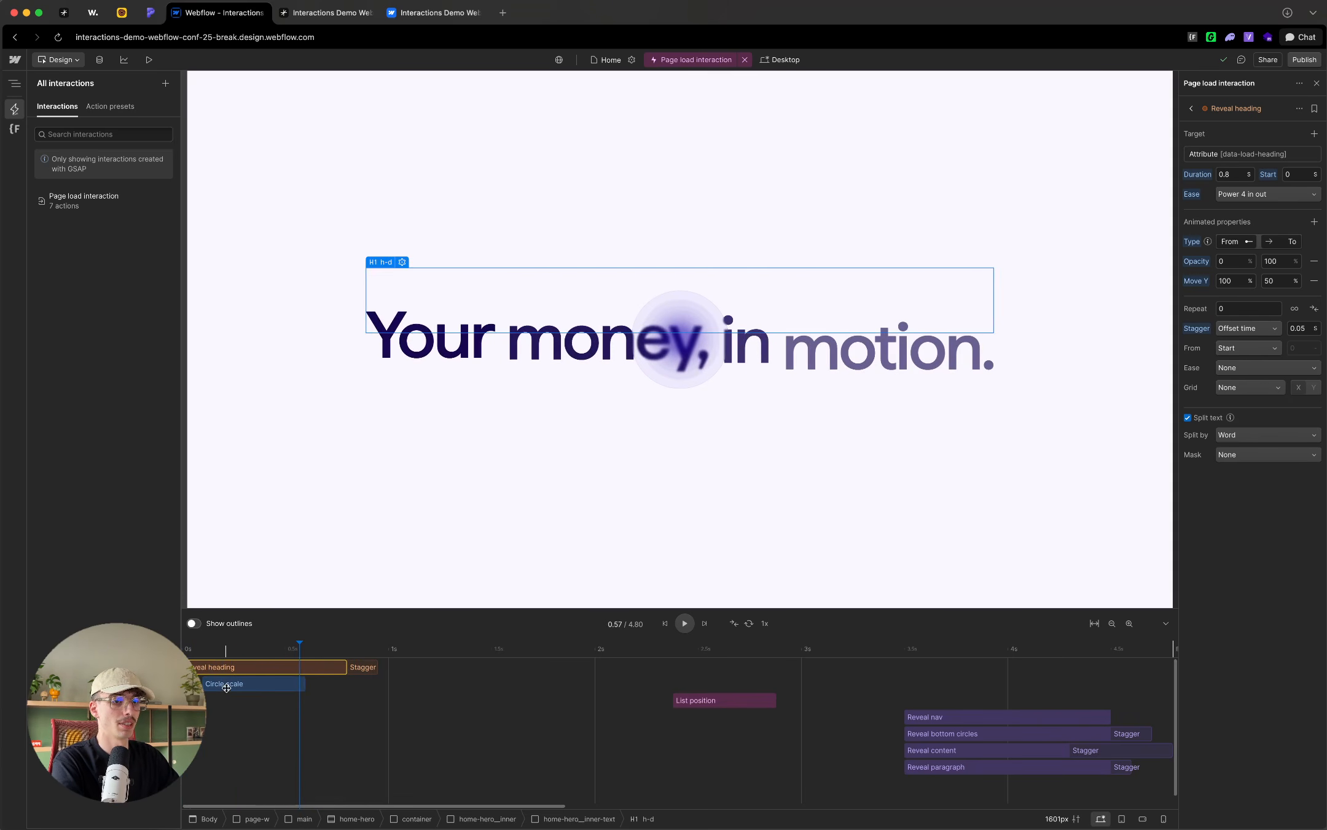
Step: Move the Circle scale action to start at 1.53 s and preview the heading reveal up to 0.82 s
drag(233, 686, 523, 693)
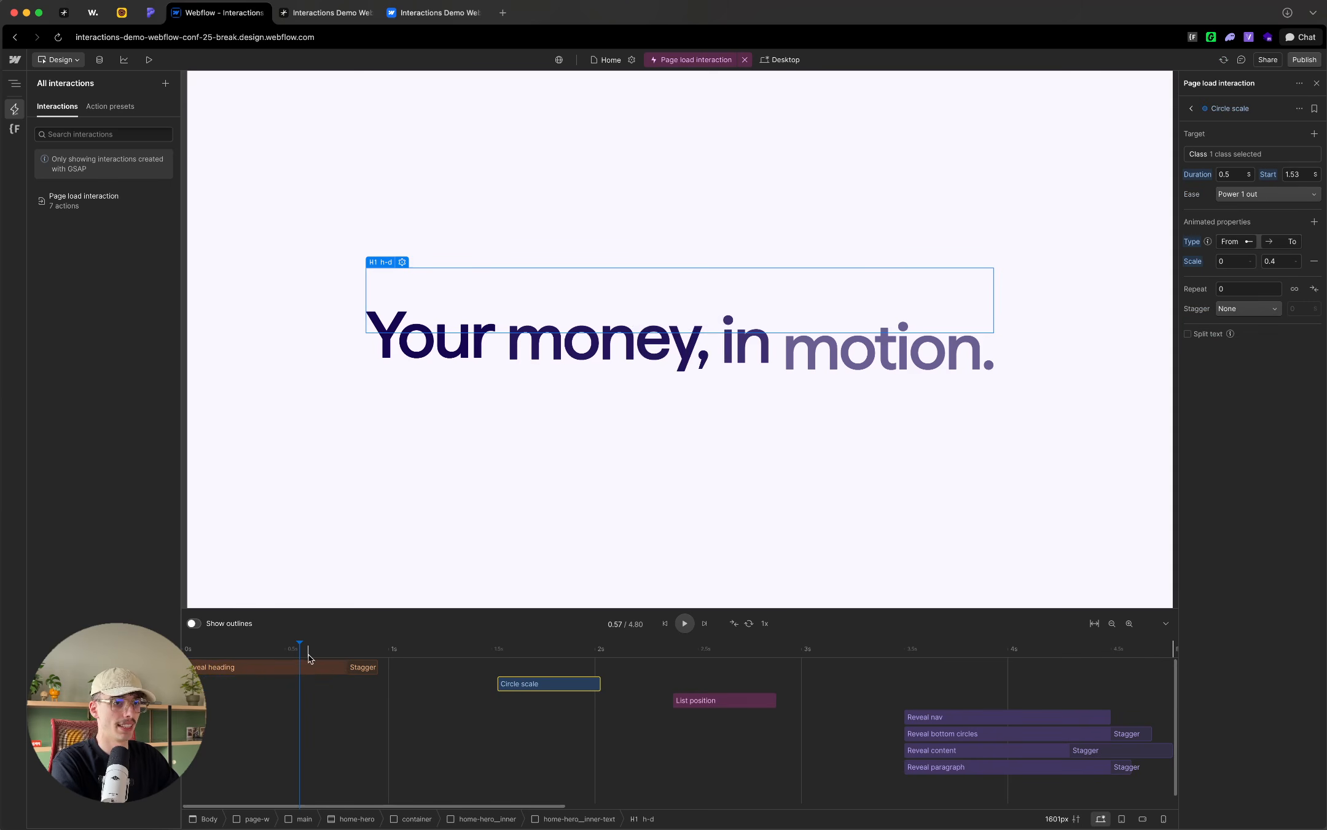
click(197, 652)
drag(196, 651, 349, 652)
Step: Switch to the published Pennywise site, reload it to review the page load animation, and return to the Webflow Designer
click(316, 14)
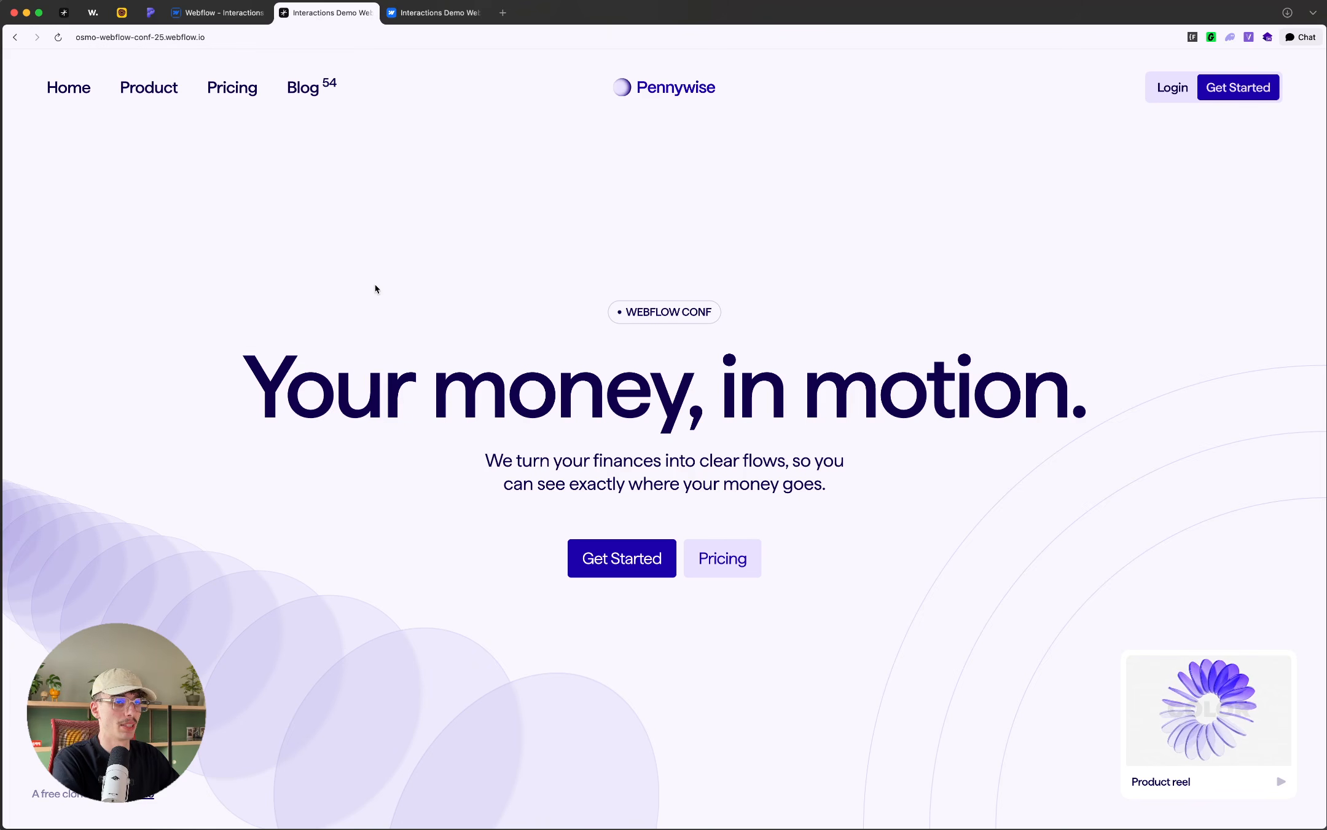
key(super+r)
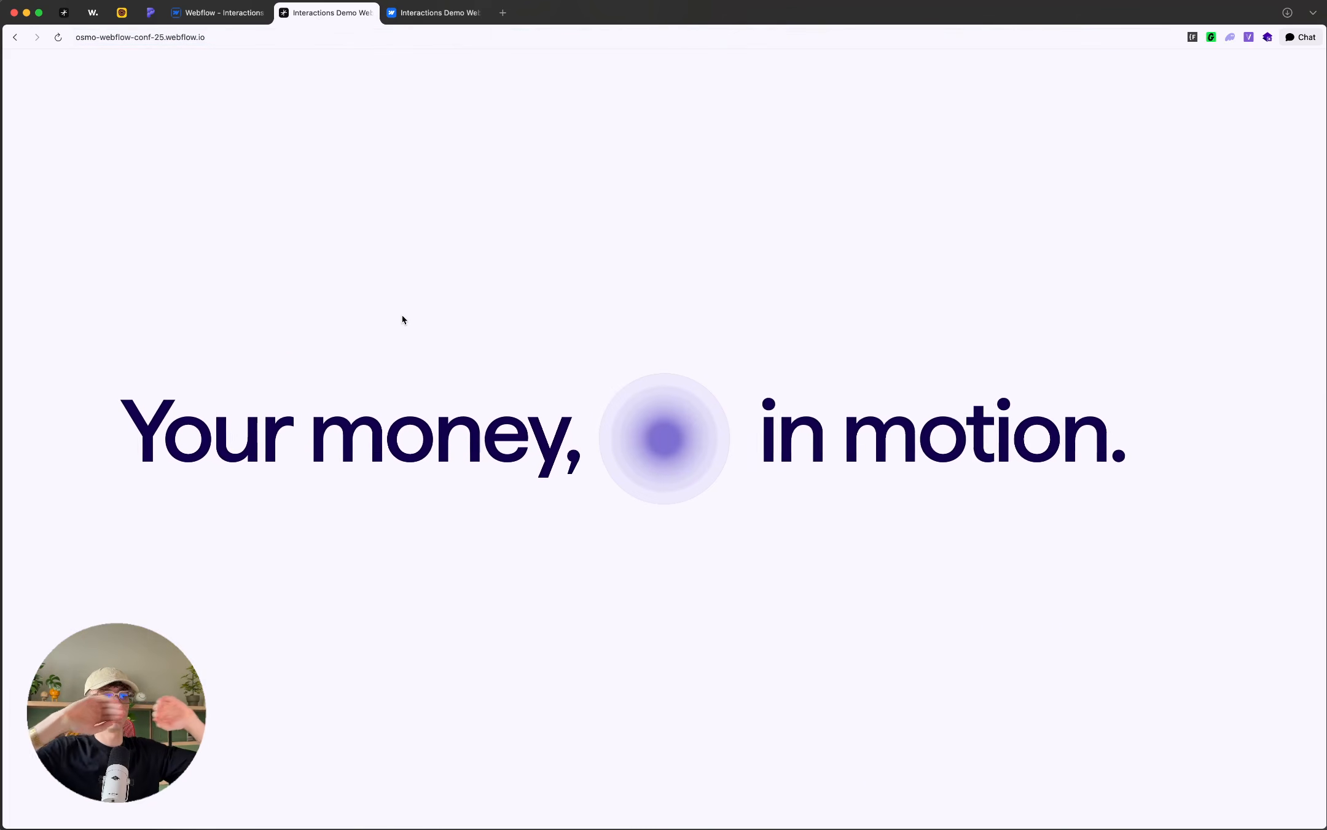
click(227, 13)
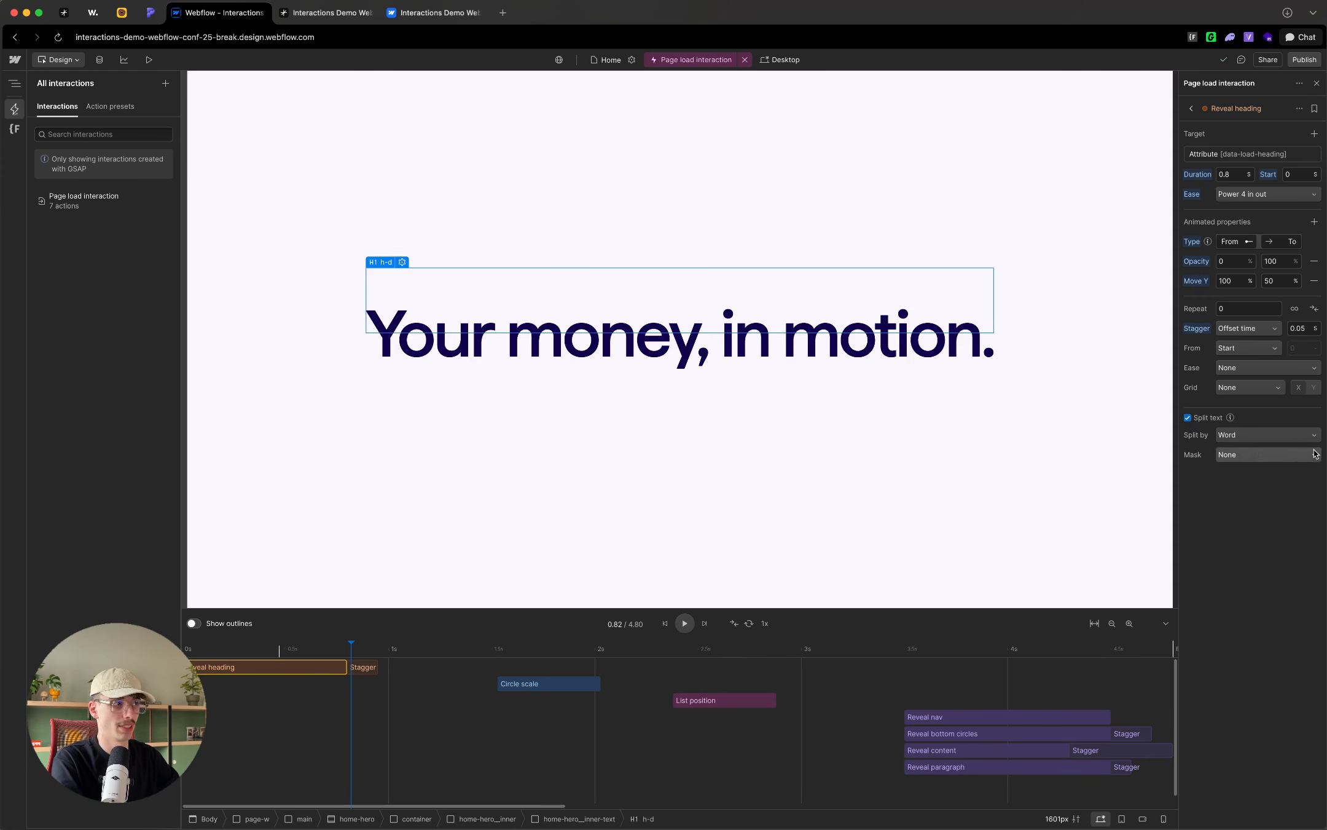
Step: Add an action named Move heading left below Reveal heading, starting at 0.64 s and lasting 0.79 s
right_click(302, 671)
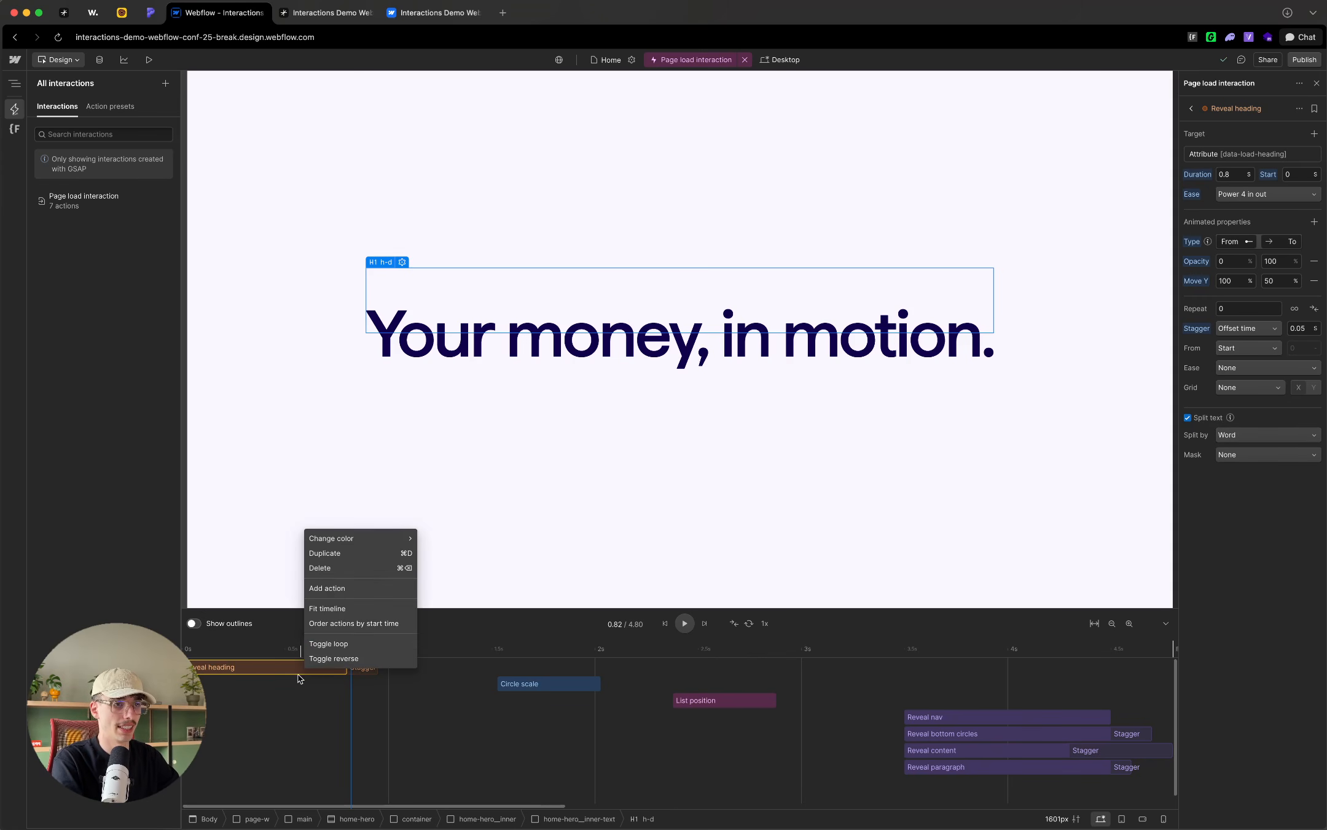
click(333, 588)
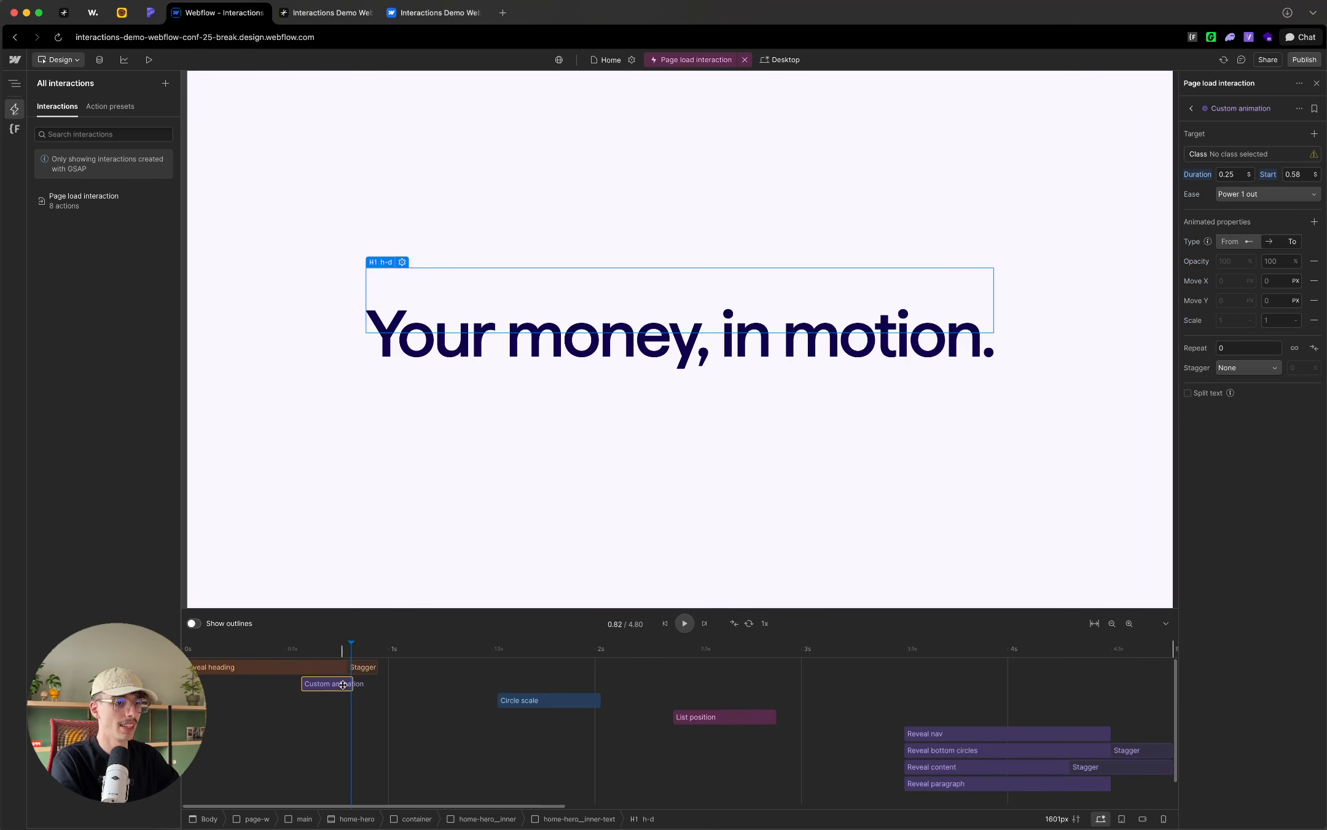
drag(343, 685, 486, 687)
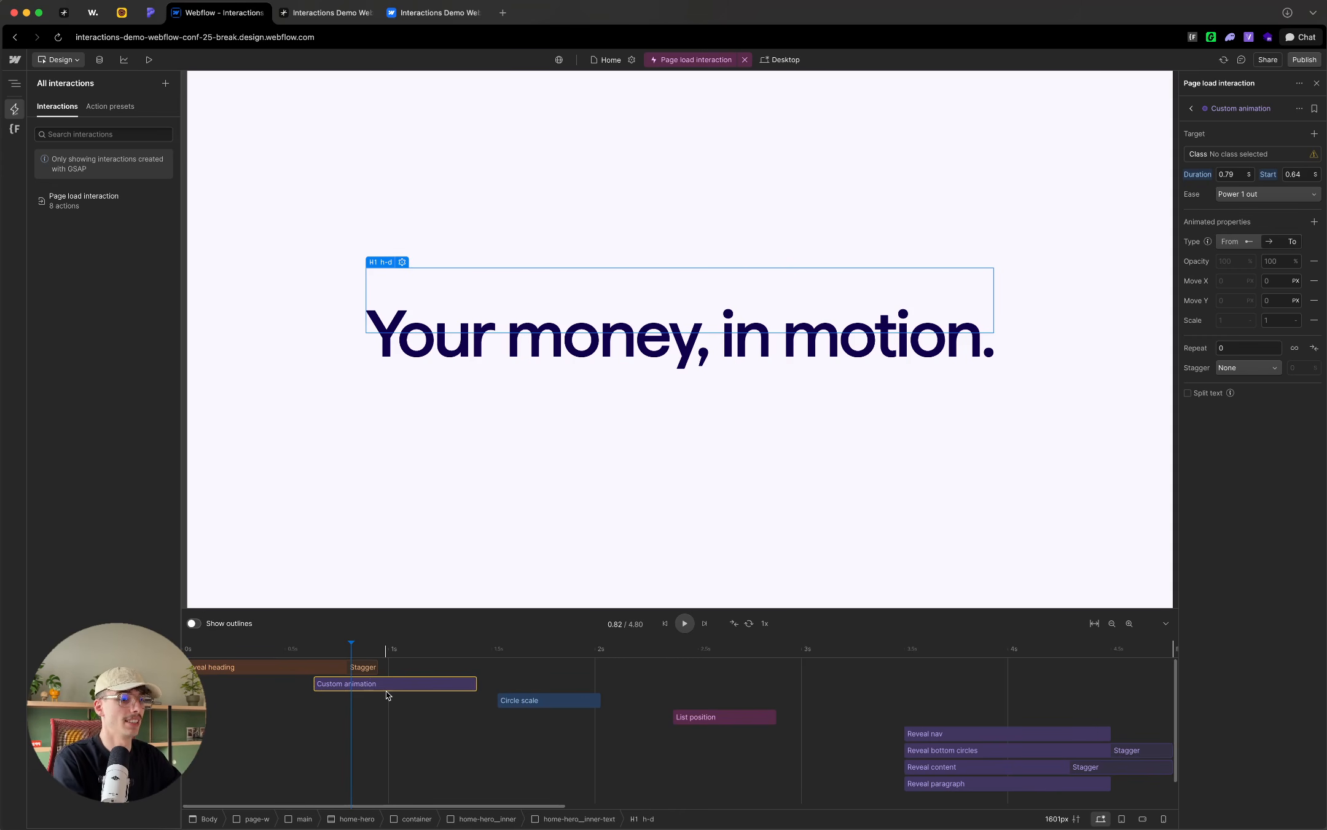
double_click(1255, 108)
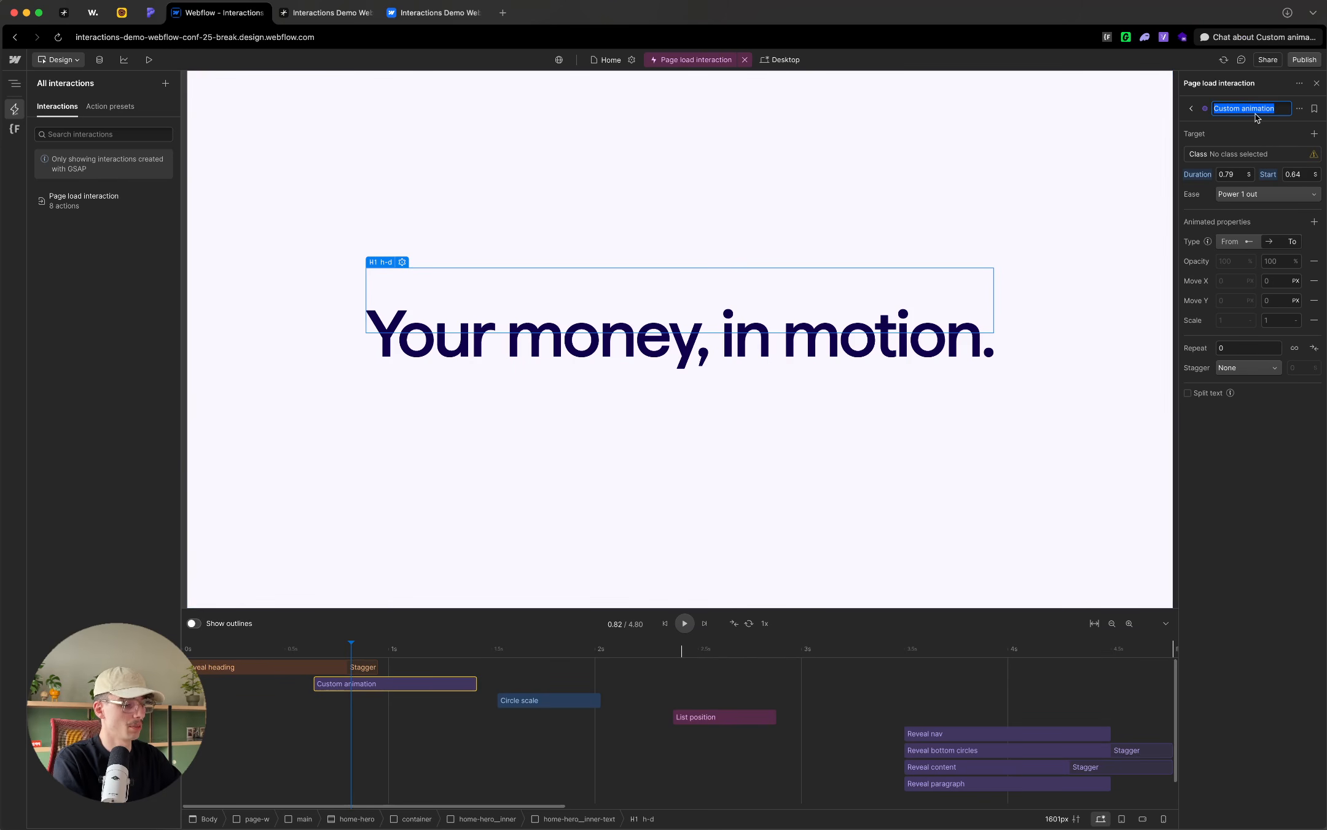
text(Move heading left)
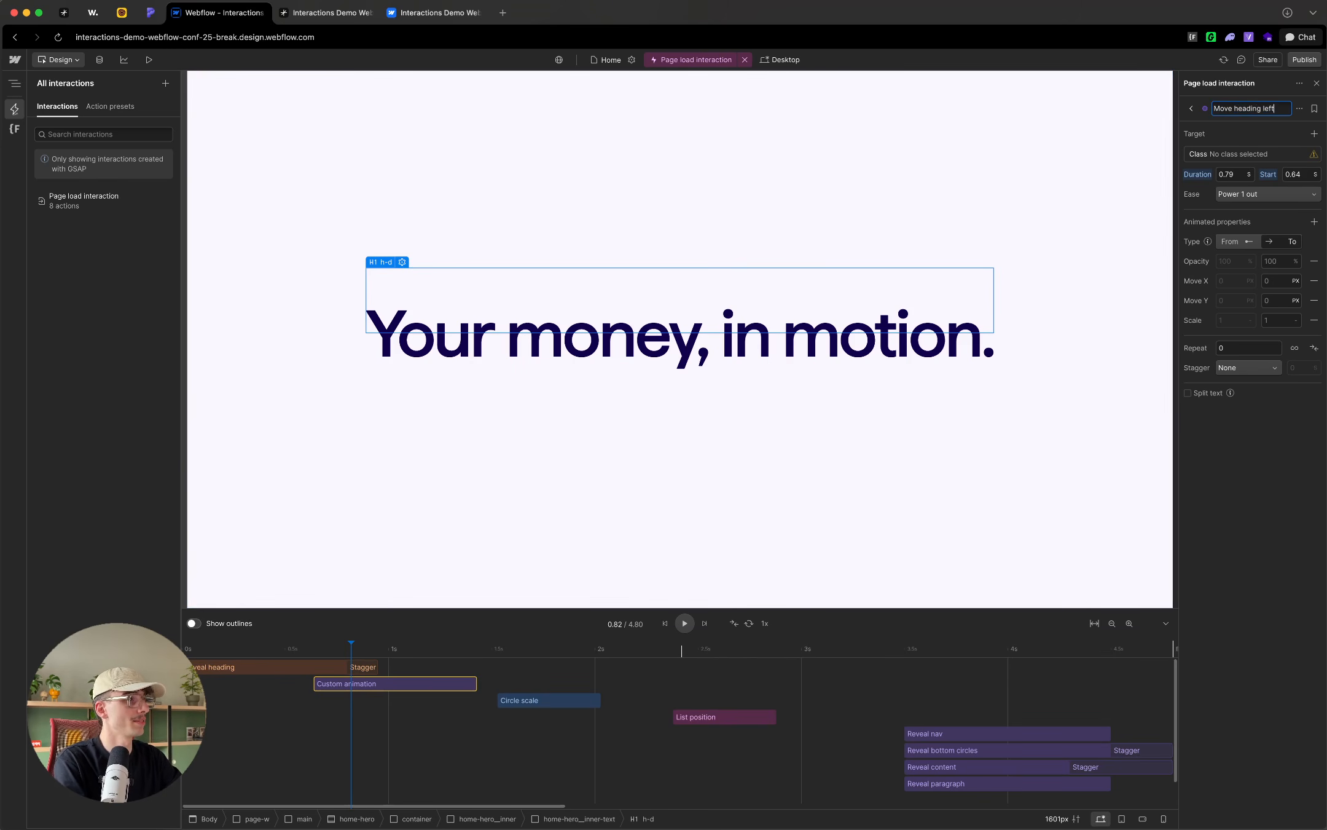
key(Return)
Step: Set the target type of Move heading left to Custom selector
click(1255, 154)
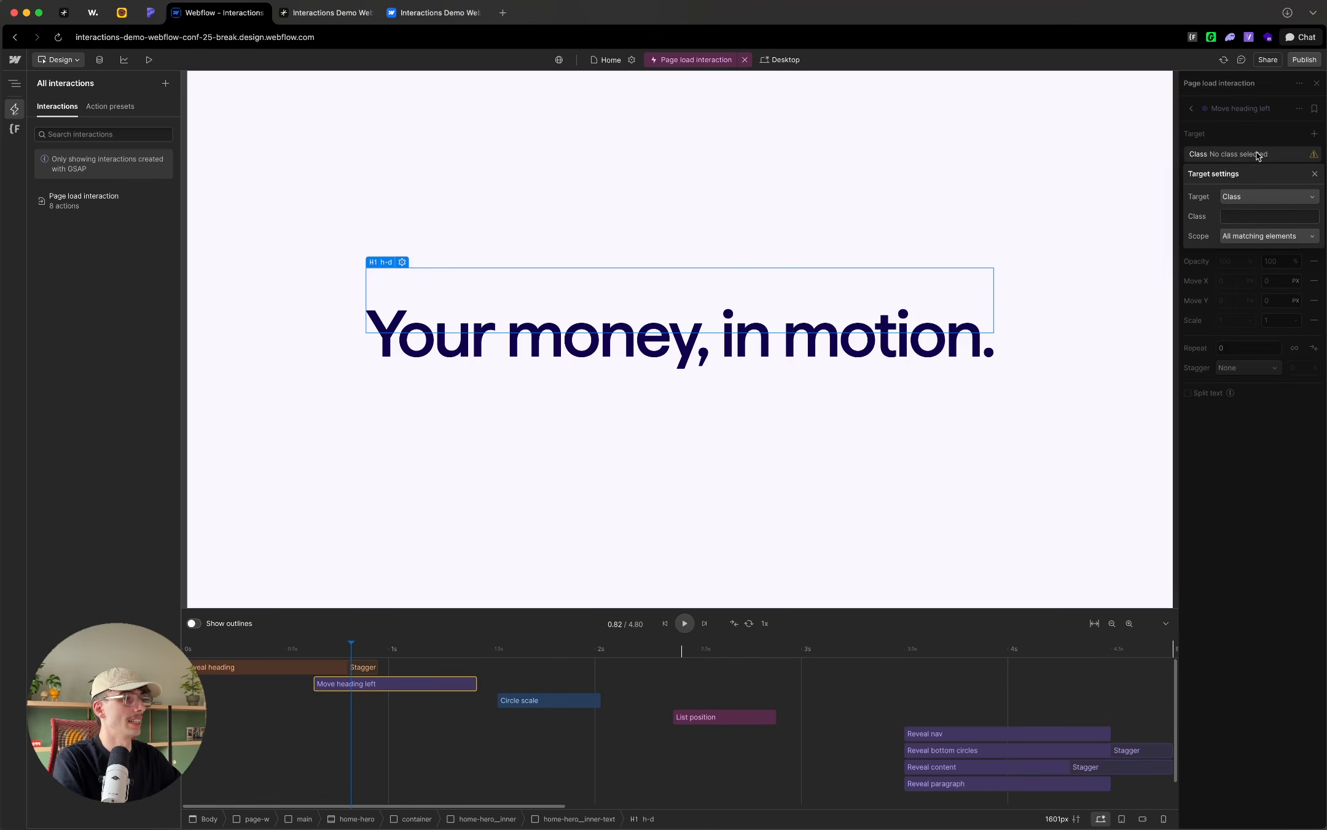
click(1247, 196)
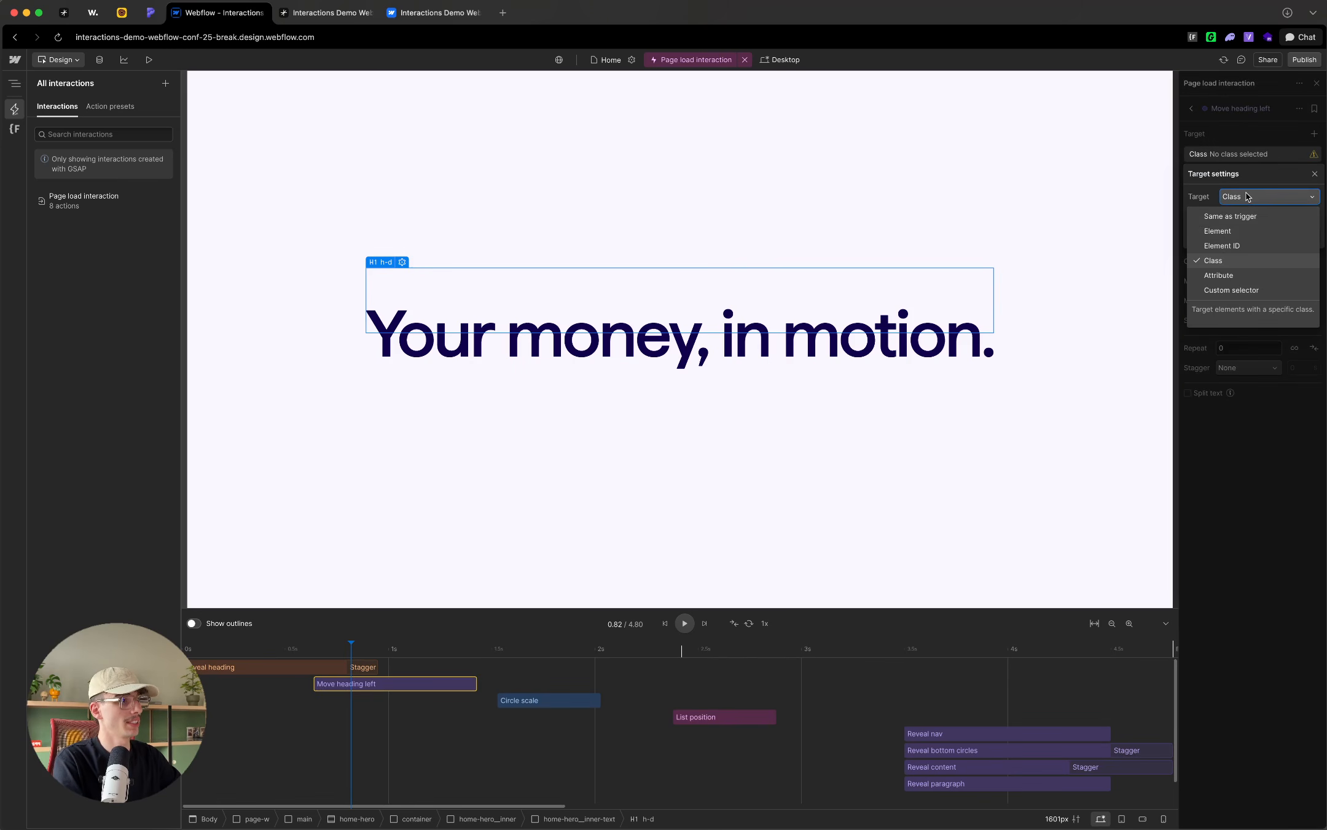
click(1235, 289)
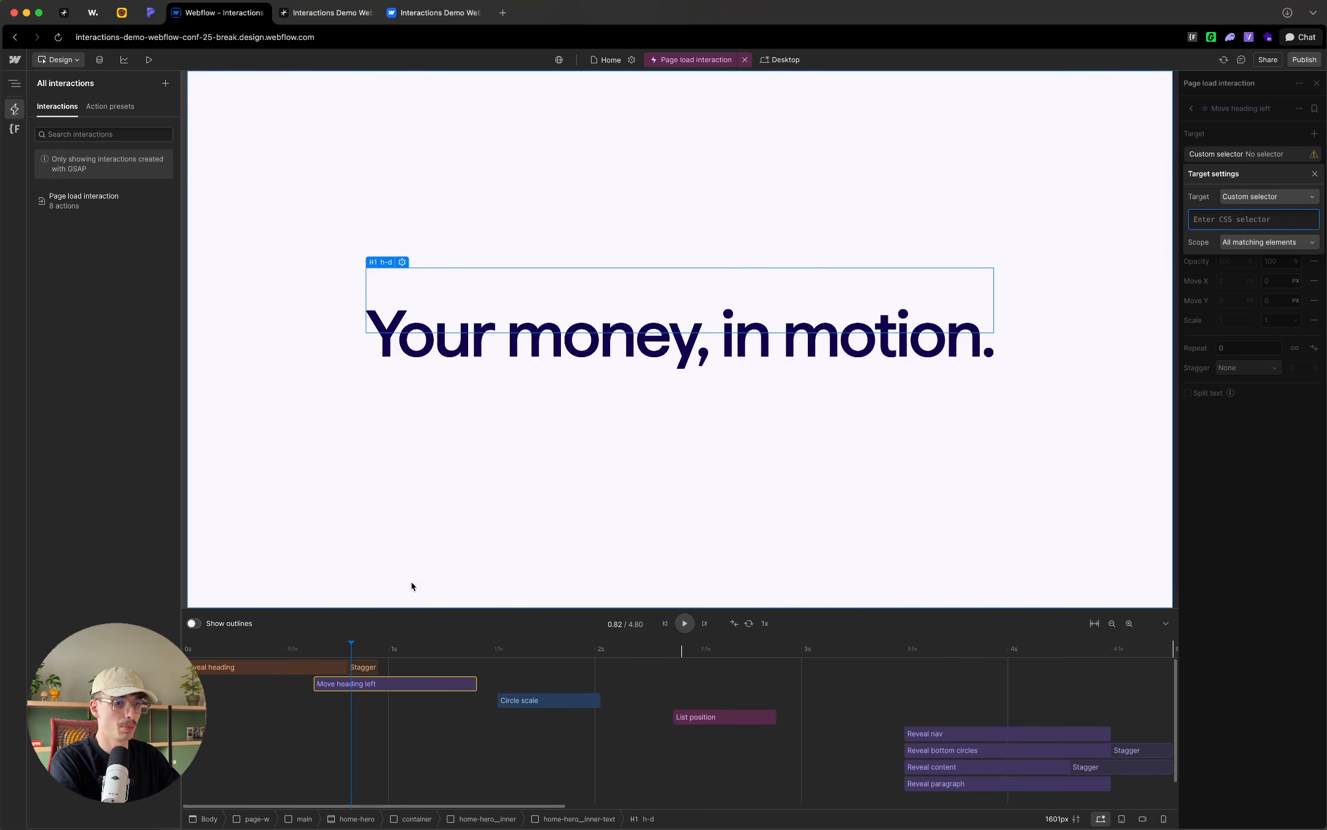
Step: Inspect the published page's H1 and its first split word element in the developer tools, and return to the Webflow Designer
click(325, 12)
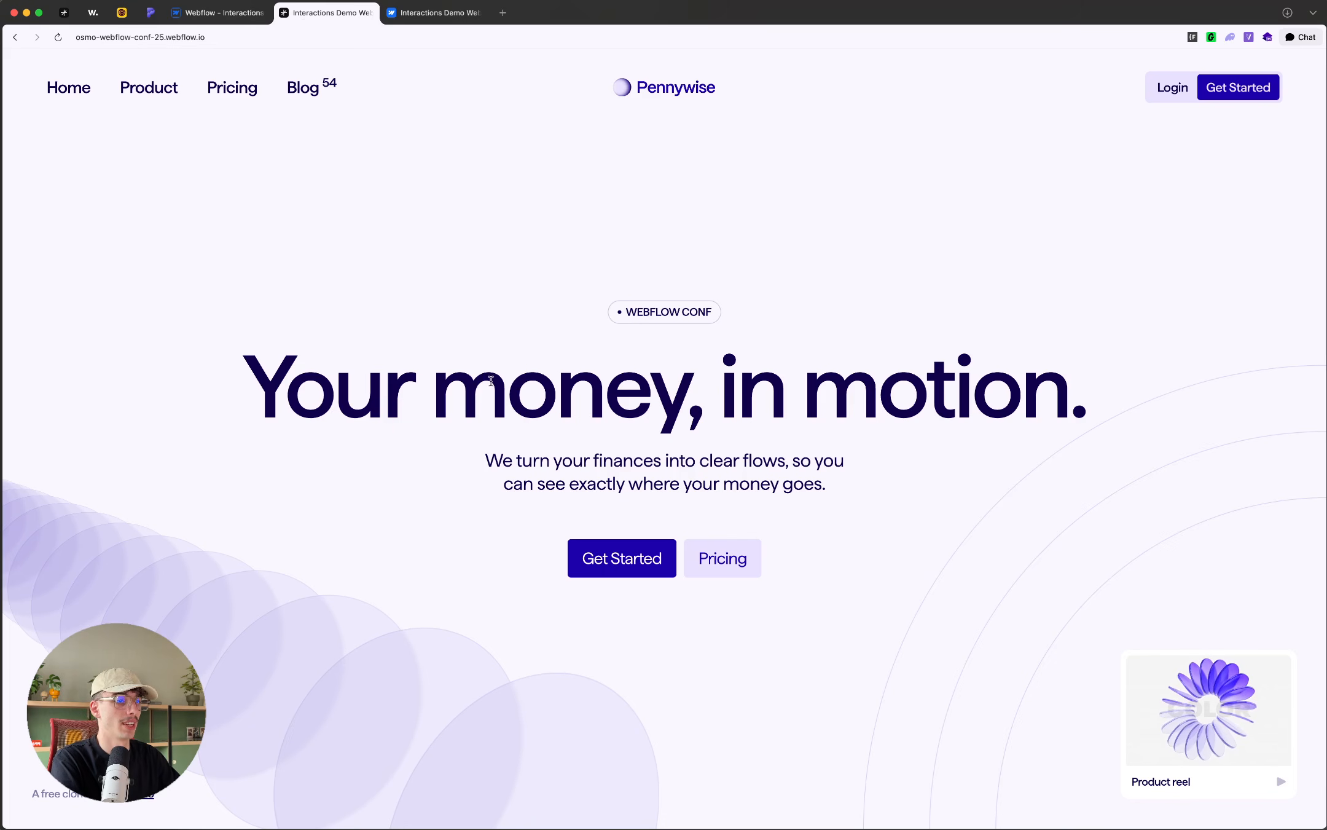
right_click(411, 379)
click(432, 469)
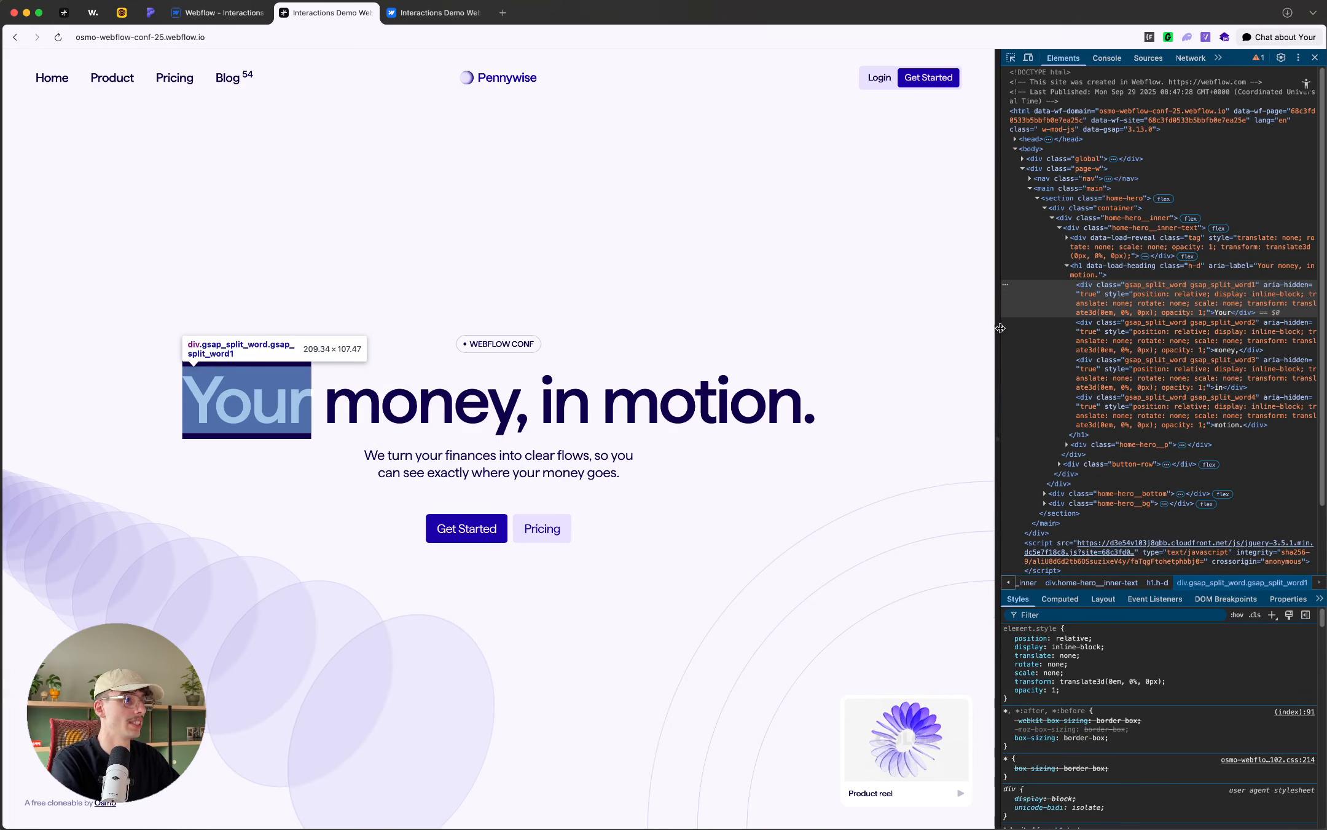
click(1051, 271)
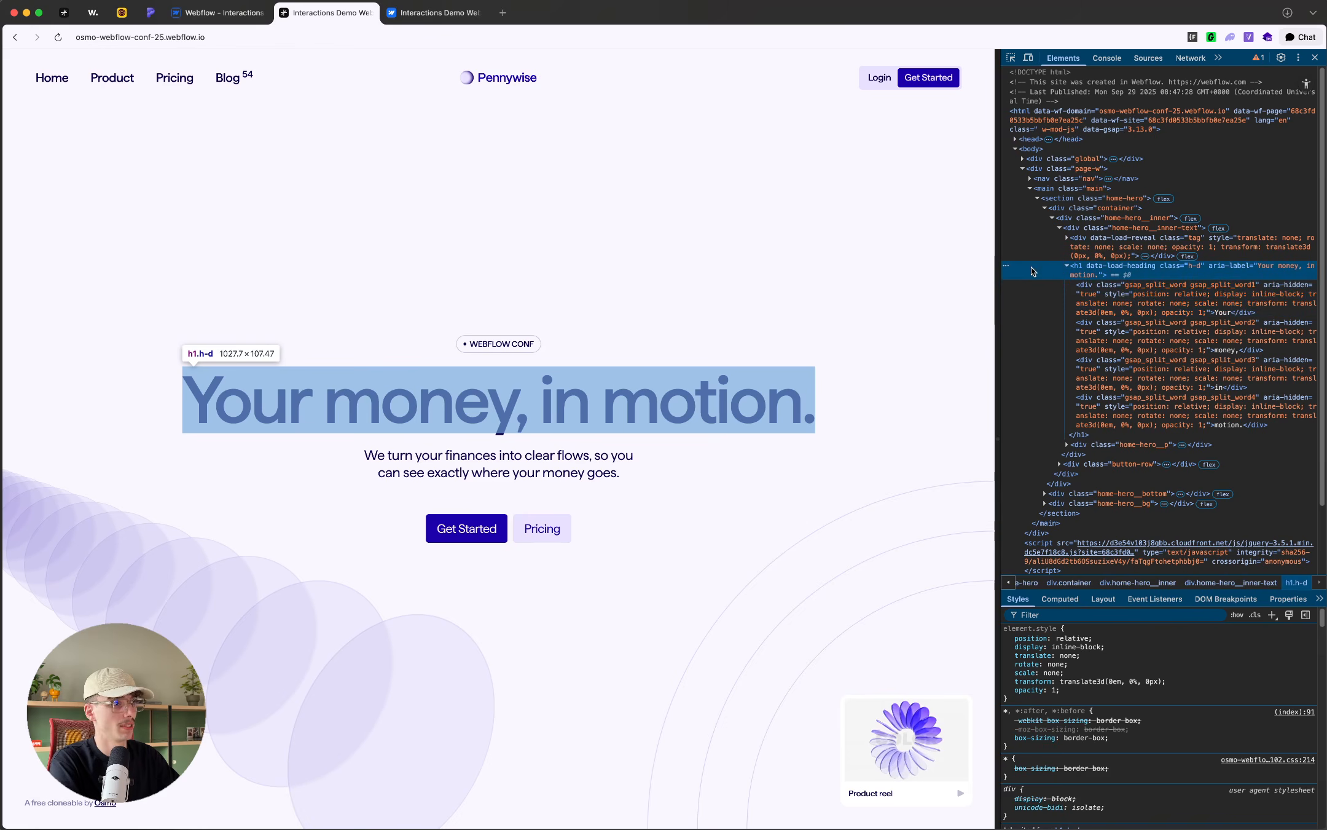
click(1065, 268)
click(1066, 268)
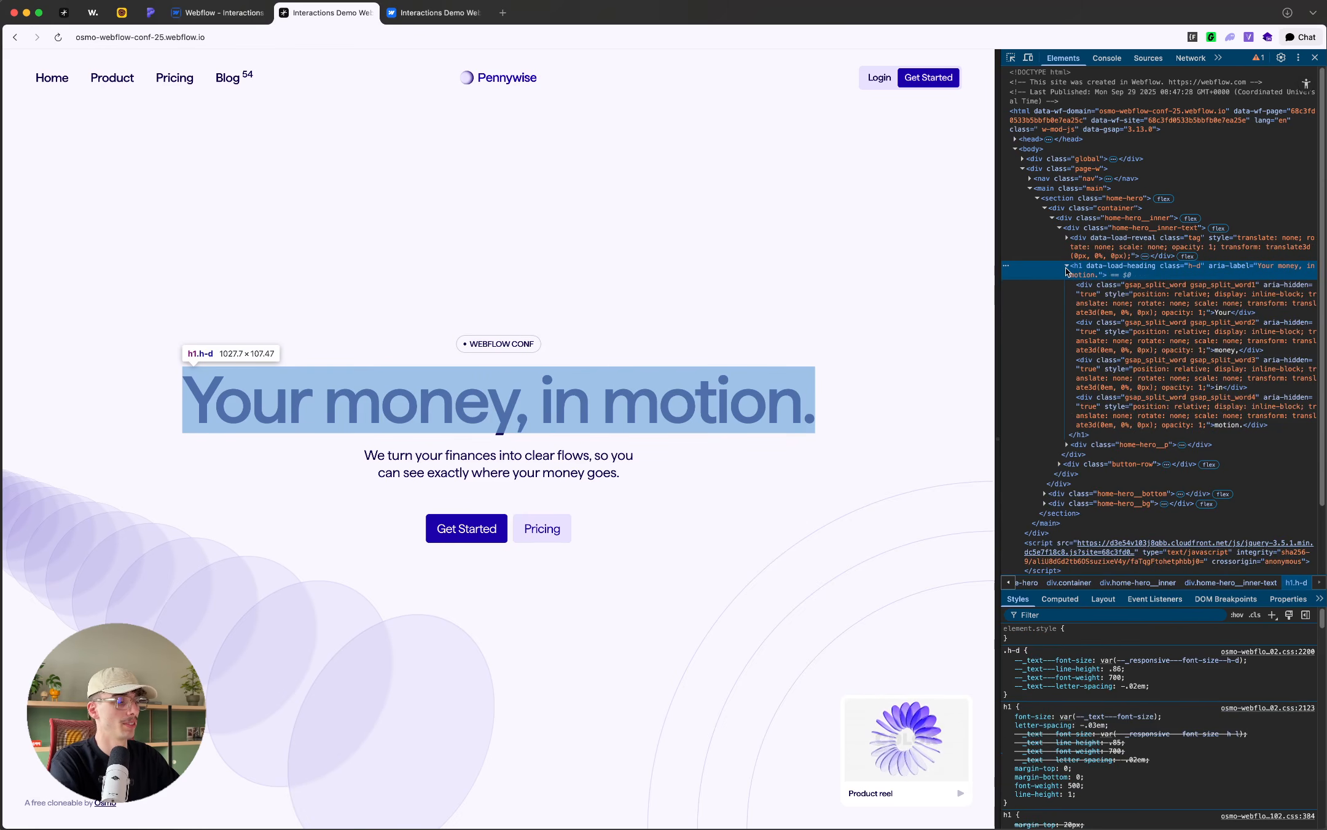
click(1124, 293)
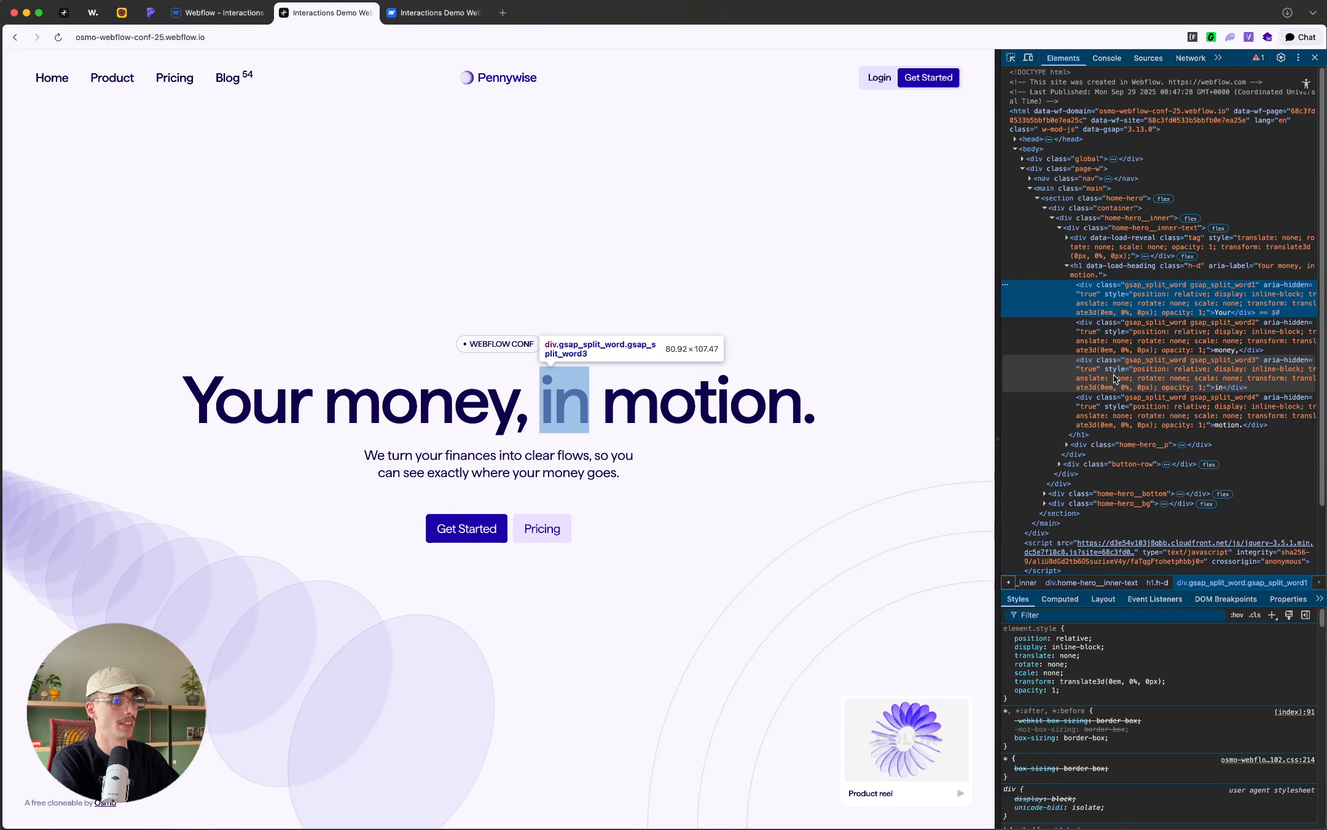
double_click(1089, 286)
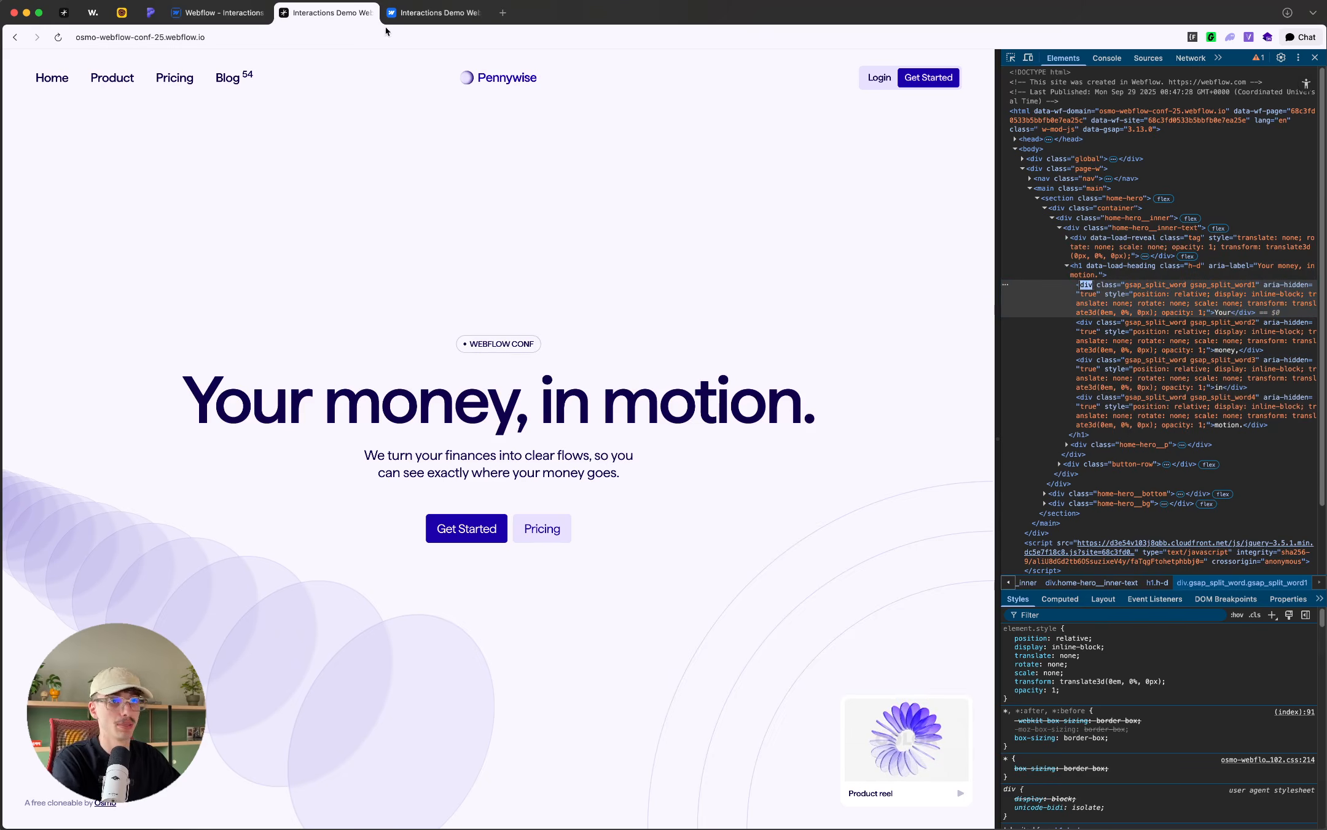
click(218, 13)
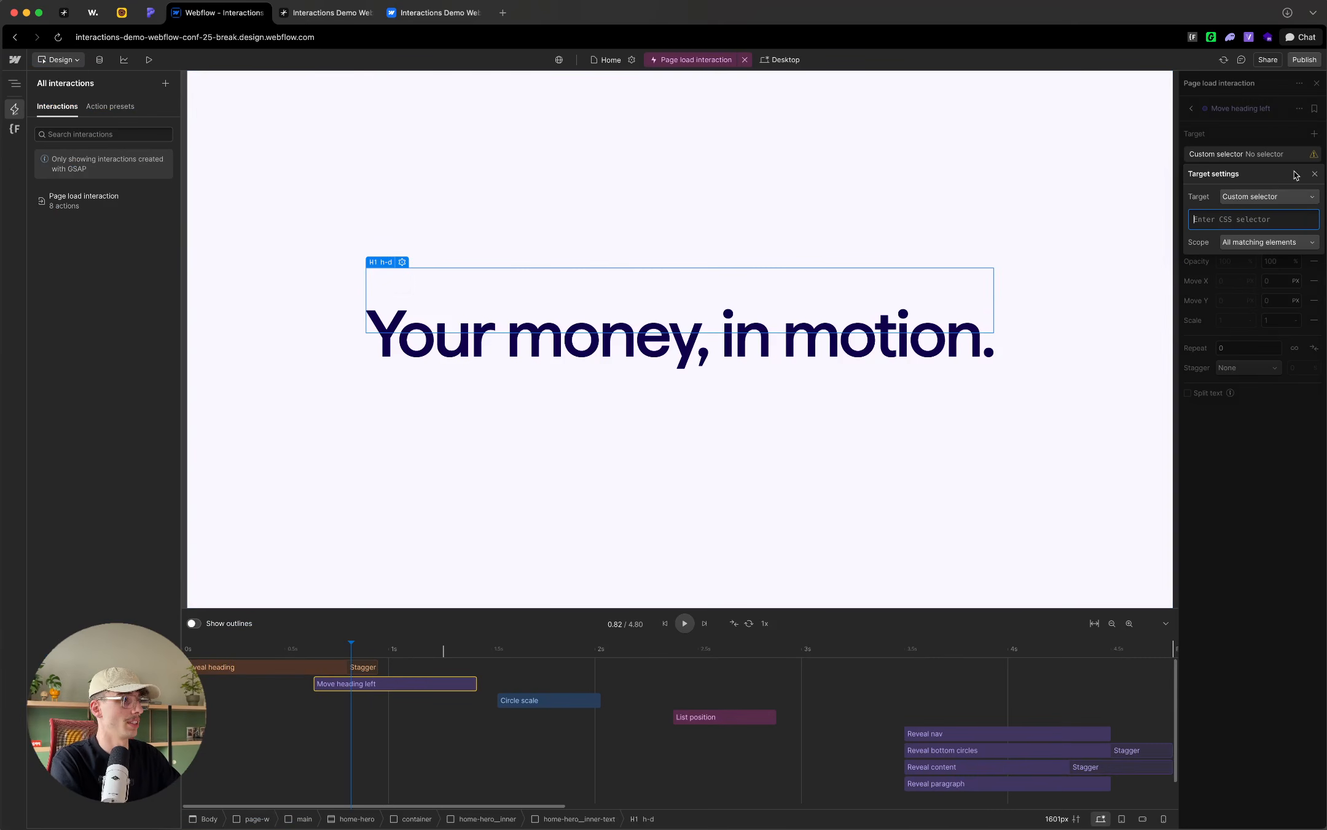
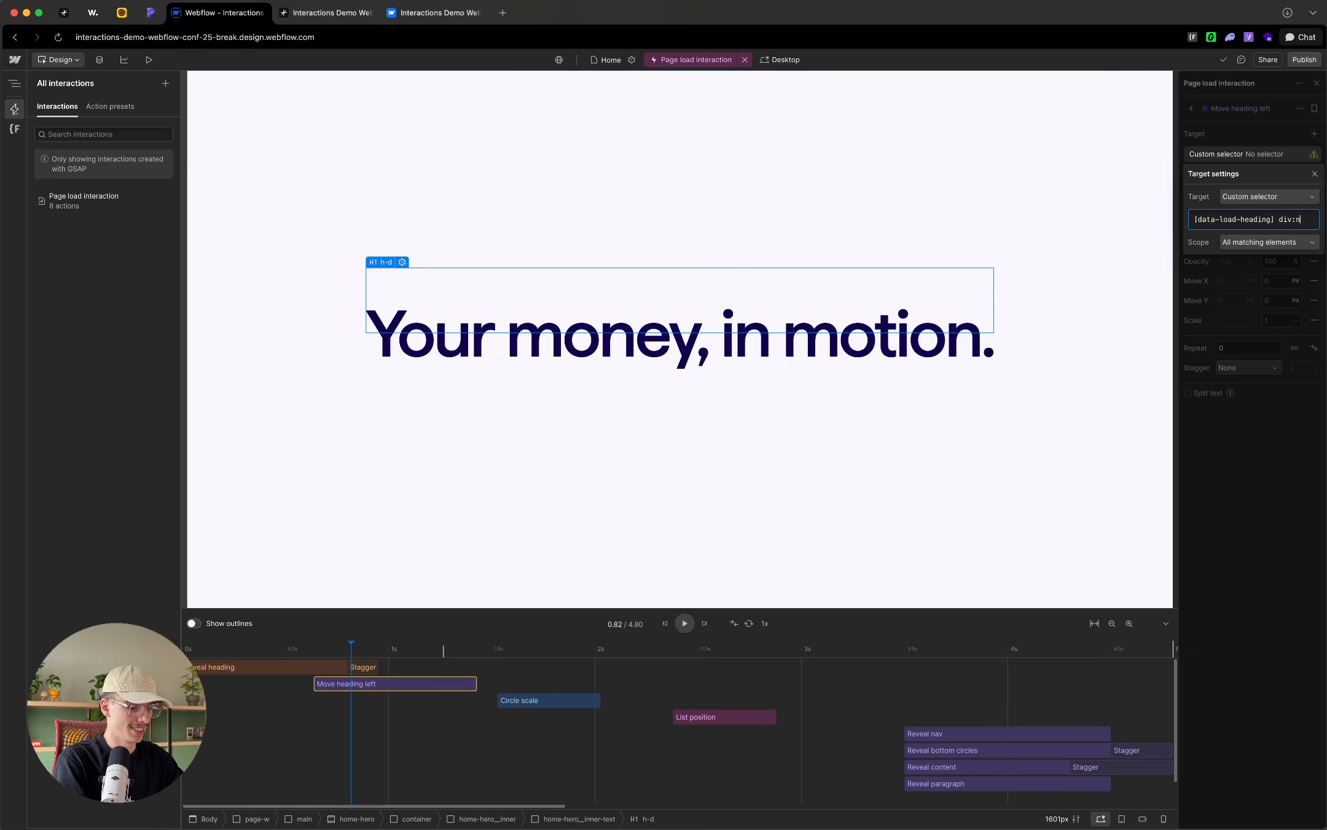
Step: Set the custom selector of Move heading left to "[data-load-heading] div:nth-of-type(1), [data-load-heading] div:nth-of-type(2)"
text(-of-type(1)
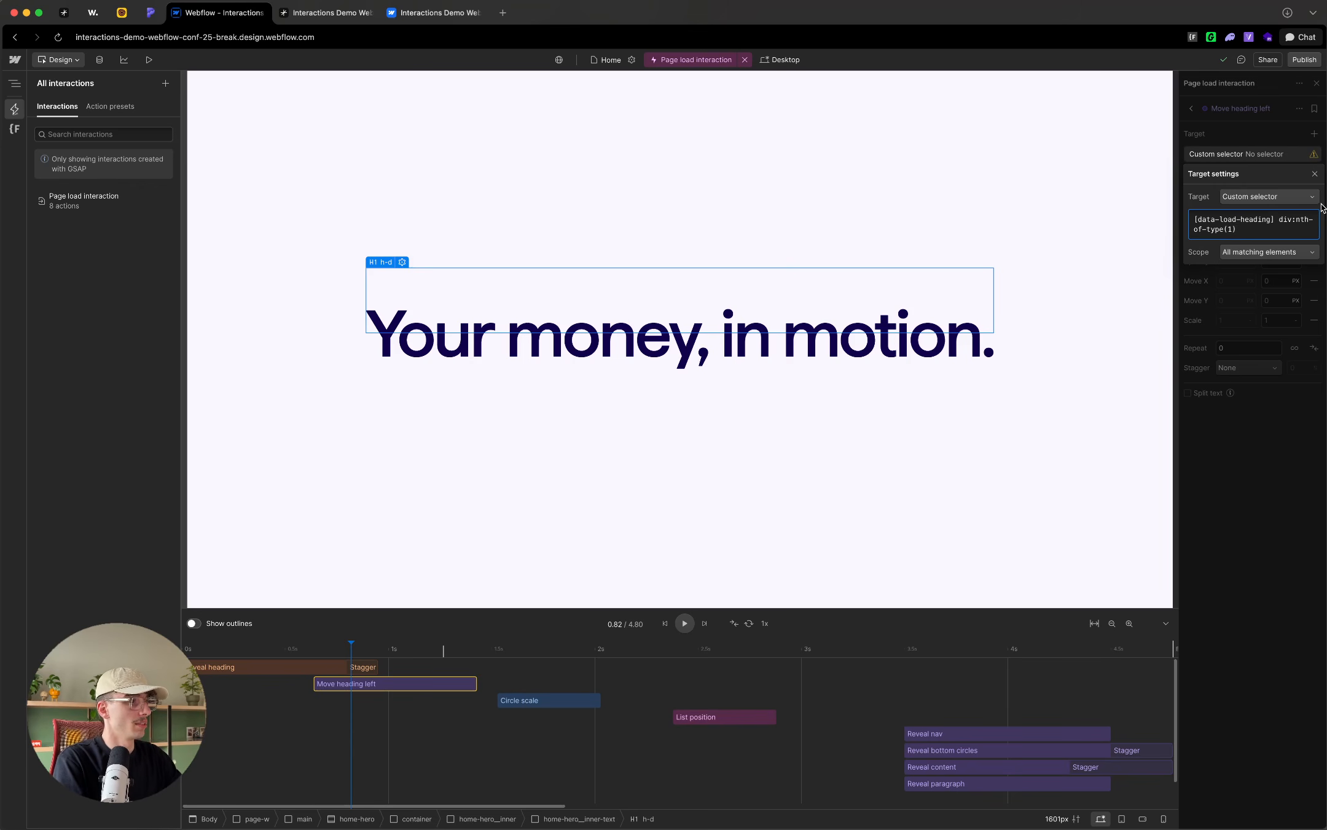
key(super+a)
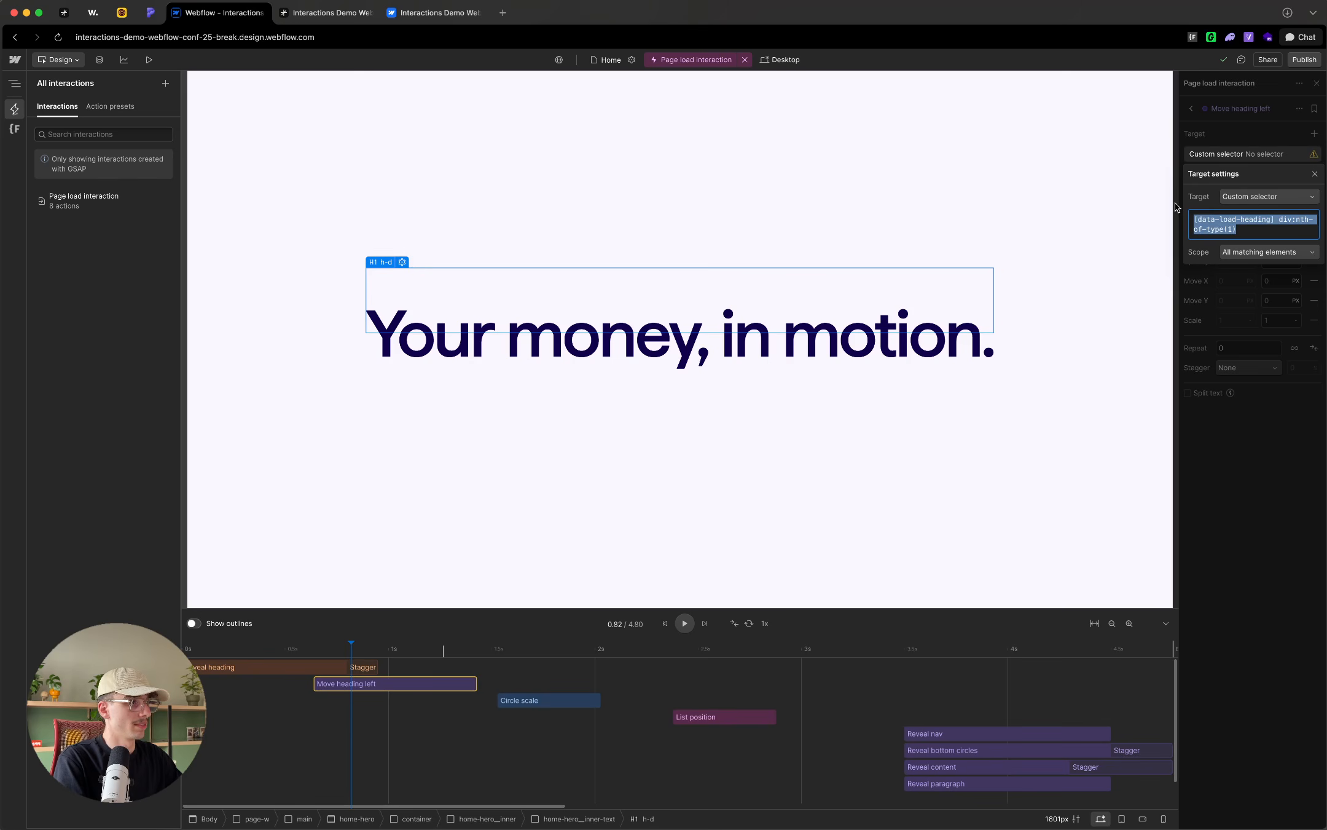
click(1251, 229)
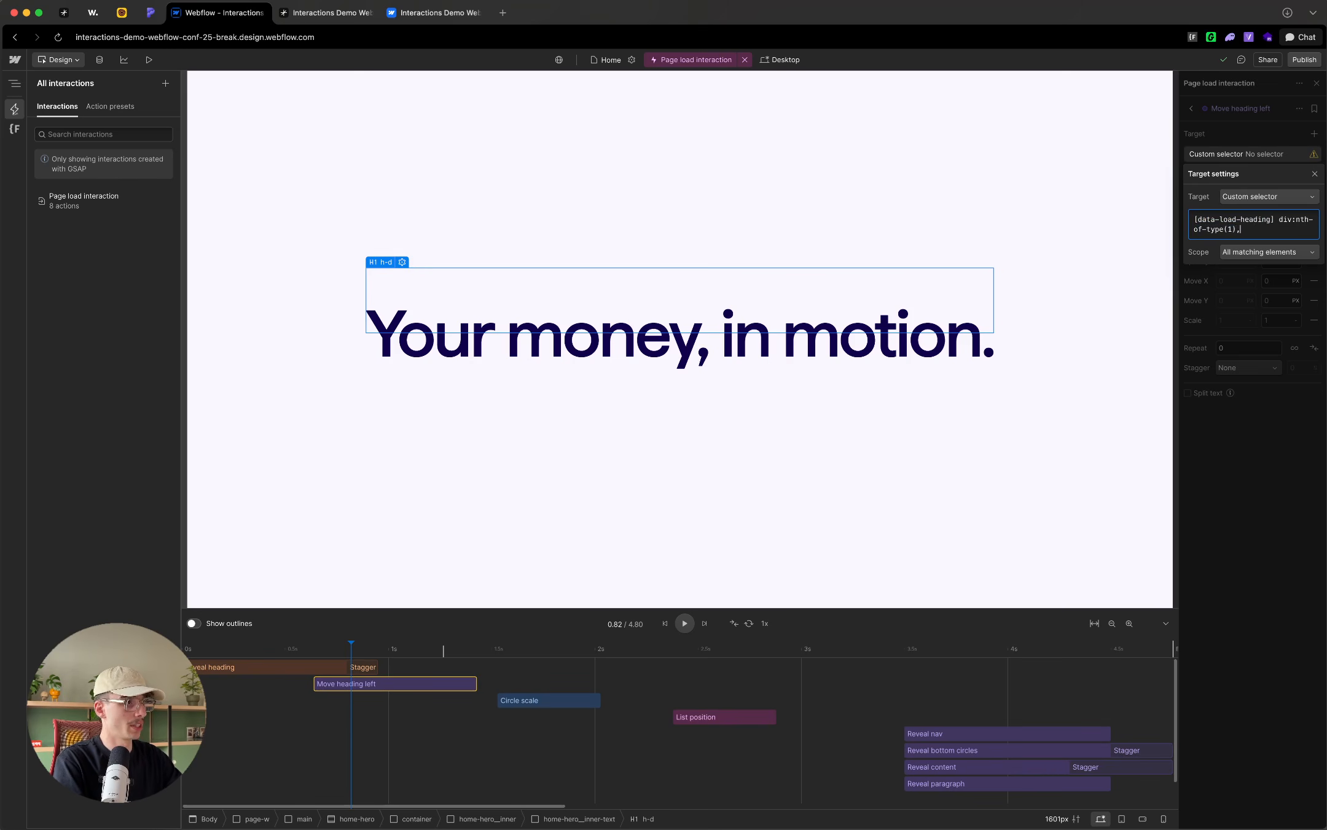
text(,)
text([data-load-heading] div:nth-of-type(1))
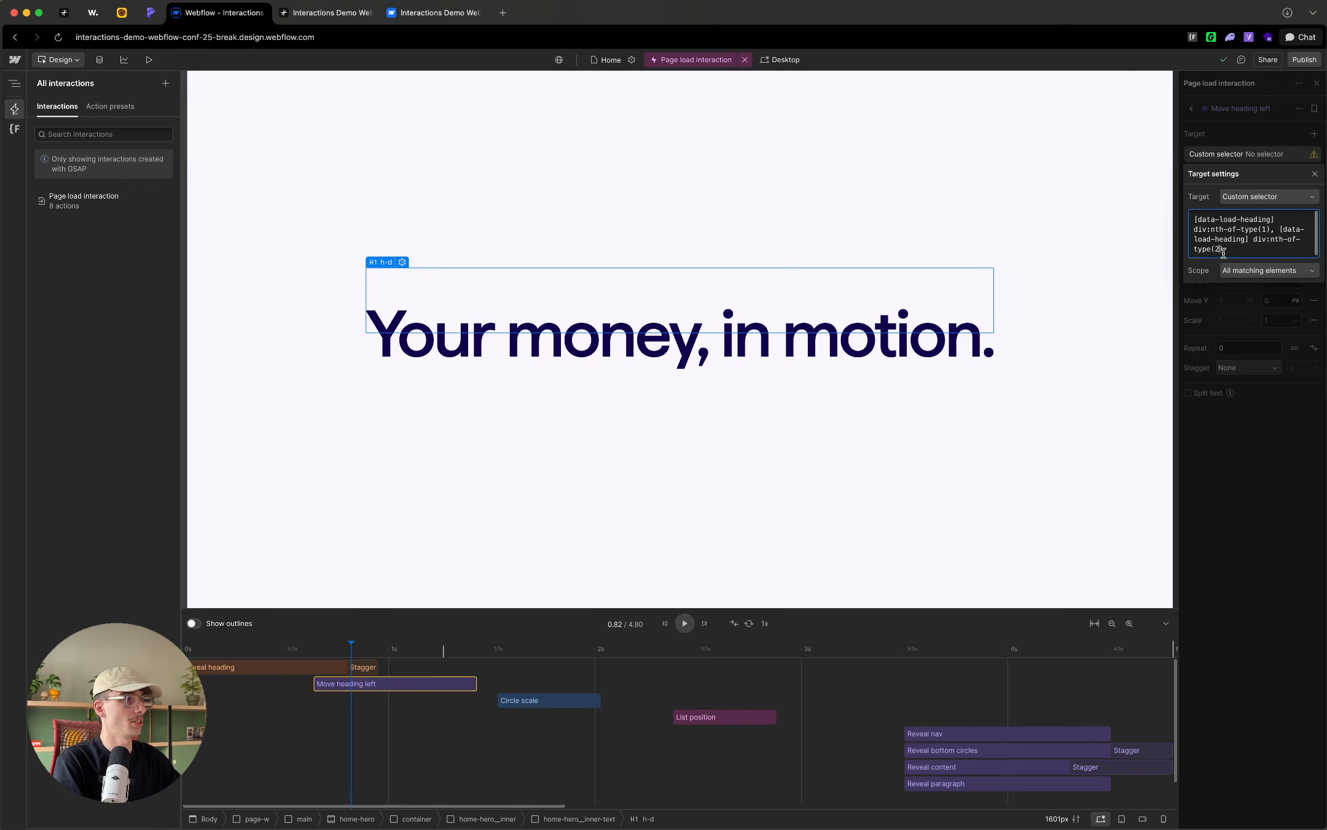
click(1245, 303)
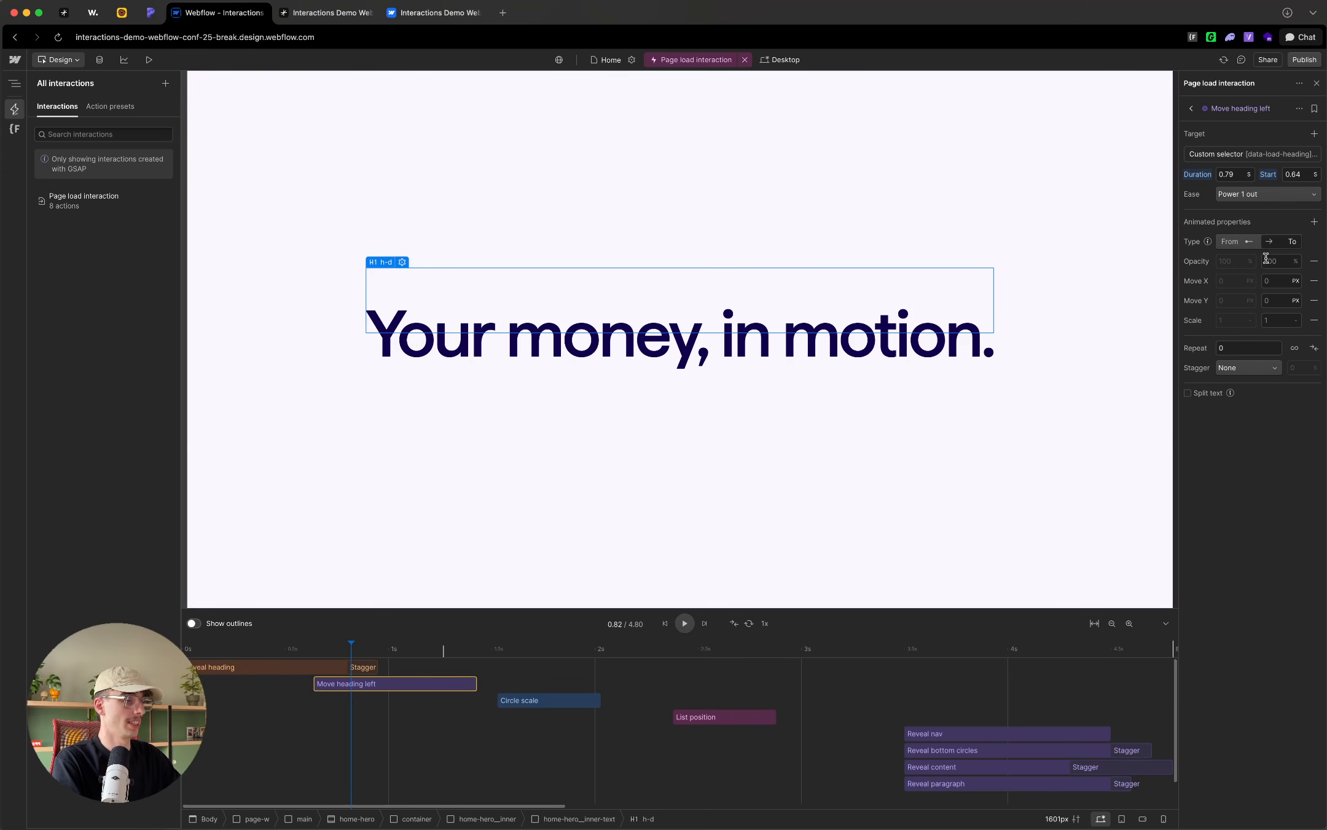
Step: Remove Opacity, Move Y and Scale from Move heading left, and set the Move X end value to -0.45 em
click(1314, 261)
click(1314, 281)
click(1314, 281)
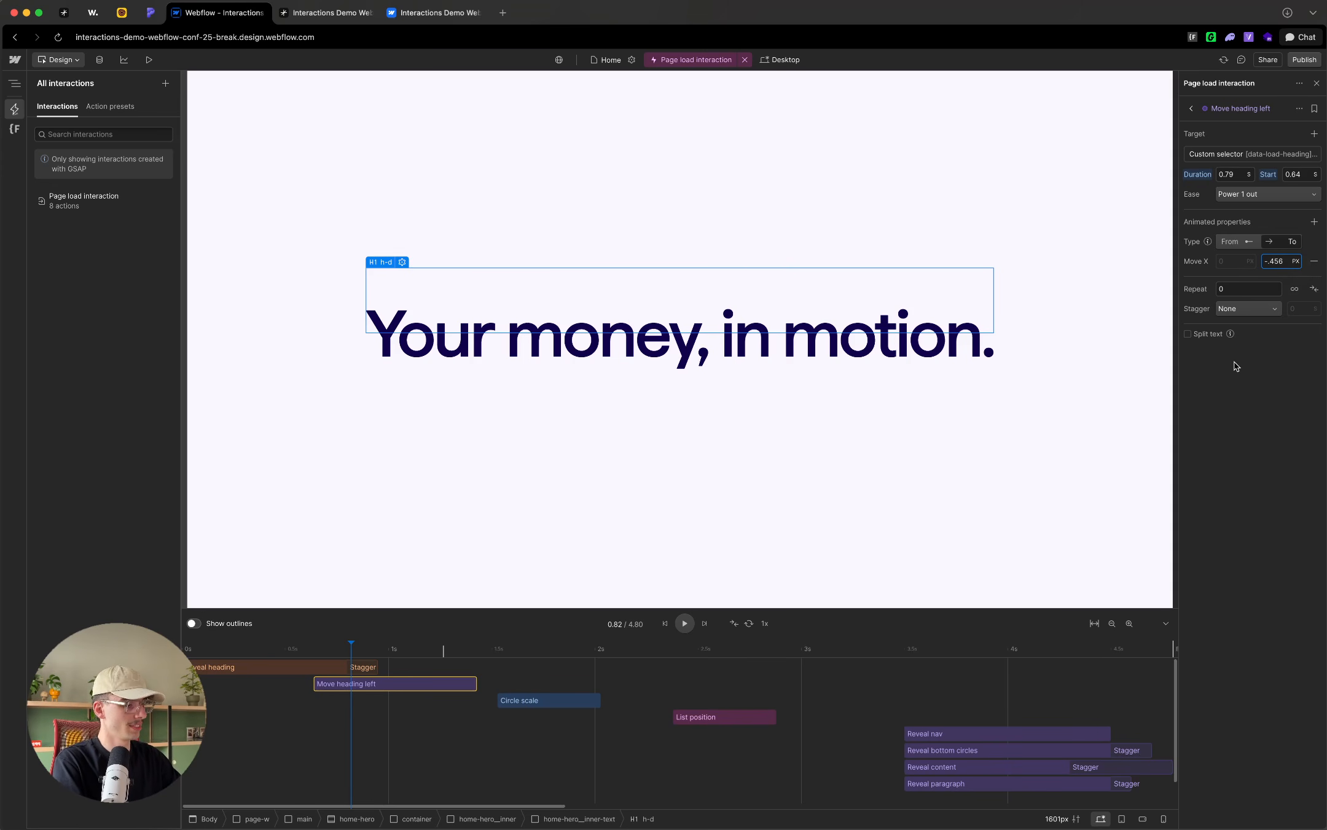
key(Return)
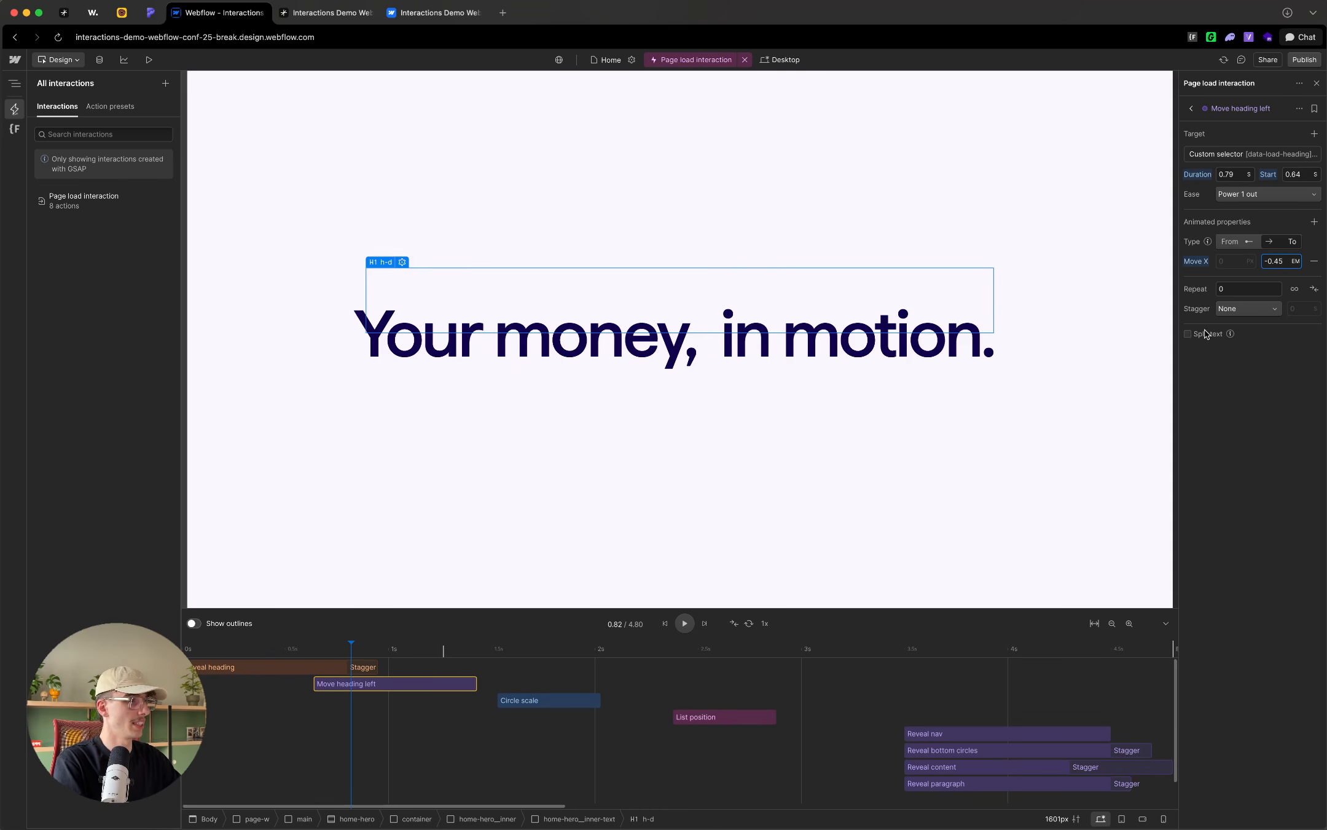
drag(351, 648, 386, 646)
Step: Set the Move X end value of Move heading left to -1 em and scrub the timeline to preview it
click(1284, 261)
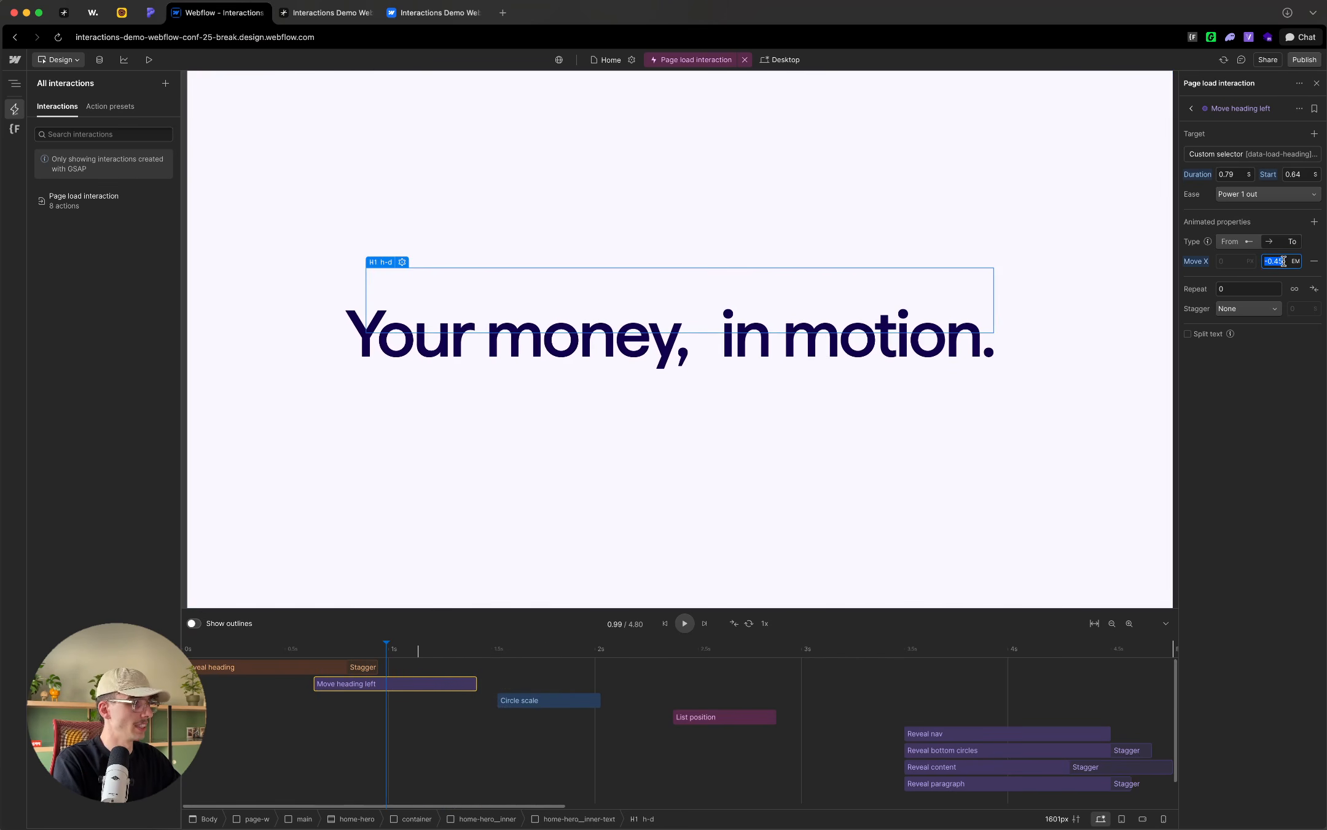
drag(1283, 261, 1272, 263)
key(Return)
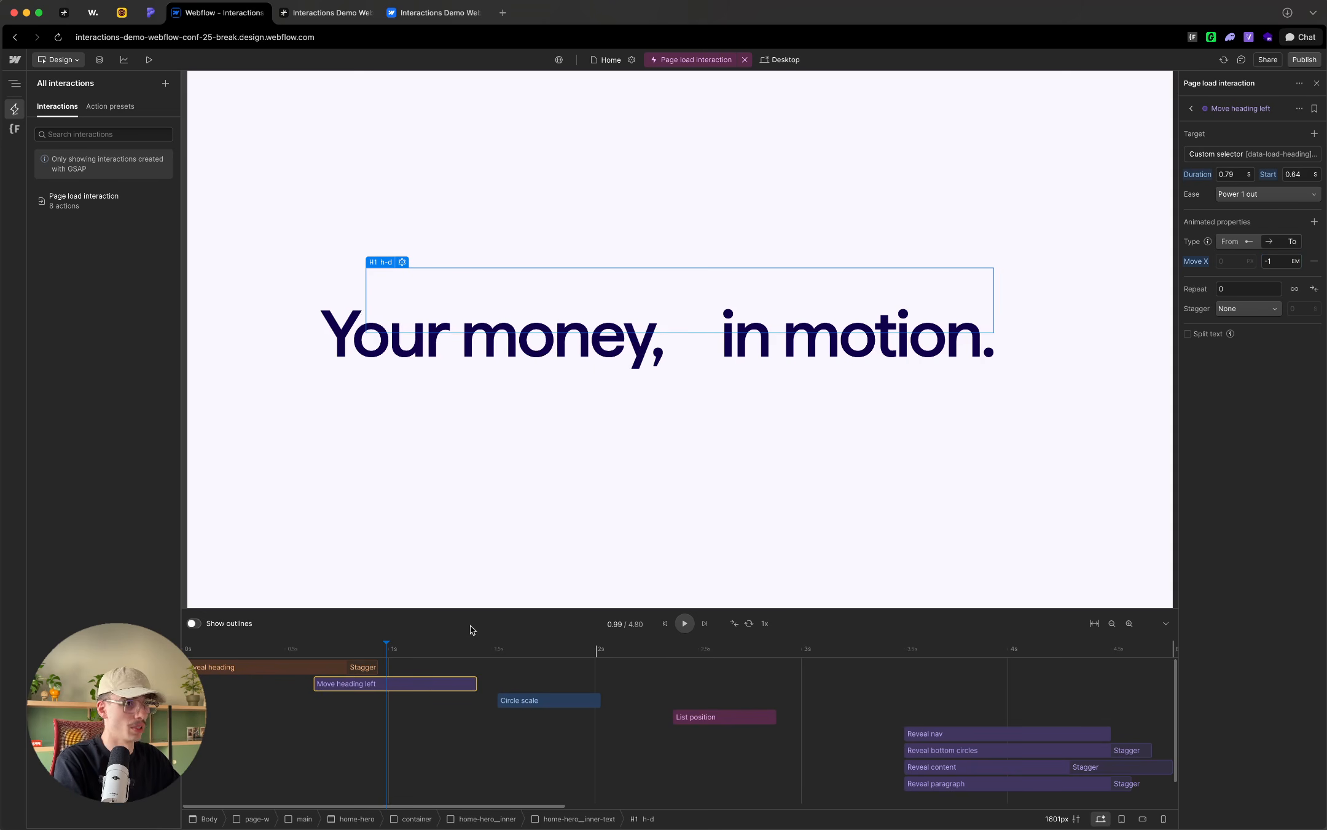
drag(376, 640, 424, 653)
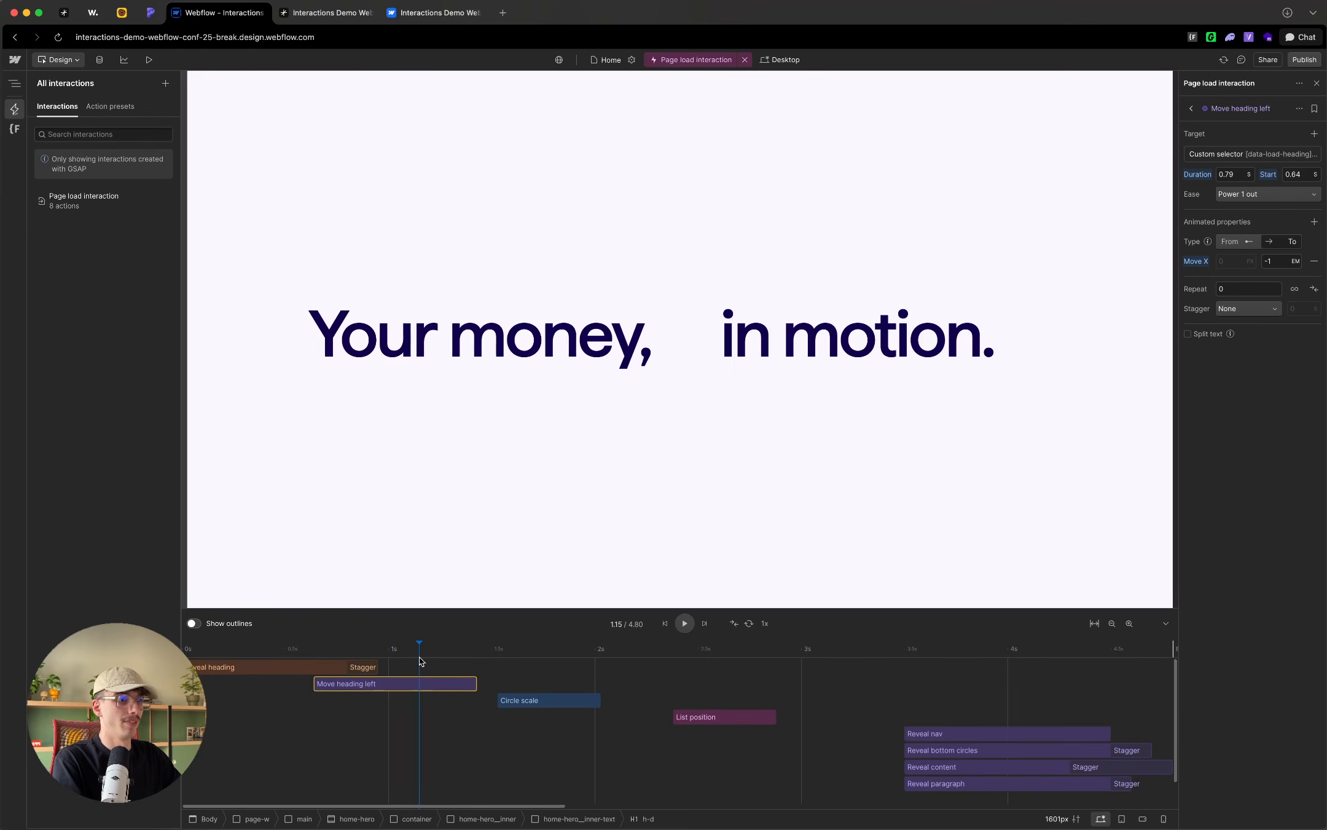
Step: Duplicate the Move heading left action and rename the copy Move heading right
right_click(377, 682)
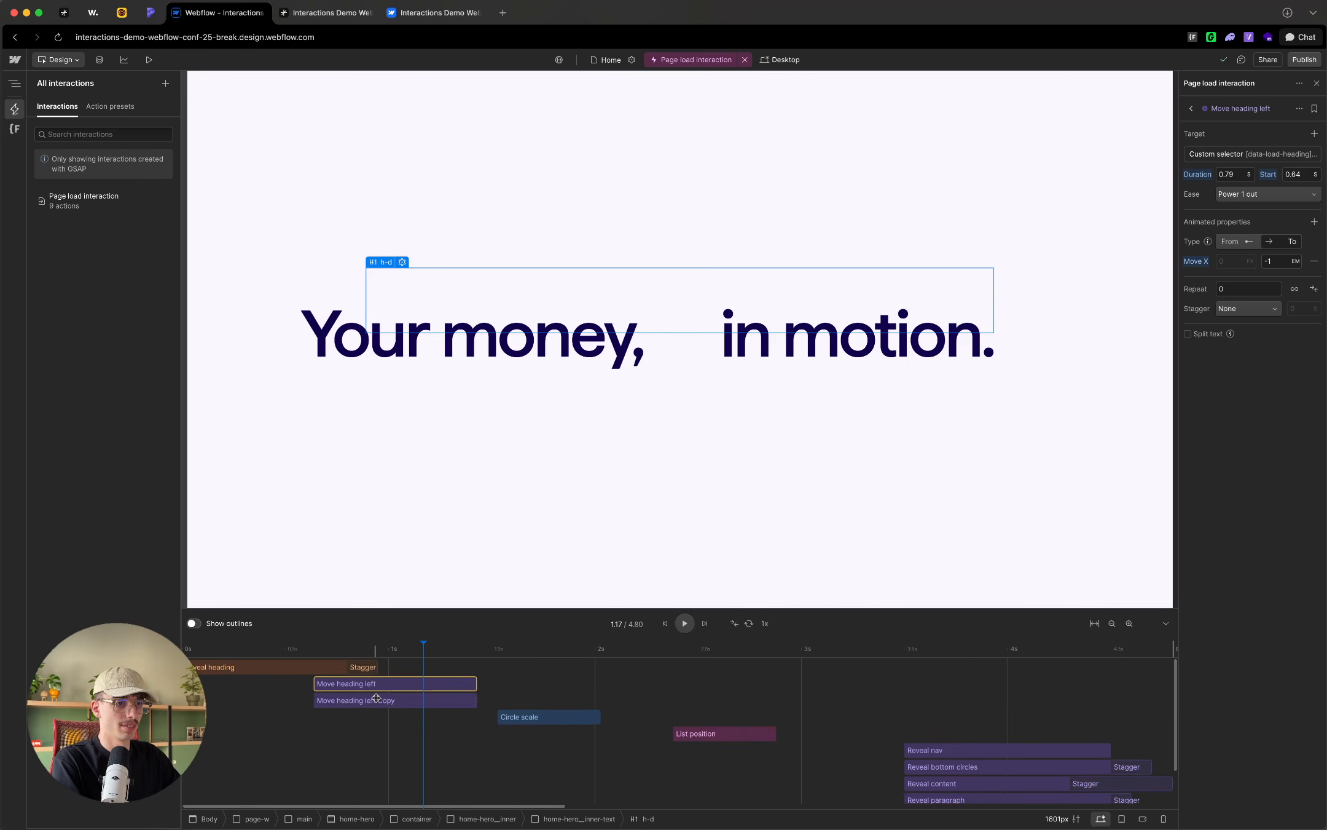
click(376, 700)
click(1273, 109)
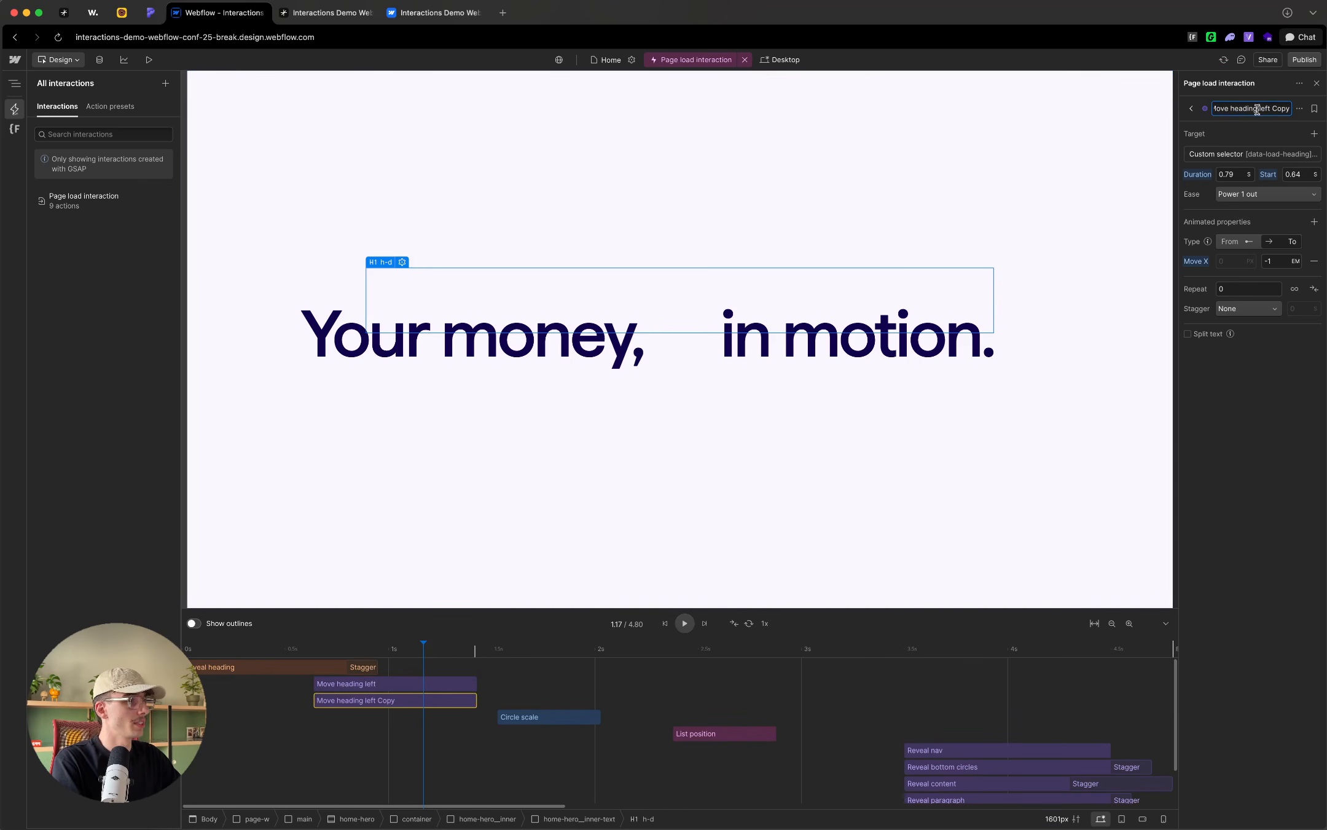
drag(1282, 109, 1291, 109)
text(riu)
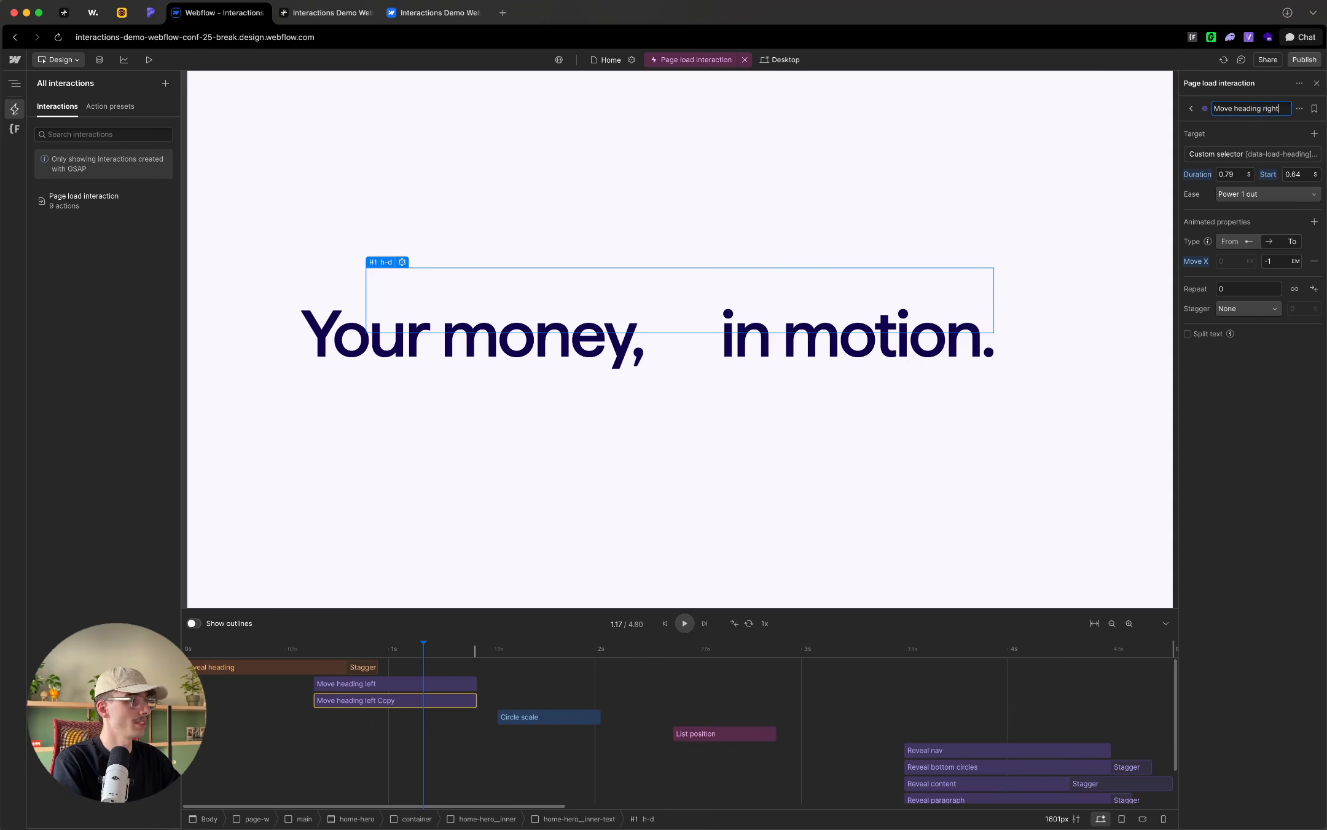
key(Return)
Step: Change the custom selector of Move heading right to target [data-load-heading] div:nth-of-type(3) and div:nth-of-type(4)
click(1249, 158)
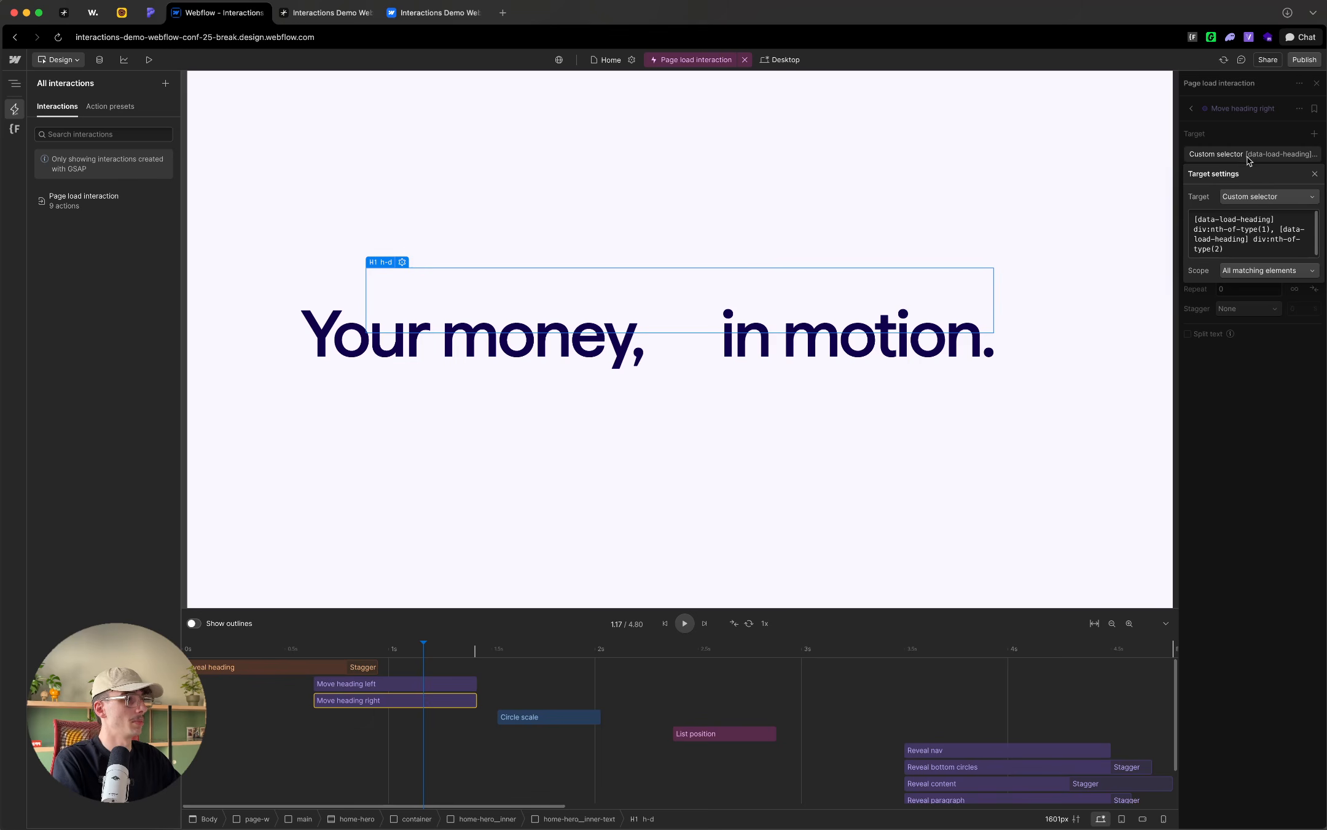
click(1266, 231)
text(3)
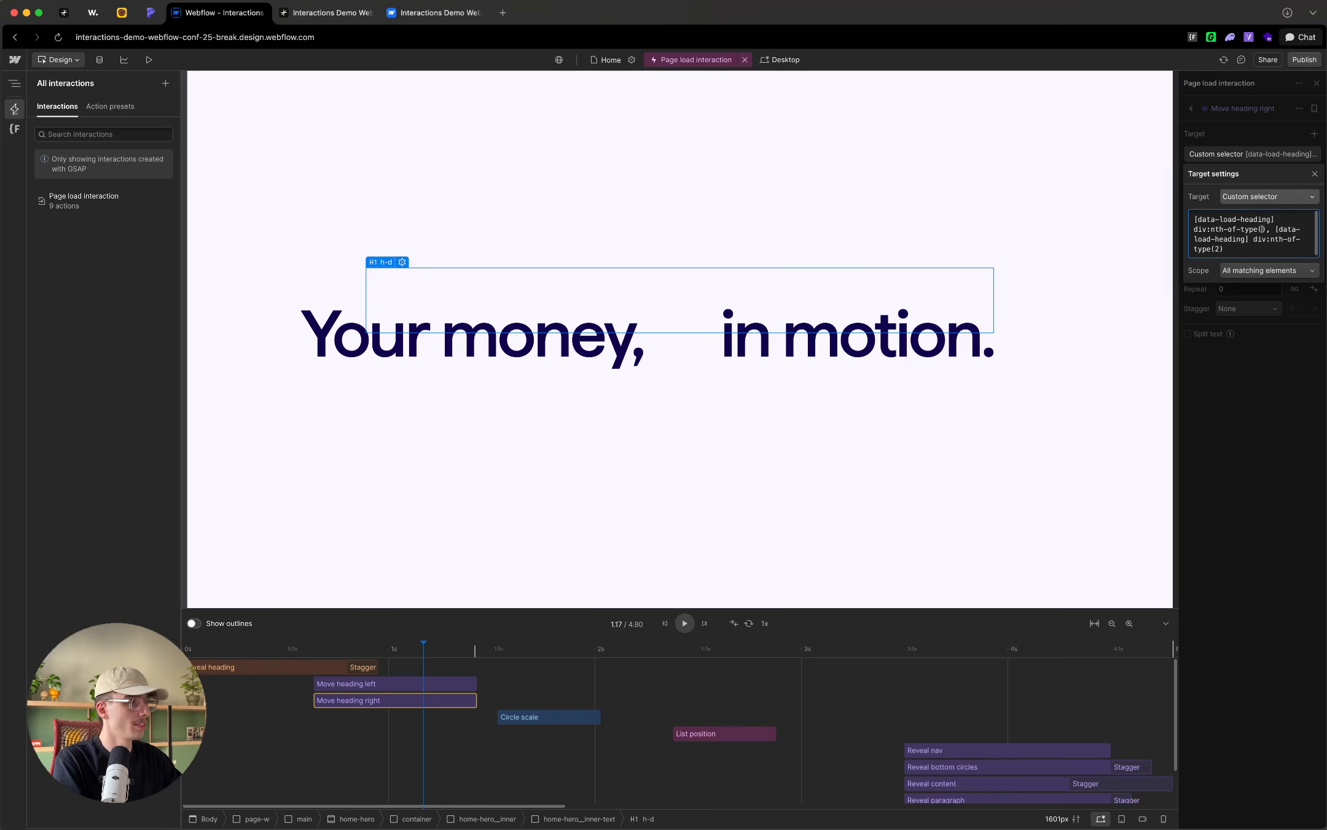
text(3)
text(4)
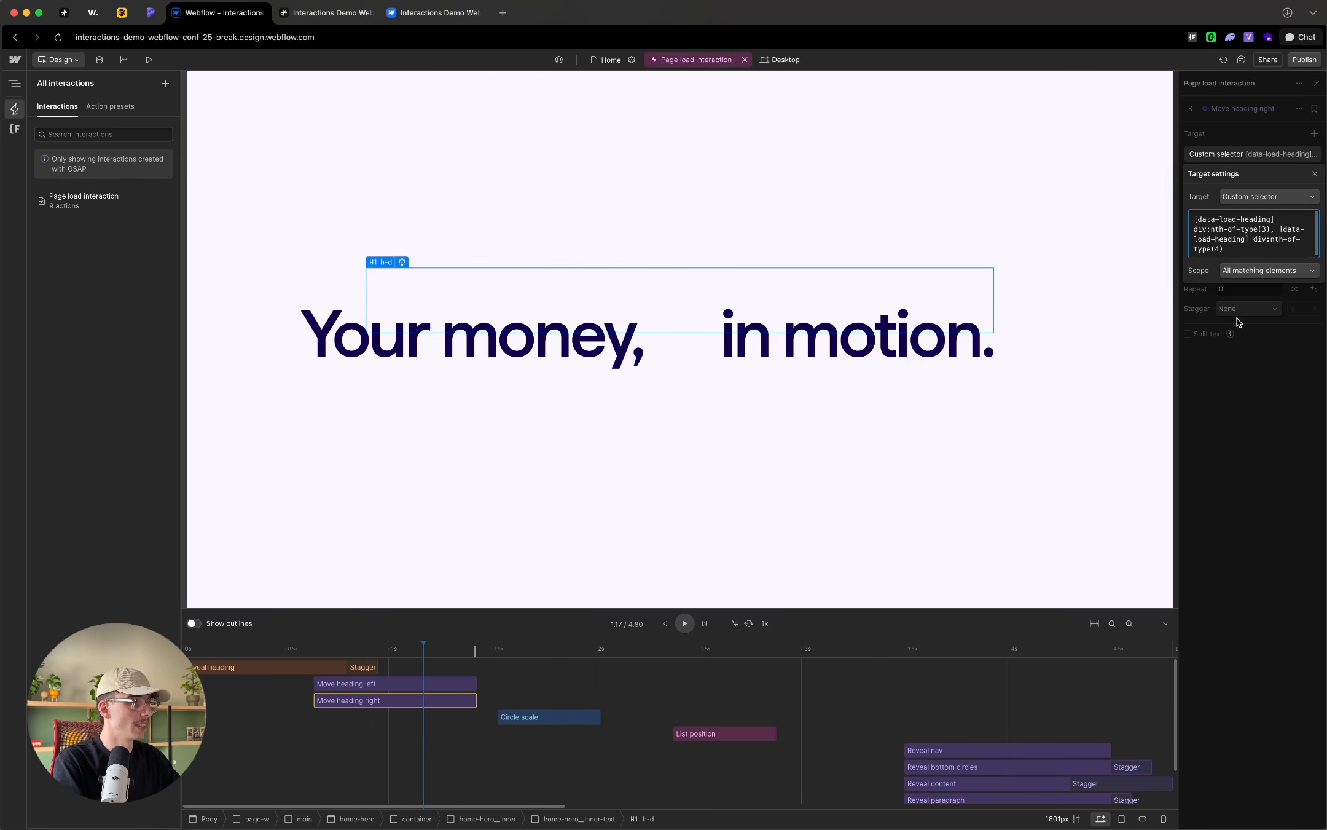
click(1237, 319)
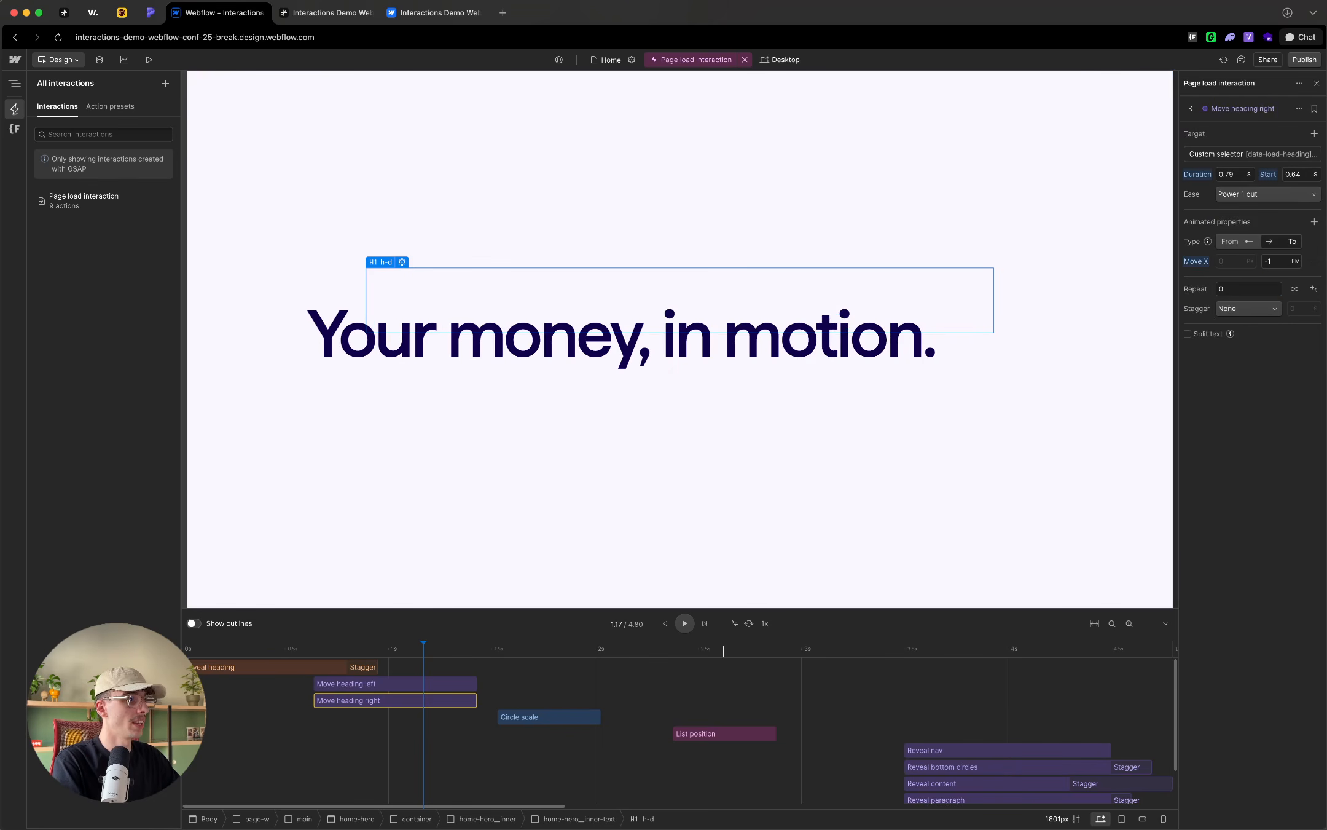
Step: Set the Move X end value of Move heading right to 0.45 em
click(1271, 260)
drag(1284, 263, 1253, 263)
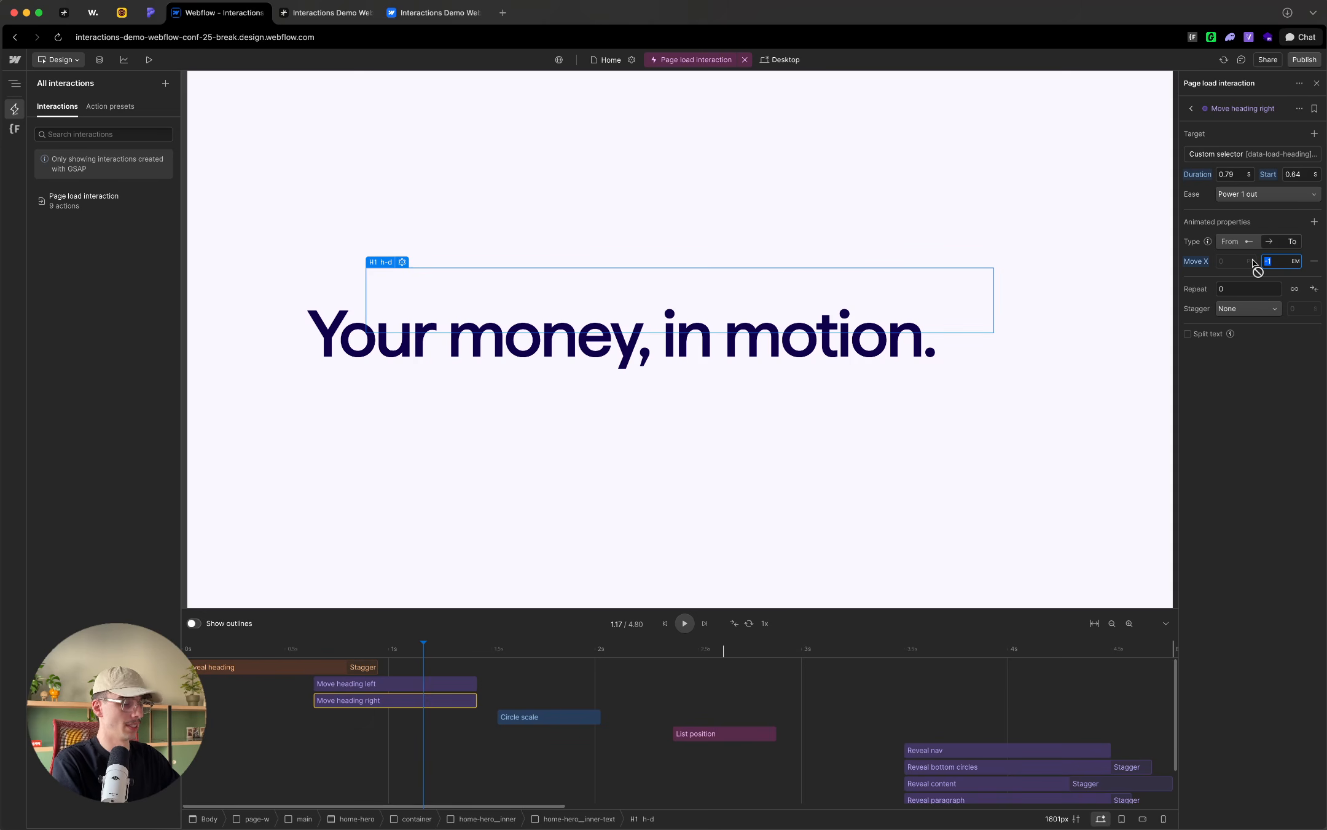
key(Return)
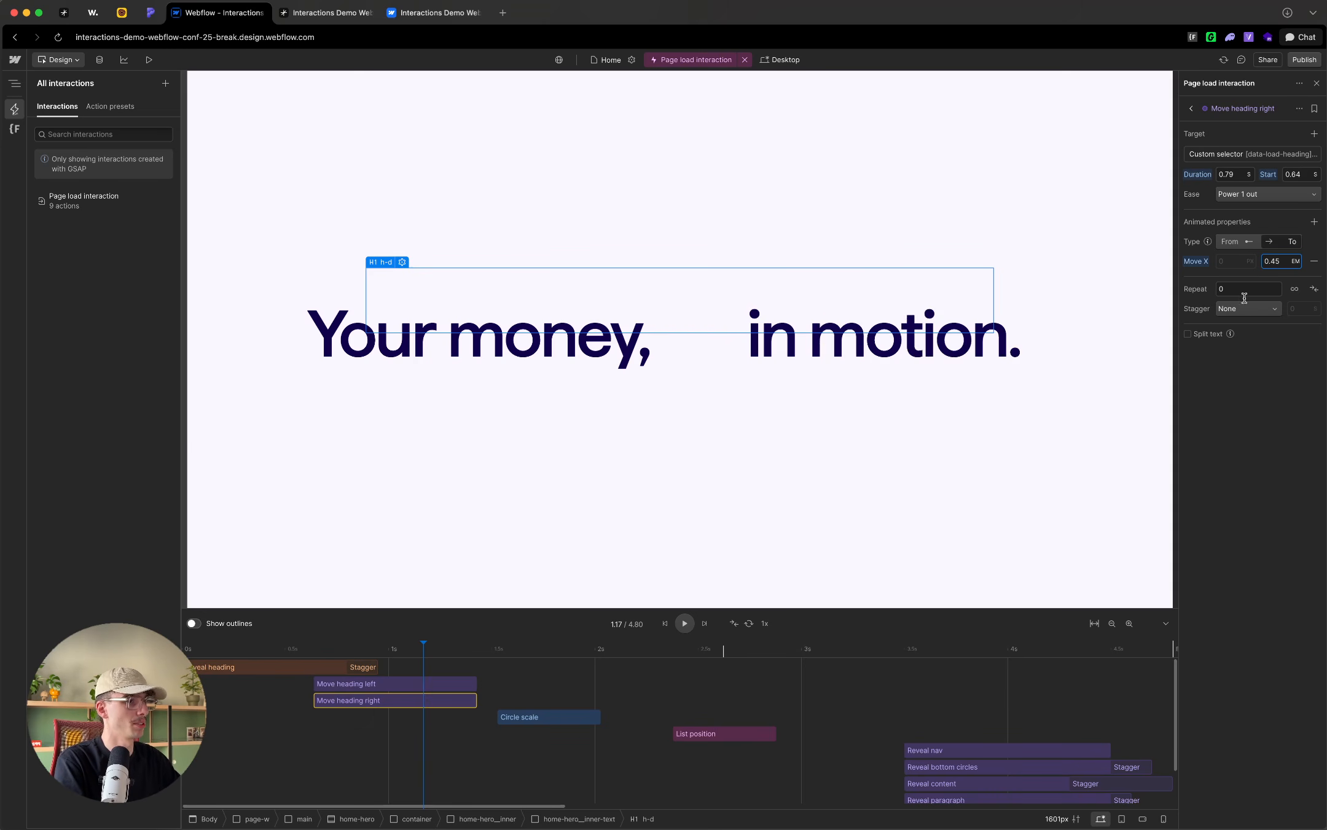
Step: Move the Circle scale action to start at 0.78 s and scrub the timeline to preview it with the heading moves
drag(523, 717, 367, 719)
click(275, 655)
drag(275, 655, 477, 659)
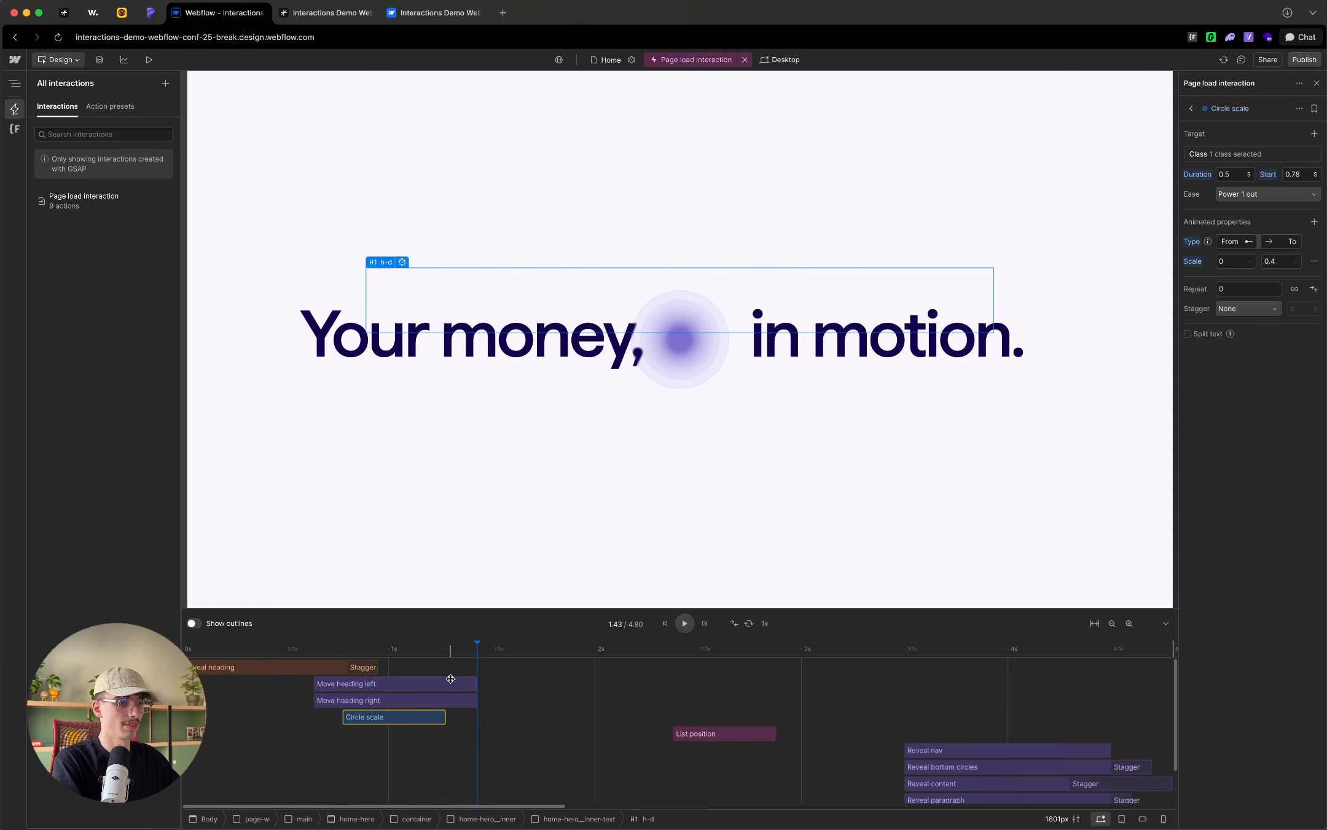
Step: Set the Move X end value of Move heading left to -1.5 em and scrub the timeline to check the gap
click(453, 682)
click(1286, 264)
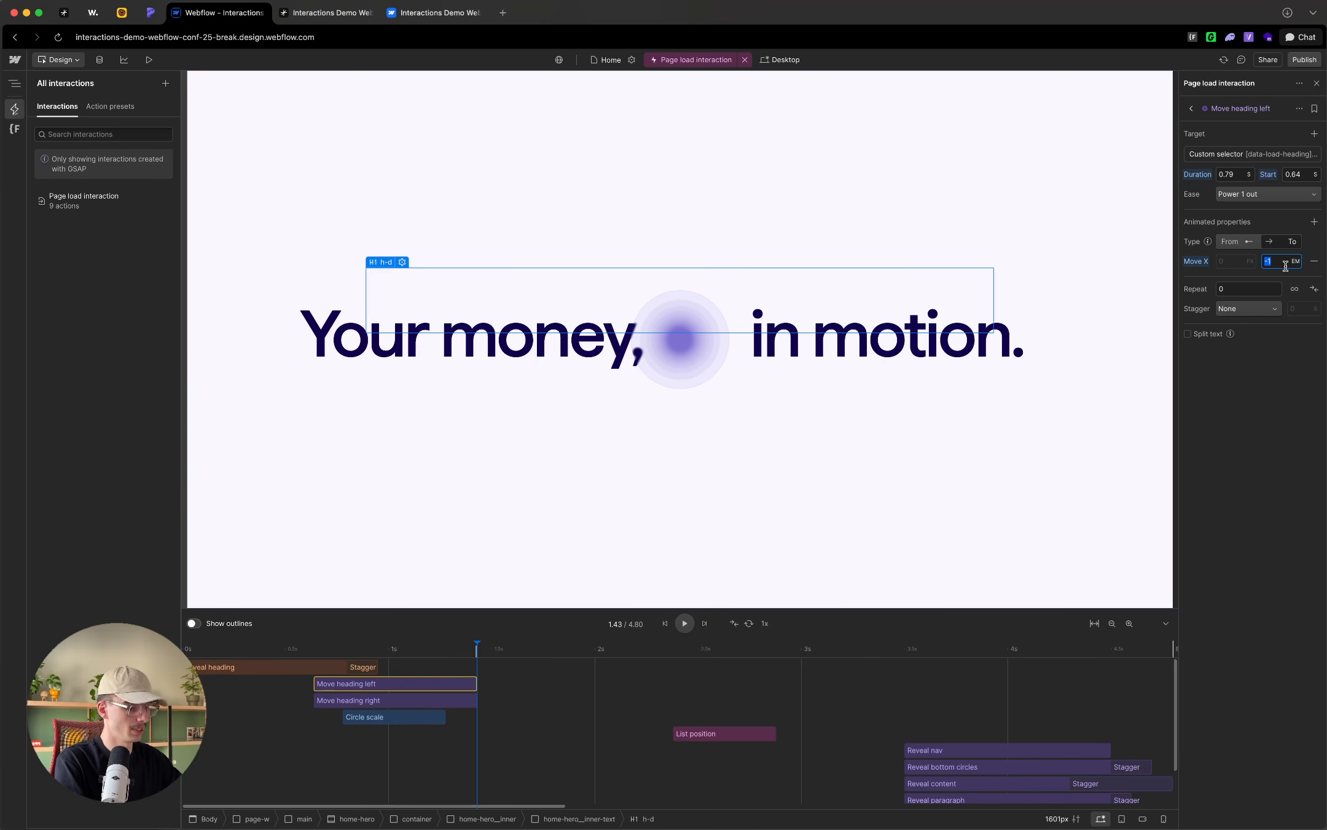
text(.5)
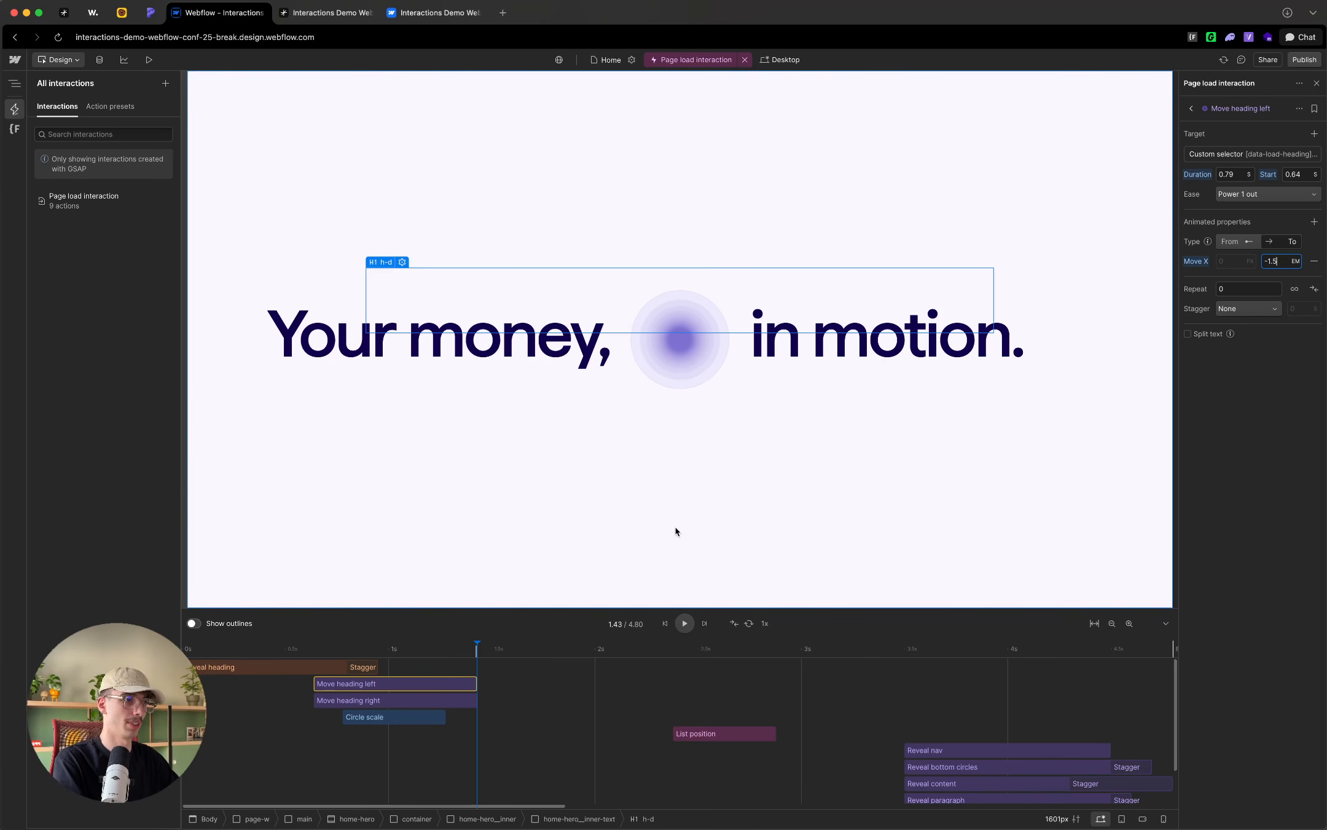
mouse_move(412, 646)
mouse_down()
mouse_move(207, 655)
mouse_move(416, 658)
mouse_up()
Step: Shift the Circle scale action's start to 0.74 s, scrubbing the timeline to check its timing against the heading moves
click(367, 718)
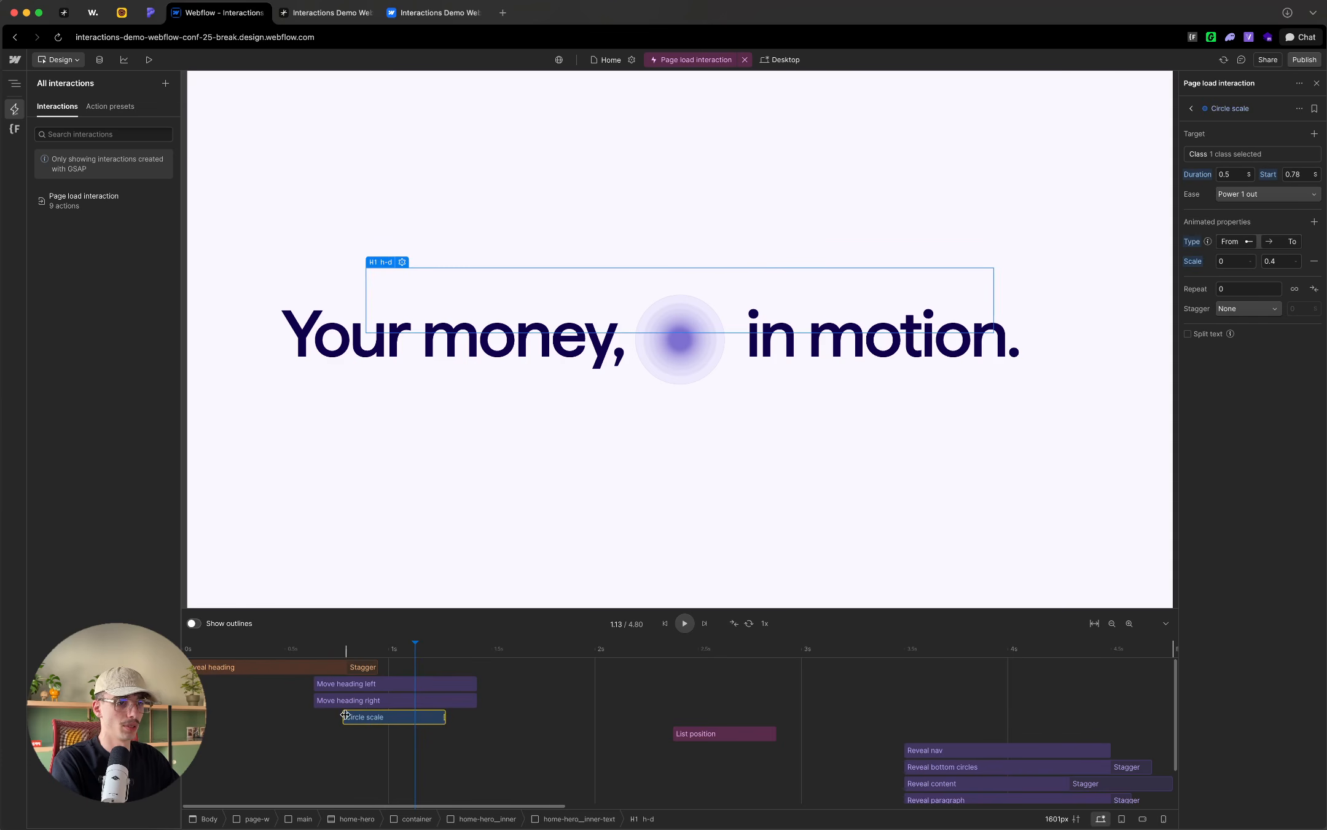
drag(345, 715, 316, 716)
click(272, 651)
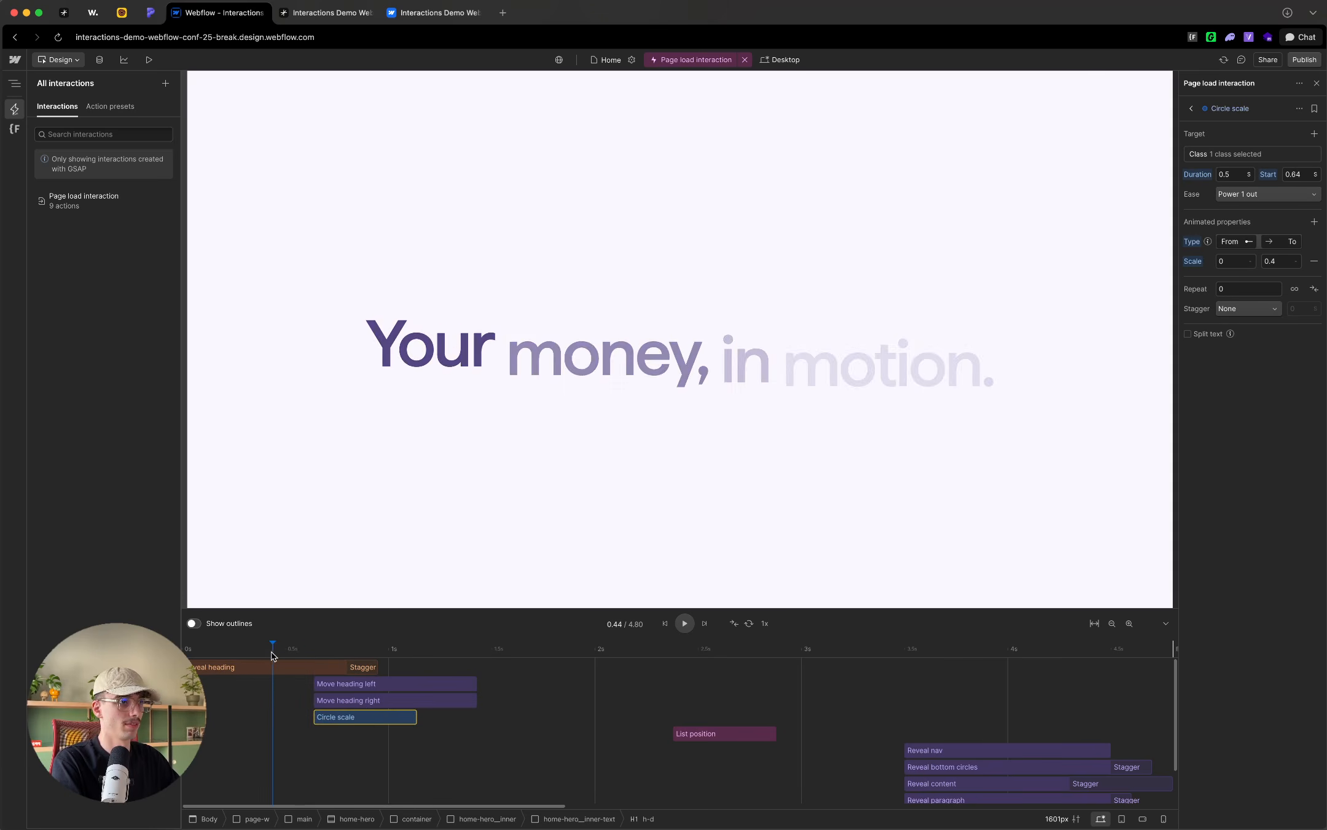
drag(272, 655, 373, 719)
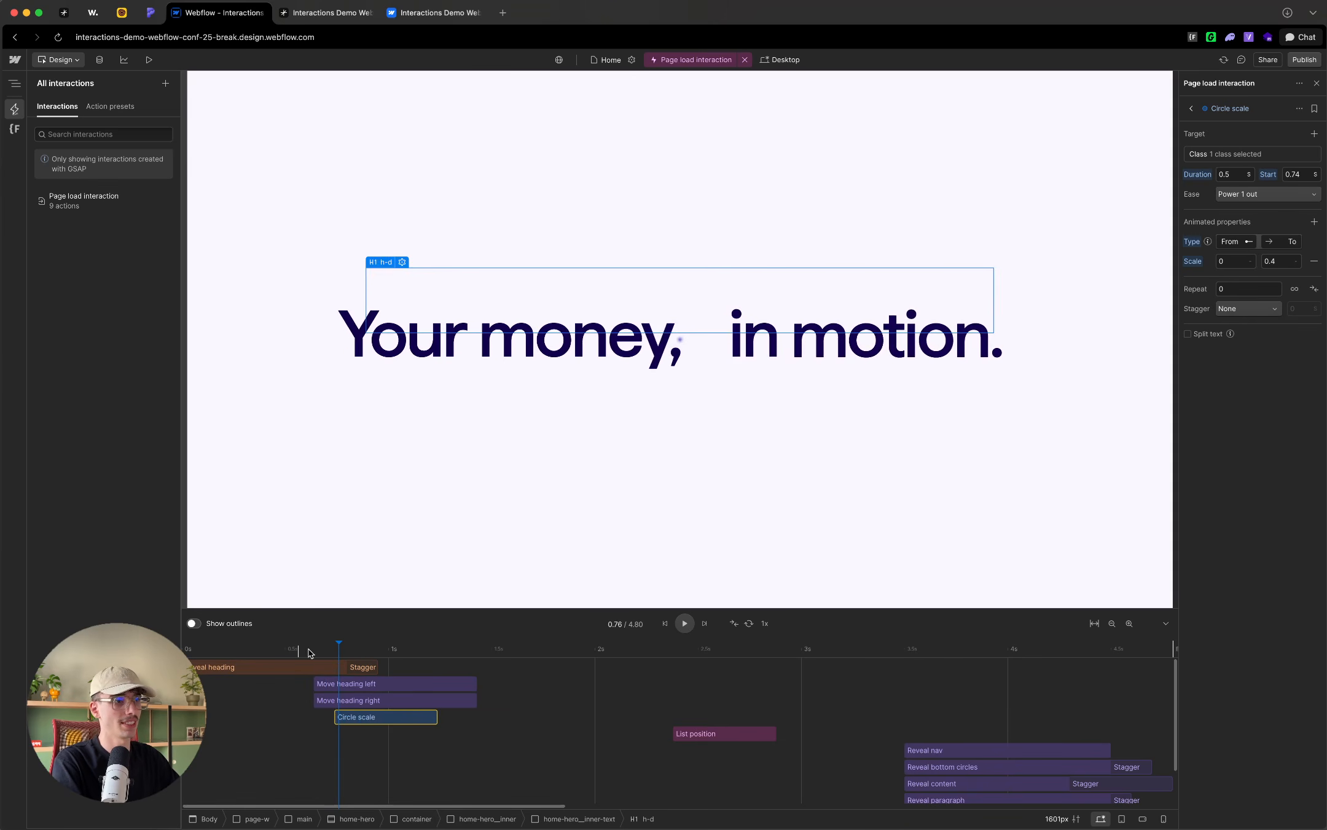
drag(311, 653, 333, 653)
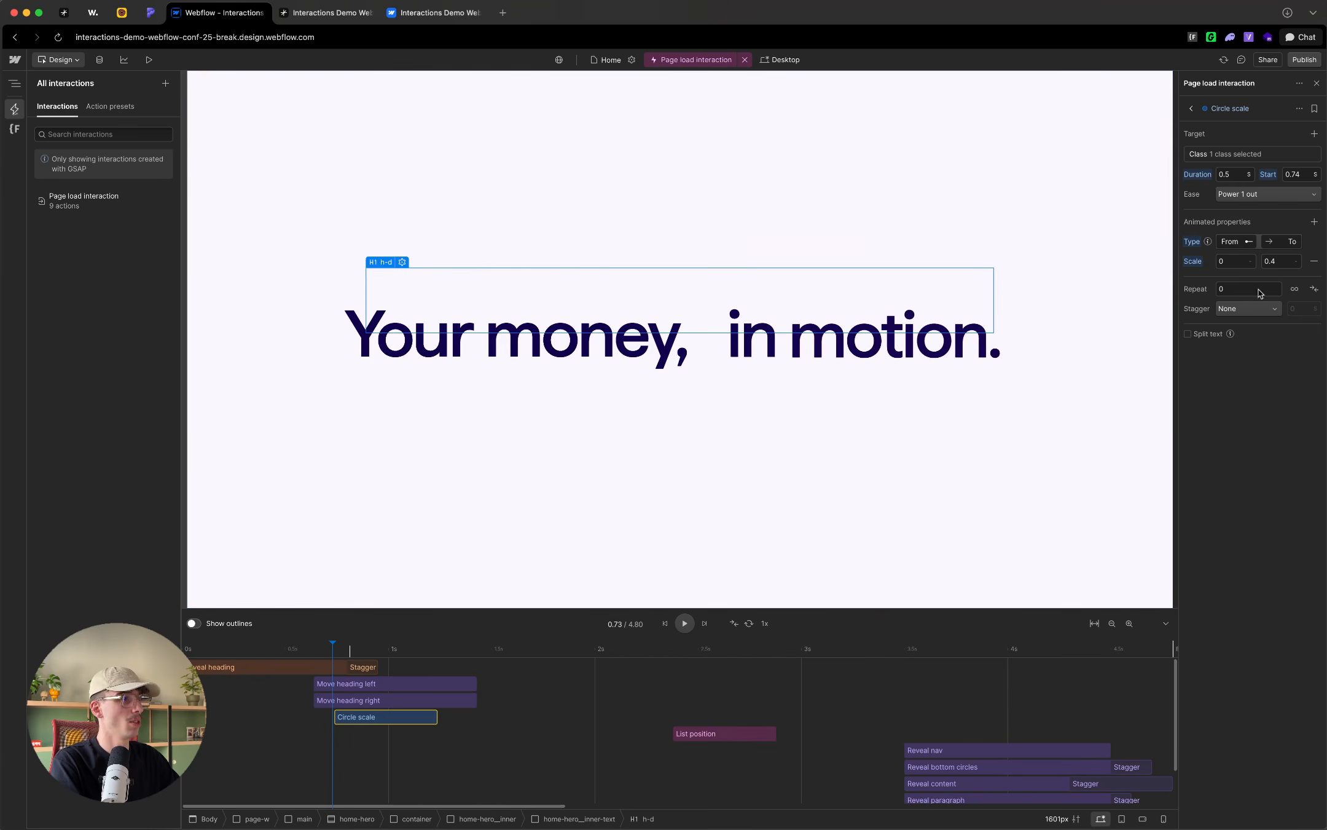
Step: Extend Circle scale to end about with the heading moves, and set the ease of all three actions to Power 4 in out
drag(332, 648, 413, 657)
drag(436, 718, 417, 671)
click(1292, 208)
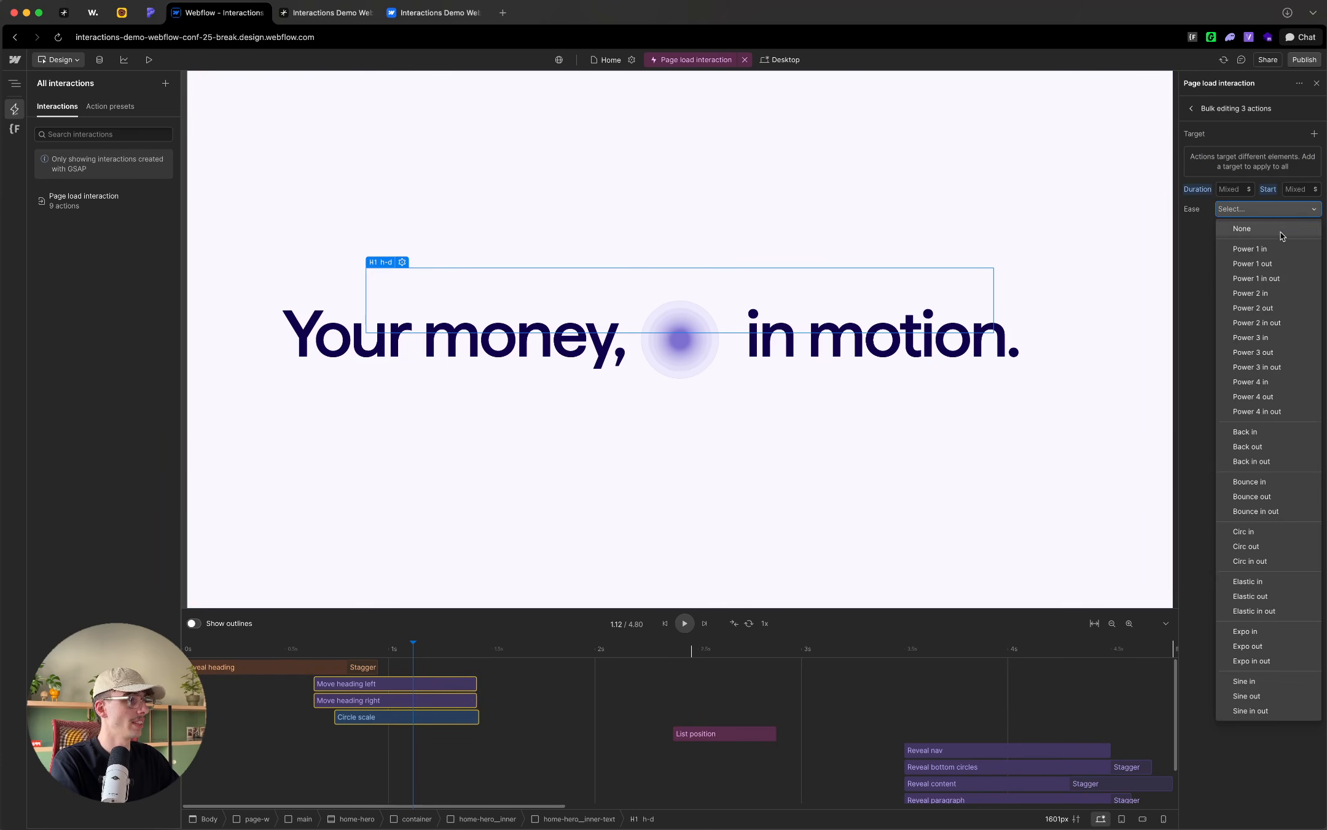
click(1283, 420)
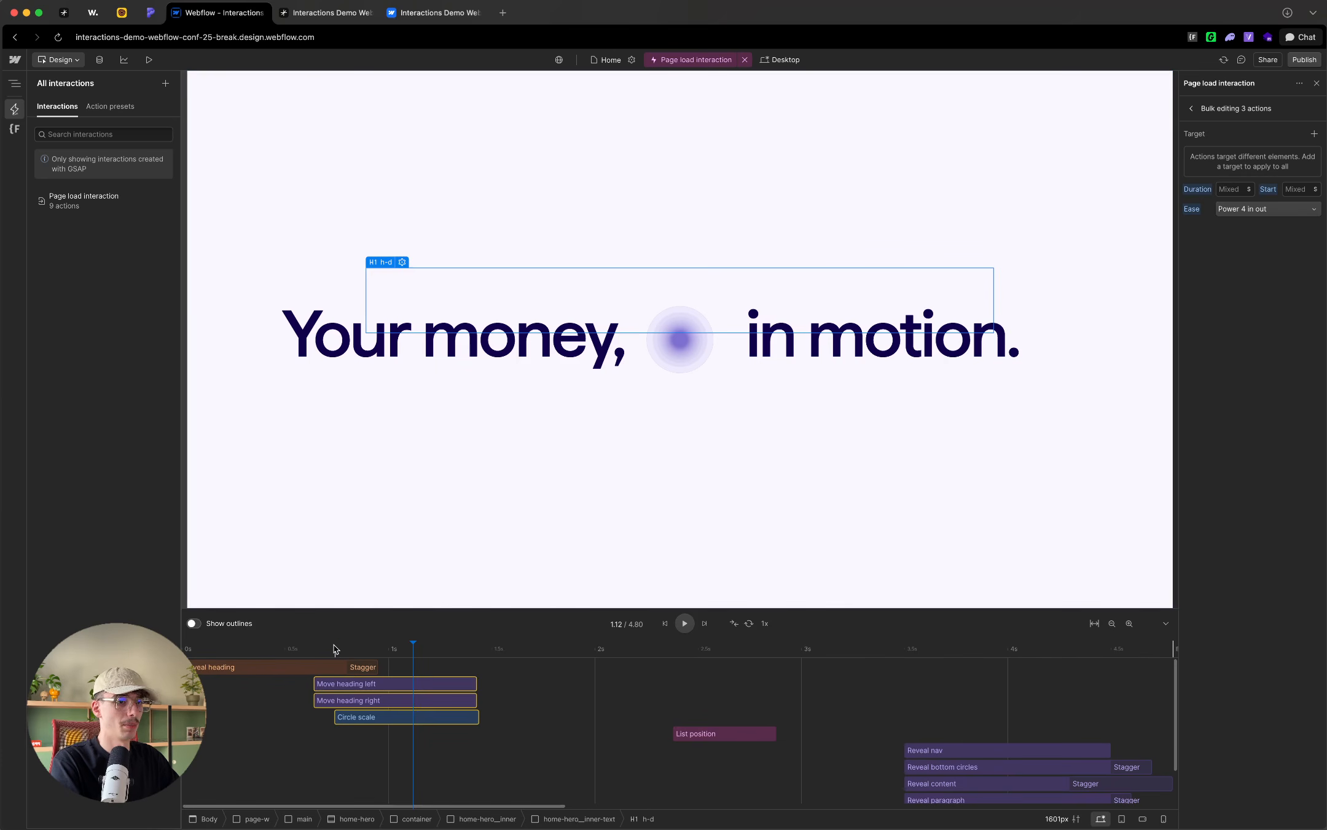
Step: Play and scrub the timeline from the start to review the heading split and circle scaling
drag(332, 647, 186, 648)
key(space)
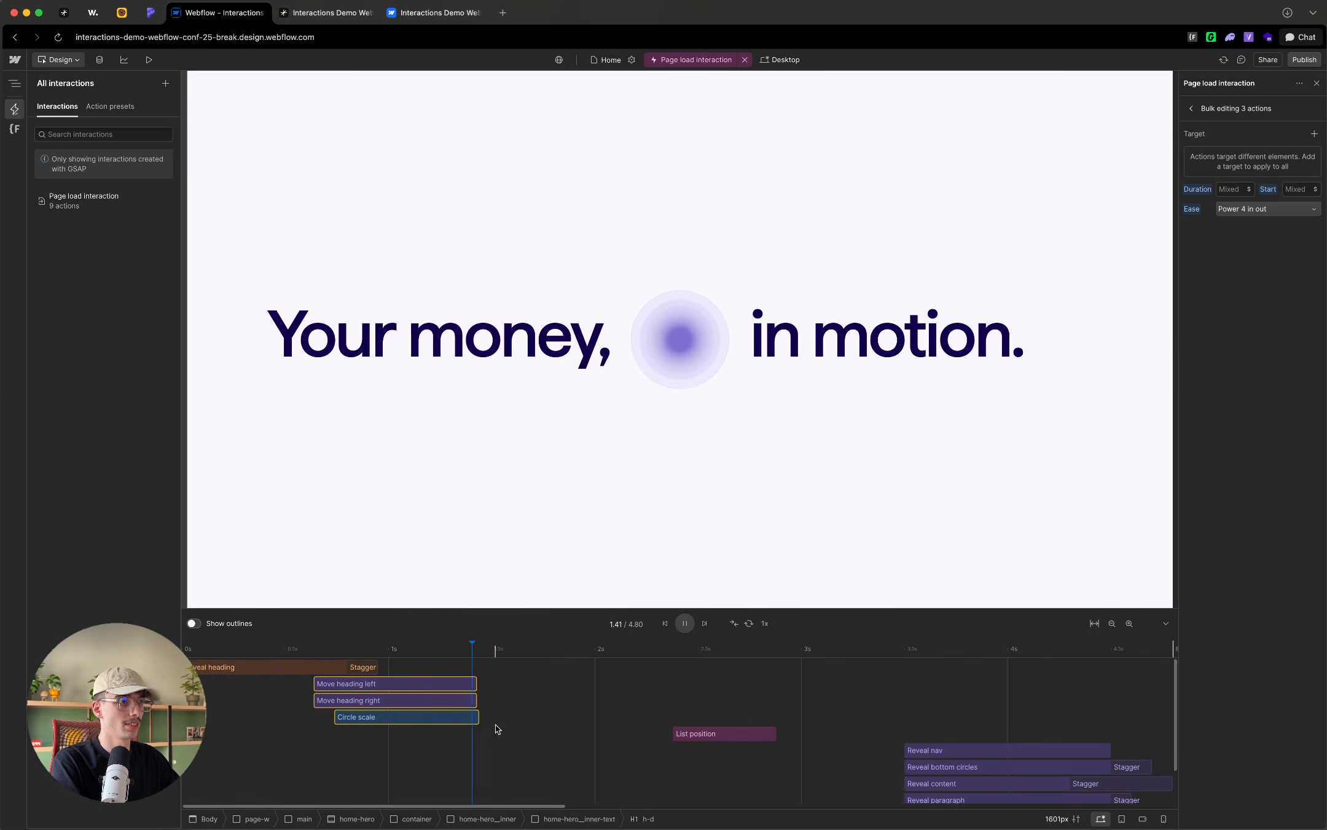
key(space)
drag(389, 649, 288, 650)
key(space)
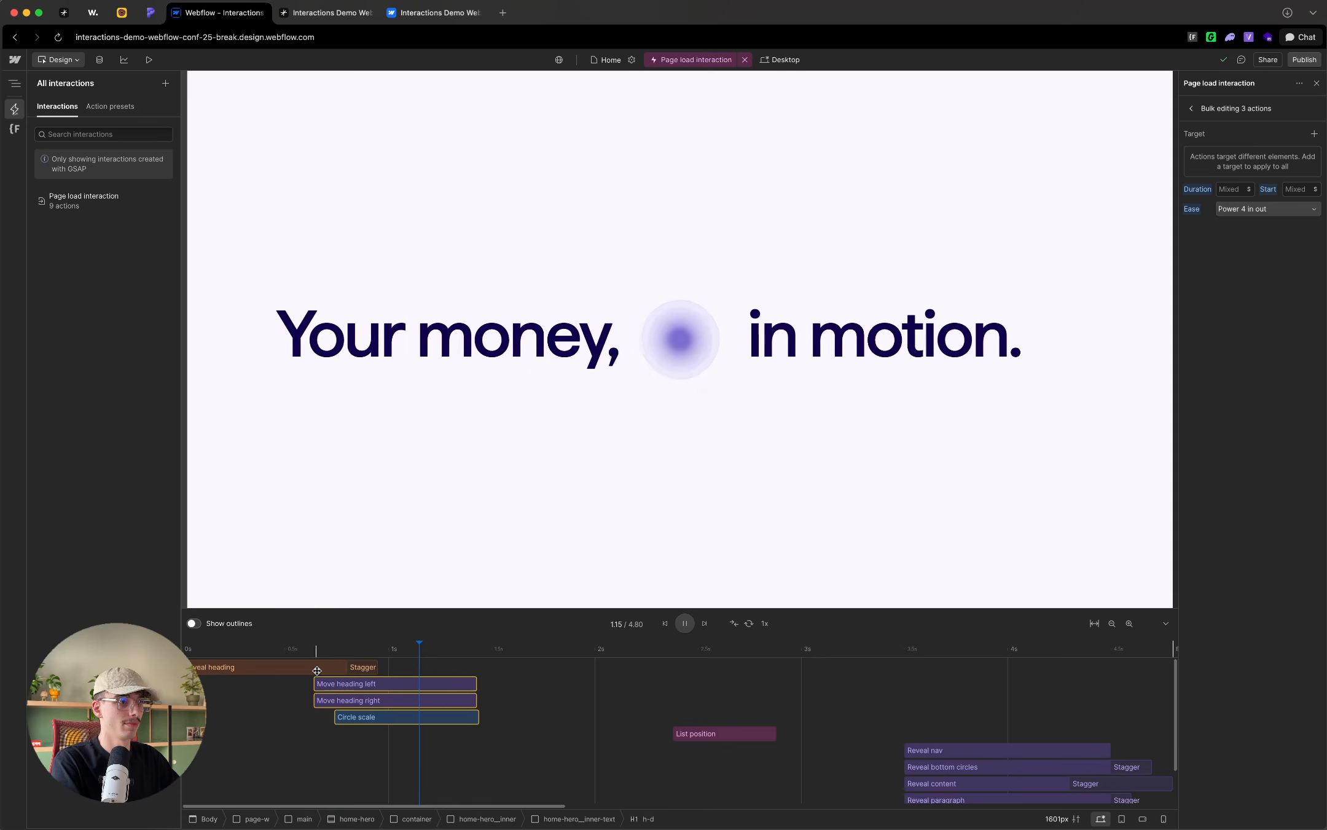
key(space)
drag(371, 653, 455, 657)
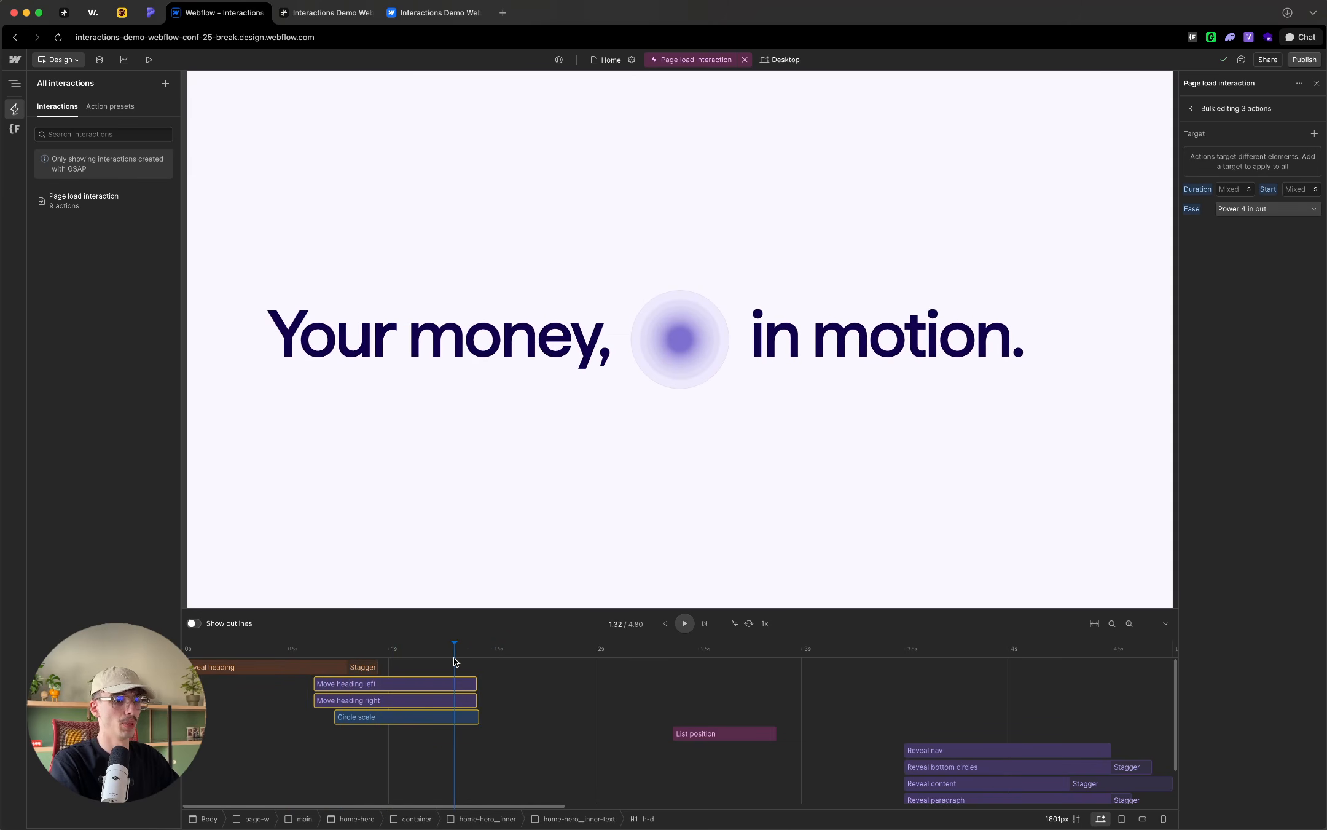
Step: Switch to the published Pennywise site, reload it to compare the load animation, and return to the Webflow Designer timeline
click(326, 13)
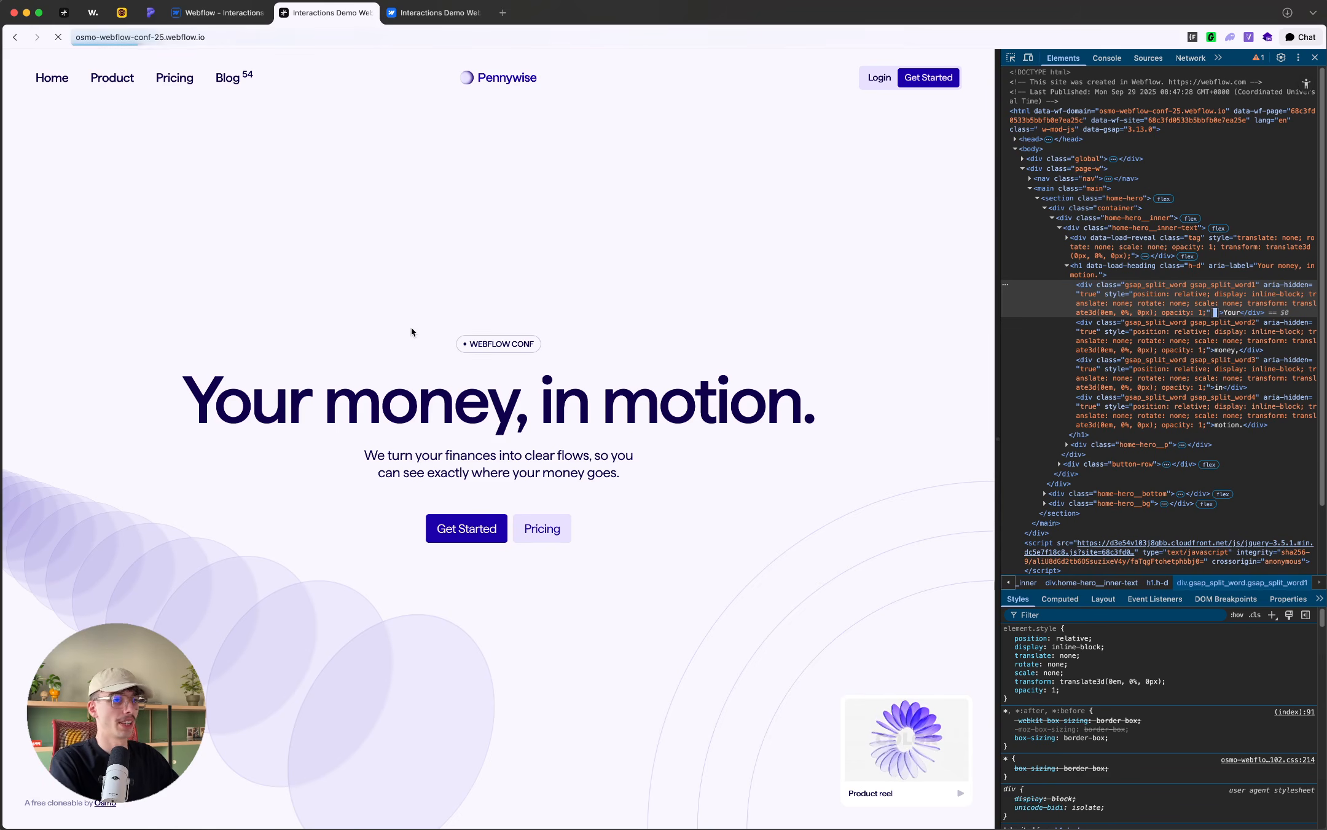
key(super+r)
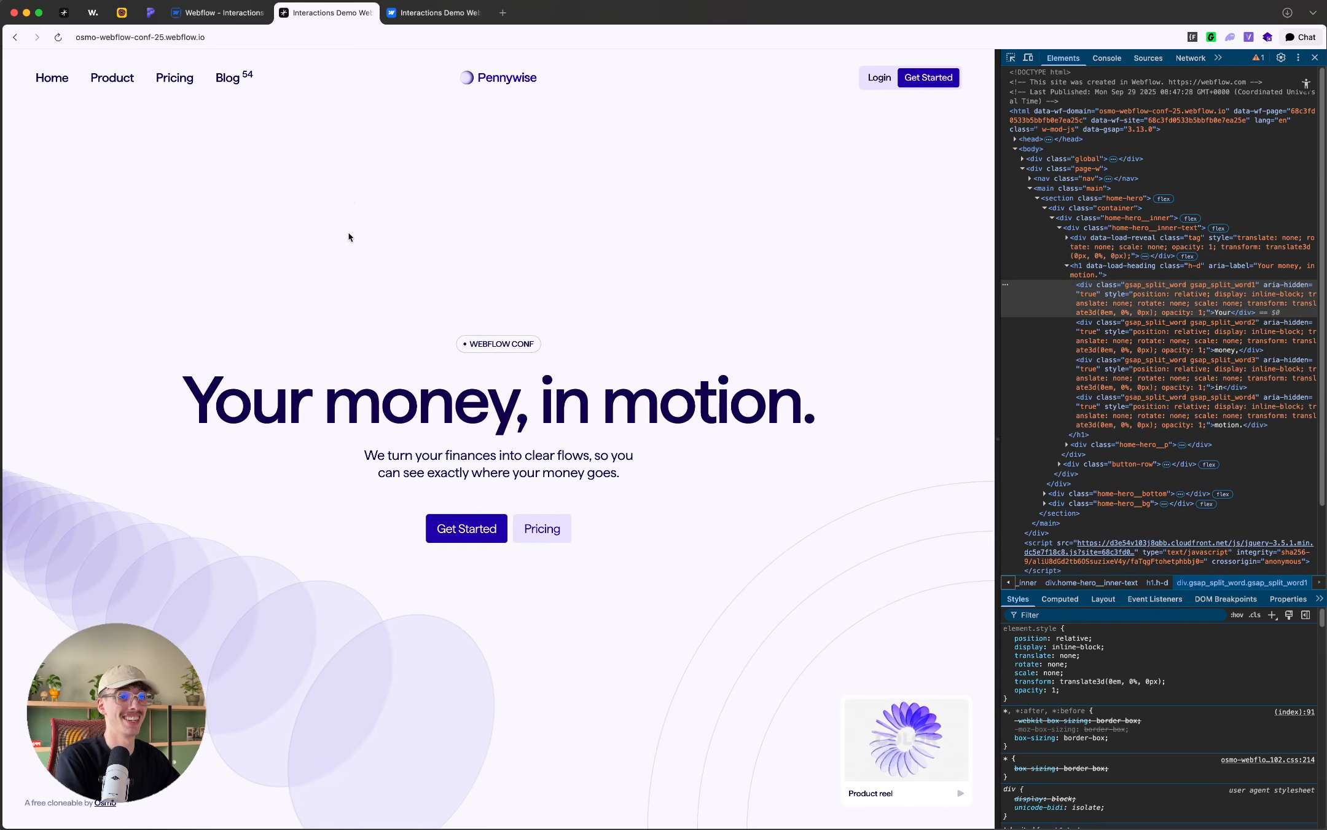
click(217, 15)
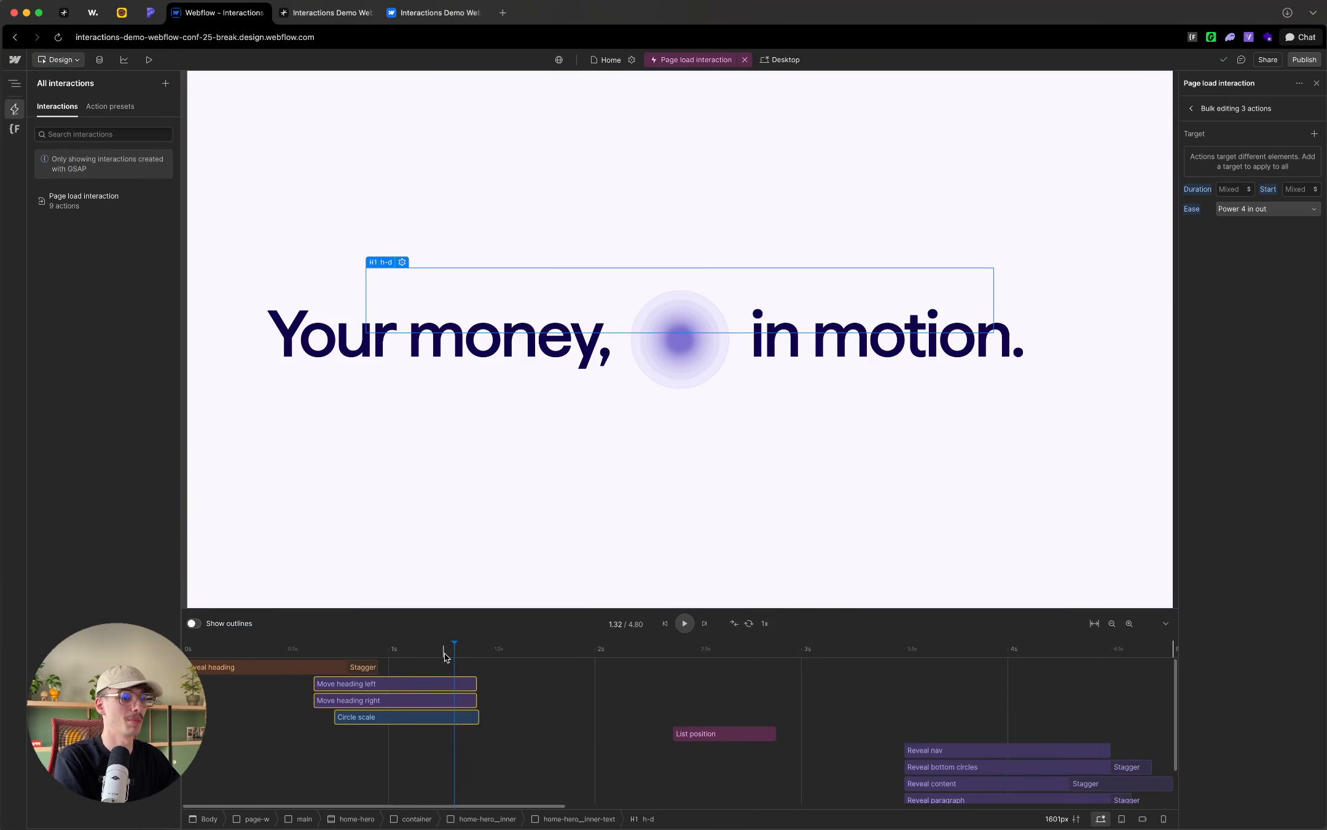
mouse_move(454, 650)
mouse_down()
mouse_move(418, 648)
mouse_move(463, 648)
mouse_up()
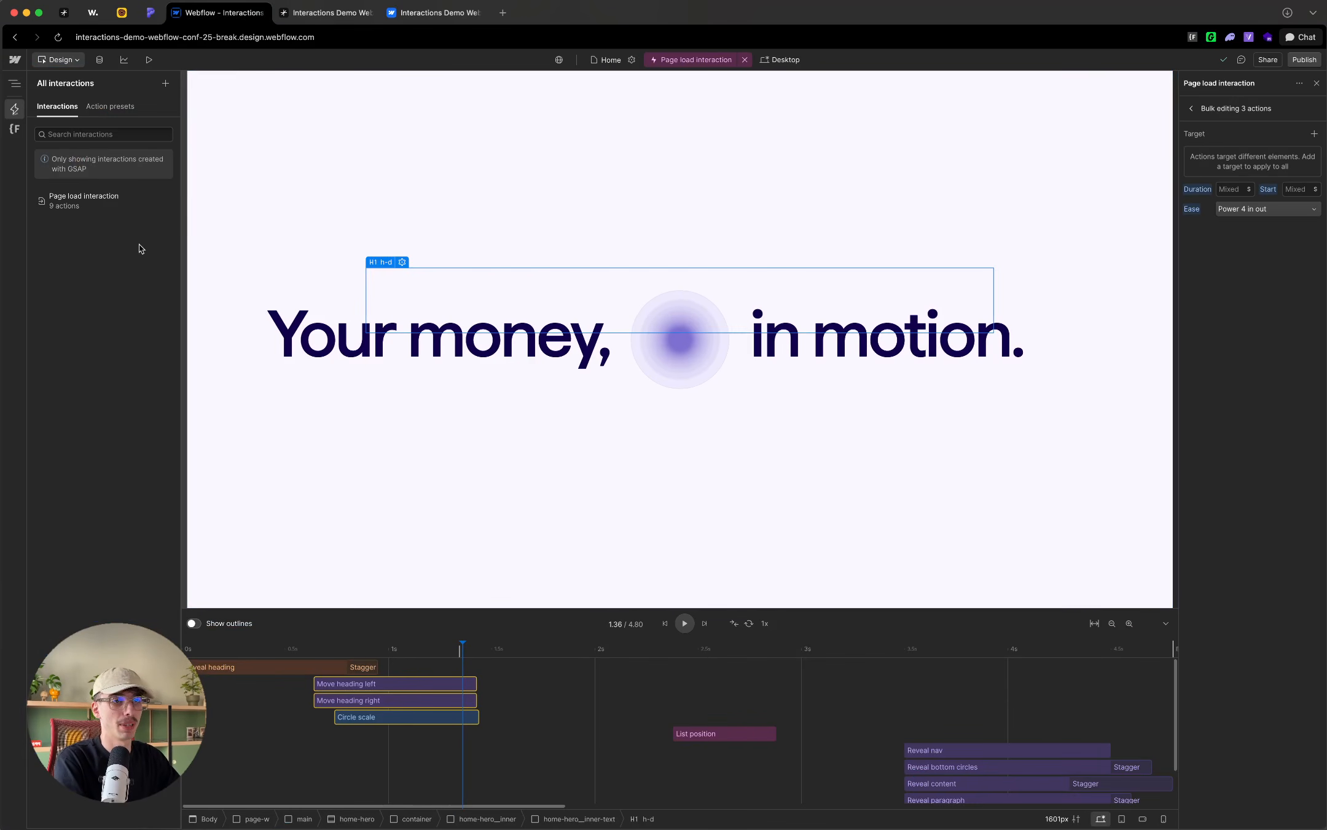
Step: Expand hero-bg__list in the element tree, select its first hero-bg__item, and scrub the timeline to 1.42 s
click(14, 82)
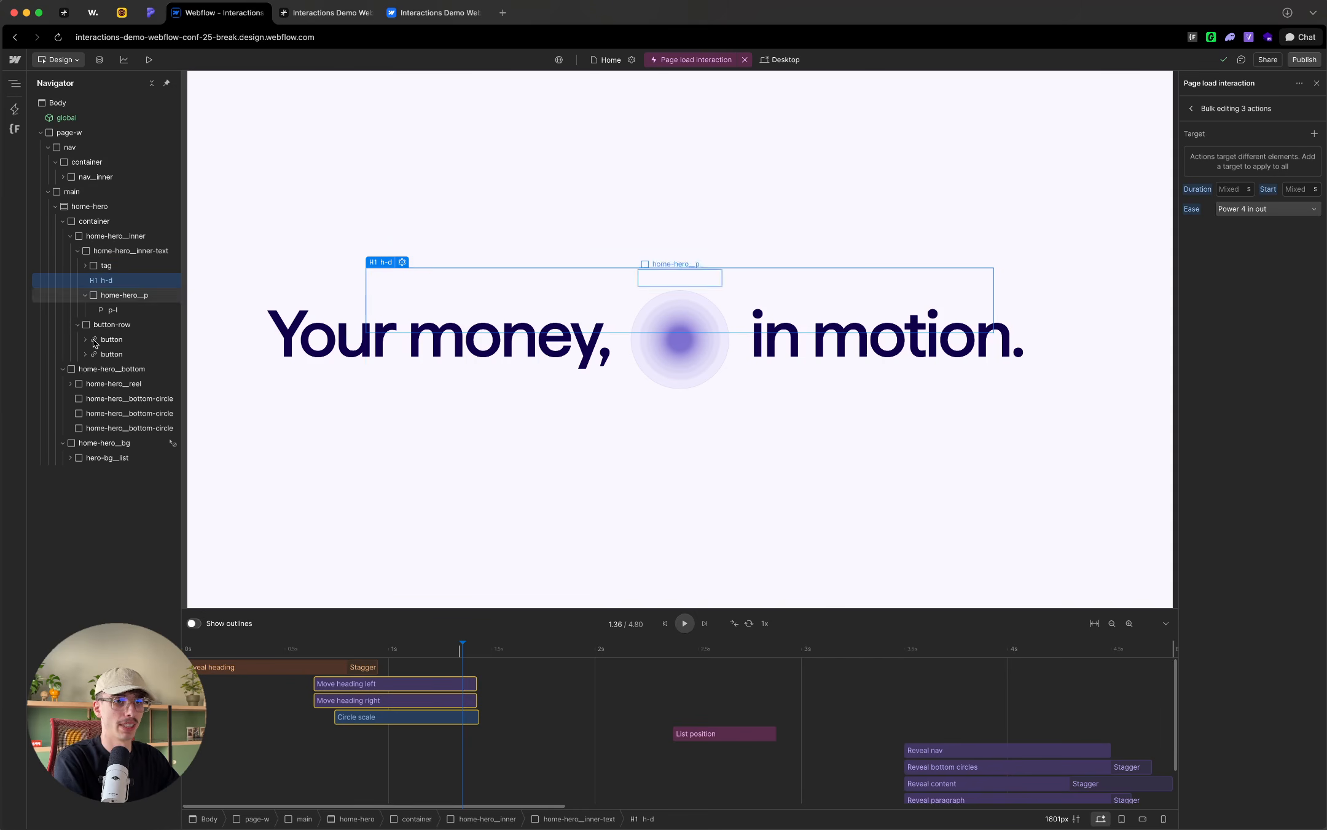
click(69, 457)
click(102, 459)
click(120, 473)
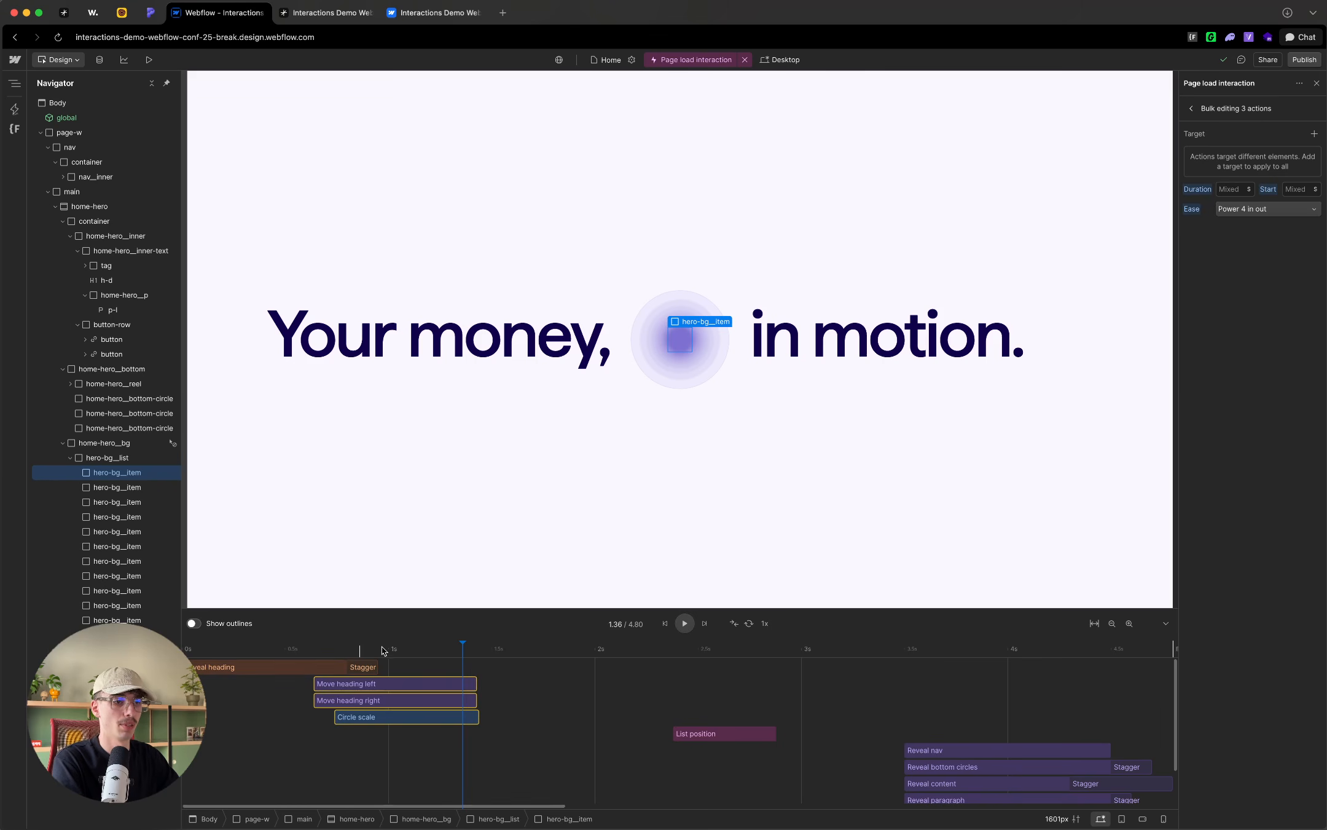
click(413, 649)
drag(413, 650, 474, 638)
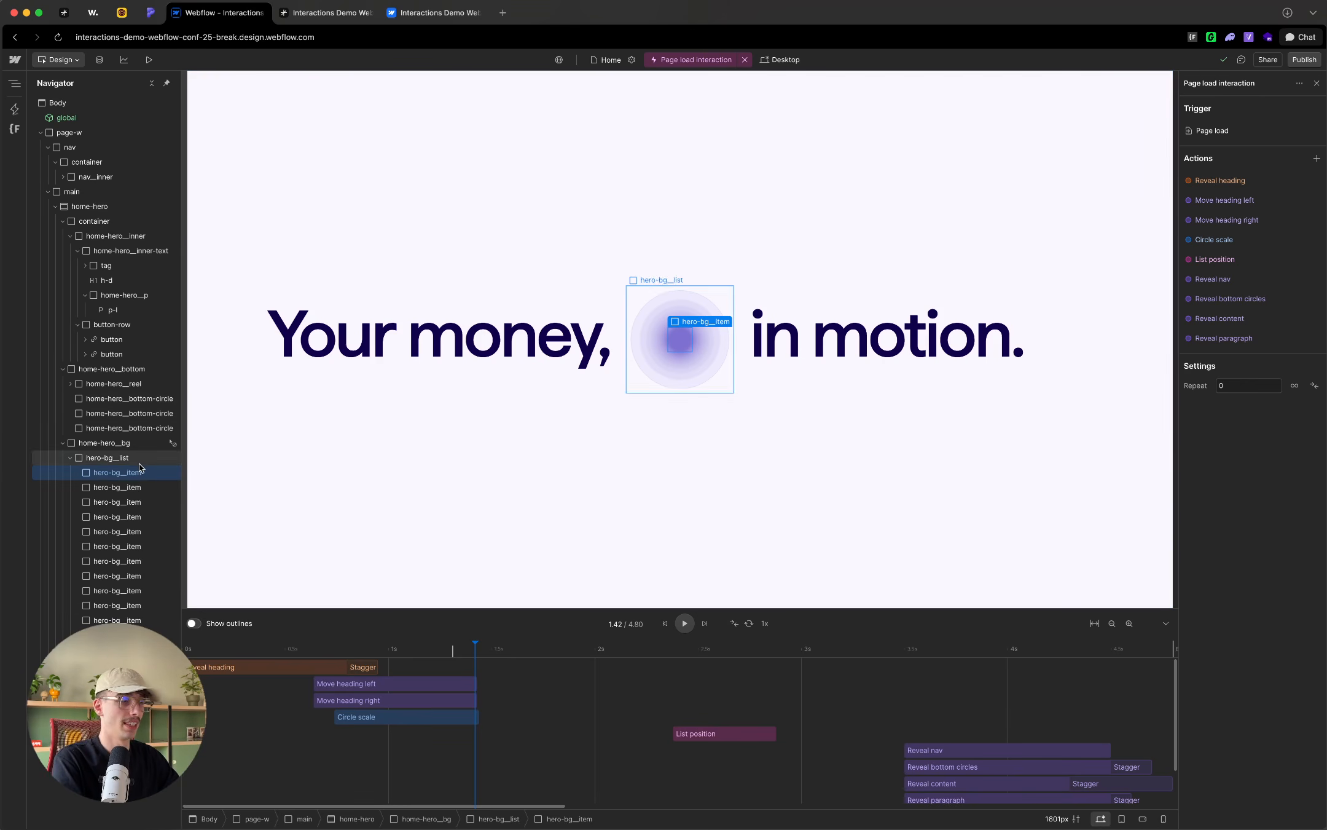
Step: Add a custom action for the selected circle to the page load interaction and name it "Move circles up"
click(1316, 159)
click(1205, 240)
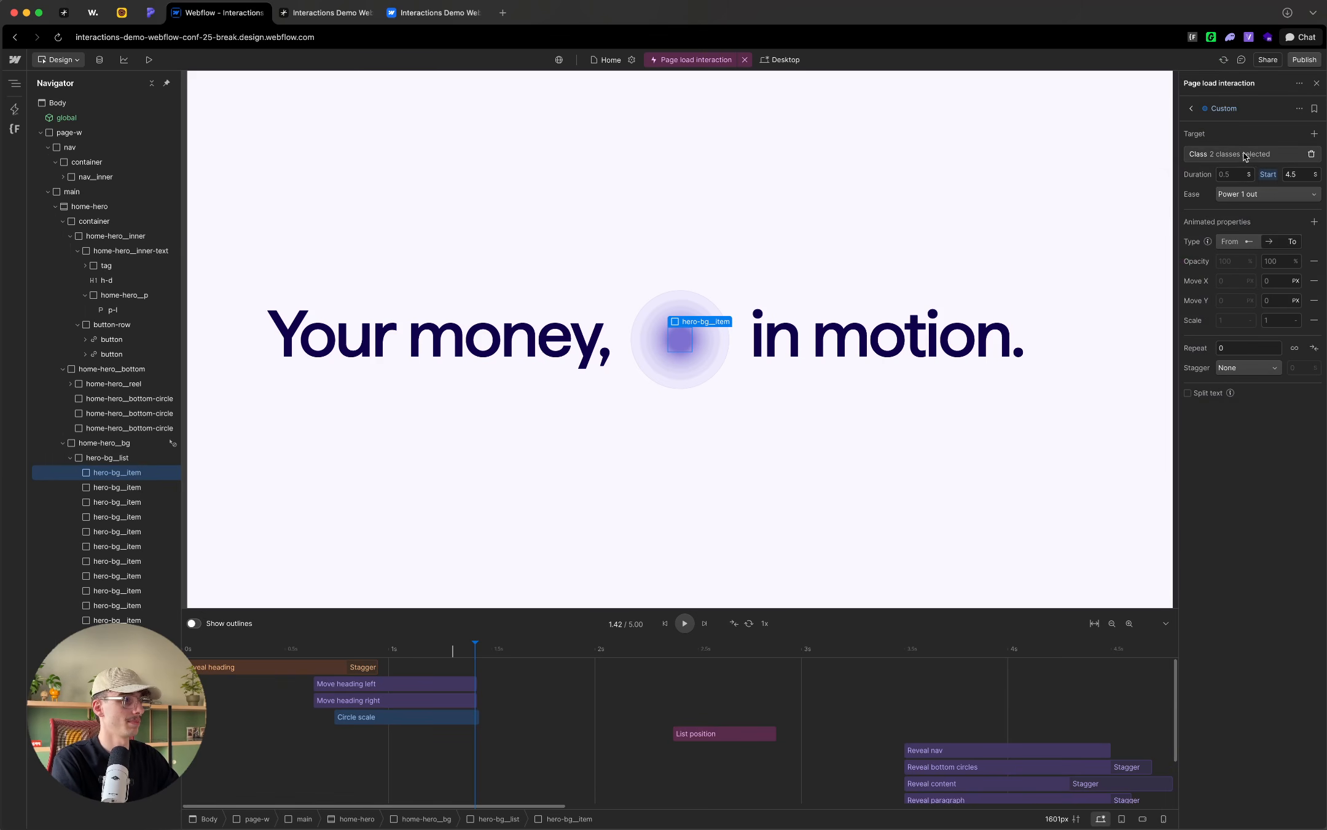
click(1241, 112)
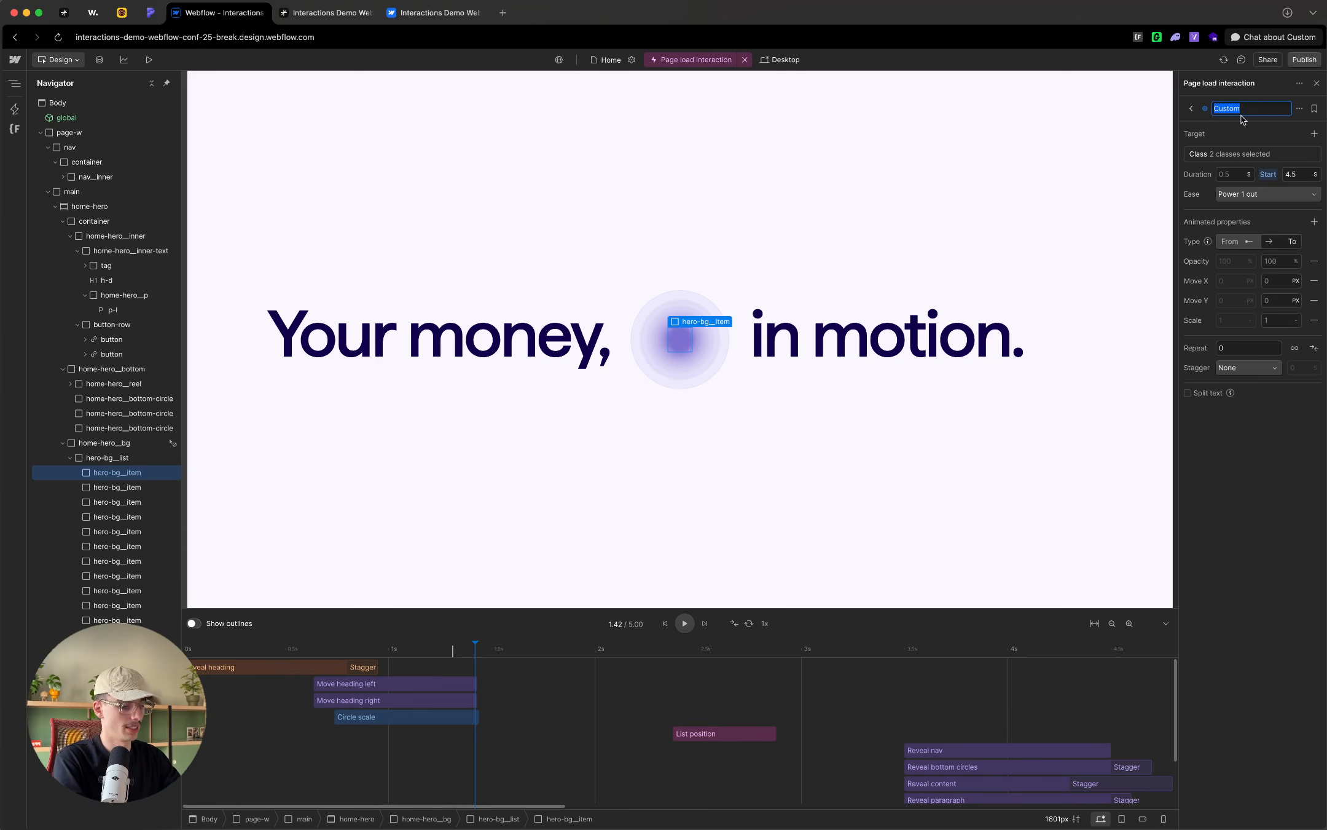
text(Move circles up)
key(Return)
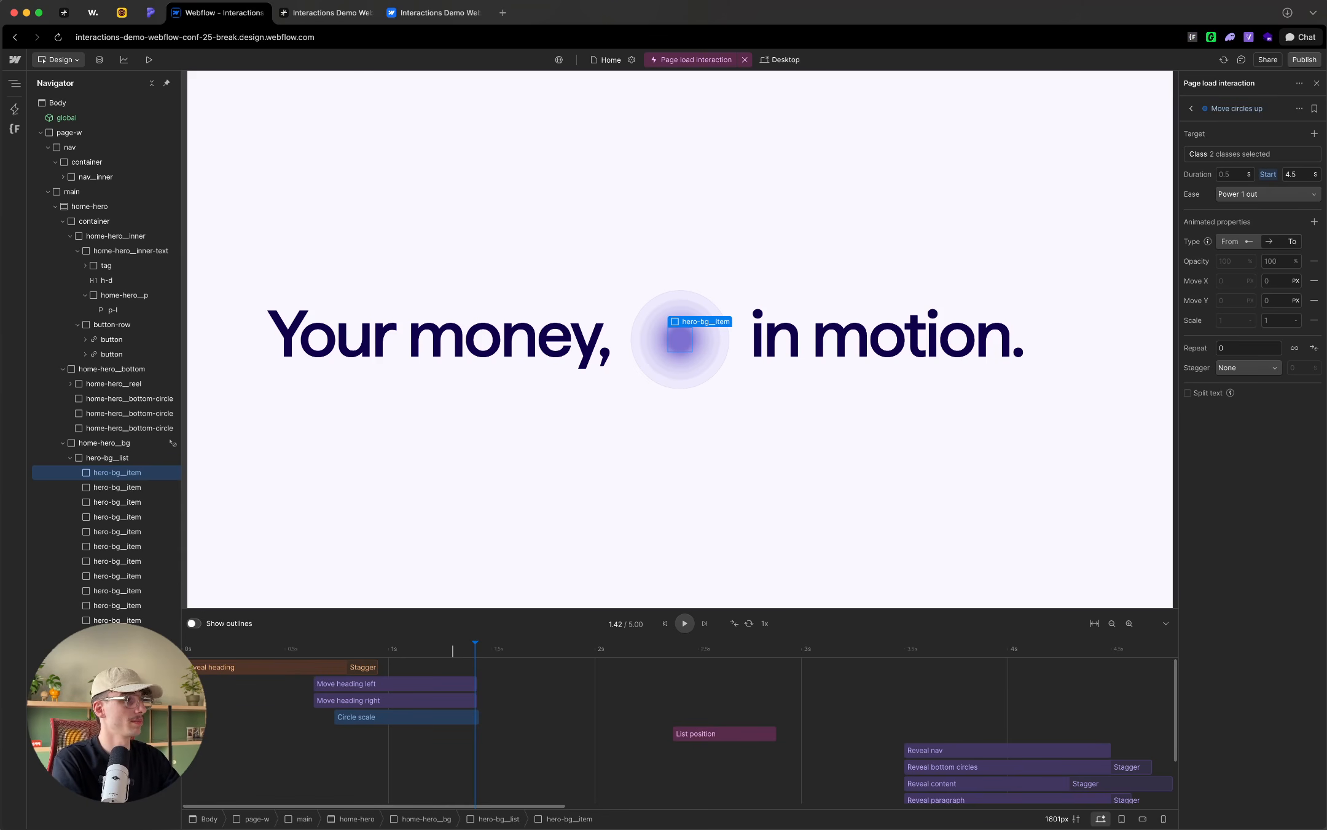
Step: Remove the is--15 class from the Move circles up target so only hero-bg__item is targeted
click(1237, 153)
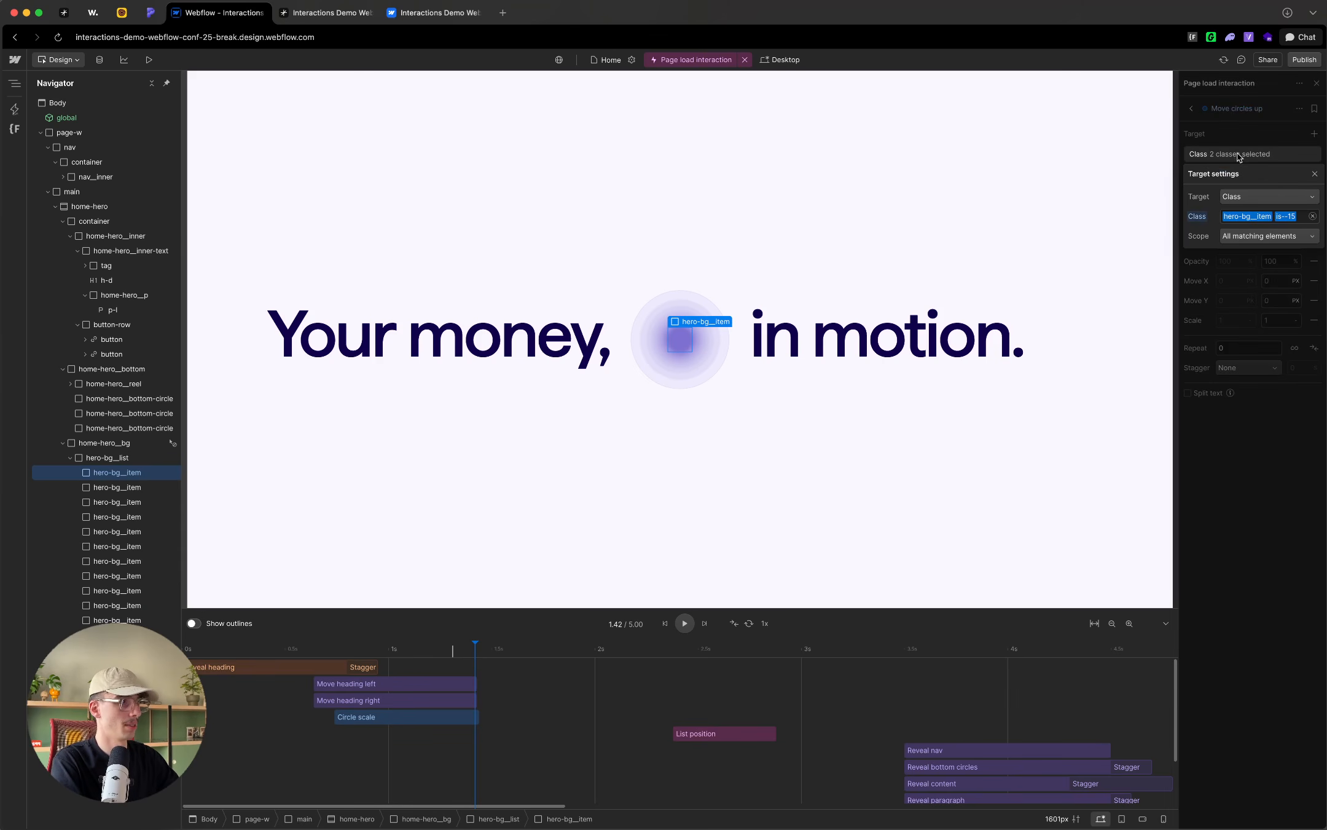
click(1288, 216)
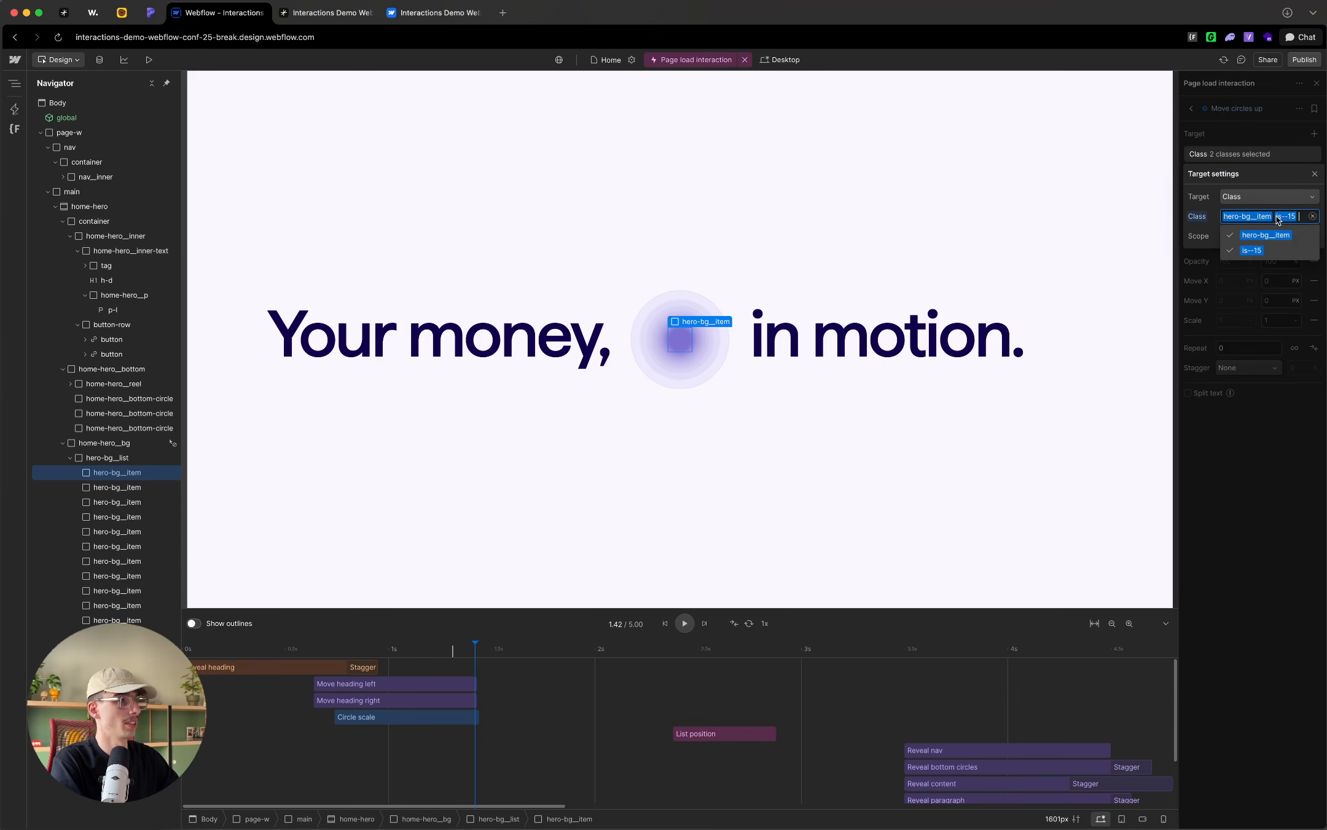
click(1247, 249)
click(1211, 142)
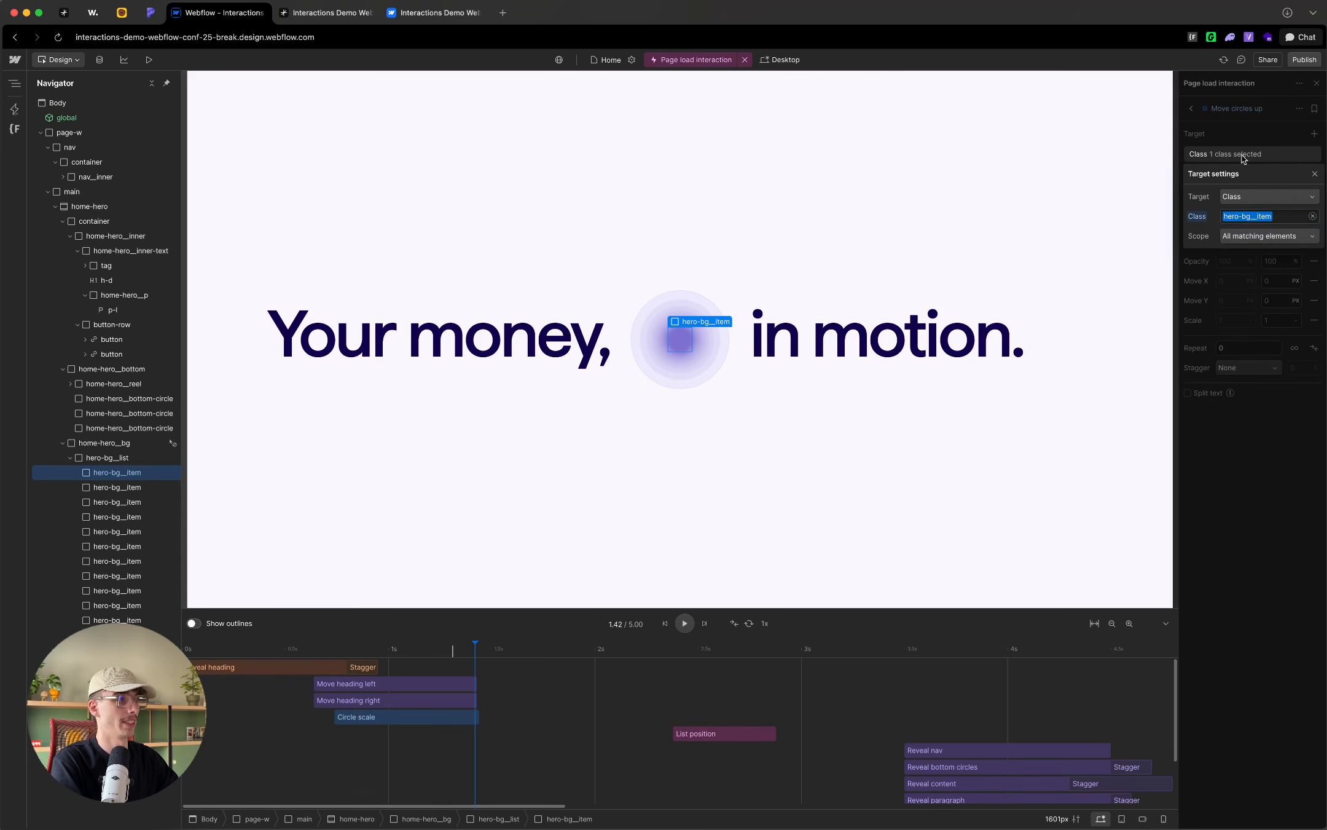
click(1252, 133)
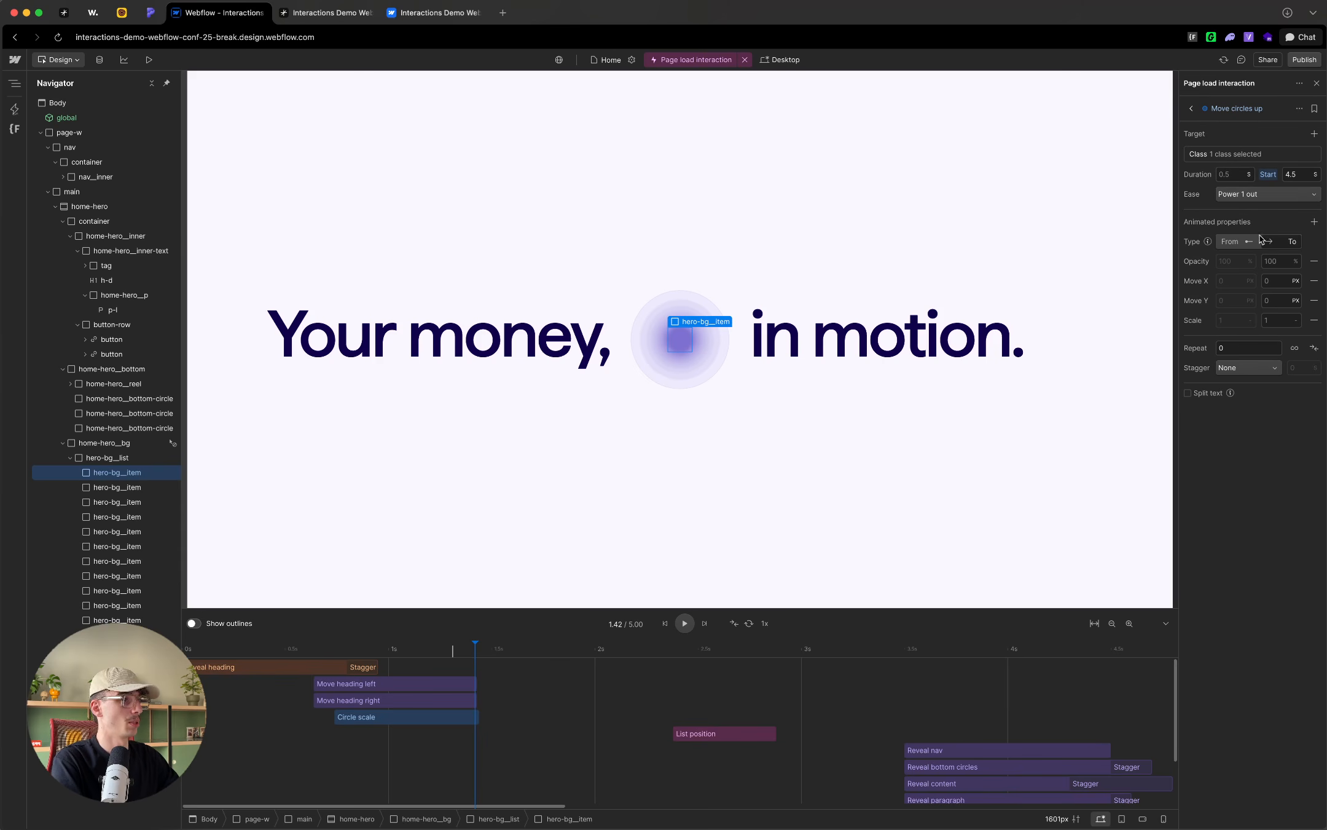
Step: Remove Opacity, Move X and Scale from the Move circles up action and set its Move Y to -30 vw
click(1314, 261)
click(1315, 260)
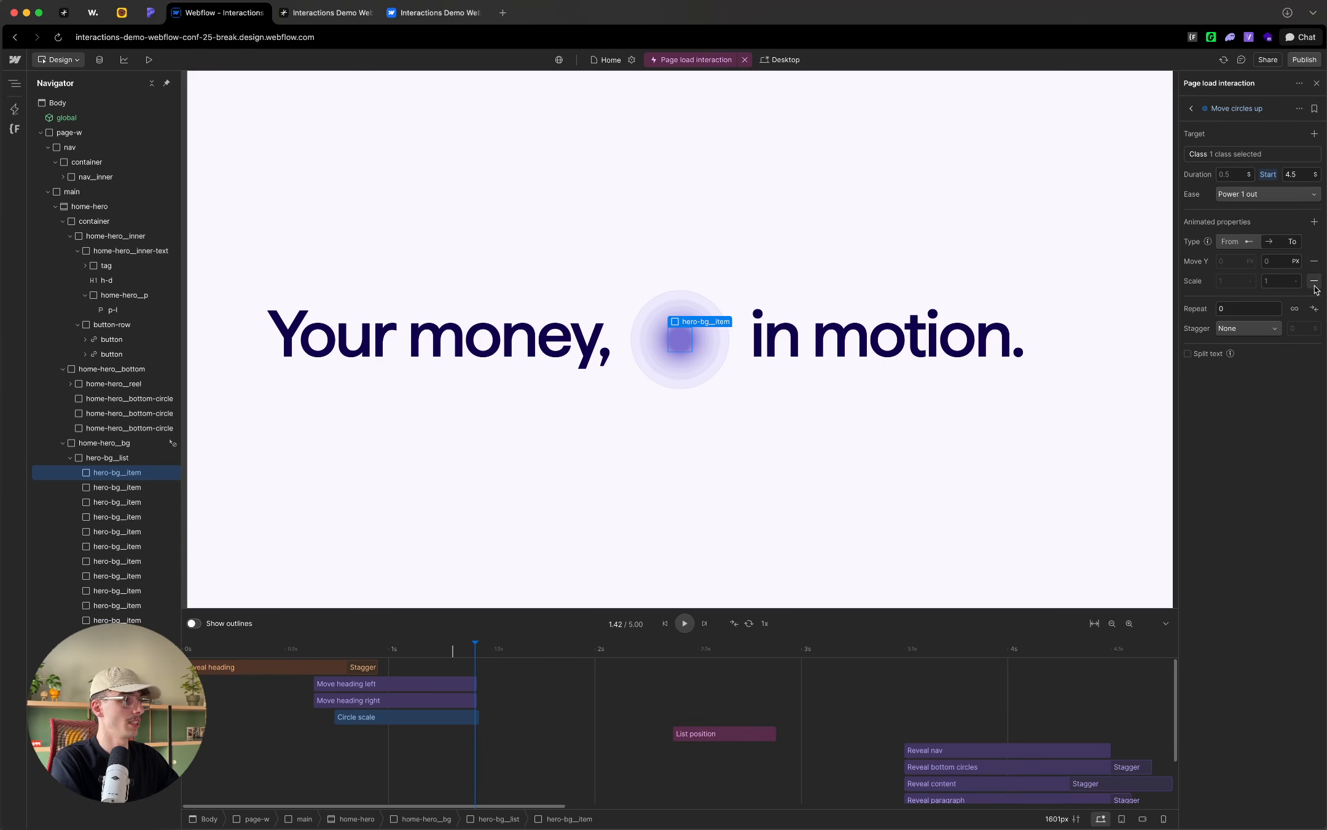
click(1315, 282)
click(1284, 263)
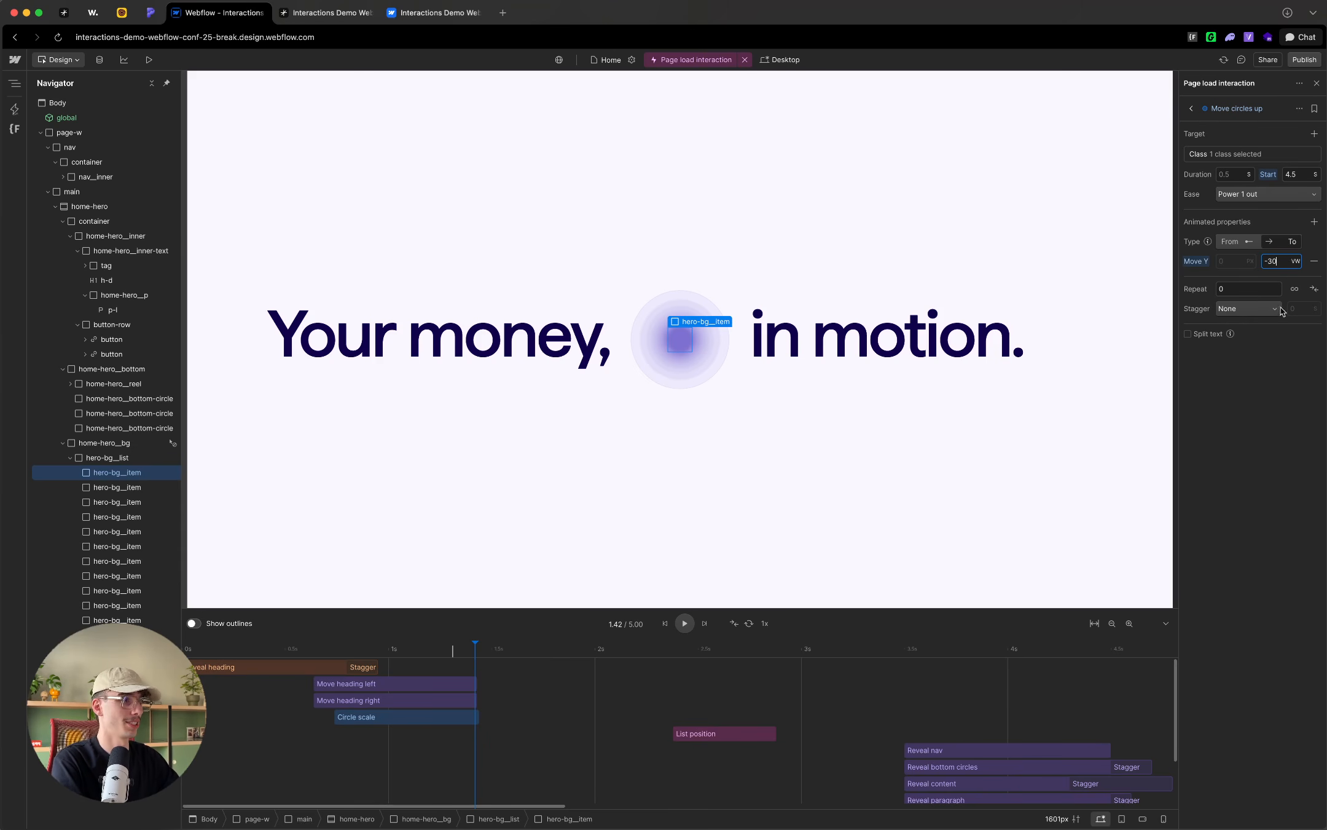
key(Return)
Step: Start Move circles up at 1.37 s, as Circle scale ends, order the actions by start time, and scrub to its start
scroll(559, 740, down, 3)
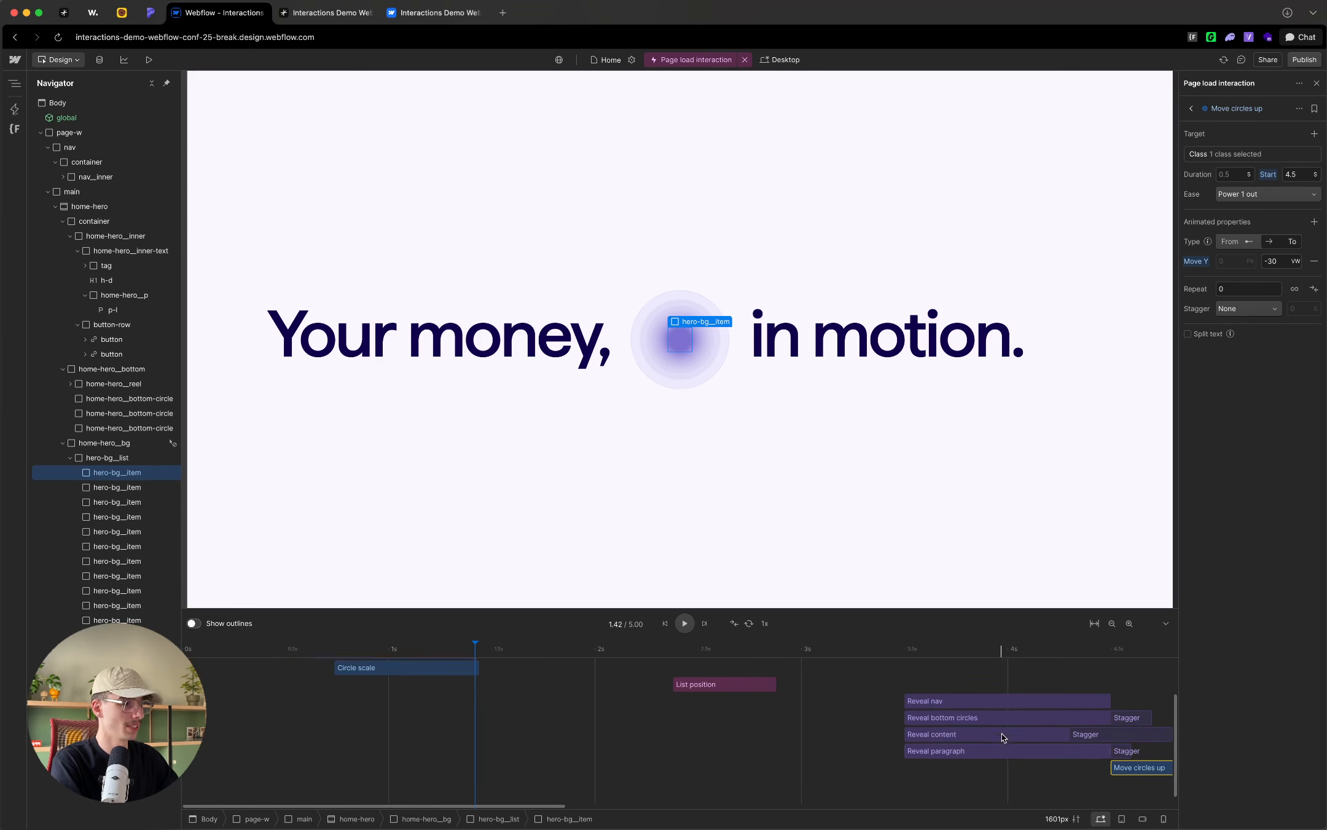
right_click(1137, 779)
click(1125, 779)
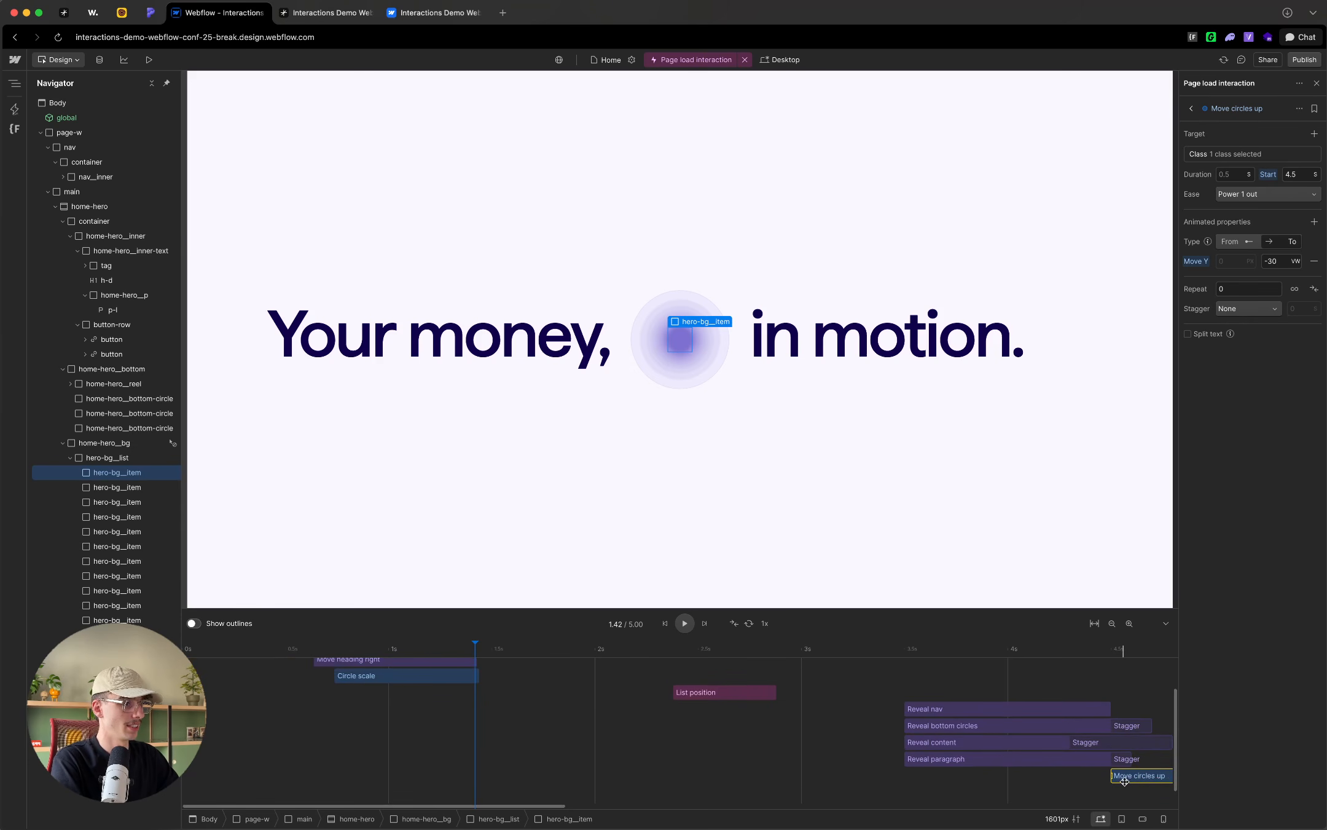
drag(1125, 780, 496, 734)
right_click(495, 726)
click(545, 681)
scroll(529, 713, up, 3)
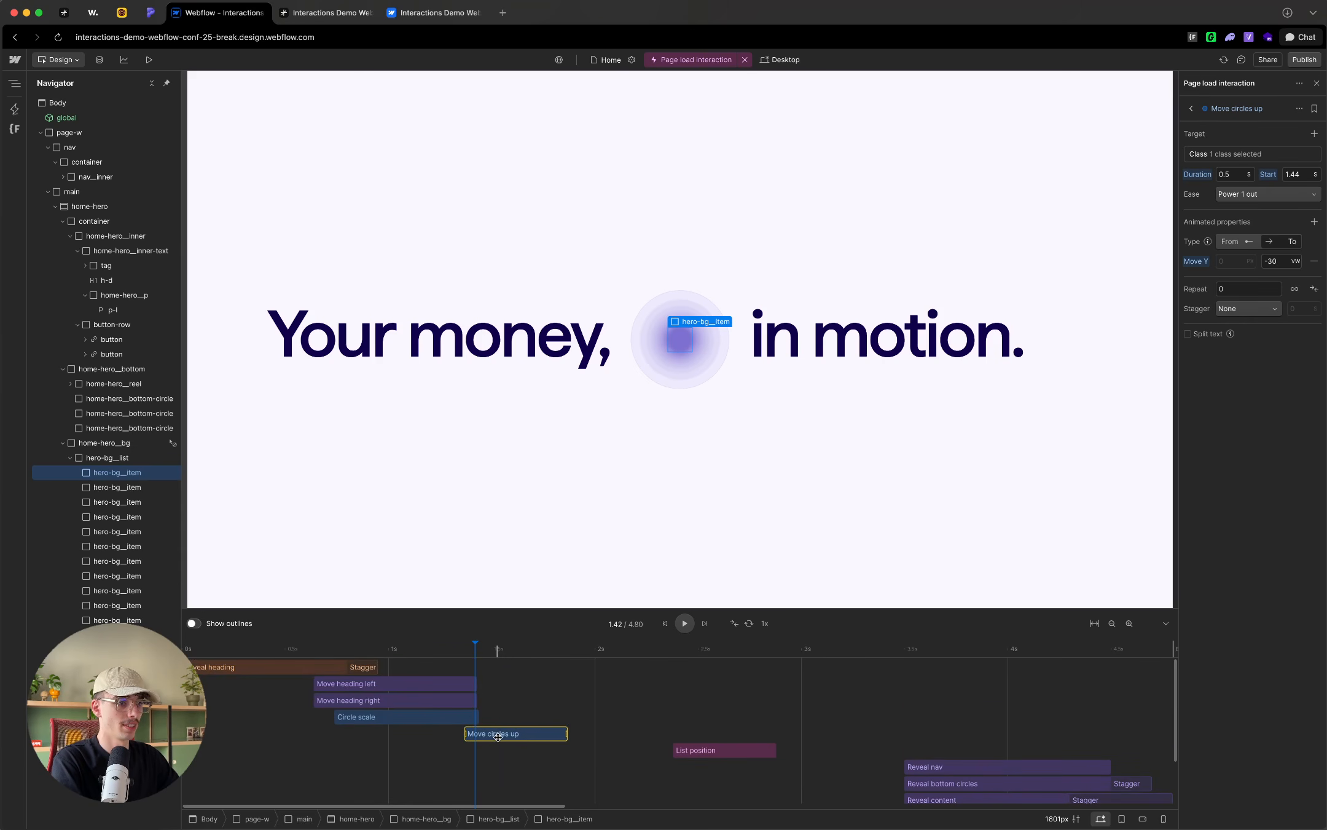
mouse_move(467, 652)
mouse_down()
mouse_move(451, 653)
mouse_move(524, 655)
mouse_move(424, 652)
mouse_move(552, 657)
mouse_move(408, 652)
mouse_move(474, 652)
mouse_move(486, 668)
mouse_move(465, 645)
mouse_up()
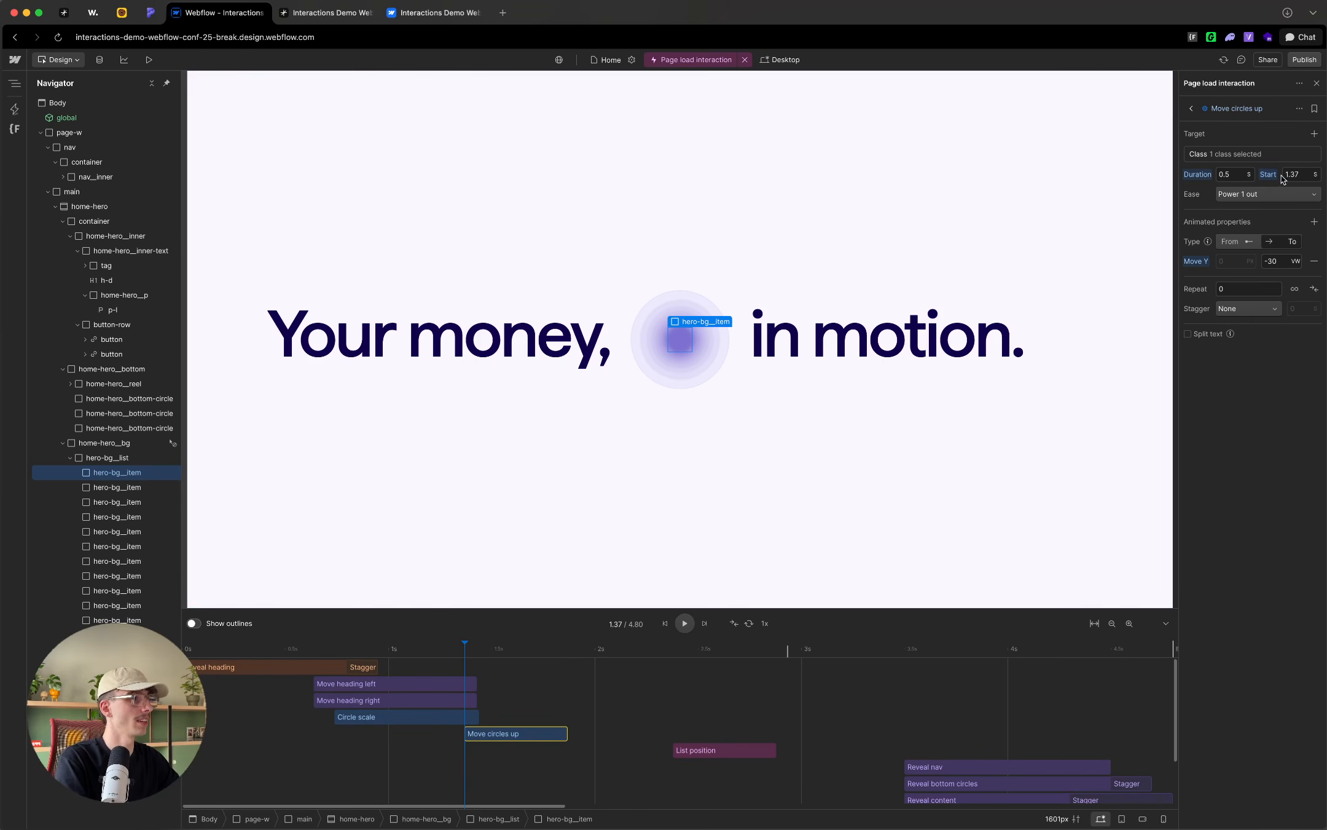
Step: Set the Move circles up action's duration to 0.75 s
click(1241, 174)
text(1)
key(Return)
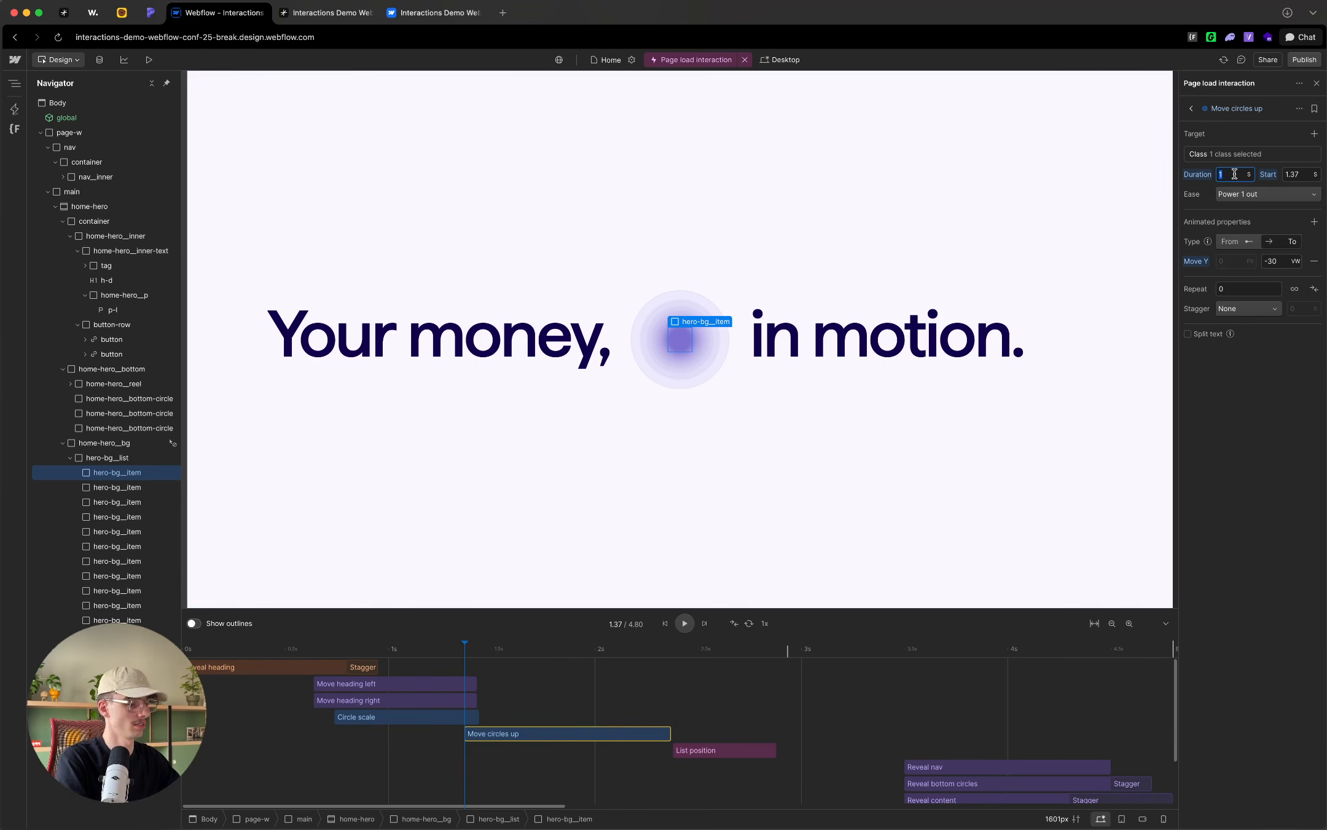
text(0.75)
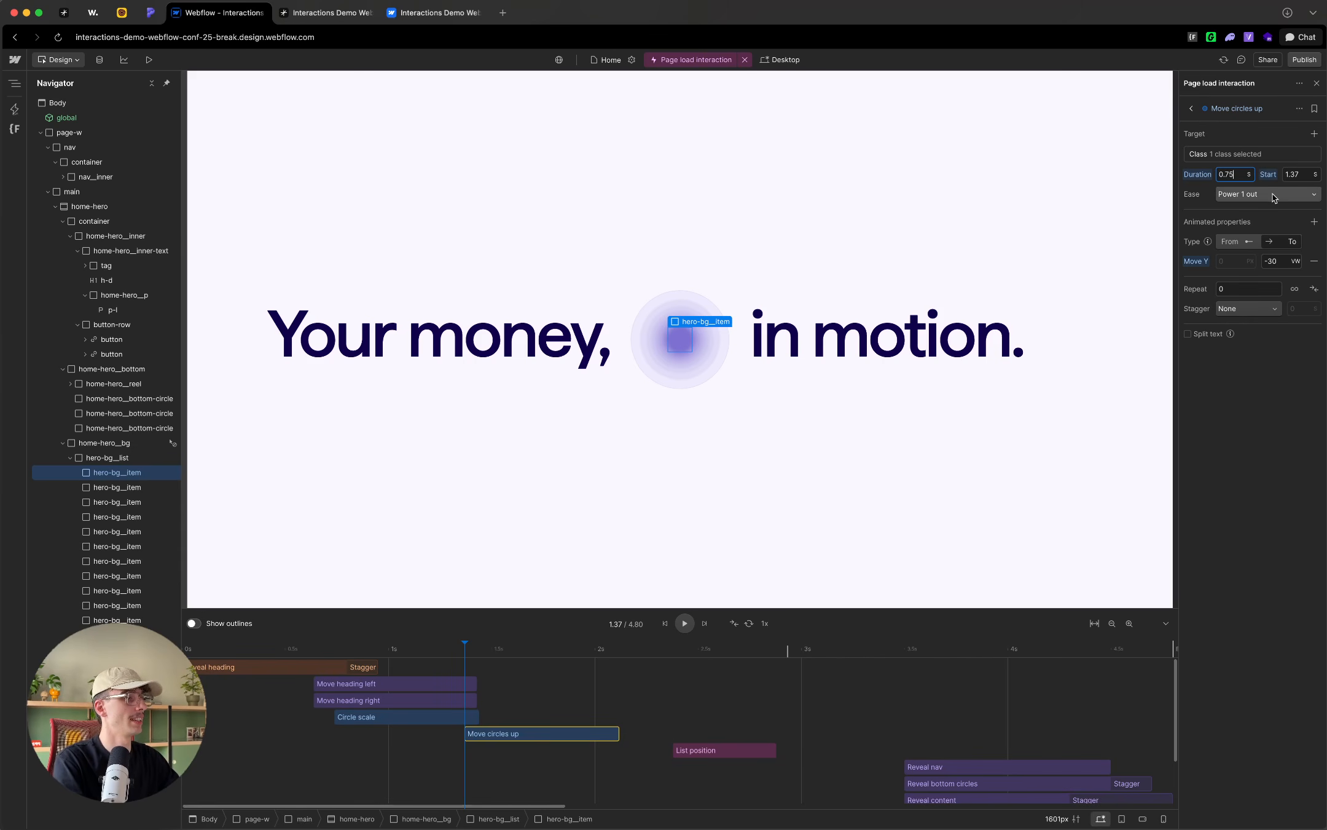
Step: Give Move circles up an offset-time stagger of 0.03 s that begins from the End
click(1256, 308)
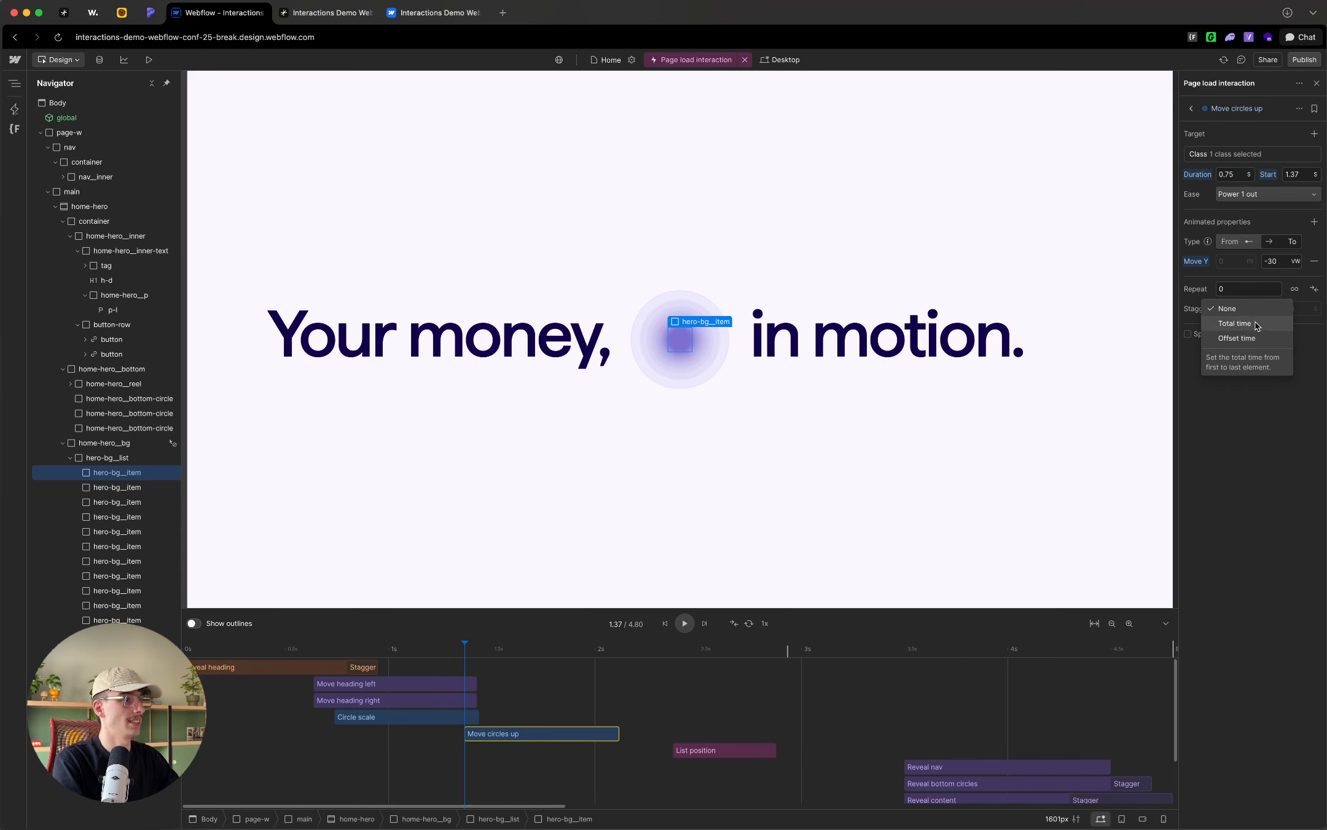
click(1254, 332)
click(1303, 315)
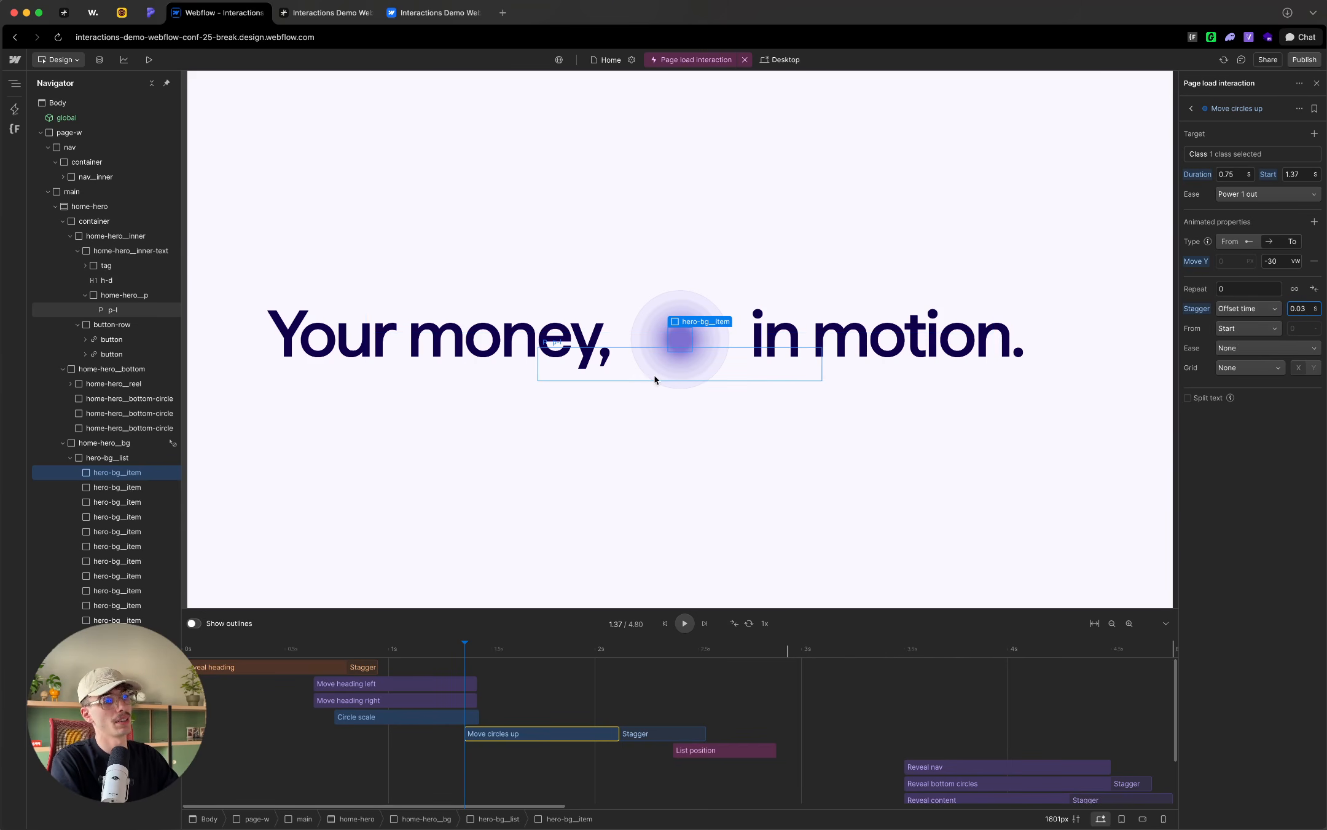
click(1249, 330)
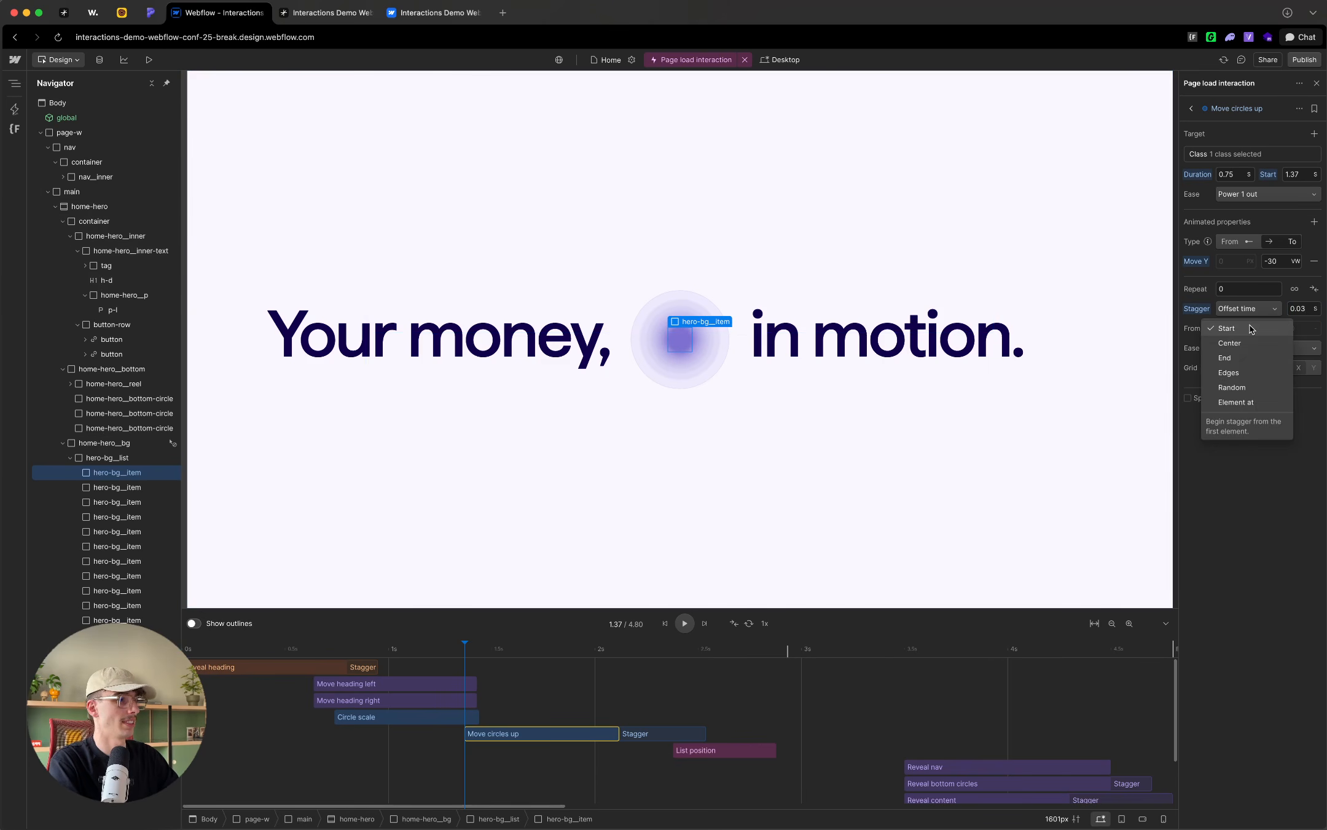
click(1230, 359)
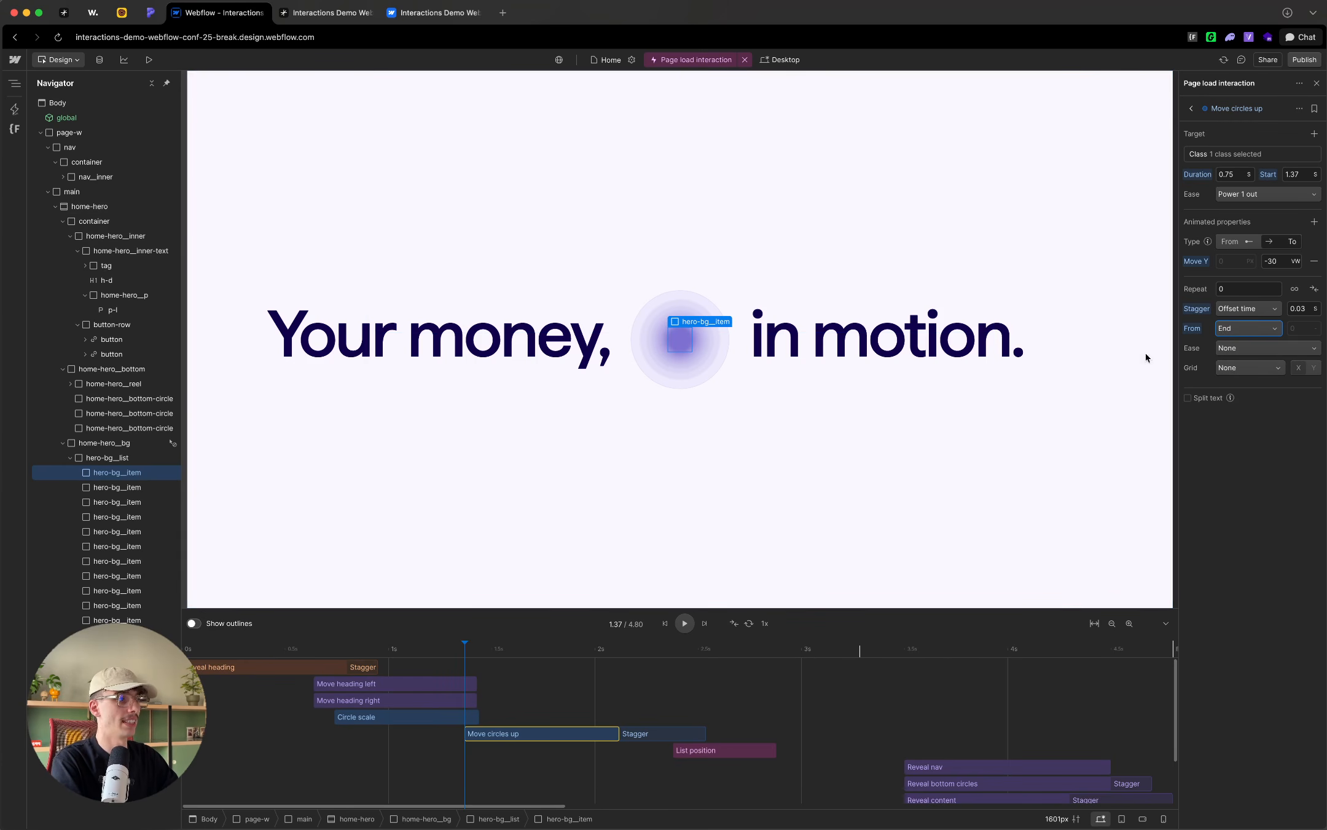
Step: Play the timeline from before Move circles up and scrub through it to review the staggered upward motion
drag(459, 642, 357, 650)
key(space)
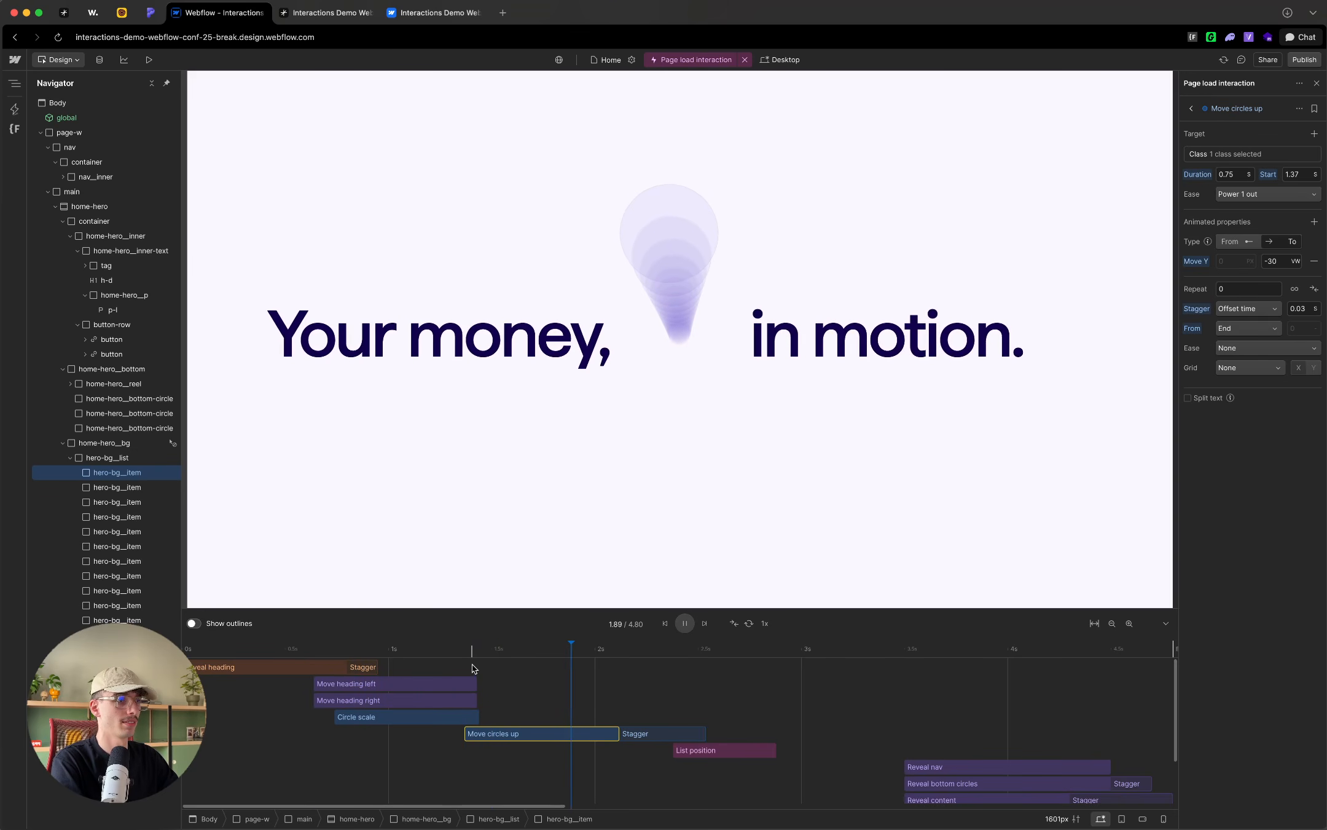
key(space)
mouse_move(484, 652)
mouse_down()
mouse_move(462, 652)
mouse_move(587, 656)
mouse_move(465, 657)
mouse_move(581, 661)
mouse_move(506, 657)
mouse_up()
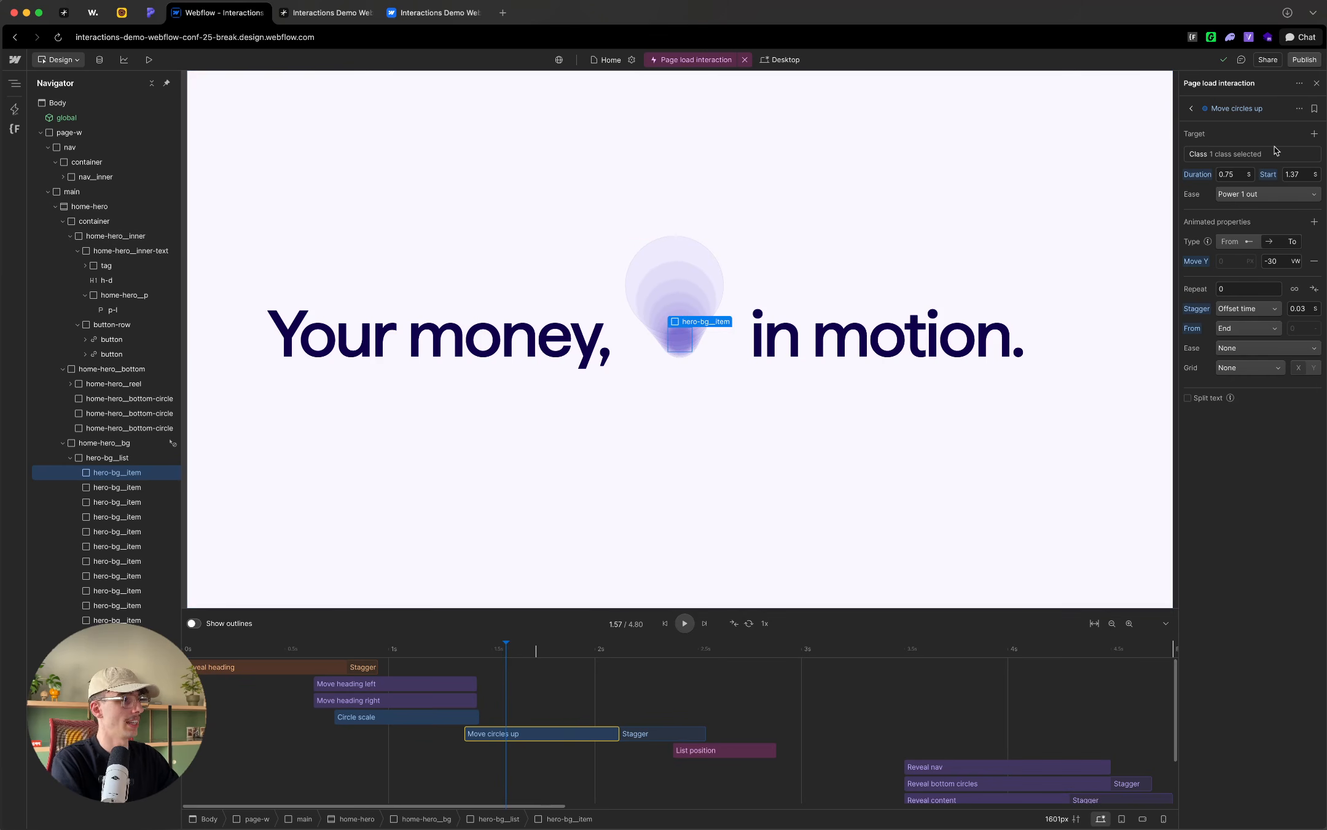
Step: Change the Move circles up ease to Power 4 in and scrub the timeline to check the motion
click(1259, 194)
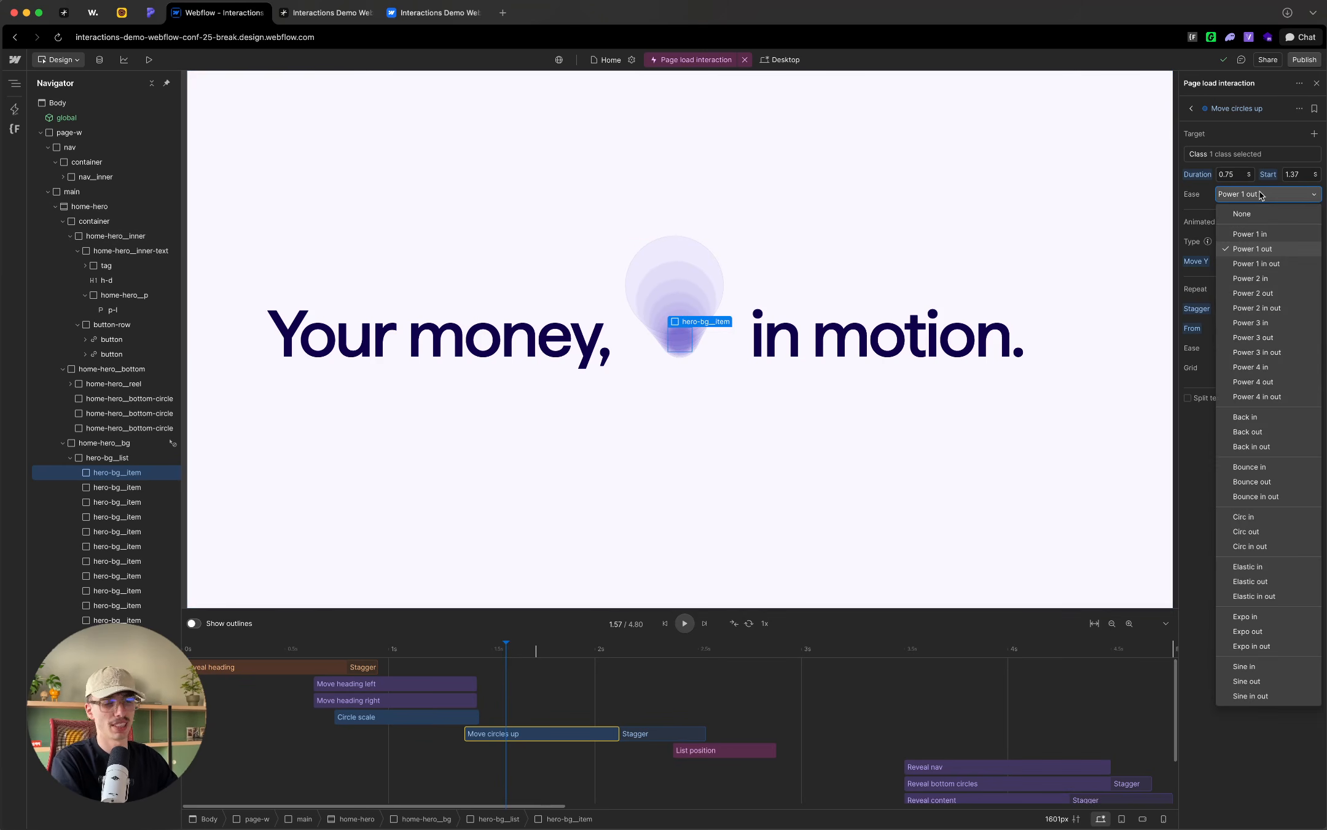
click(1272, 368)
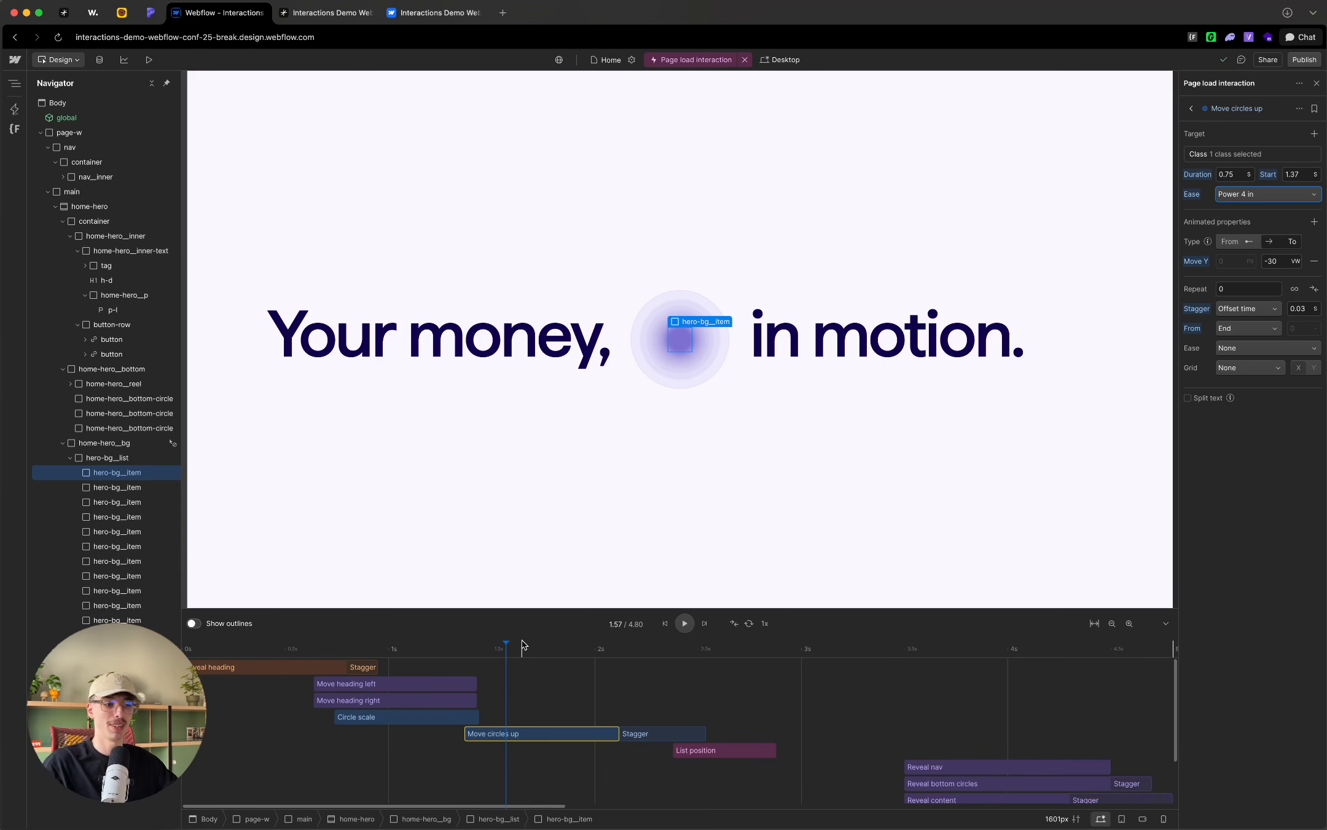
click(451, 651)
drag(527, 649, 615, 668)
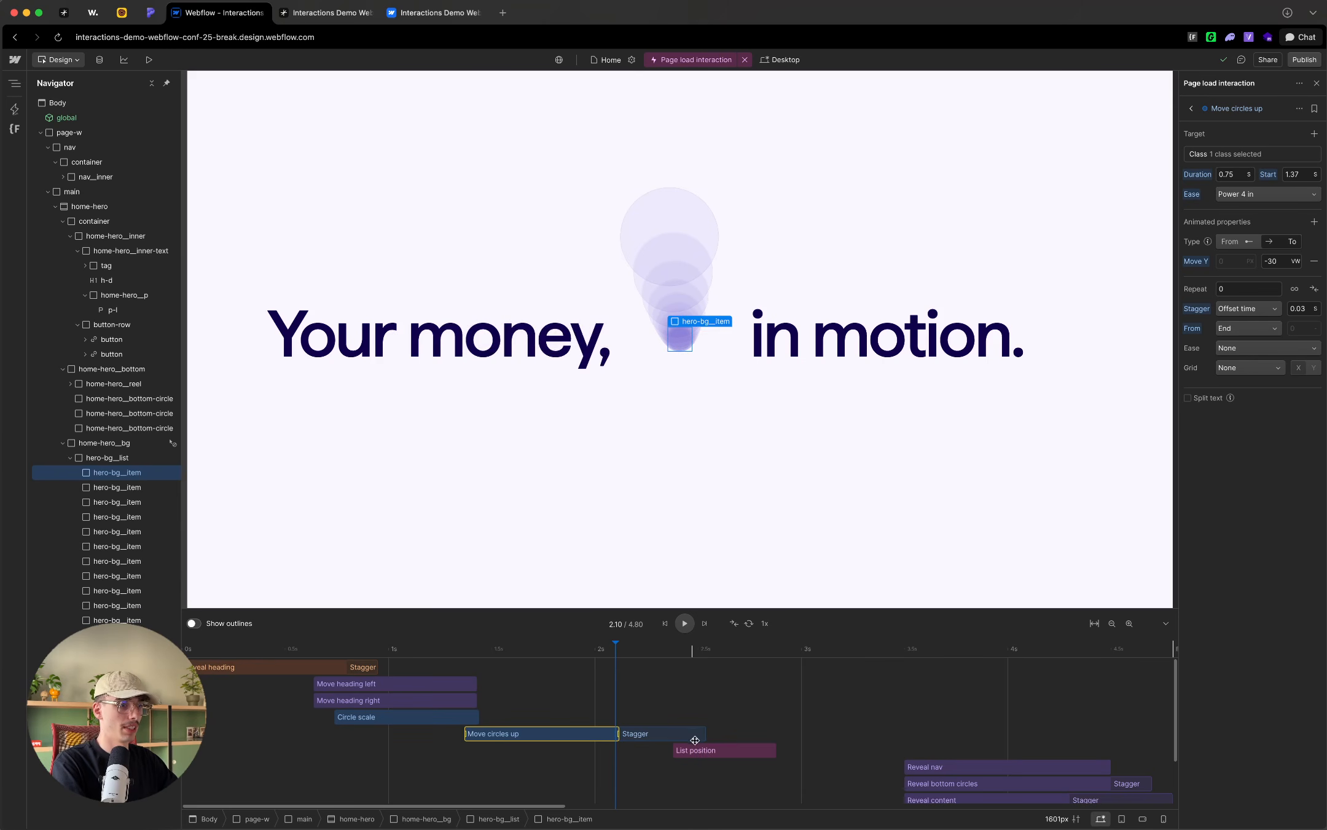
Step: Shift the List position action to start at about 3 s, and duplicate the Move circles up action
drag(700, 751, 819, 750)
click(522, 734)
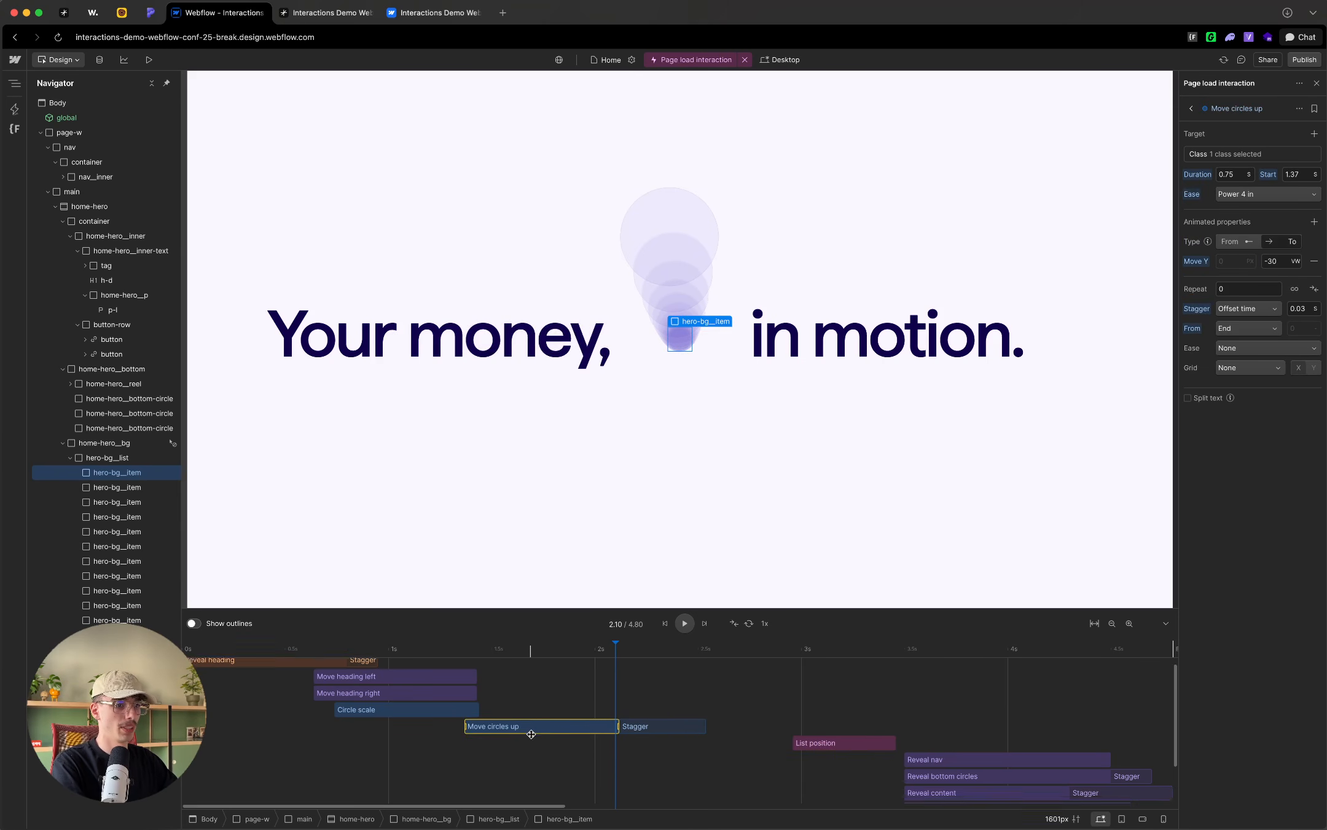
scroll(520, 706, down, 2)
right_click(520, 695)
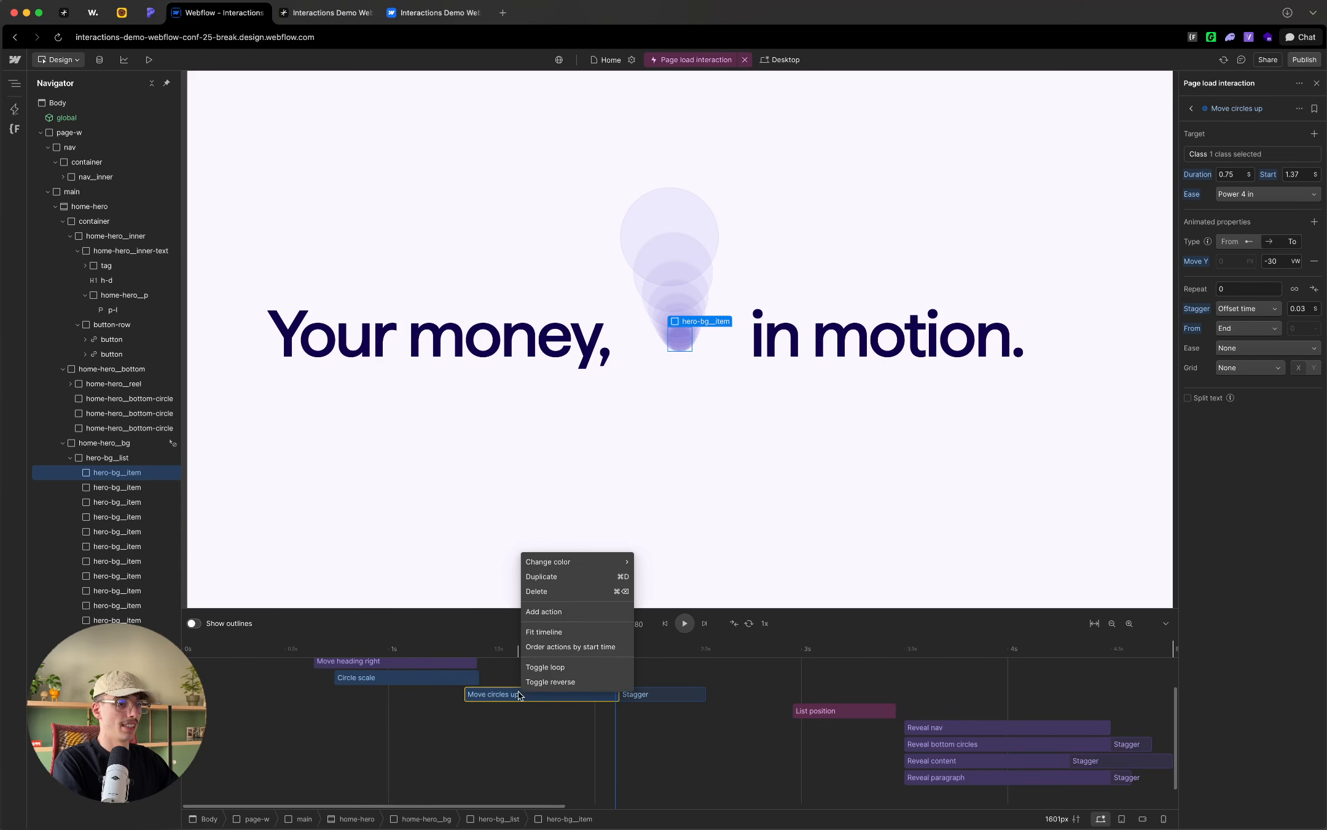
click(561, 576)
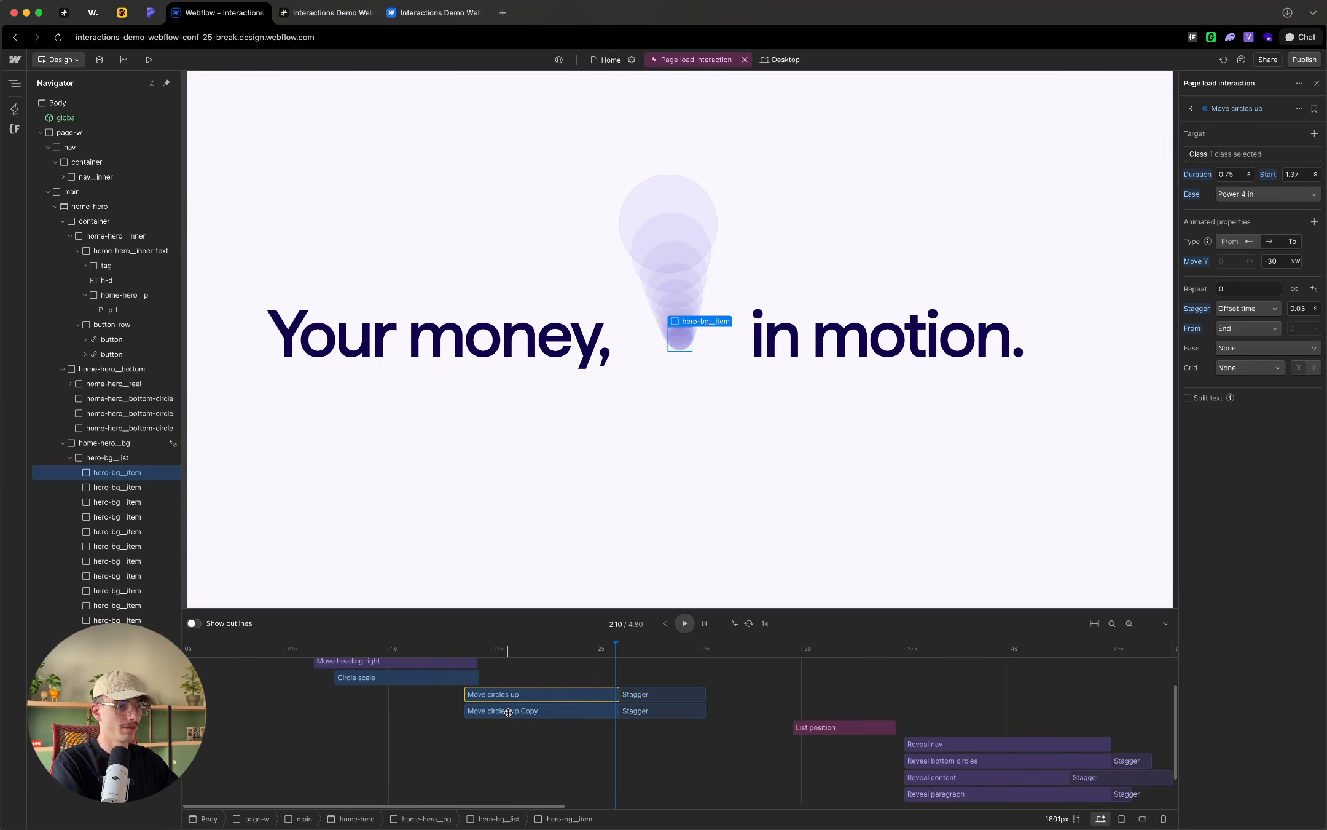
Step: Rename the duplicated action "Move circles down"
click(508, 711)
double_click(1246, 108)
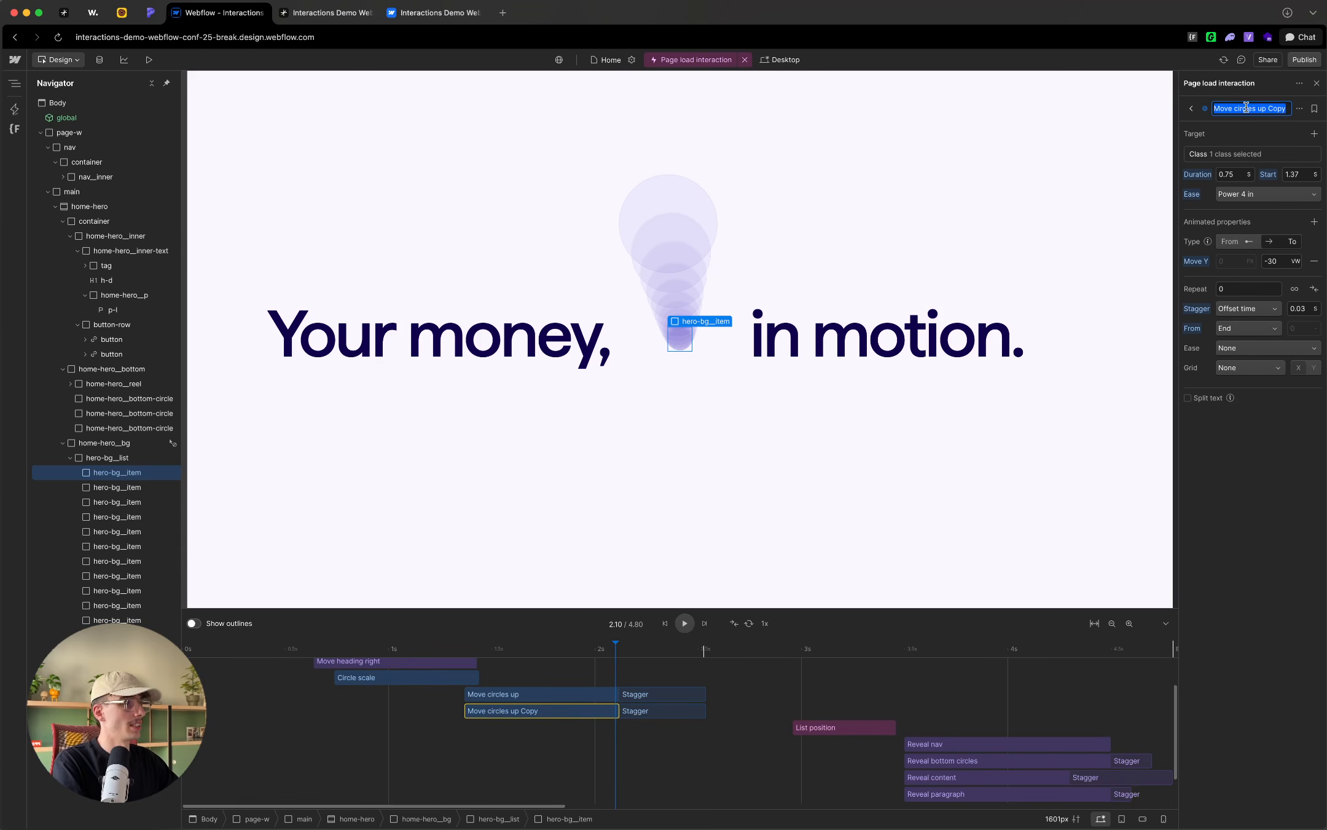
drag(1258, 109, 1275, 112)
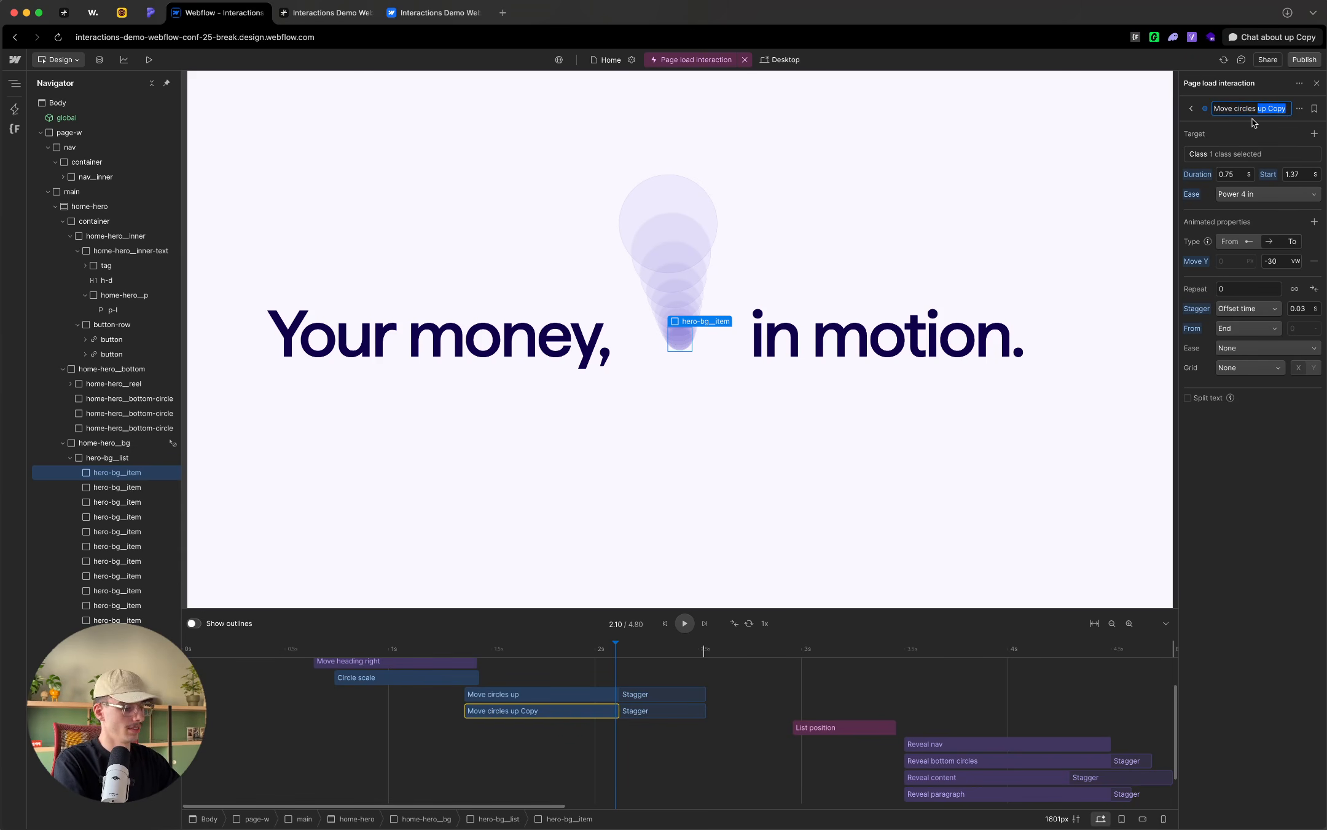
text(down)
key(Return)
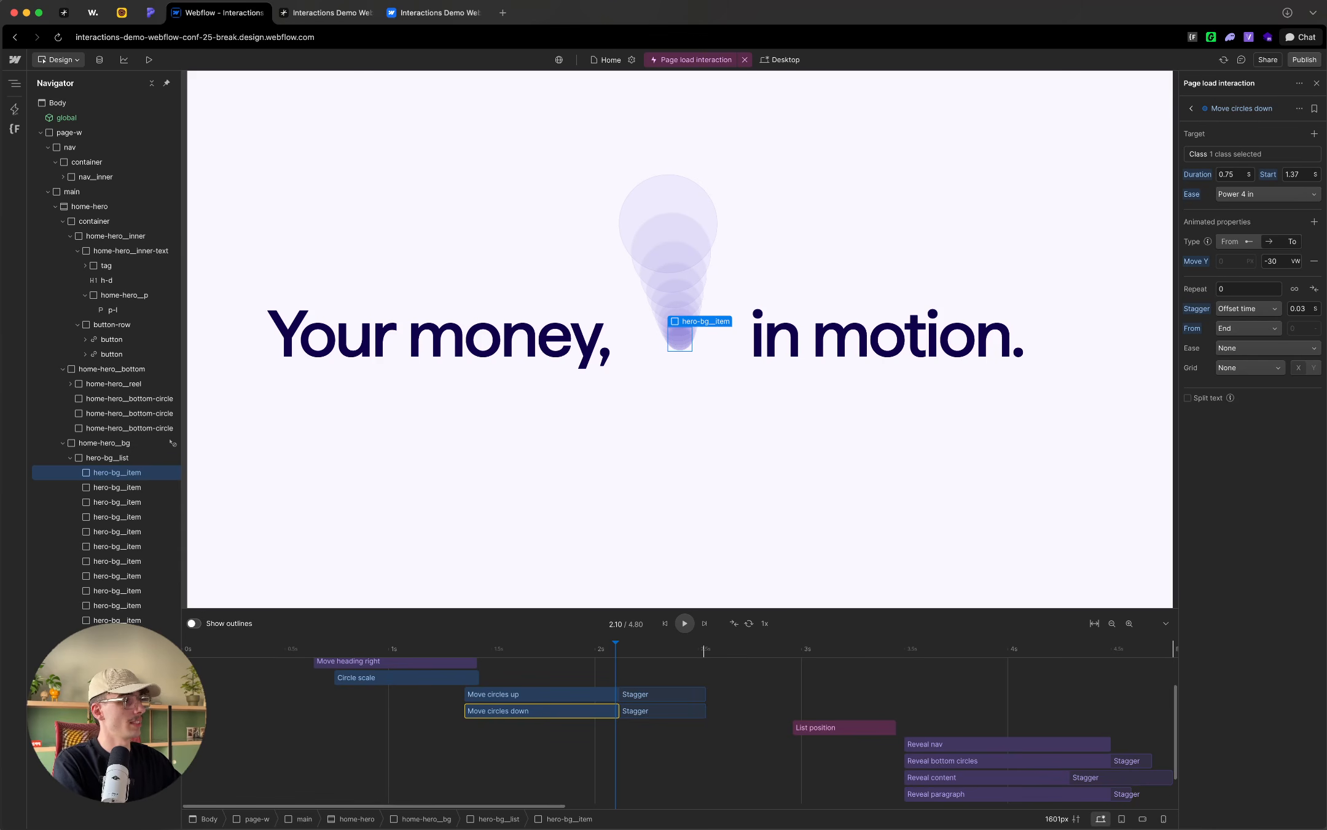
Step: Set the Move circles down action's Move Y to 0 vw and its stagger offset time to 0.06 s
double_click(1282, 261)
text(0)
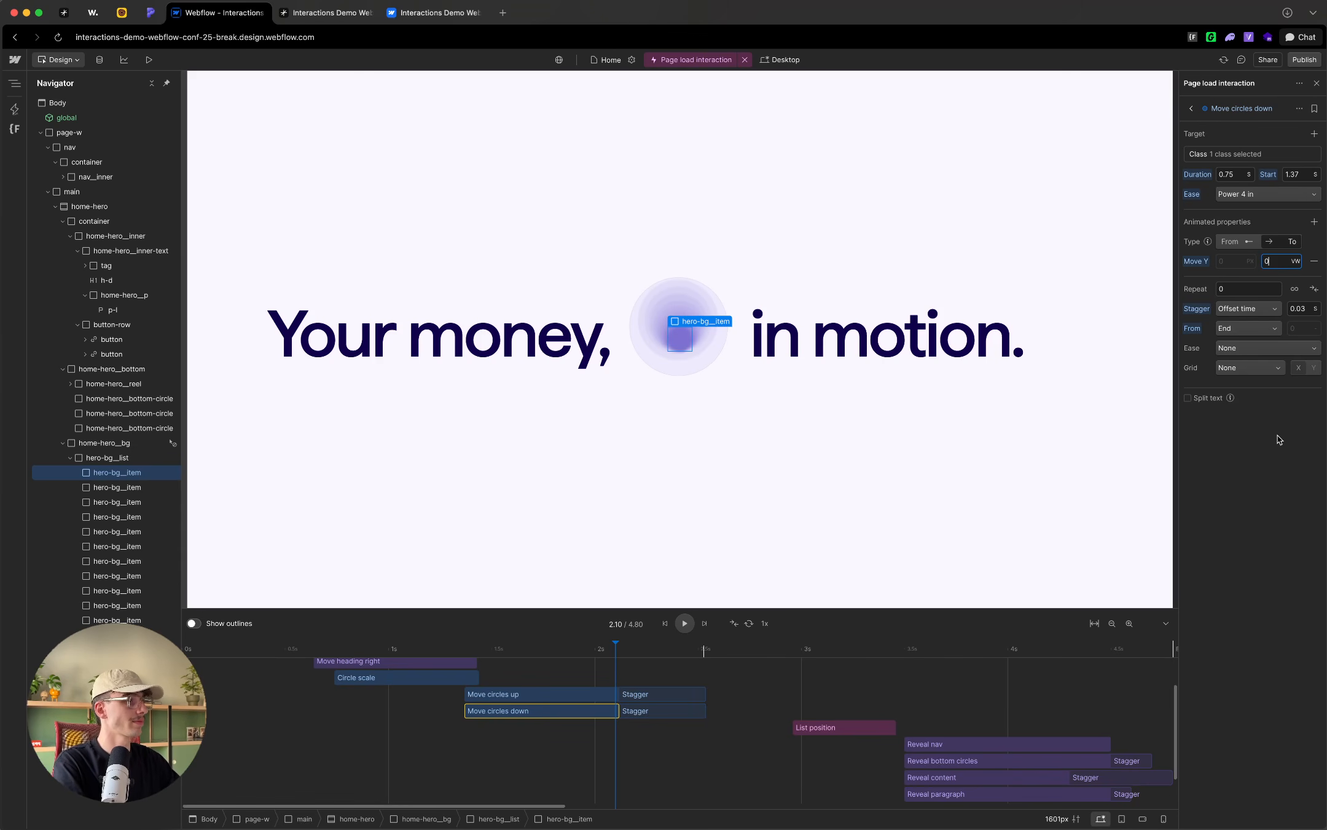
double_click(1308, 308)
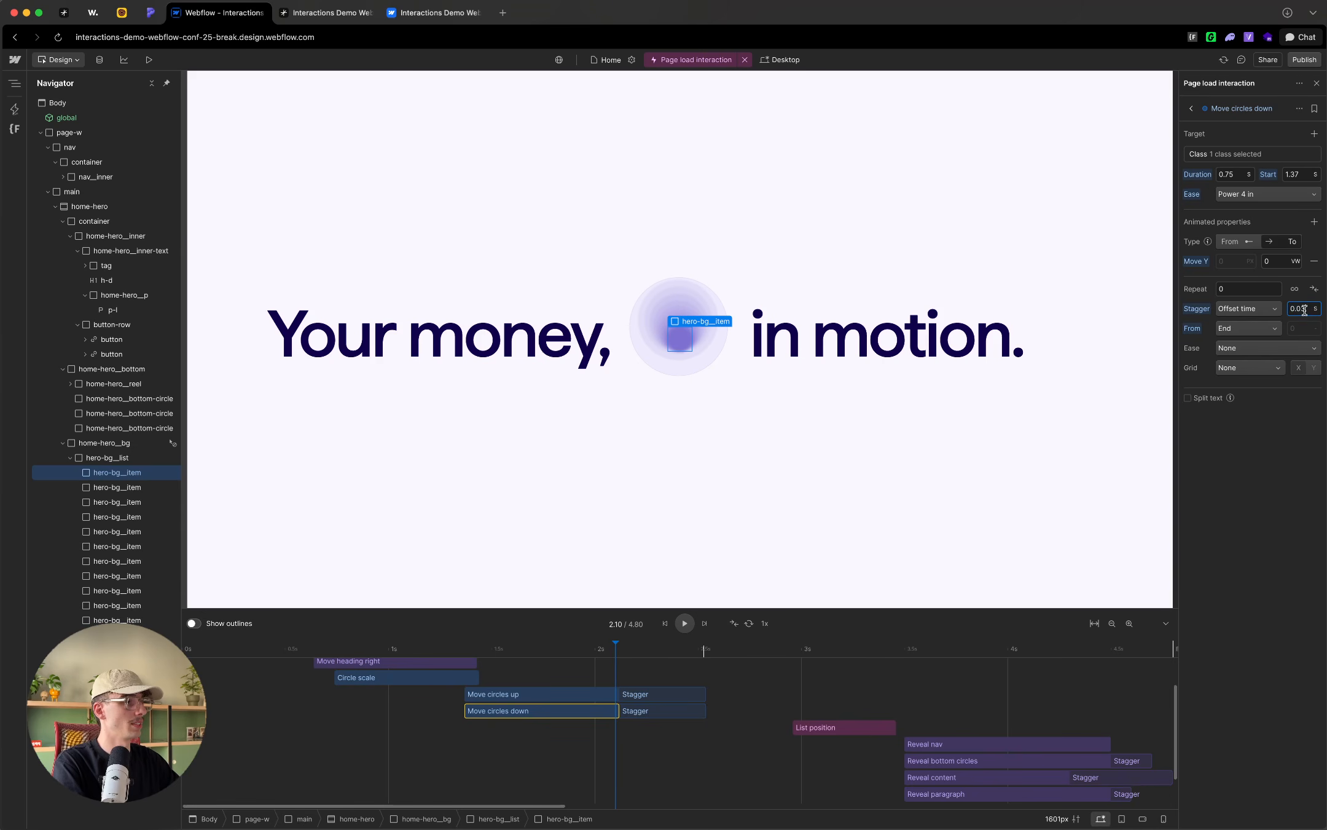
key(Return)
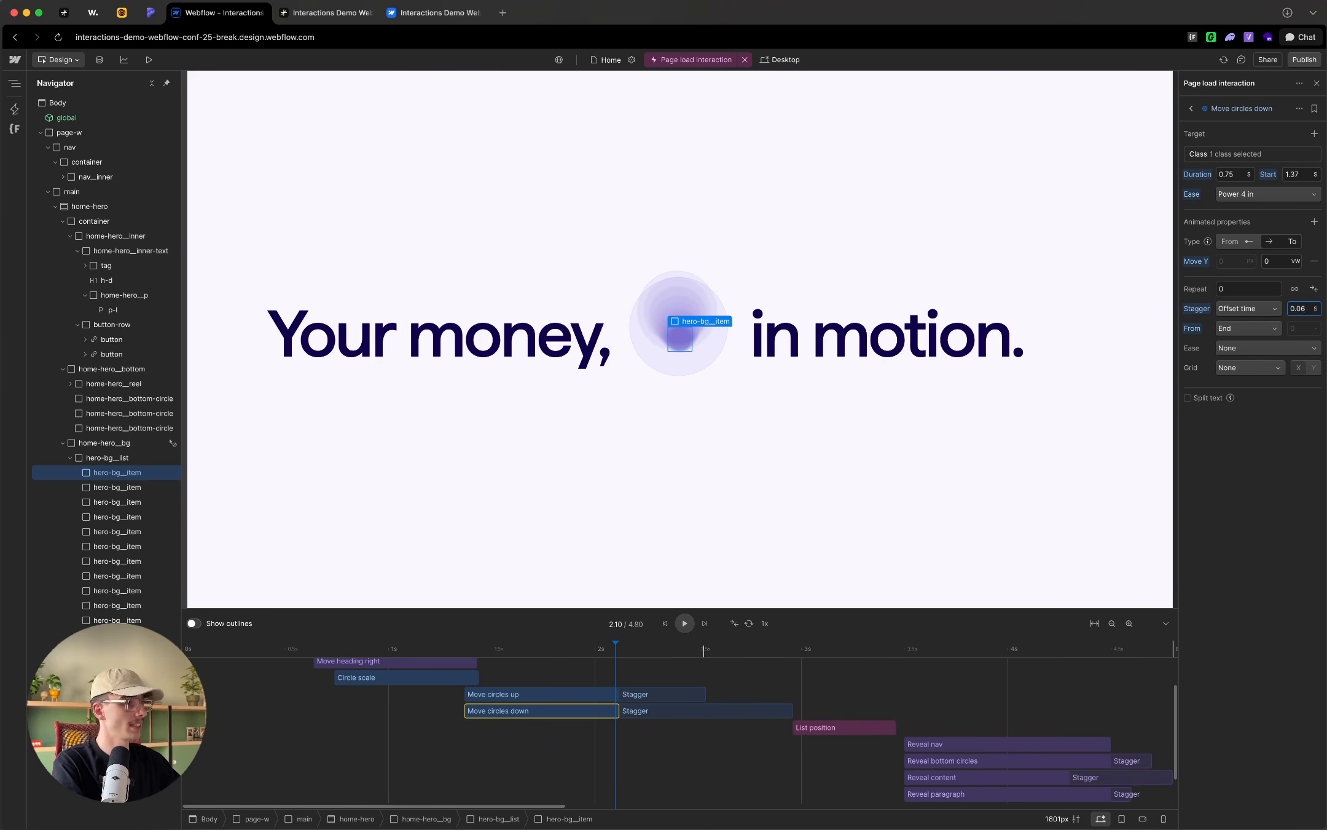
click(536, 804)
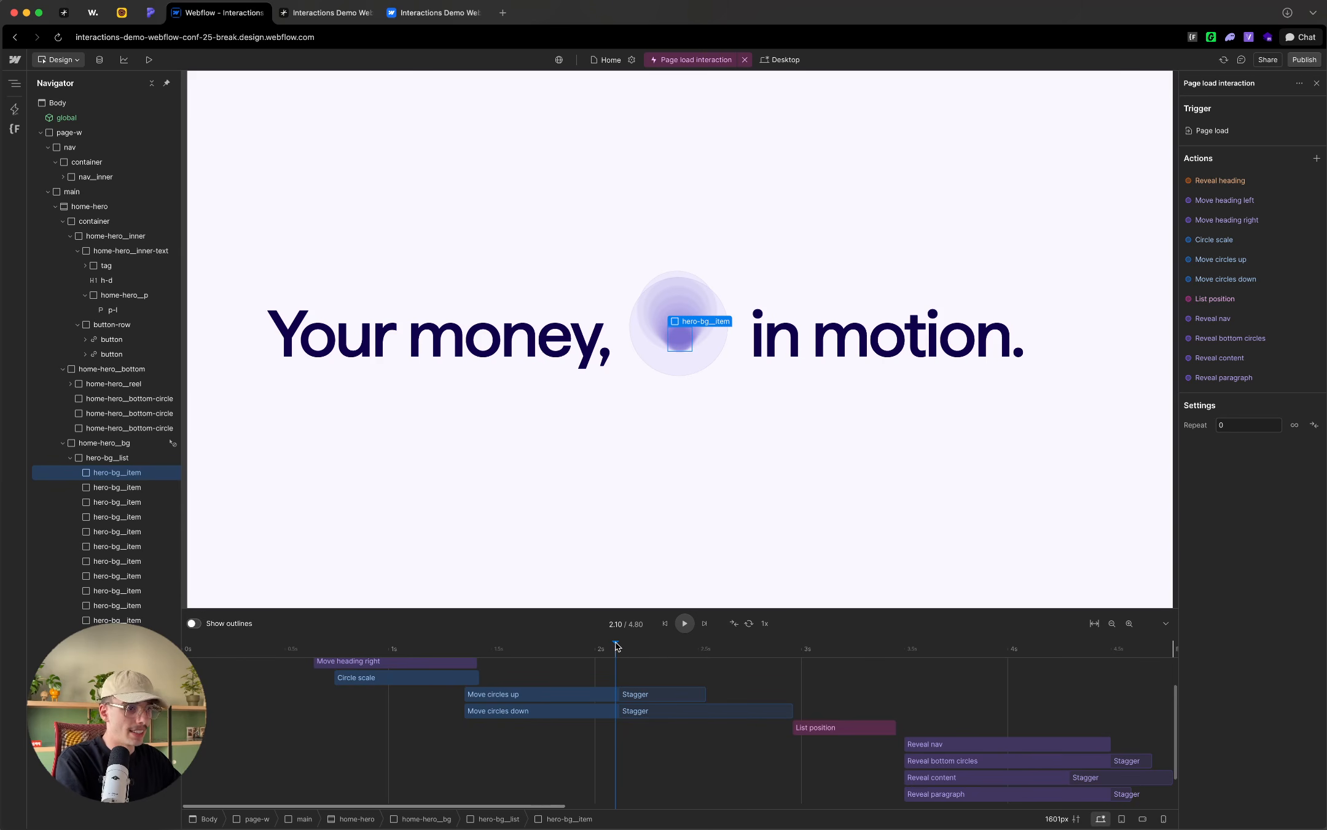
drag(618, 645, 622, 647)
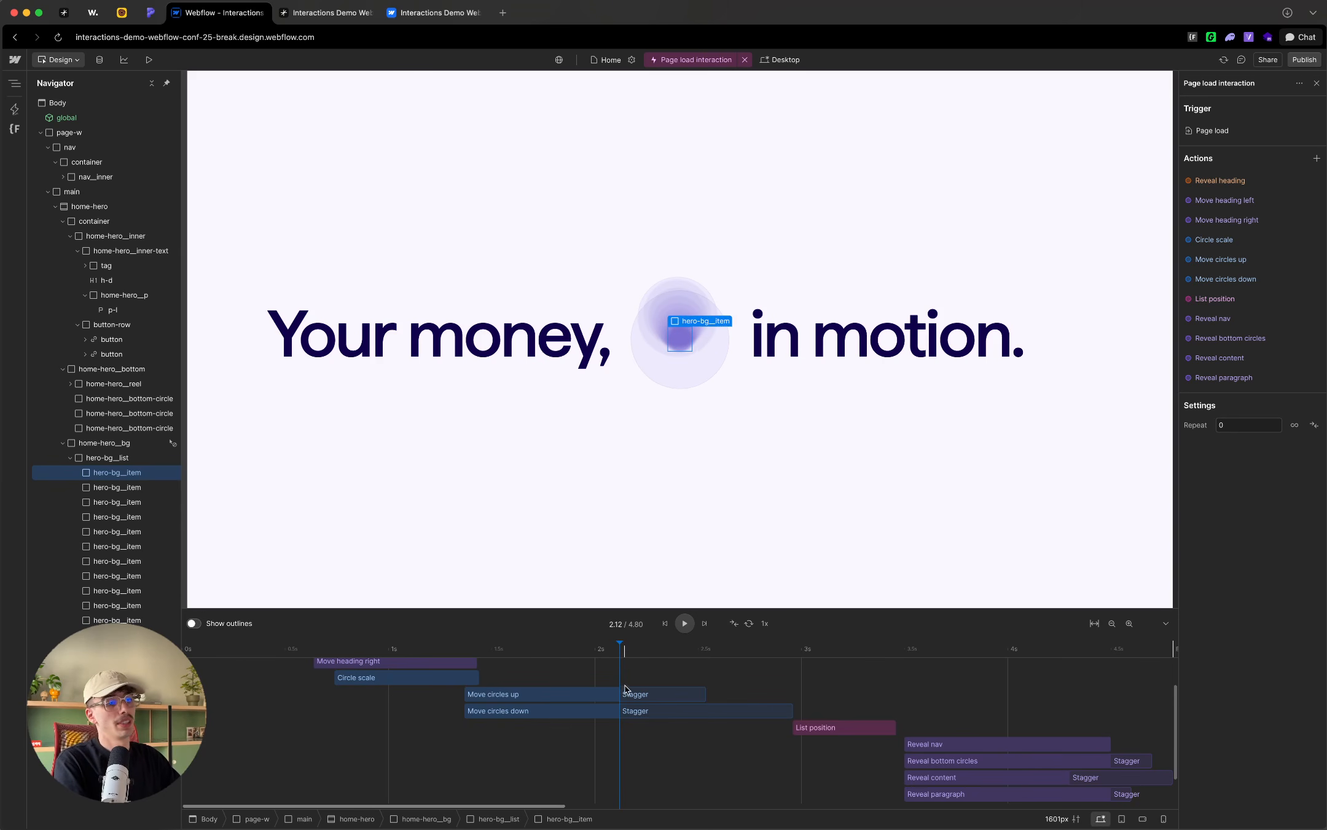
Step: Shift the Move circles down action to start at 2.12 s, where the Move circles up stagger begins, and scrub across it
click(492, 699)
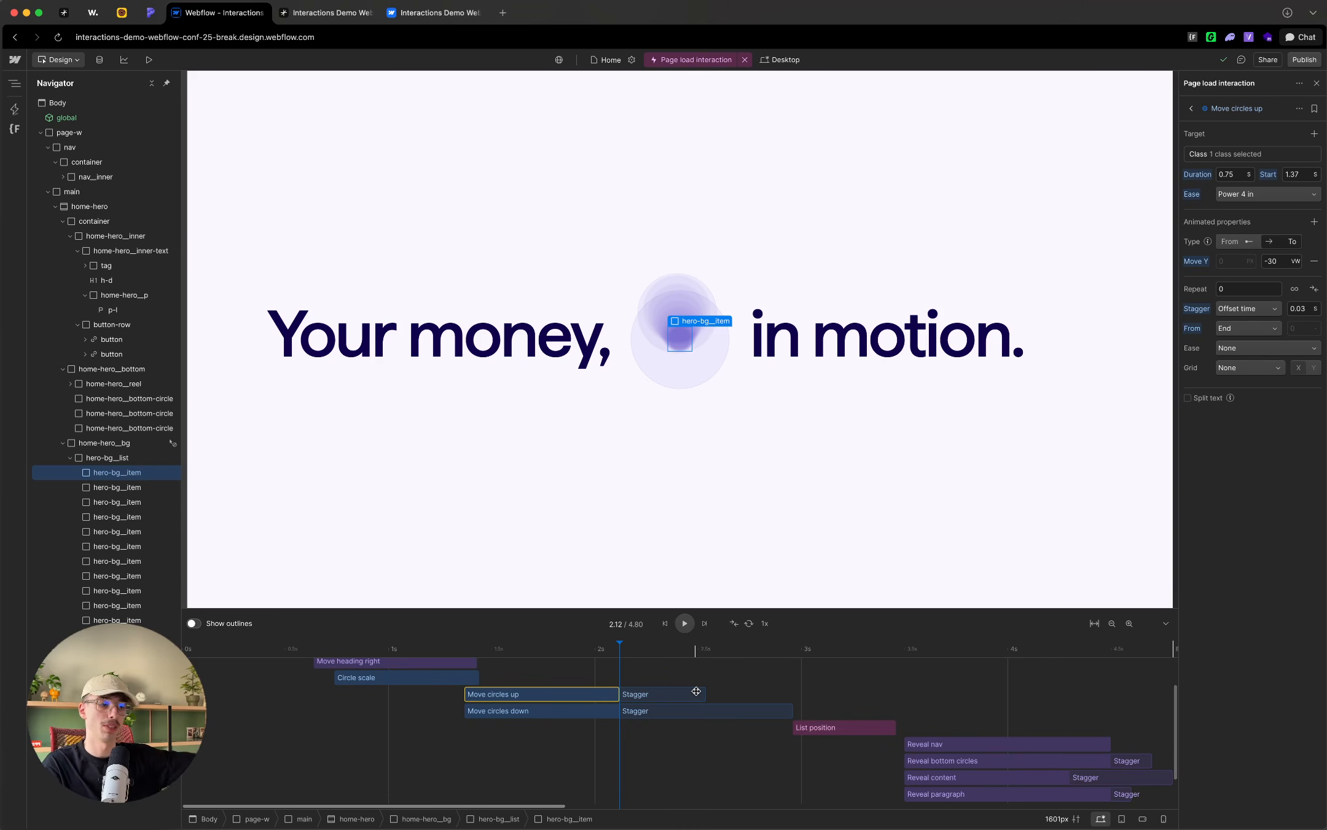
click(493, 709)
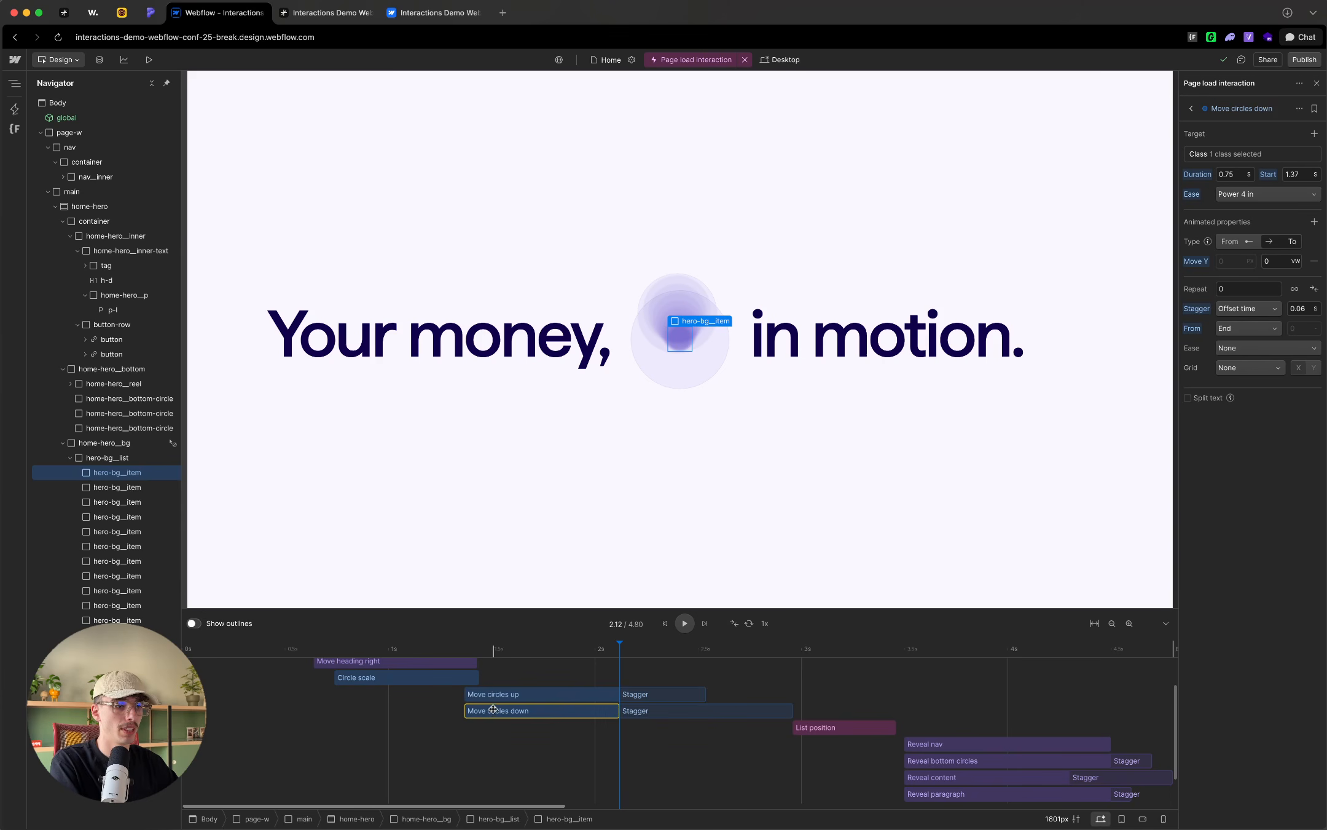
drag(478, 712, 633, 711)
click(633, 693)
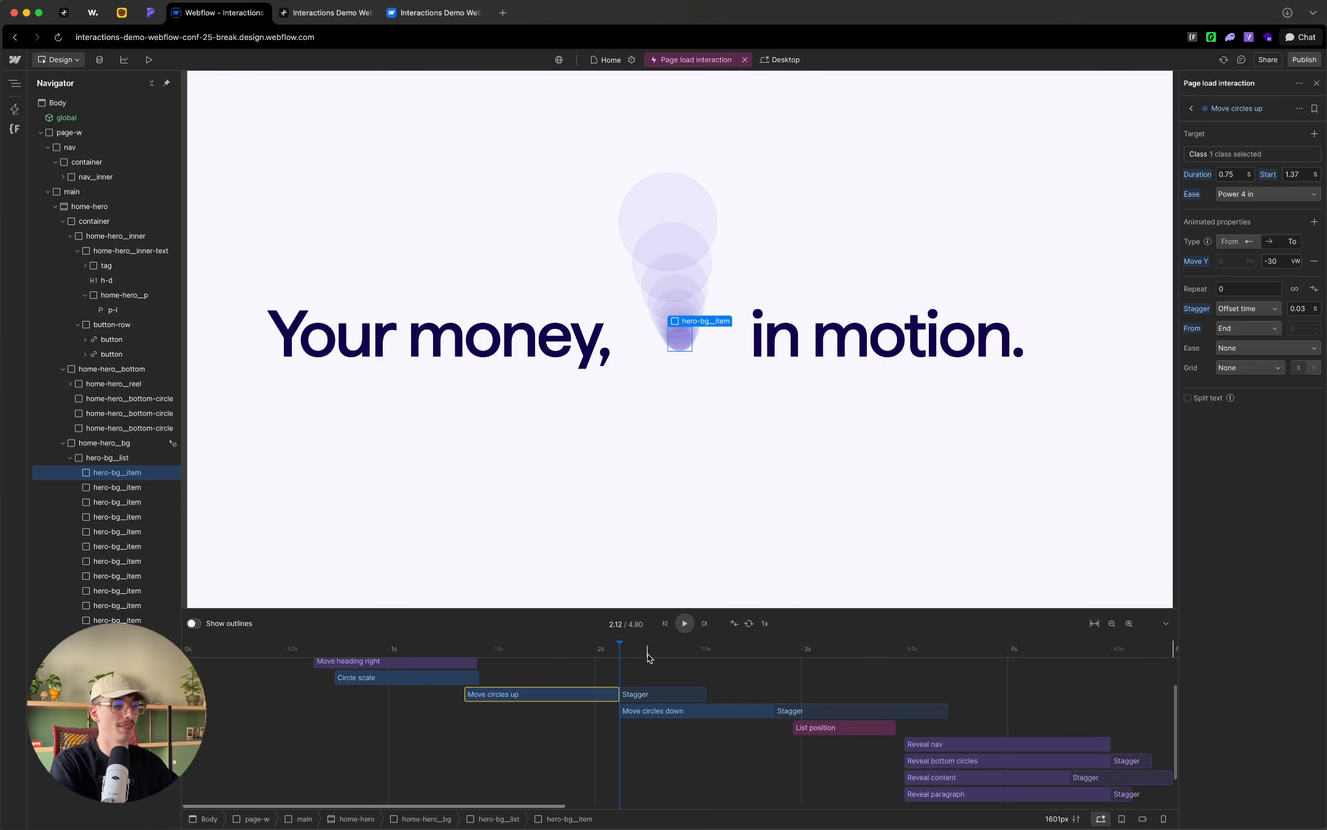
mouse_move(619, 650)
mouse_down()
mouse_move(580, 650)
mouse_move(839, 651)
mouse_move(560, 659)
mouse_move(627, 655)
mouse_up()
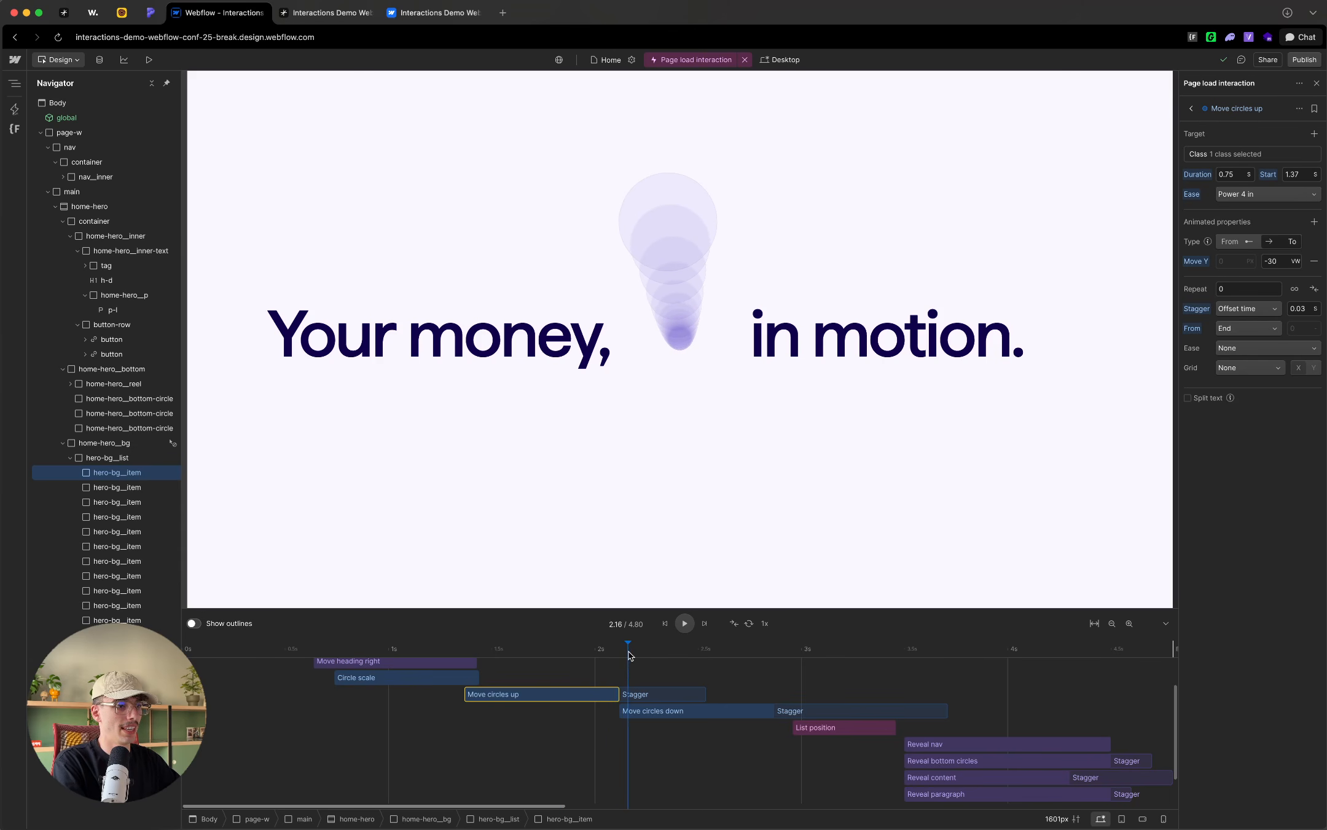
Step: Change the Move circles down ease to Power 4 out and scrub the timeline back over the circle motion
click(657, 712)
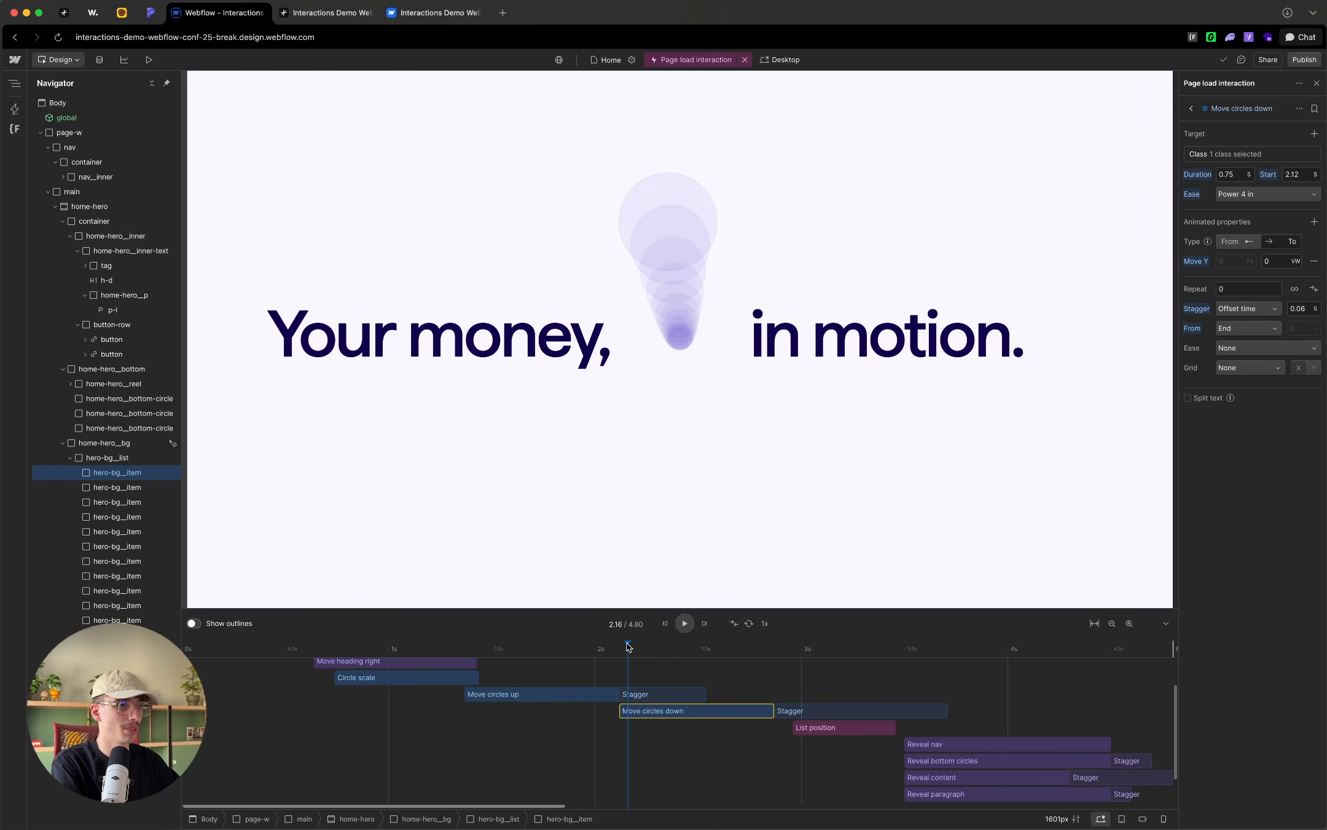
drag(628, 650, 671, 648)
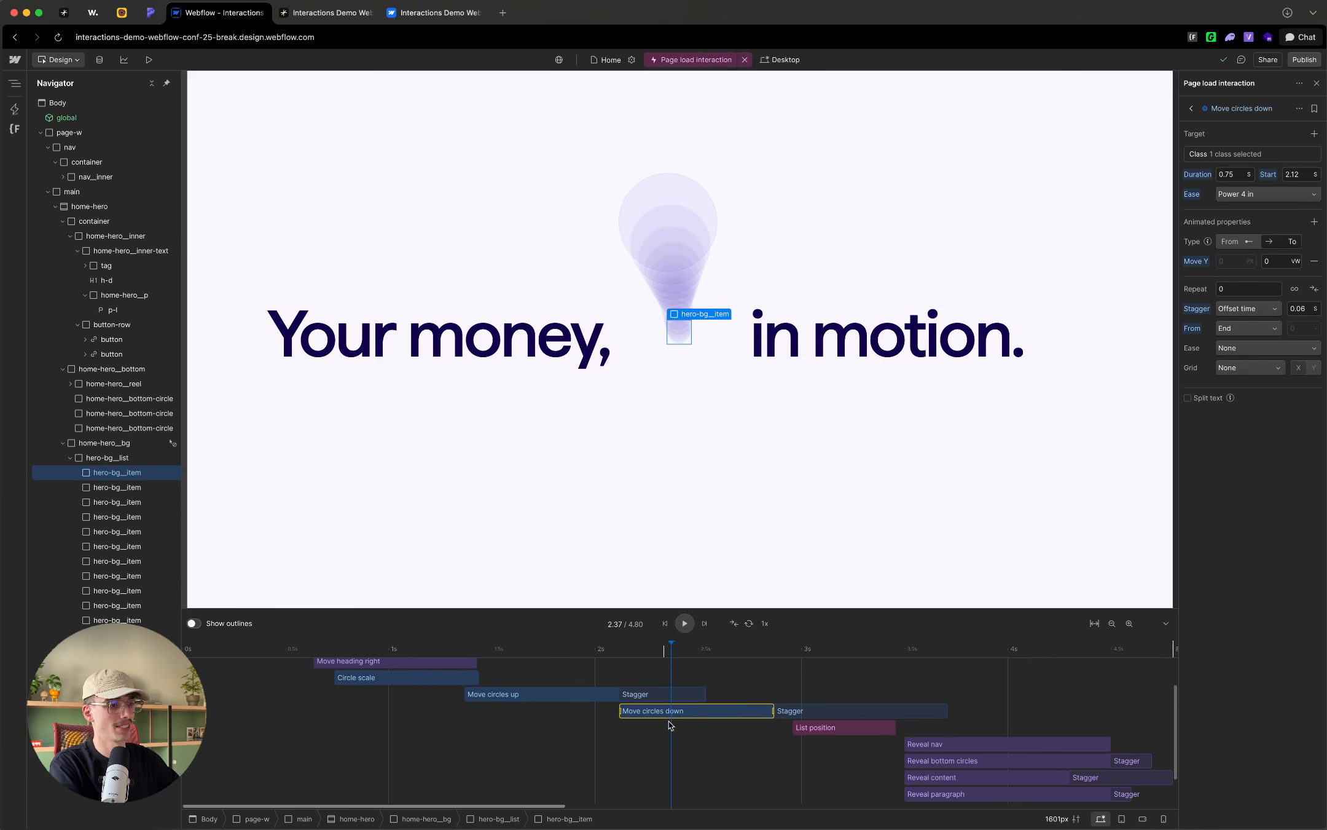
click(1243, 194)
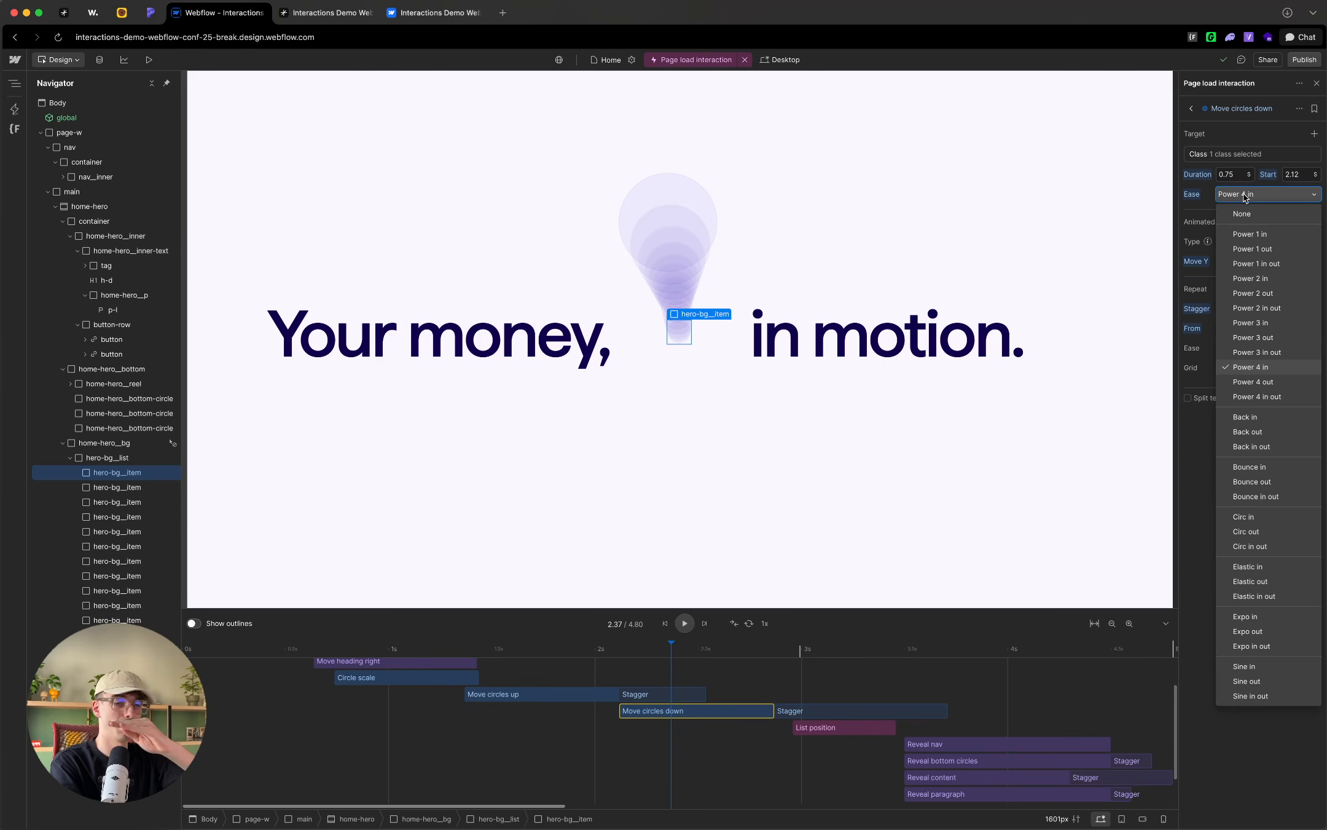
click(1271, 383)
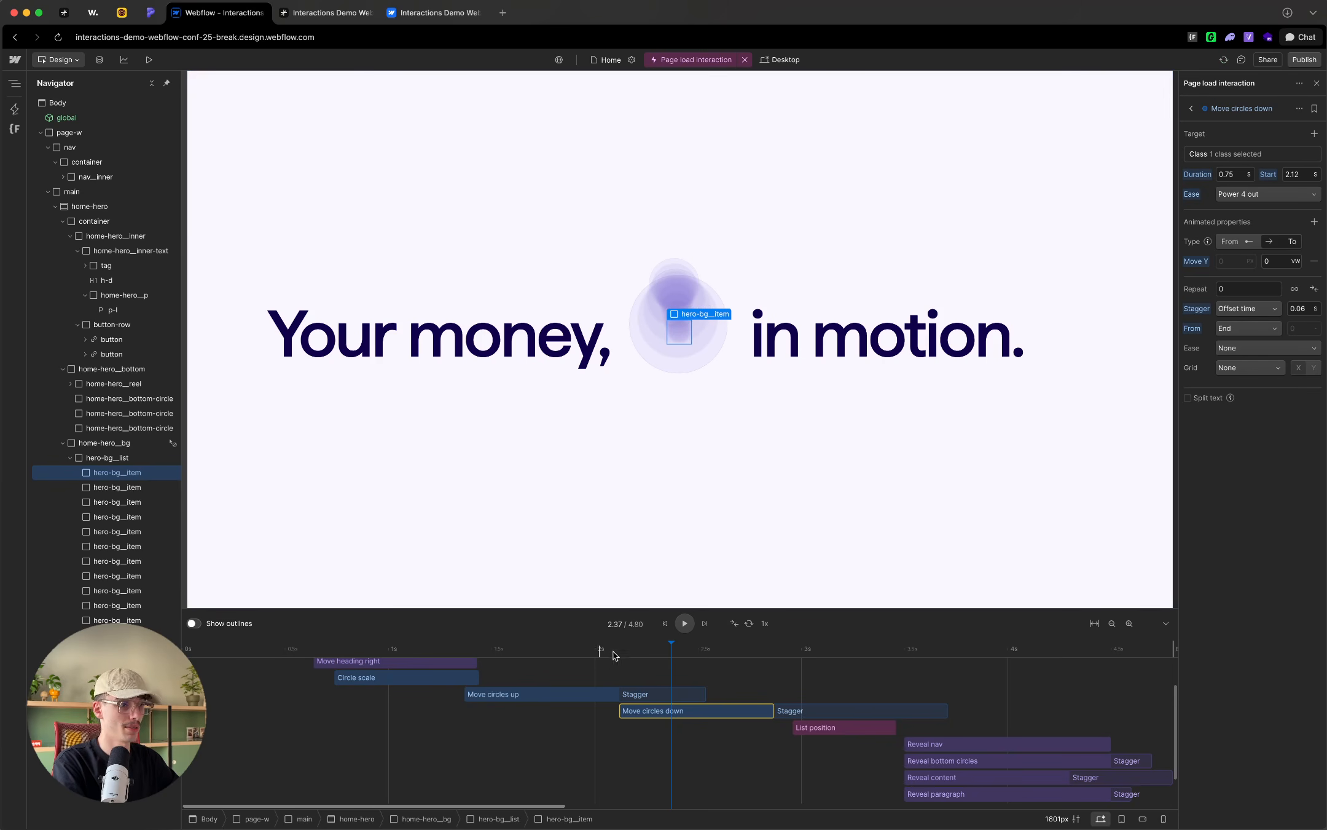
drag(614, 655, 546, 651)
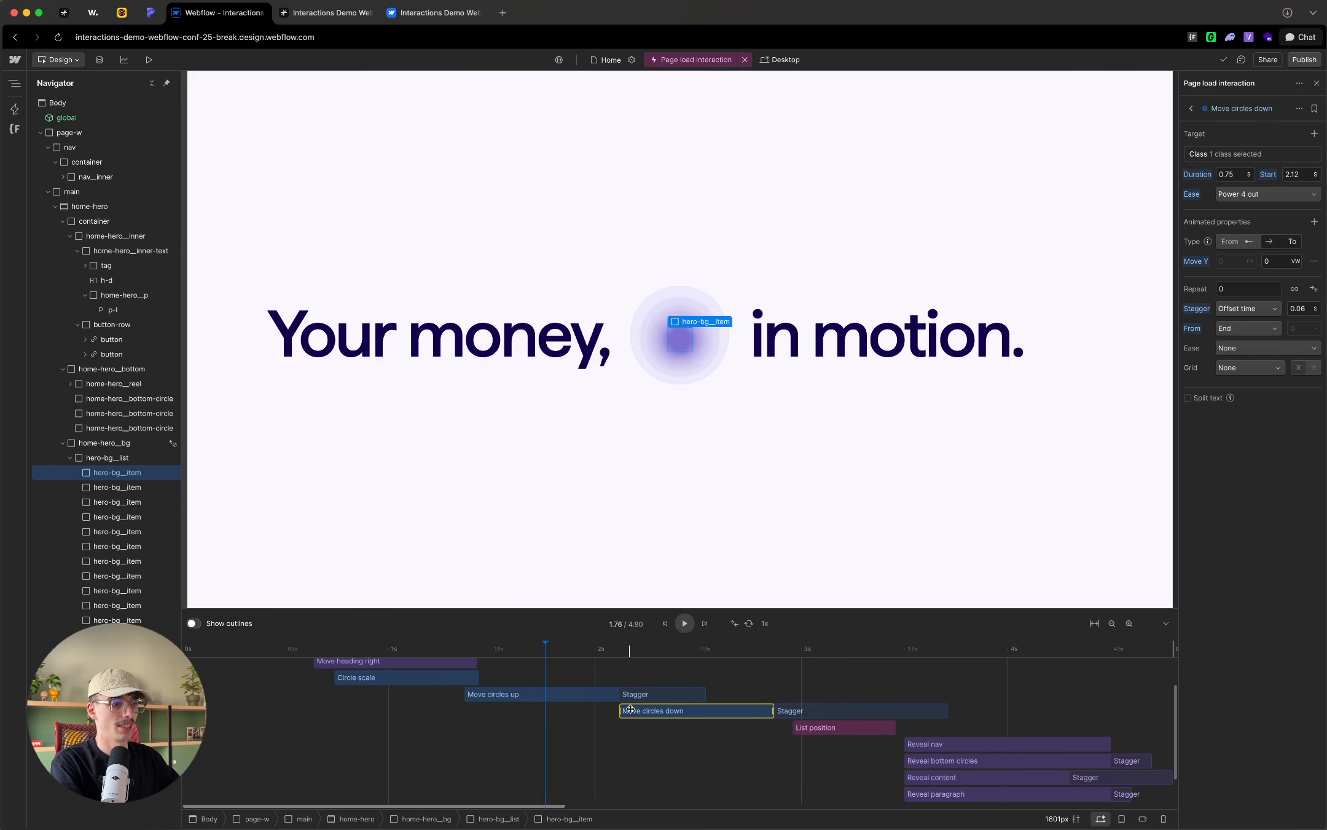
Step: Try starting Move circles down at 2.54 s, play the result, and return the action to 2.12 s
drag(630, 710, 717, 709)
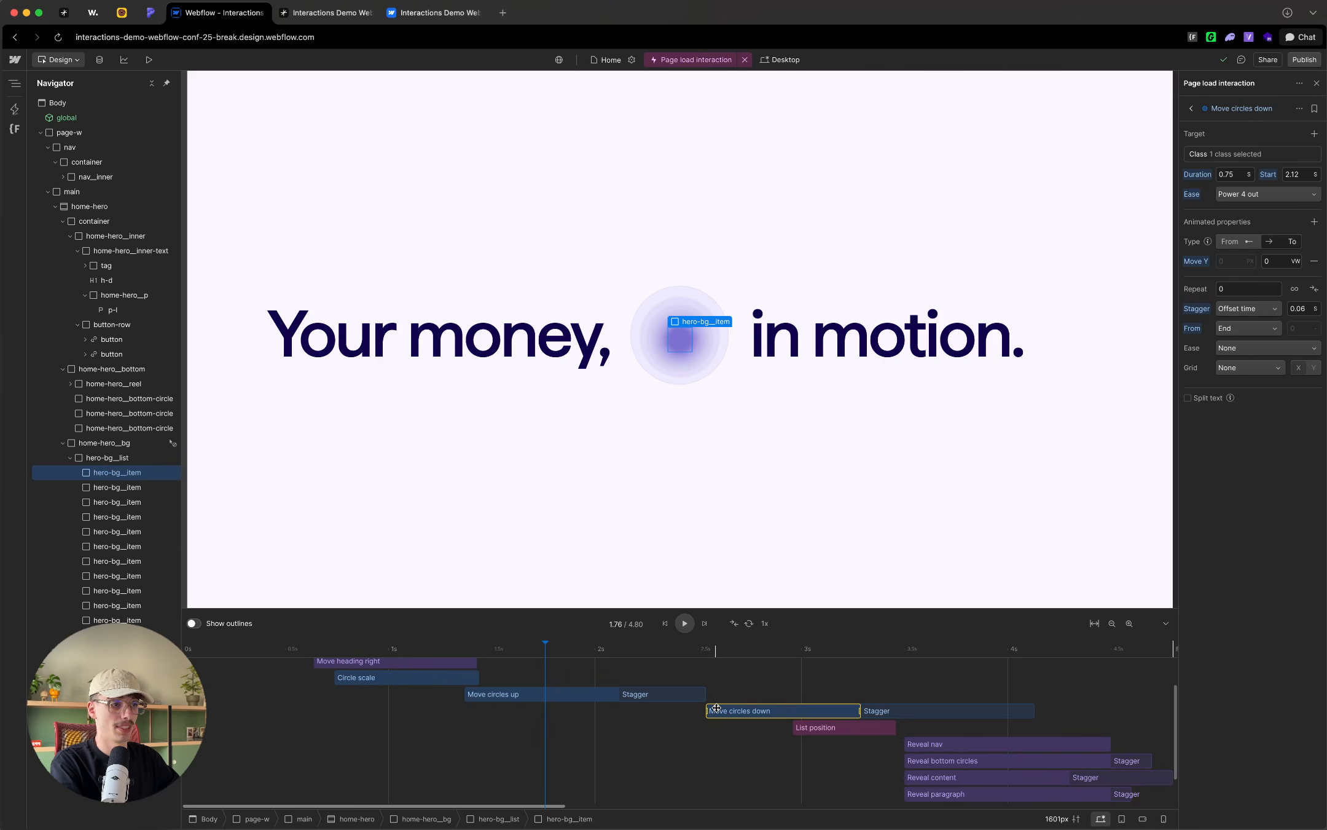
key(space)
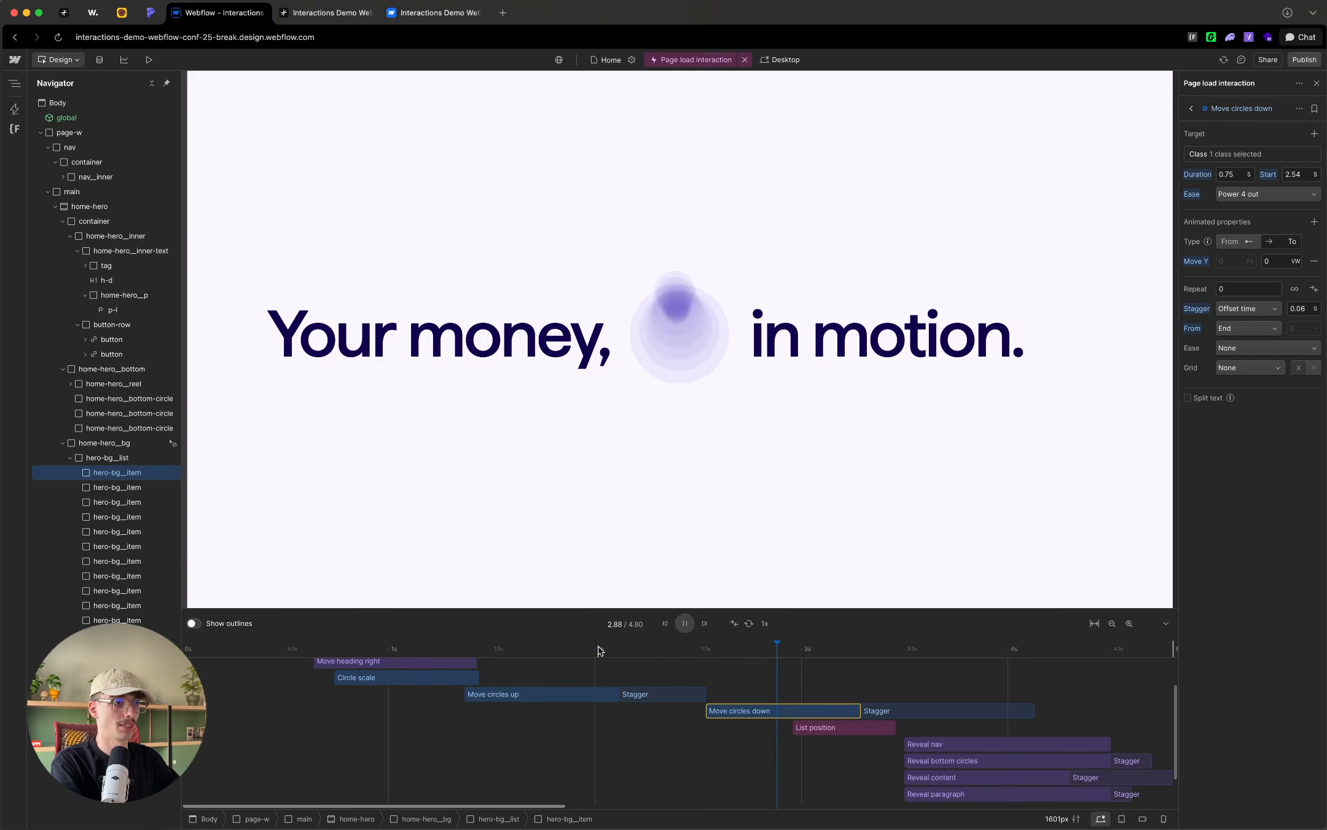
click(614, 649)
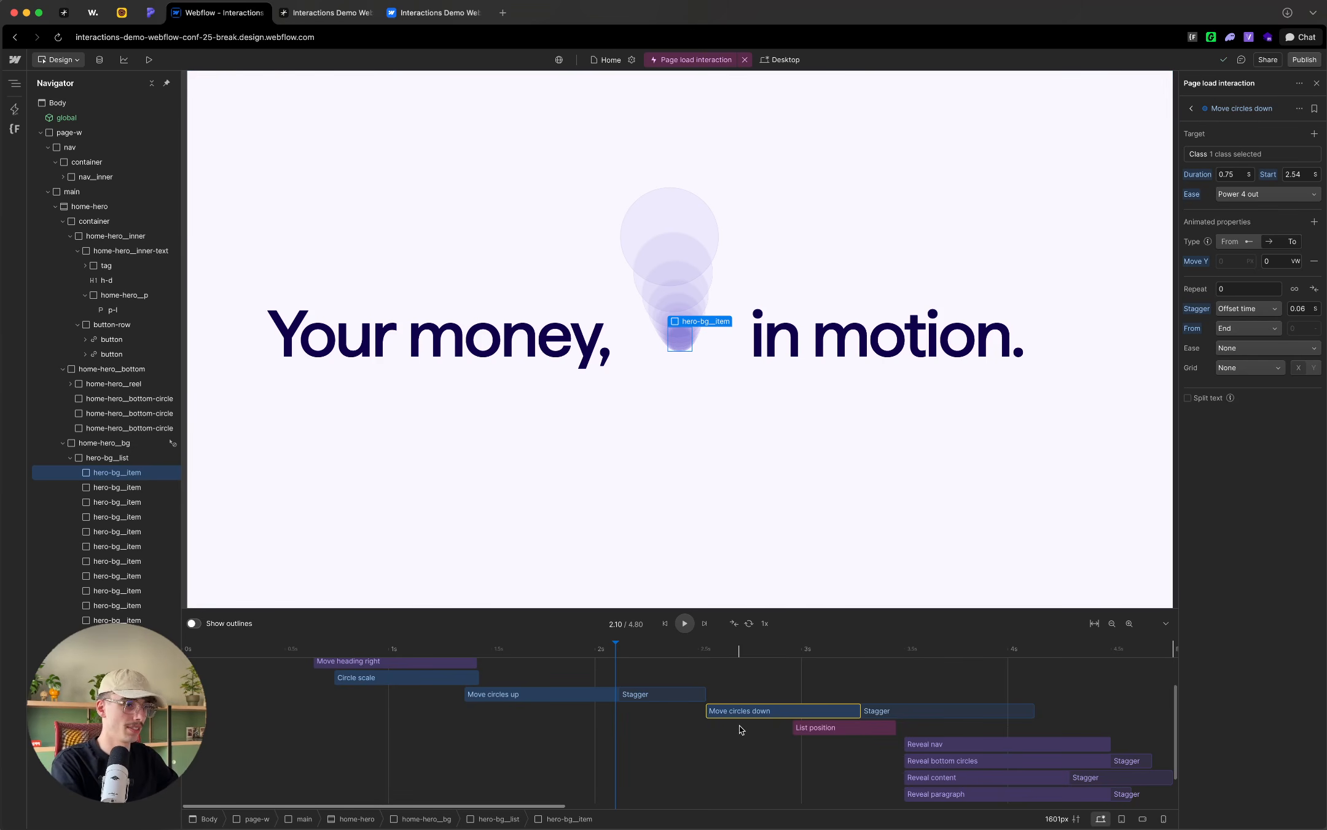
drag(721, 710, 642, 714)
Step: Play the timeline from about 1.74 s and scrub through it to review the circles moving up and down
drag(608, 649, 542, 651)
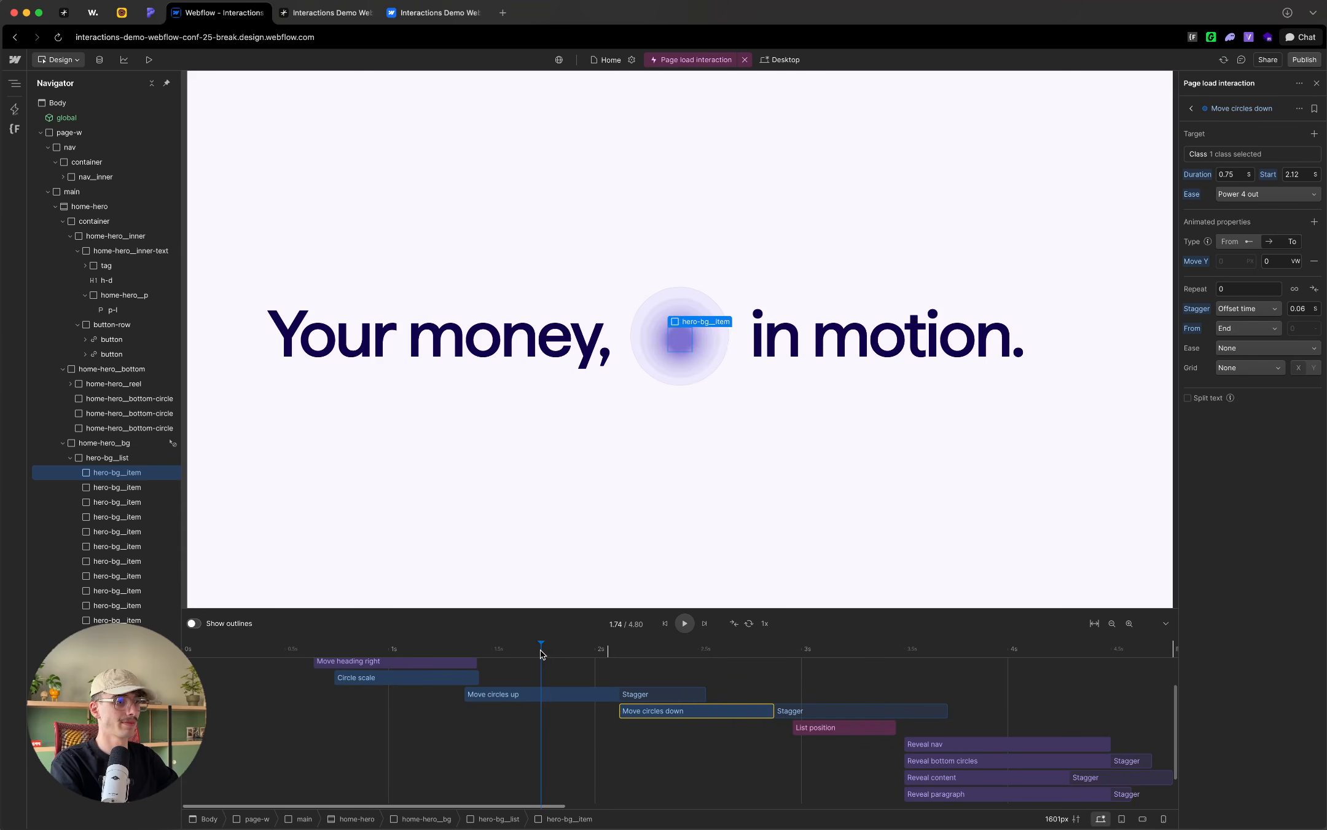
key(space)
key(space)
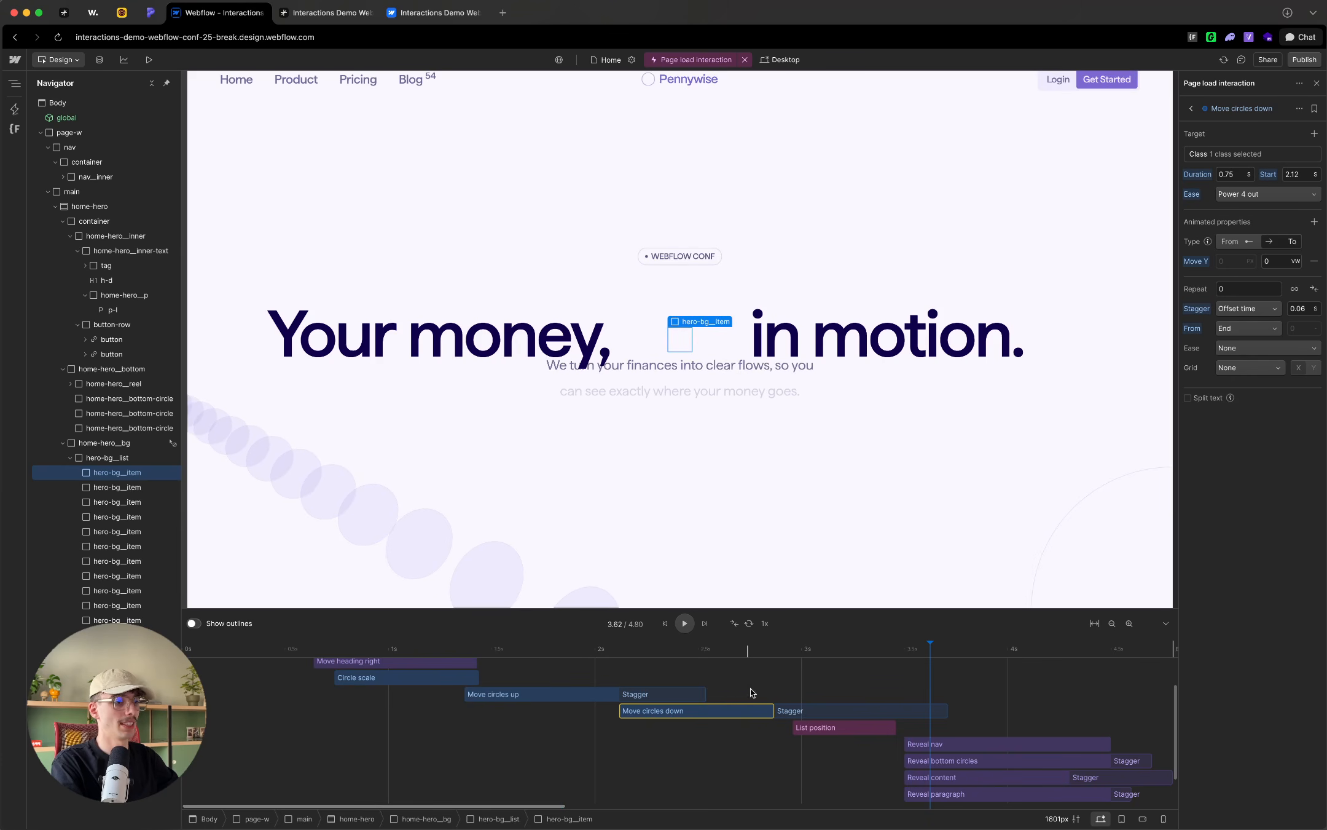
drag(627, 650, 722, 650)
Step: Stretch the List position action to start at 2.12 s and last 1.6 s, set its ease to Power 4 in out, and preview it
drag(818, 728, 949, 729)
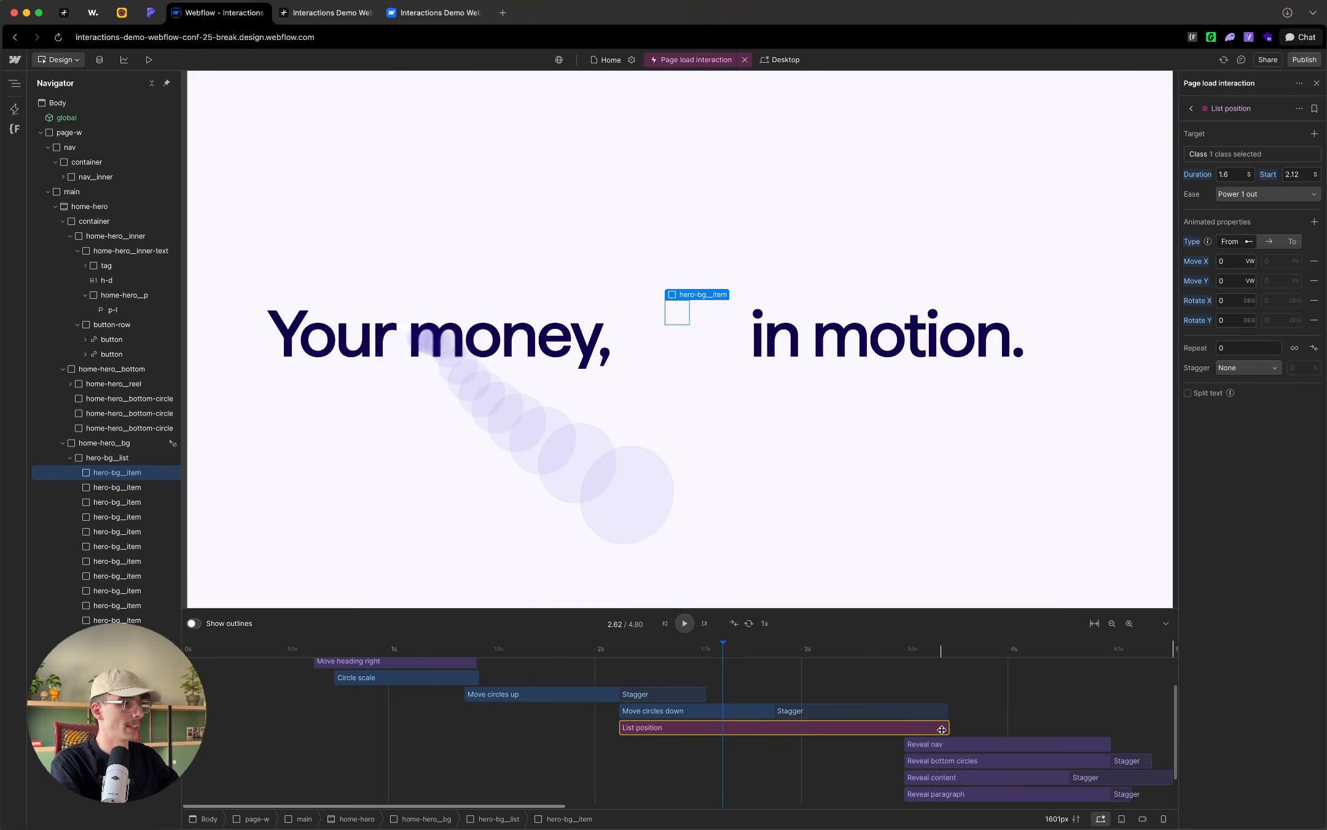
click(1266, 194)
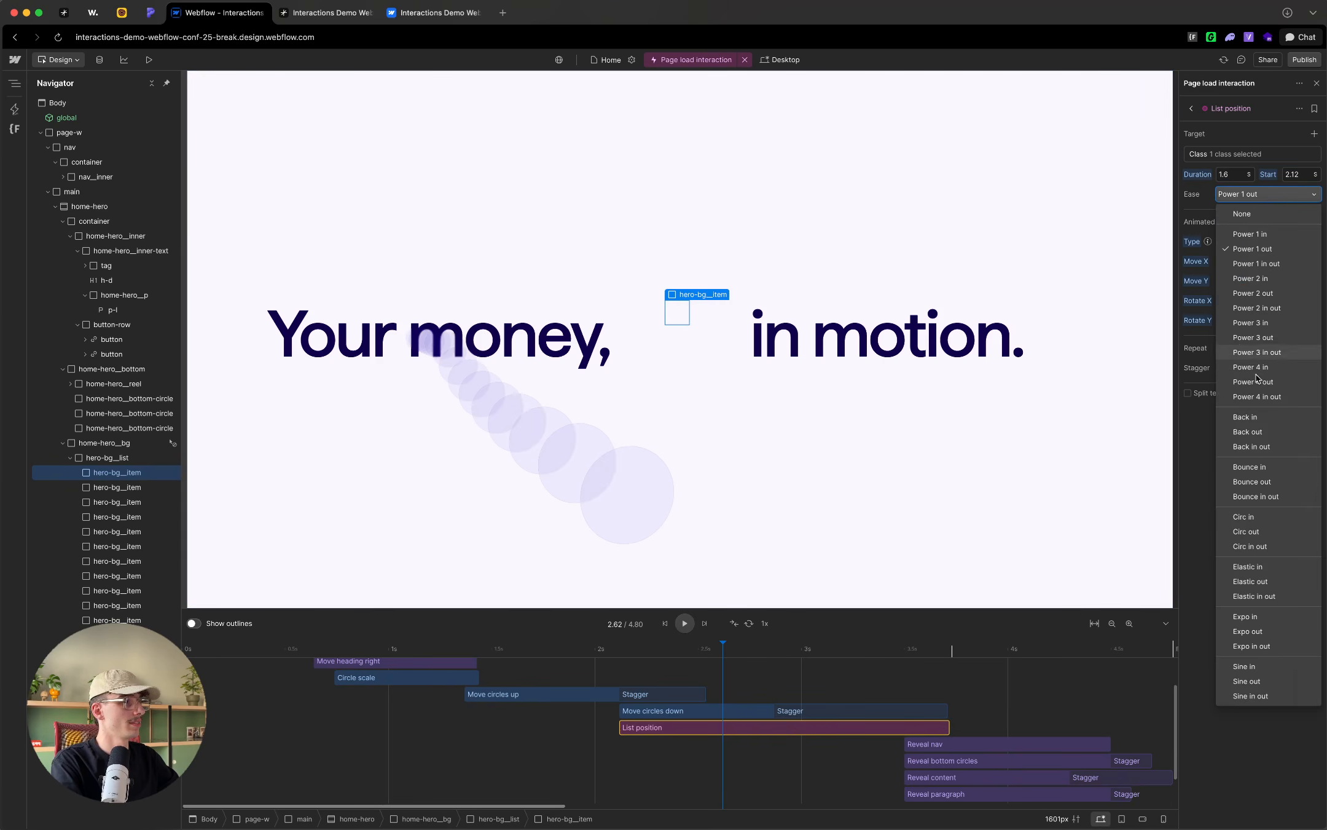
click(1261, 396)
key(space)
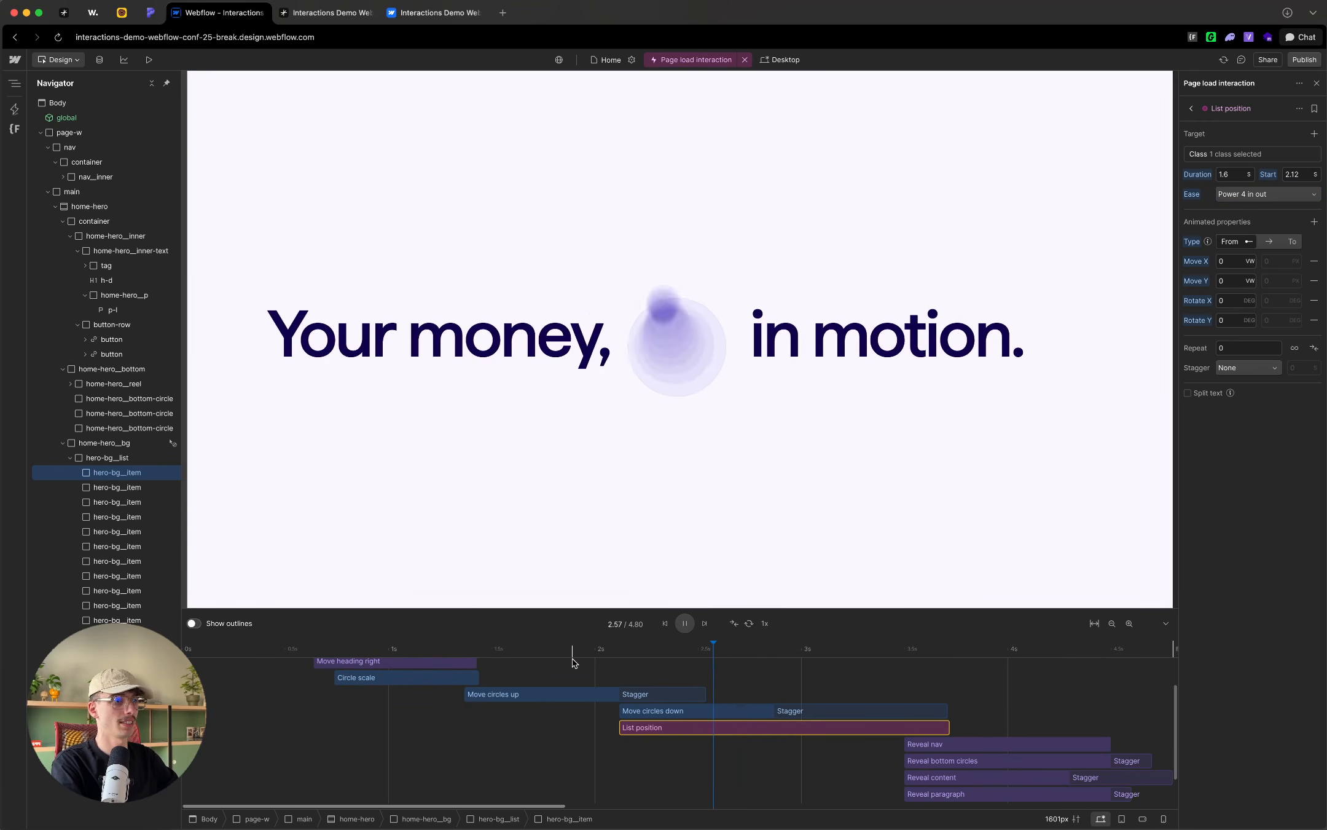
key(space)
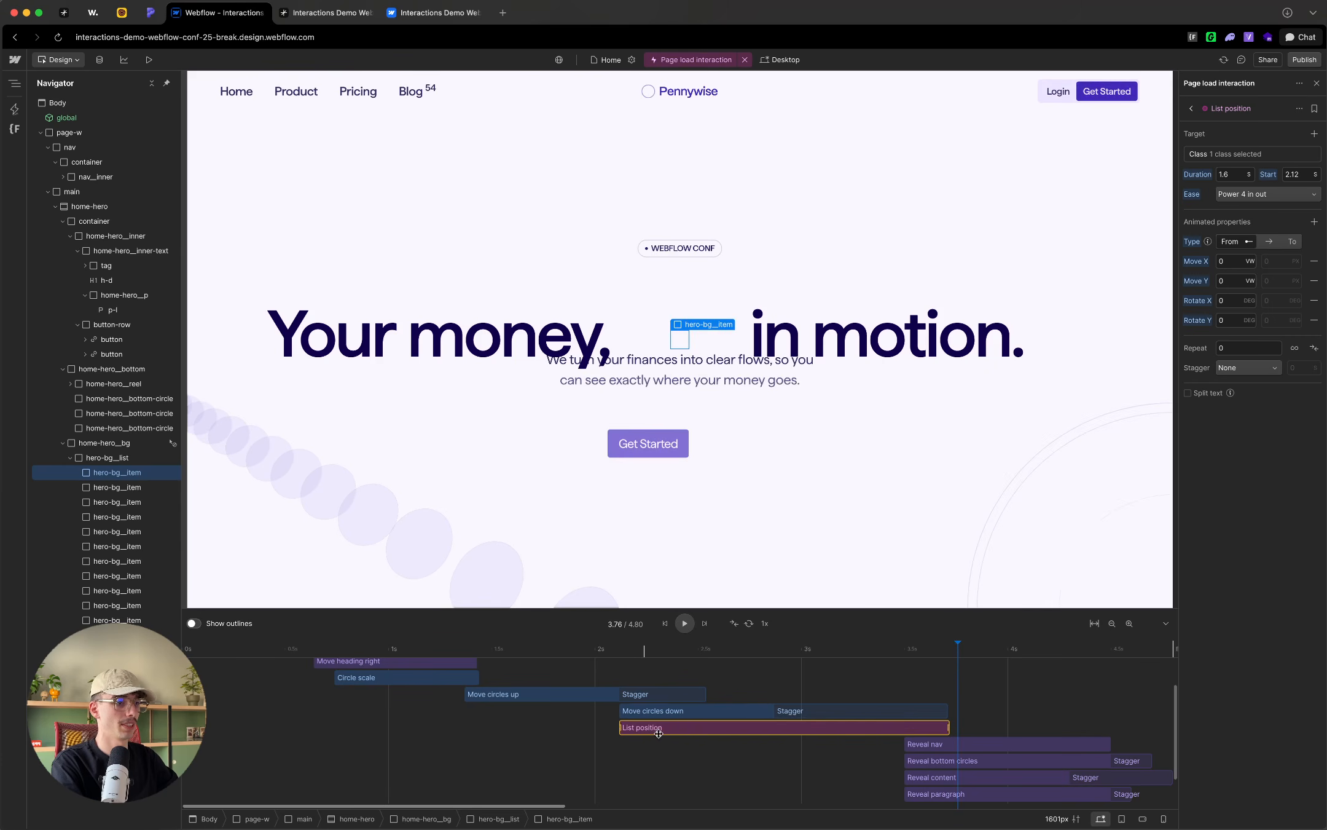
mouse_move(640, 652)
mouse_down()
mouse_move(921, 661)
mouse_move(604, 647)
mouse_move(646, 649)
mouse_up()
Step: Duplicate the Circle scale action
scroll(651, 713, down, 2)
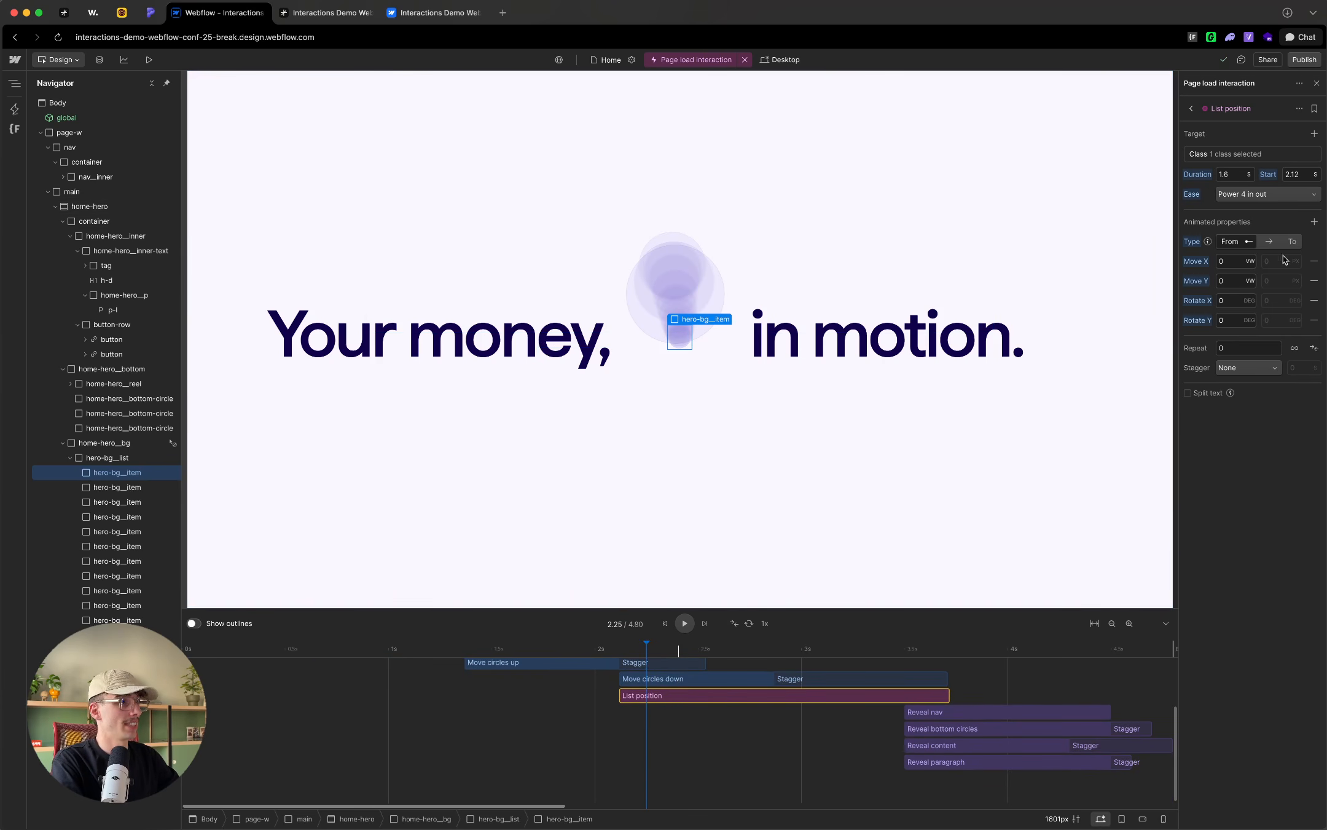
scroll(332, 706, up, 2)
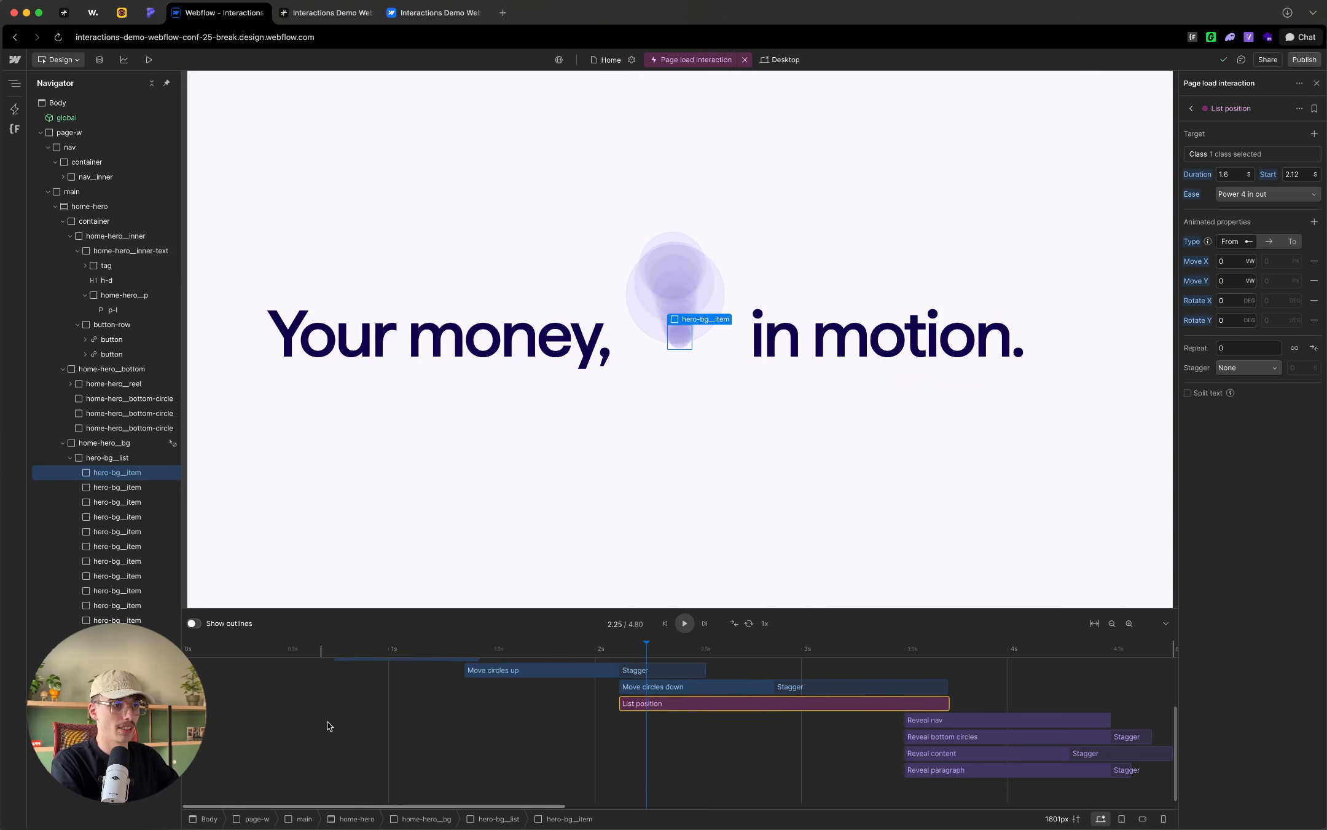
click(360, 717)
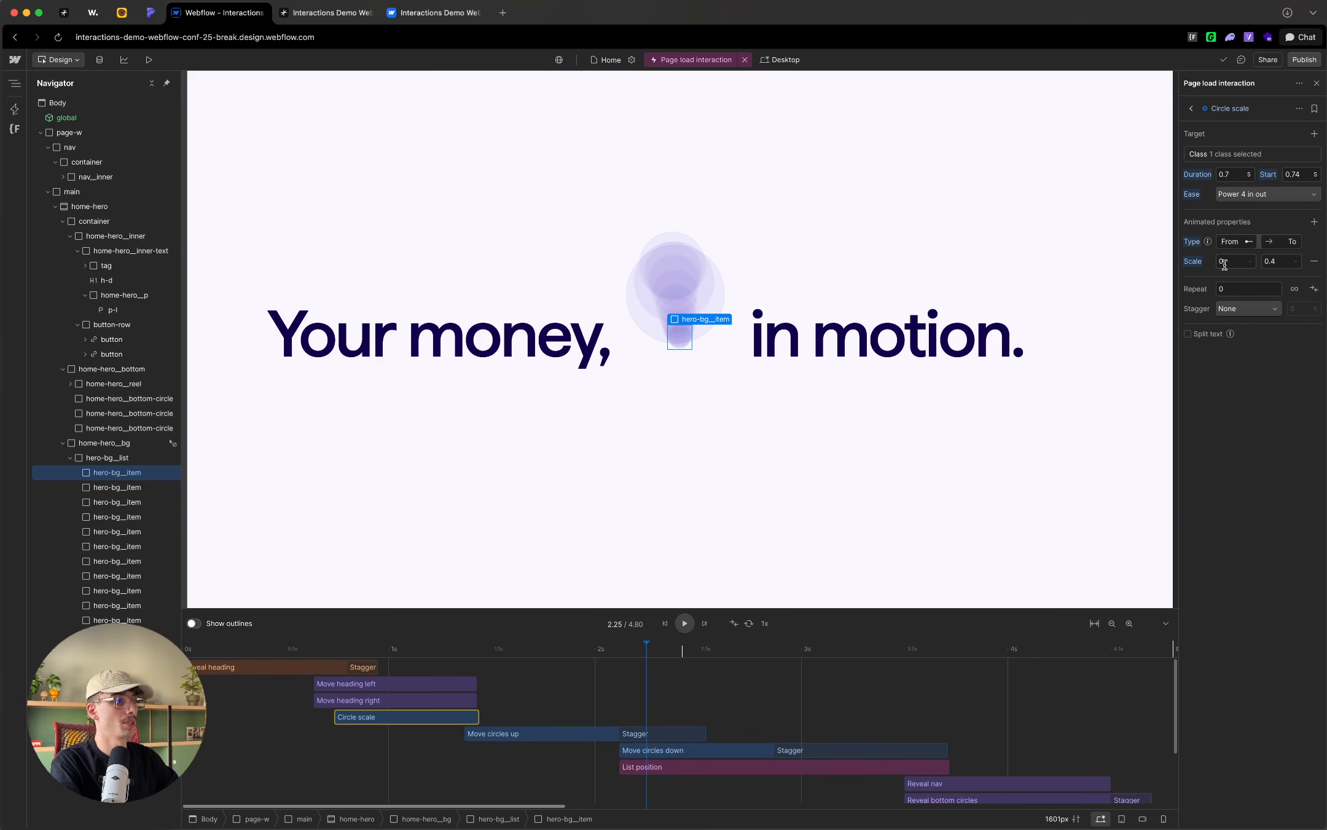
right_click(382, 718)
click(433, 605)
Step: Place the Circle scale copy below List position, starting at 2.25 s with a duration of 1.47 s
scroll(430, 707, down, 2)
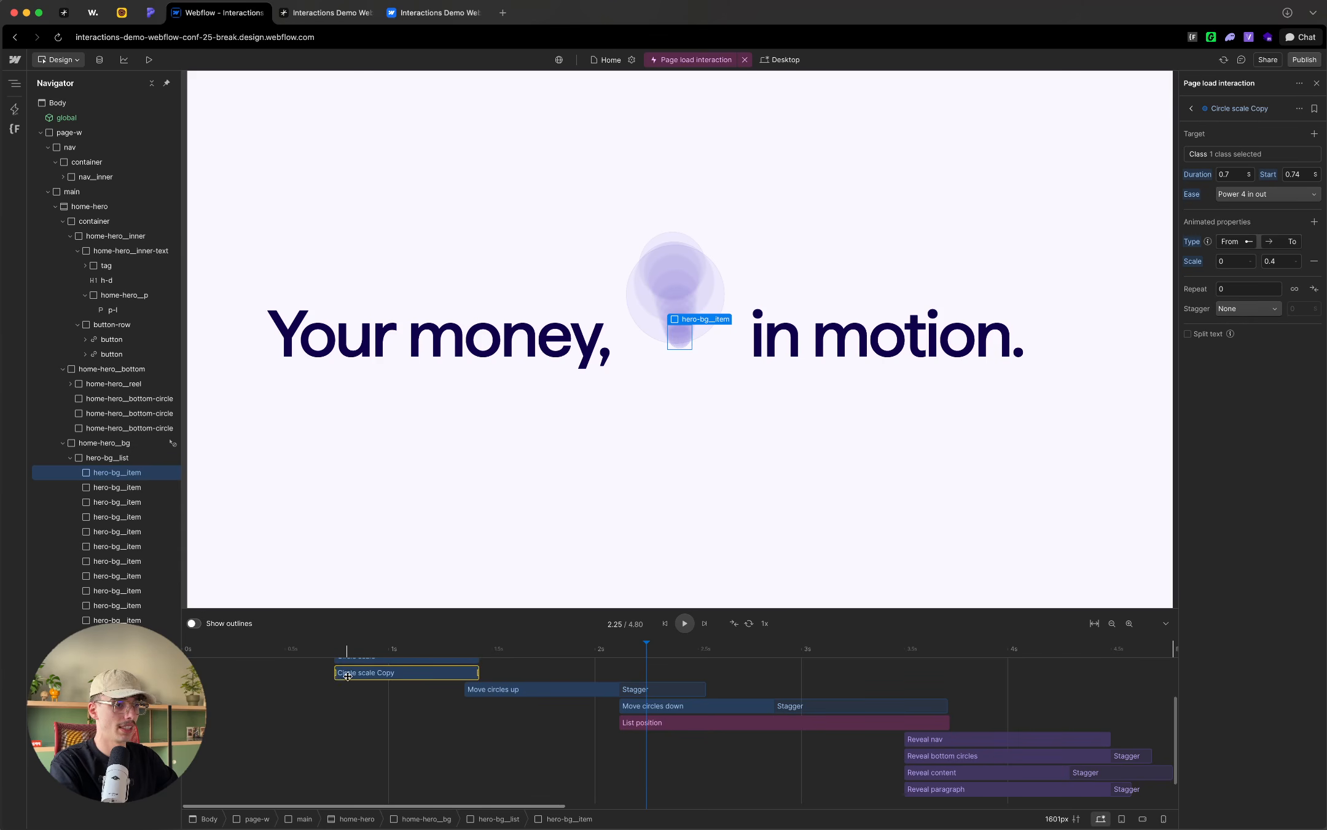
drag(349, 672, 706, 721)
drag(790, 722, 951, 731)
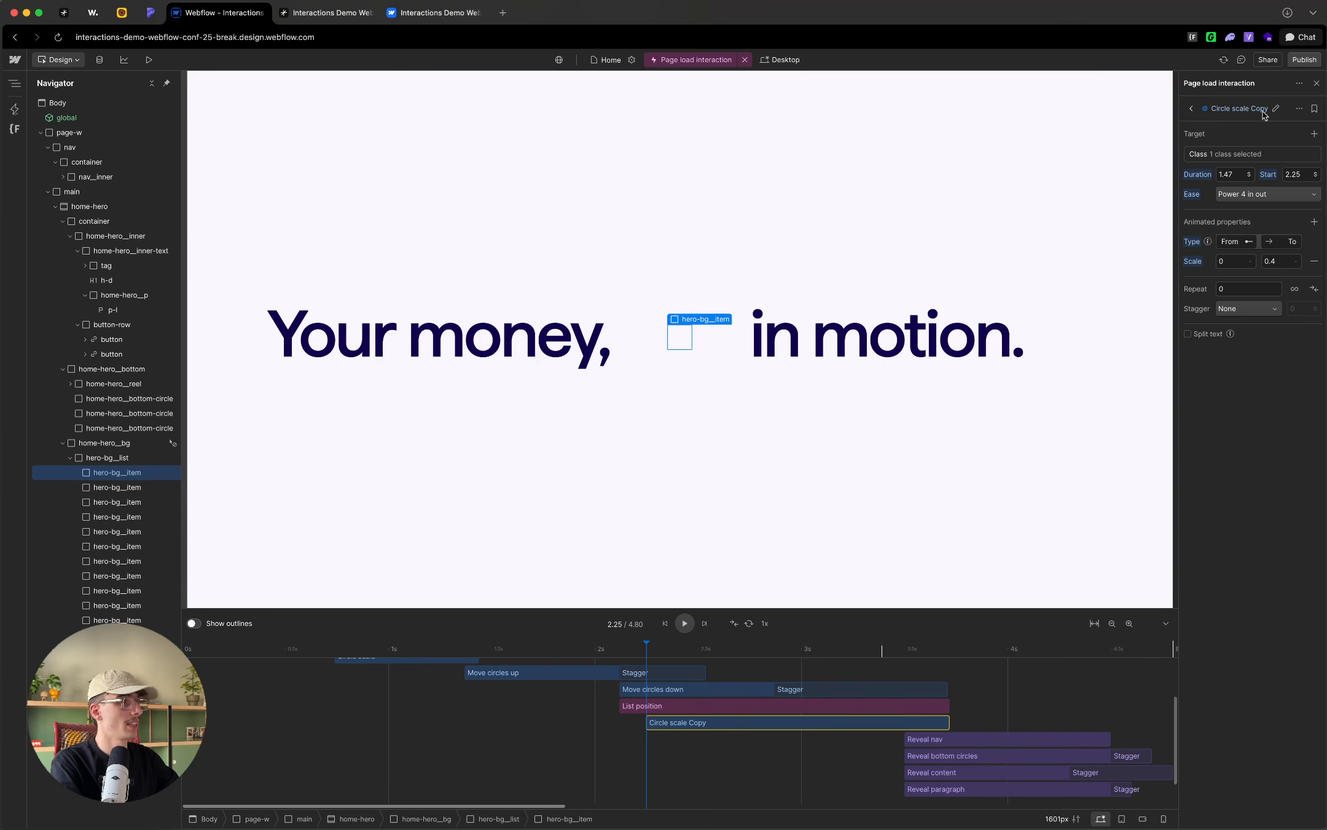
Step: Rename the duplicated Circle scale action "Circle scale final size"
click(1274, 111)
key(Left)
double_click(1259, 107)
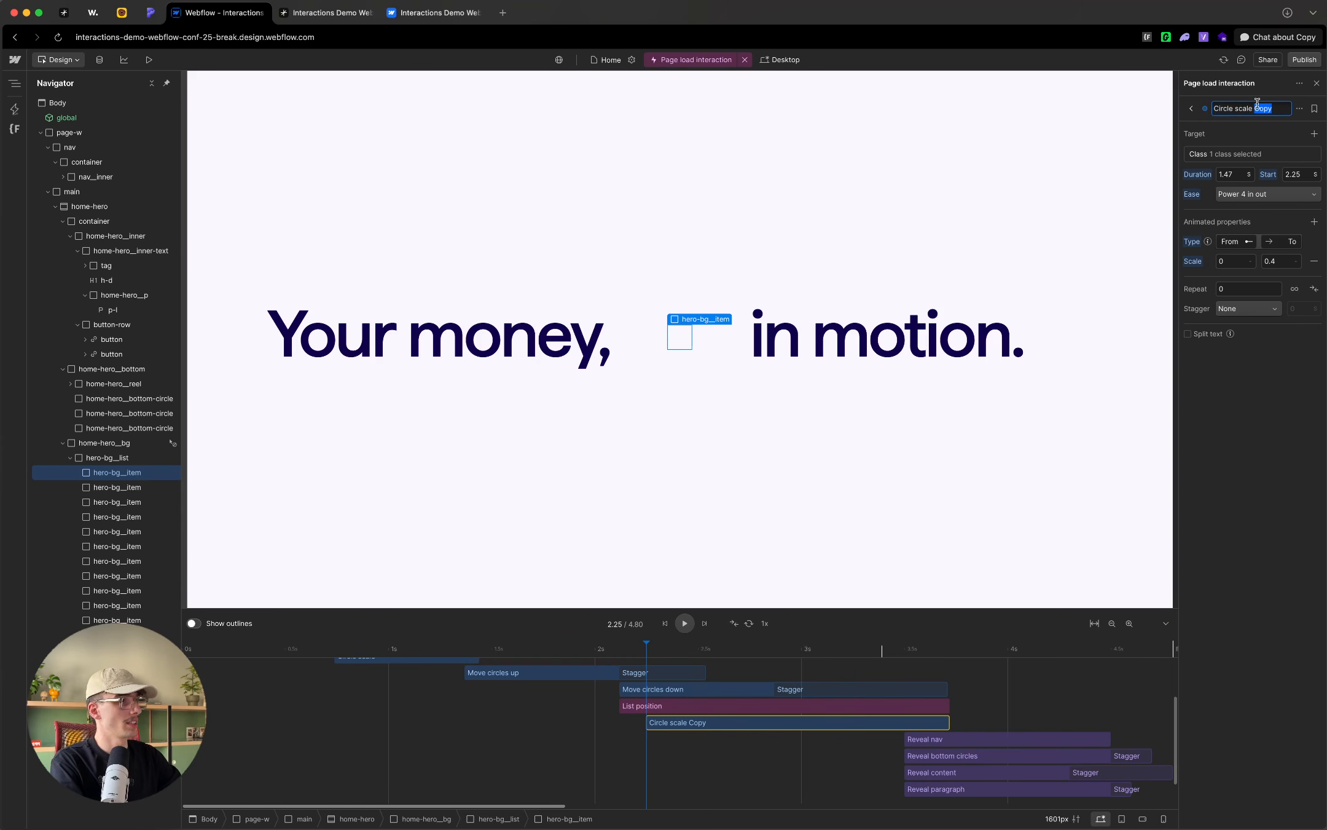
text(final si)
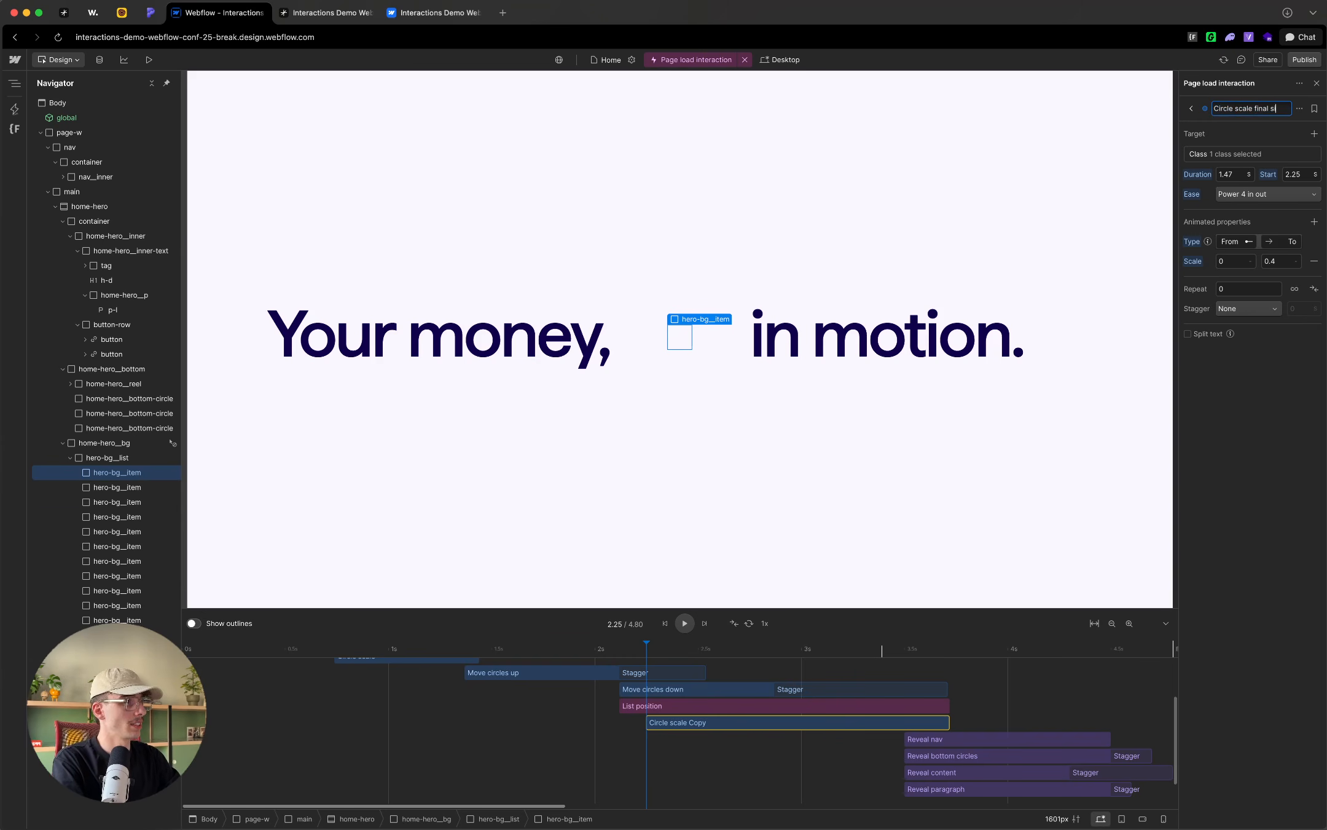
text(ze)
key(Return)
Step: Set the Circle scale final size action to scale from 0.4 to 1
click(1235, 260)
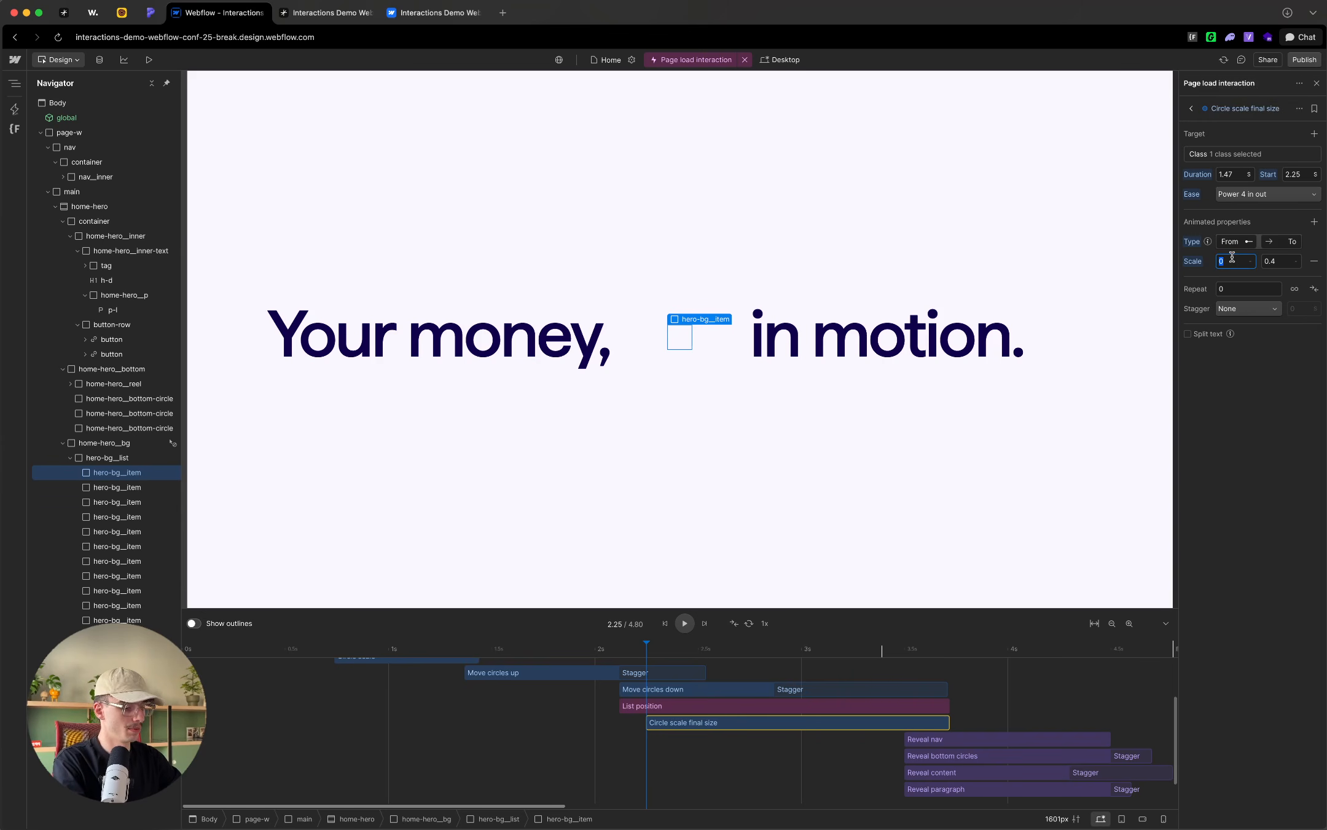
key(Tab)
text(1)
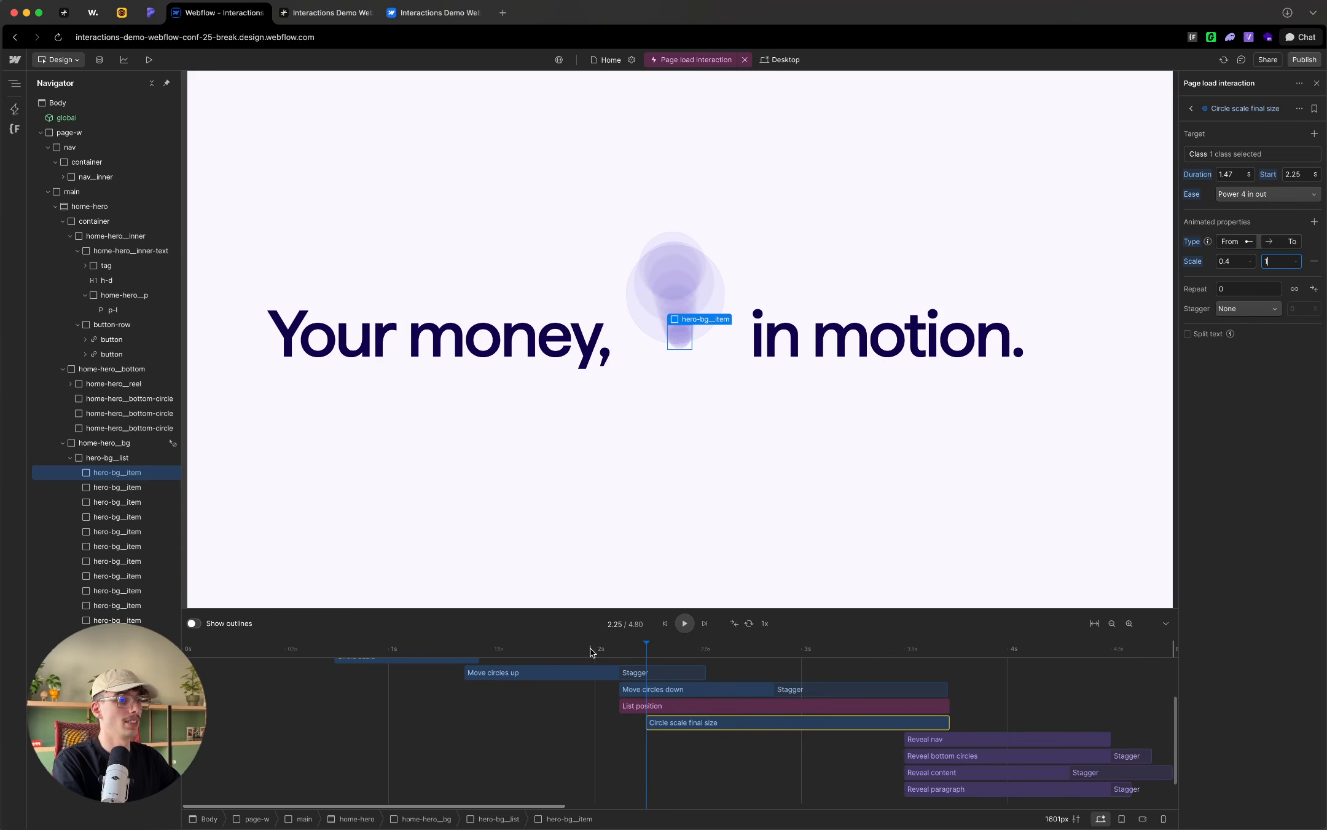
Step: Play the timeline from before Move circles down and scrub back through it to review the circles growing along their path
click(541, 651)
key(space)
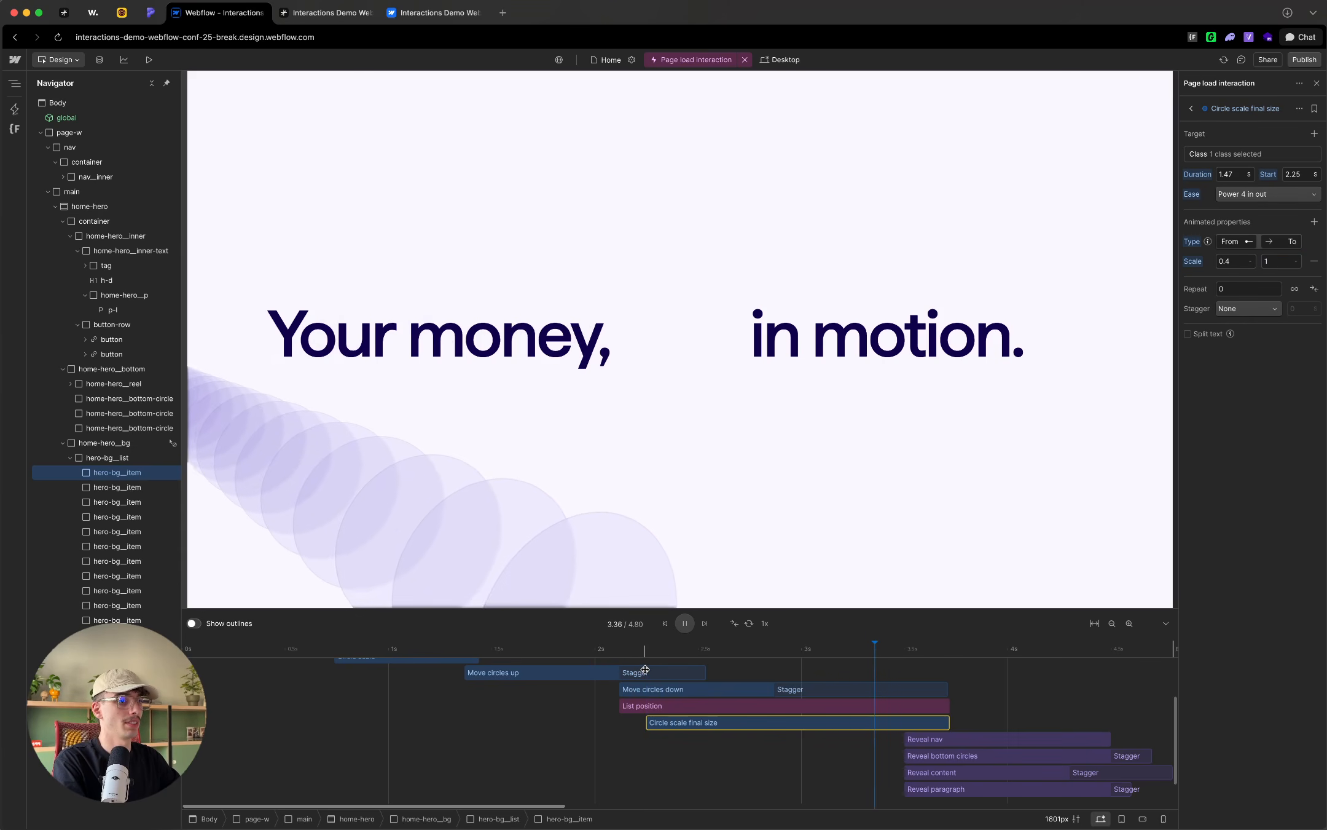
click(820, 651)
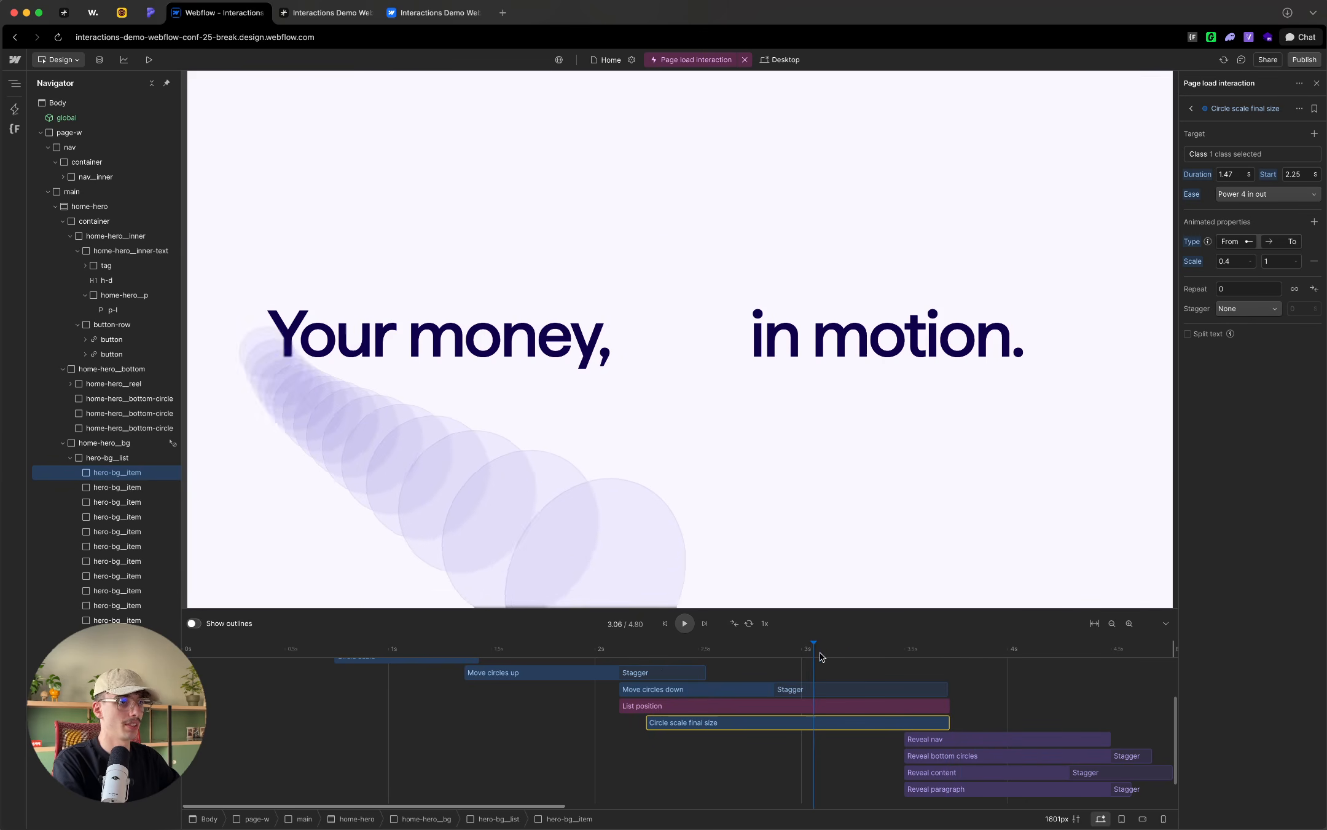
drag(820, 652, 640, 676)
scroll(585, 724, up, 2)
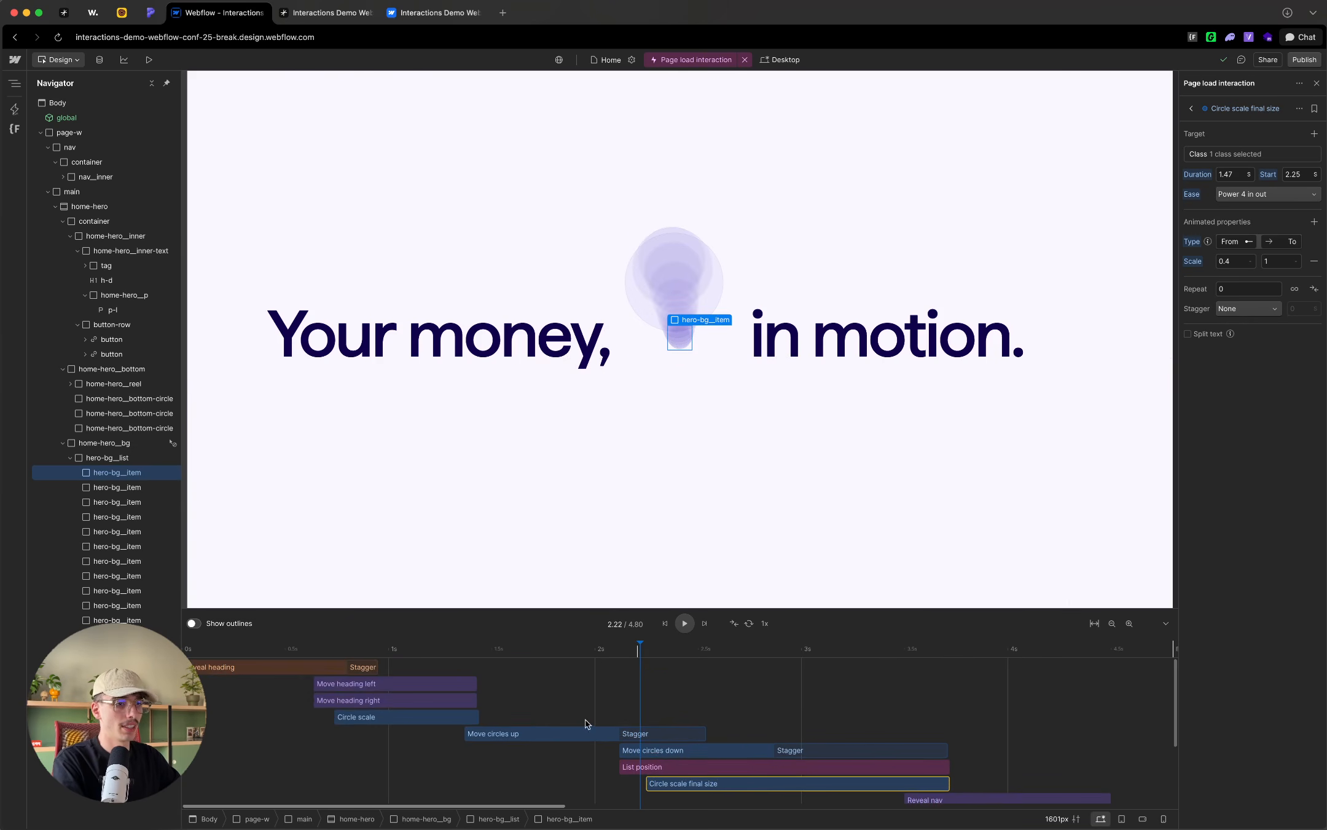
Step: Duplicate the Move heading right action and place the copy below Circle scale final size, starting at 2.25 s
click(381, 701)
scroll(313, 739, down, 1)
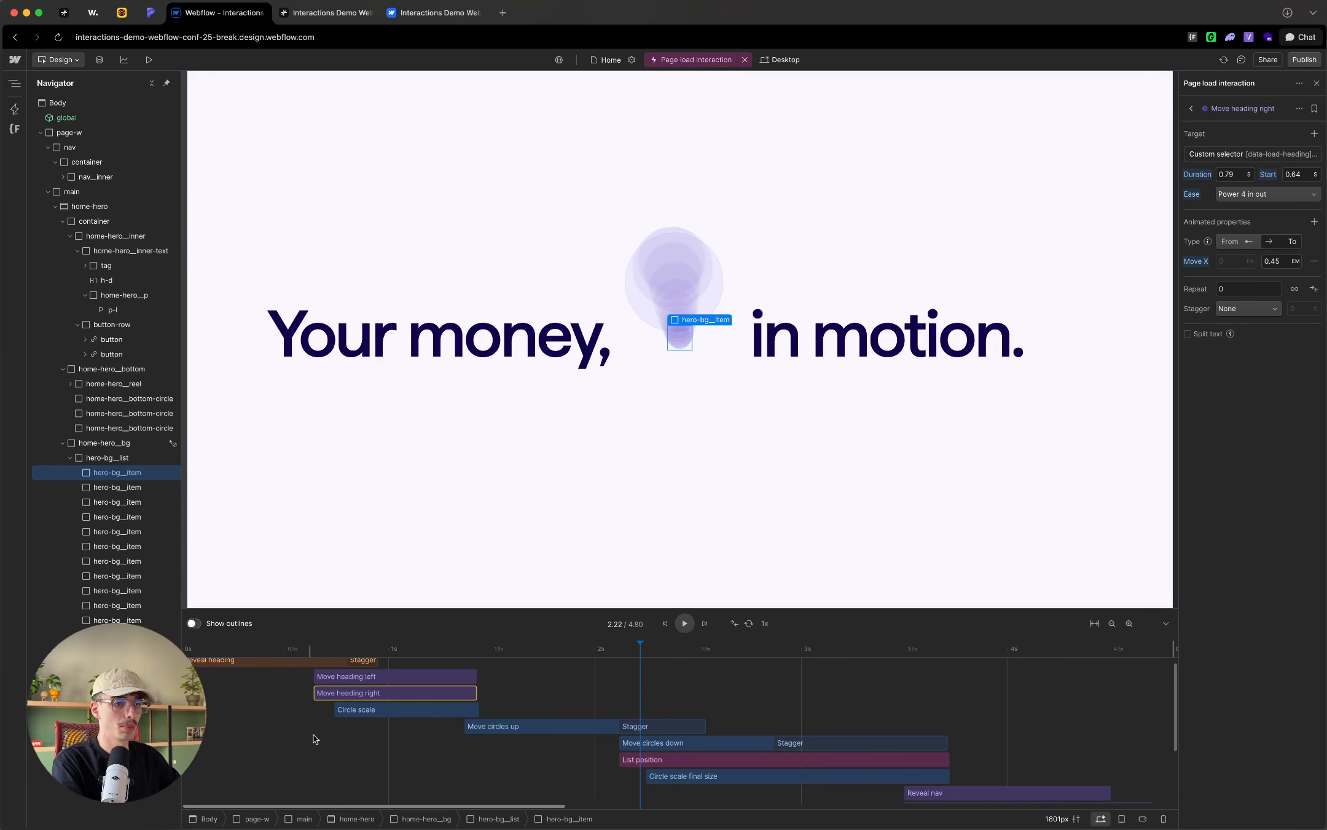
right_click(363, 698)
click(393, 573)
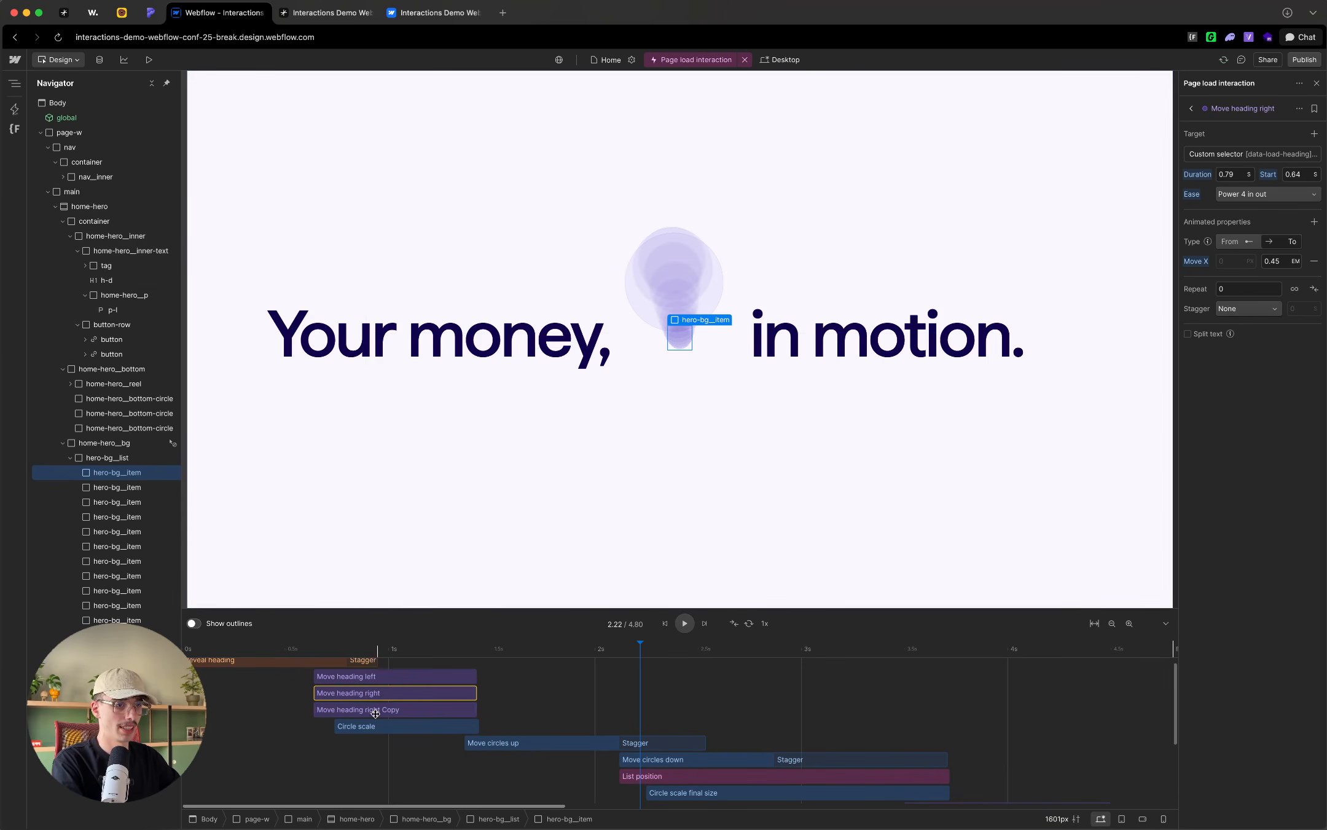
drag(367, 690, 704, 765)
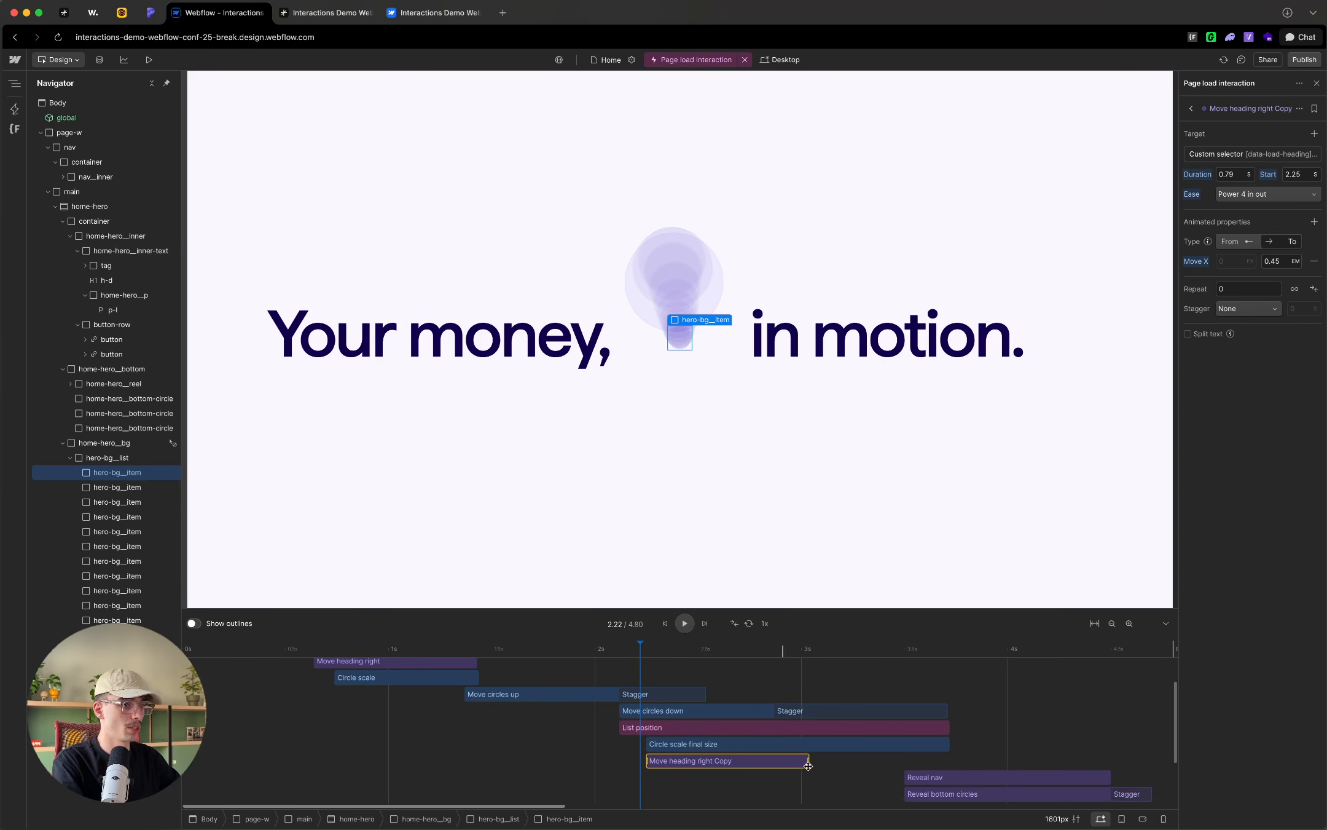
Step: Rename the duplicated heading action "Move heading back"
click(1255, 110)
double_click(1272, 109)
click(1255, 110)
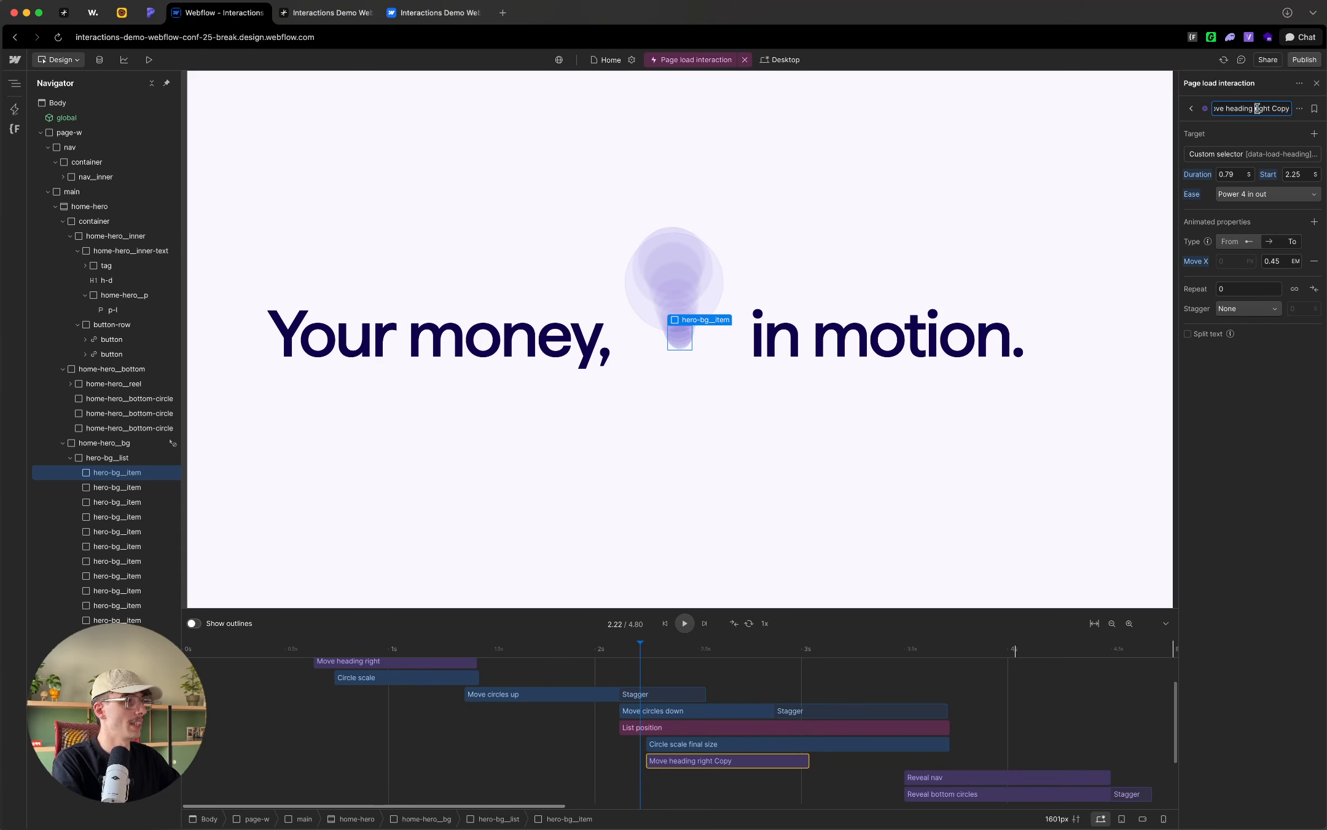
drag(1255, 109, 1299, 110)
click(1286, 110)
triple_click(1284, 109)
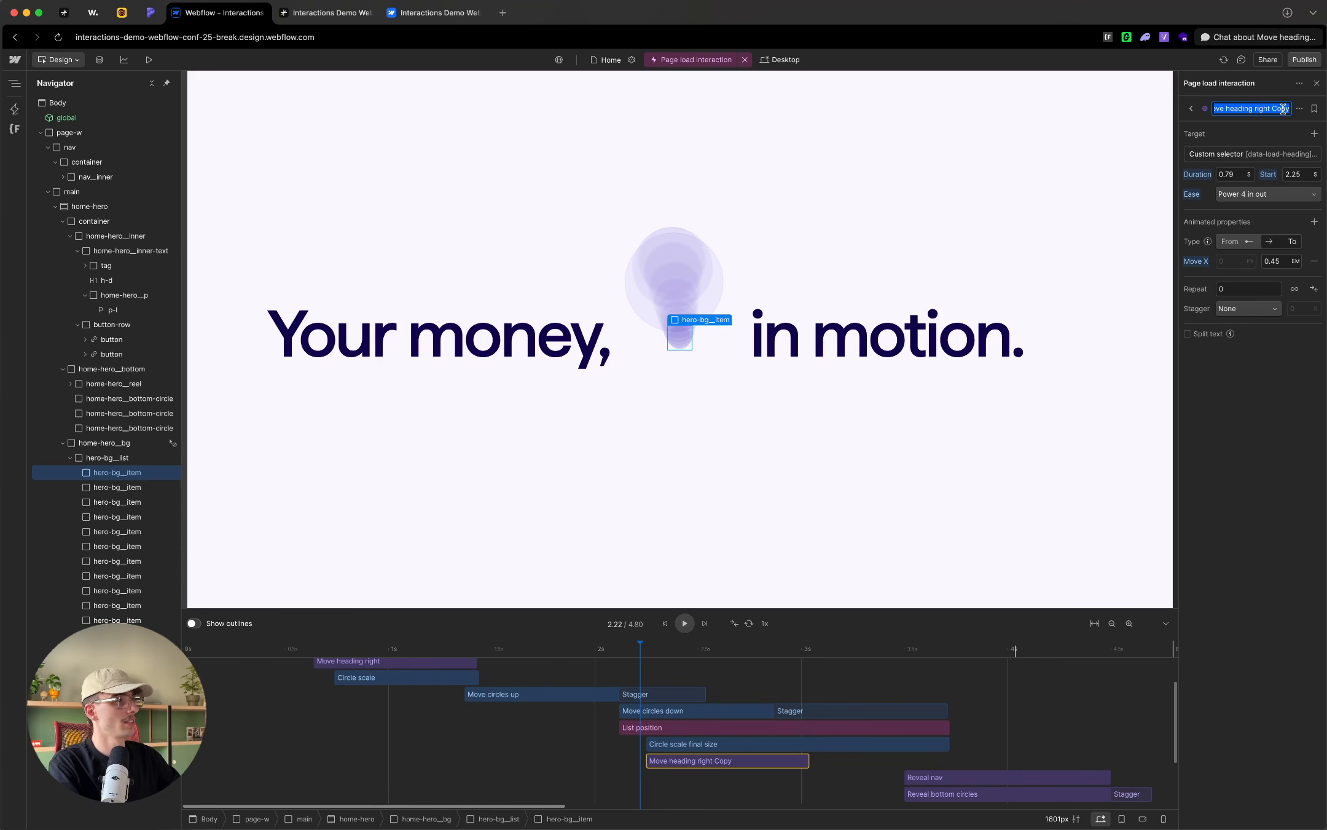
double_click(1284, 109)
key(BackSpace)
key(BackSpace)
key(BackSpace)
key(BackSpace)
key(BackSpace)
key(BackSpace)
key(BackSpace)
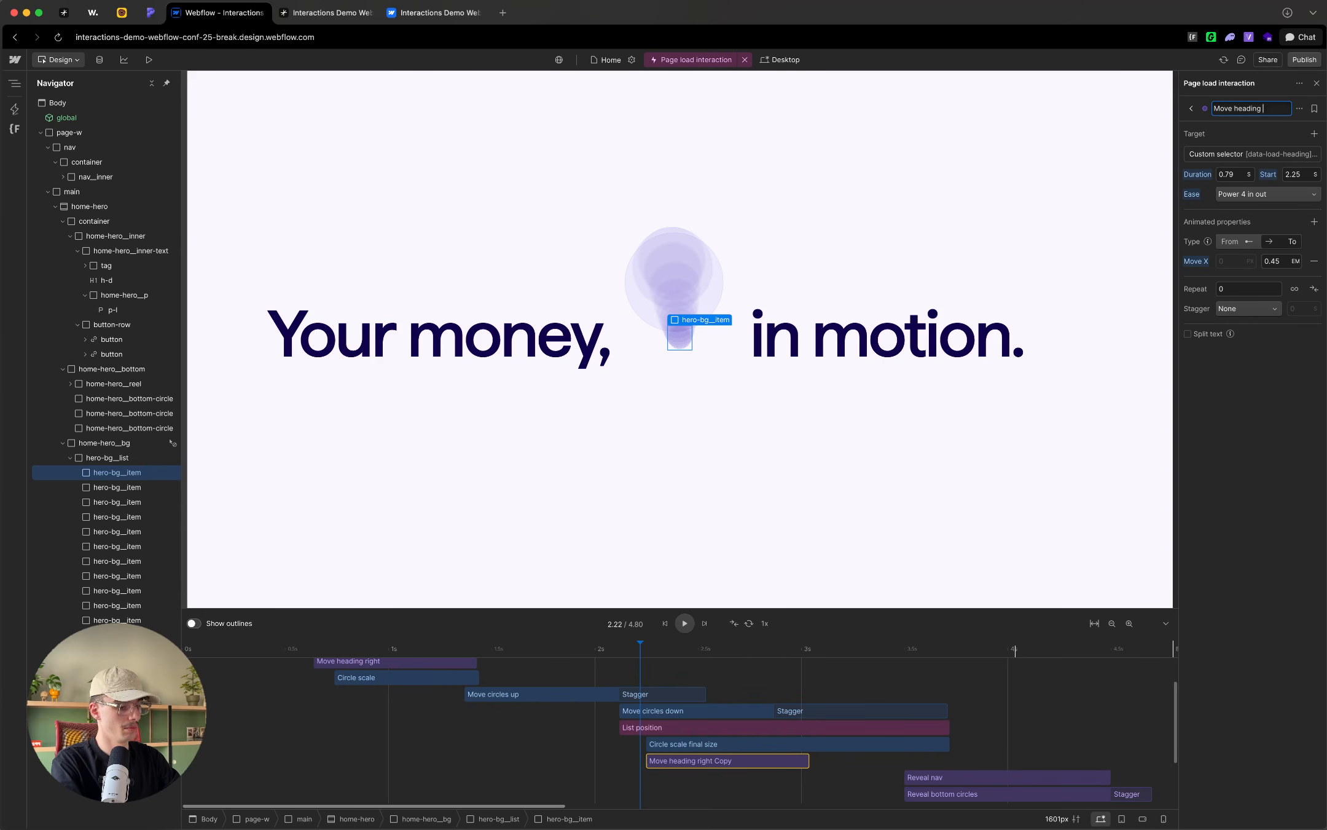
text(back)
key(Return)
Step: Shorten the Move heading back action's custom target selector to "[data-load-heading] div"
click(1229, 154)
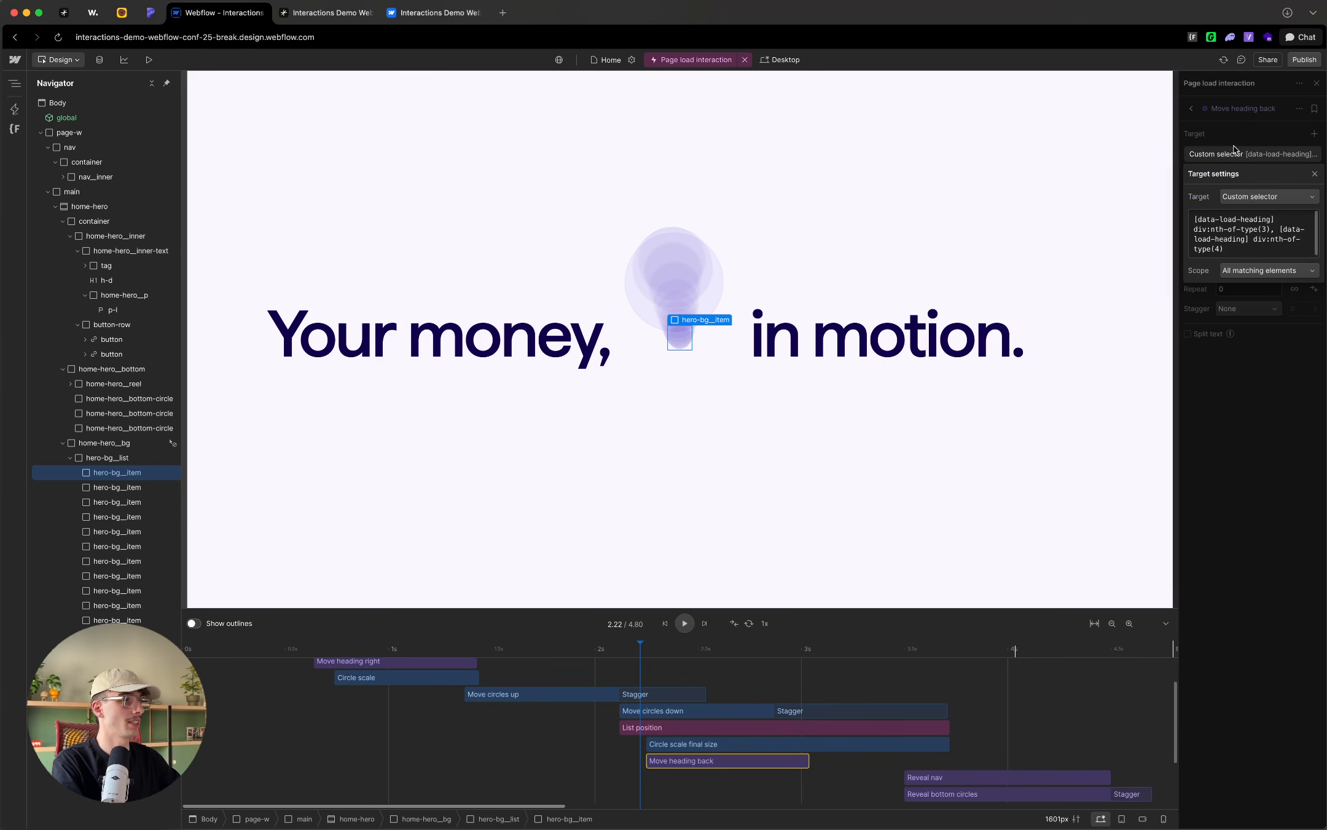
click(1257, 242)
drag(1236, 249, 1209, 229)
key(BackSpace)
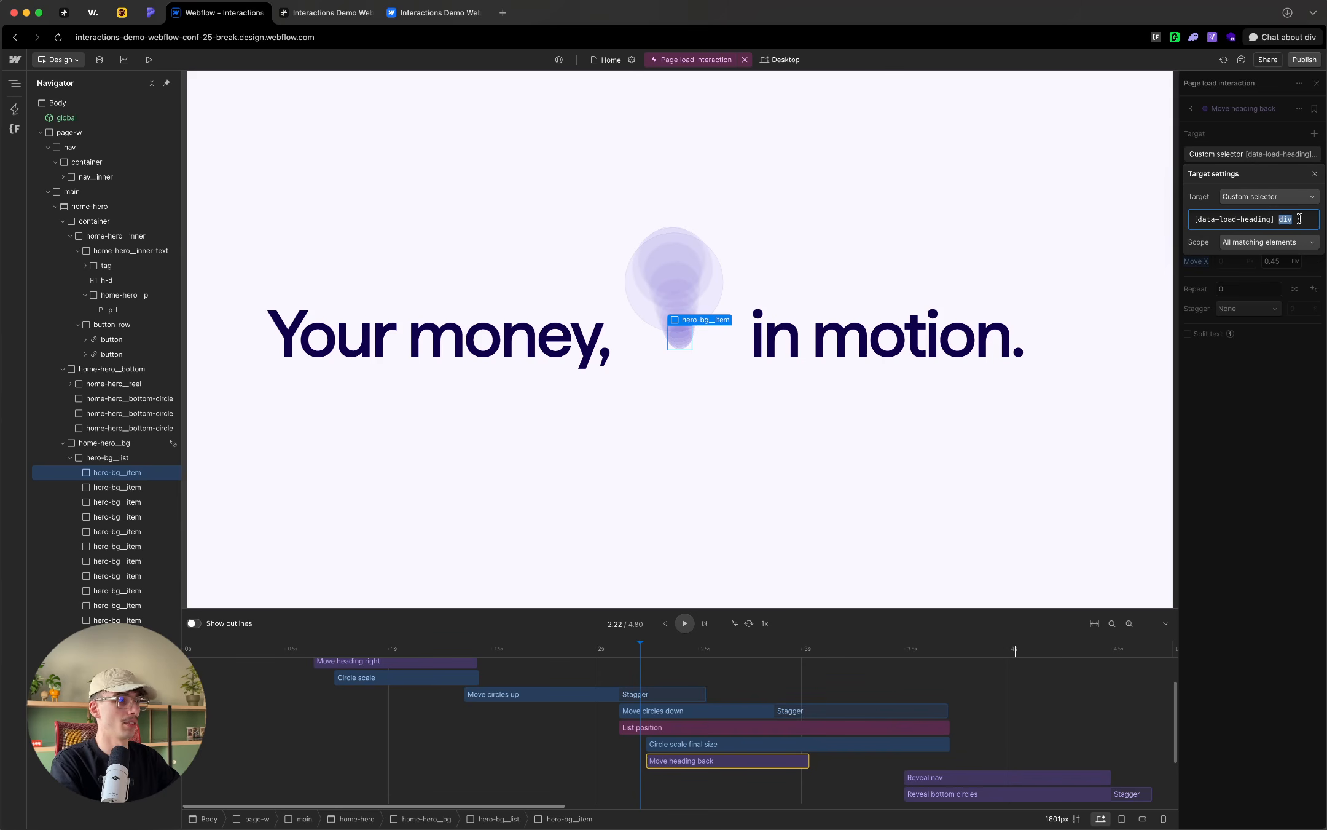
click(1258, 112)
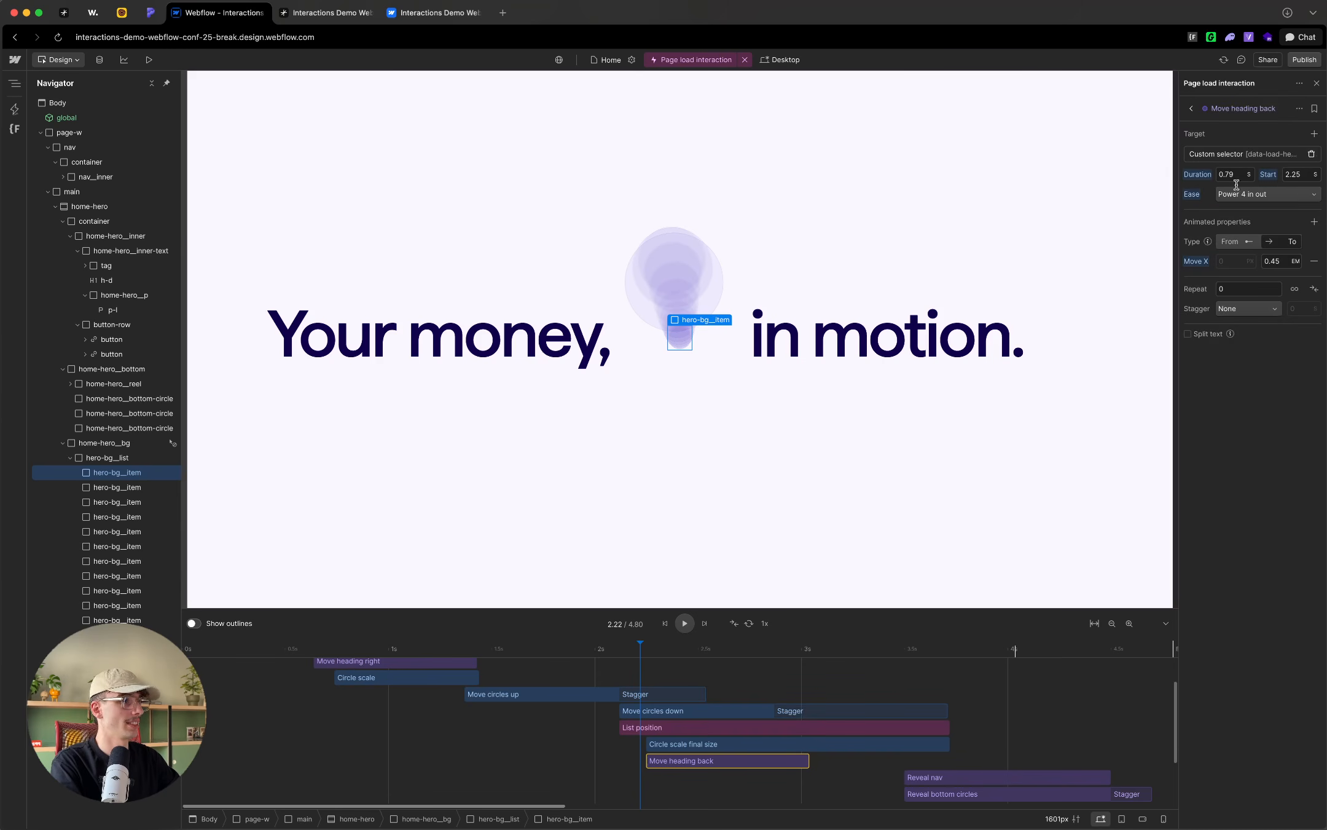
Step: Set the Move heading back action's Move X end value to 0 em and add Move Y ending at 0%
click(1286, 265)
text(0)
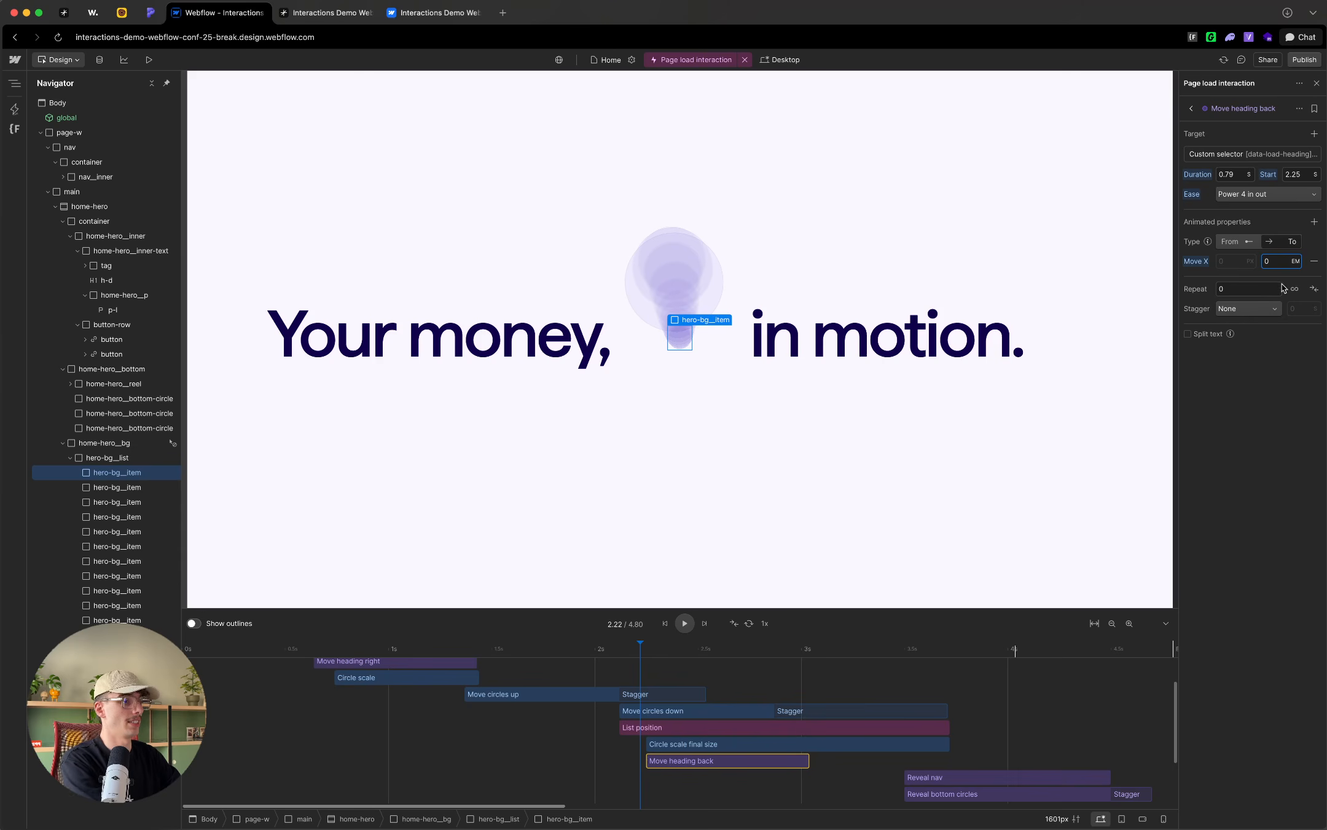
click(1252, 413)
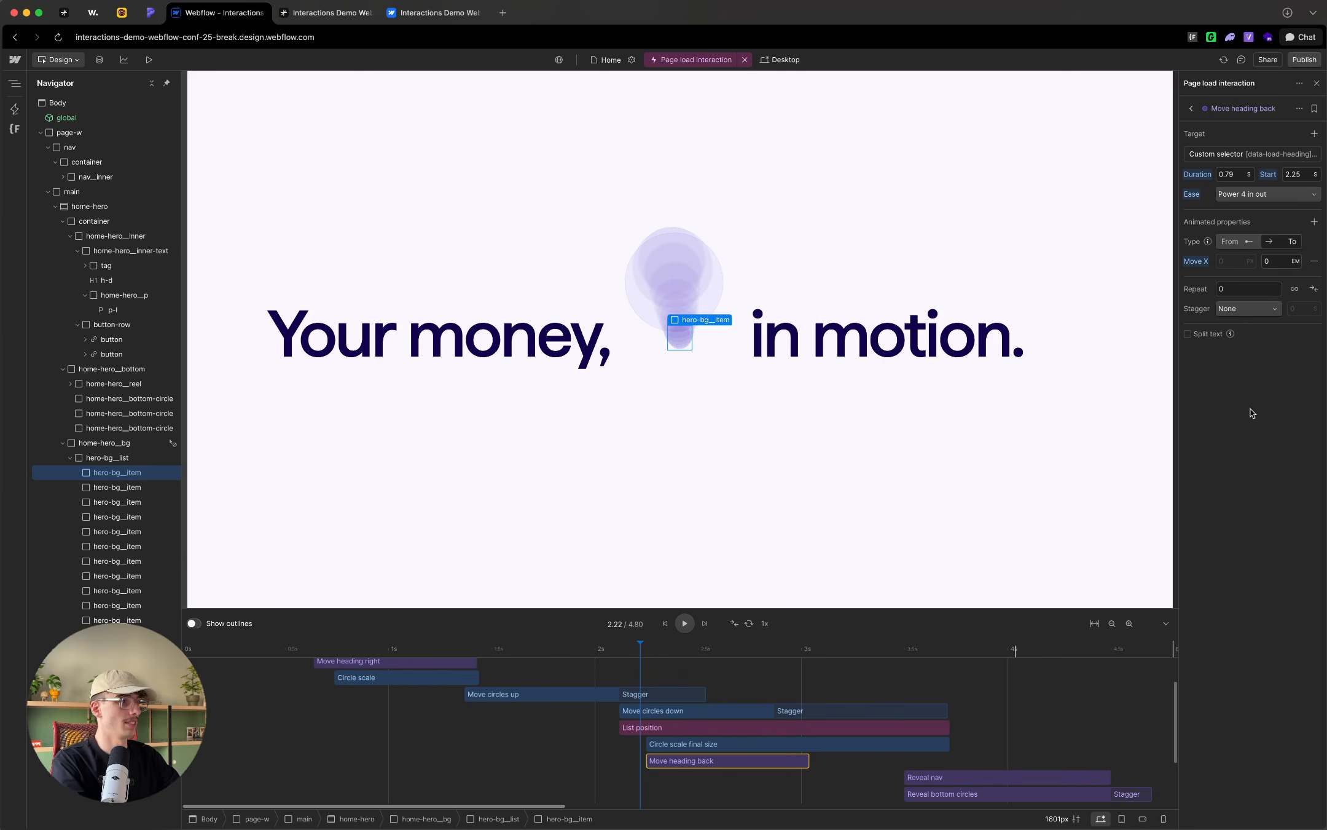
click(1313, 221)
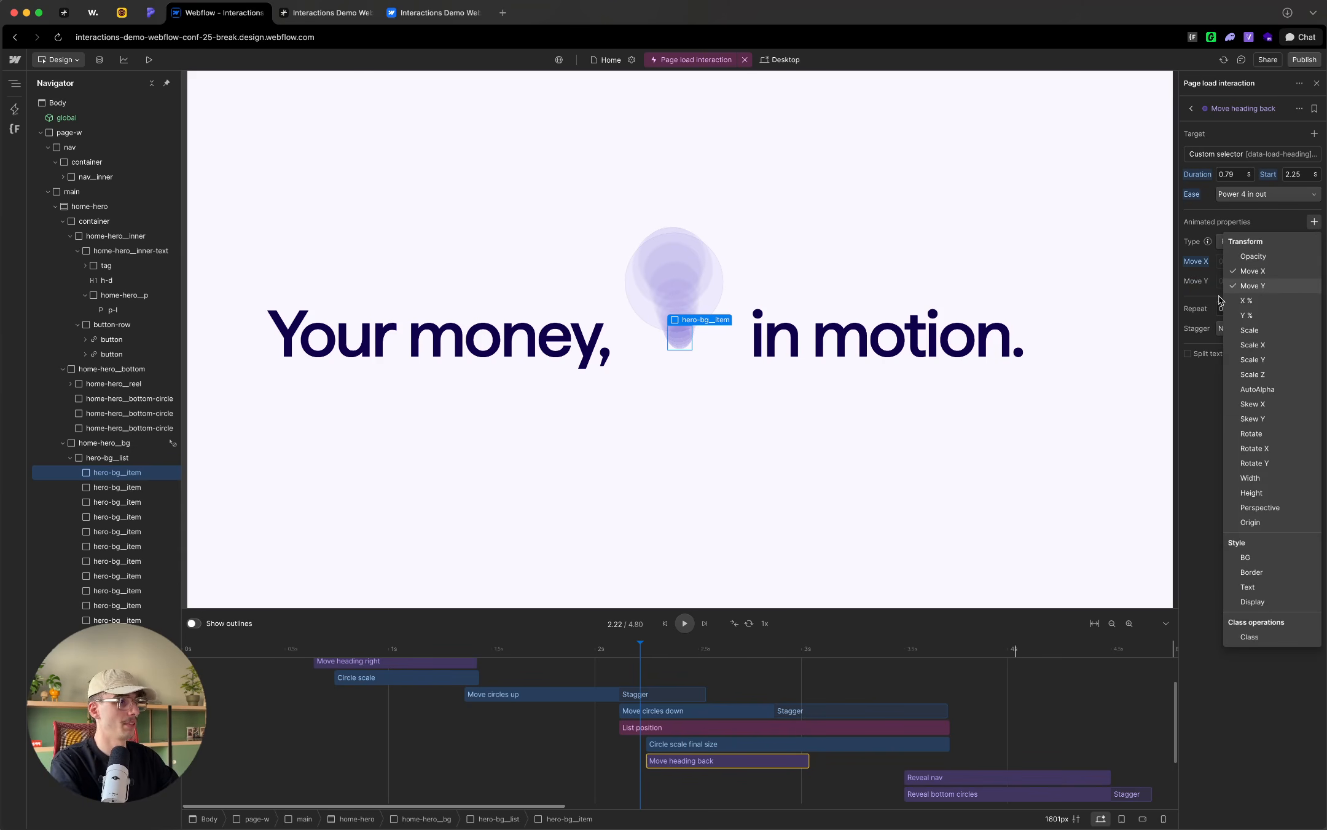
click(1253, 285)
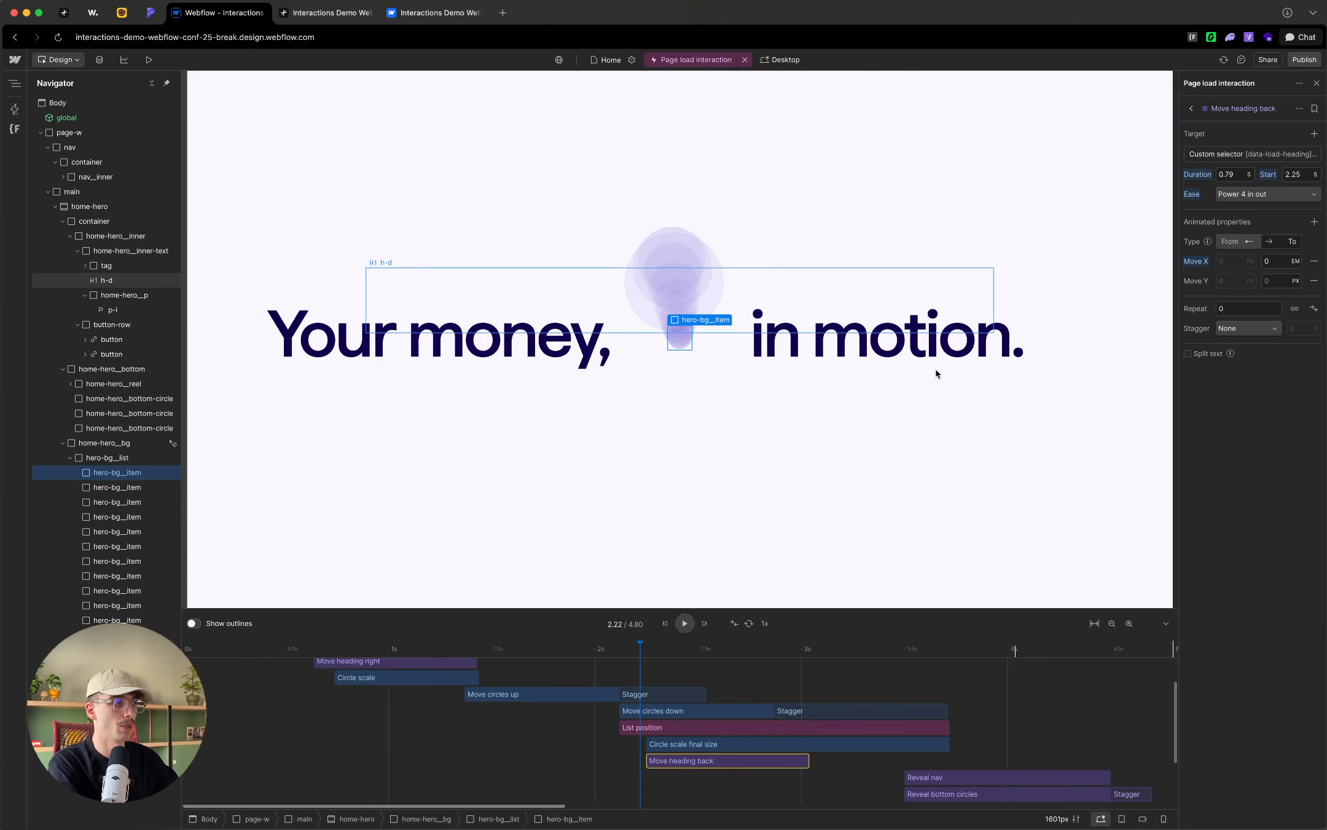
click(1286, 281)
text(0%)
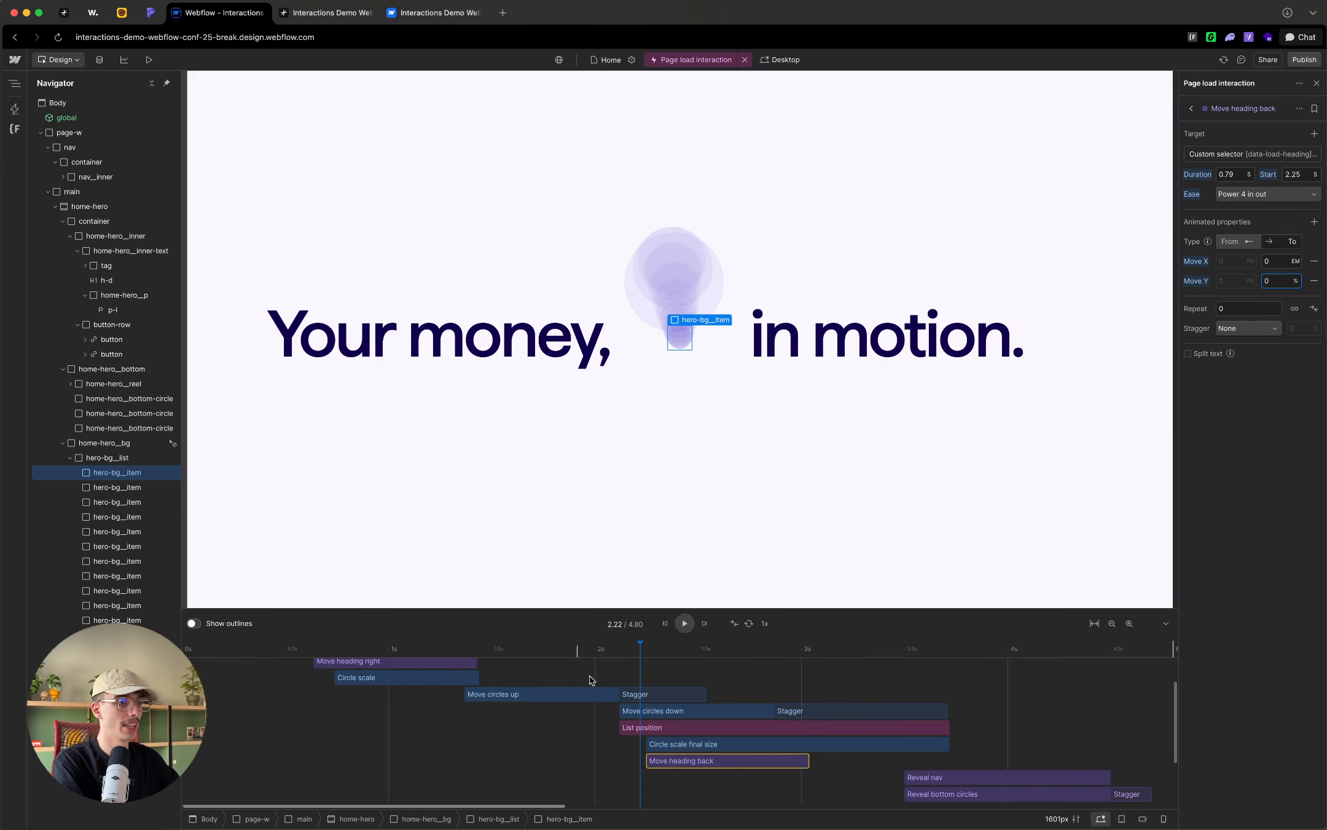
Step: Shift the Reveal nav, Reveal bottom circles, Reveal content and Reveal paragraph actions together to start at 2.87 s
drag(603, 649, 177, 634)
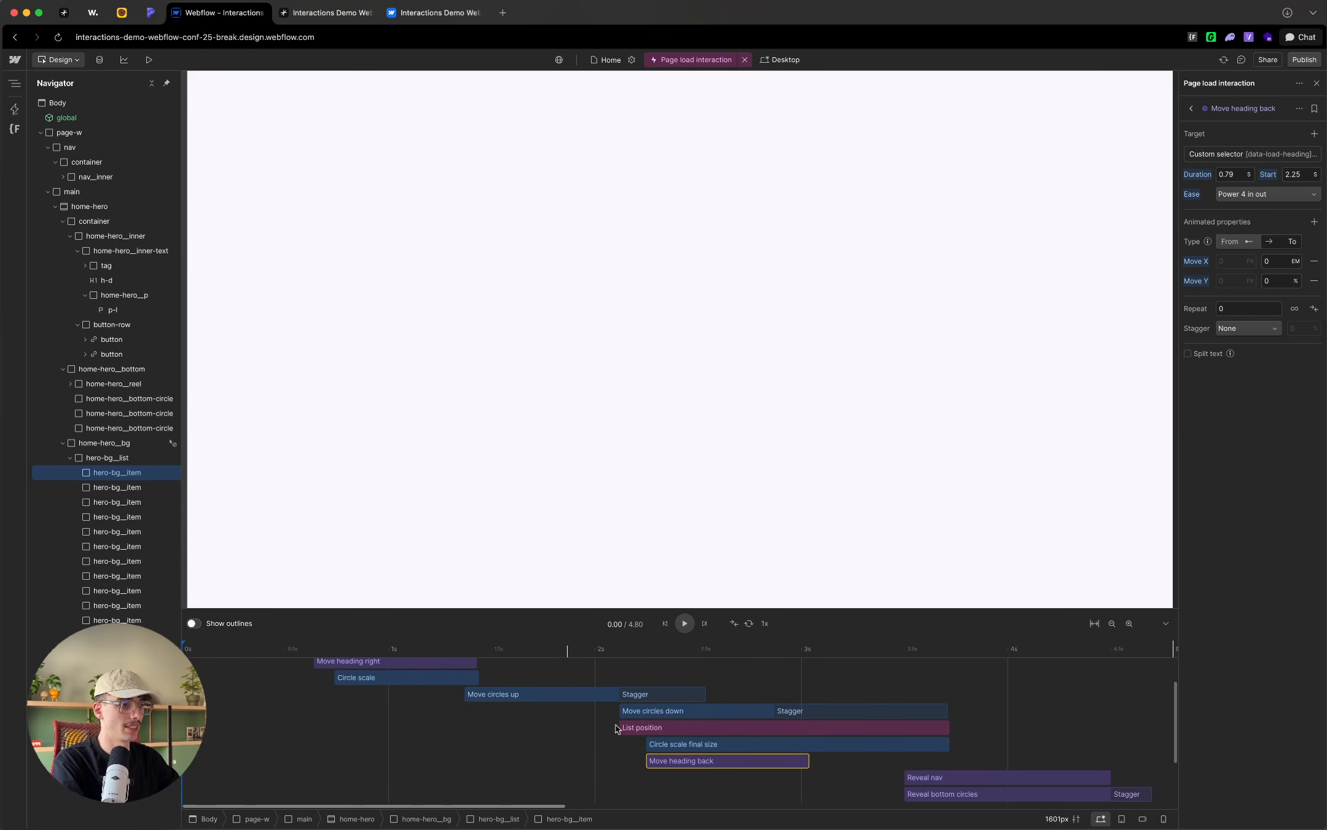
scroll(838, 753, down, 1)
drag(885, 717, 918, 789)
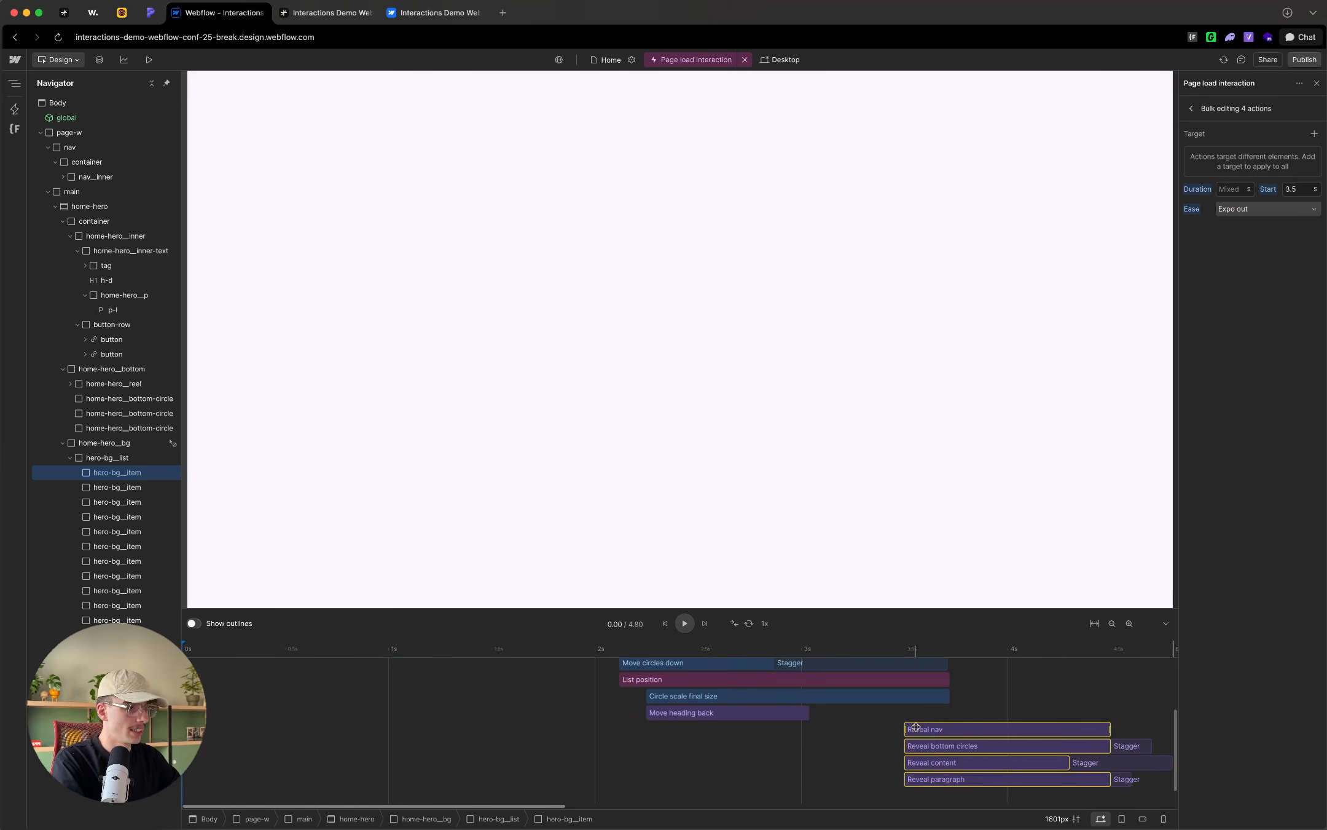
drag(921, 730, 791, 730)
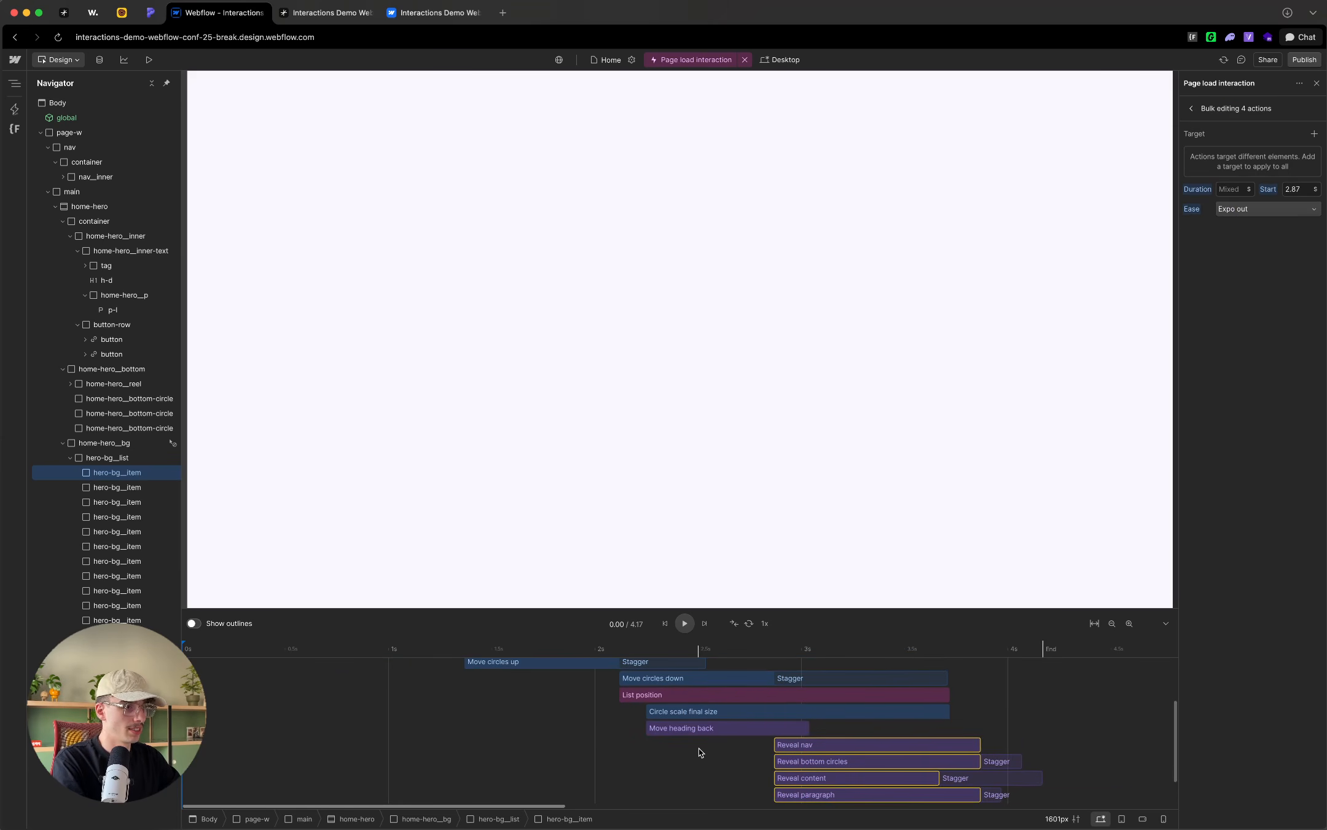
Step: Play the full page load timeline to review the animation, and return the playhead to 0 s
scroll(791, 730, up, 1)
key(space)
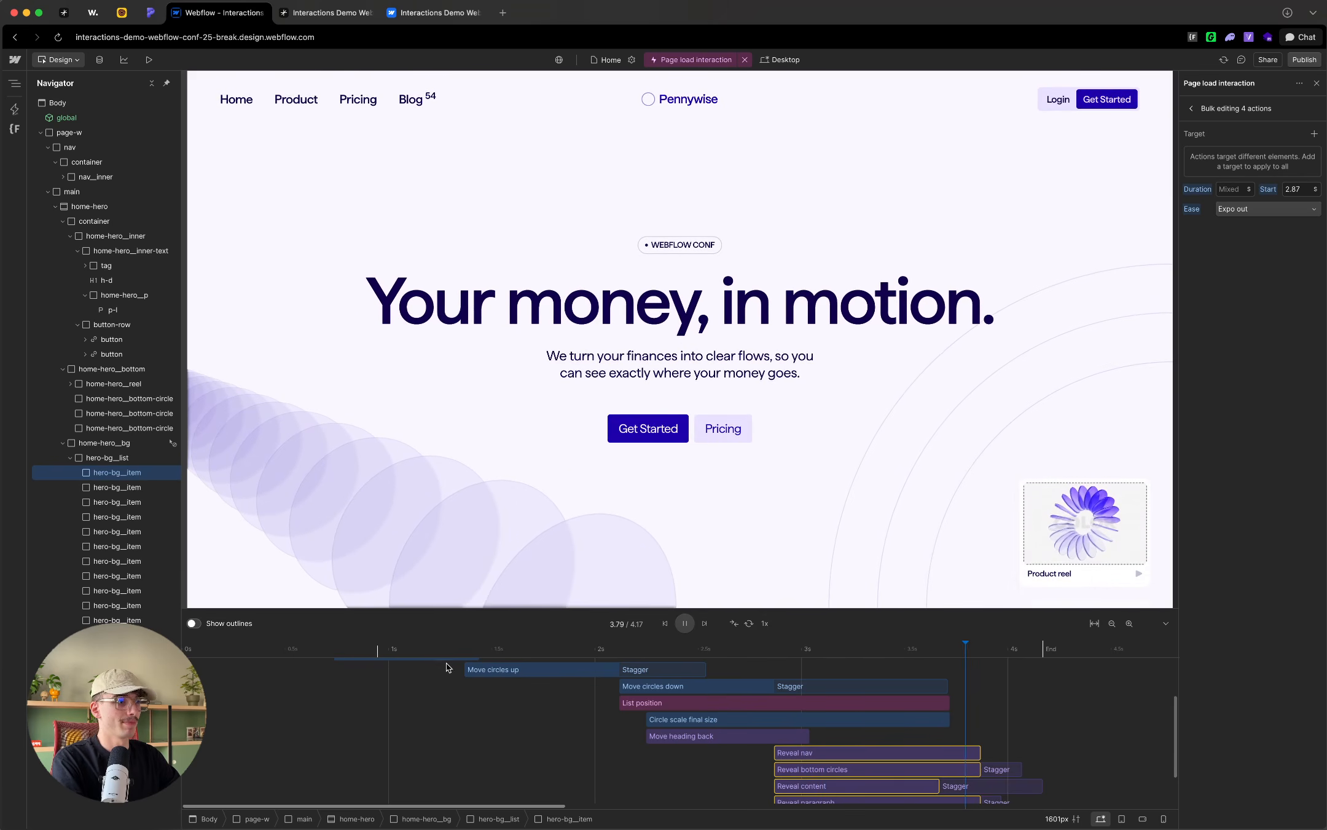
click(331, 653)
drag(309, 662, 185, 676)
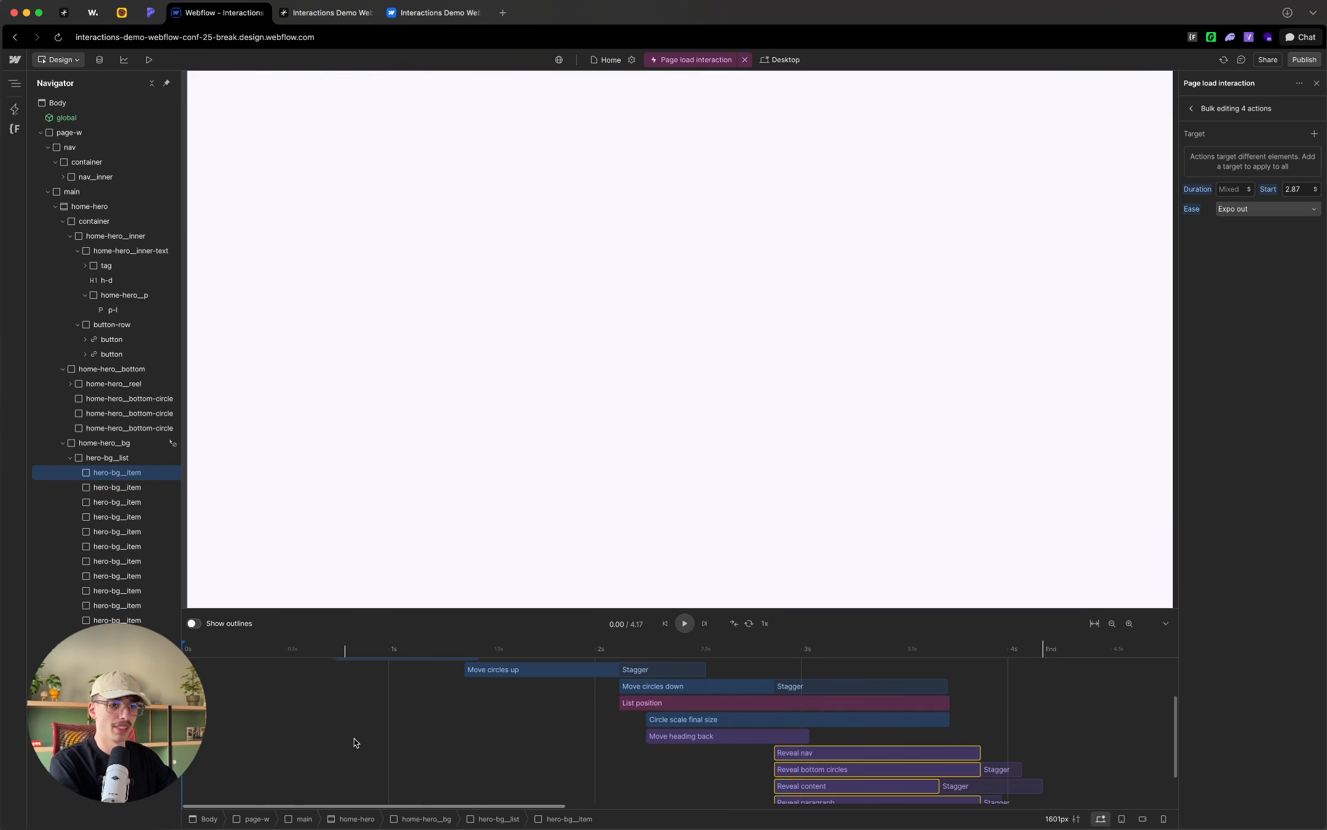
scroll(354, 740, up, 2)
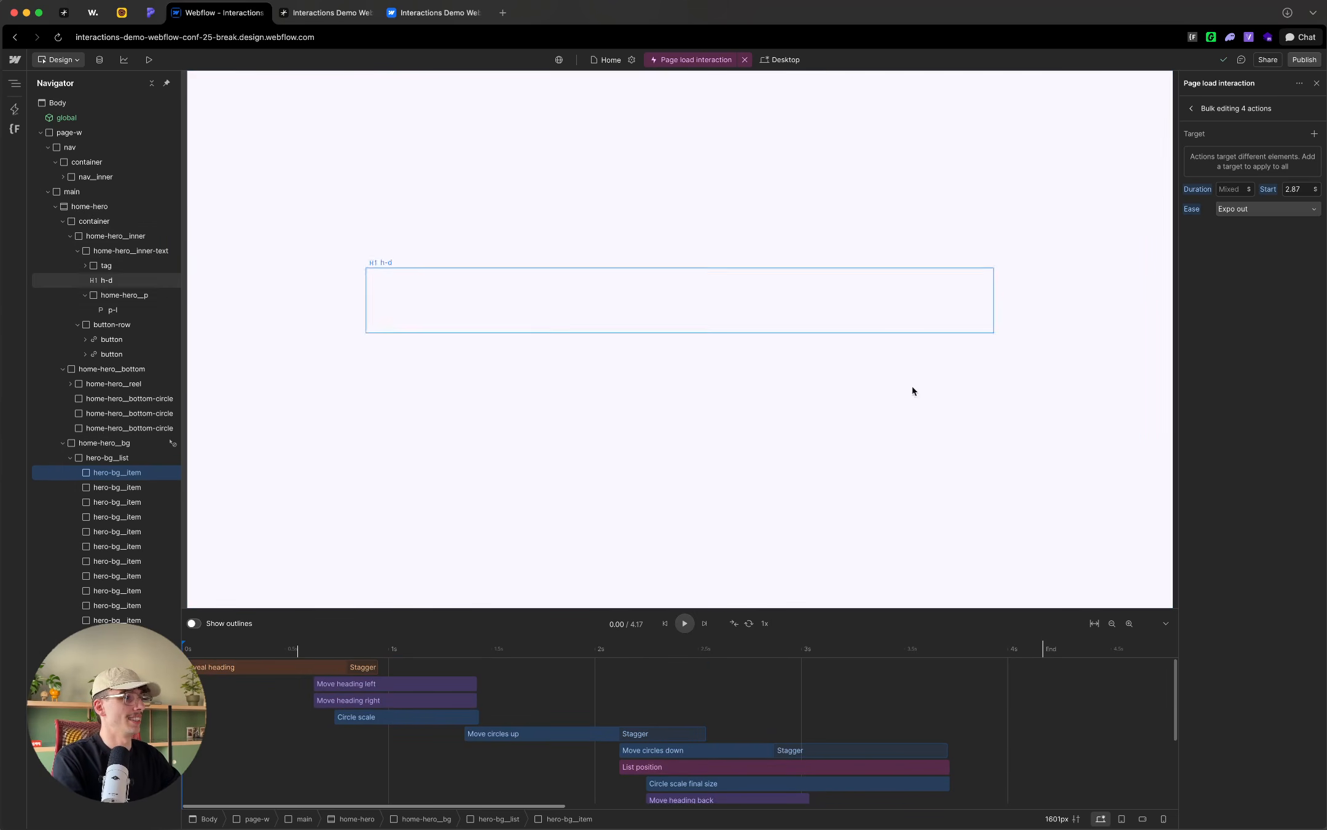